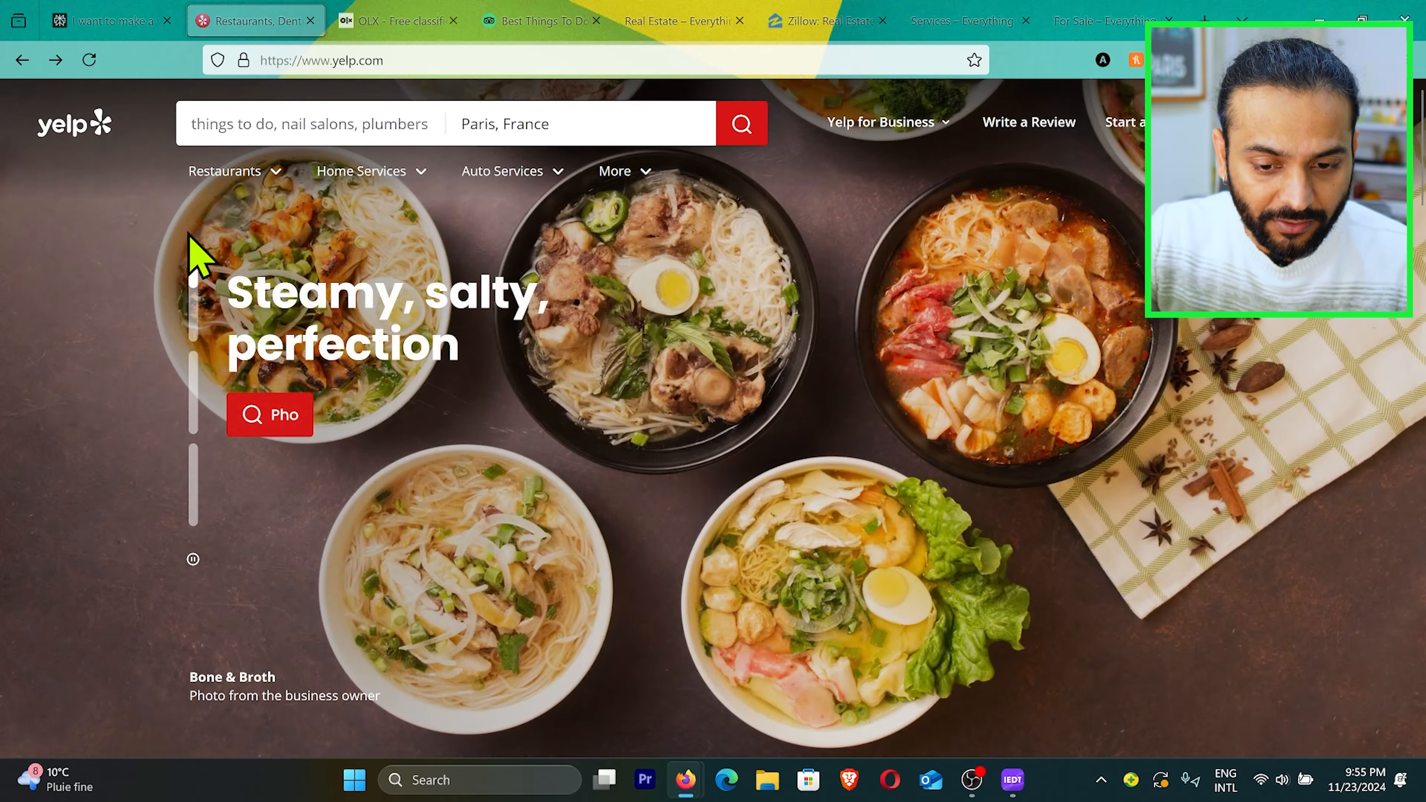
Step: Browse Yelp's restaurant, home and auto service categories and open the Beauty & Spas category
mouse_move(276, 173)
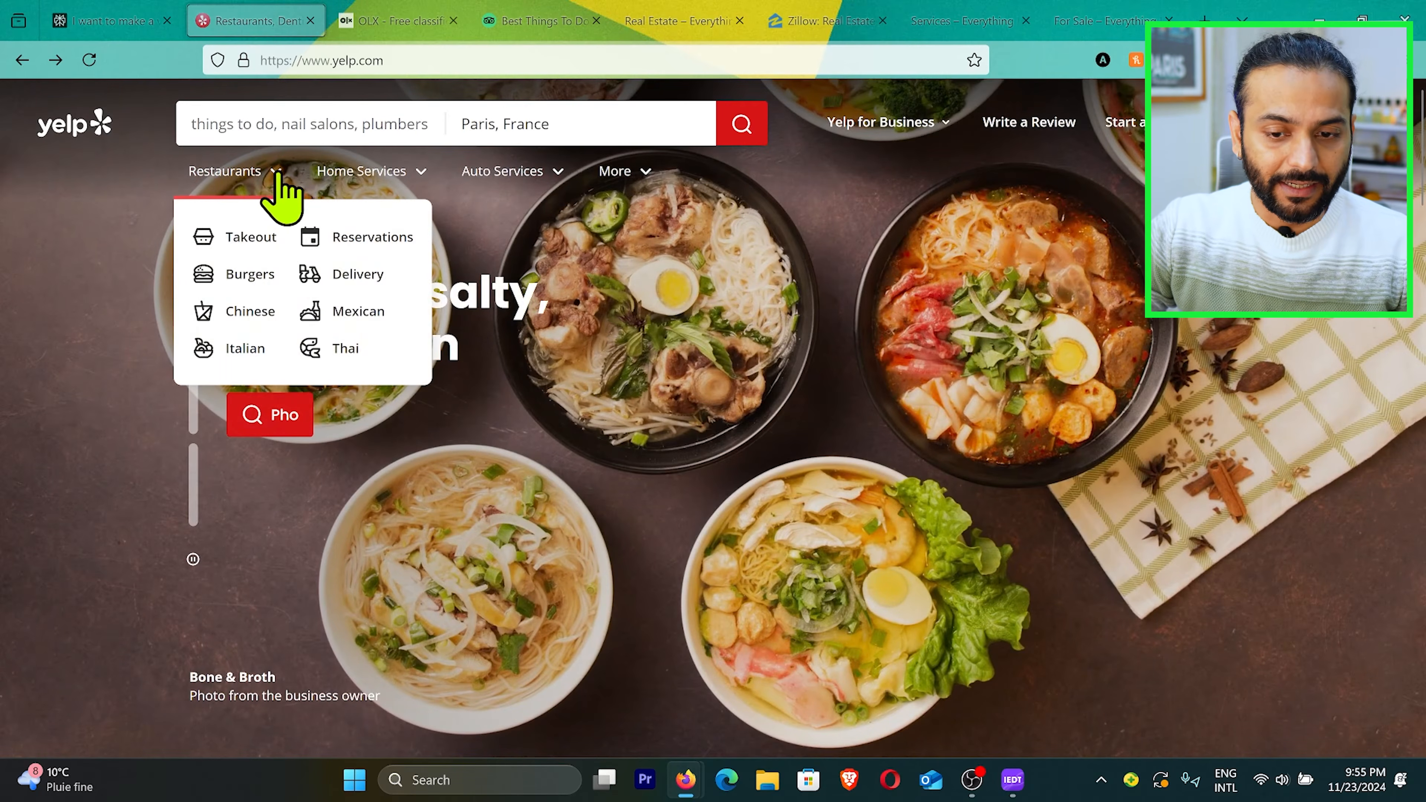
mouse_move(410, 179)
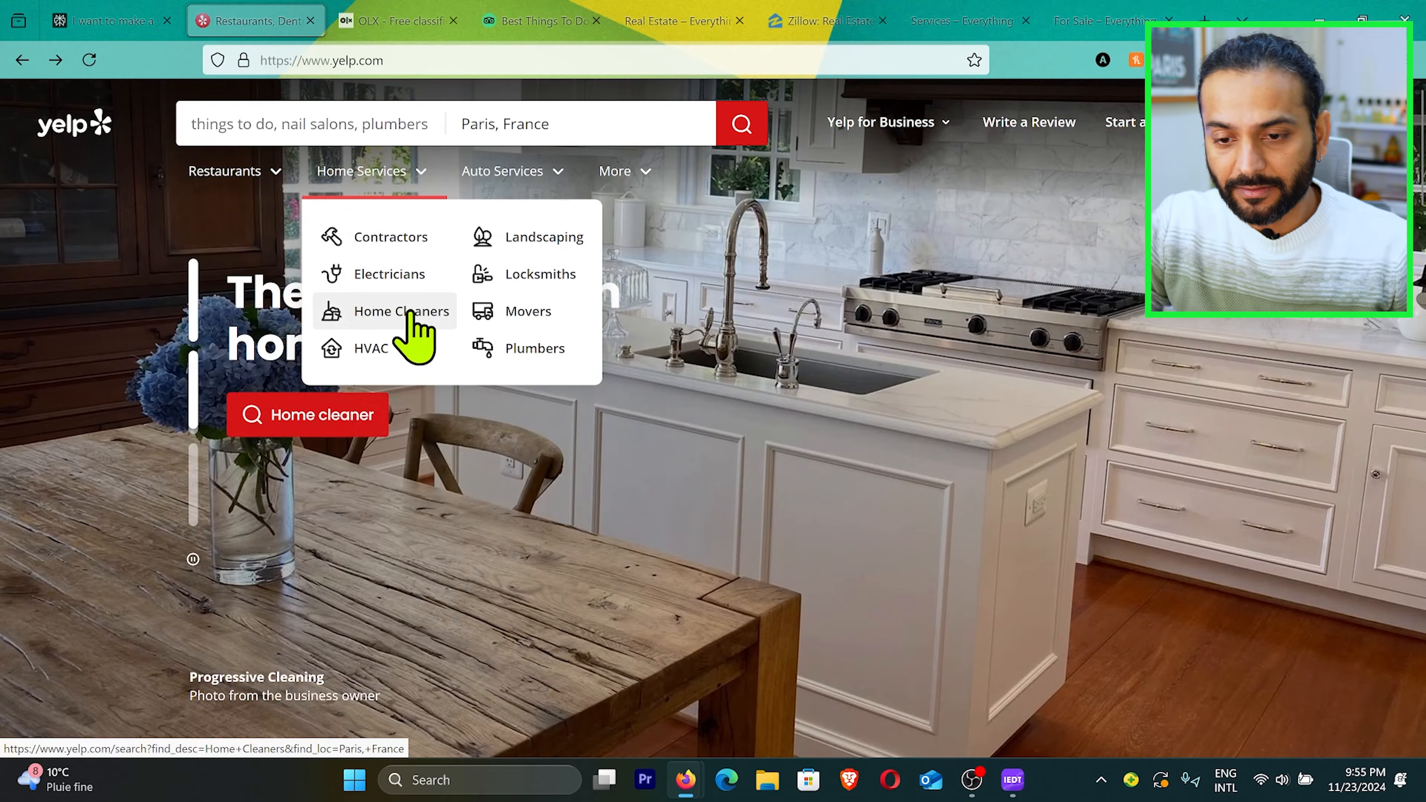
mouse_move(553, 185)
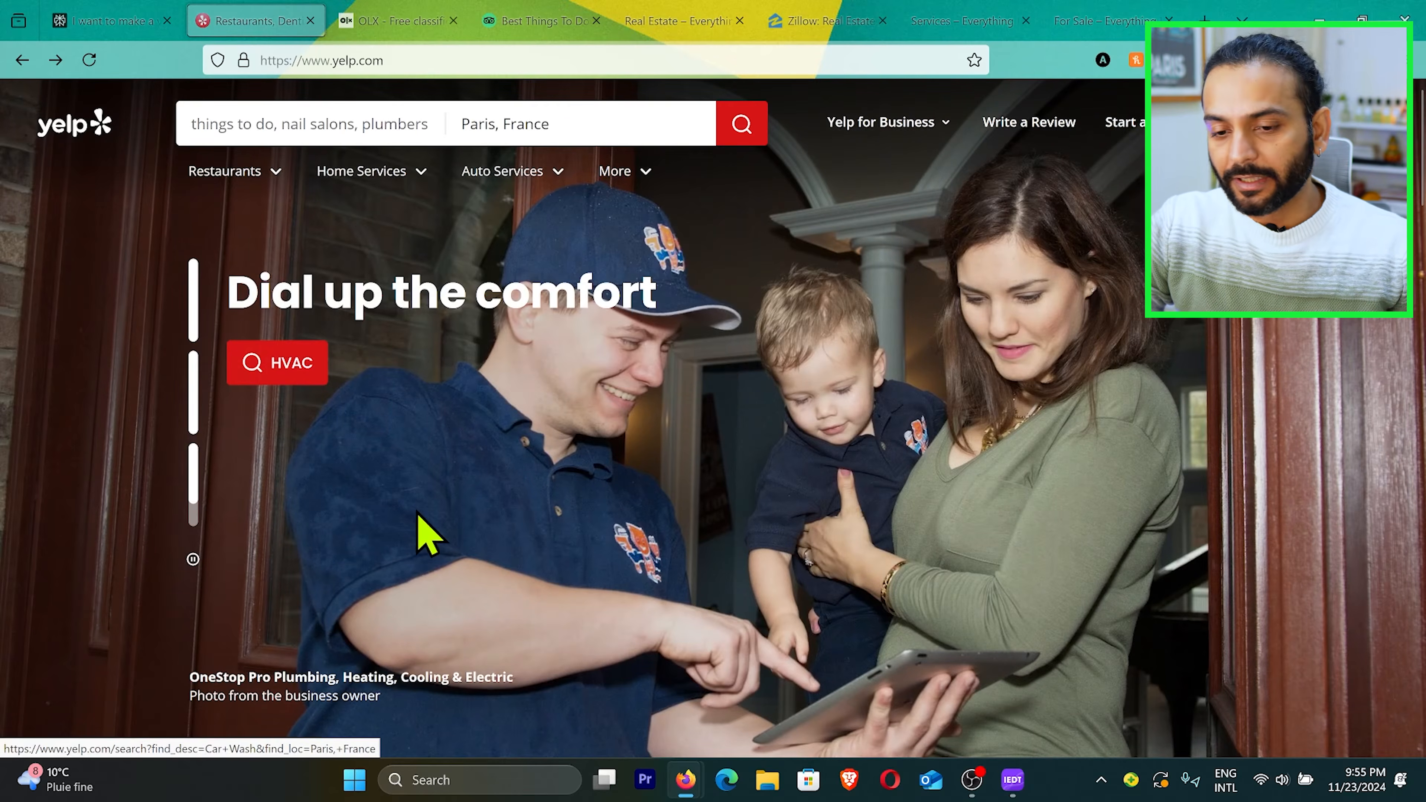
scroll(415, 522, down, 10)
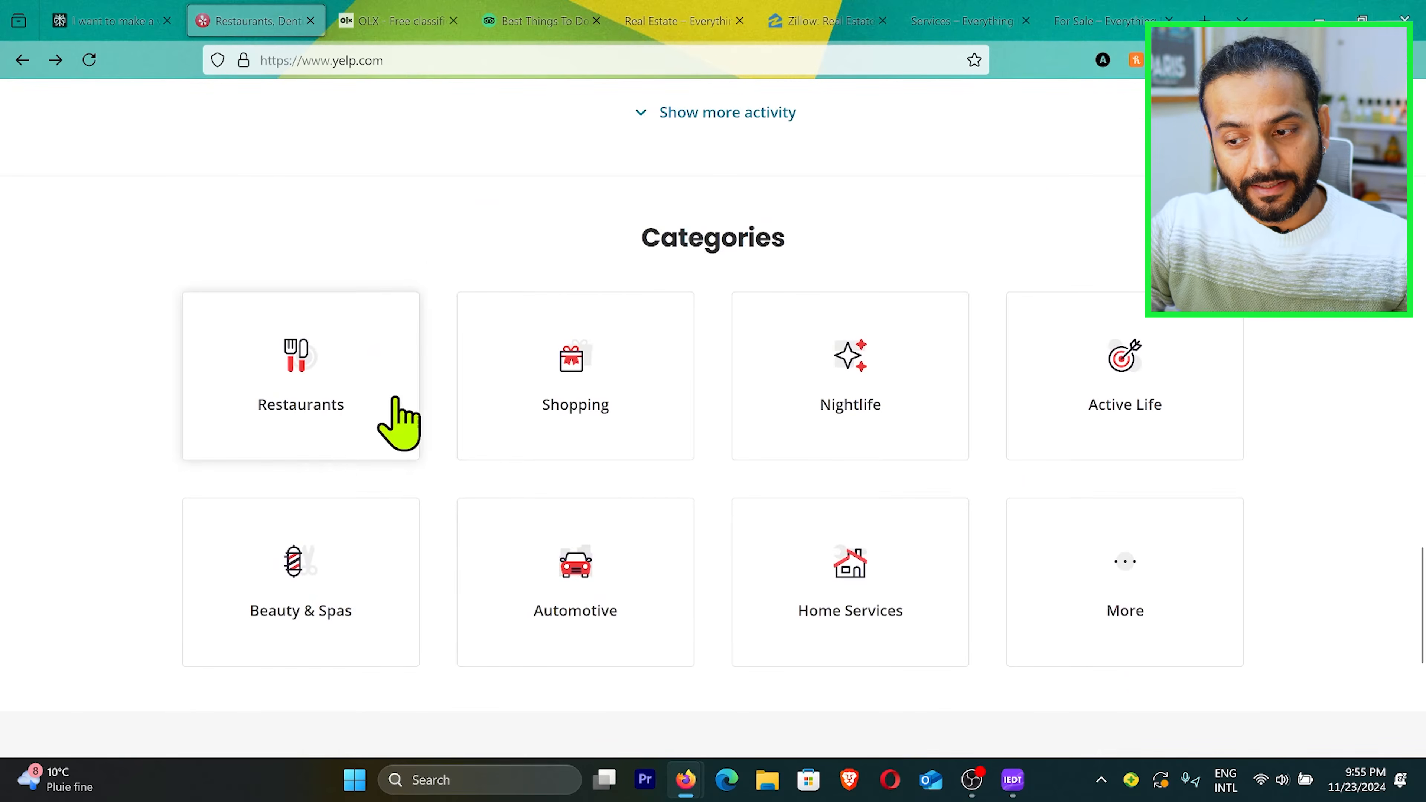
click(293, 570)
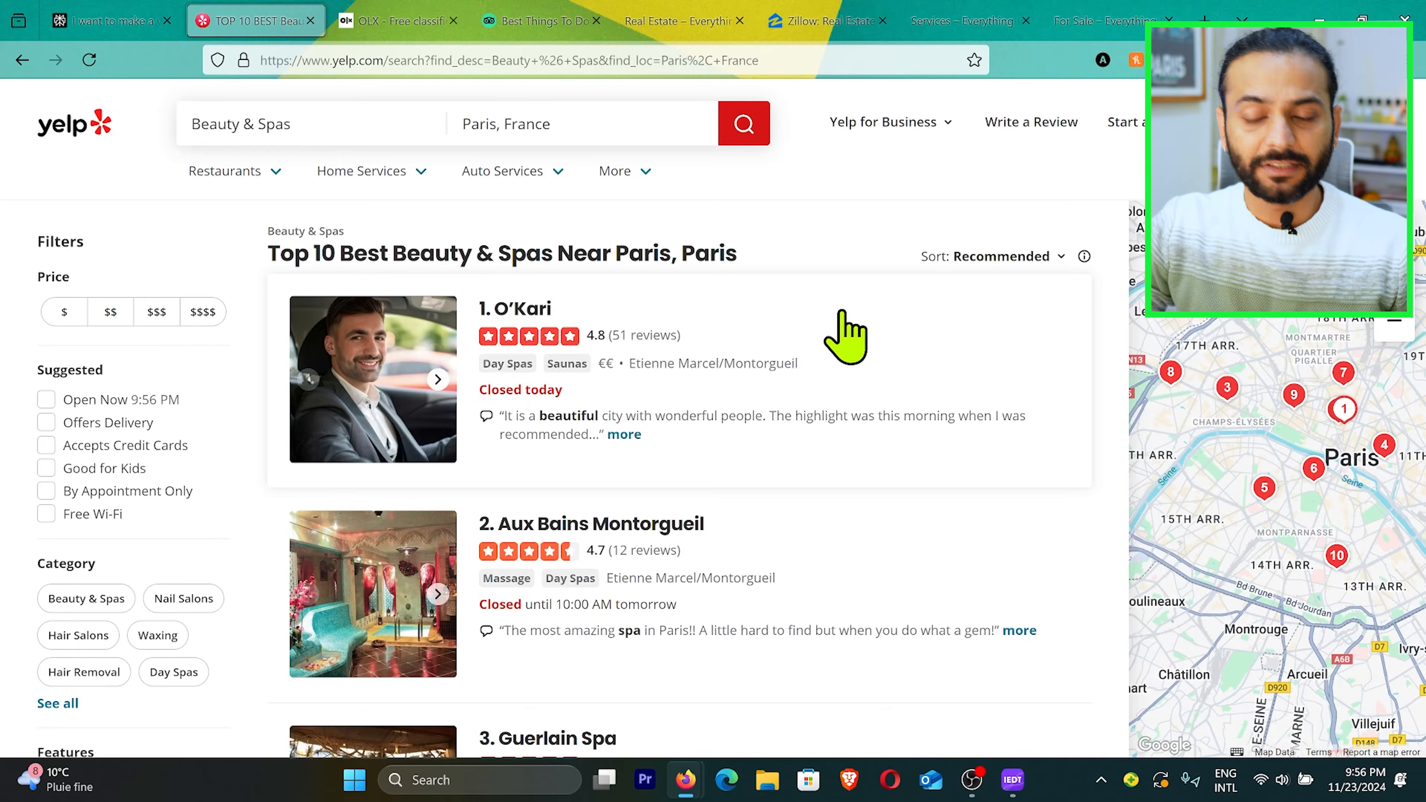
Step: Look through the Beauty & Spas business listings for Paris and the filters offered with them
scroll(843, 312, down, 1)
scroll(790, 542, up, 1)
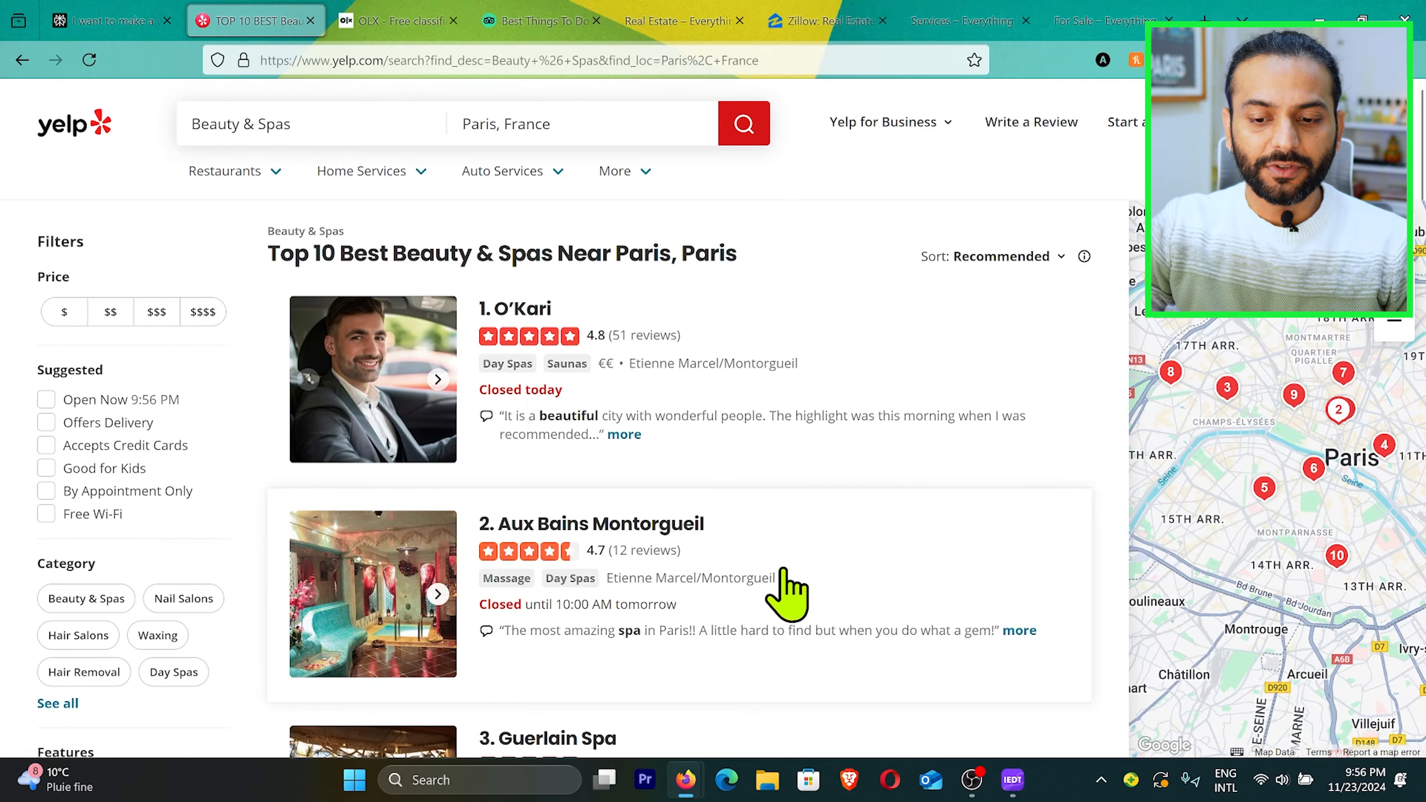
scroll(787, 573, down, 1)
scroll(786, 595, down, 3)
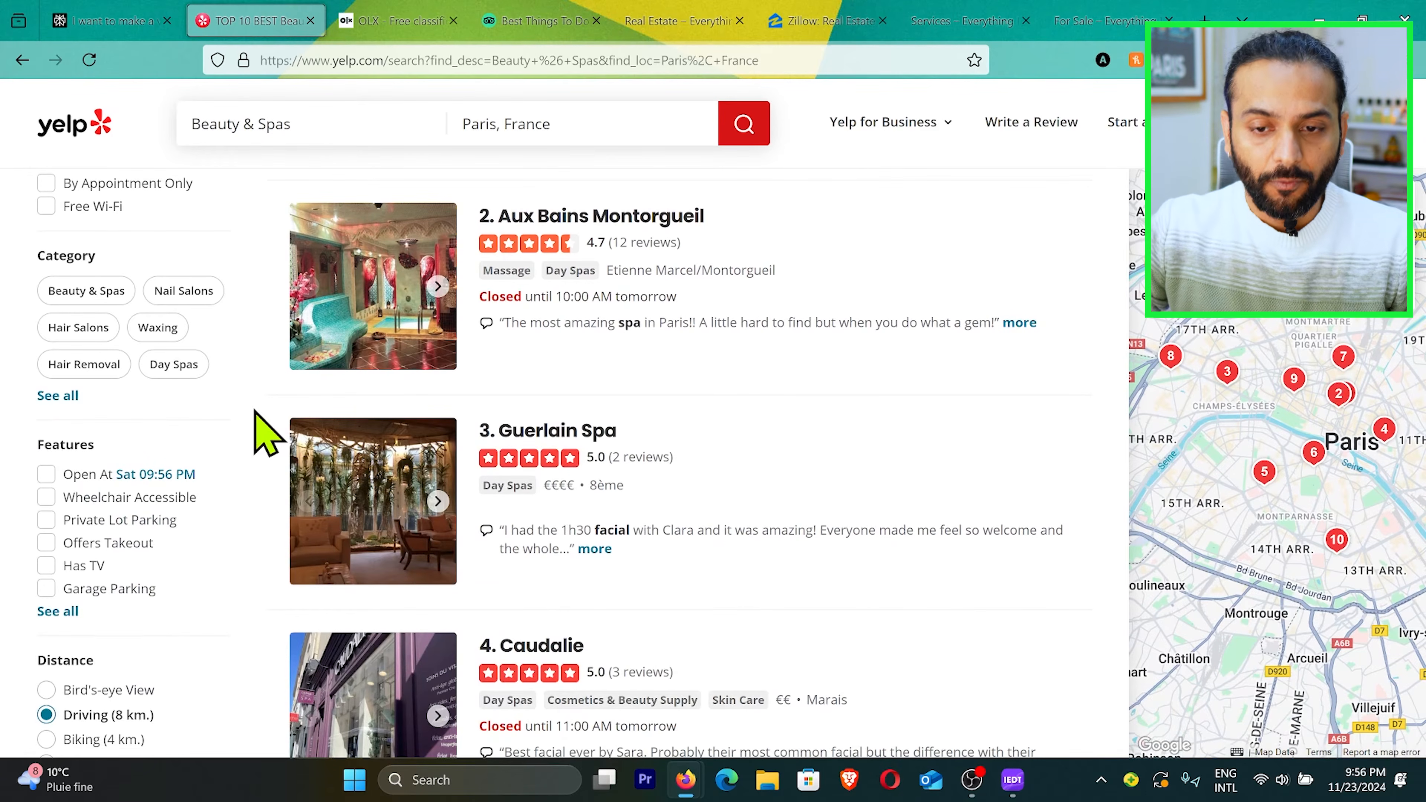
Step: Visit the OLX classifieds site and look over Tripadvisor's Things to Do page as listing website examples
click(388, 23)
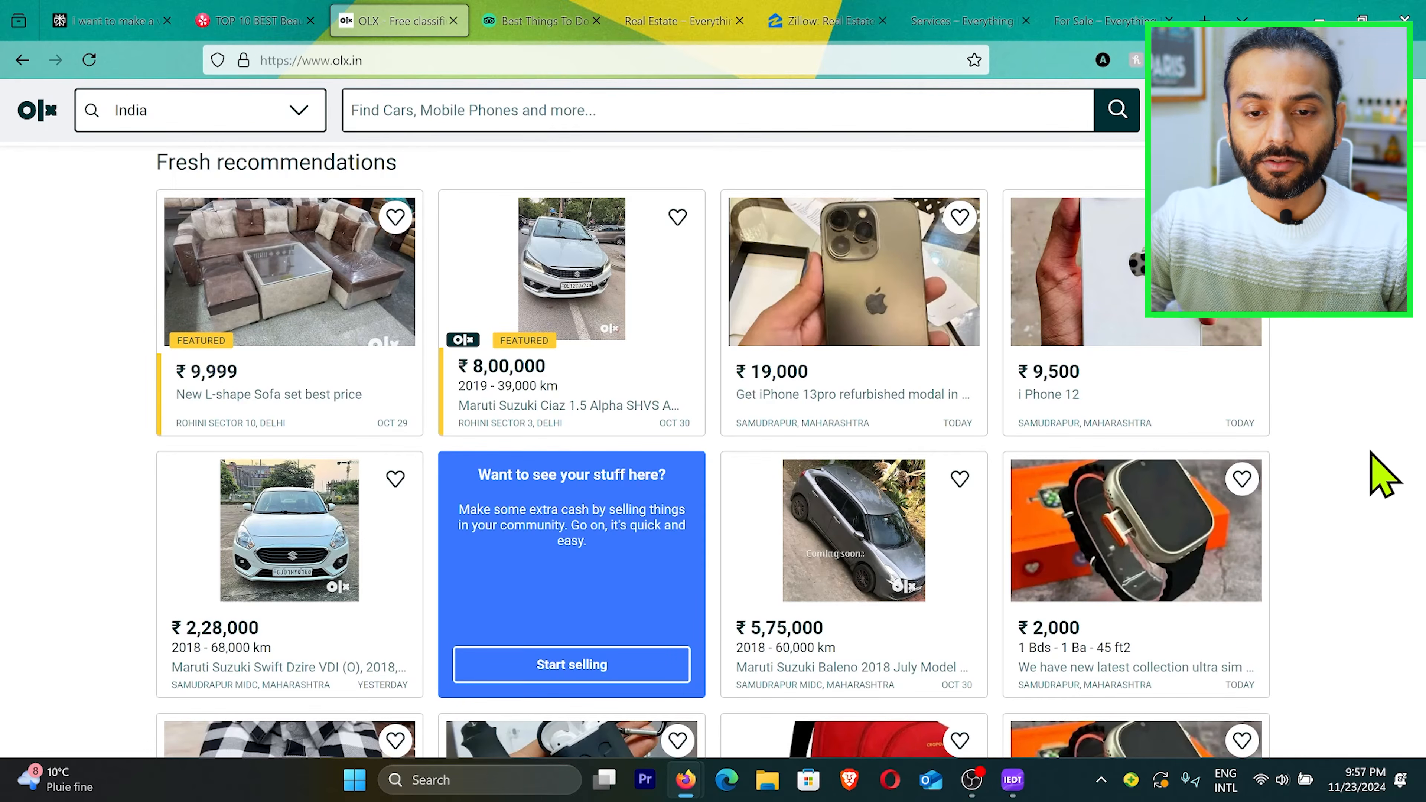
click(525, 25)
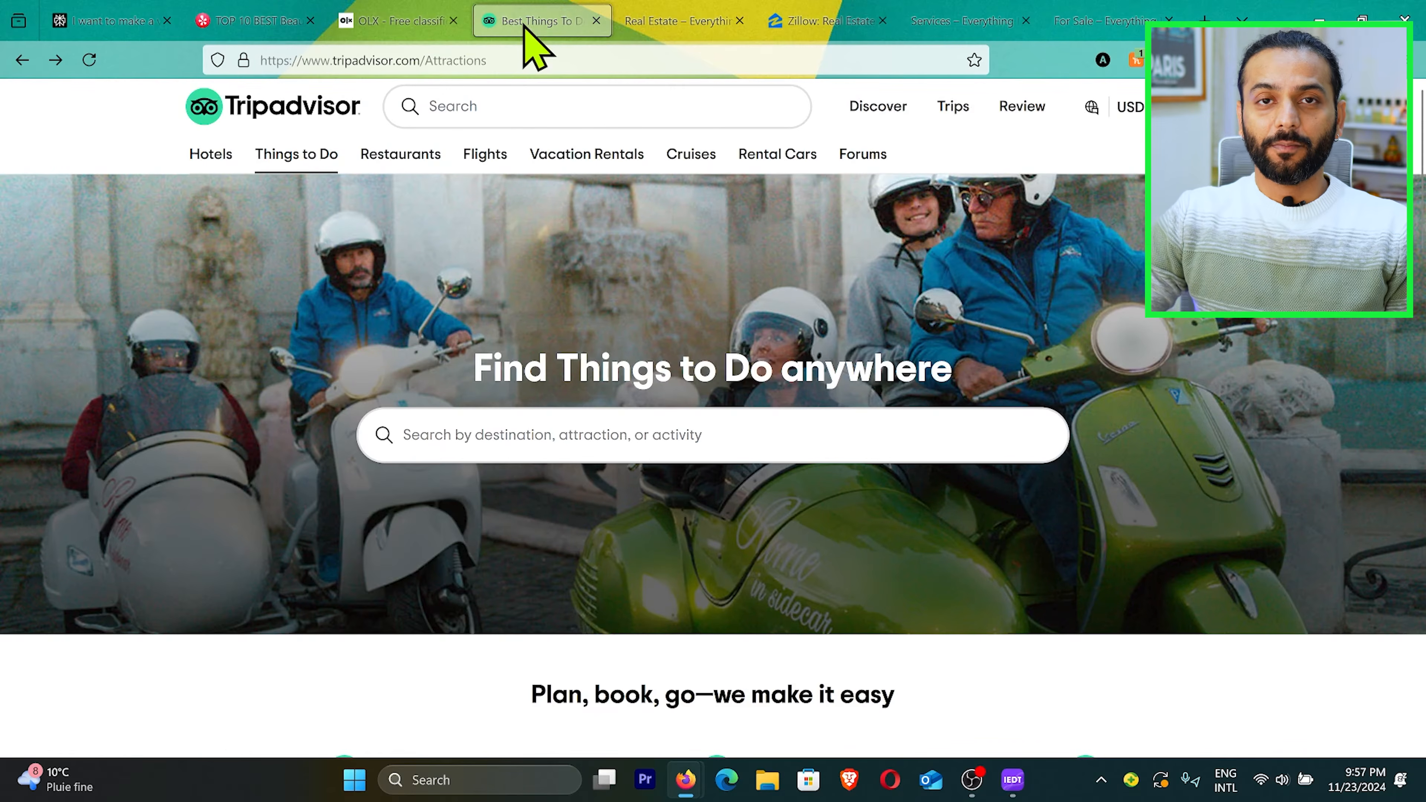
scroll(426, 574, down, 2)
scroll(427, 574, up, 2)
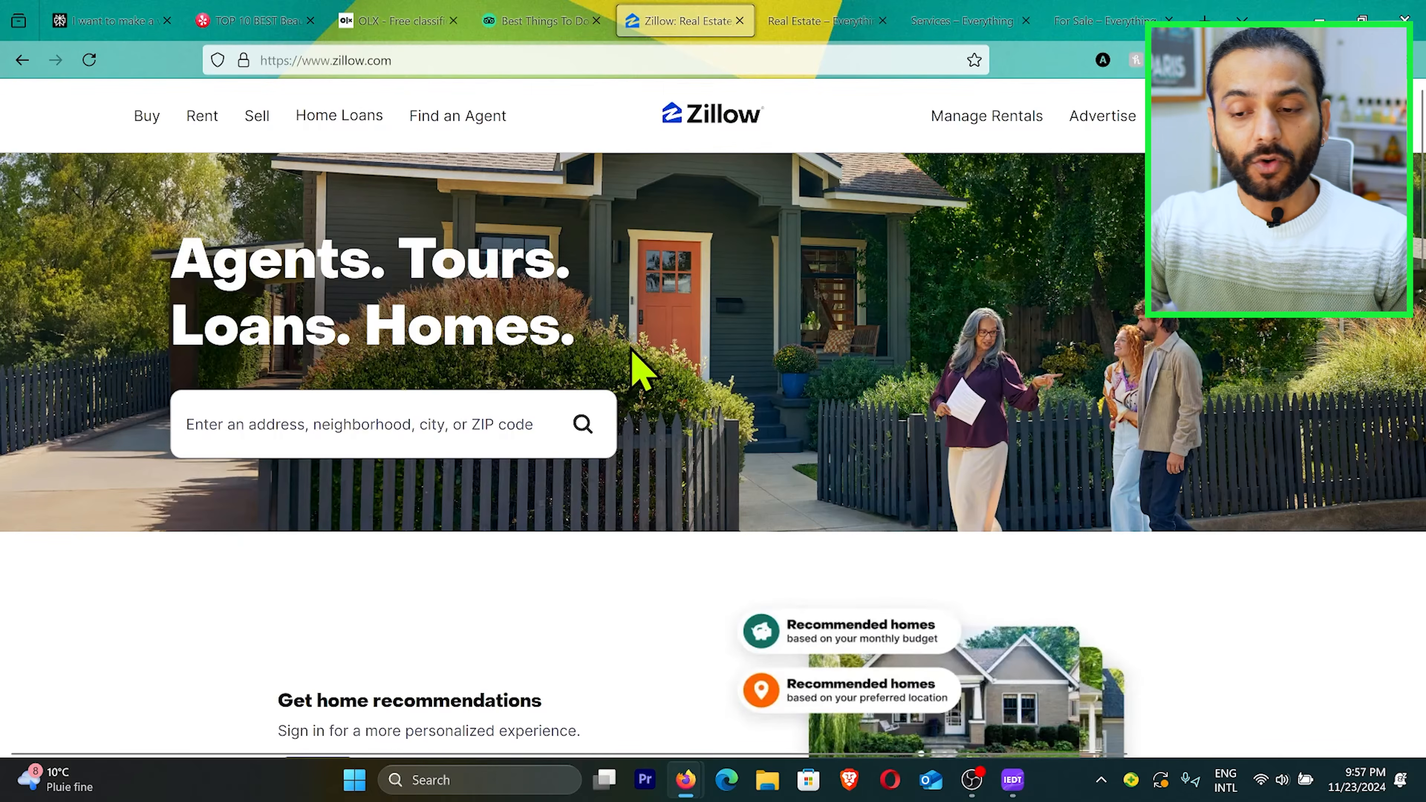
Step: Look through Zillow's home page down to the buy, sell and rent sections
scroll(640, 368, down, 8)
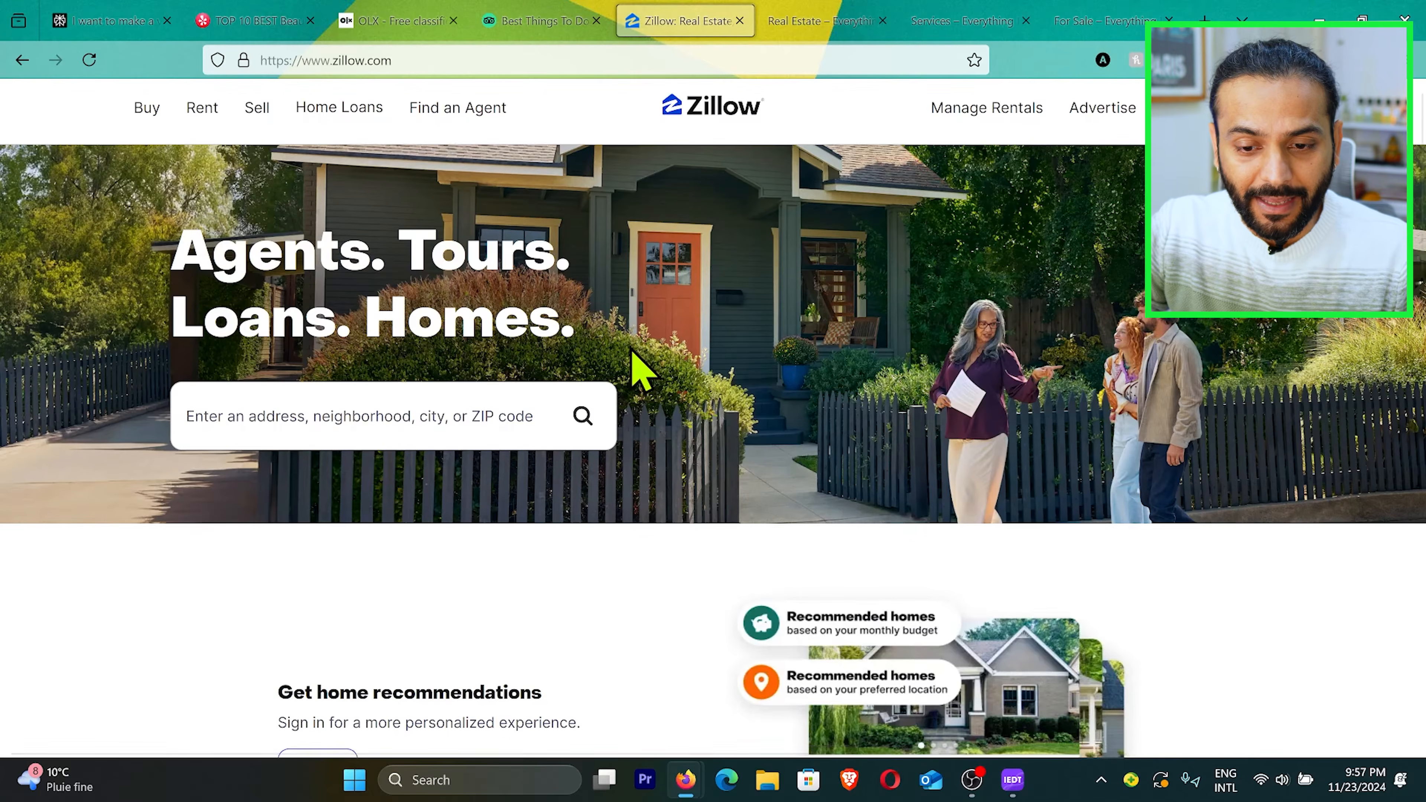
scroll(629, 347, down, 12)
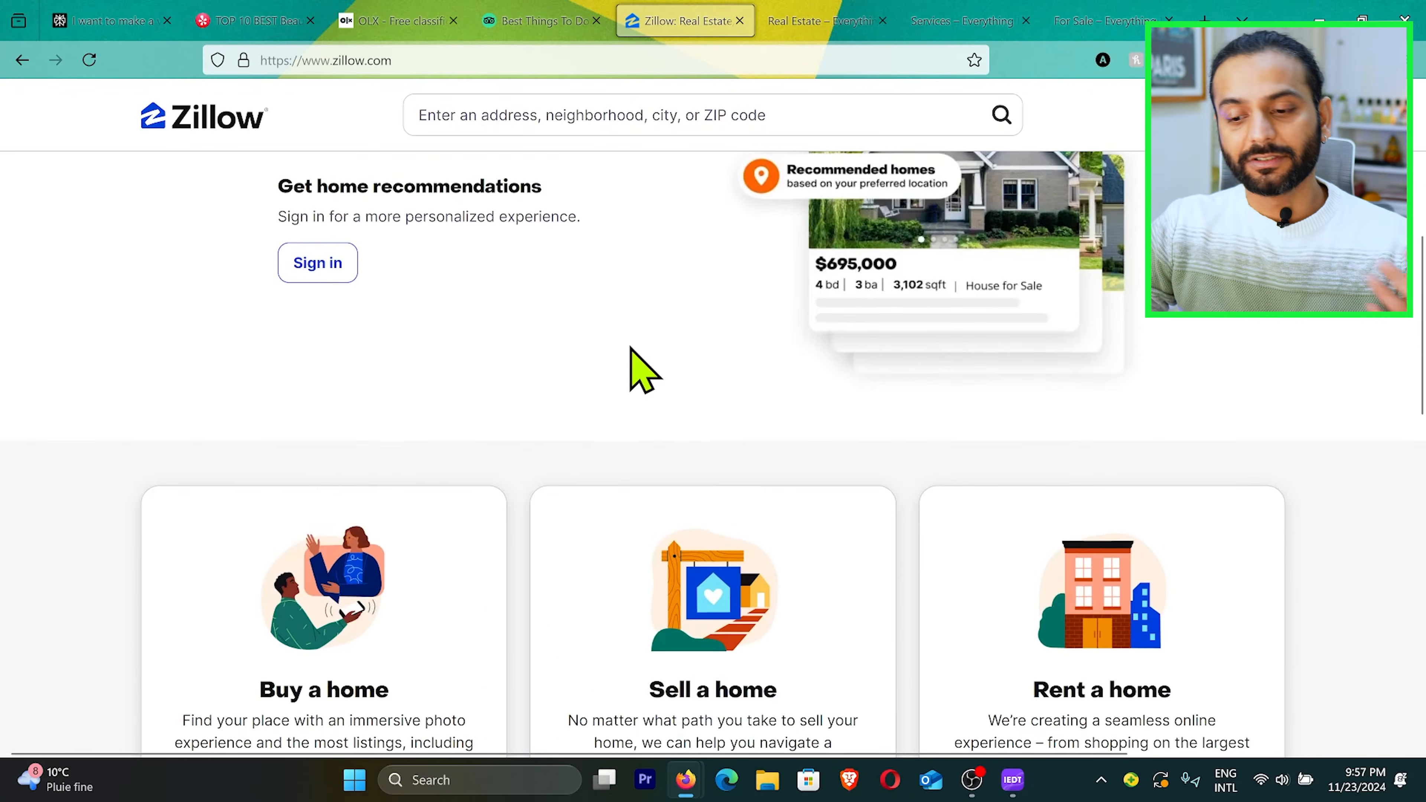
scroll(635, 368, down, 2)
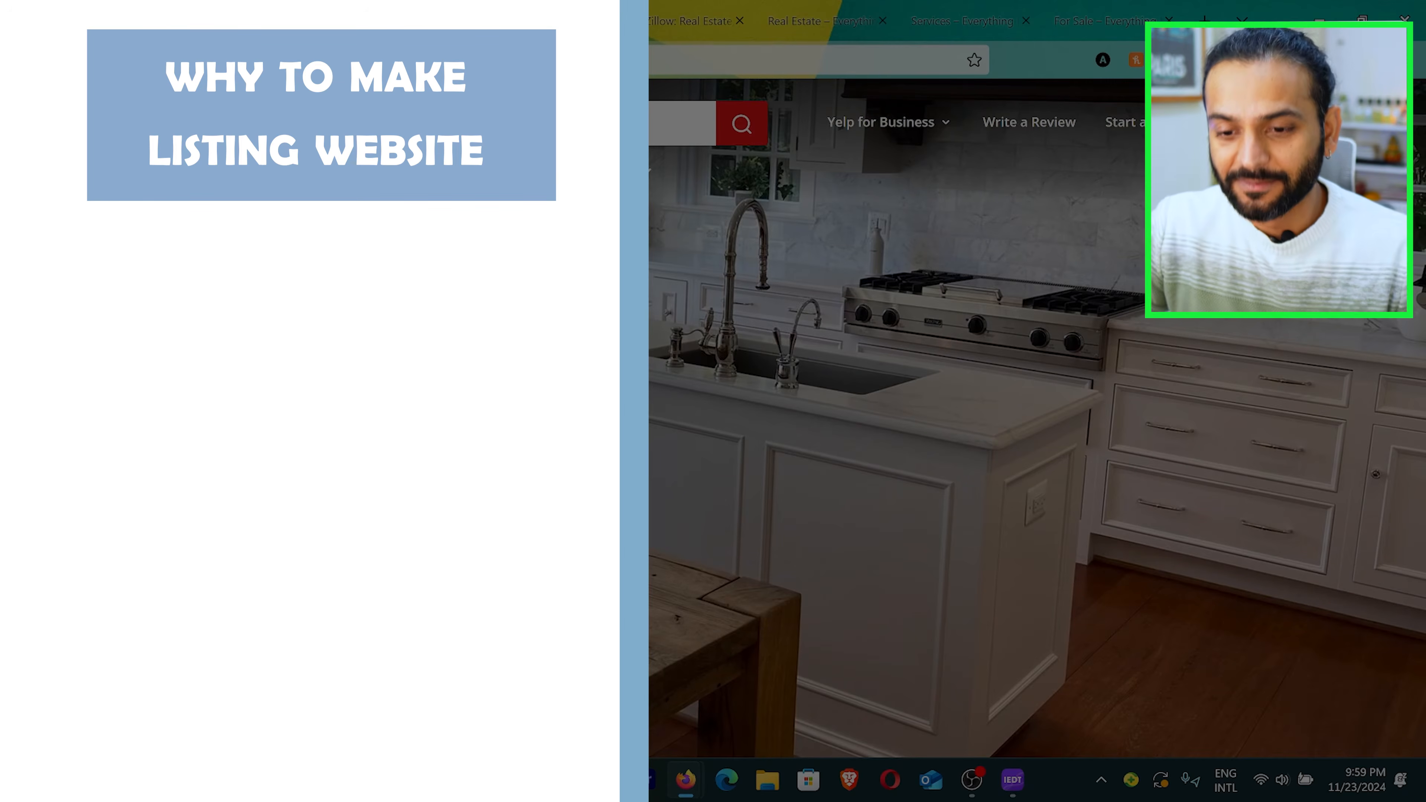
Step: Examine the user-posted product listings in the OLX recommendations
mouse_move(517, 169)
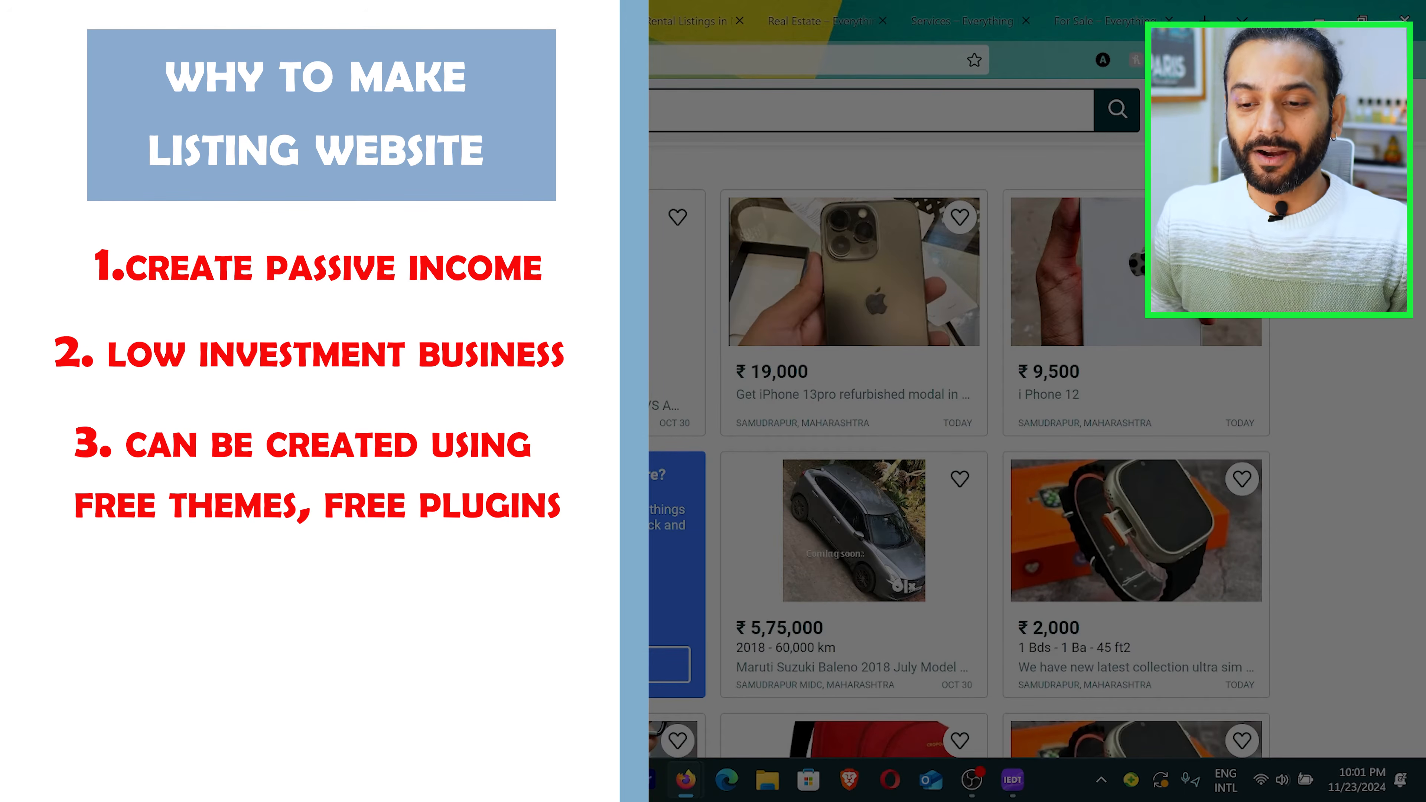
scroll(778, 404, down, 8)
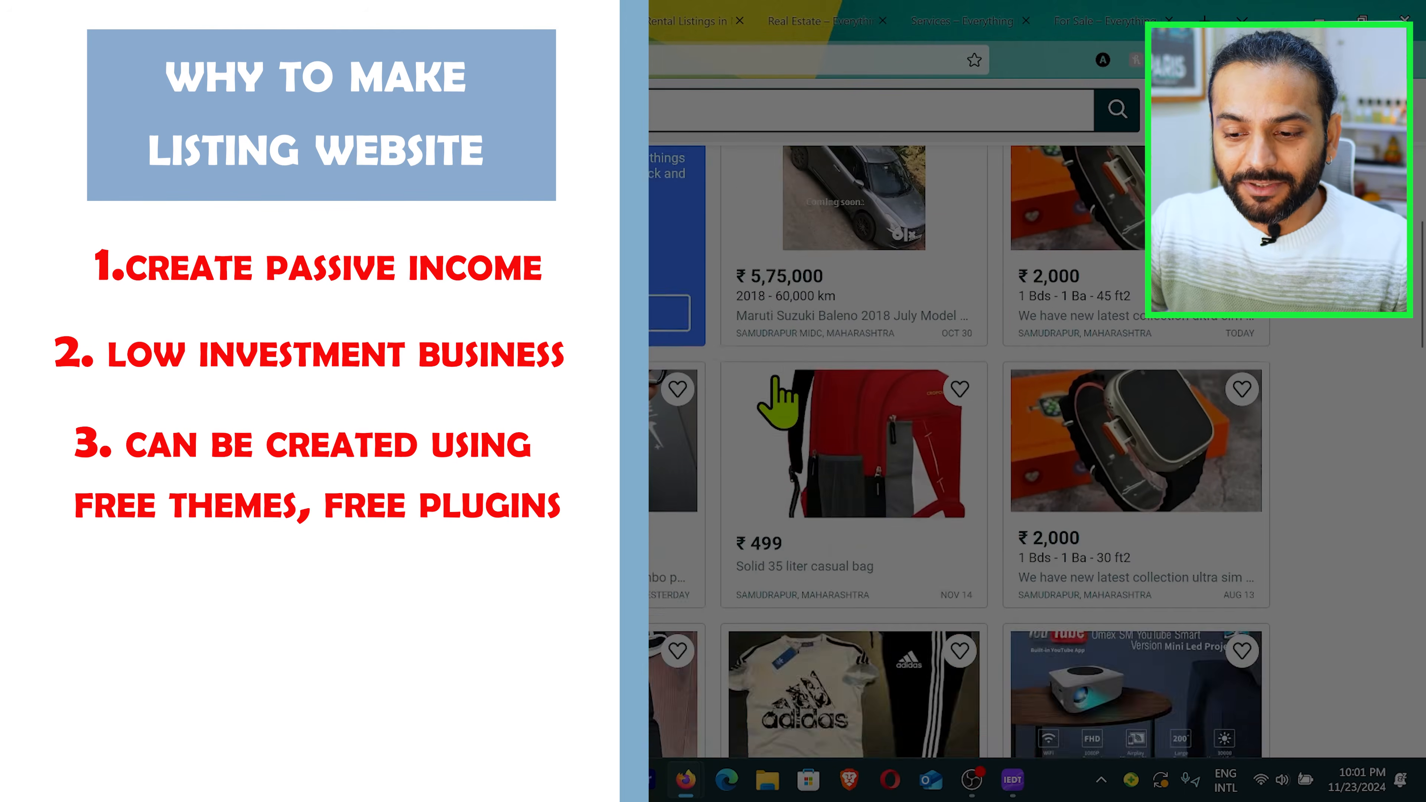
scroll(712, 373, down, 5)
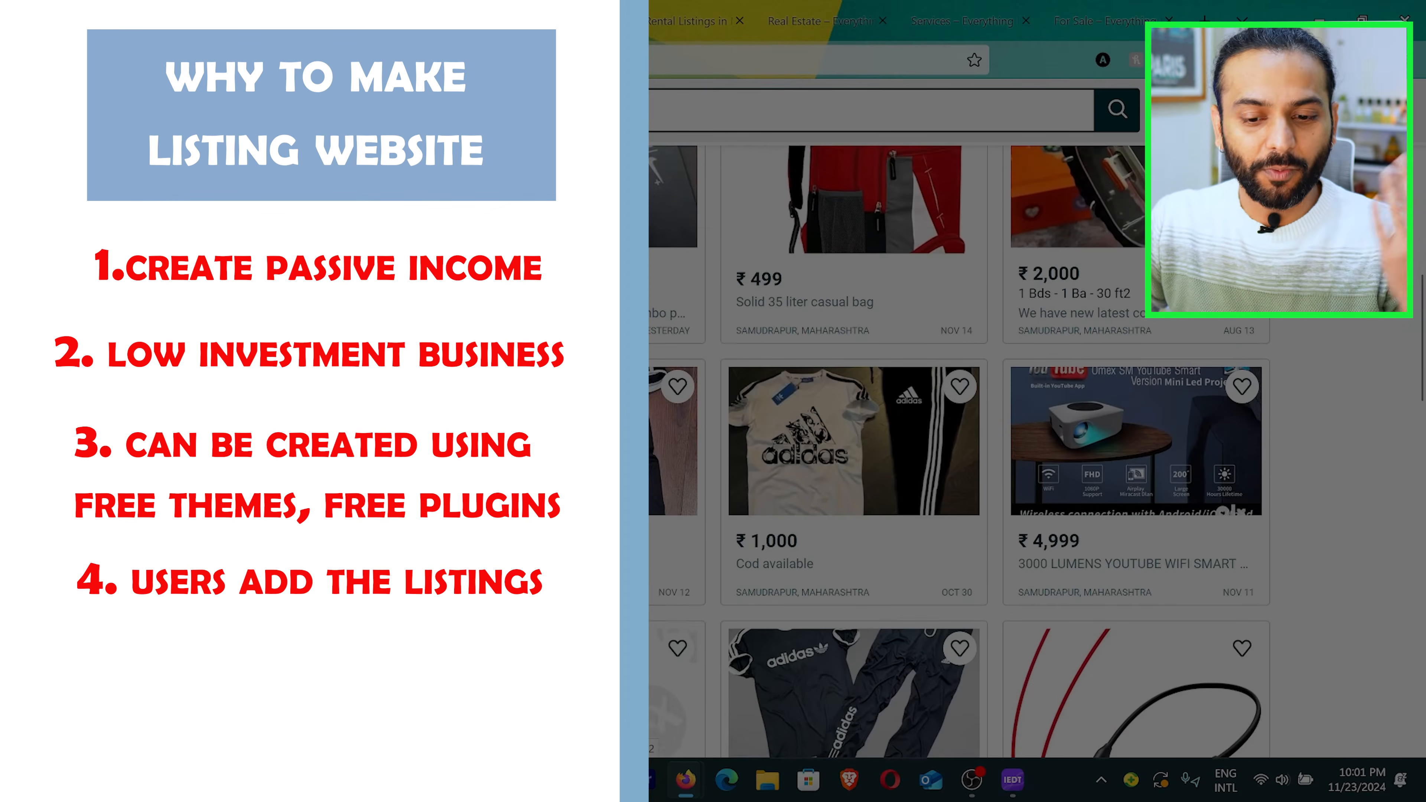
scroll(854, 393, down, 3)
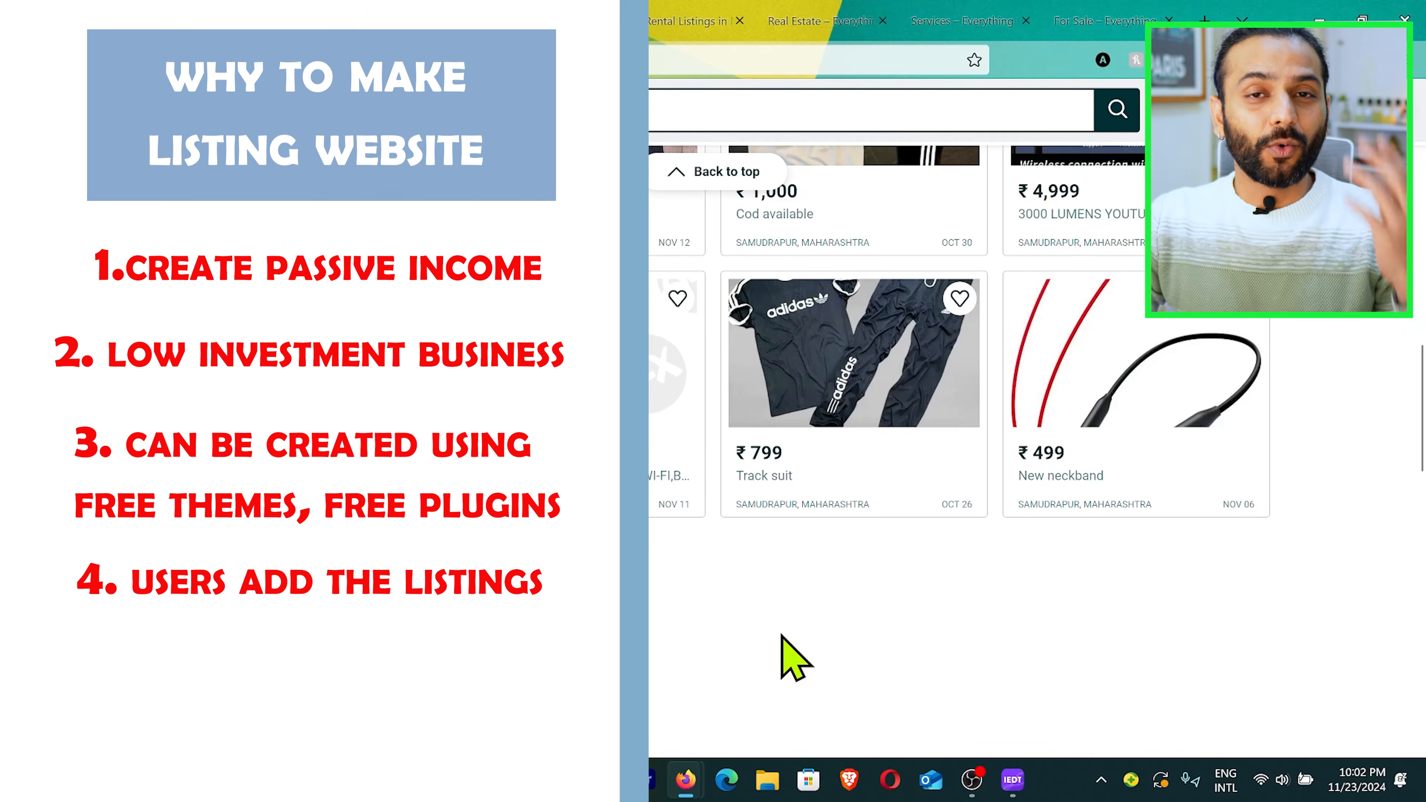
scroll(792, 658, up, 15)
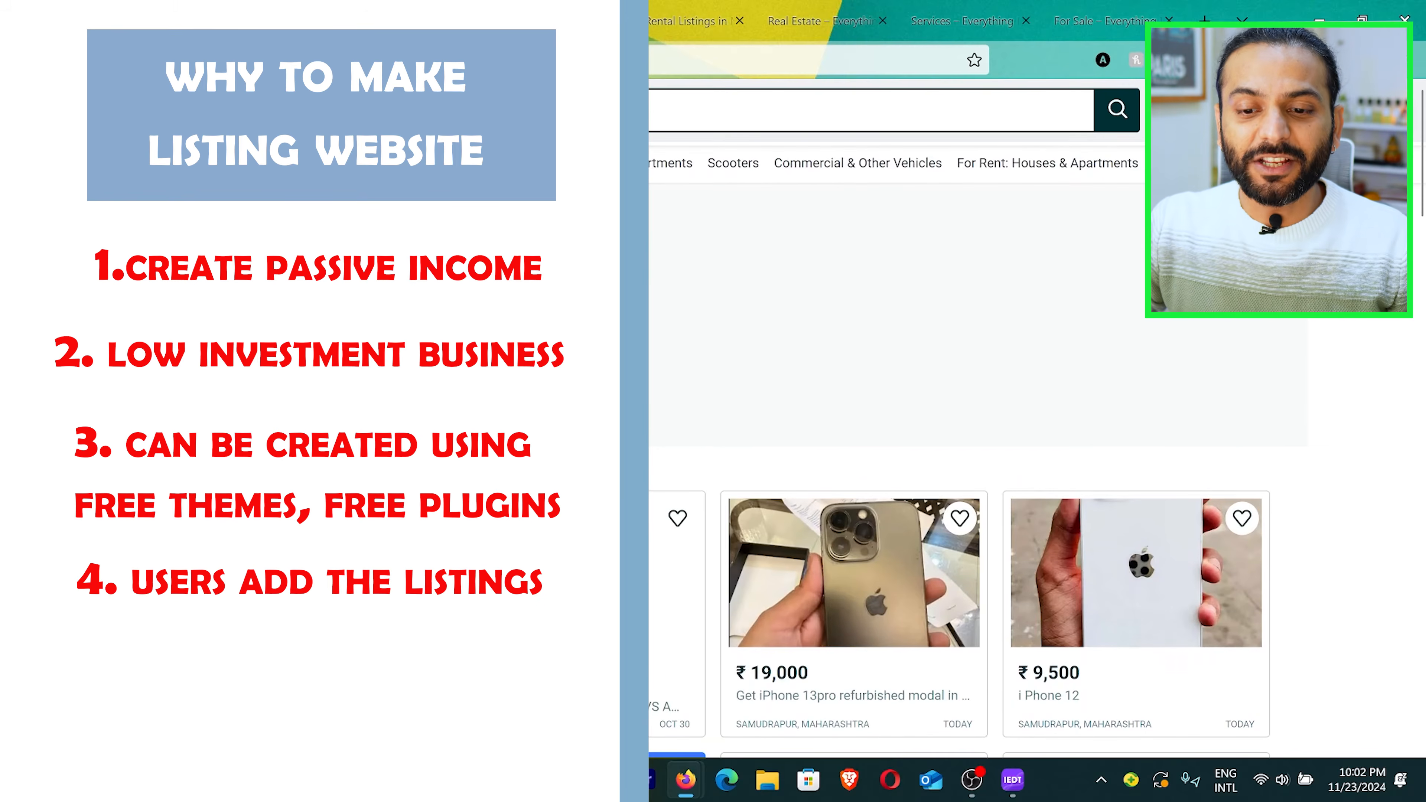
scroll(784, 658, down, 5)
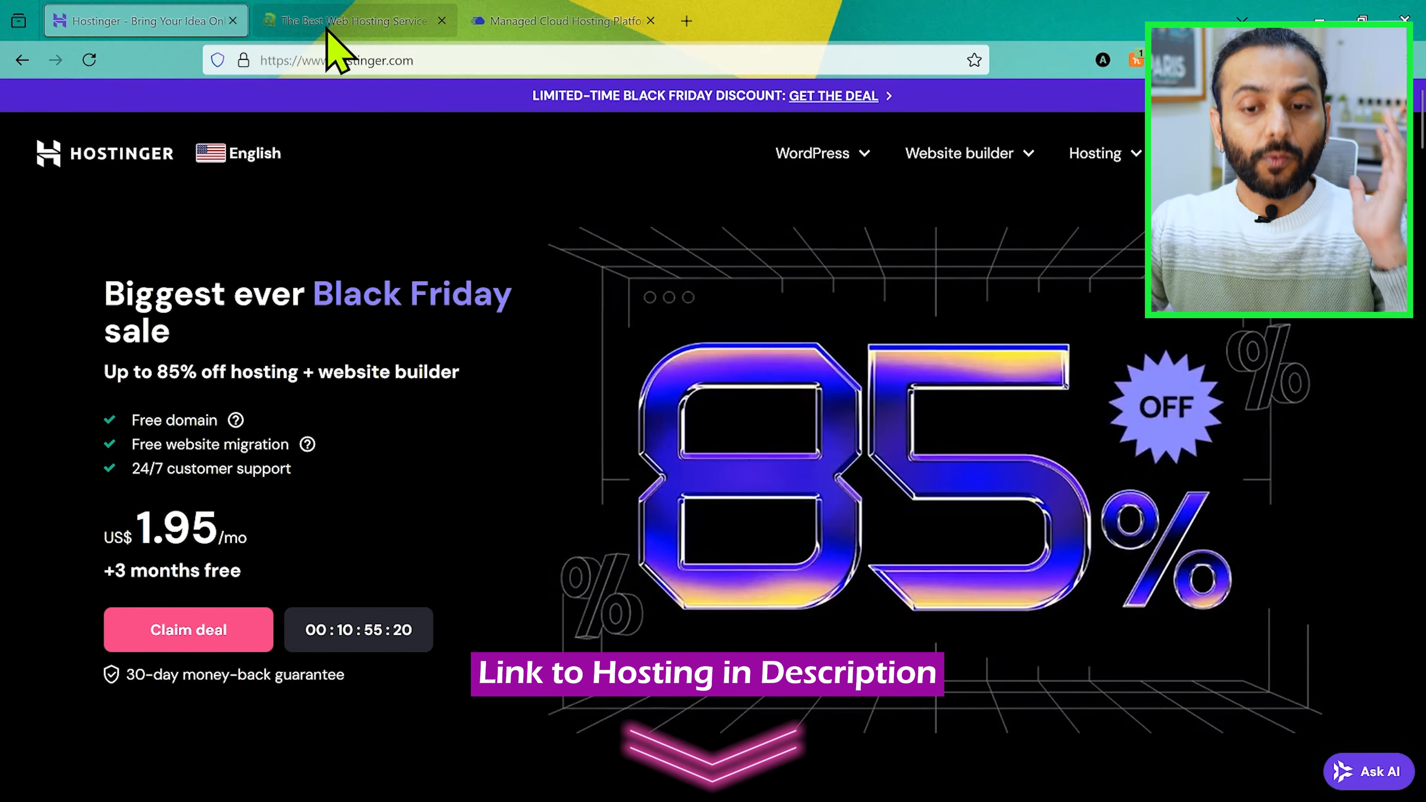
Step: Switch to the A2 Hosting site and highlight its discounted monthly starting price
click(344, 29)
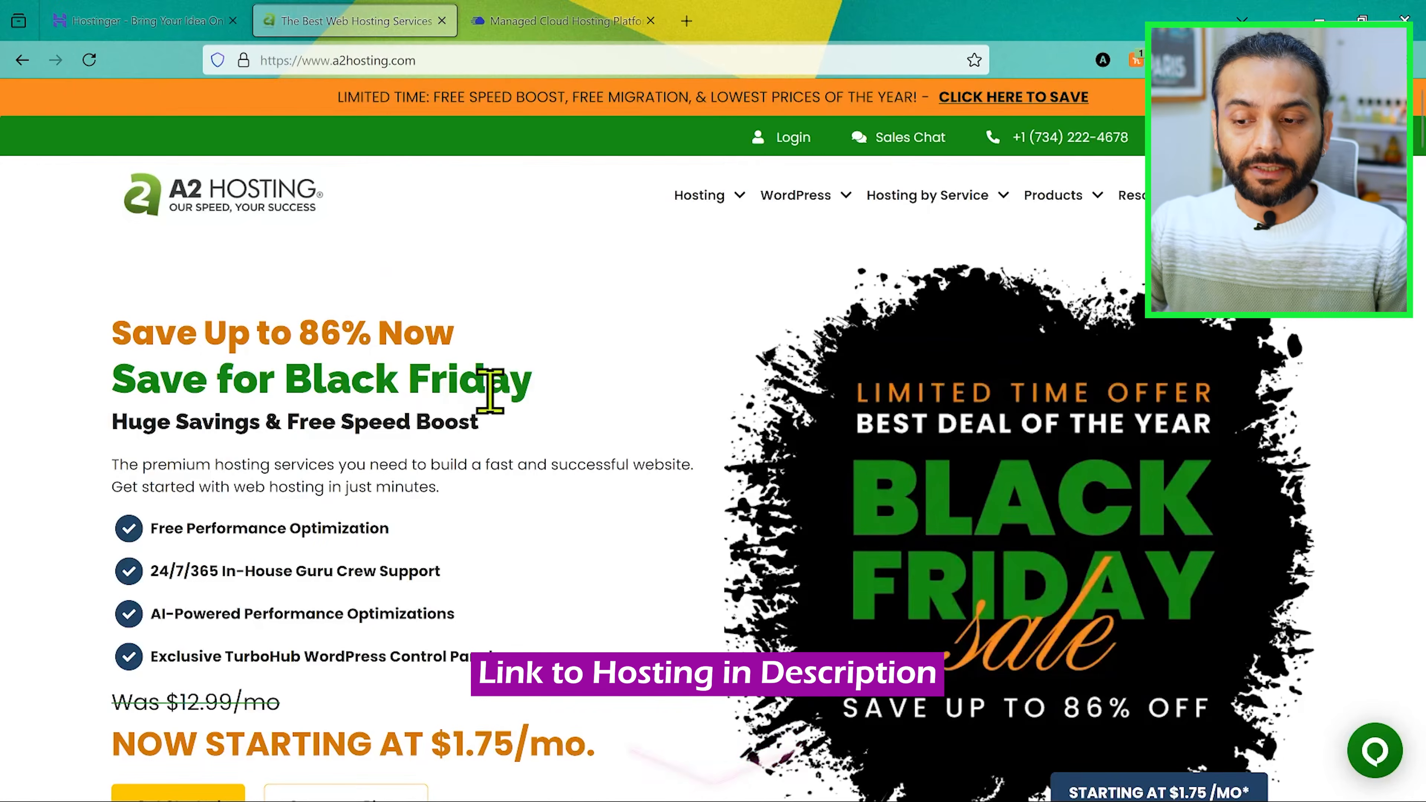
scroll(471, 465, down, 5)
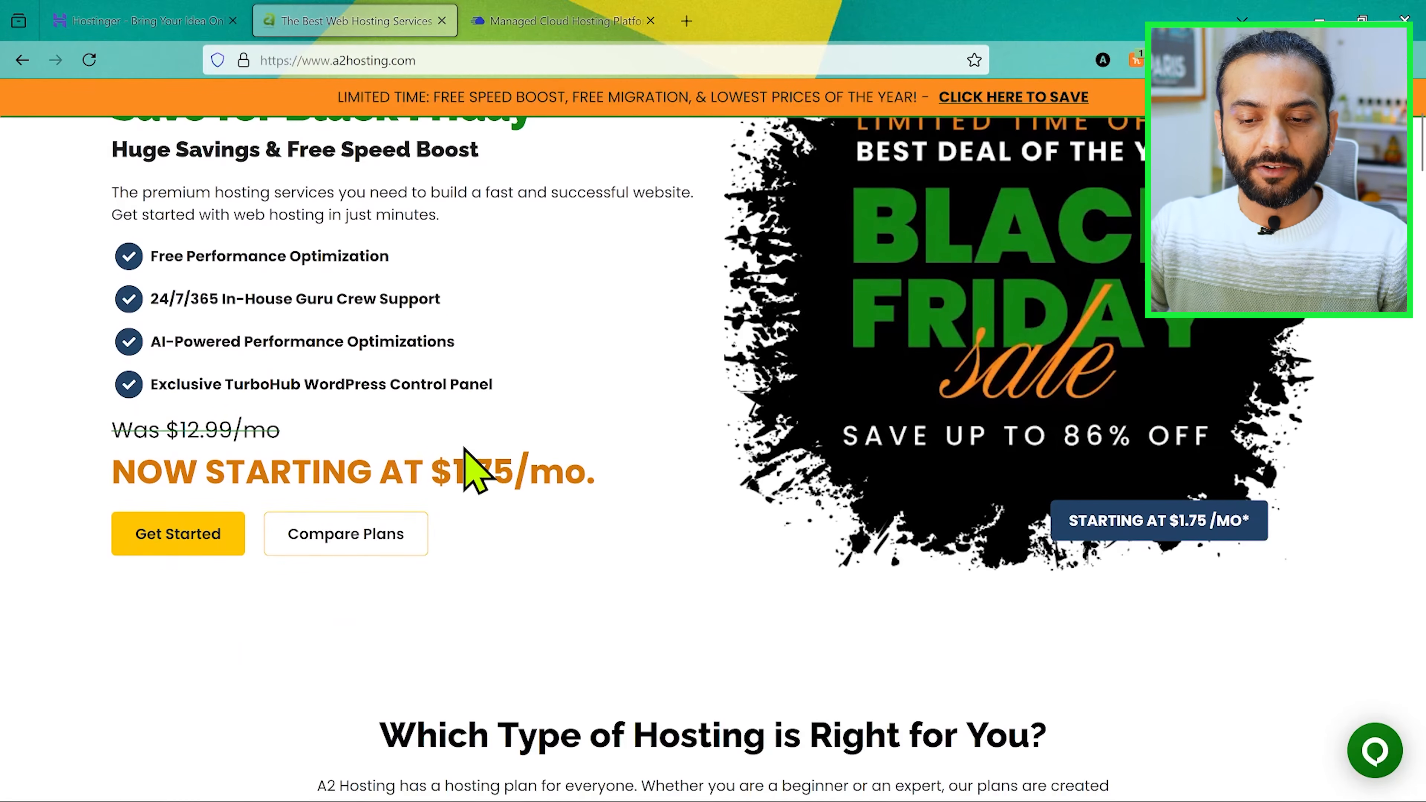
drag(431, 470, 596, 492)
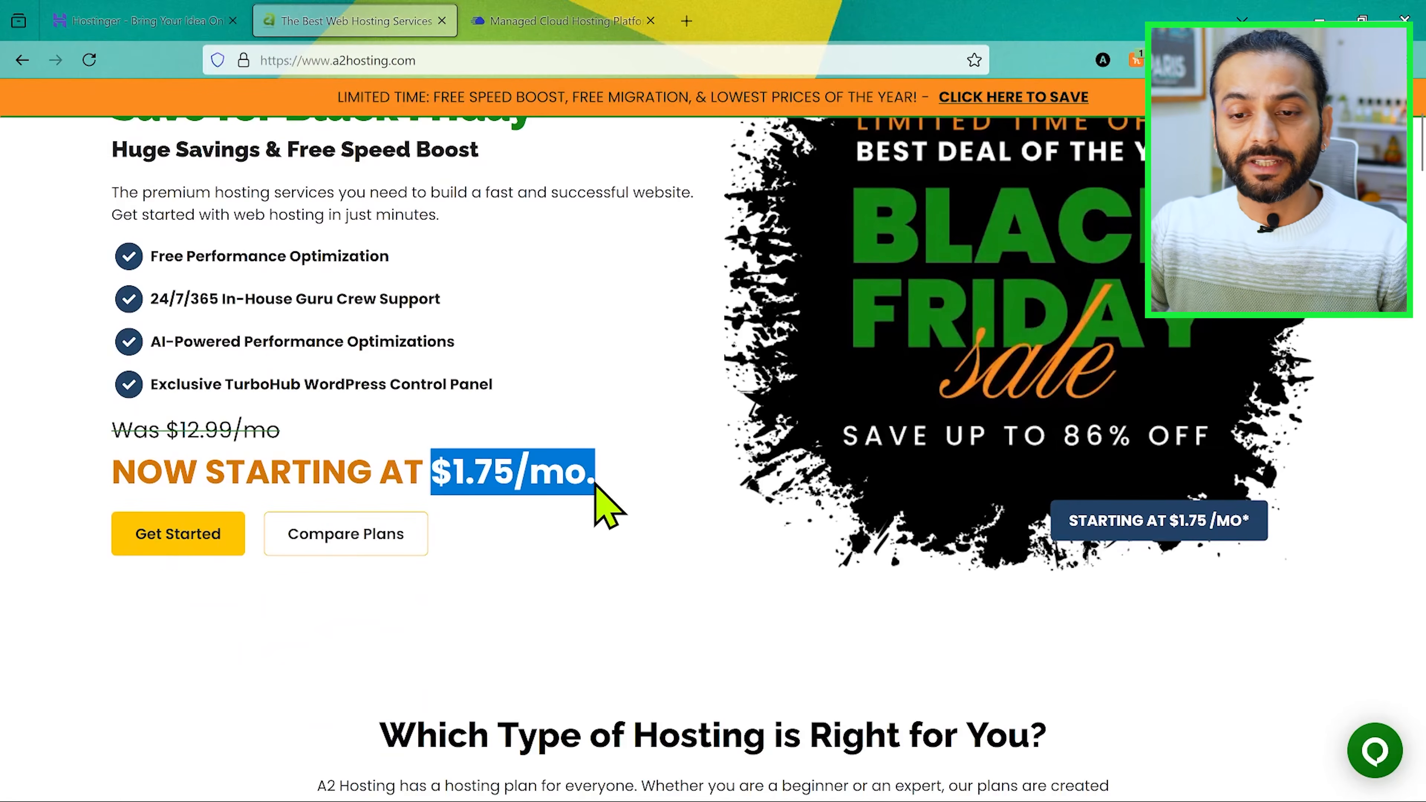
Step: Open the Cloudways pricing page, show the Standard DigitalOcean plans and compare them with the Hostinger offer
click(558, 23)
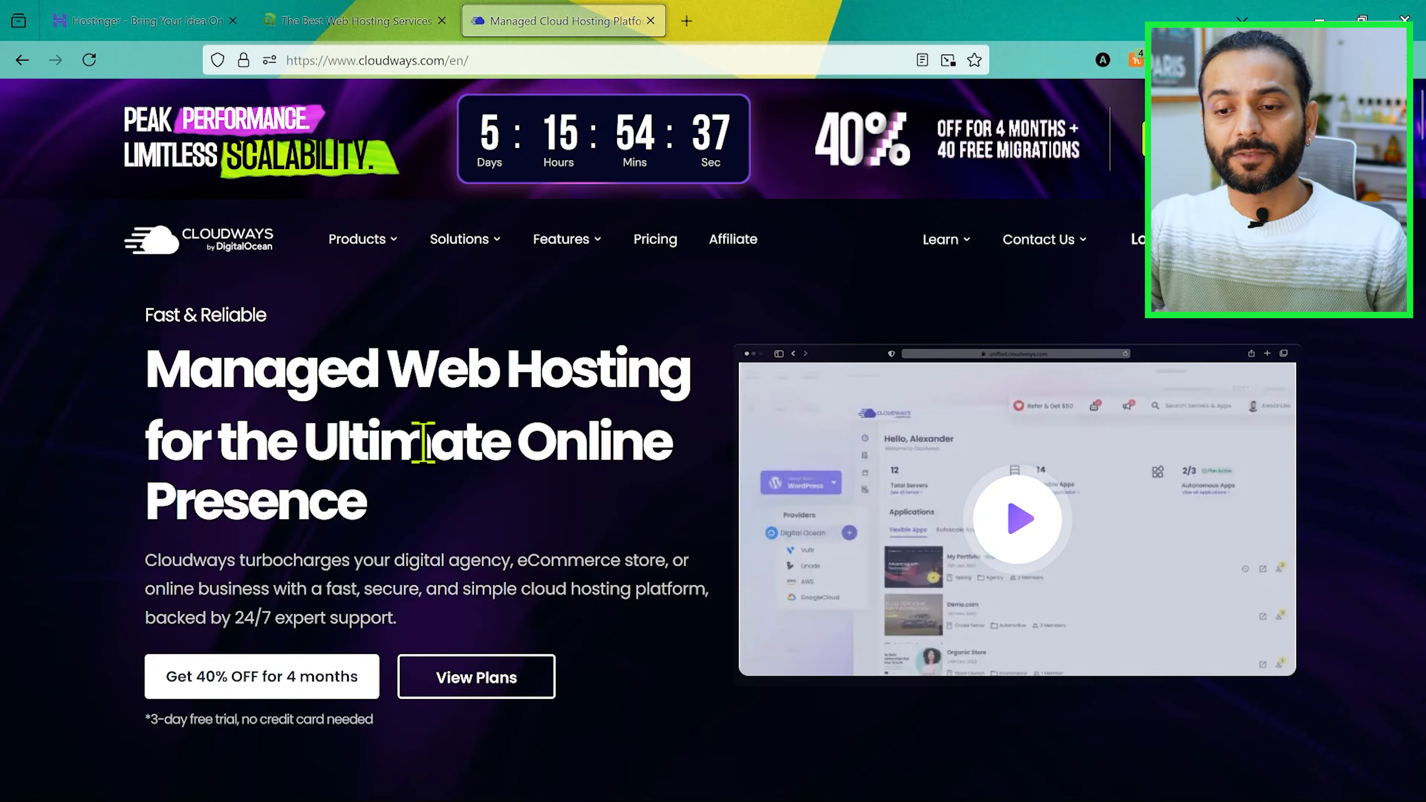
scroll(422, 442, down, 2)
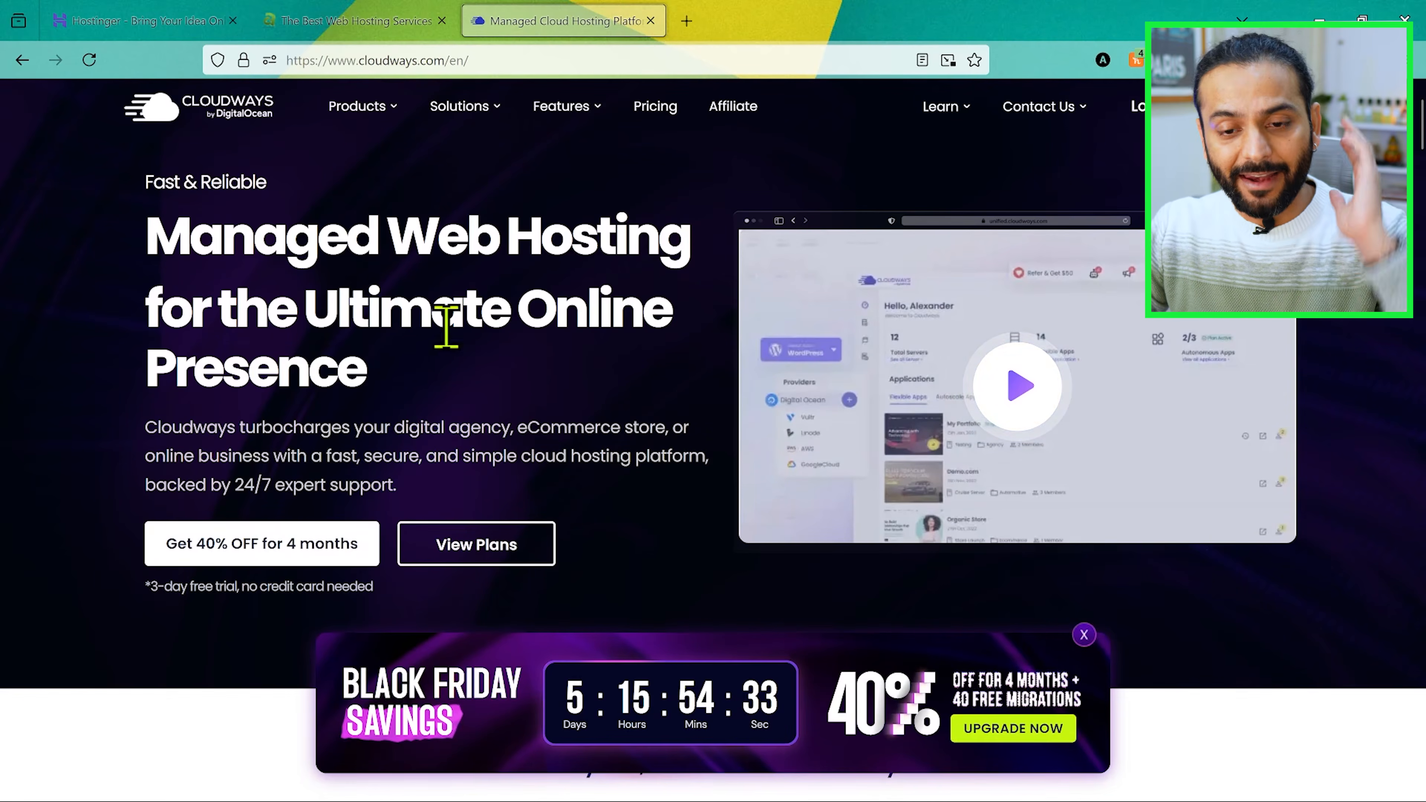
click(655, 107)
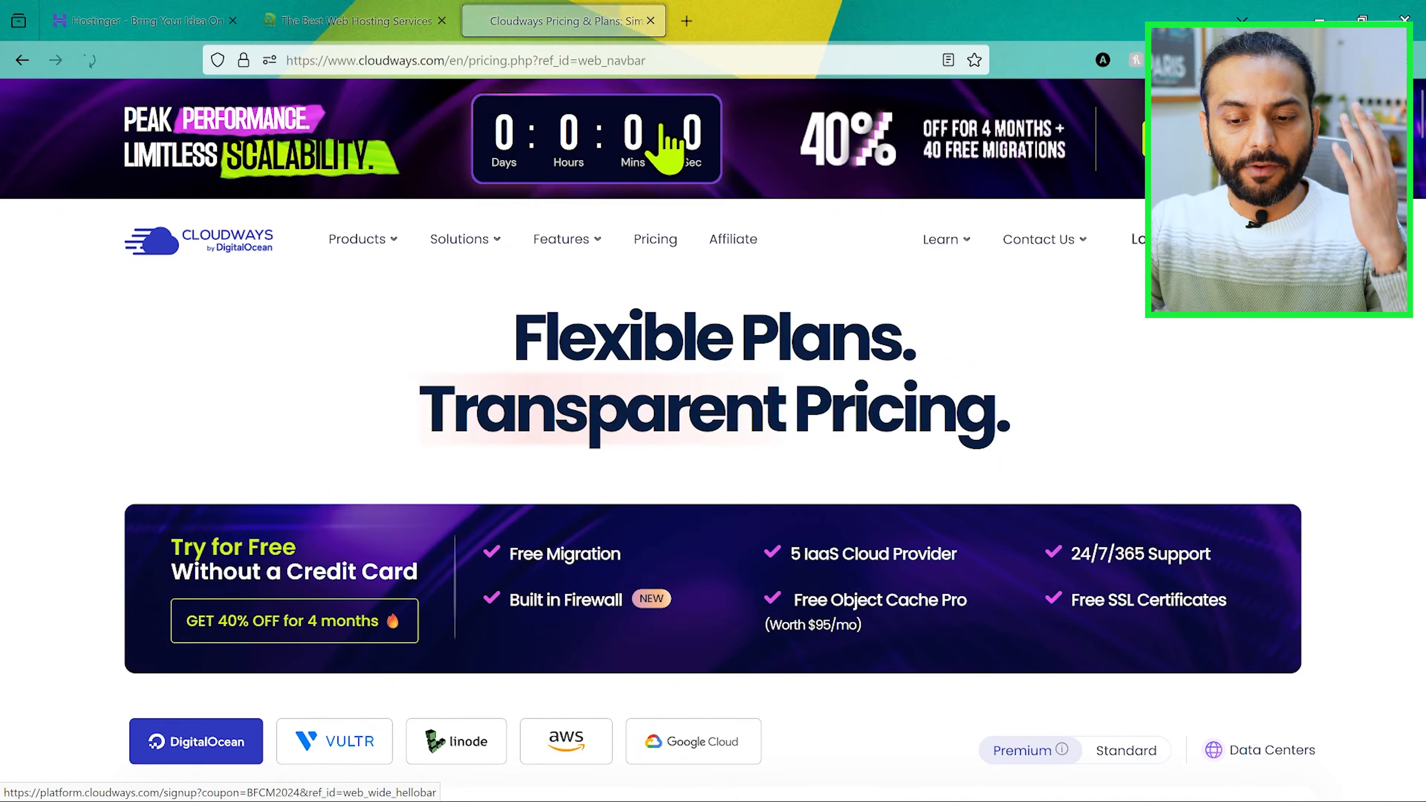
scroll(728, 360, down, 5)
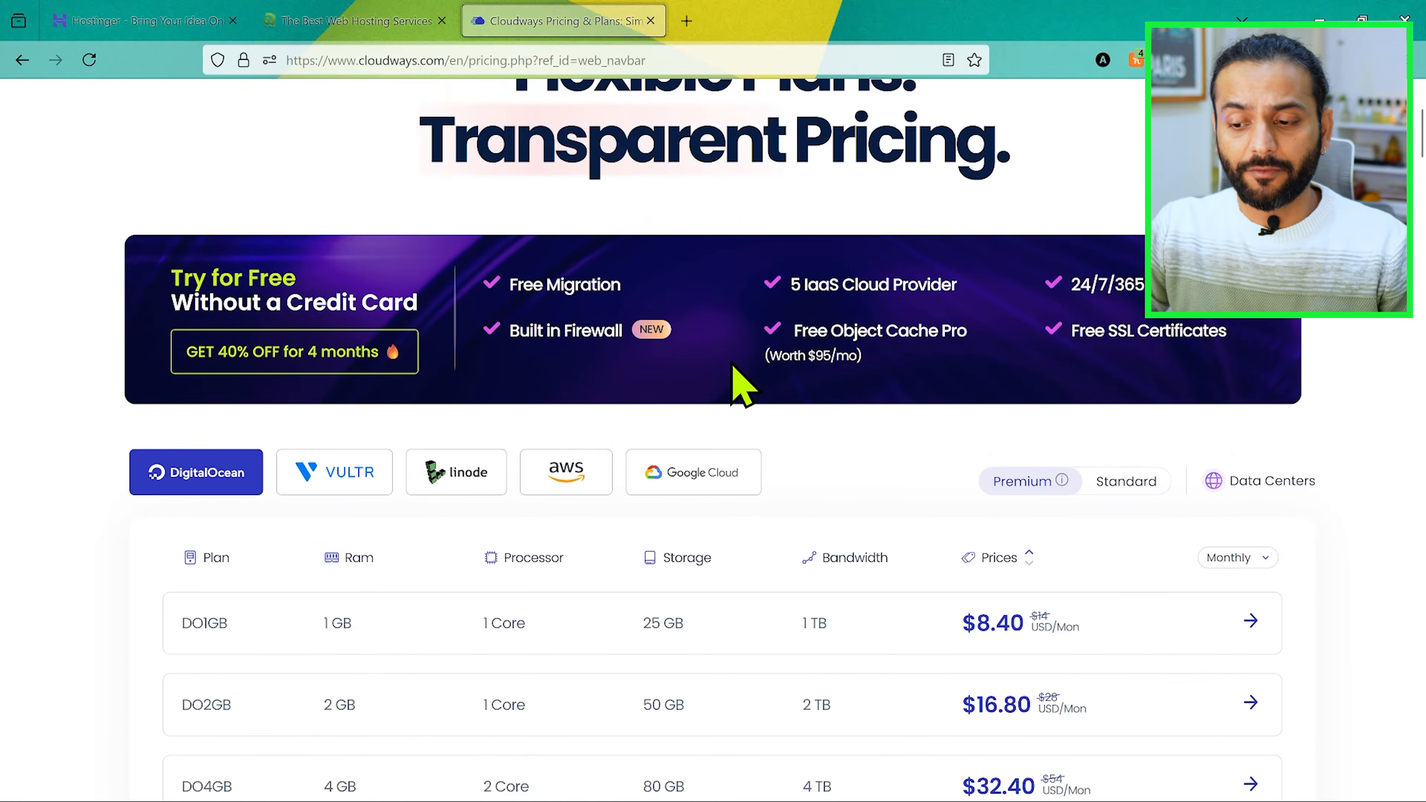
click(1126, 481)
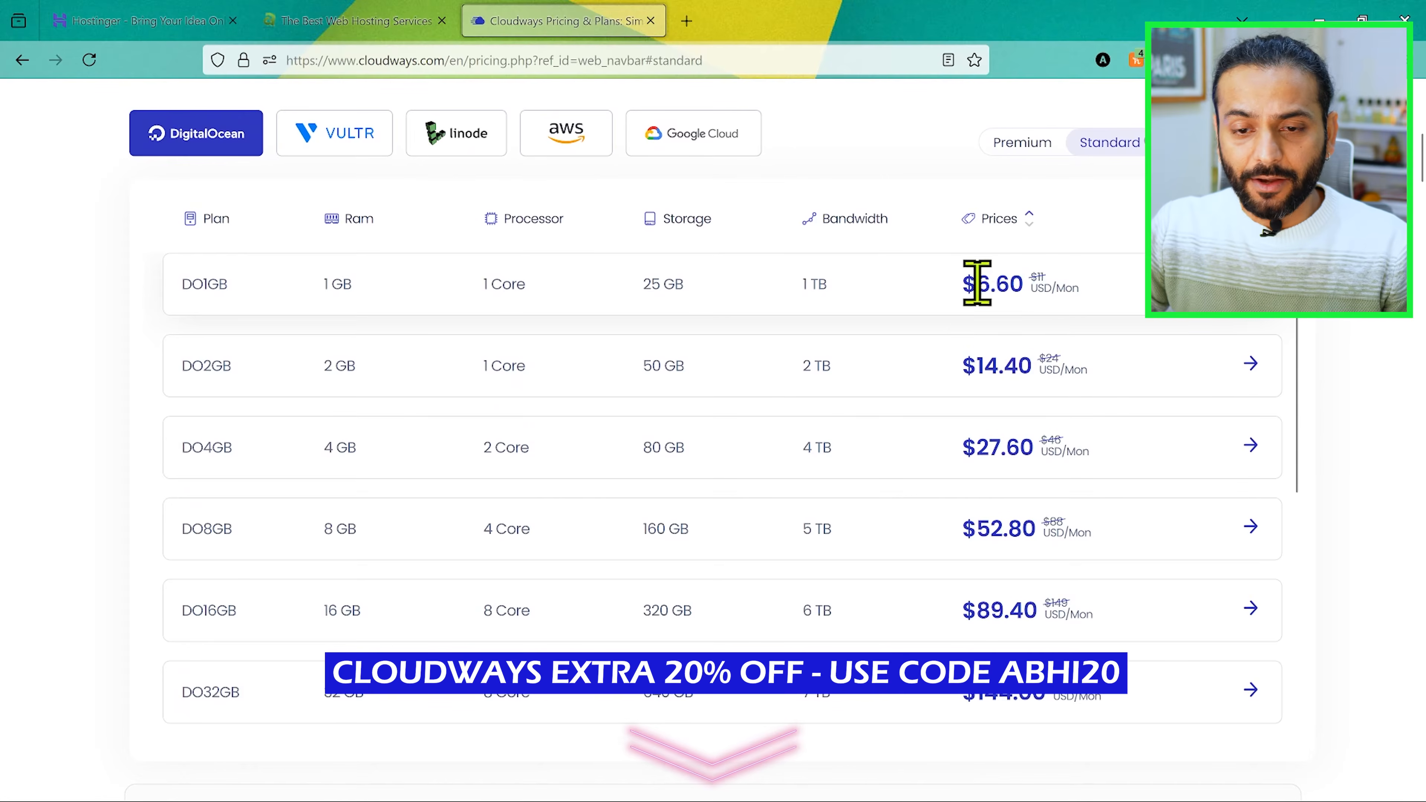
click(125, 21)
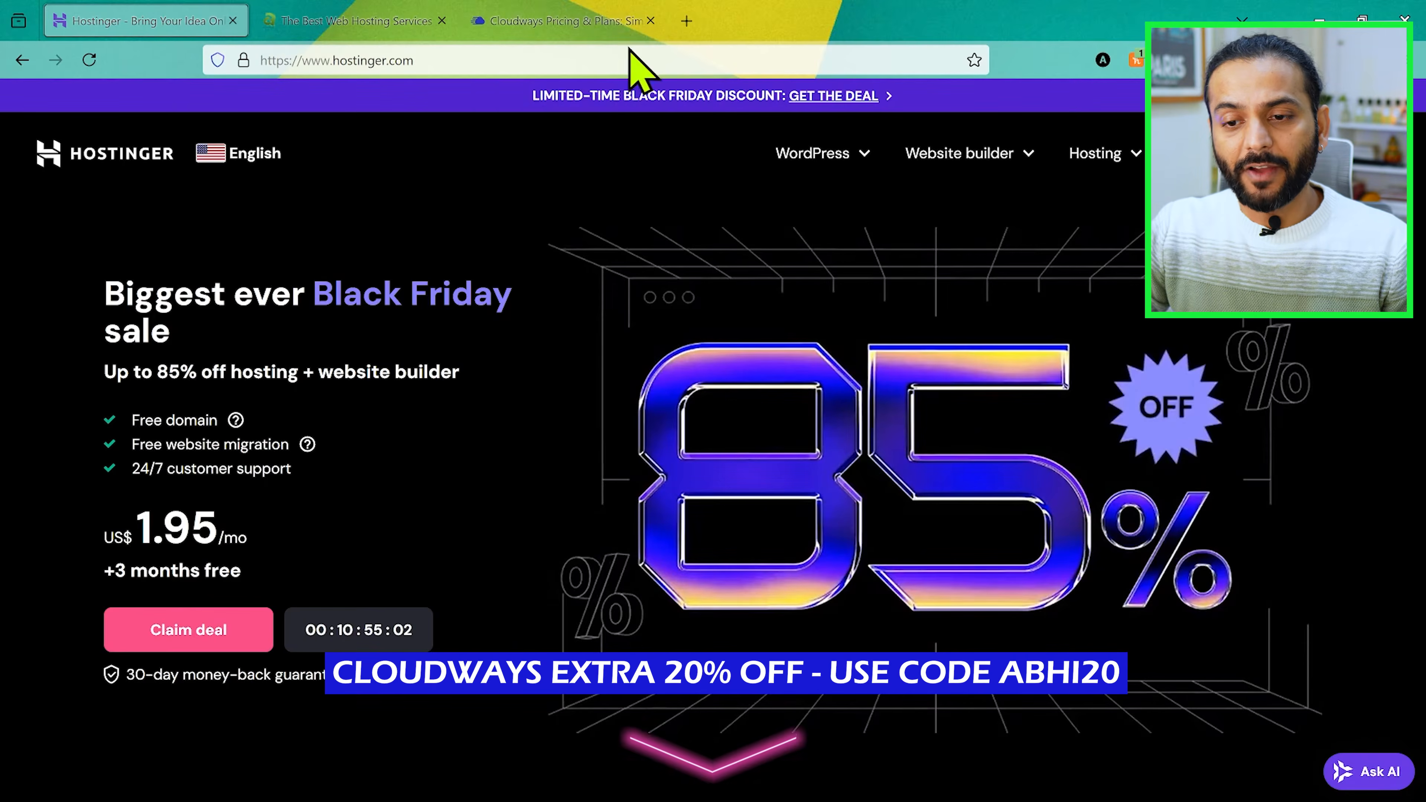
click(583, 21)
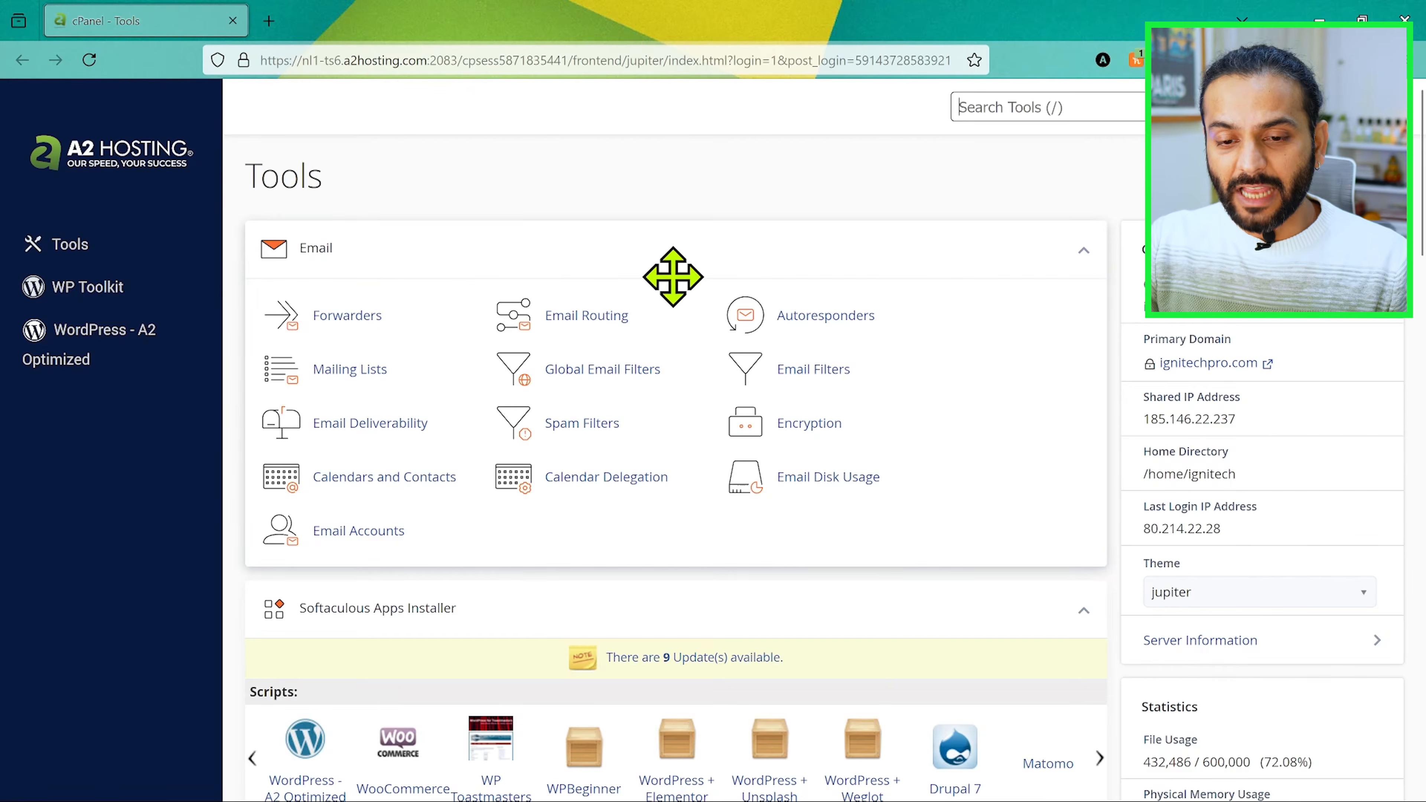
Step: Review the cPanel tools, open WP Toolkit and start a new WordPress installation
scroll(671, 281, down, 2)
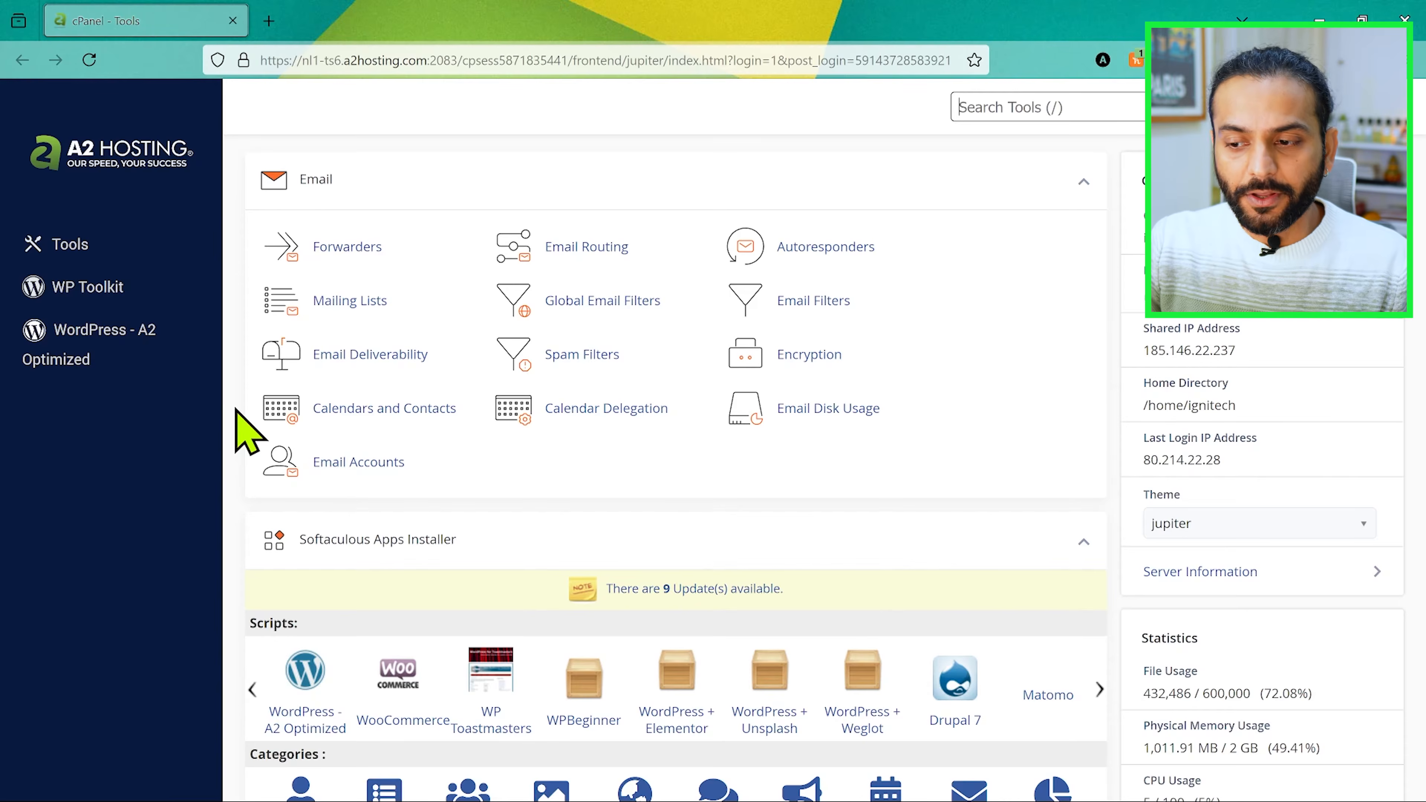
scroll(247, 432, down, 3)
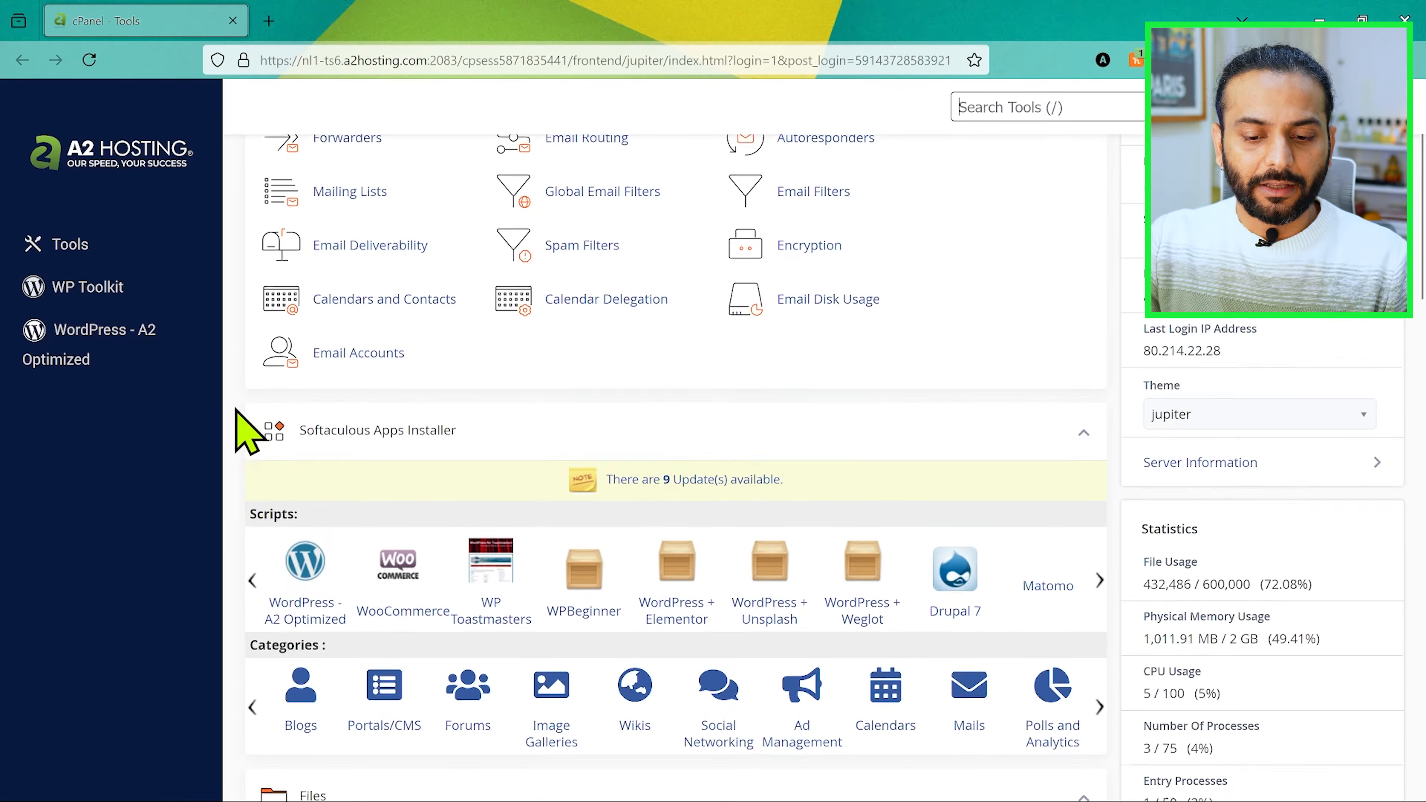
scroll(247, 431, up, 4)
key(ctrl+f)
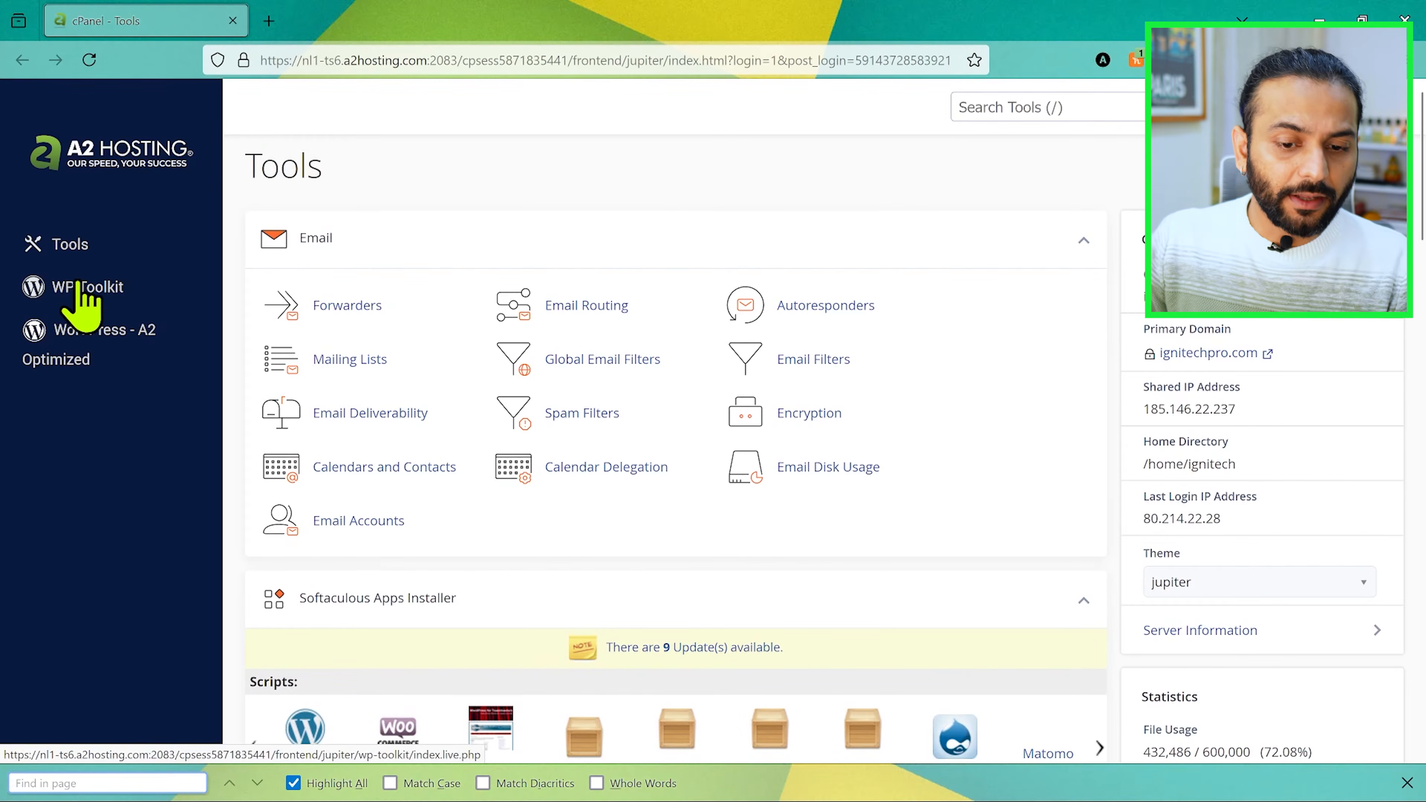
scroll(304, 400, down, 4)
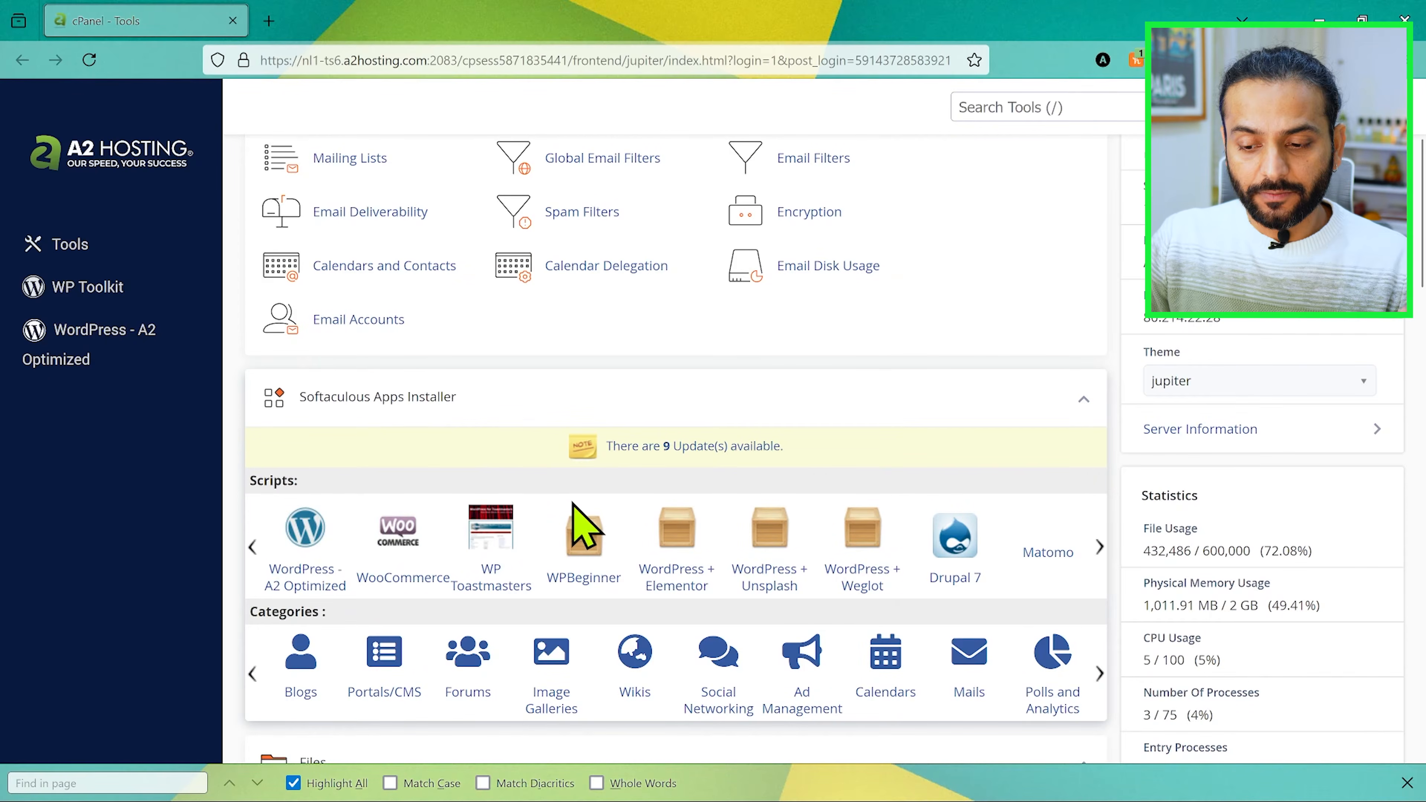
scroll(366, 229, up, 4)
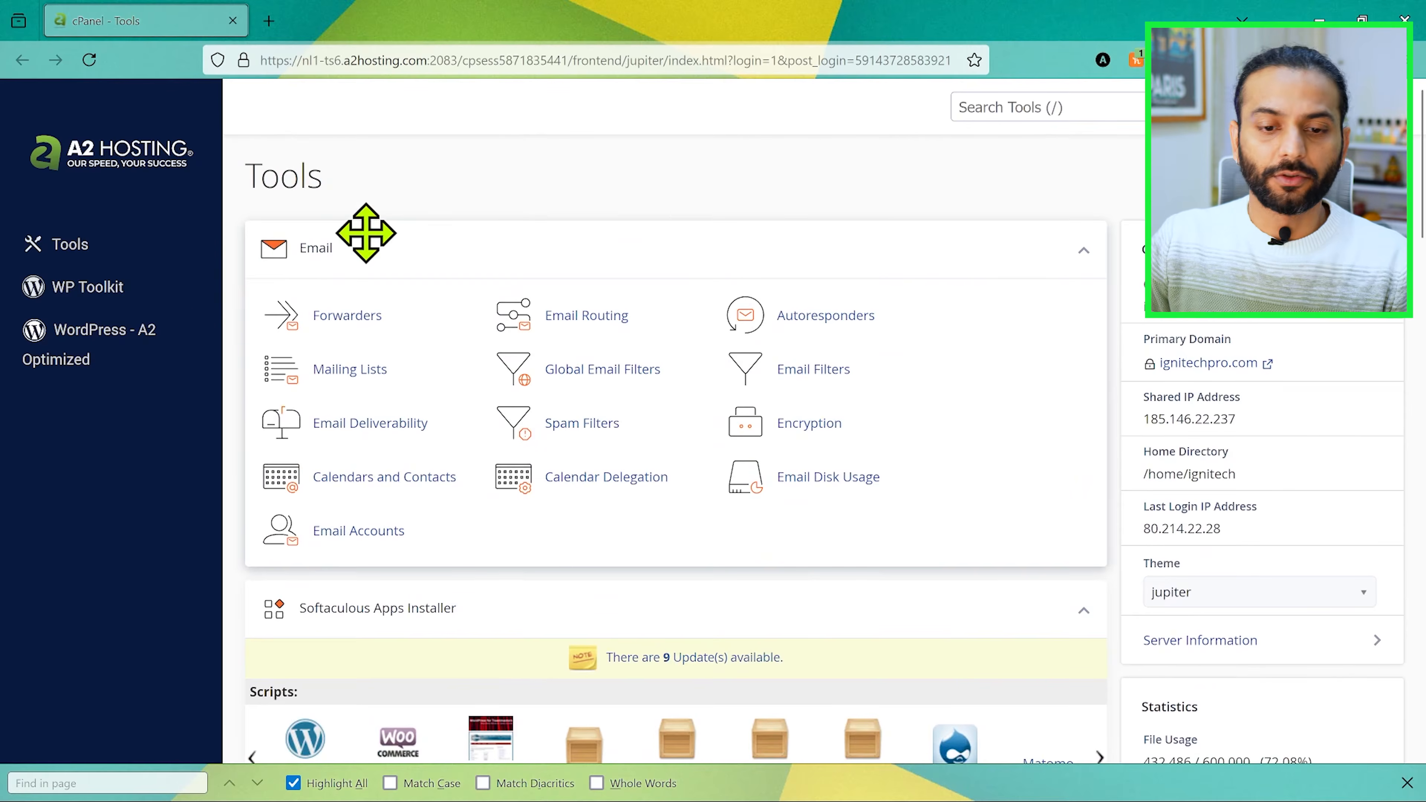
click(87, 286)
click(276, 304)
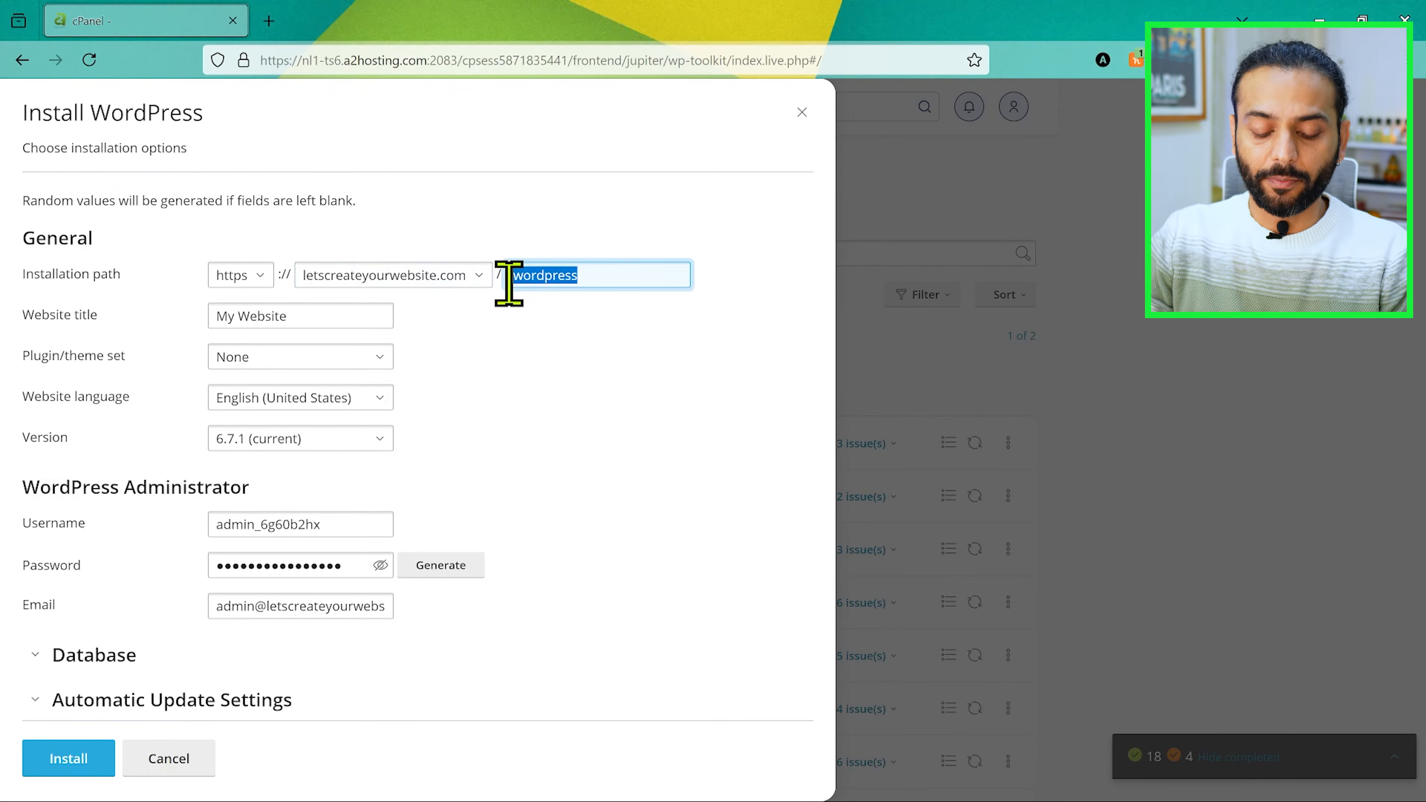
Step: Set the installation path to listing-web, the administrator username to admin and the administrator email, and install WordPress
text(listing-web)
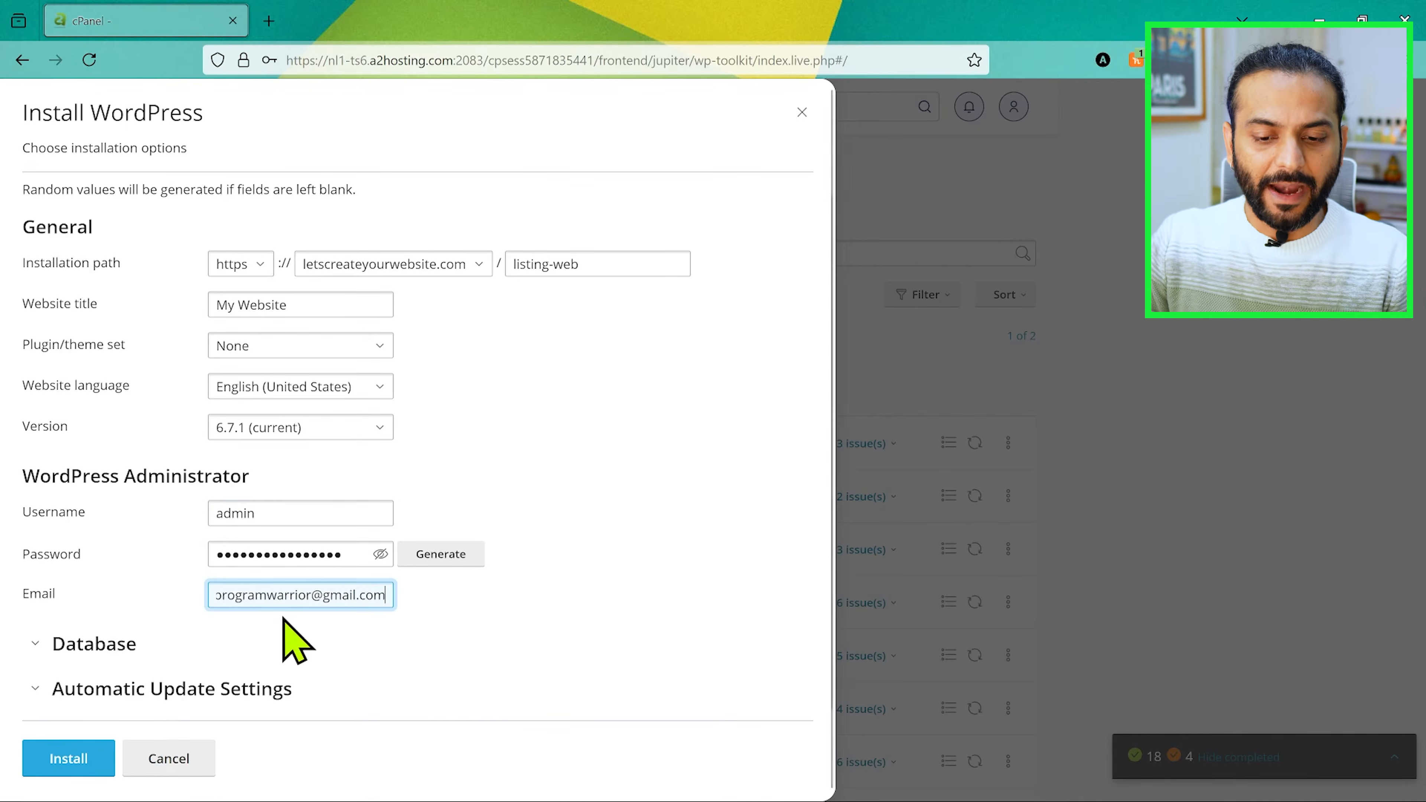
click(473, 665)
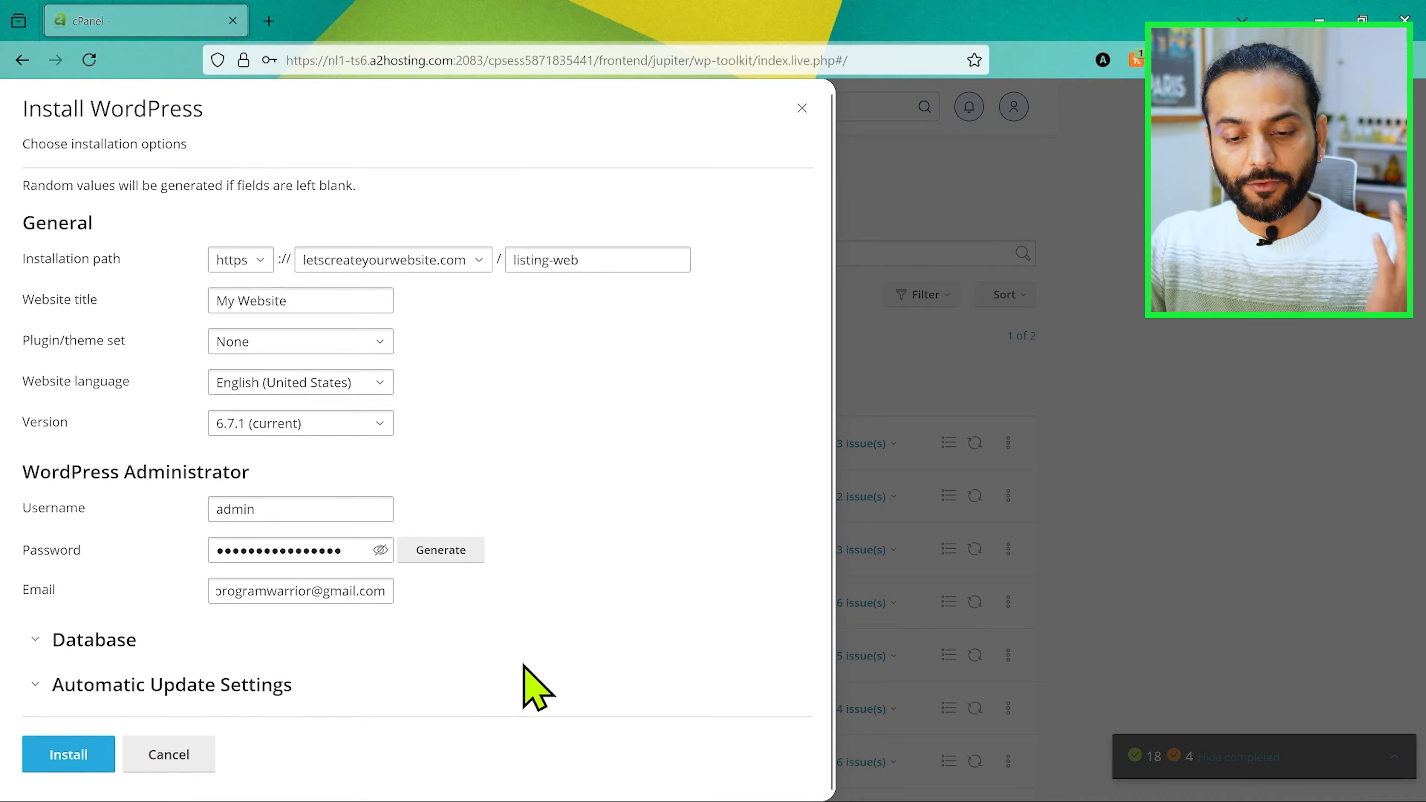
click(72, 764)
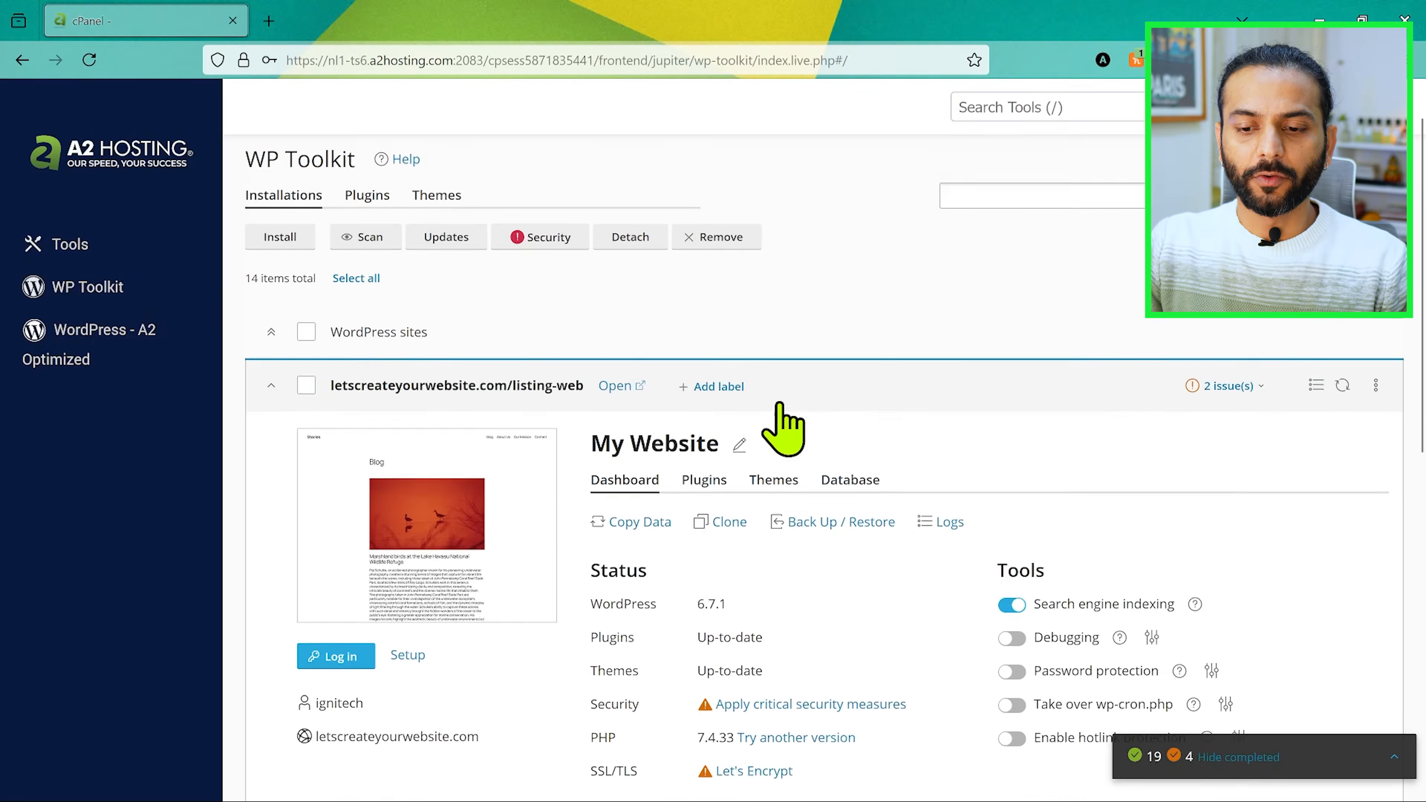
Step: Open the new listing-web site from its WP Toolkit entry and look over the default homepage down to the footer
scroll(772, 423, down, 1)
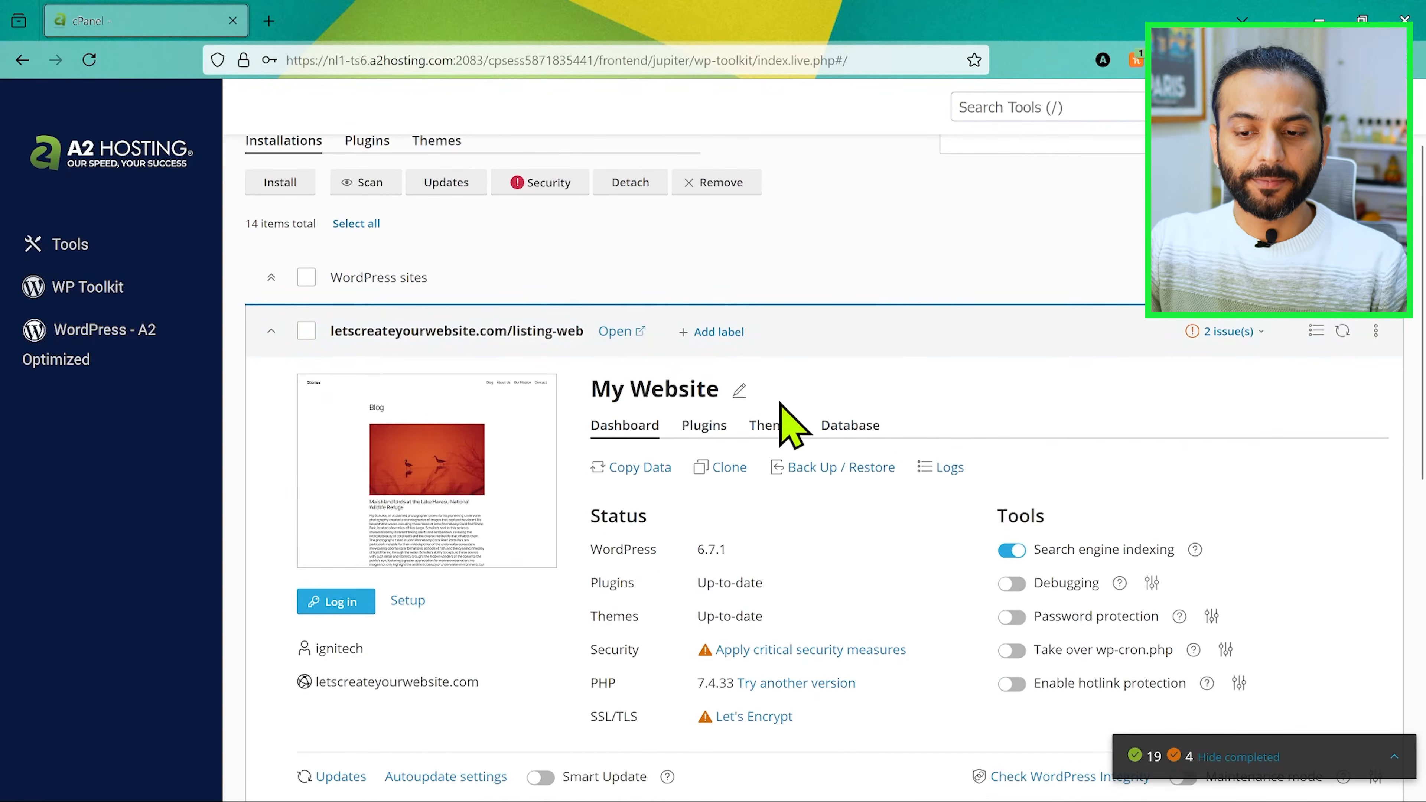
click(615, 333)
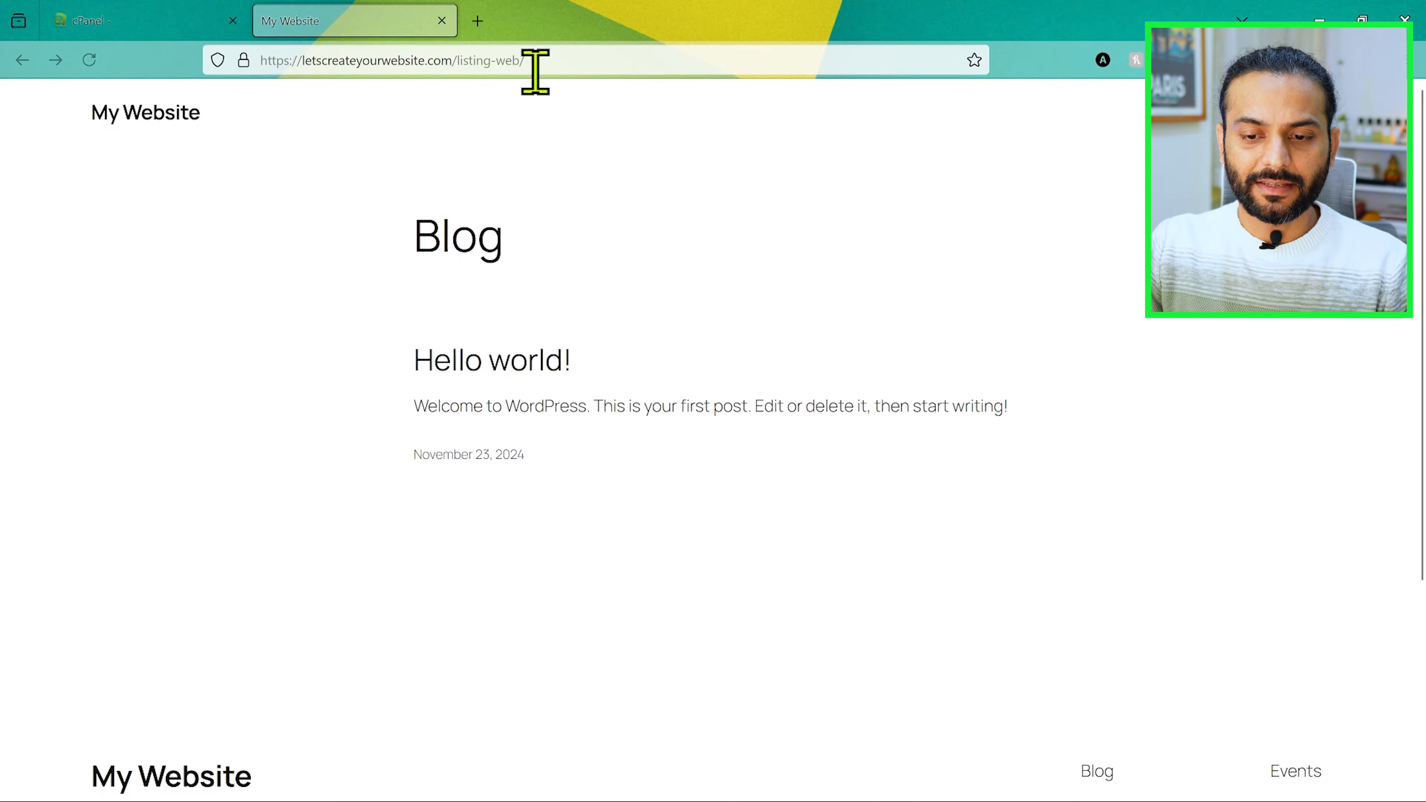
scroll(543, 315, down, 3)
scroll(541, 315, down, 2)
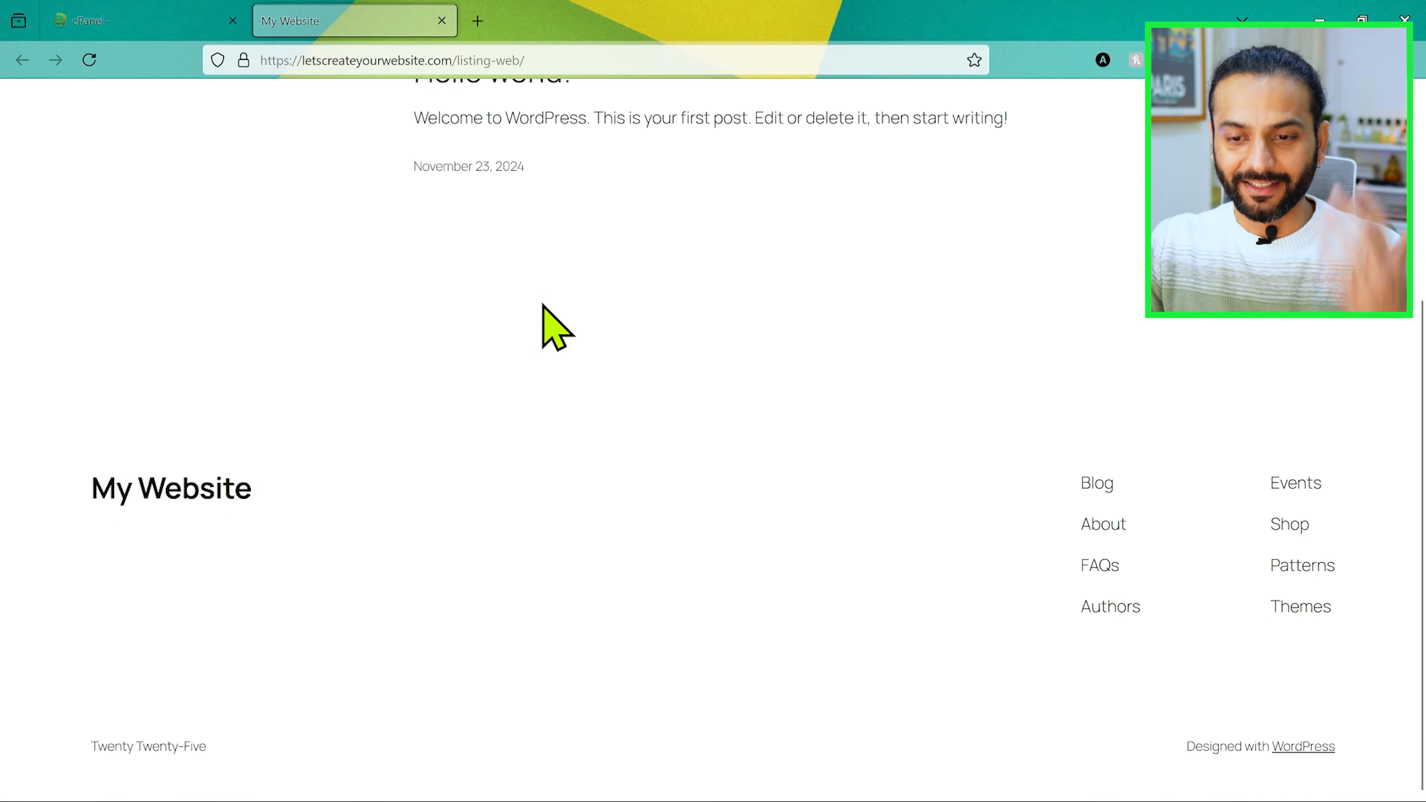
scroll(548, 224, up, 5)
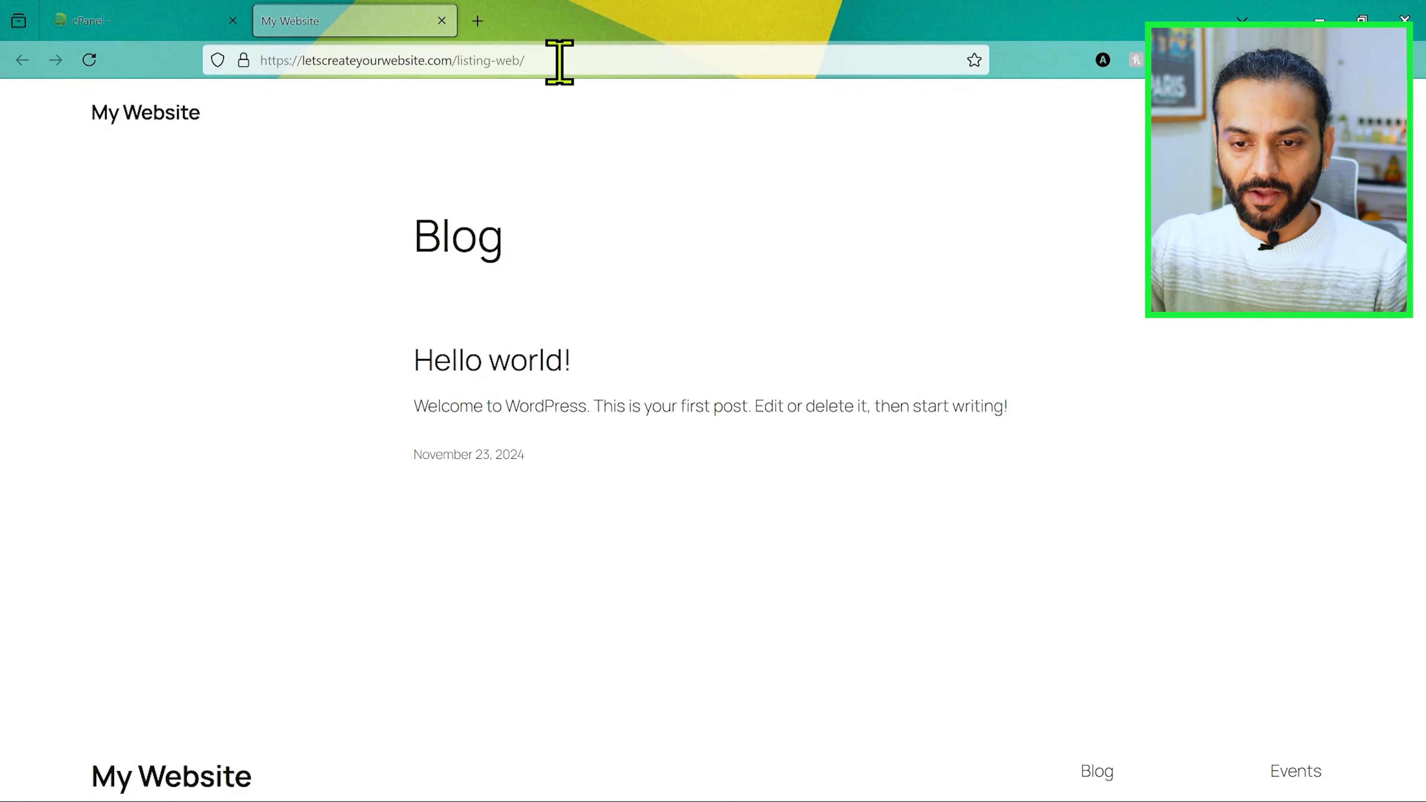
Step: Open the site's WordPress dashboard at /listing-web/wp-admin in a new browser tab and dismiss the welcome panel
click(560, 61)
key(ctrl+c)
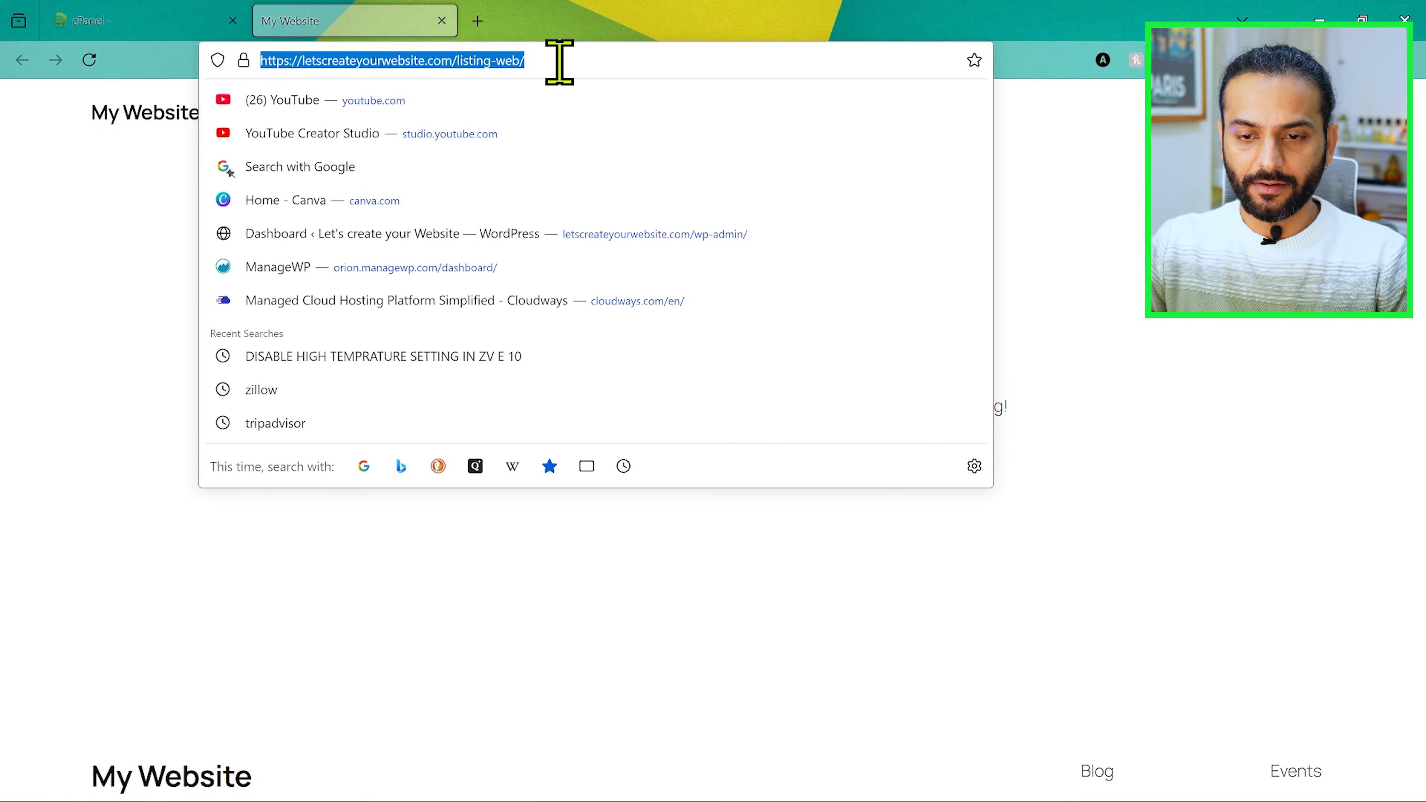
key(ctrl+Tab)
scroll(561, 407, down, 1)
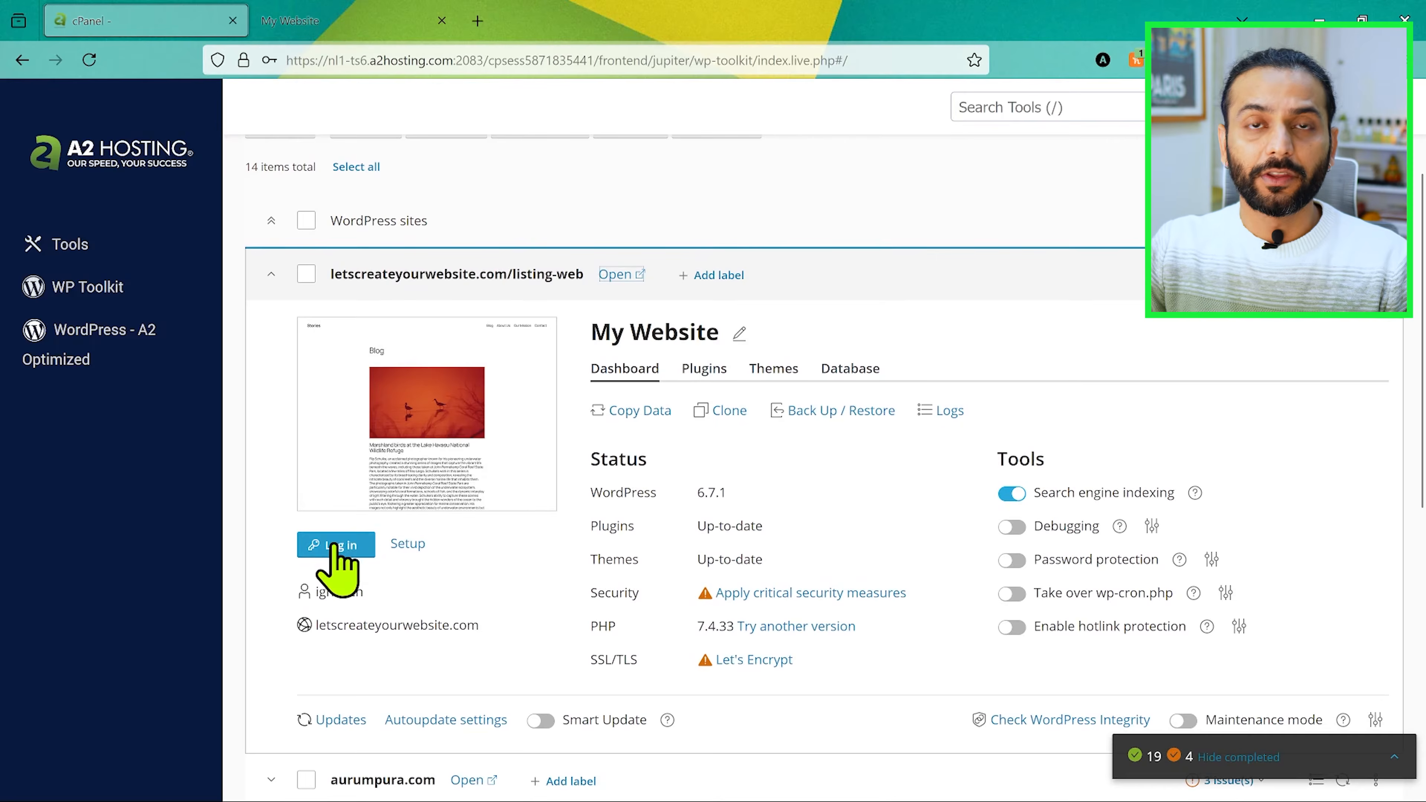
click(477, 21)
key(ctrl+v)
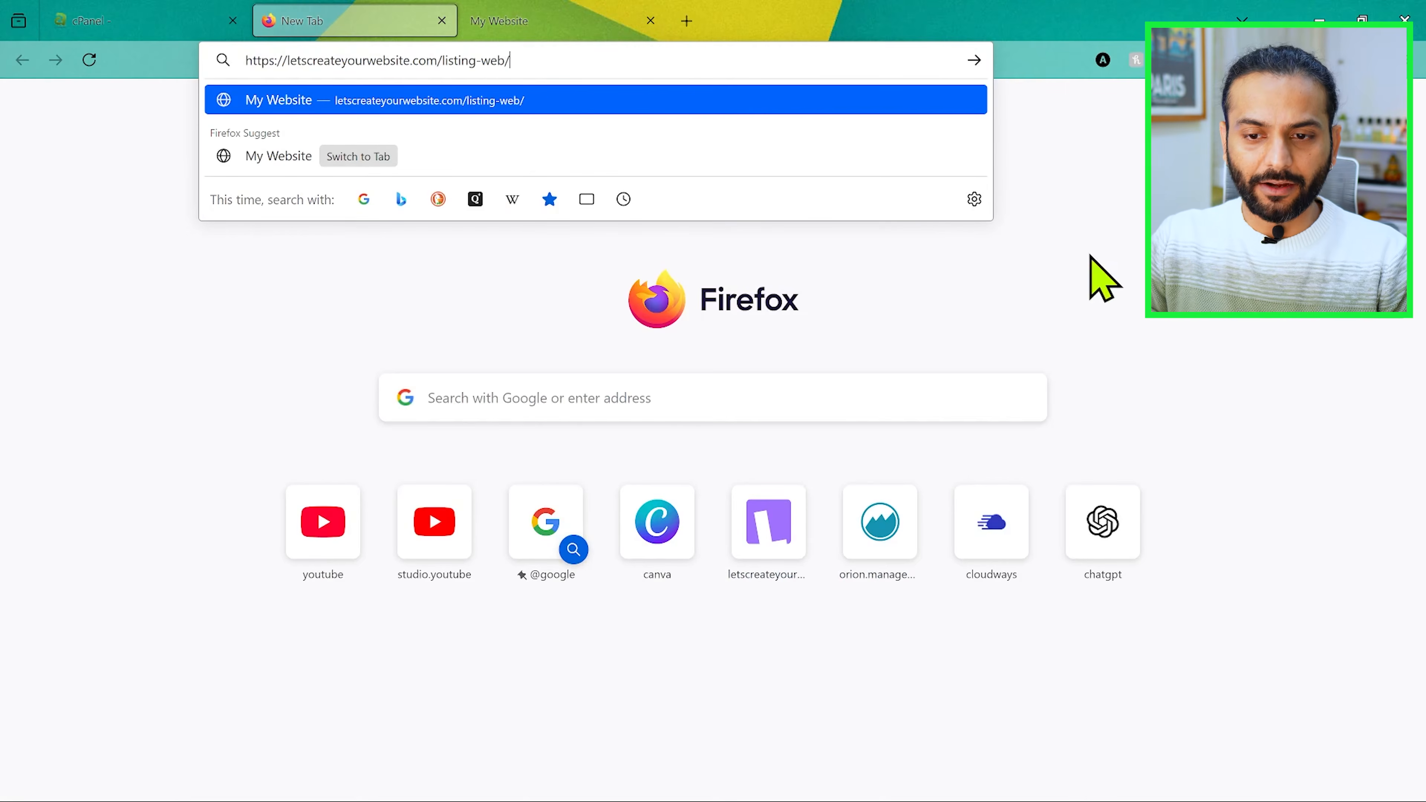
text(wp)
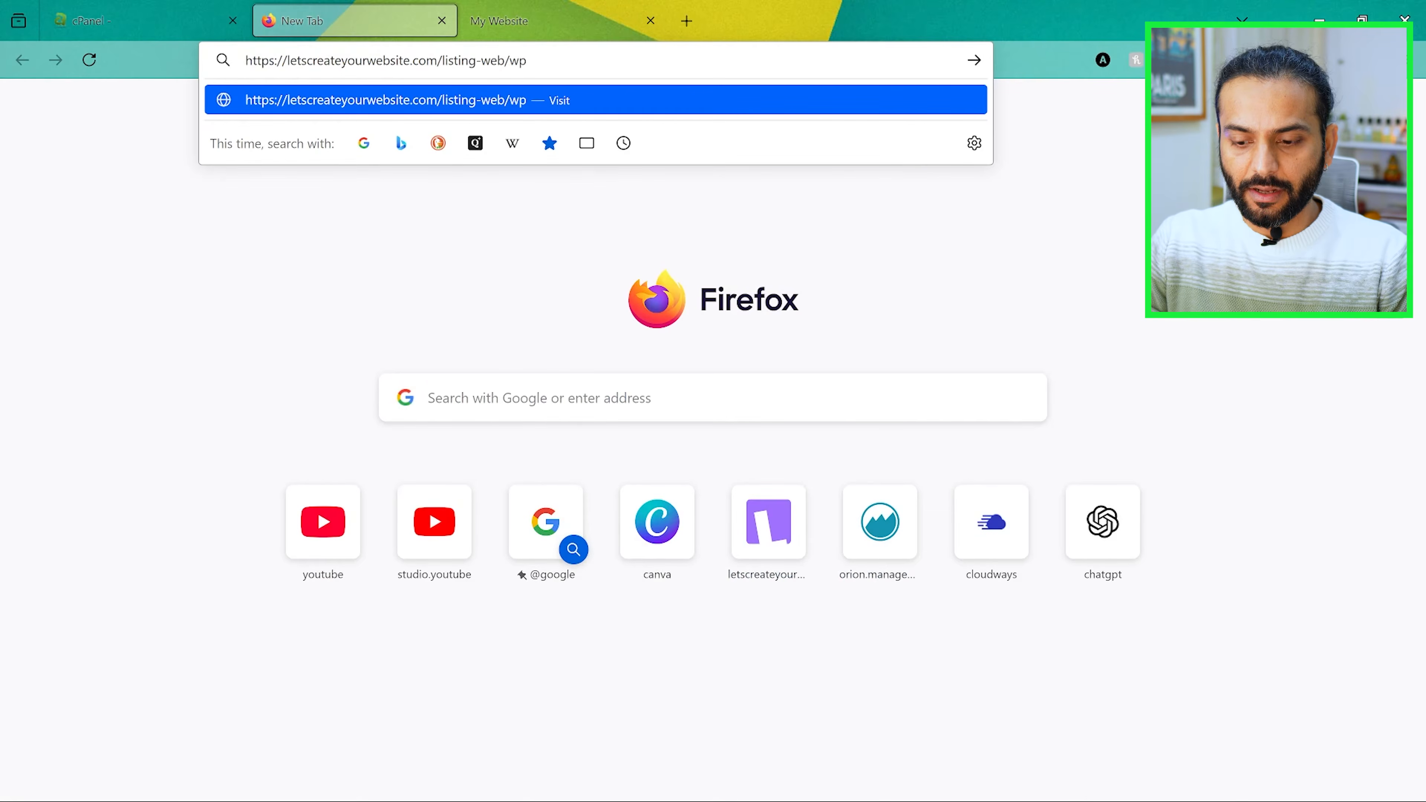
key(Return)
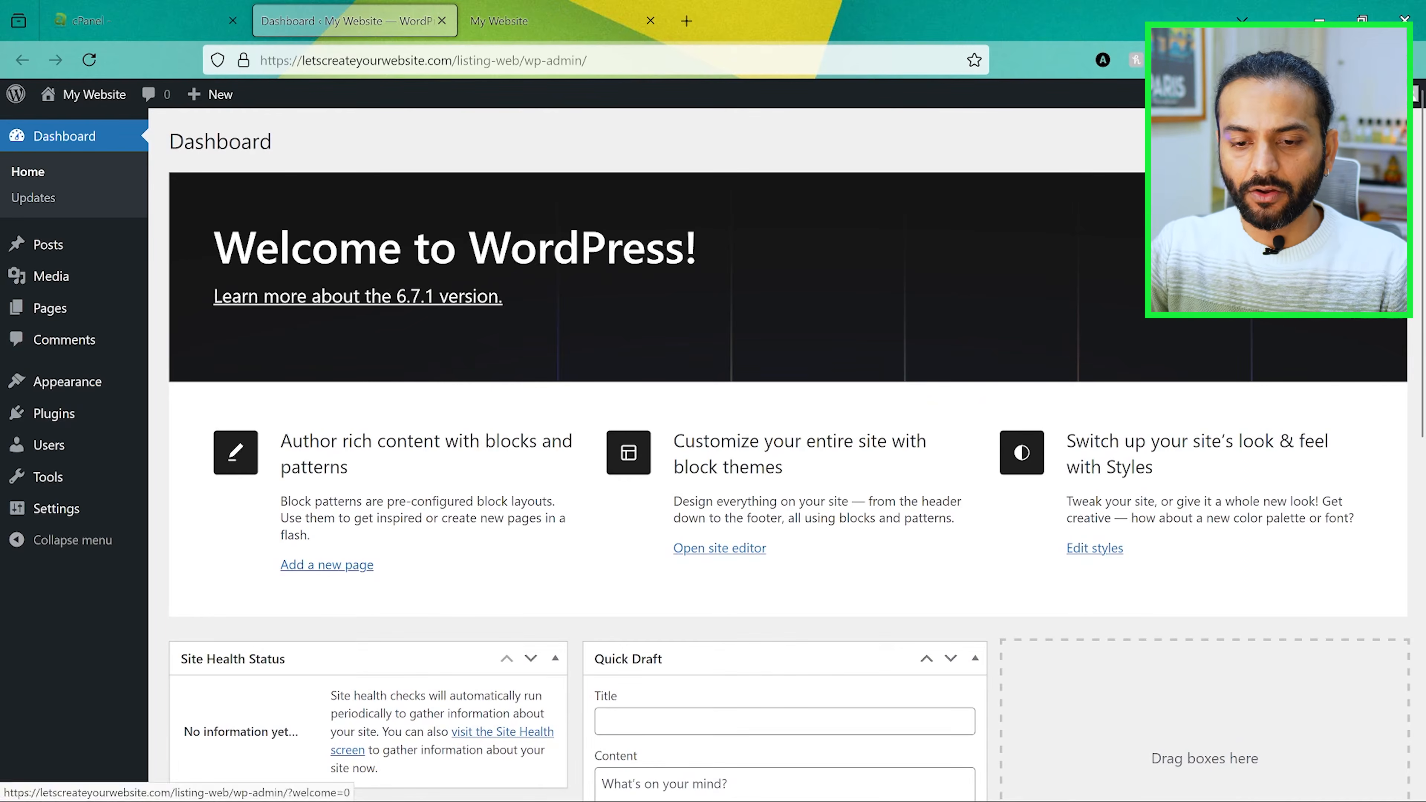
click(1366, 198)
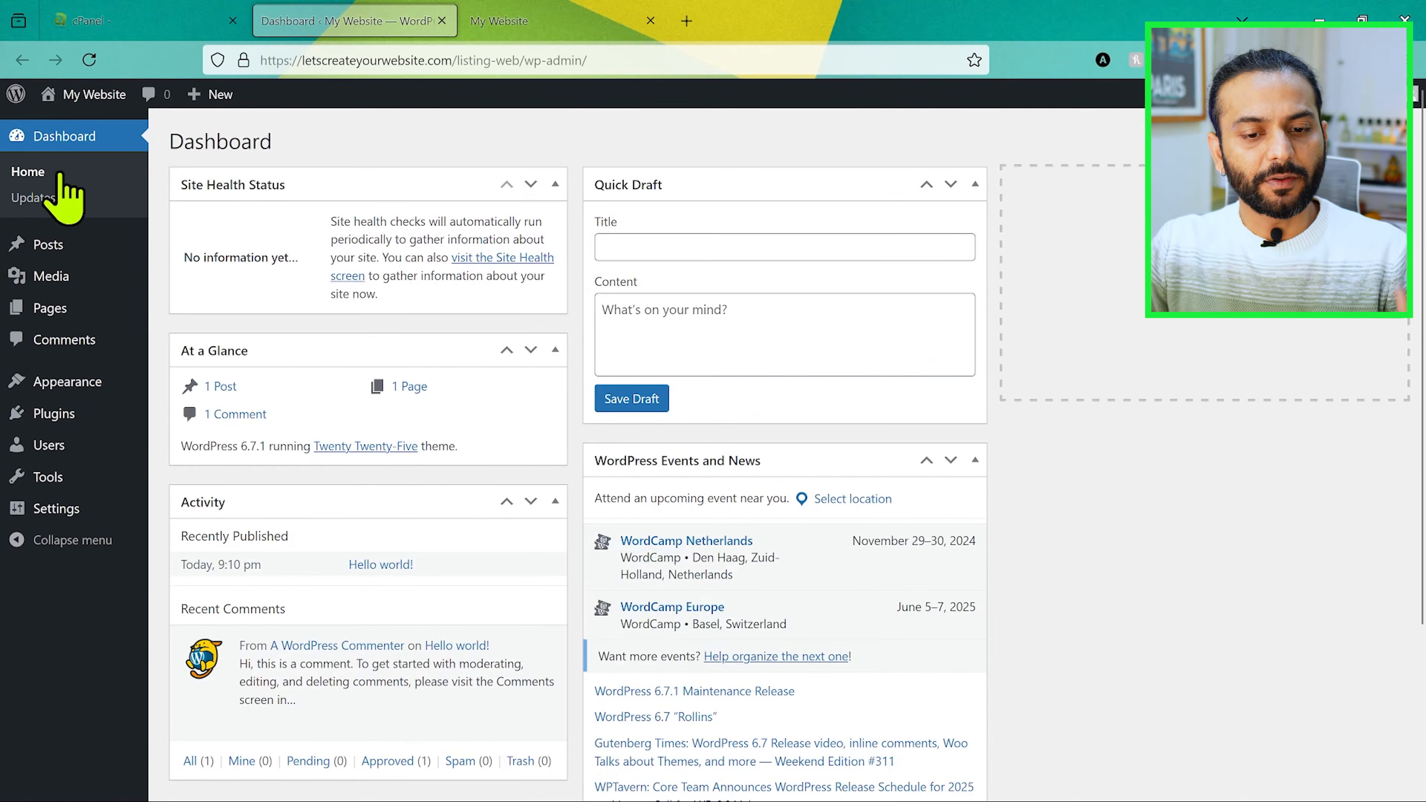
Step: Examine the dashboard's main sections, from Posts, Media and Pages through Appearance and Plugins to Tools and Settings
mouse_move(62, 247)
mouse_move(69, 275)
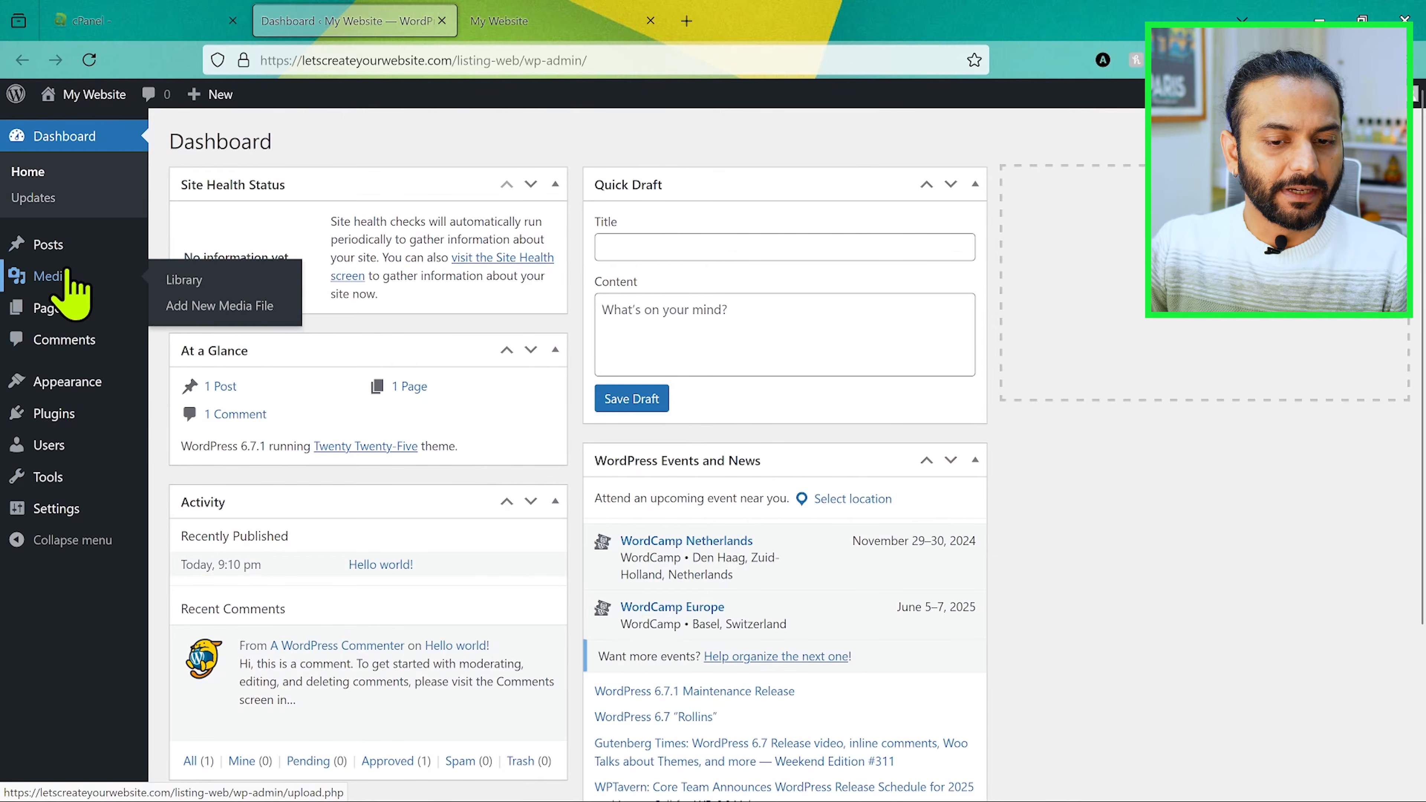
mouse_move(78, 306)
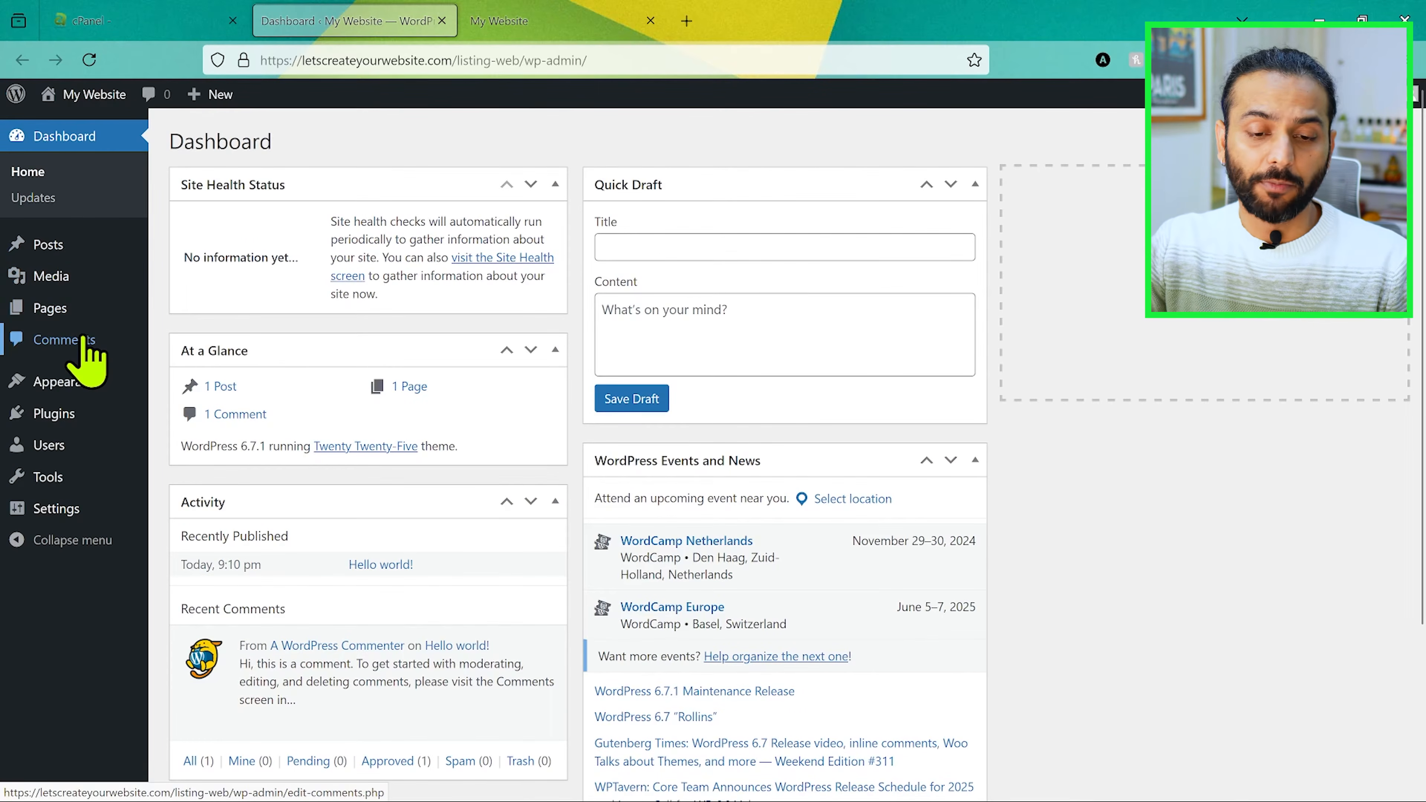
mouse_move(92, 400)
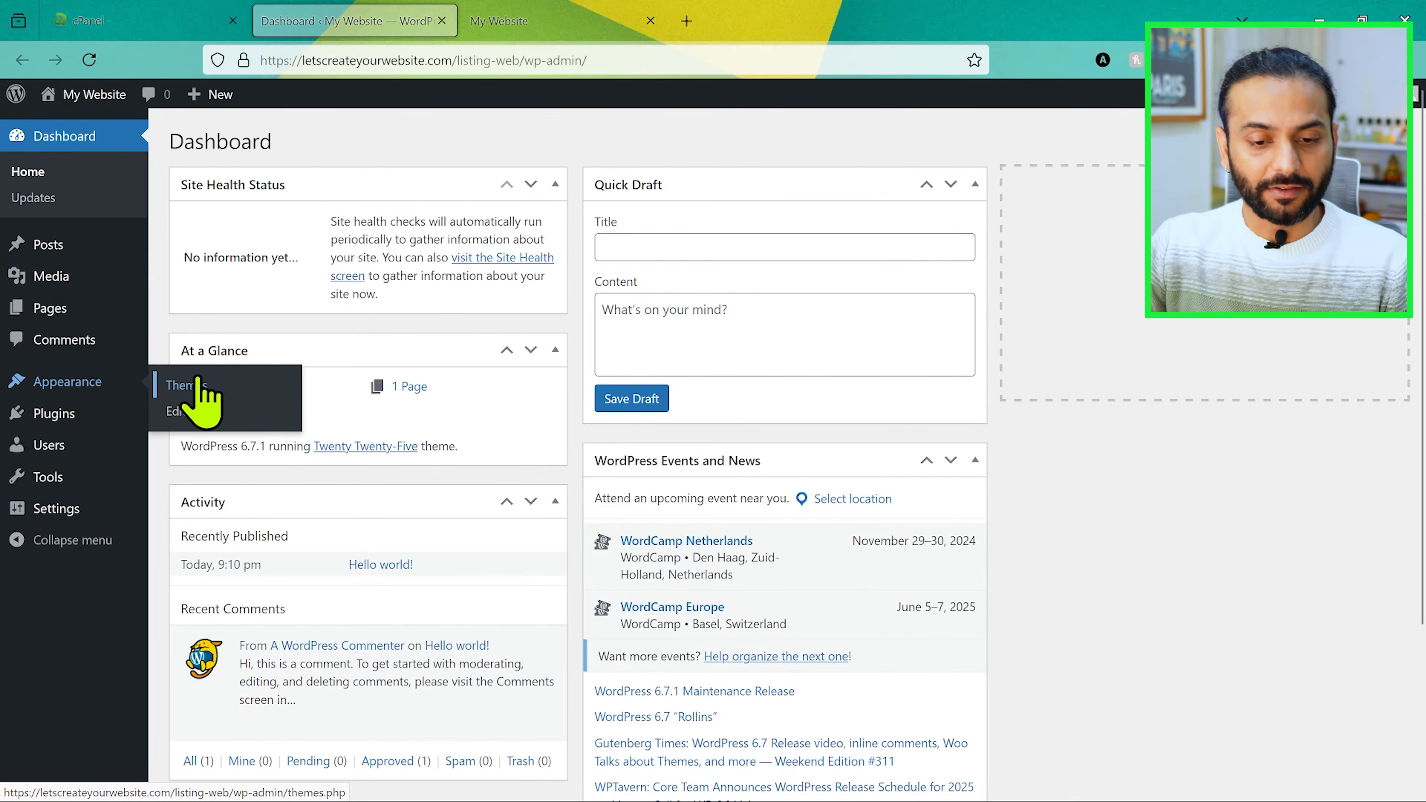
mouse_move(63, 422)
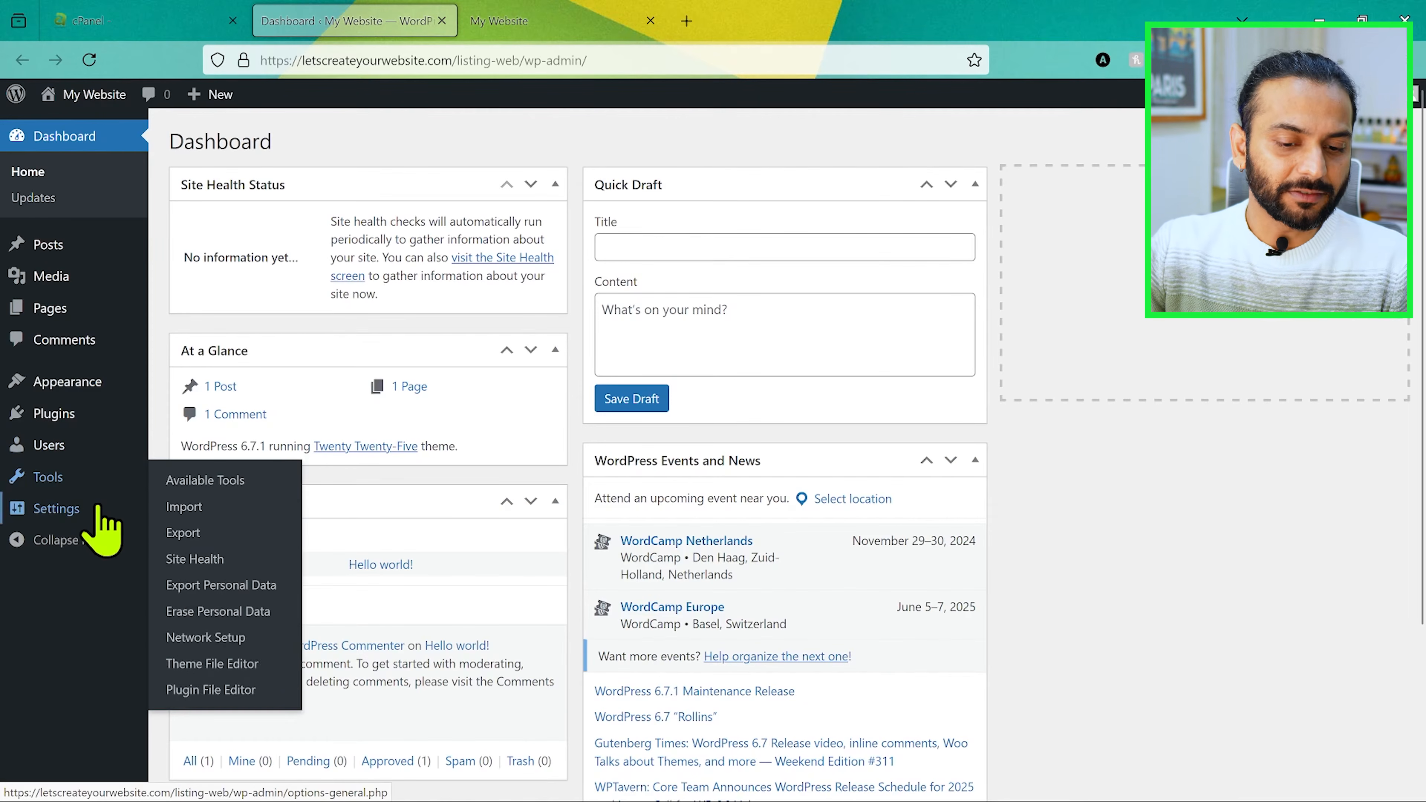
mouse_move(99, 508)
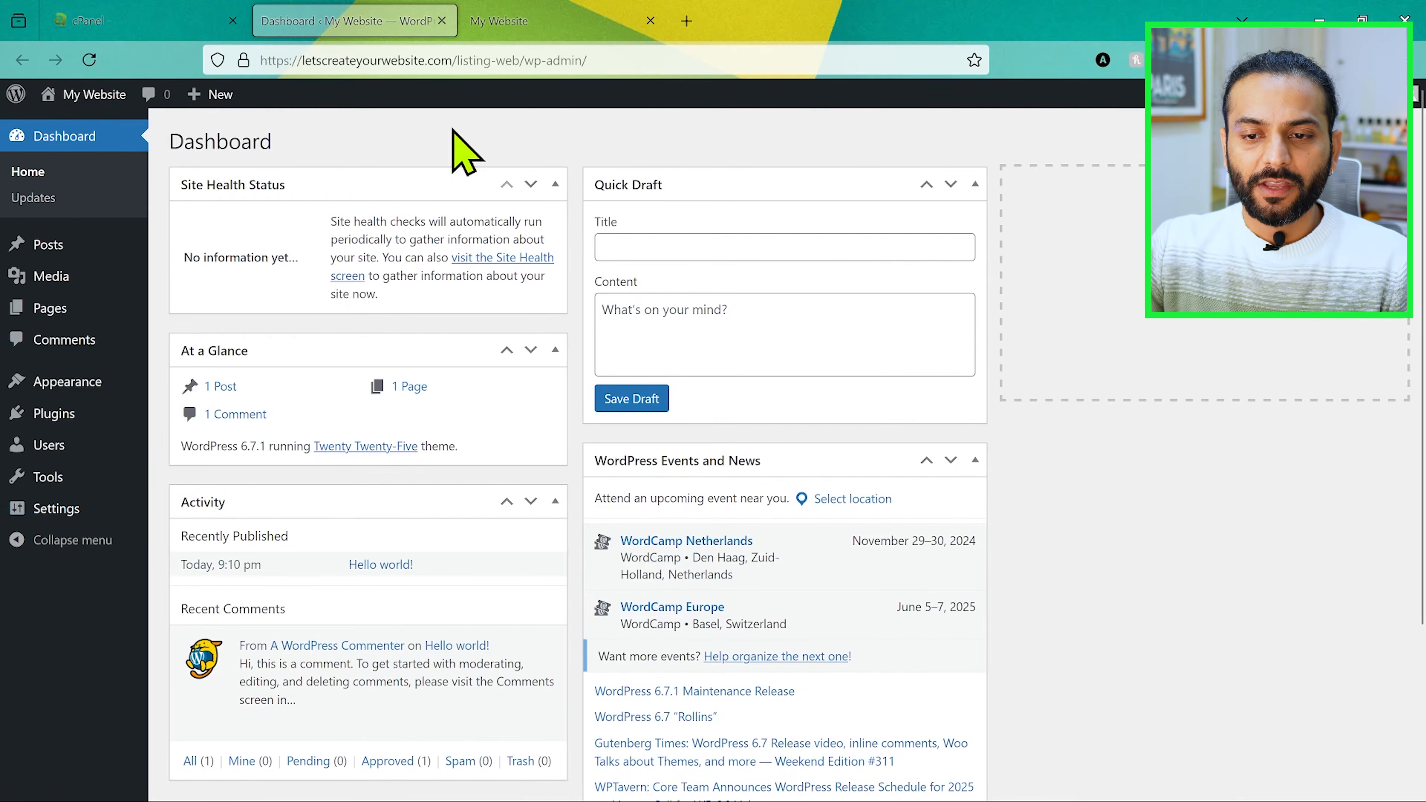
Step: Review the live site's default Blog homepage, open its Sample Page and read through the content
click(520, 23)
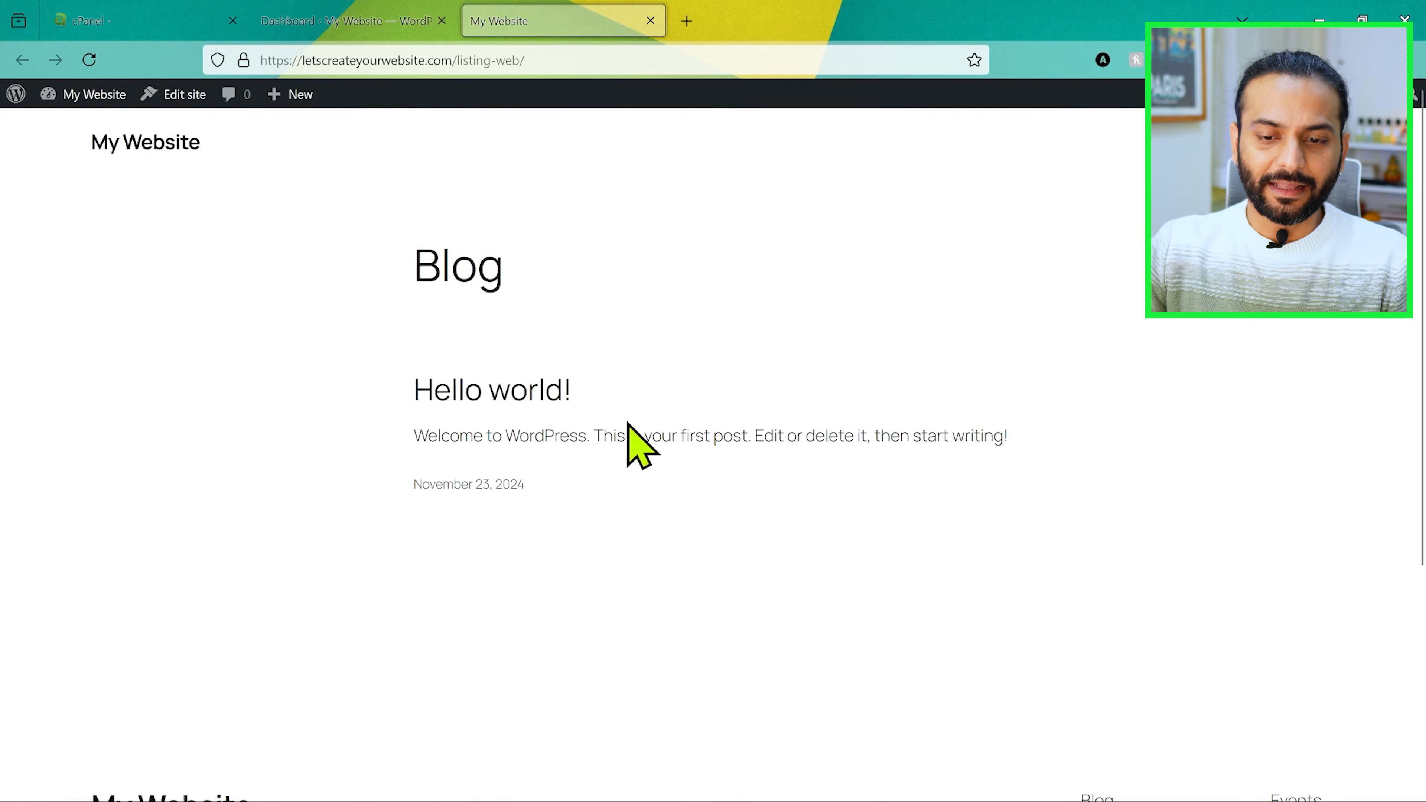
scroll(287, 483, down, 5)
scroll(287, 470, up, 5)
drag(414, 264, 552, 282)
scroll(552, 282, down, 5)
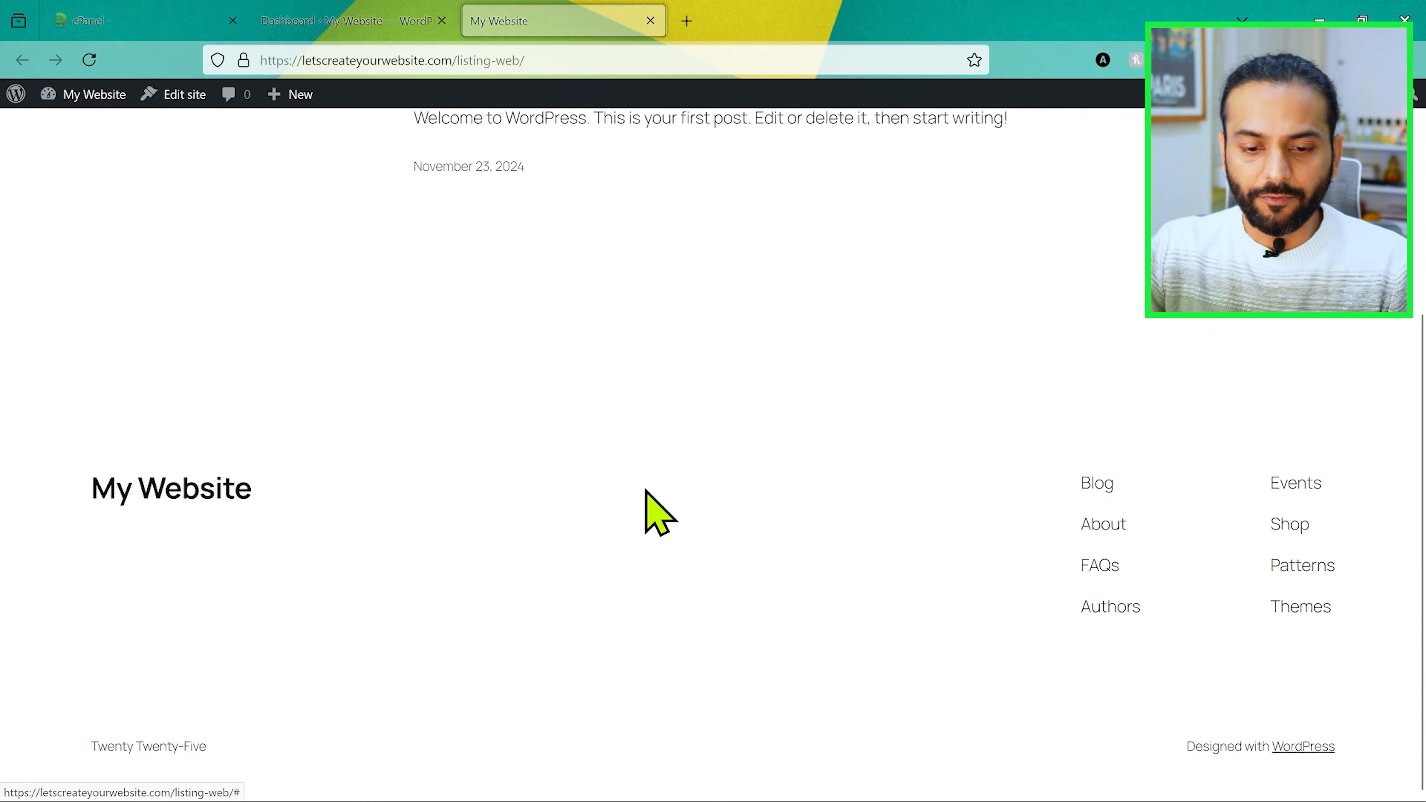
scroll(618, 509, up, 5)
click(1294, 142)
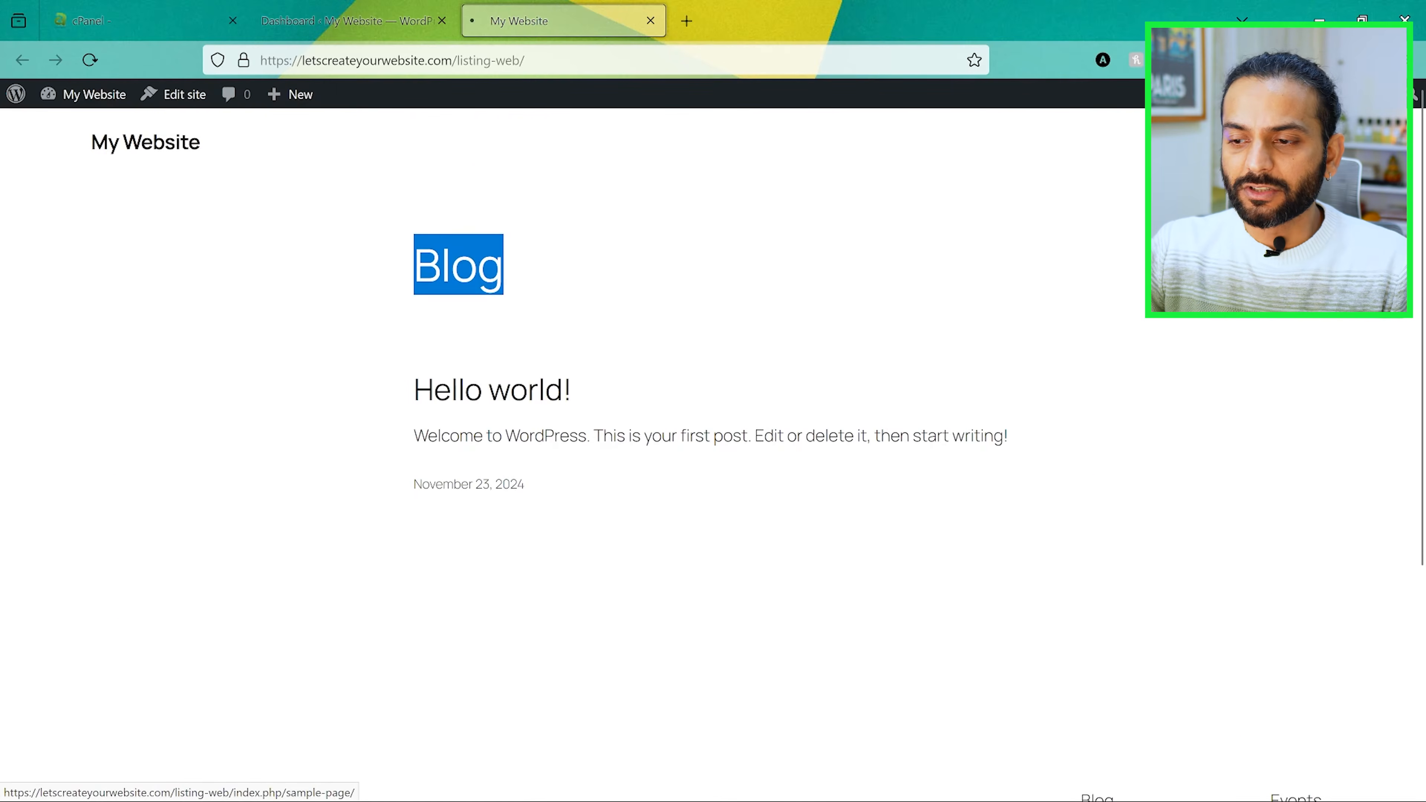
scroll(693, 413, down, 1)
scroll(693, 413, down, 10)
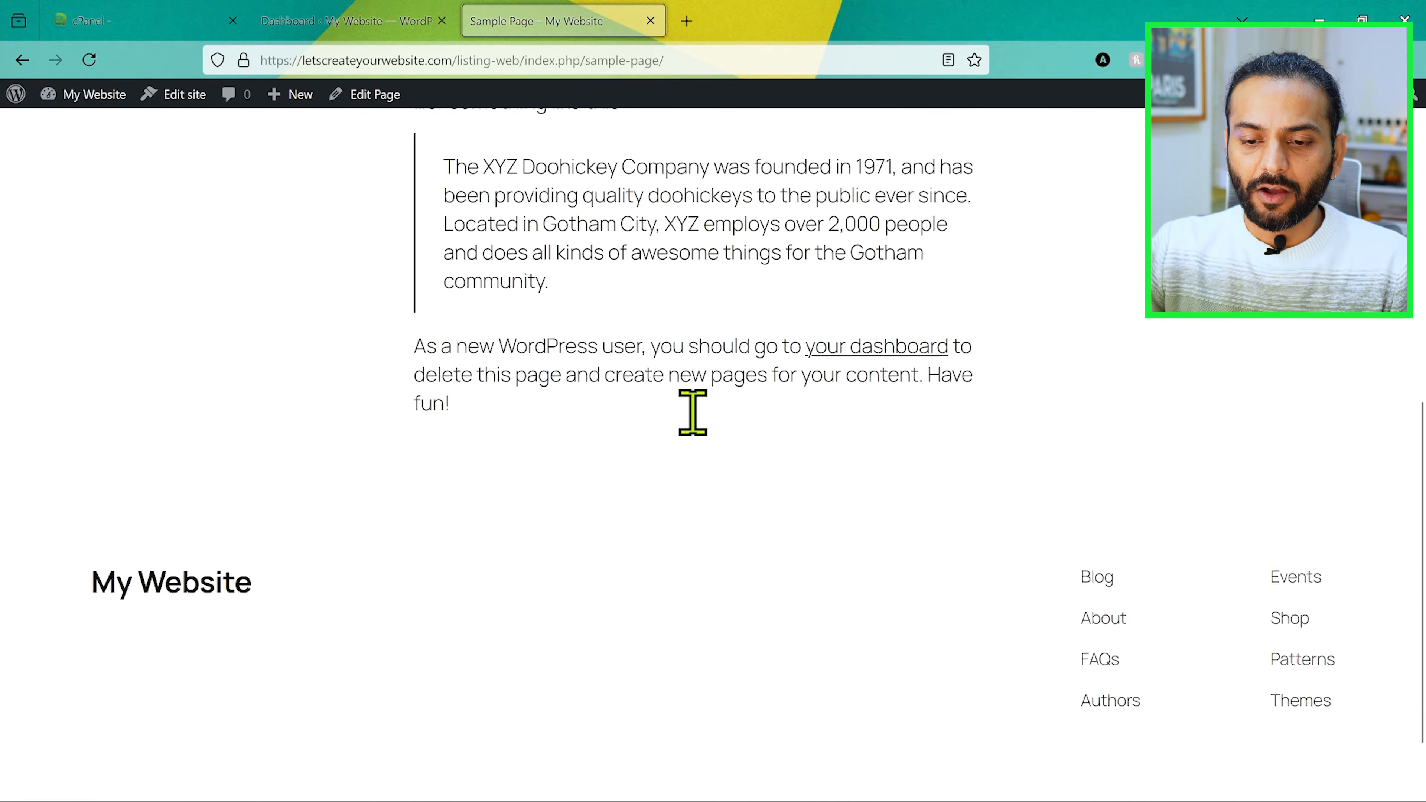
scroll(694, 418, up, 10)
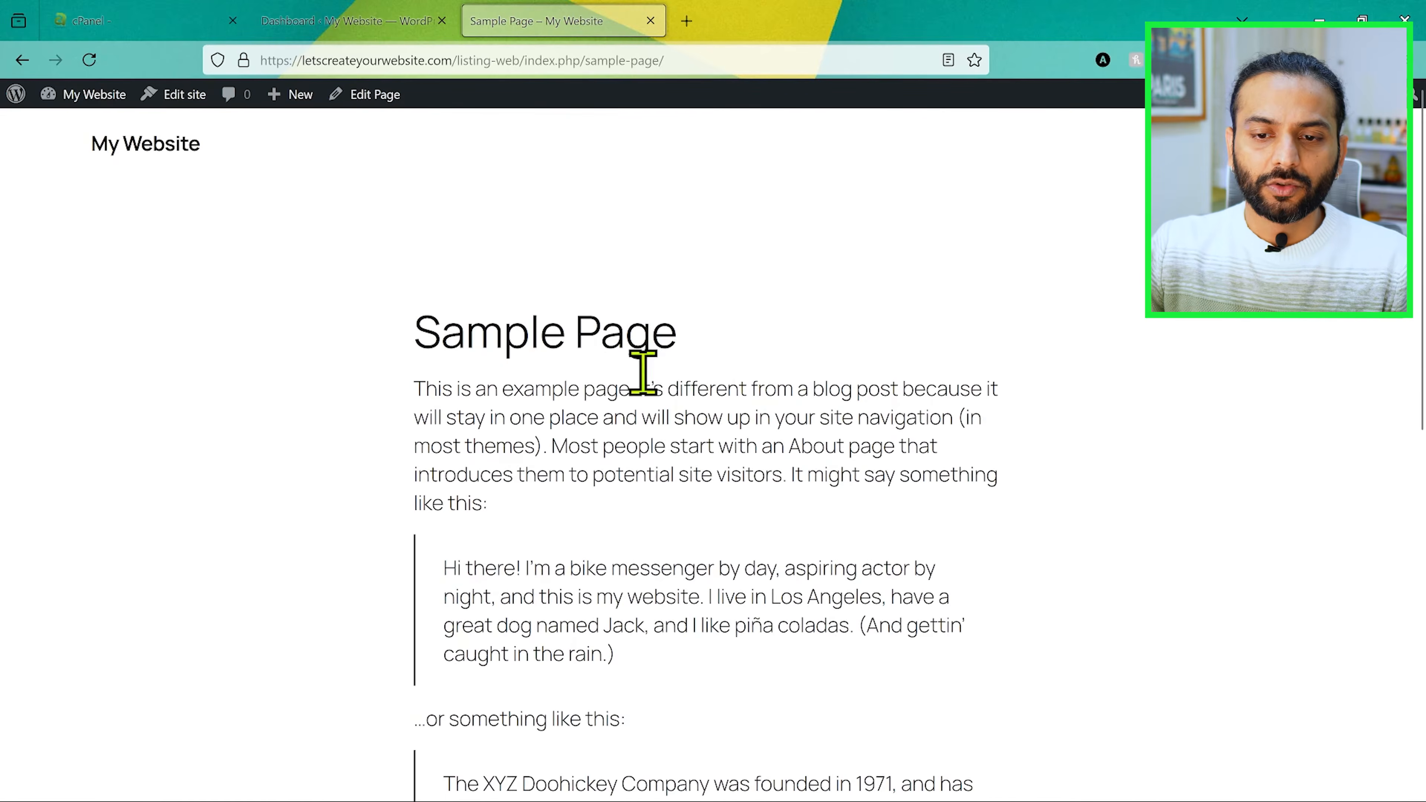
Step: Return to the WordPress dashboard, open the installed themes and start adding a new theme
click(342, 18)
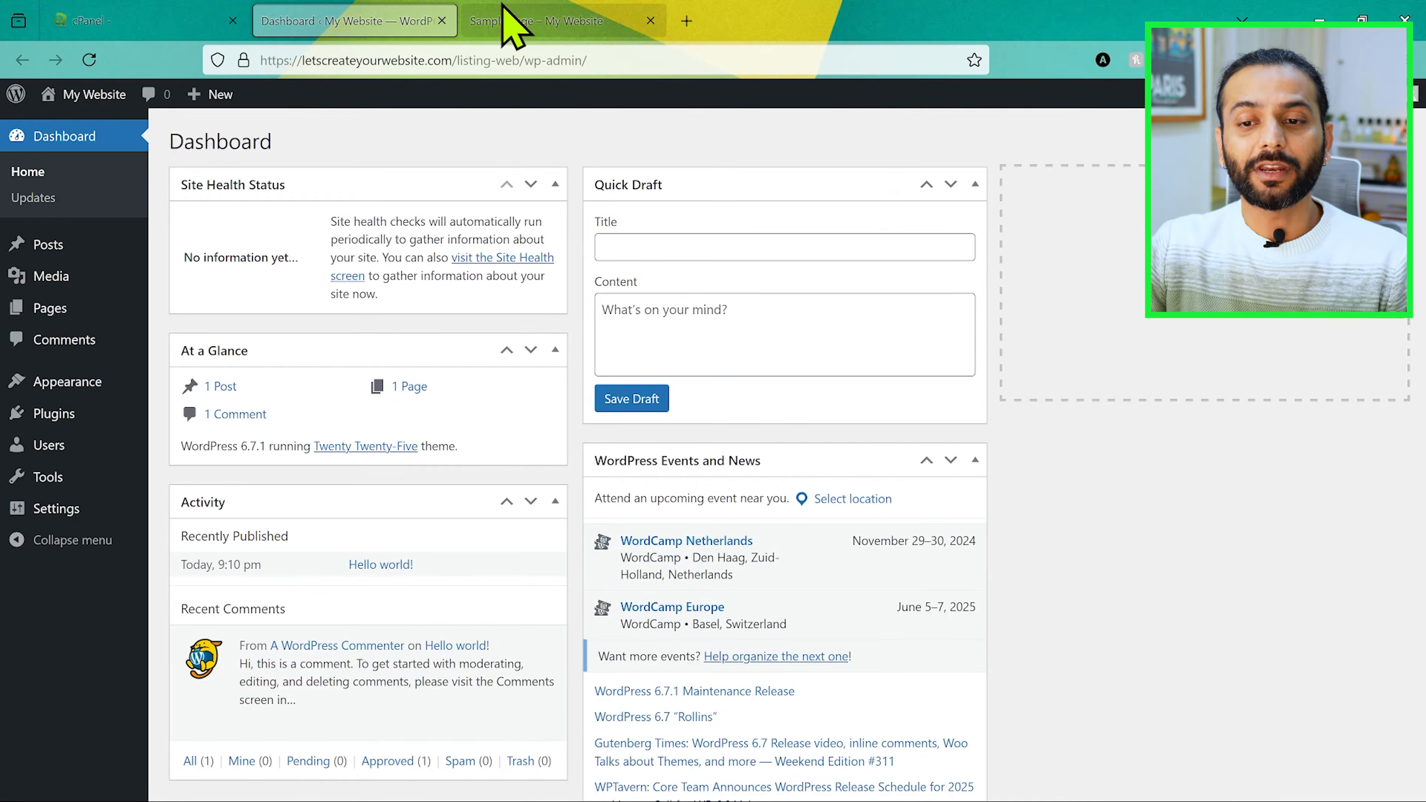
mouse_move(516, 24)
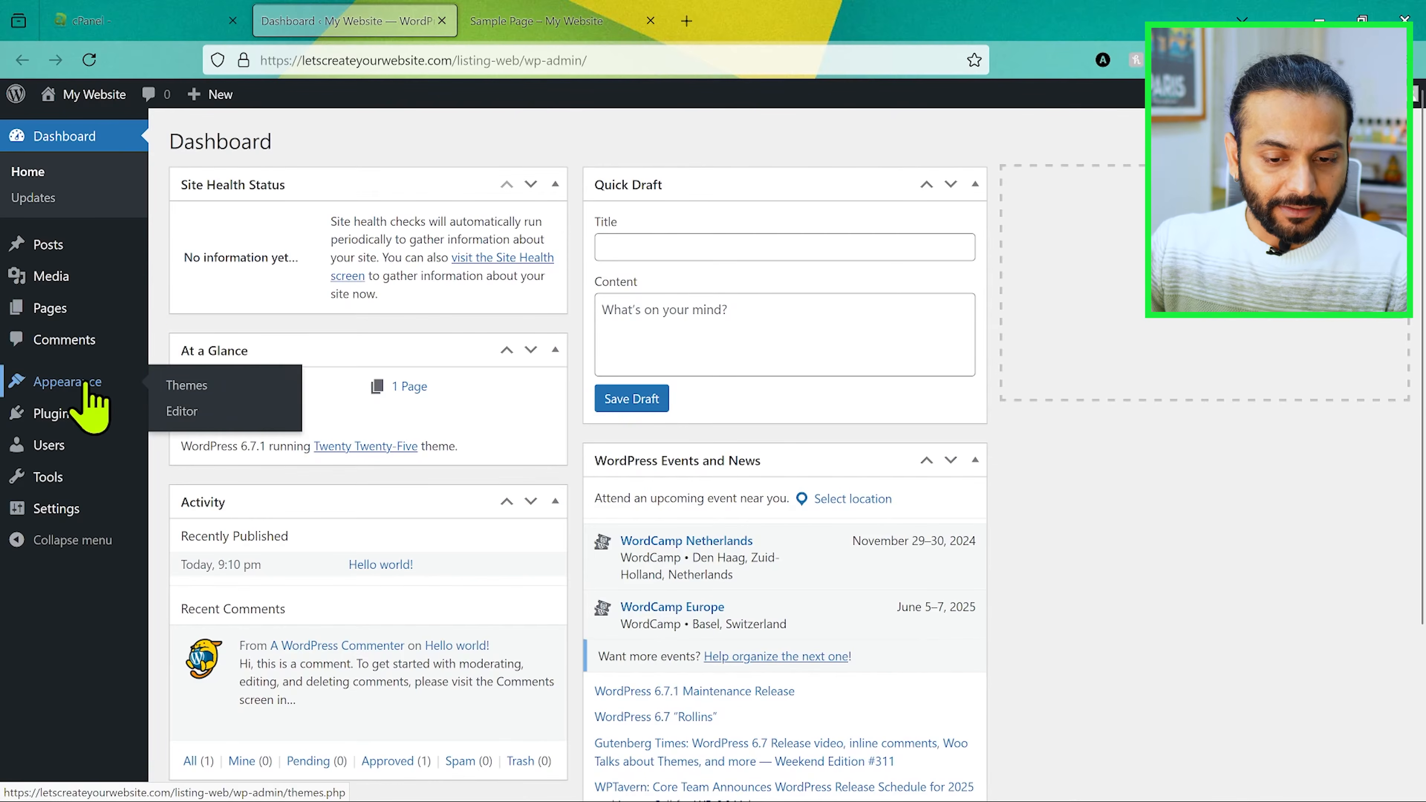
click(195, 388)
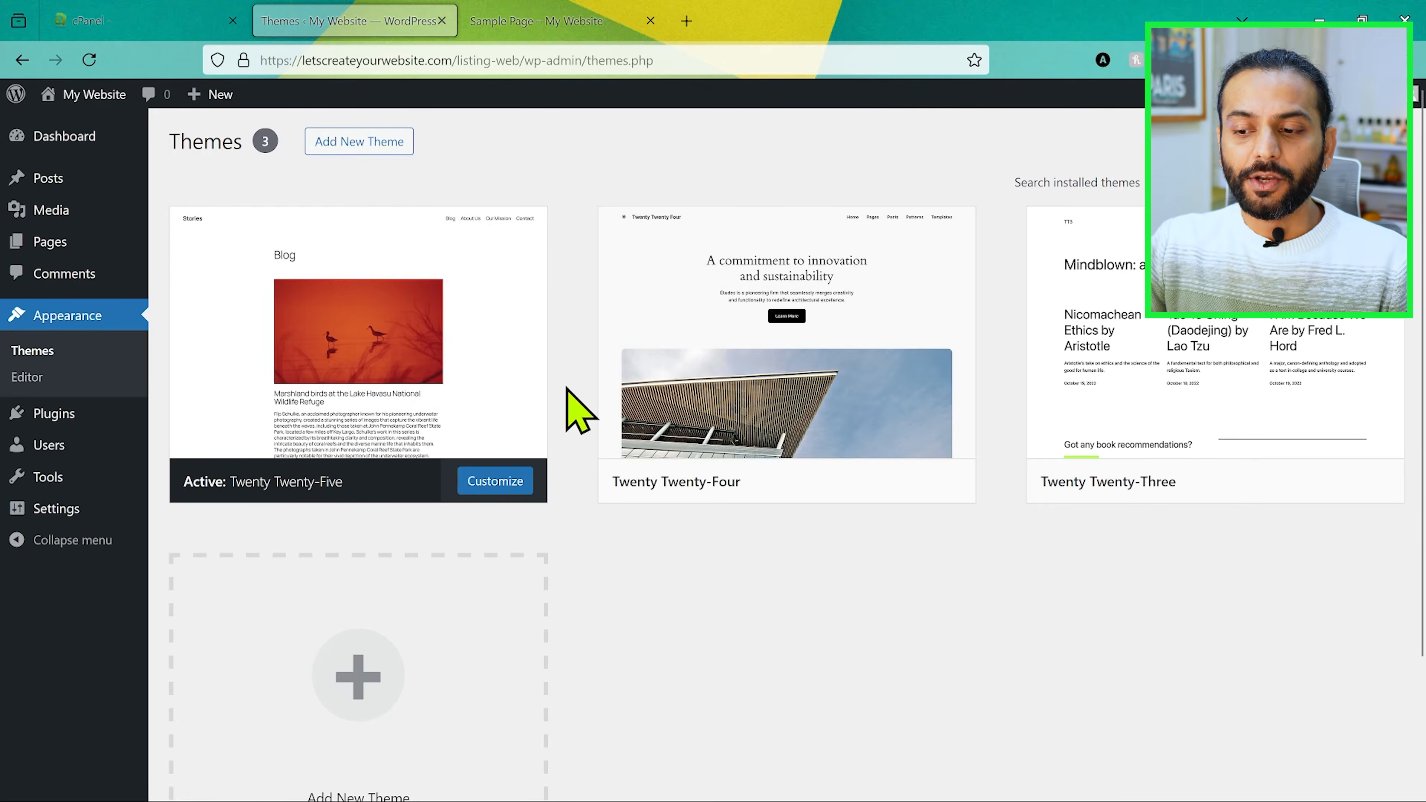
click(343, 142)
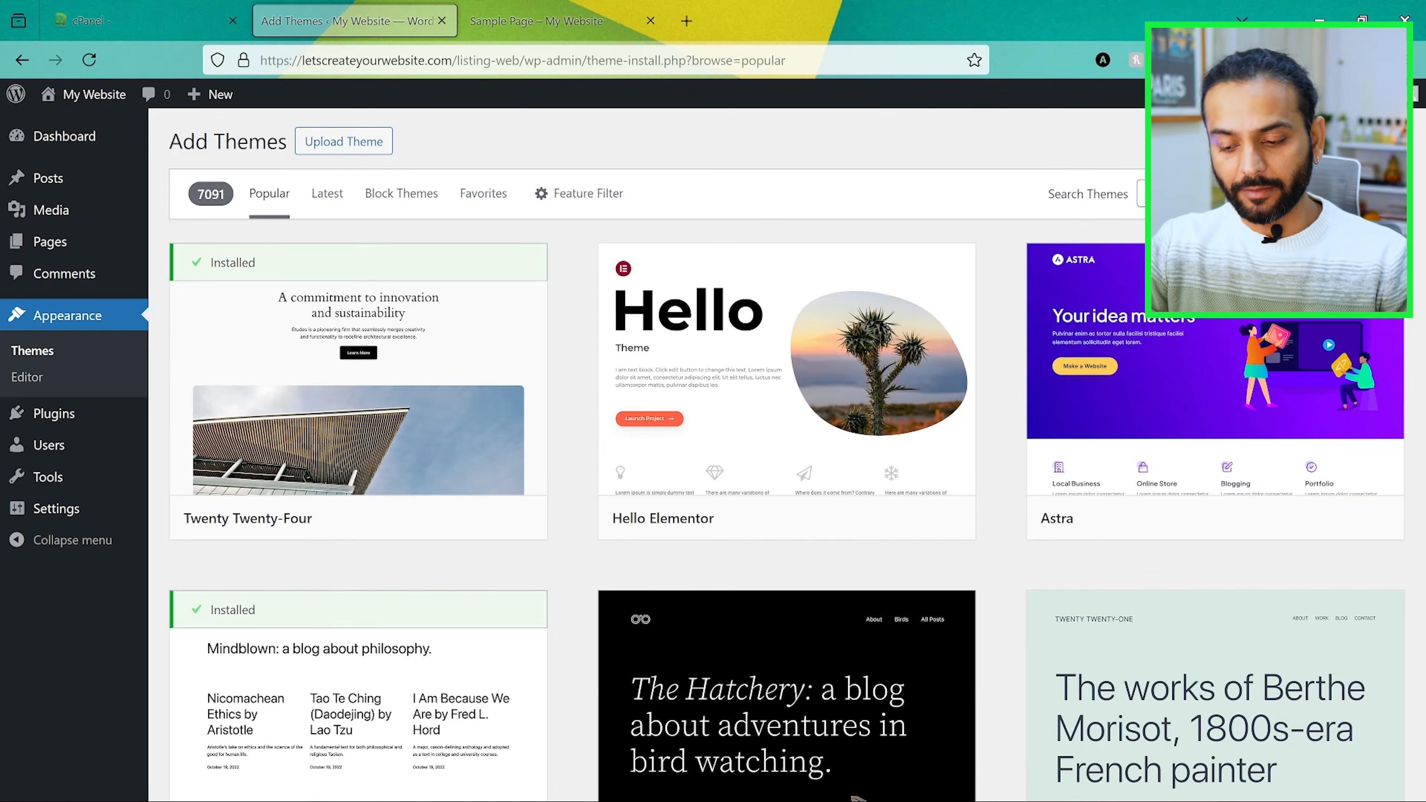
Step: Search the theme directory for "listinghive", then install and activate the ListingHive theme
text(listing)
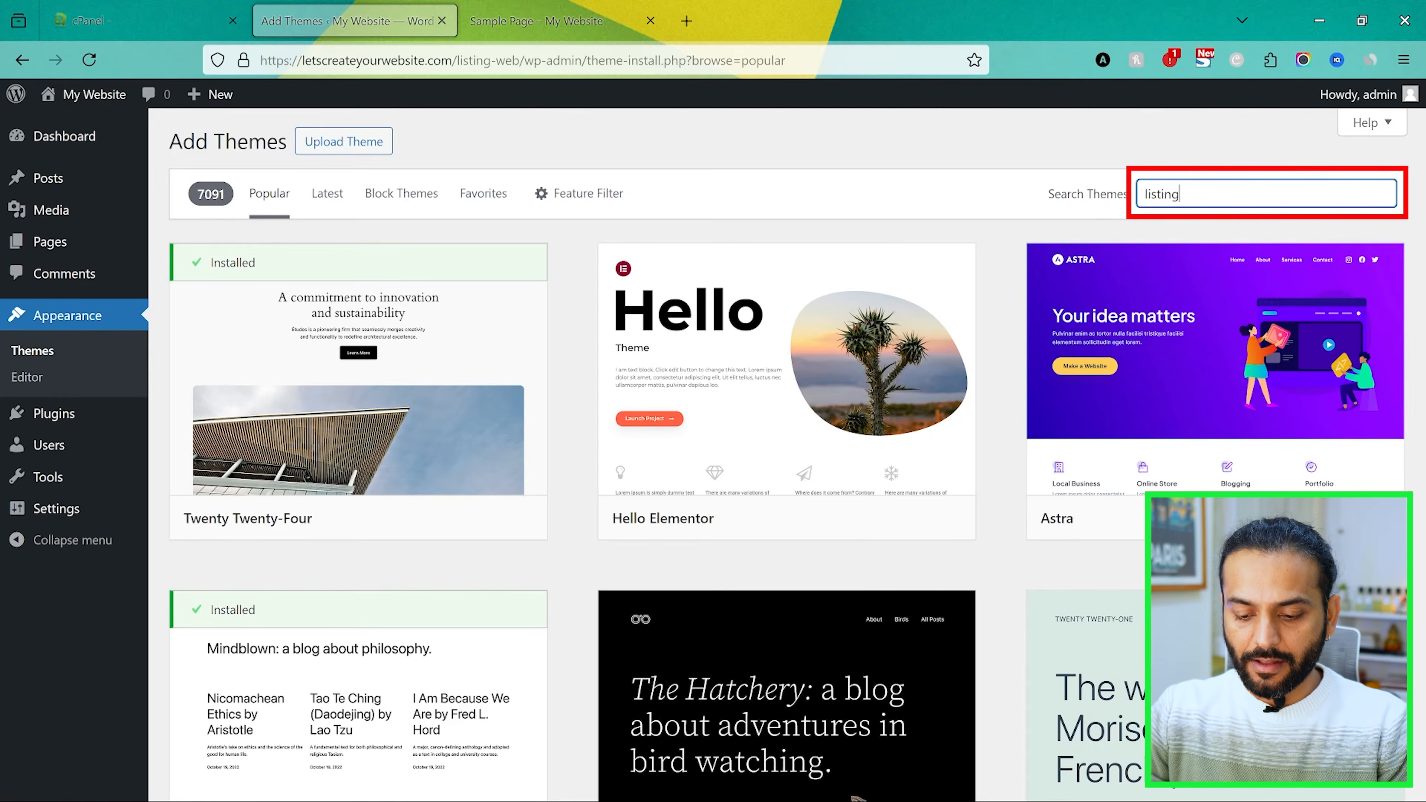
text(hive)
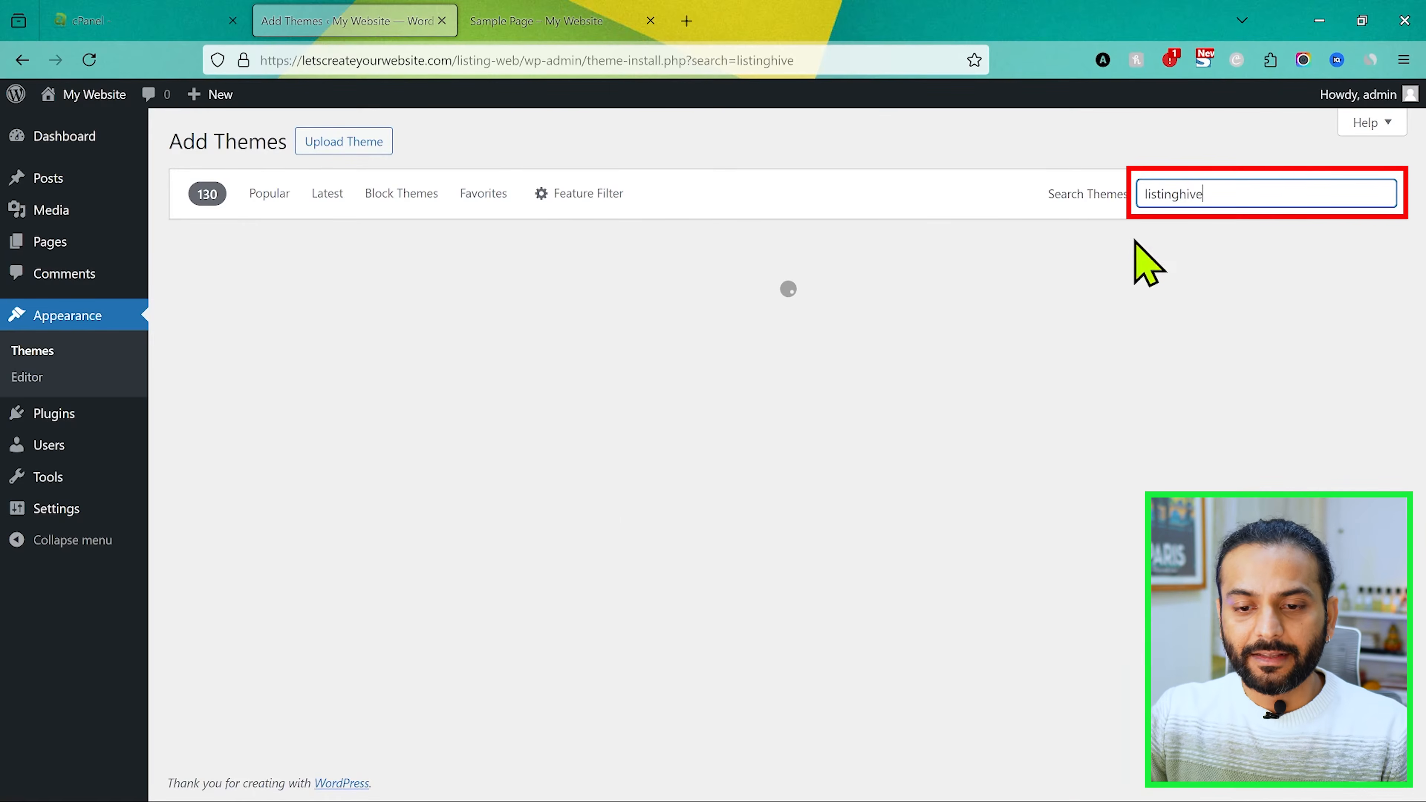
mouse_move(393, 413)
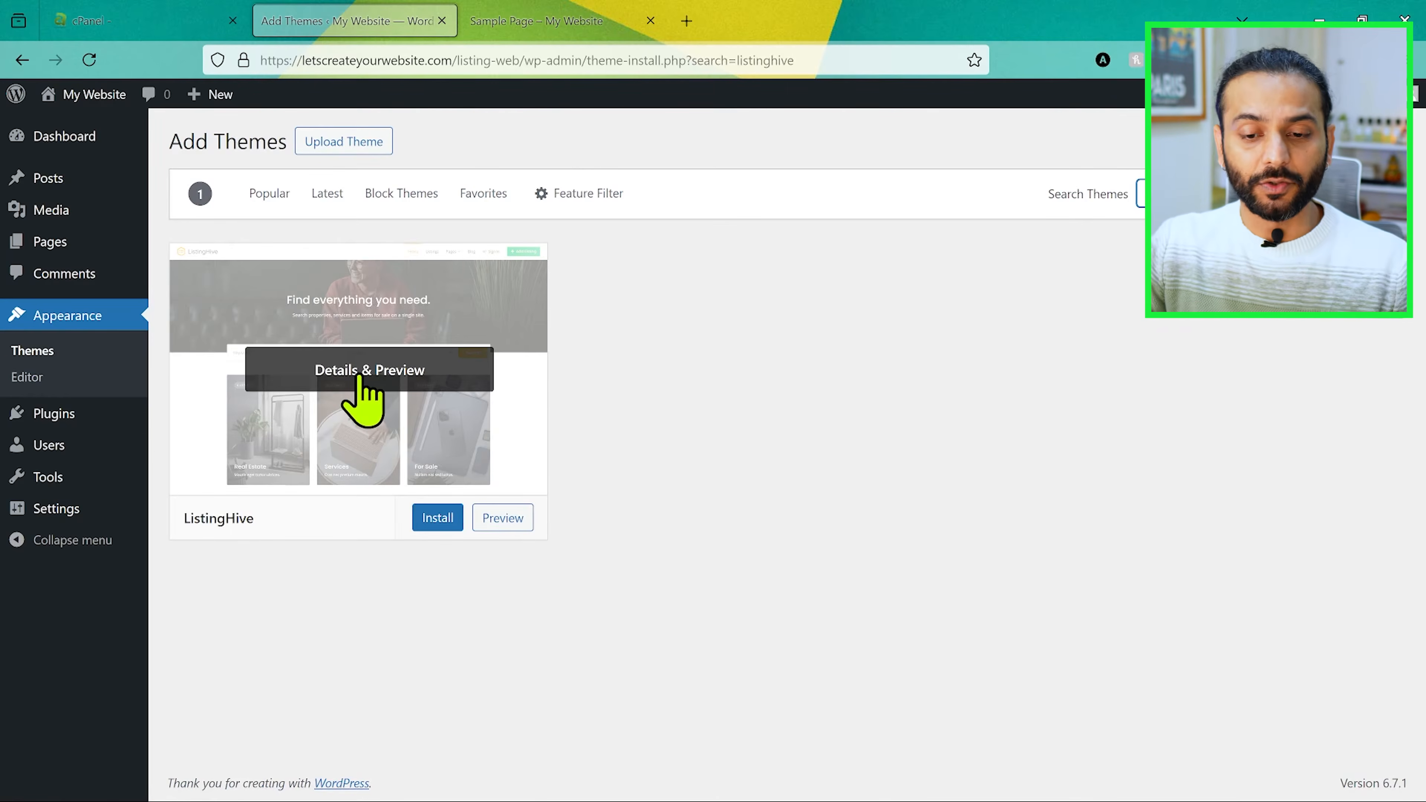
click(441, 520)
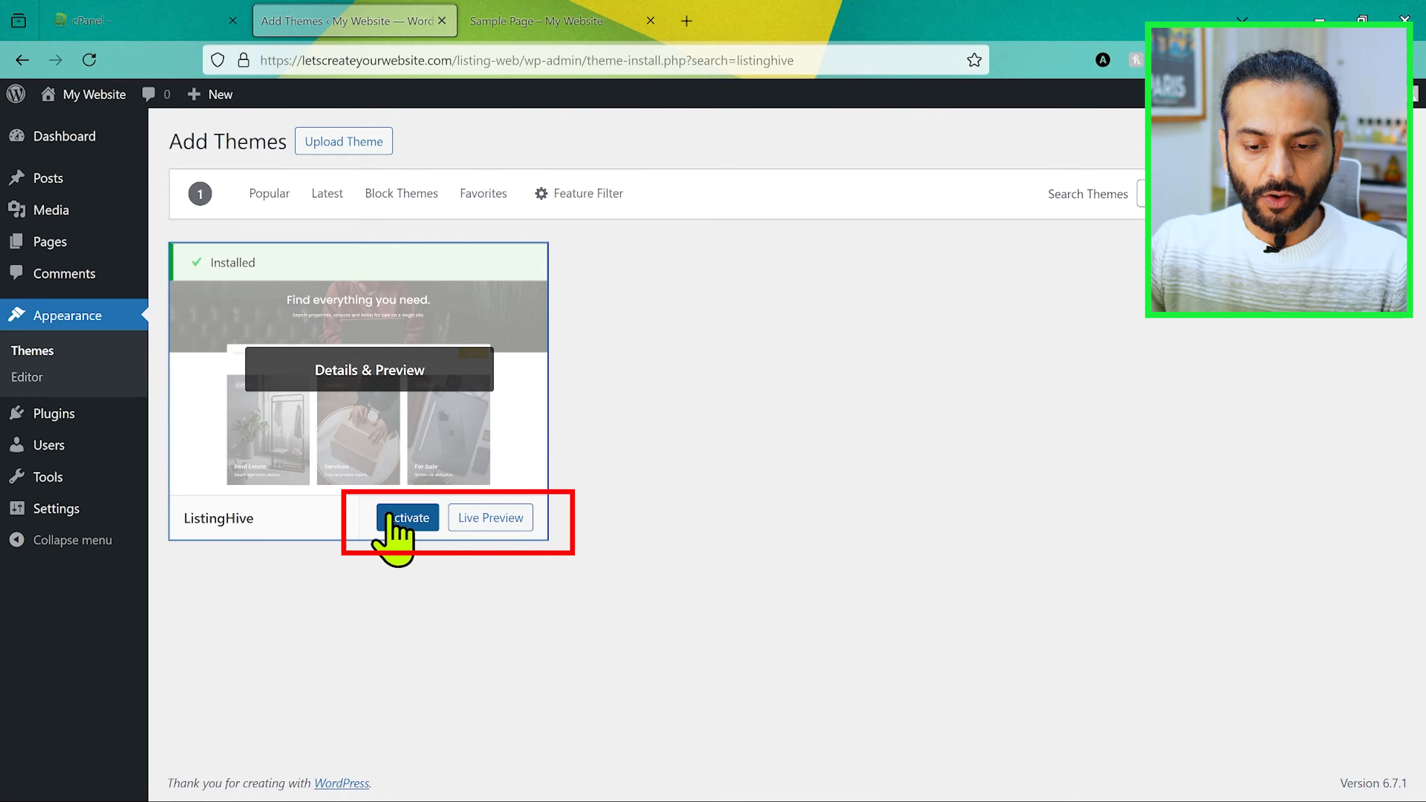
click(407, 520)
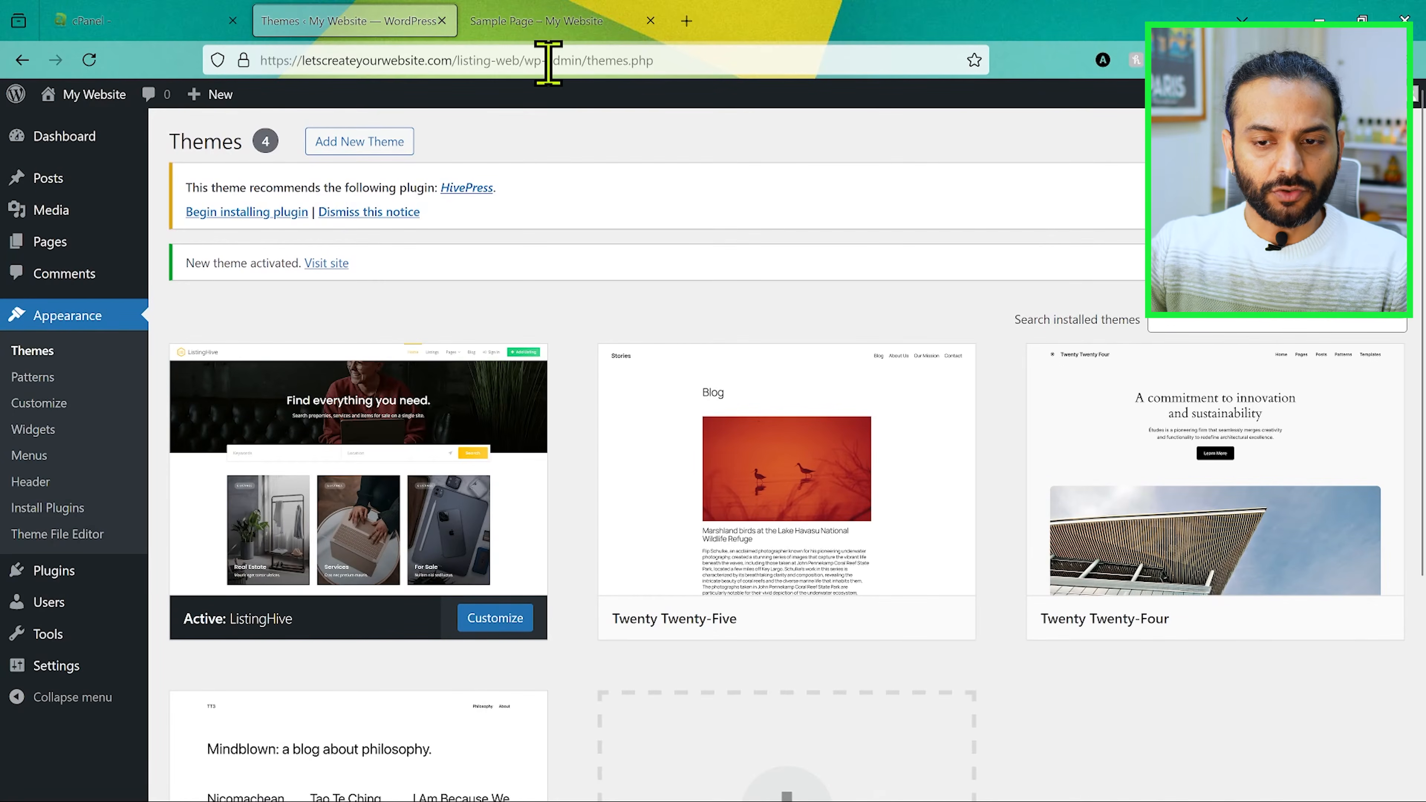
Step: Reload the live Sample Page to check the ListingHive design and go to the site's homepage
click(537, 20)
key(F5)
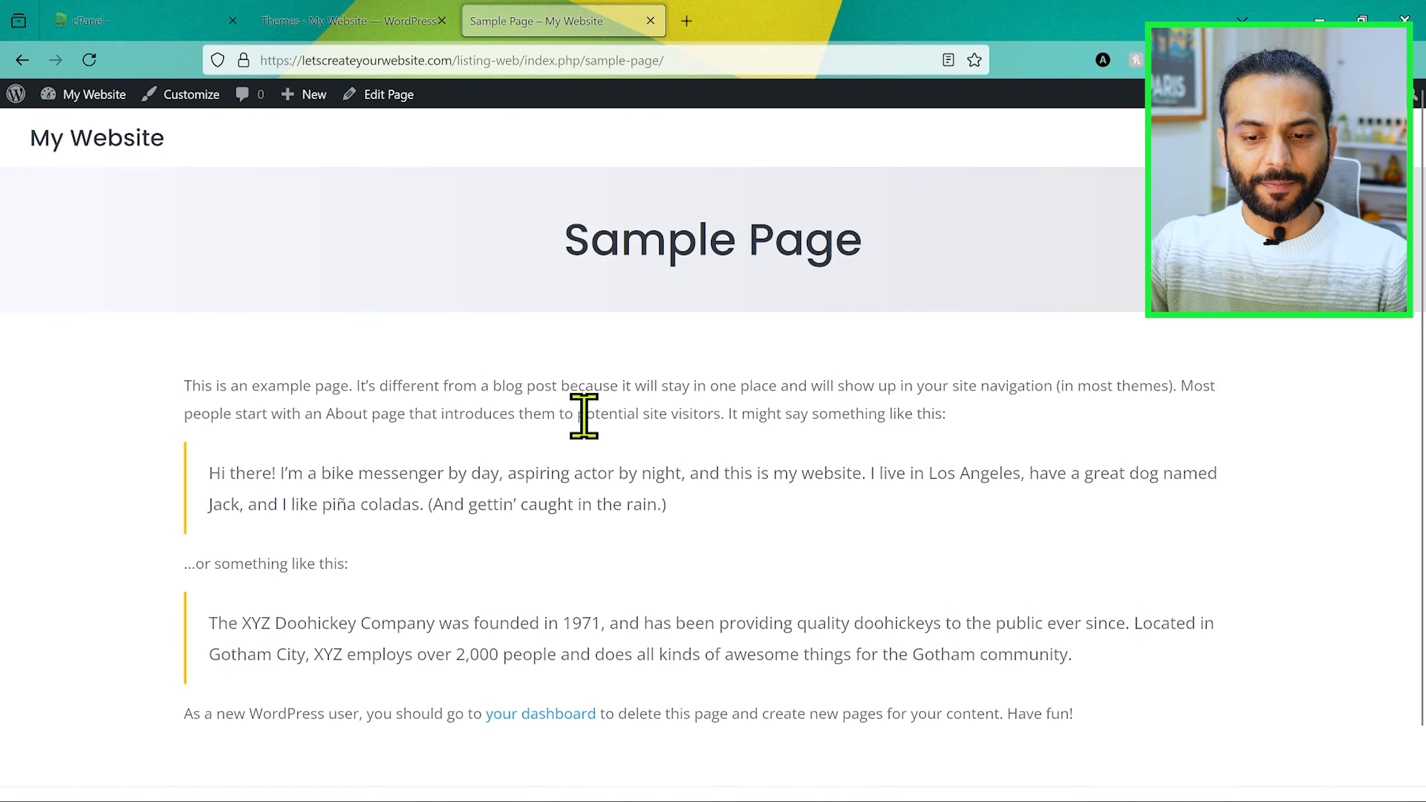
scroll(584, 416, down, 2)
scroll(584, 416, up, 2)
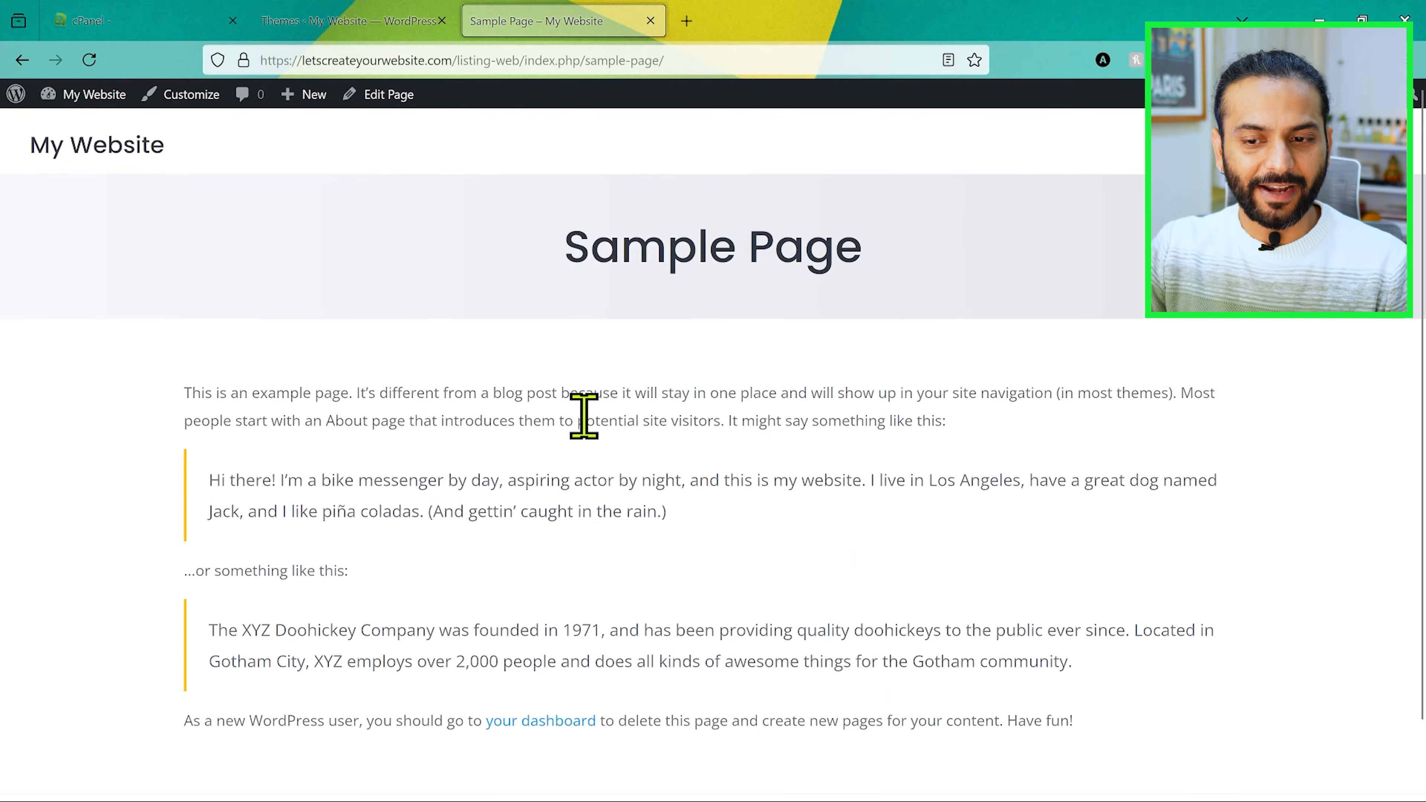
click(116, 140)
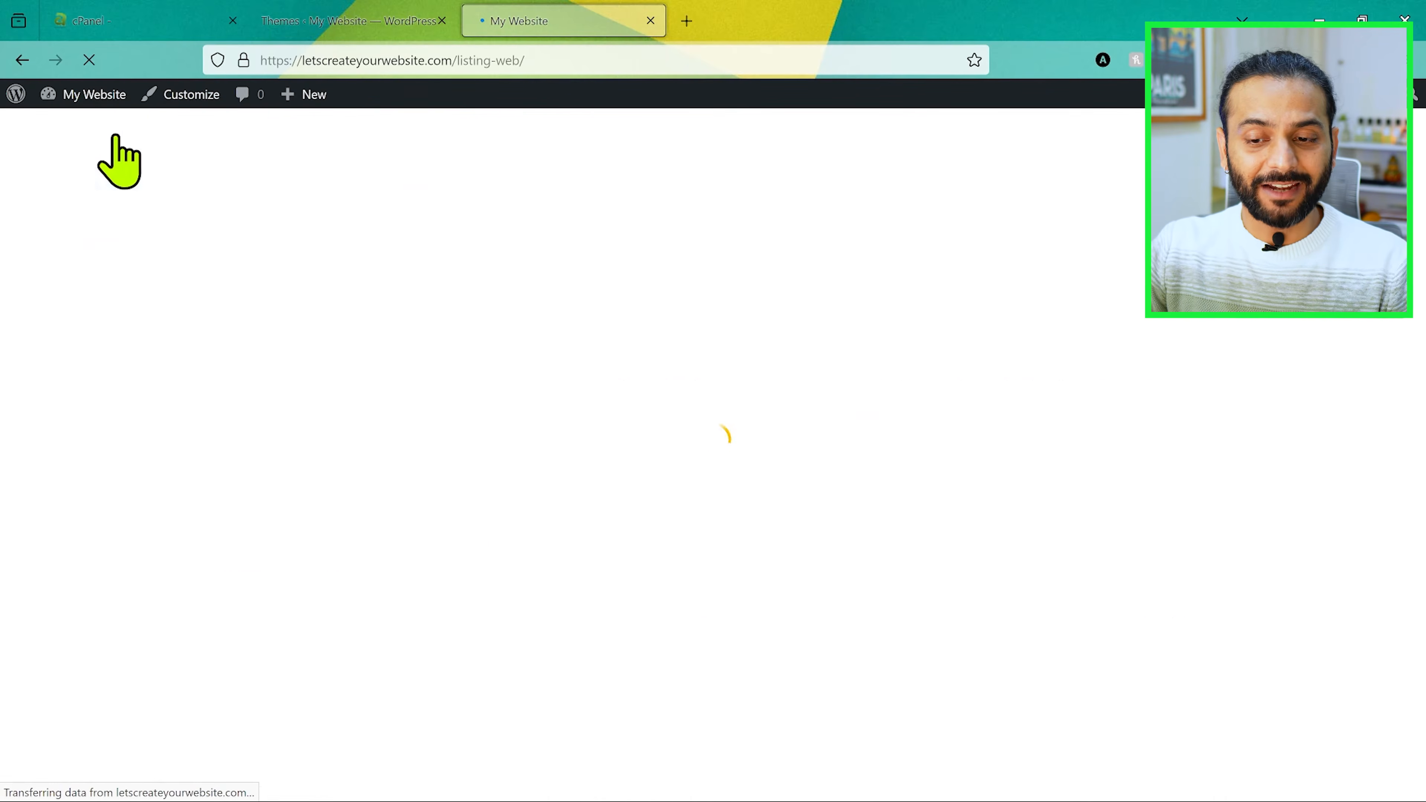
Step: Look over the live homepage, return to the WordPress Themes page and read the notice about the theme's recommended plugin
scroll(744, 515, down, 1)
scroll(744, 516, up, 1)
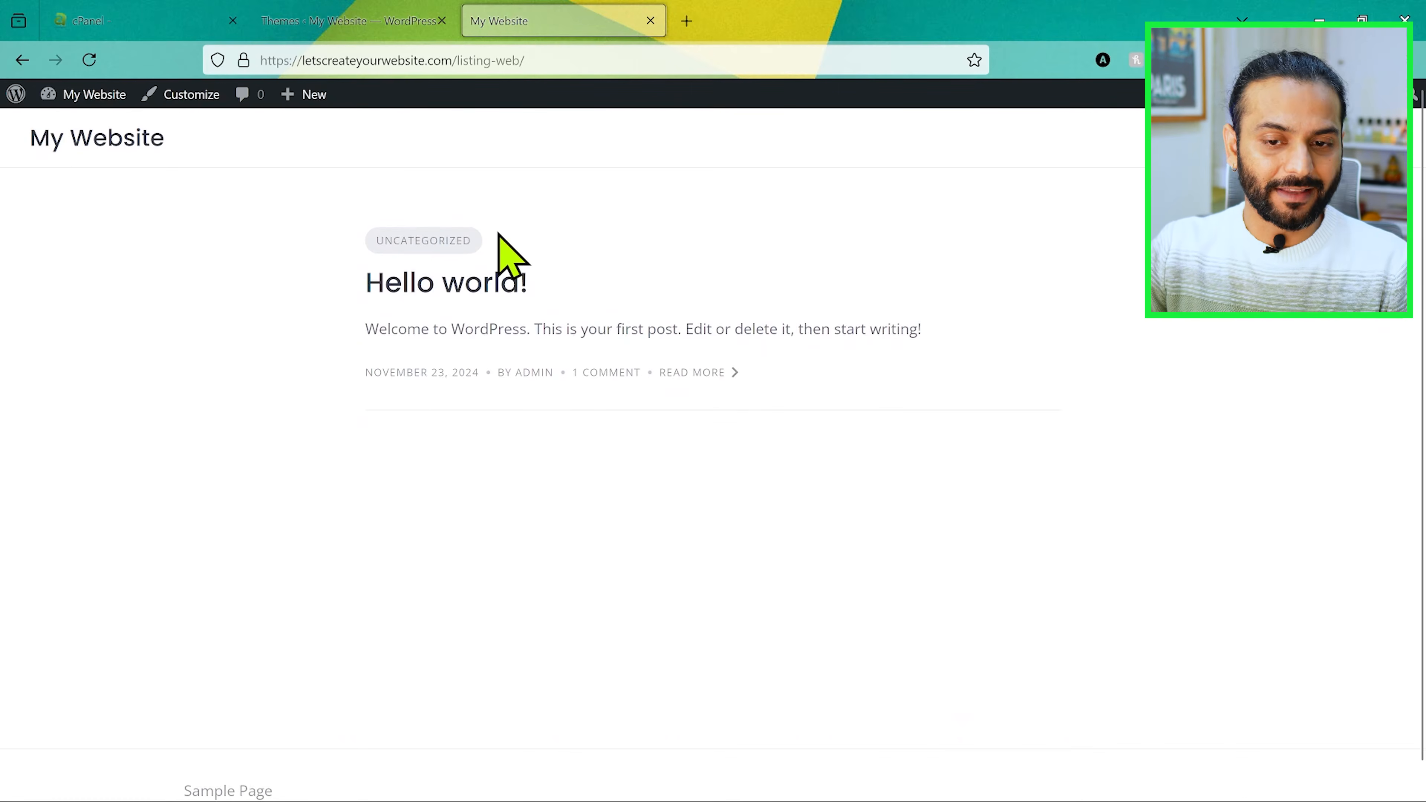
click(307, 20)
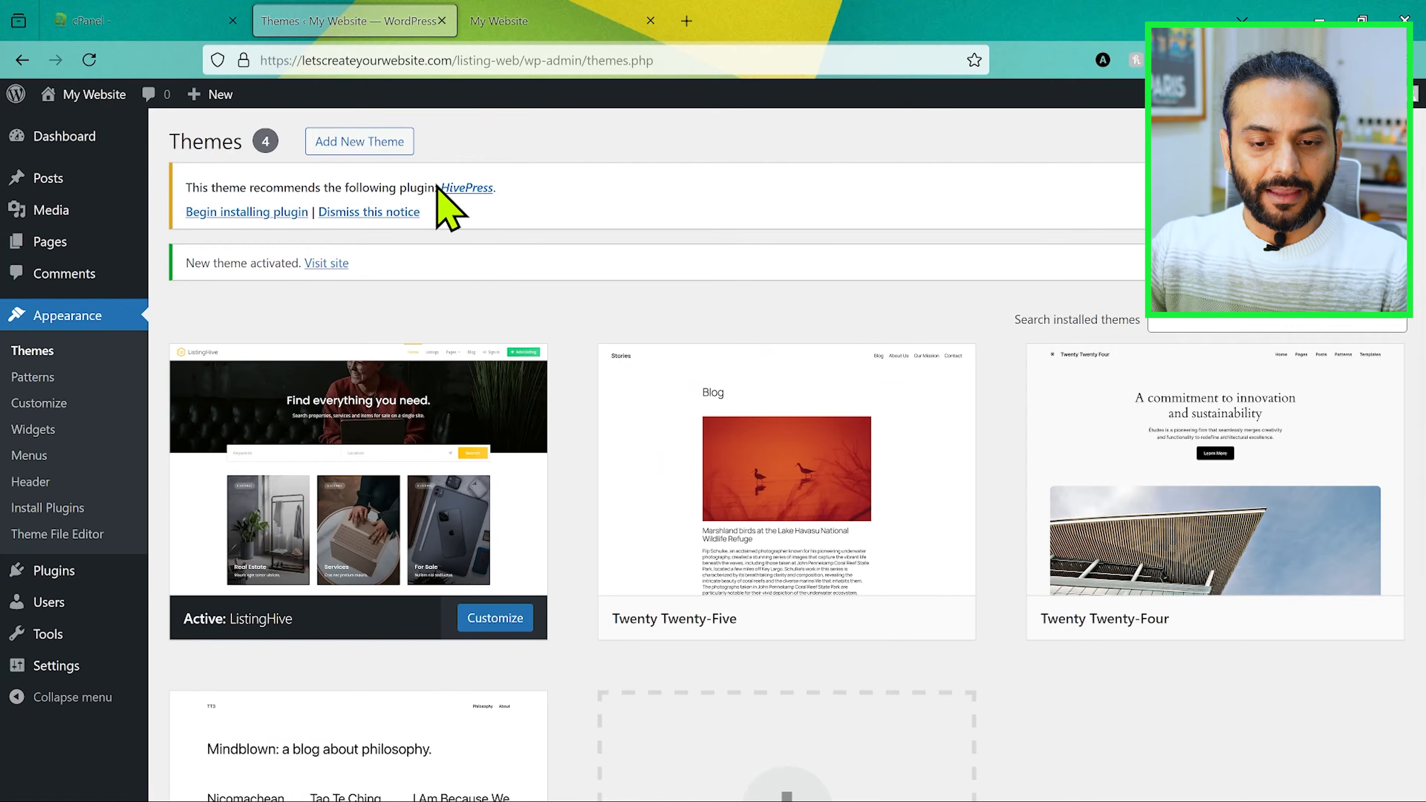
drag(186, 261, 269, 261)
drag(203, 180, 372, 192)
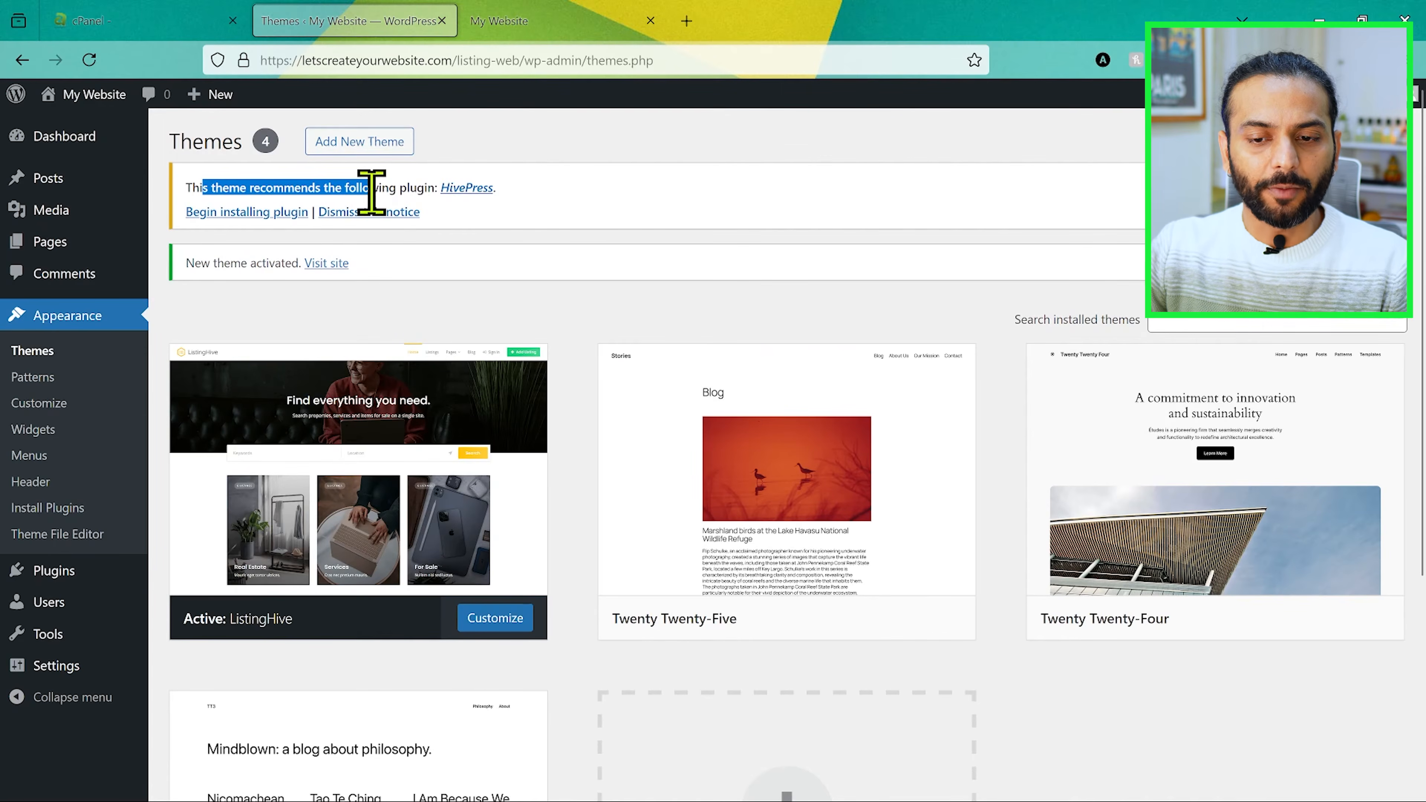
click(577, 241)
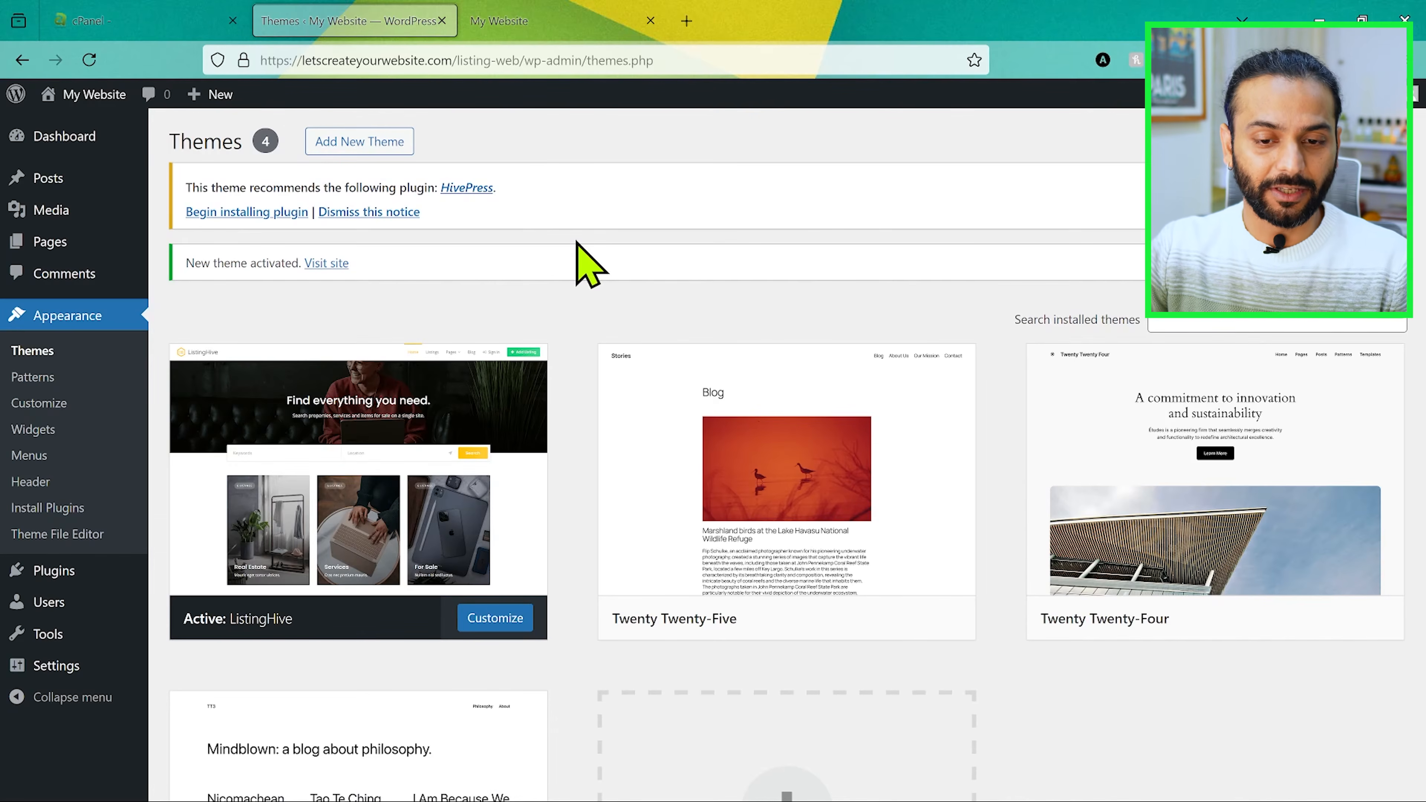
Step: Install the recommended HivePress plugin for the theme and activate it
click(246, 213)
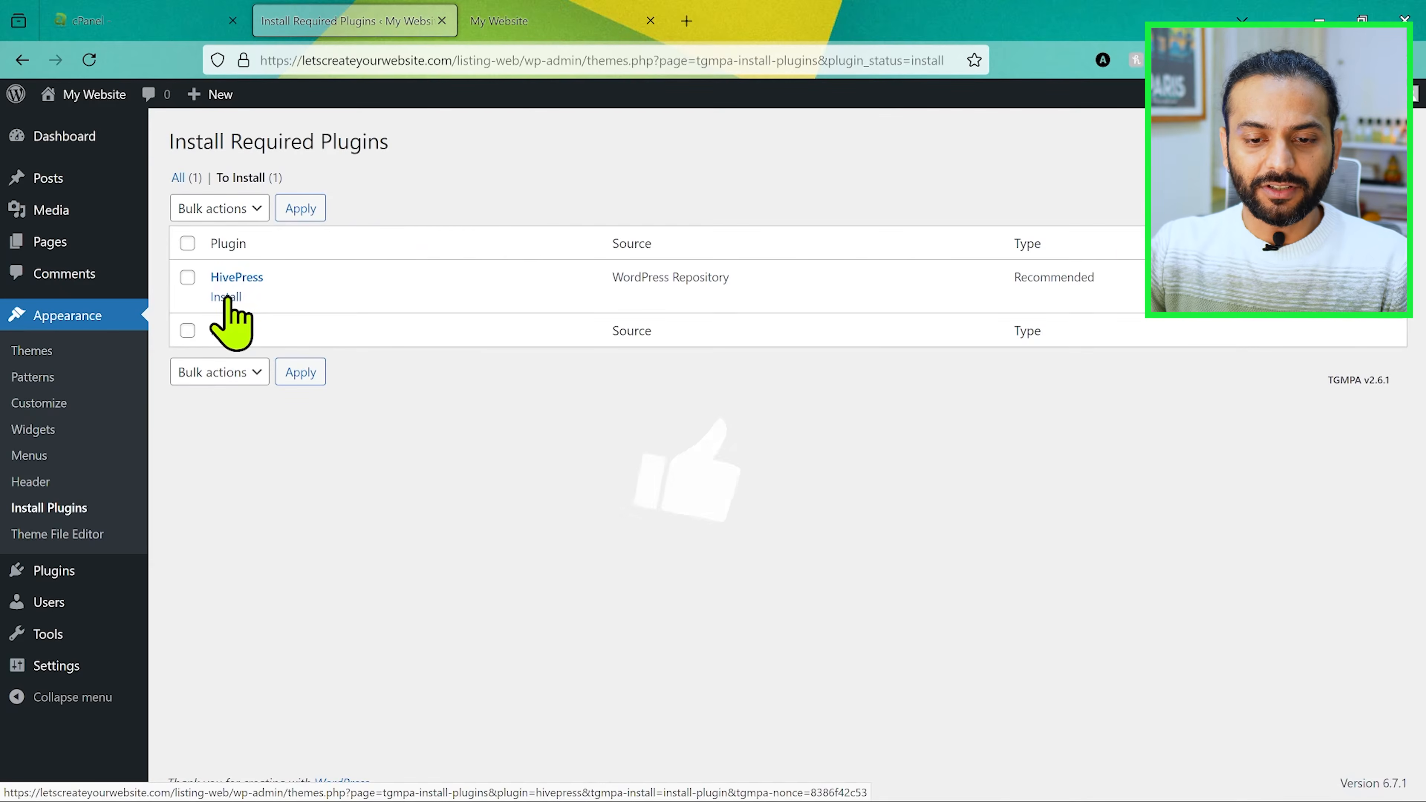
click(227, 298)
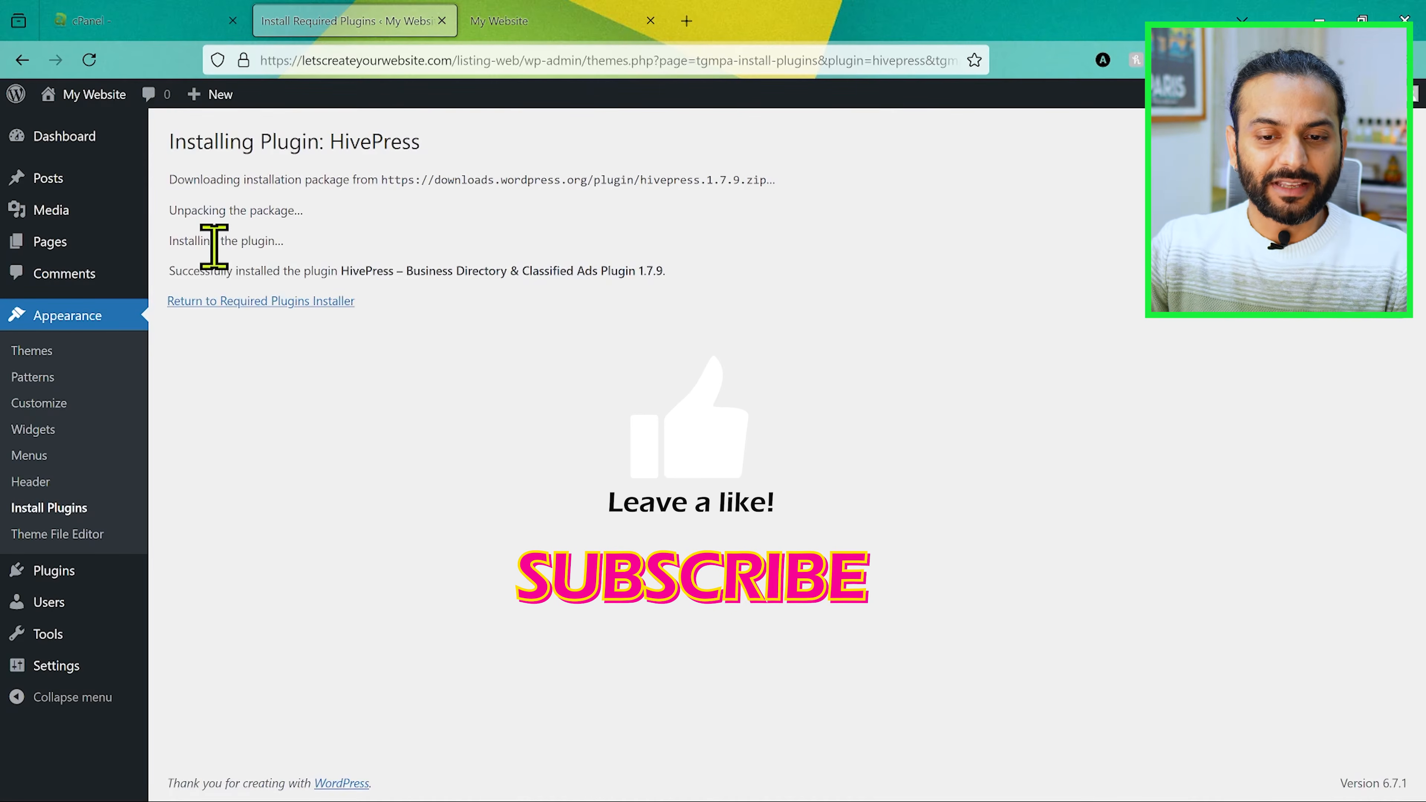
drag(331, 140, 432, 147)
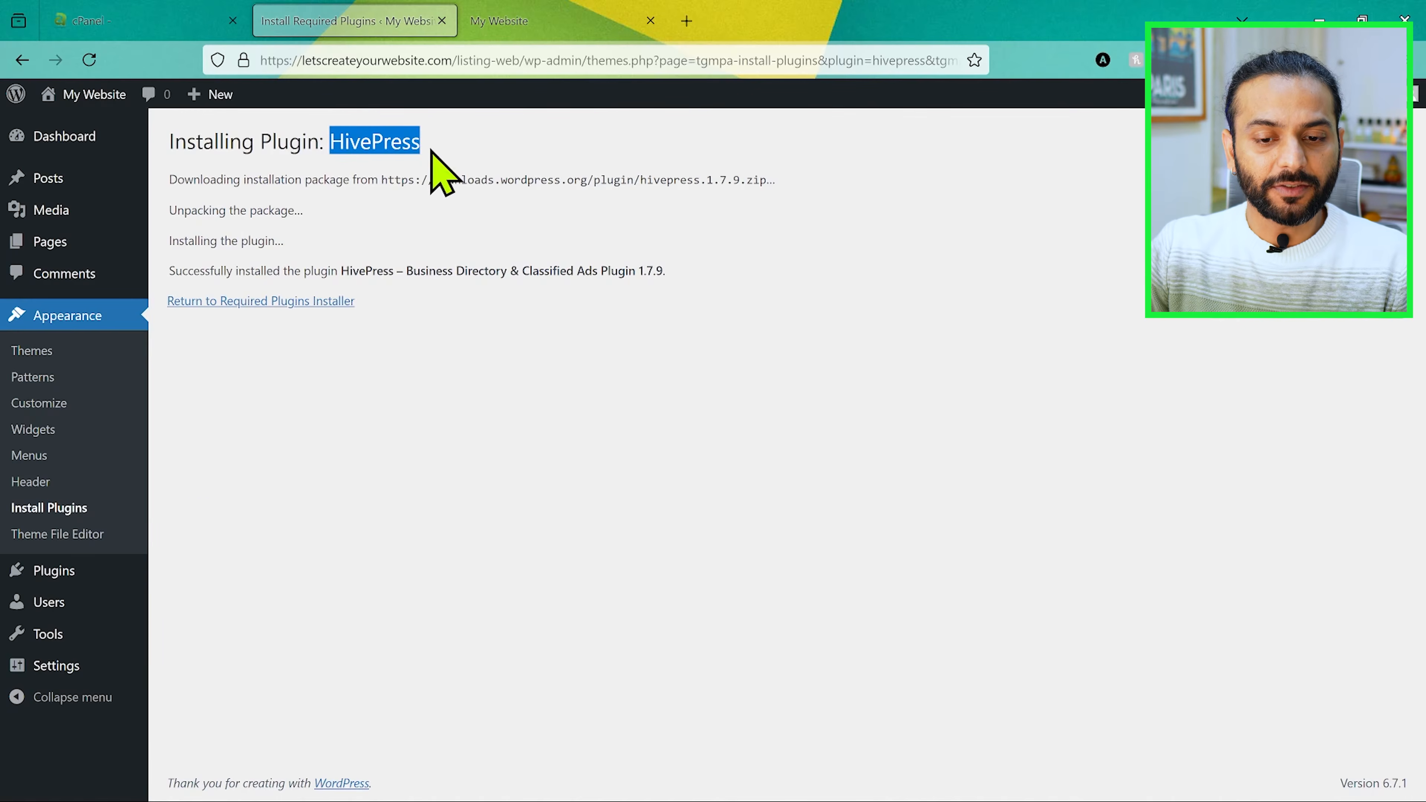
click(246, 306)
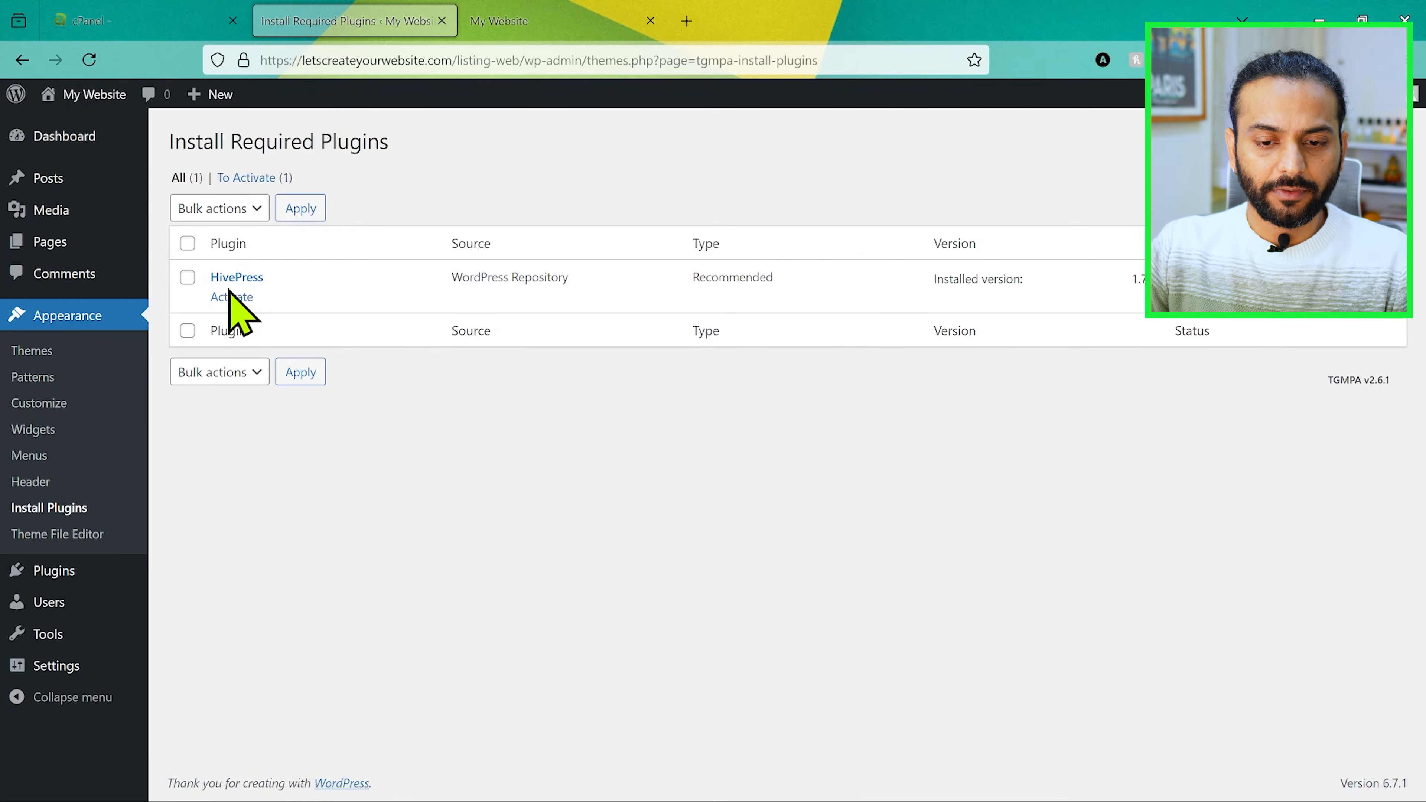
click(232, 298)
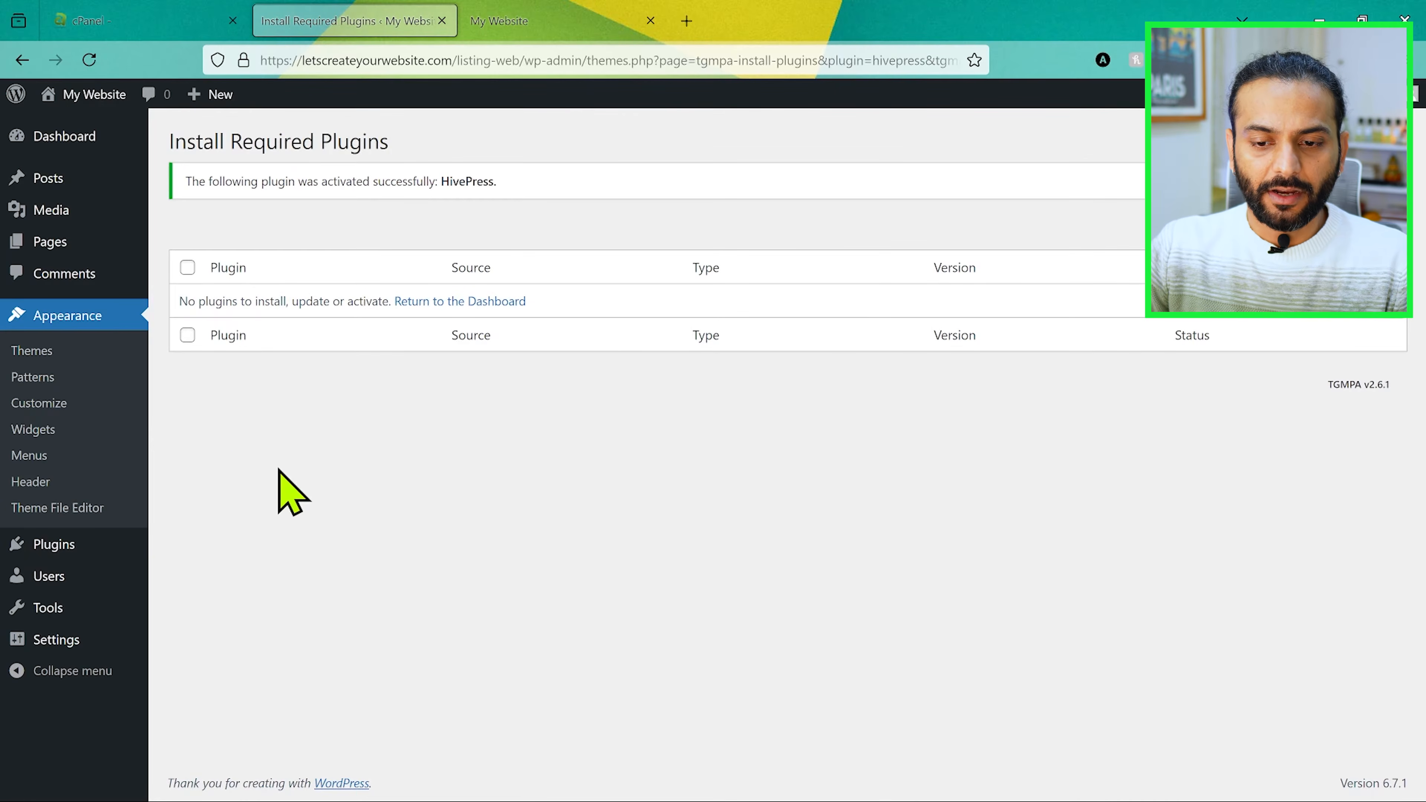
Step: Reload the admin dashboard and examine the HivePress, Listings and Vendors sections alongside the demo site's Services and Real Estate listings
click(89, 60)
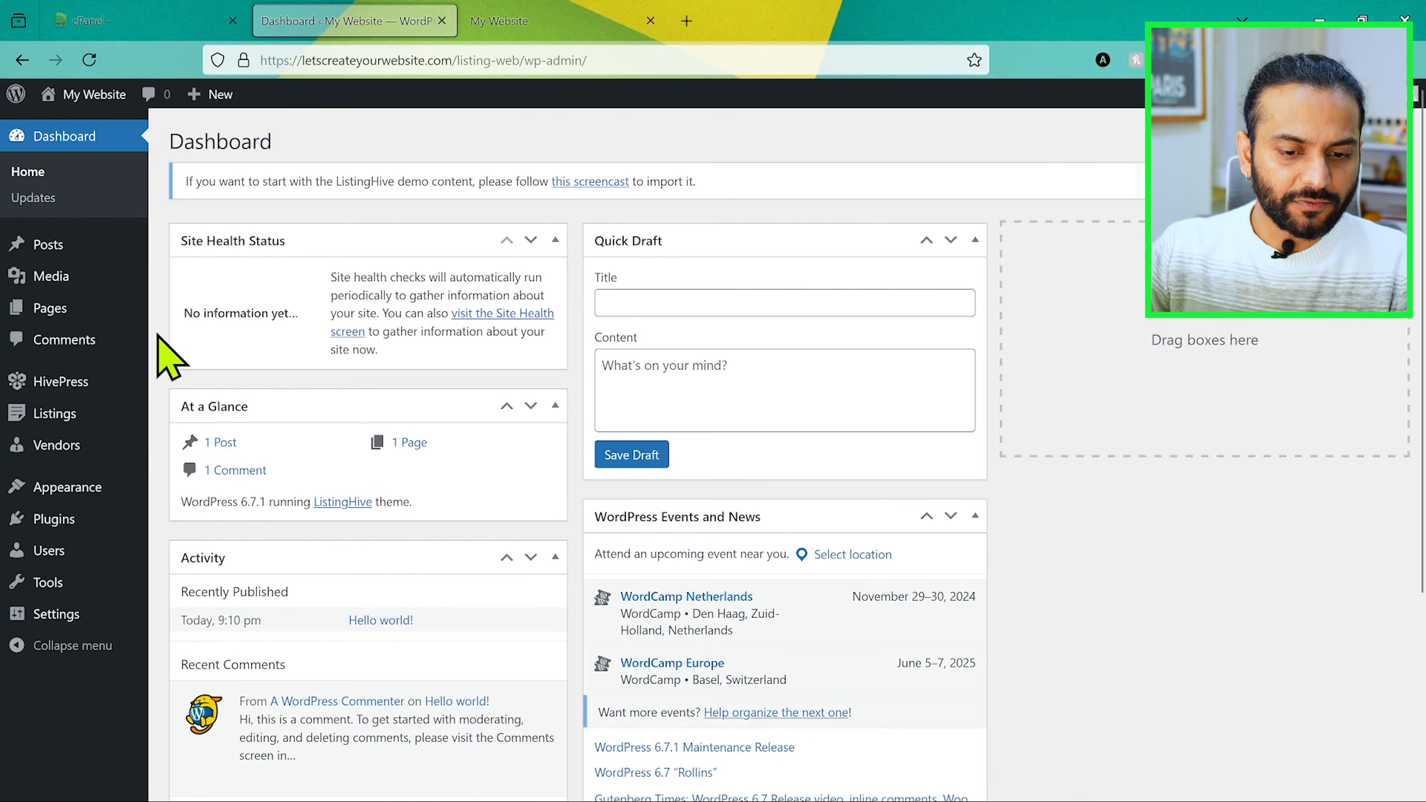
mouse_move(84, 384)
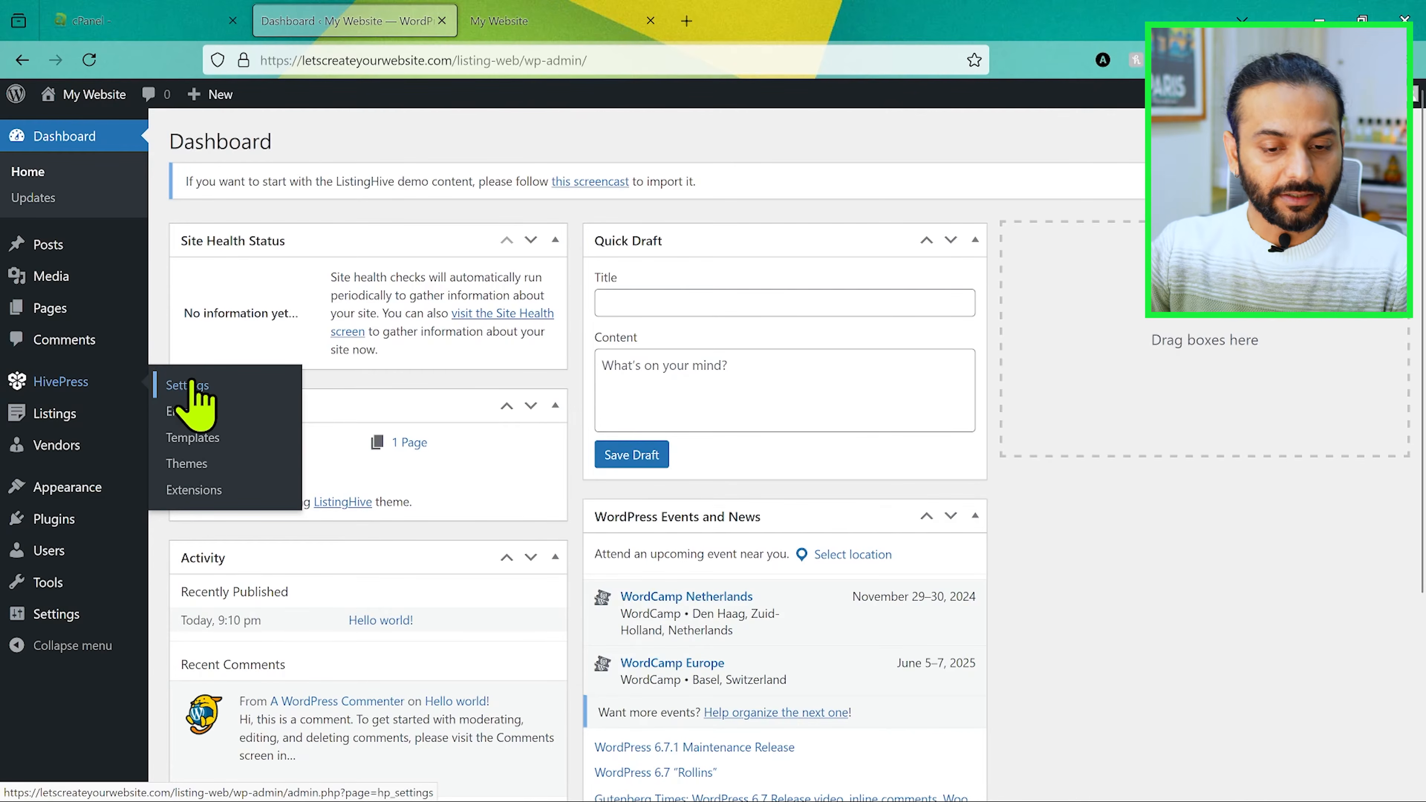
mouse_move(83, 417)
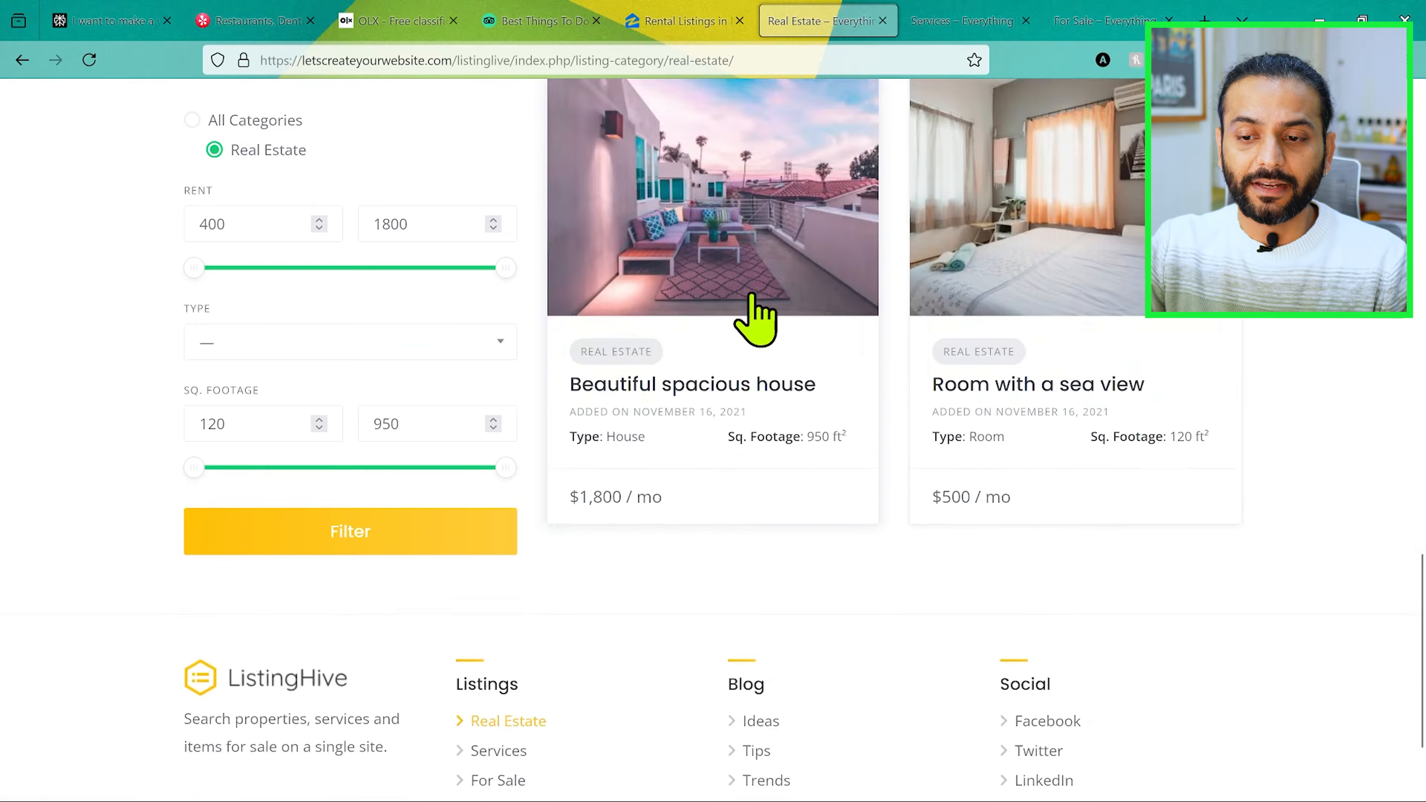
scroll(714, 504, up, 1)
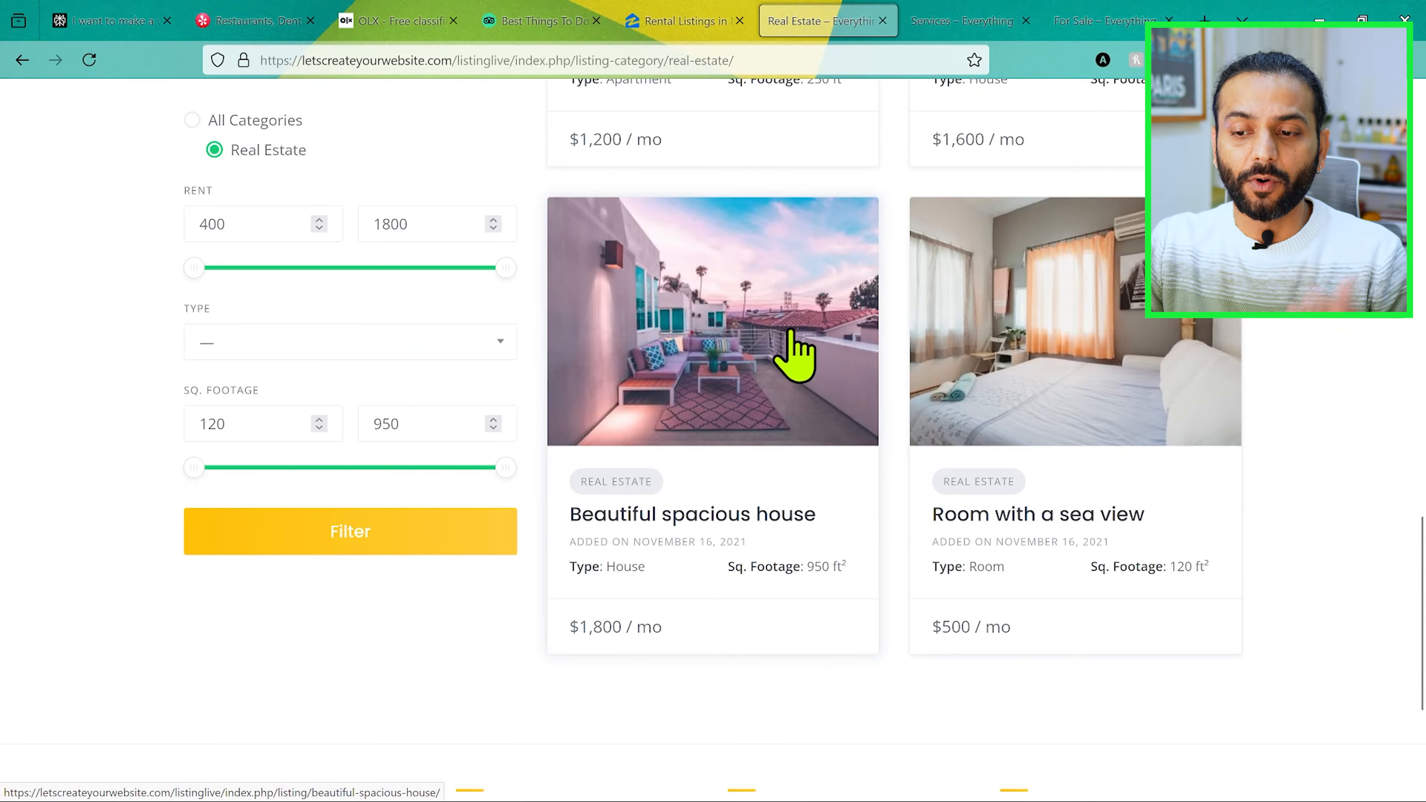
scroll(792, 359, up, 1)
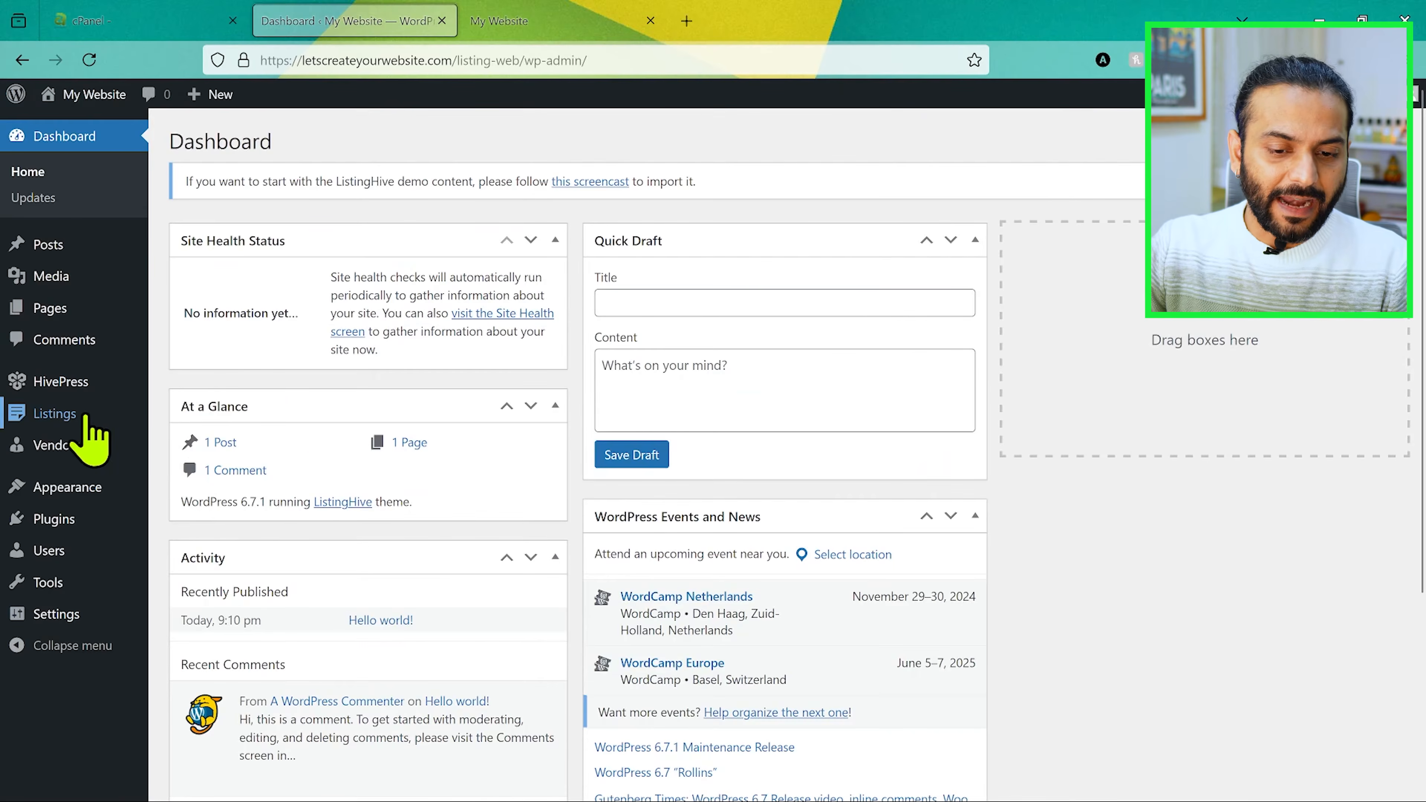
mouse_move(56, 415)
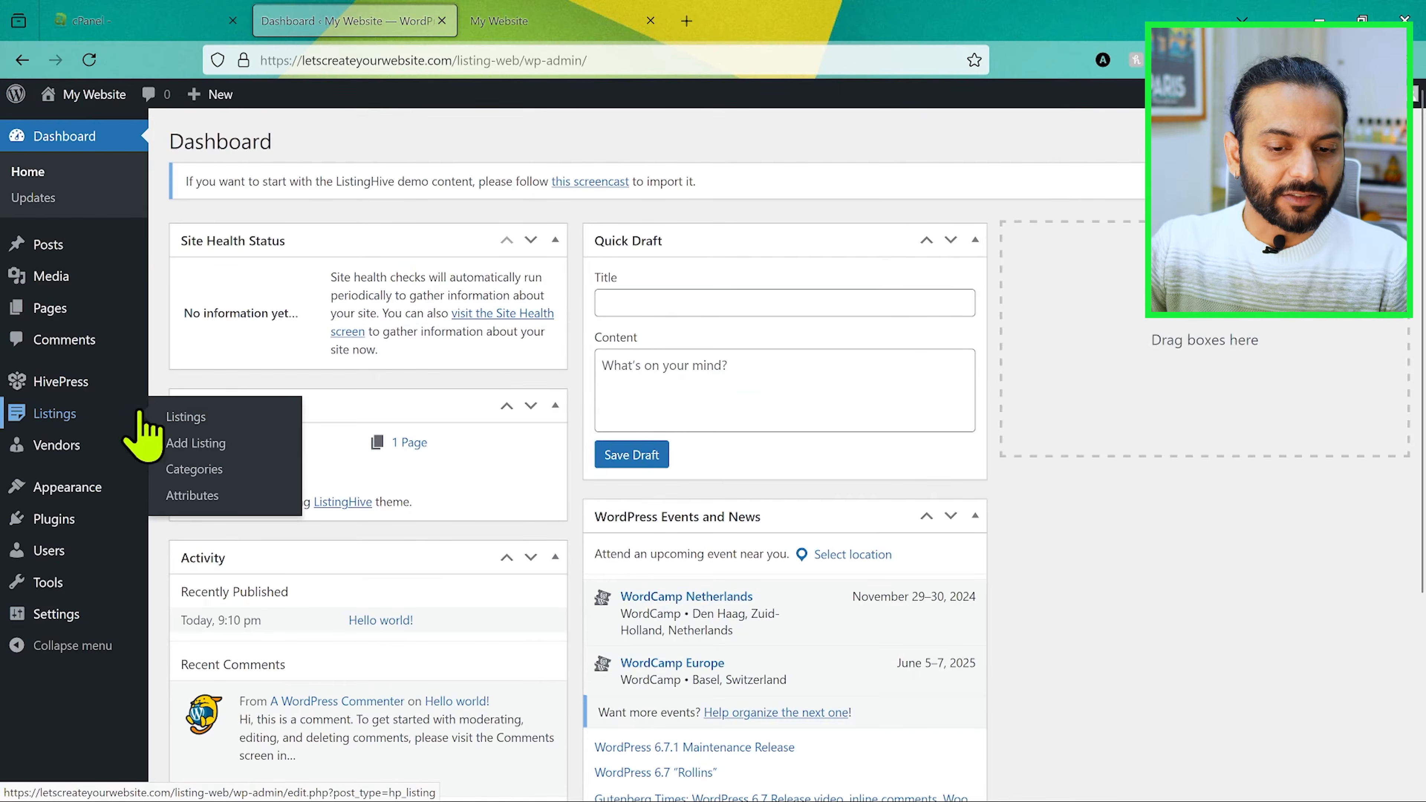
mouse_move(81, 447)
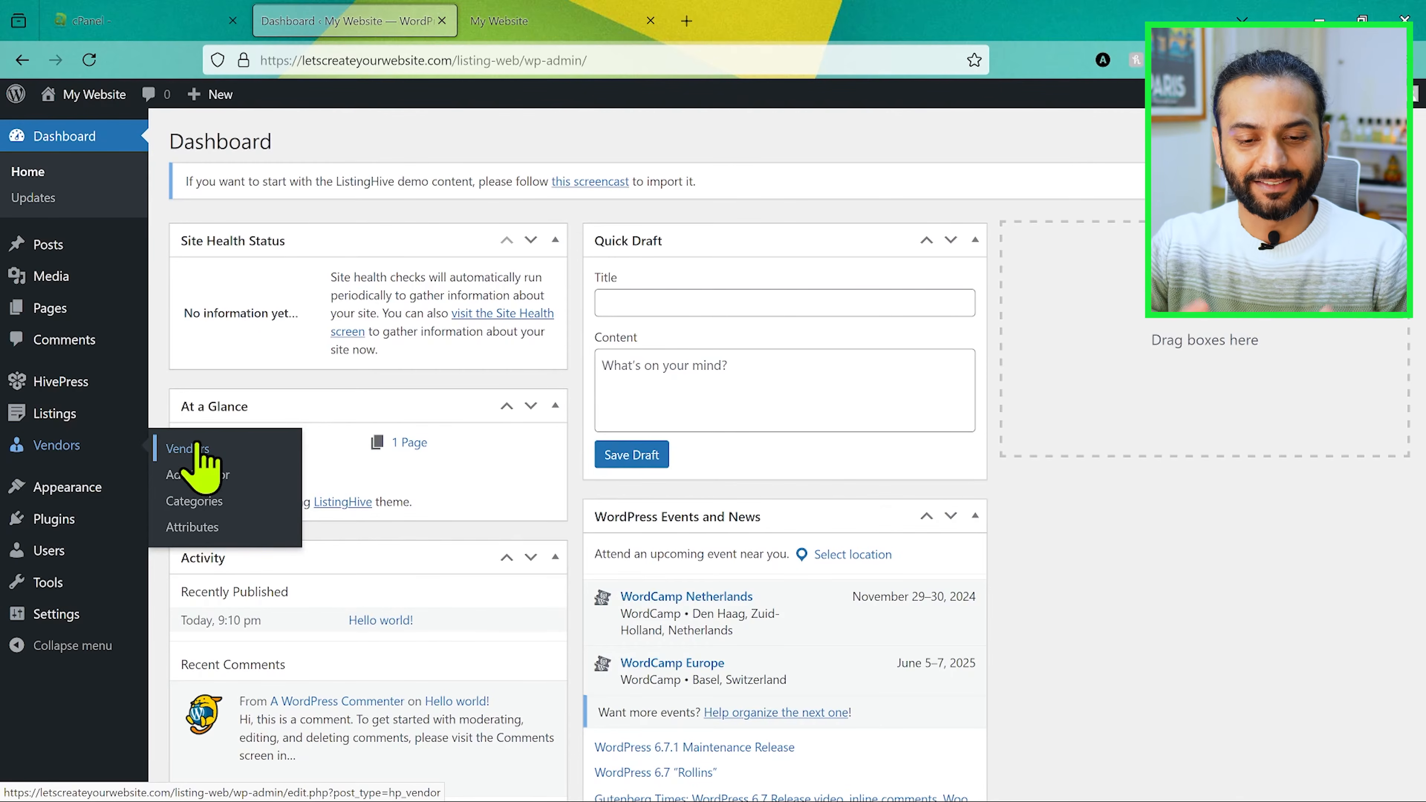
mouse_move(96, 486)
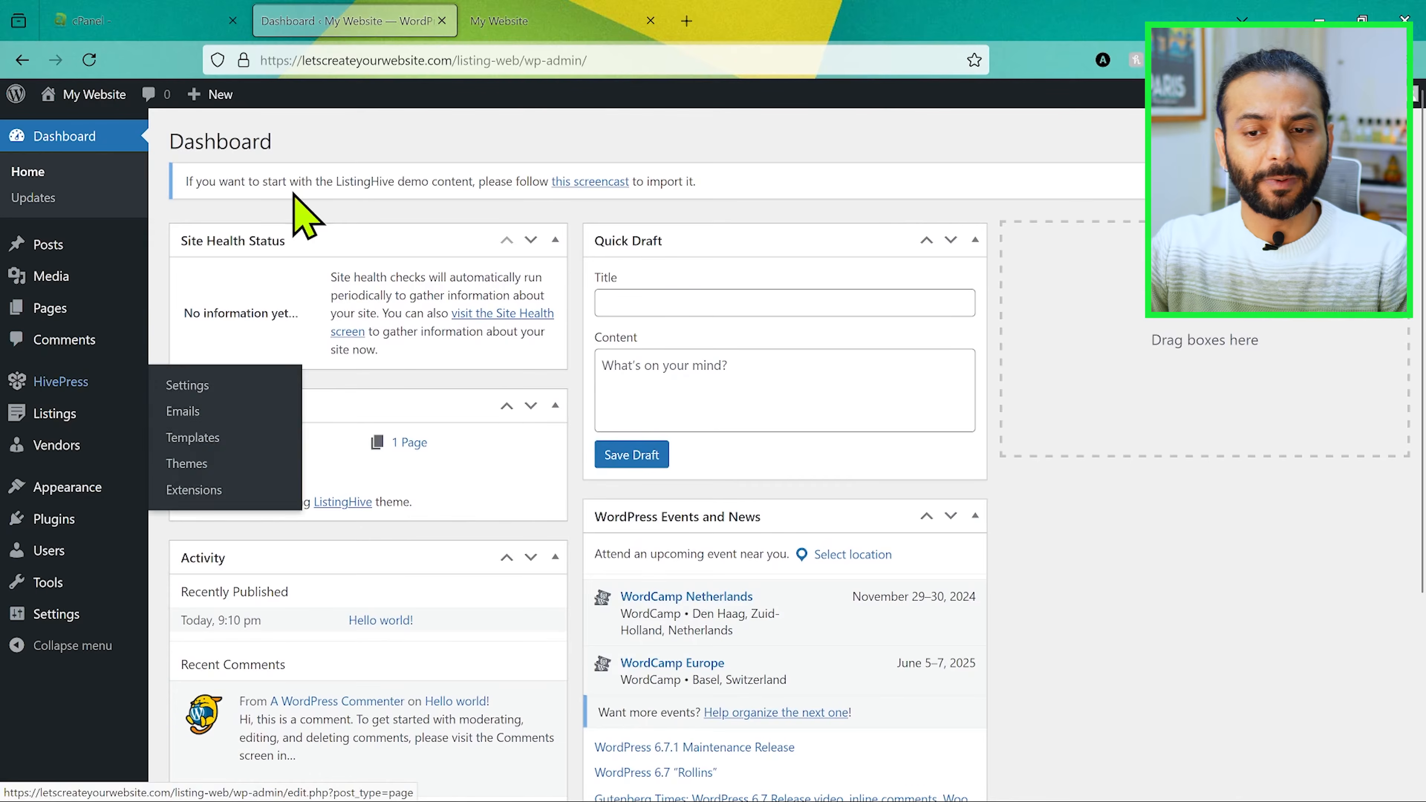
click(563, 28)
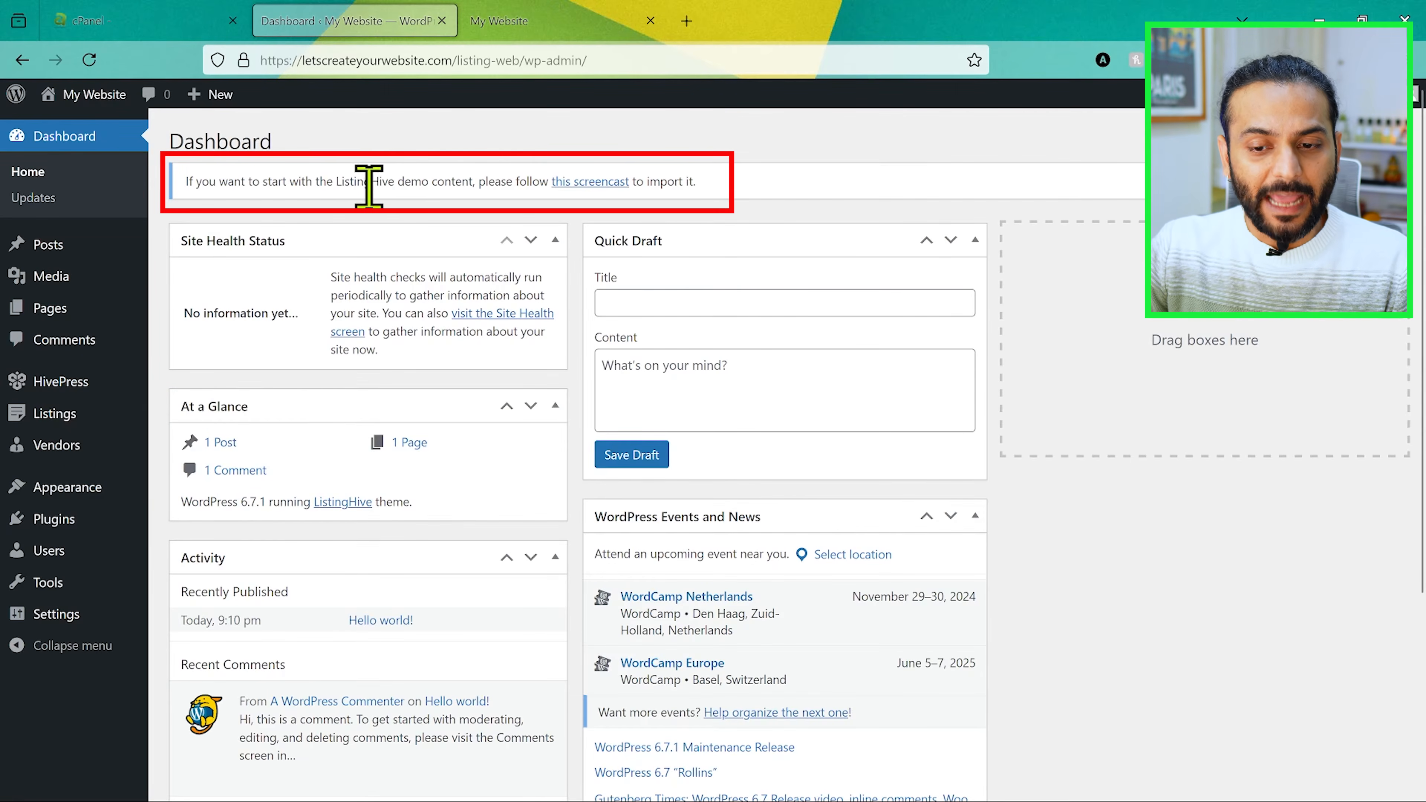
Step: Open the linked guide on importing ListingHive demo content, read it and download the demo content files
click(590, 183)
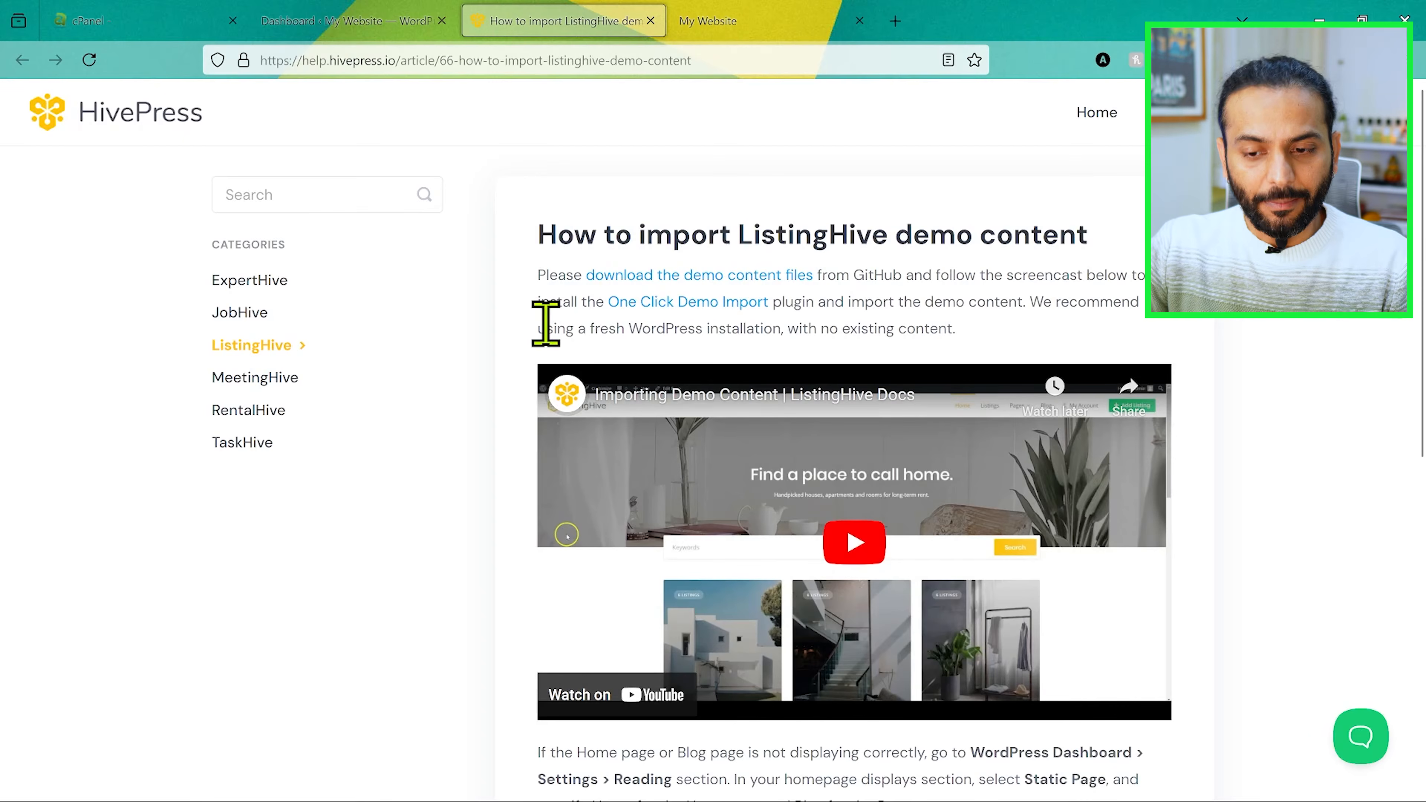
scroll(904, 273, down, 1)
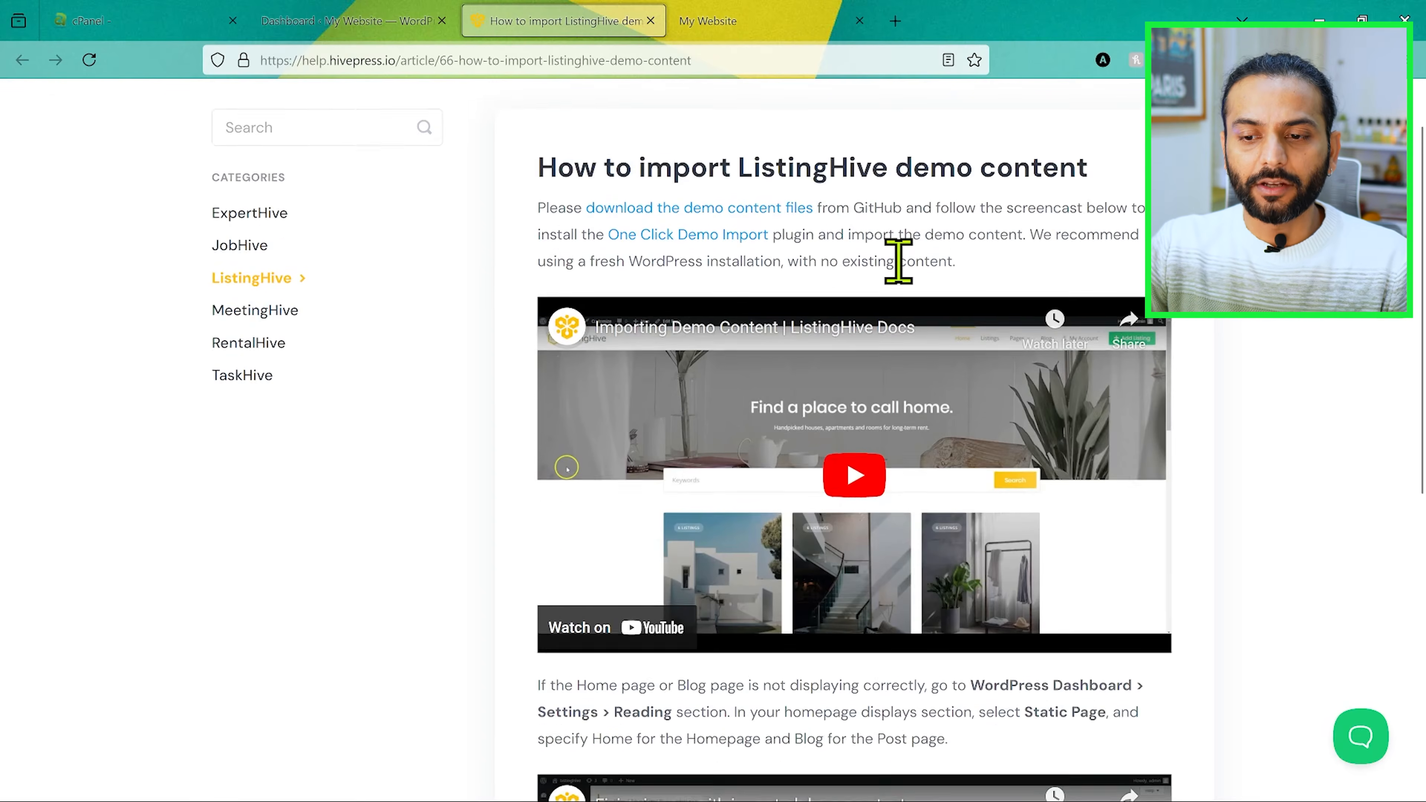
scroll(904, 270, up, 1)
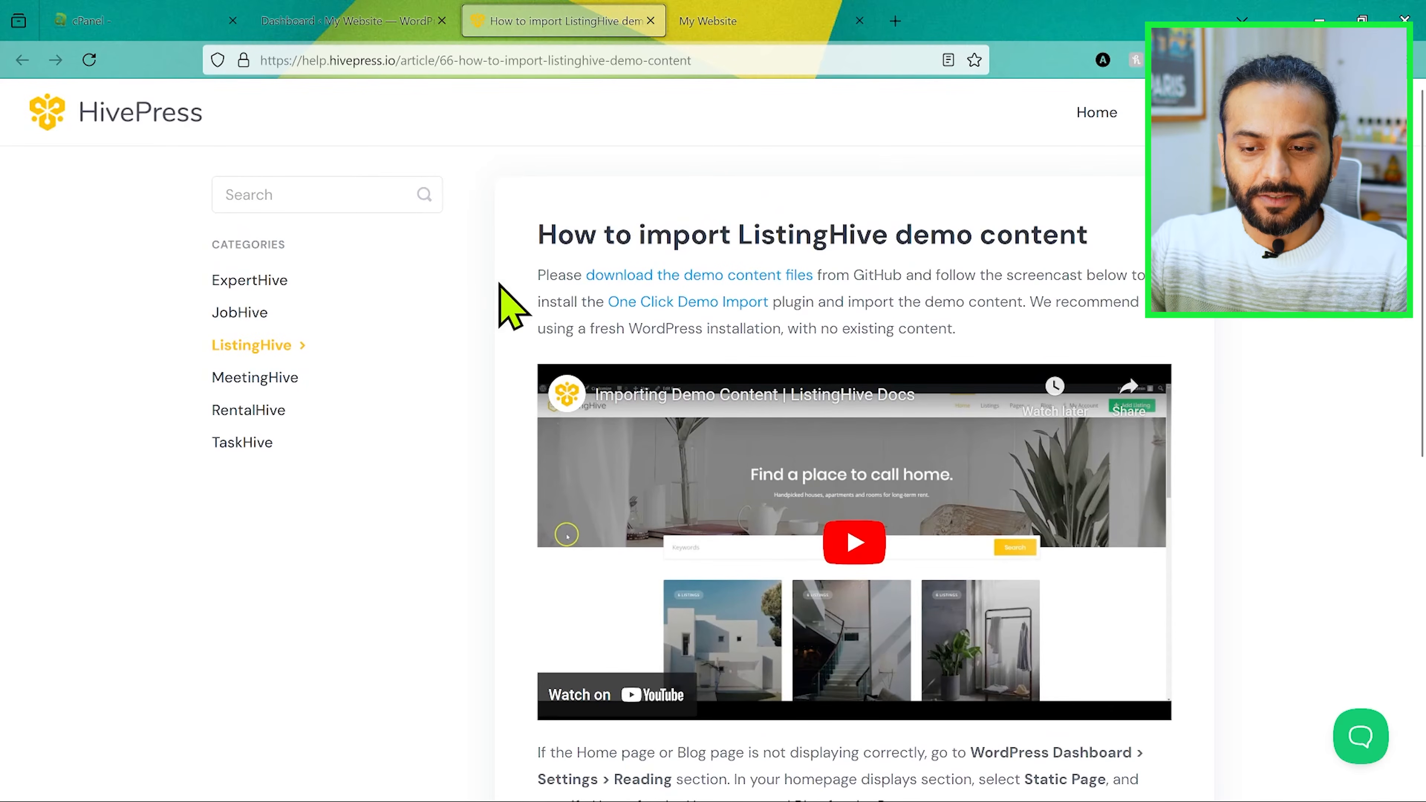
click(707, 277)
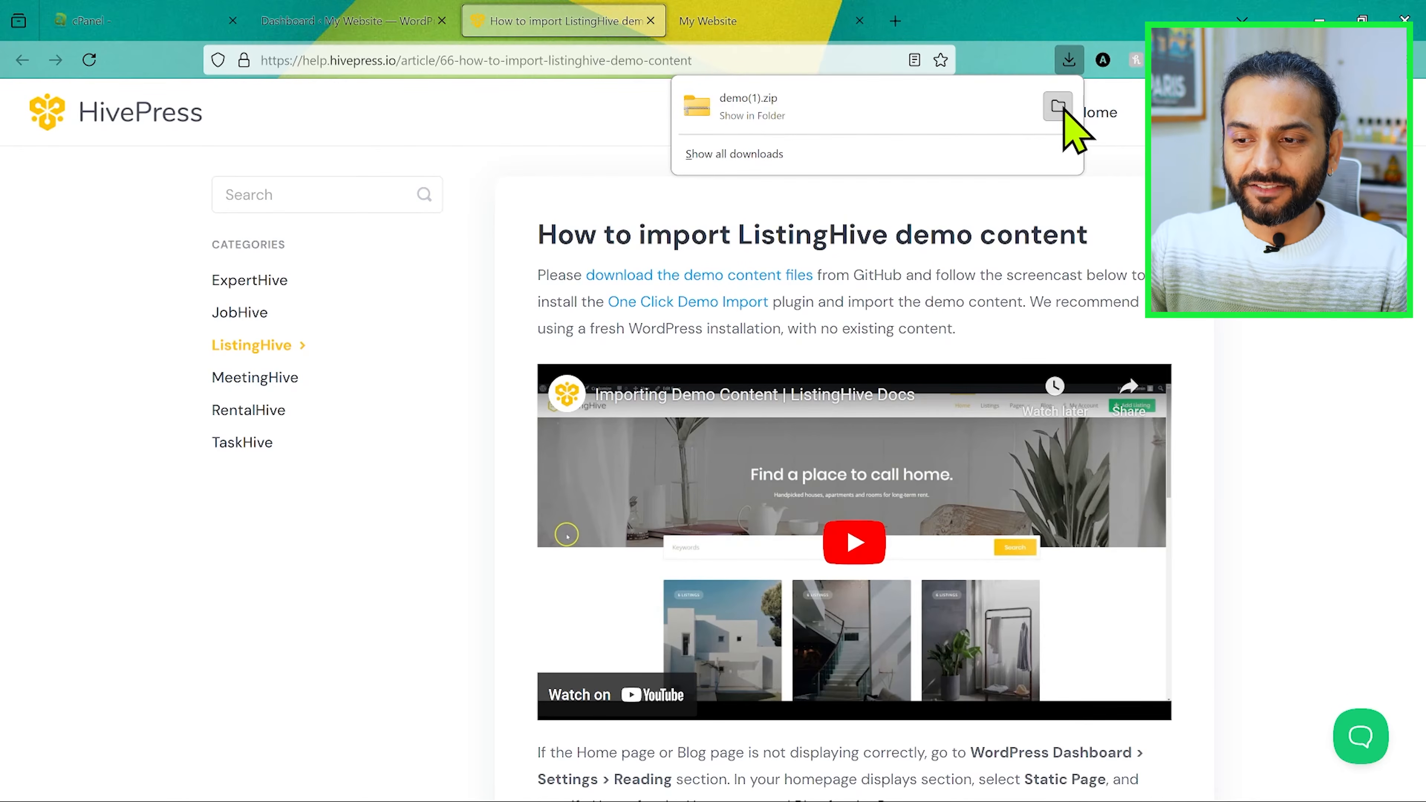
Step: Locate the downloaded demo(1).zip, extract it in Downloads and open the extracted demo folder
click(1059, 107)
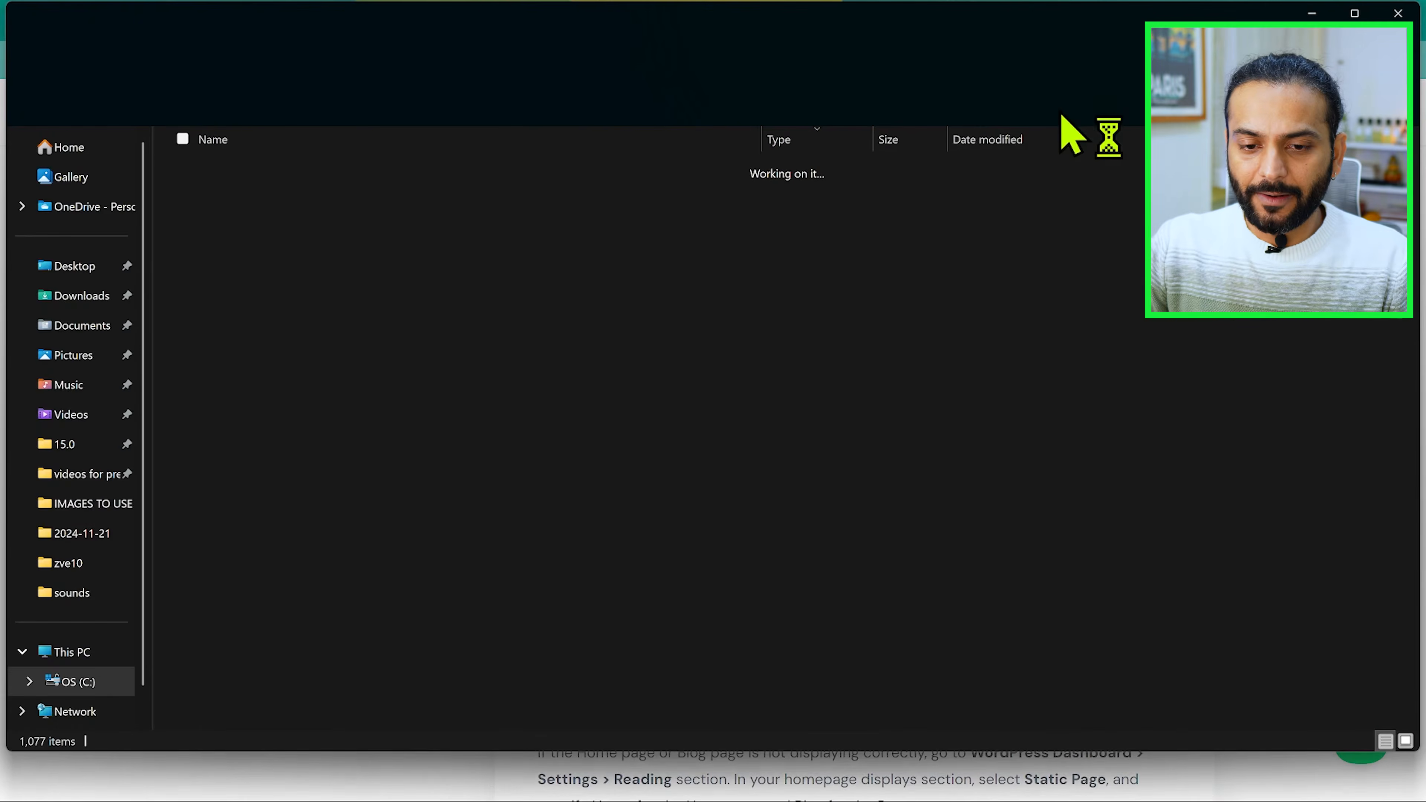
click(881, 596)
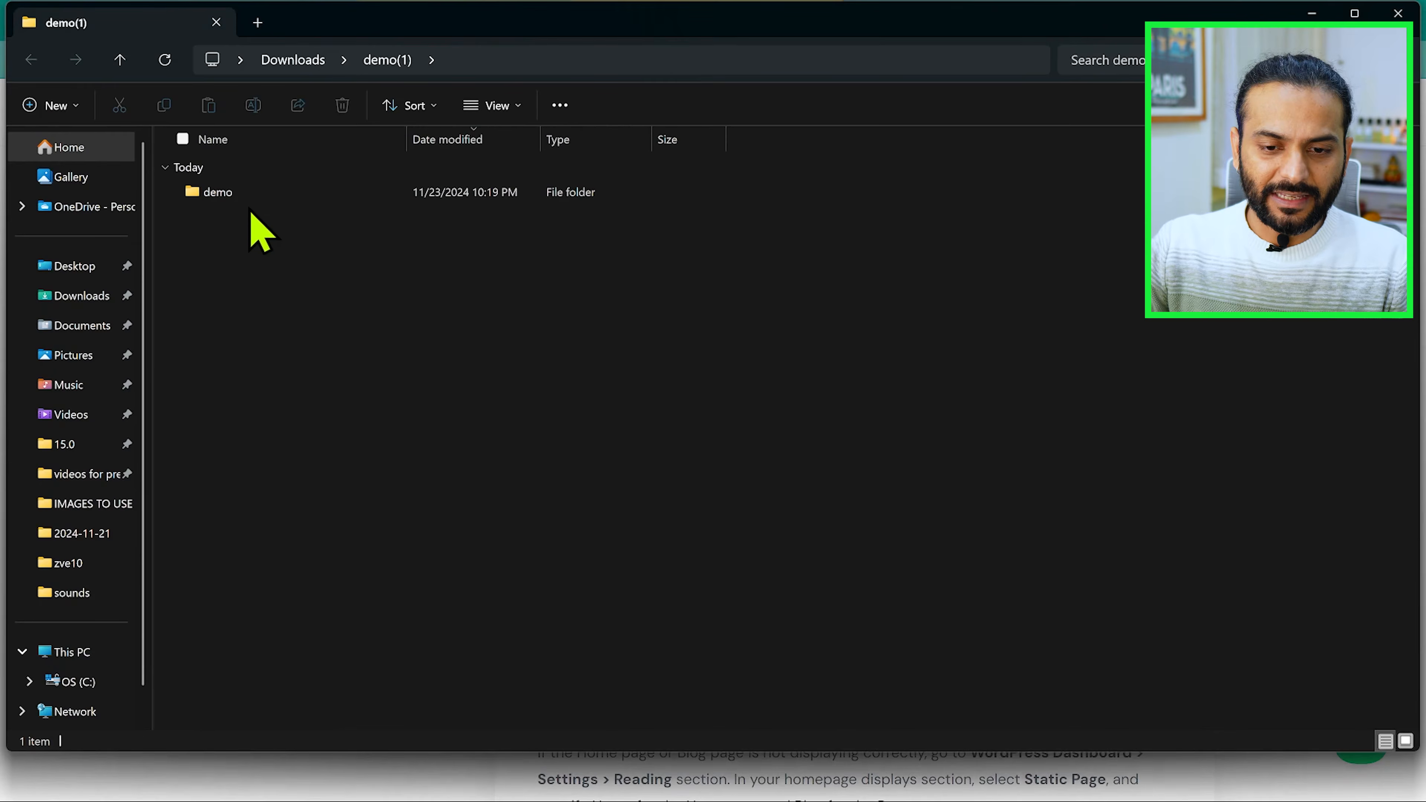
double_click(235, 194)
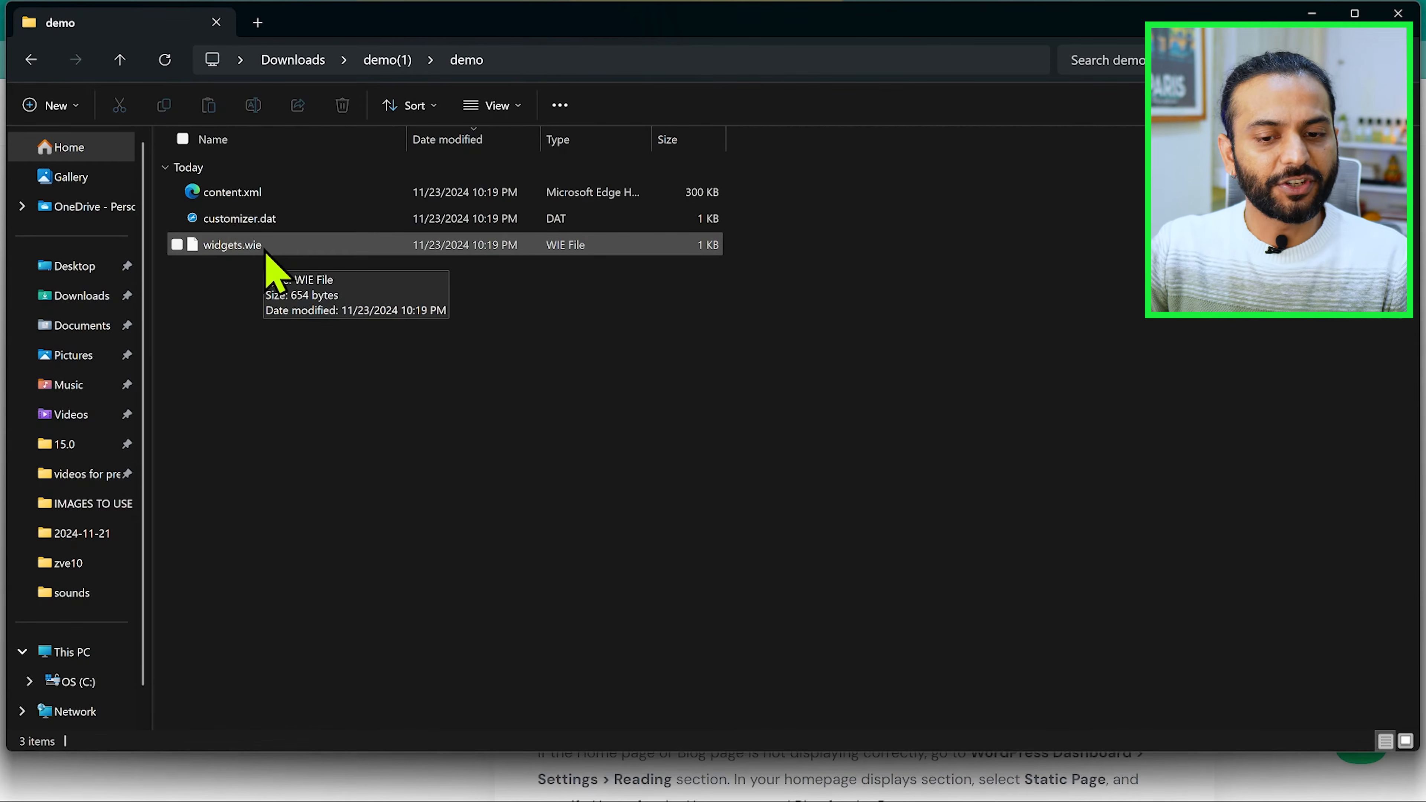
Step: Return to the WordPress dashboard, search the plugin directory for "one click demo", then install and activate One Click Demo Import
key(alt+Tab)
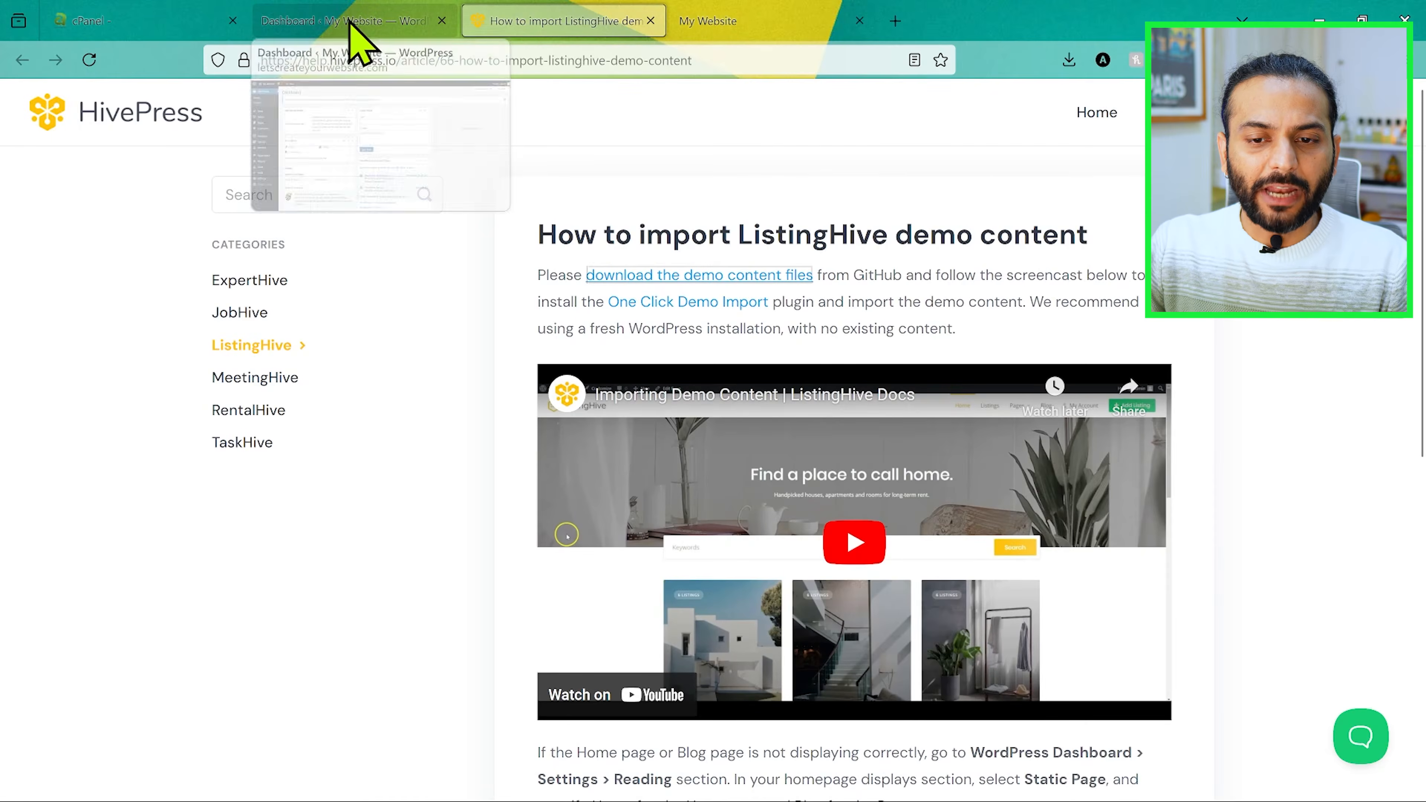
click(349, 22)
mouse_move(92, 526)
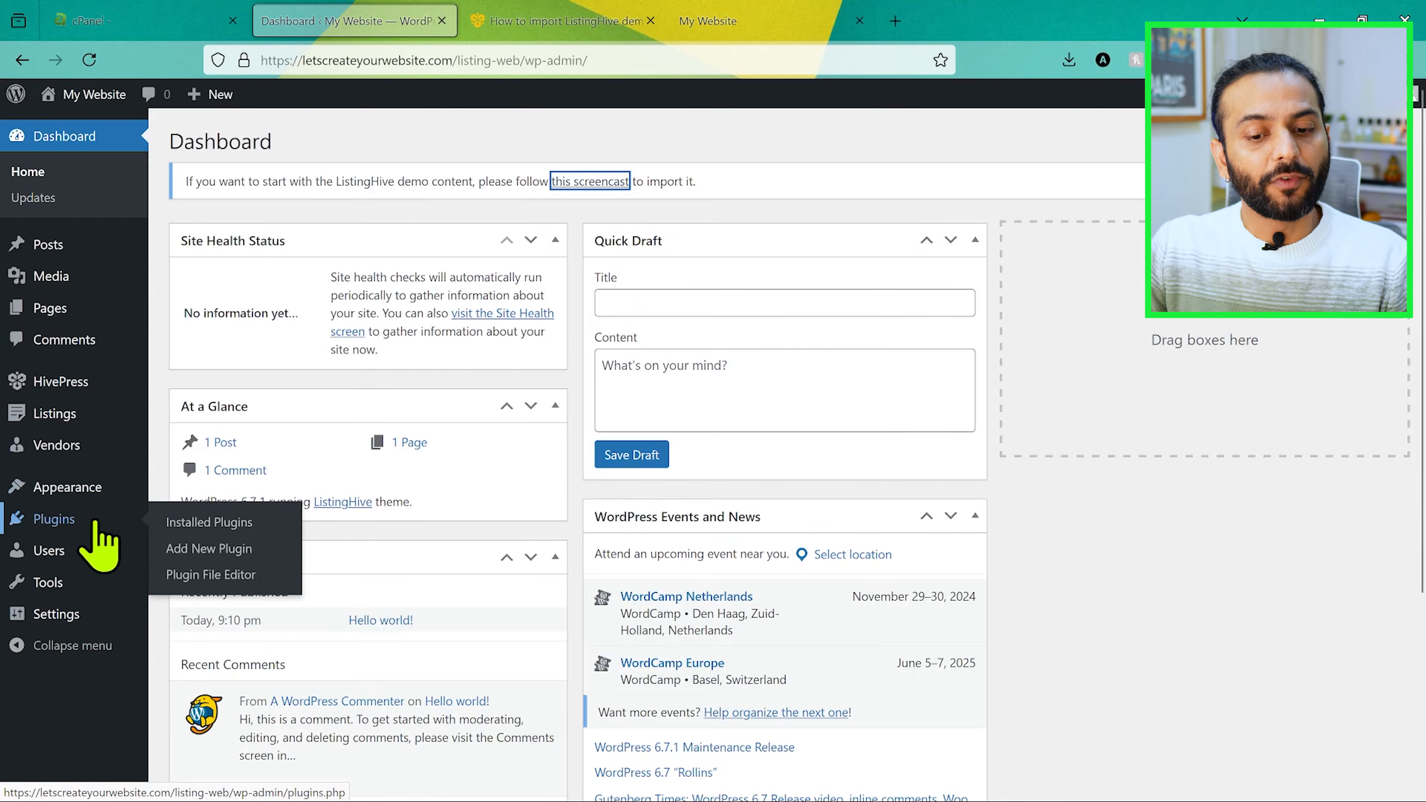
click(212, 549)
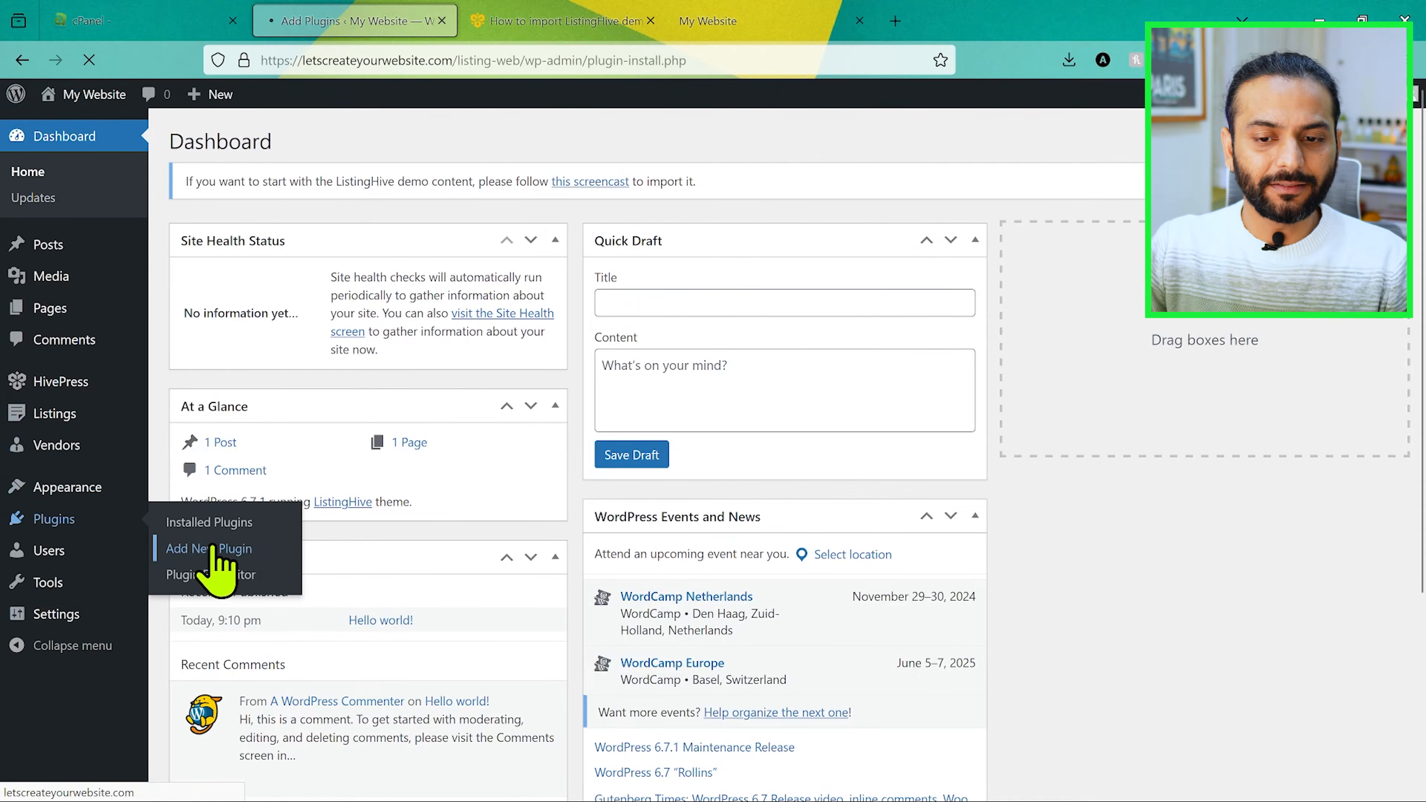
click(1083, 236)
text(one click demo)
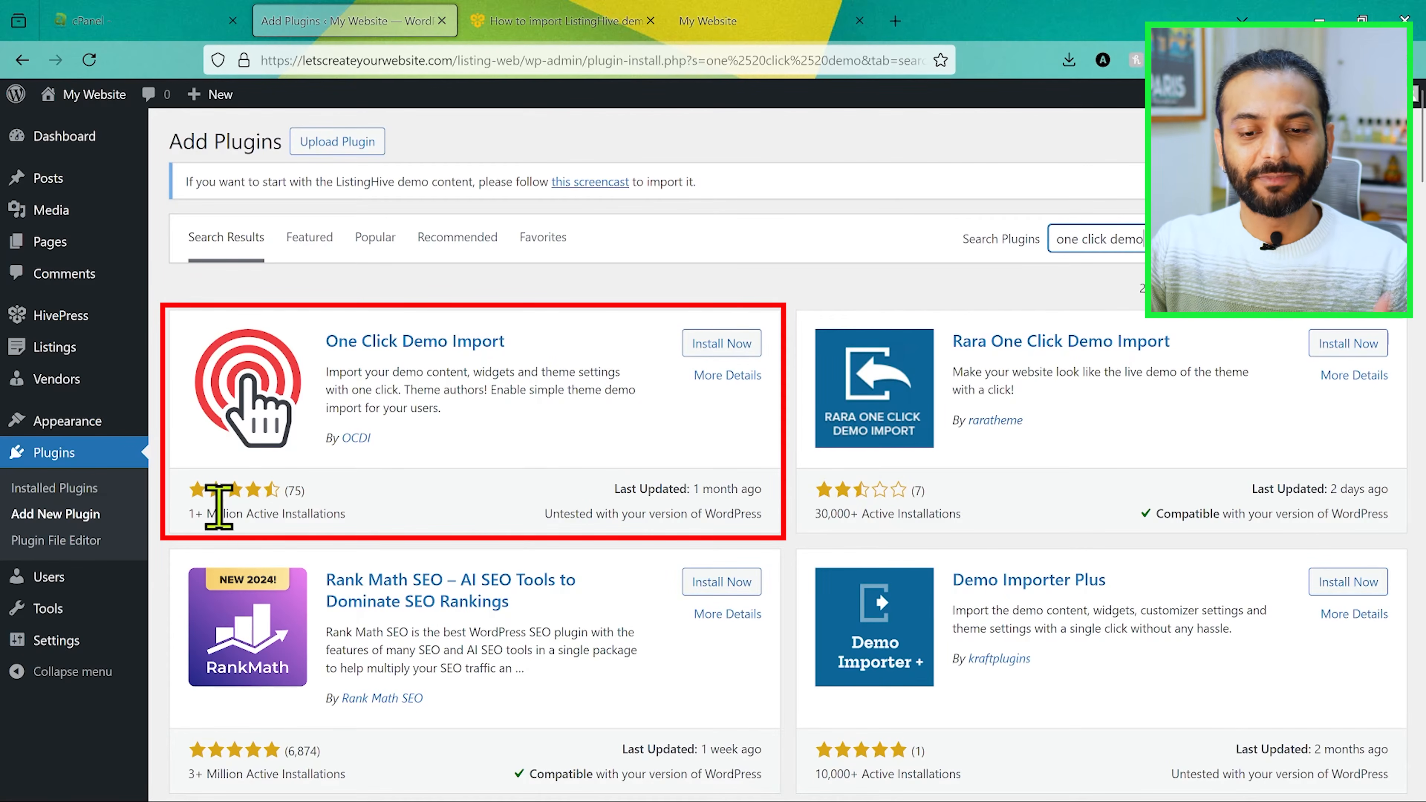
click(720, 346)
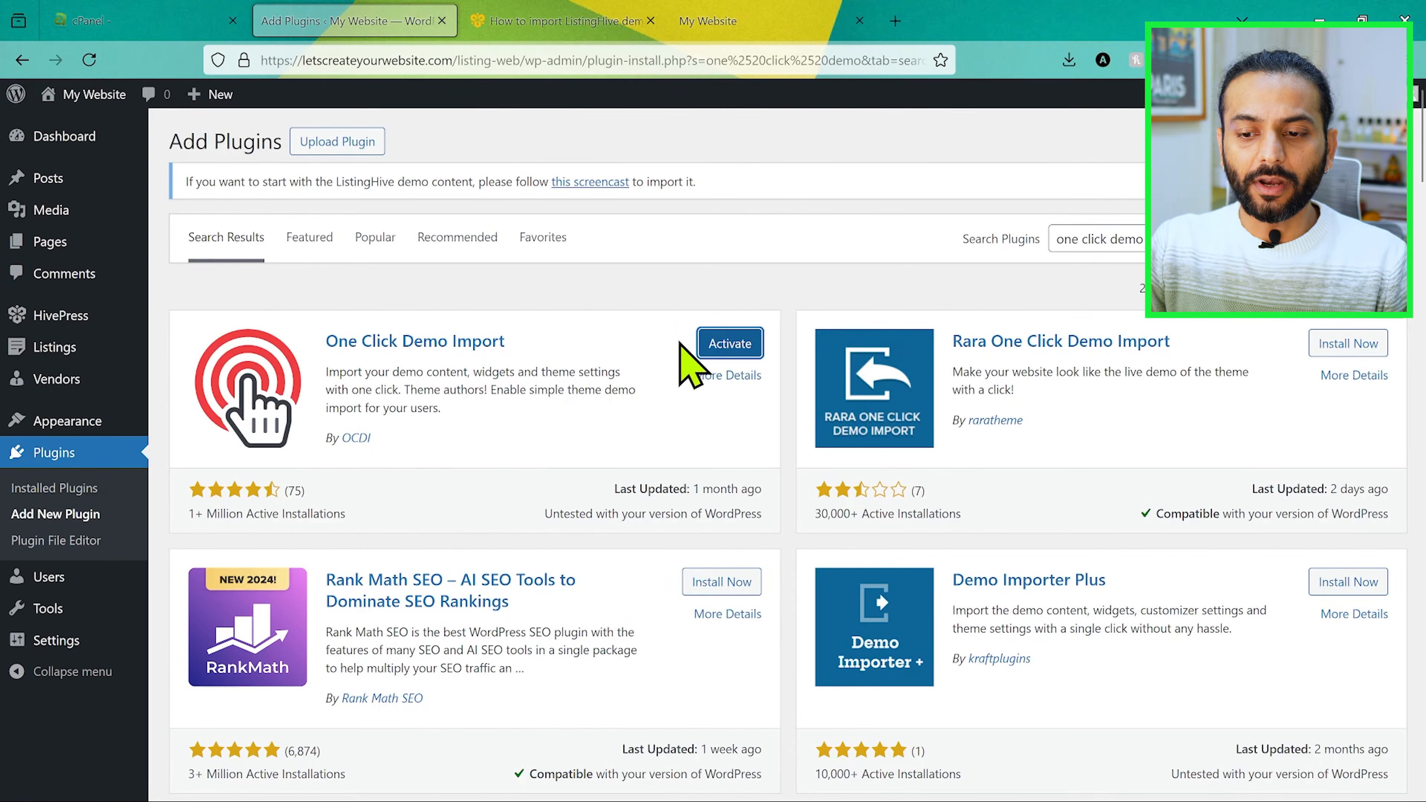
Step: Open Import Demo Data for the theme and choose content.xml as the Import Content file in Manual Demo File Import
mouse_move(99, 420)
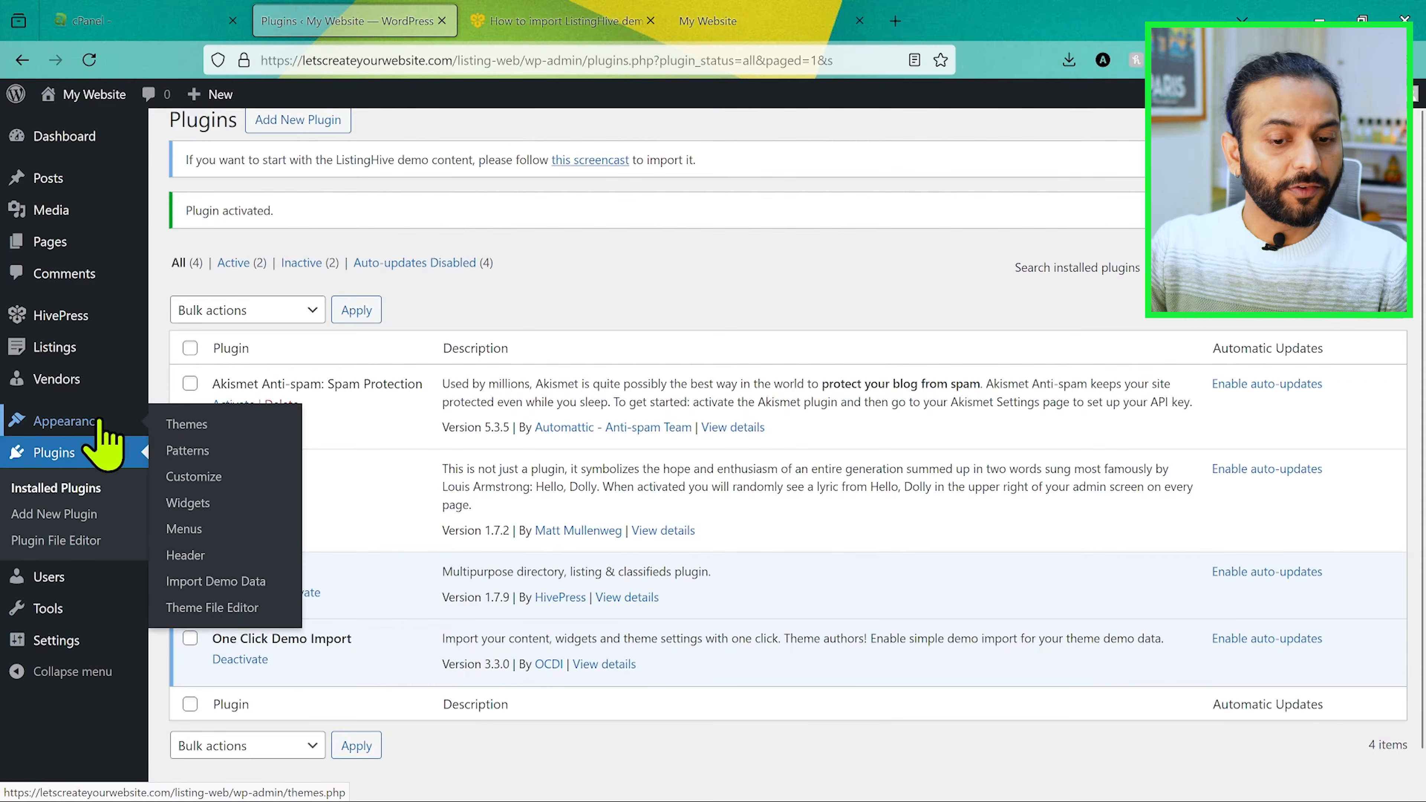
click(228, 585)
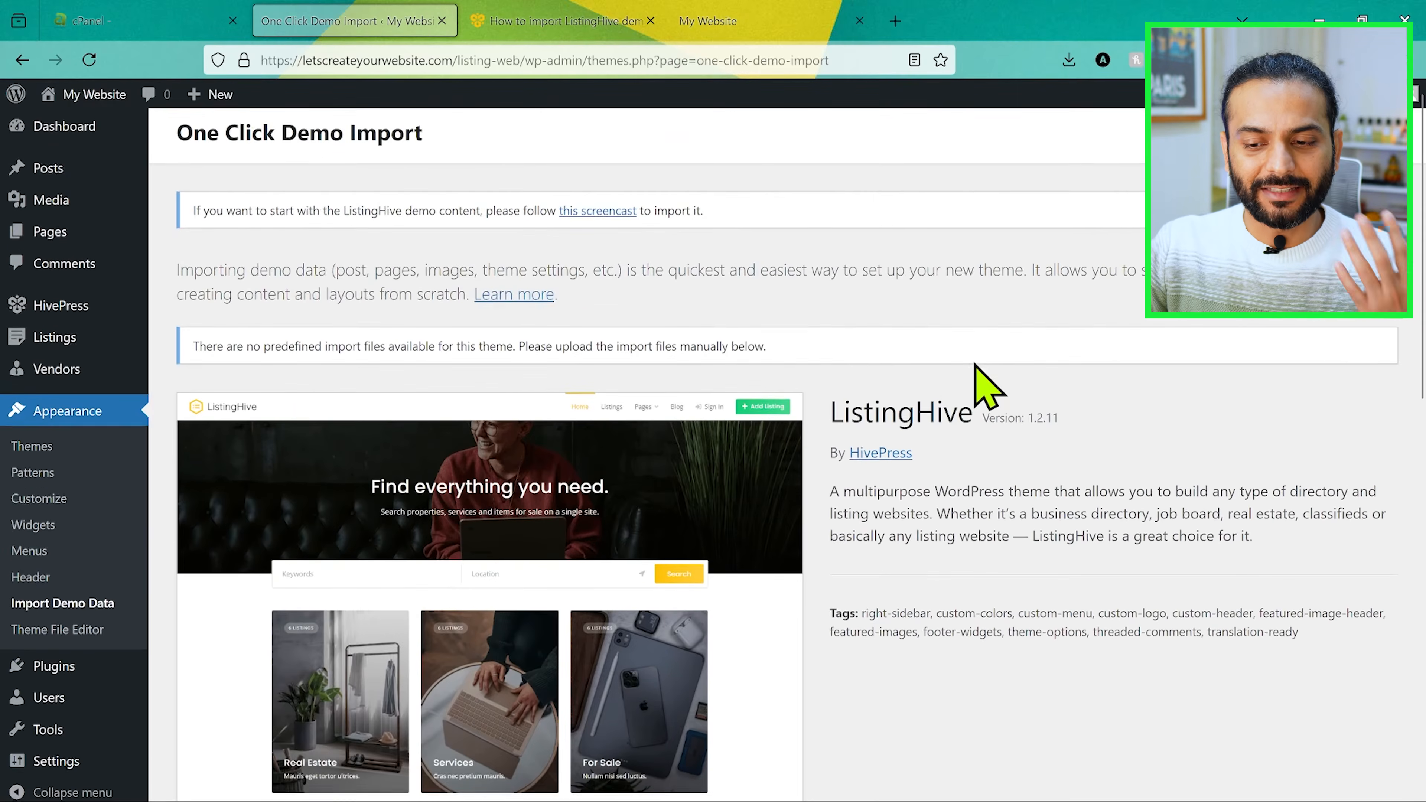
scroll(987, 388, down, 10)
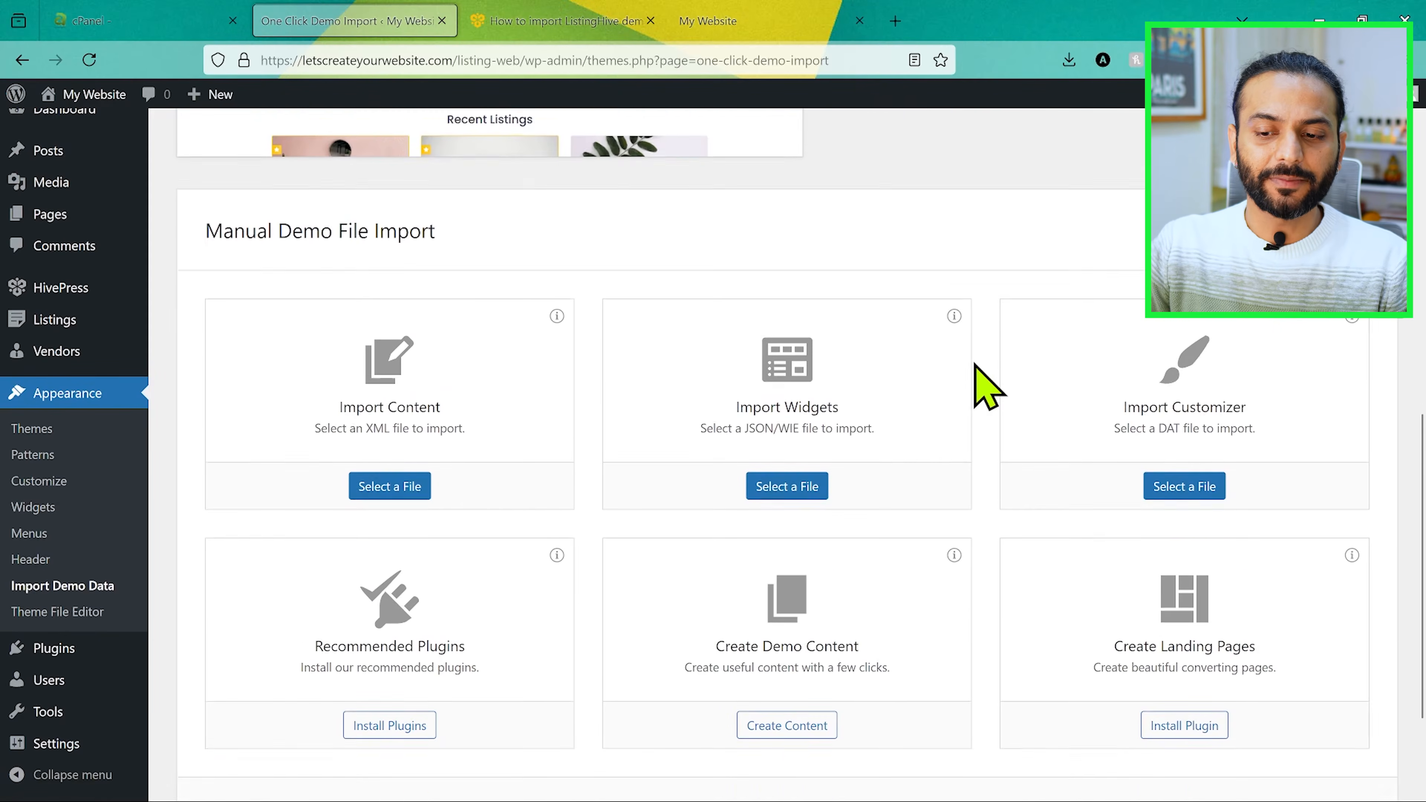
scroll(974, 364, down, 1)
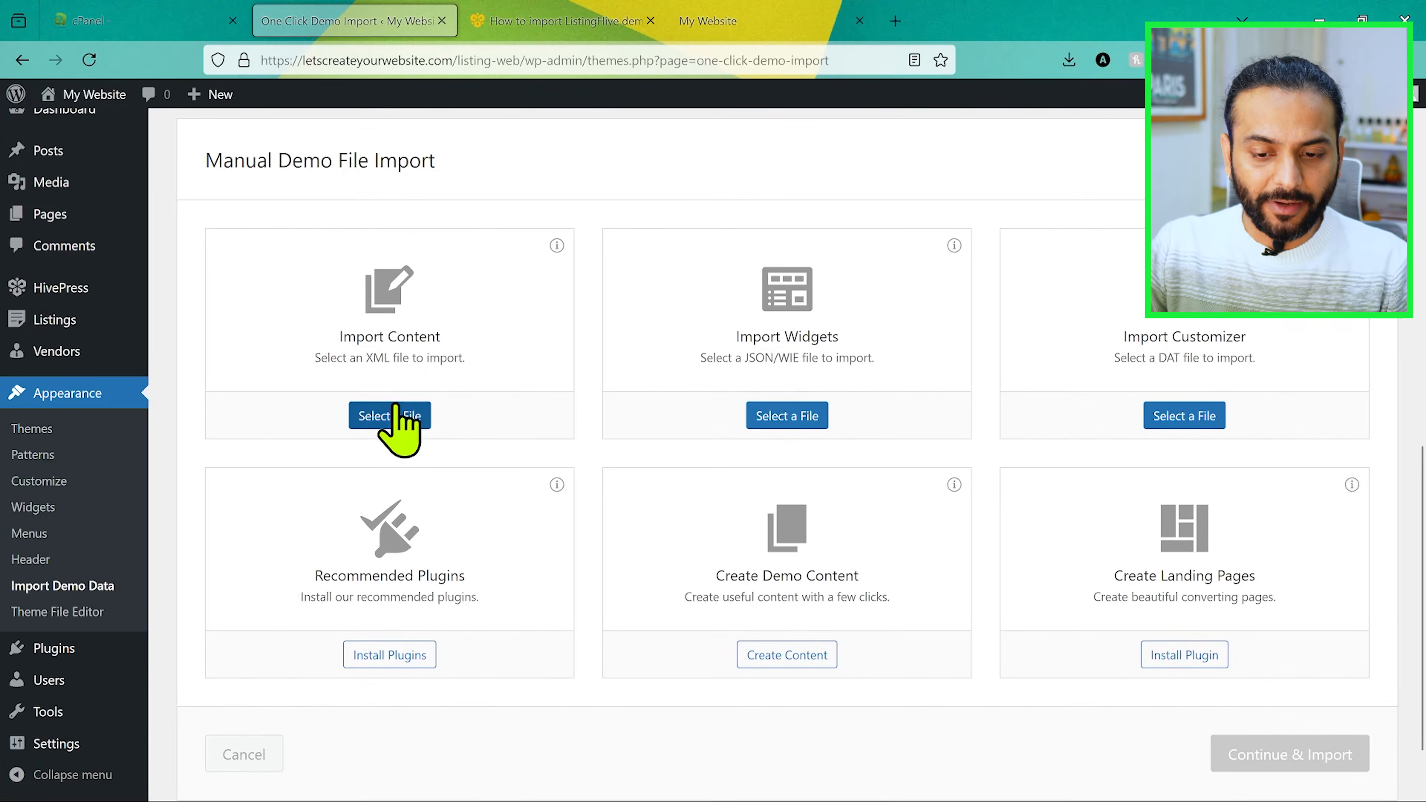
click(387, 416)
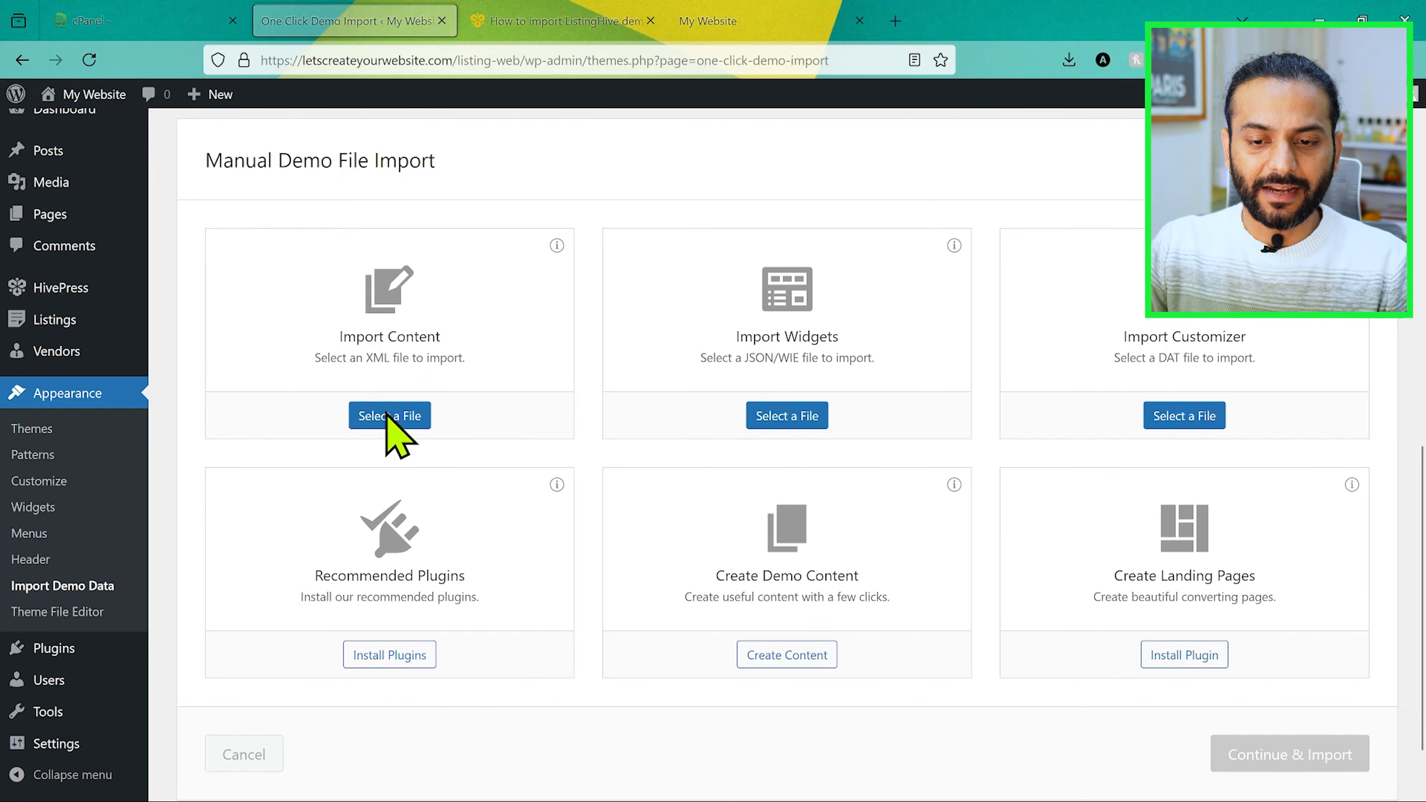
double_click(236, 169)
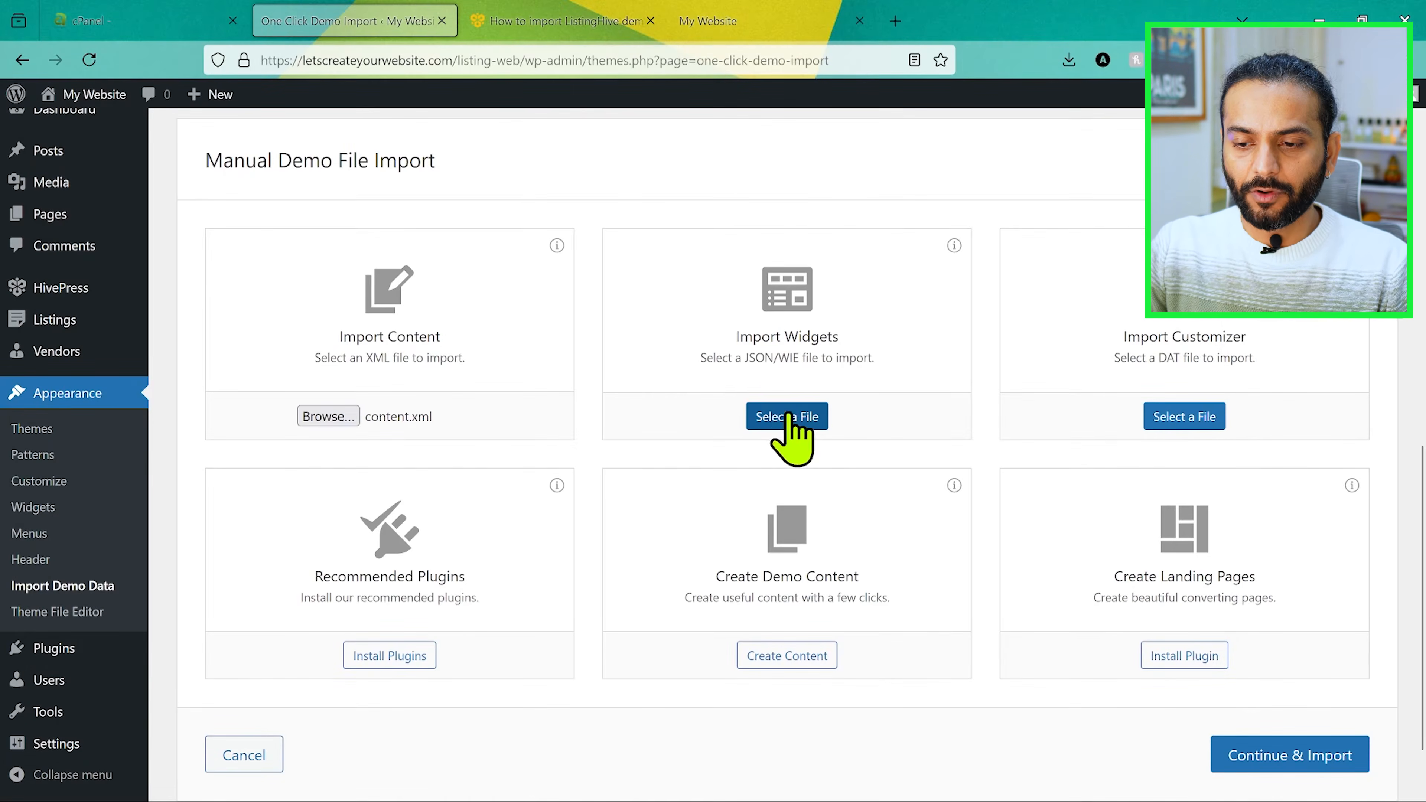
Step: Choose widgets.wie from the demo folder as the Import Widgets file
click(791, 416)
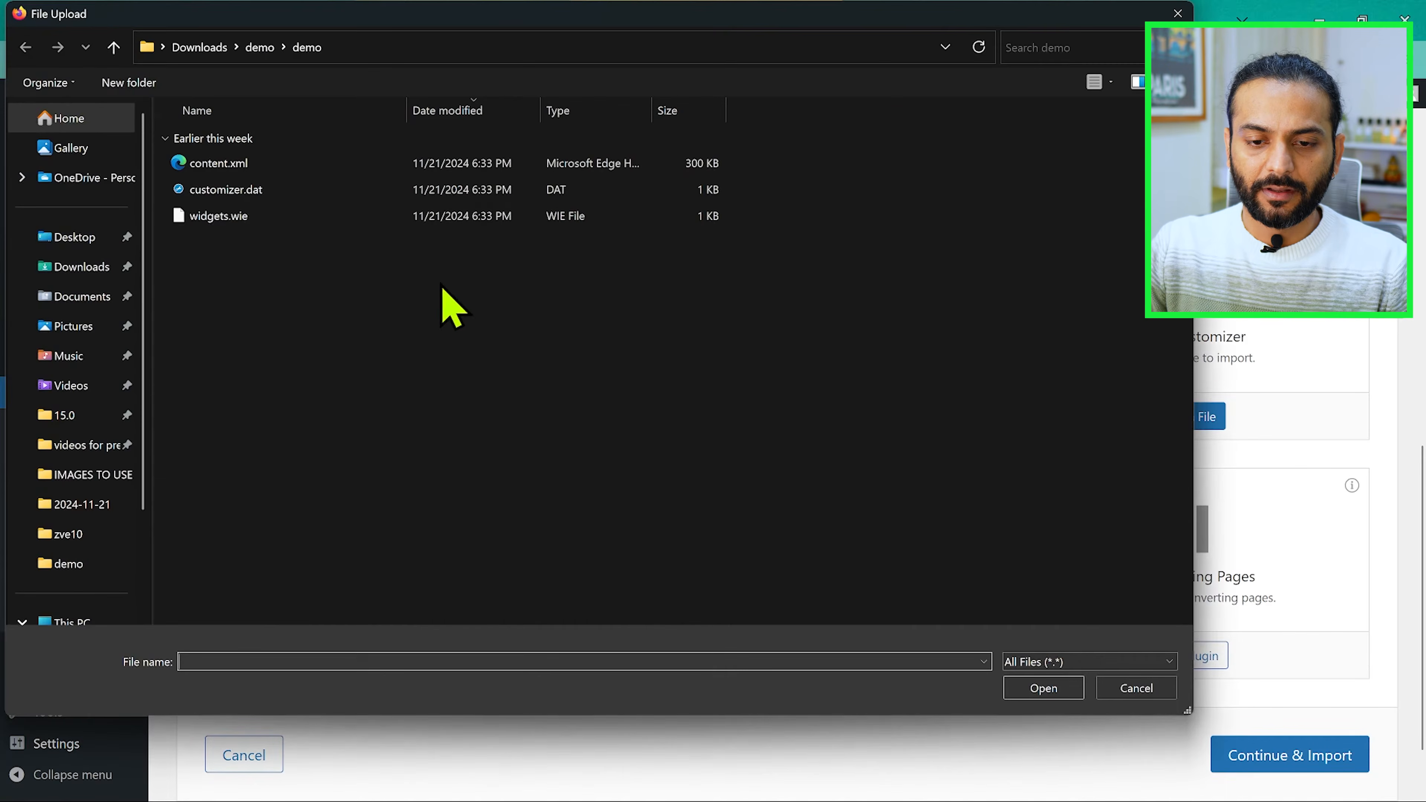
click(261, 218)
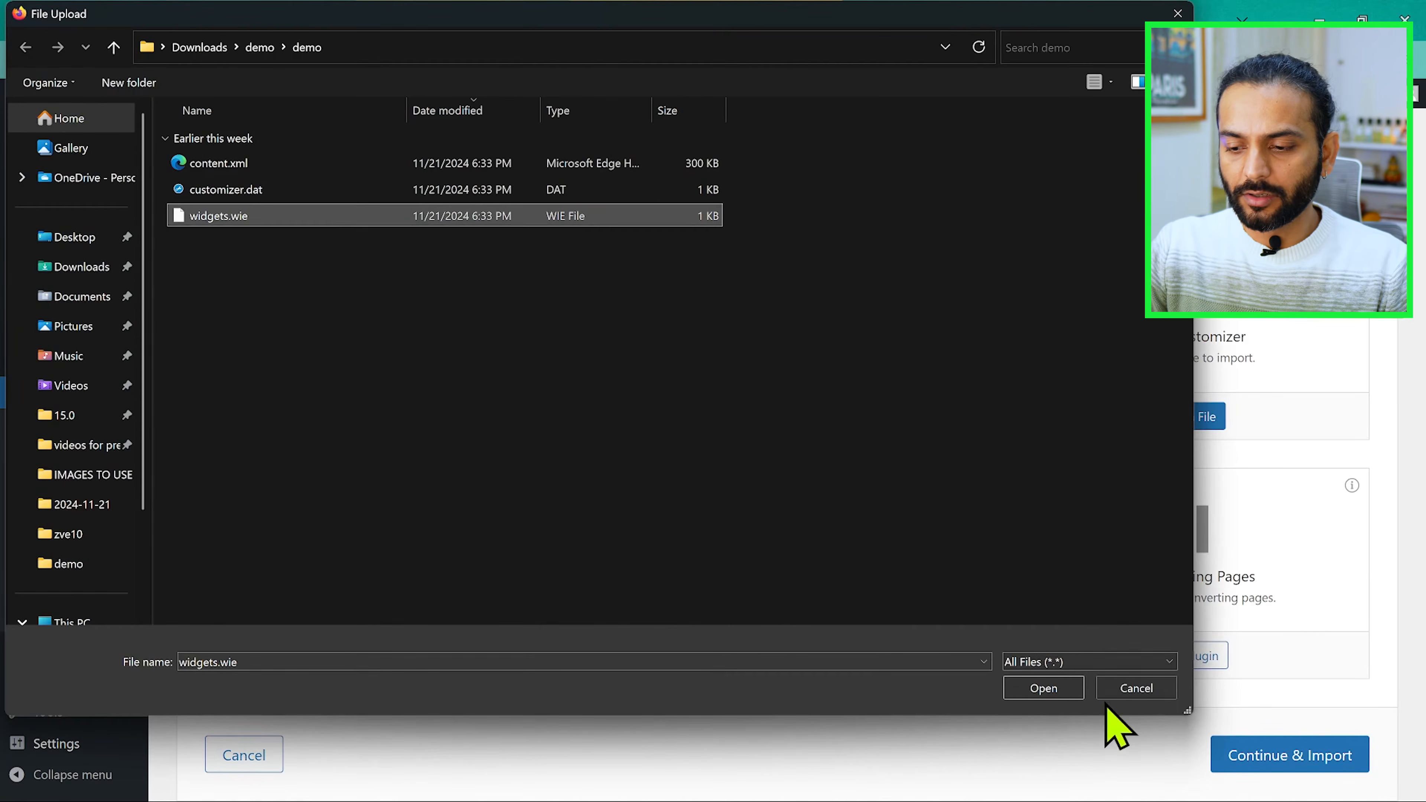
click(1060, 694)
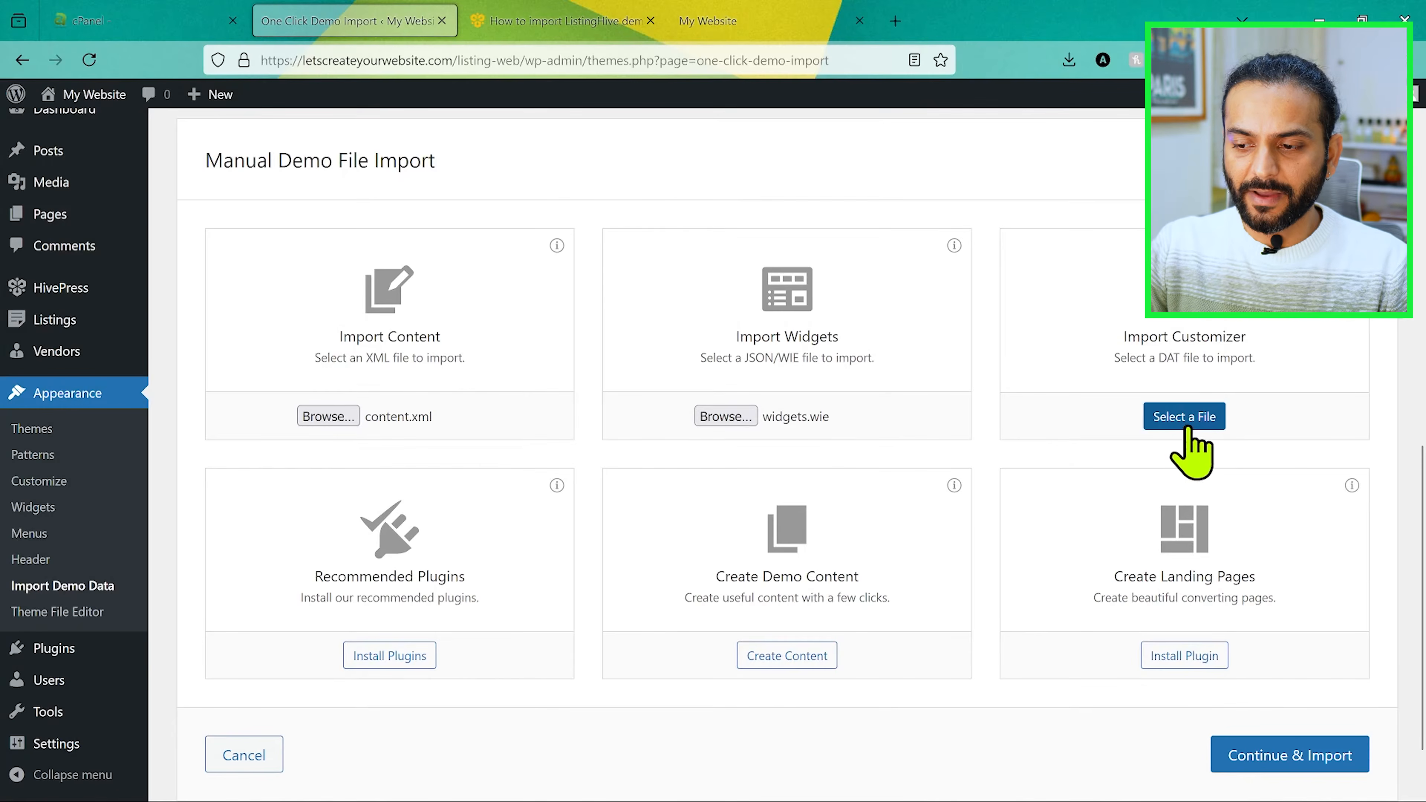
Step: Choose customizer.dat as the Import Customizer file and run the demo import
click(1184, 417)
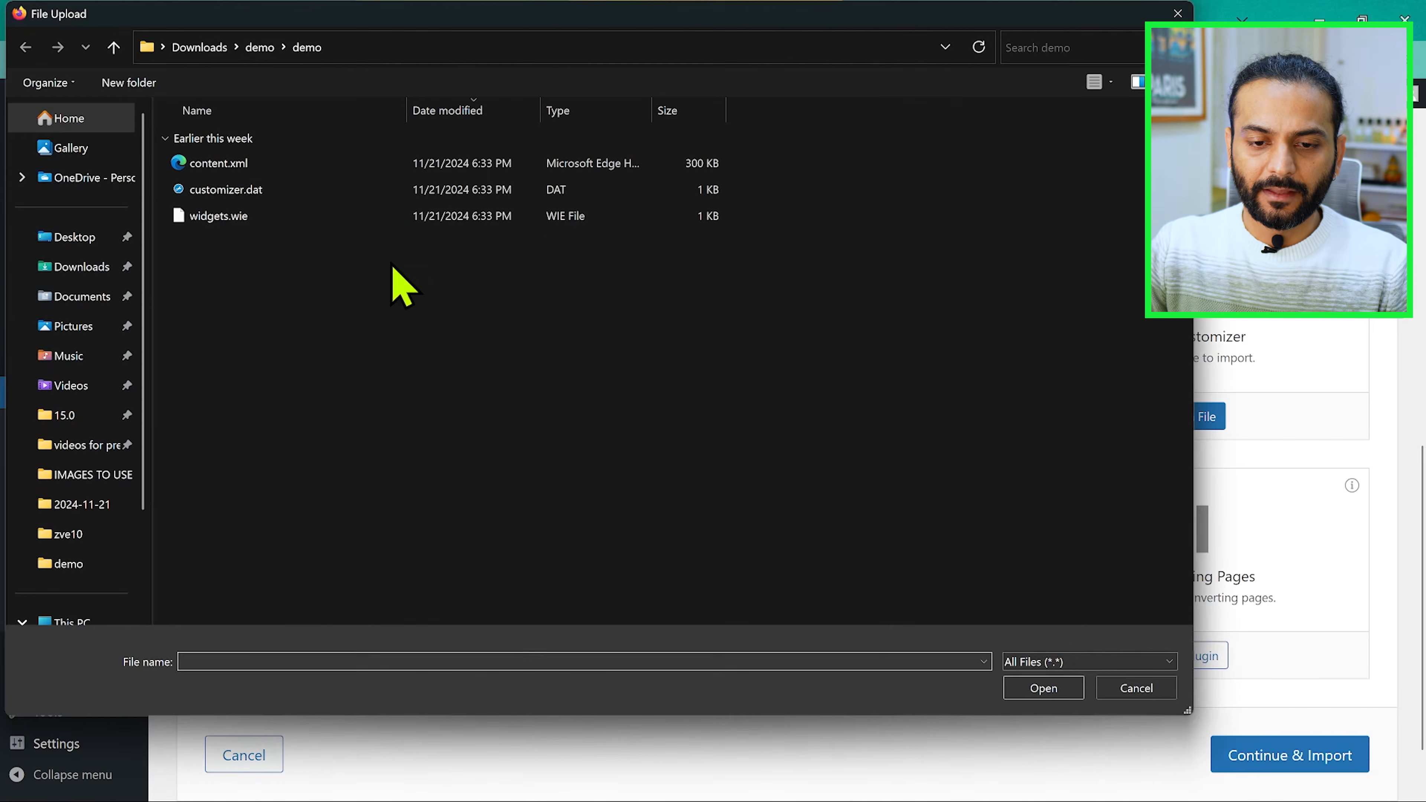
click(268, 194)
click(1028, 687)
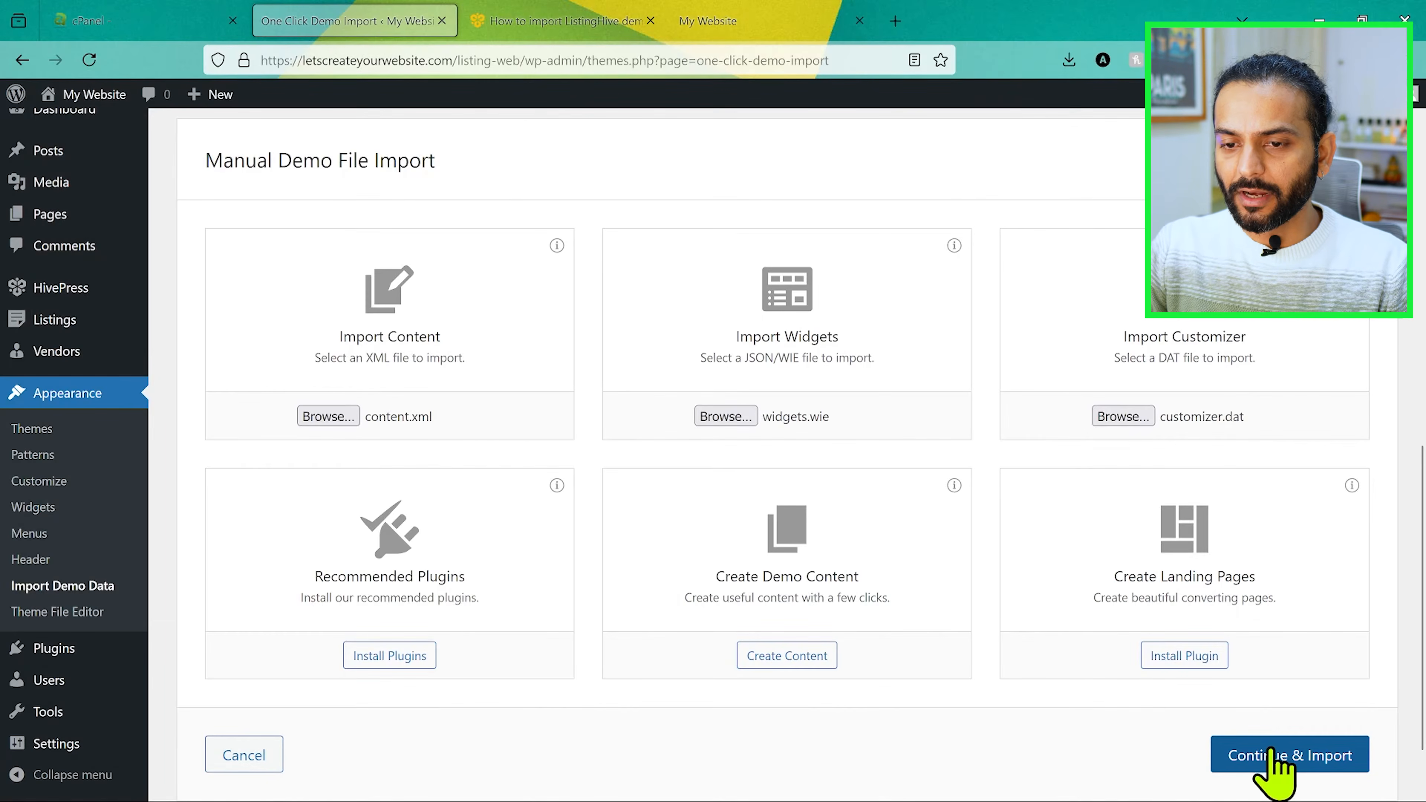
click(1275, 756)
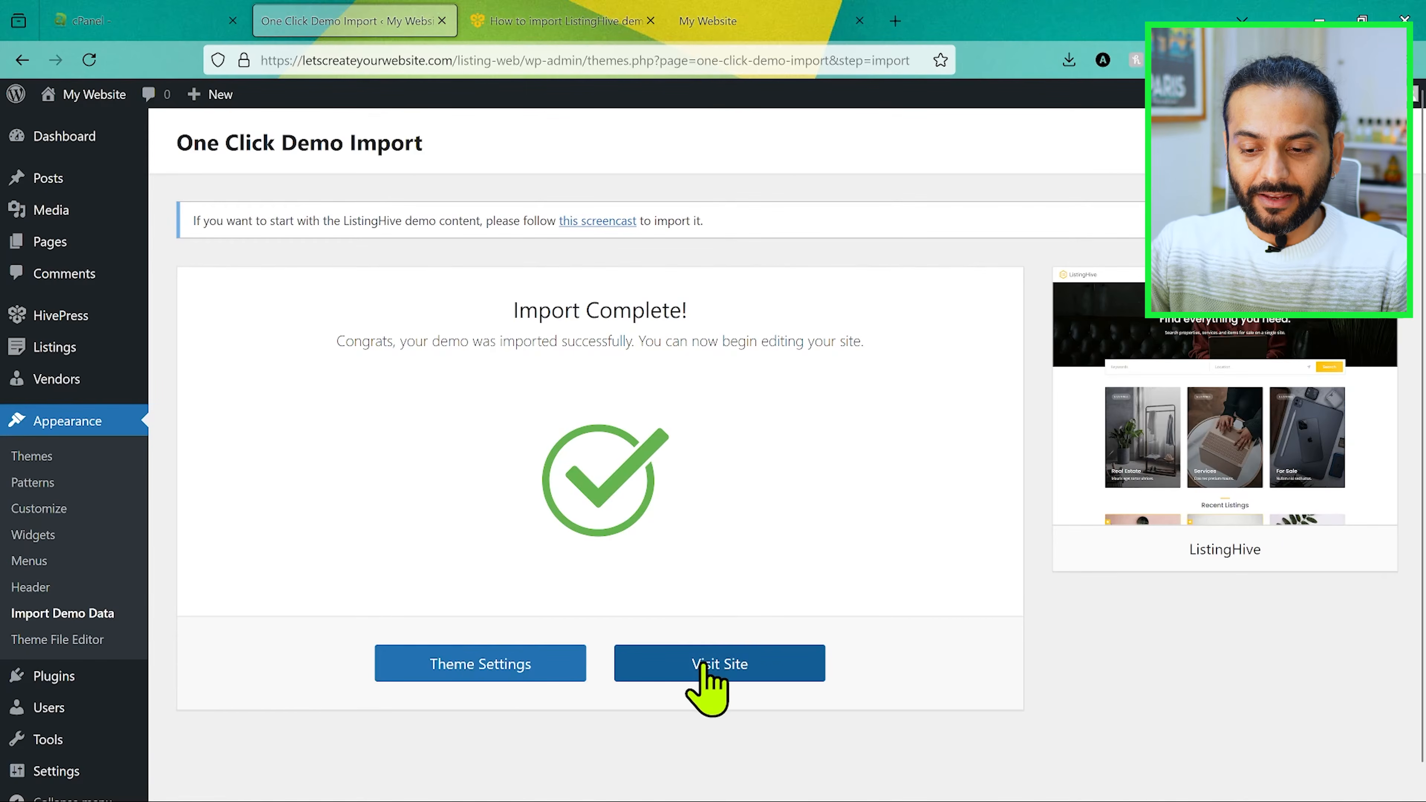
Step: Load letscreateyourwebsite.com/listing-web/ in a new browser tab and check the home page's header and navigation
click(721, 25)
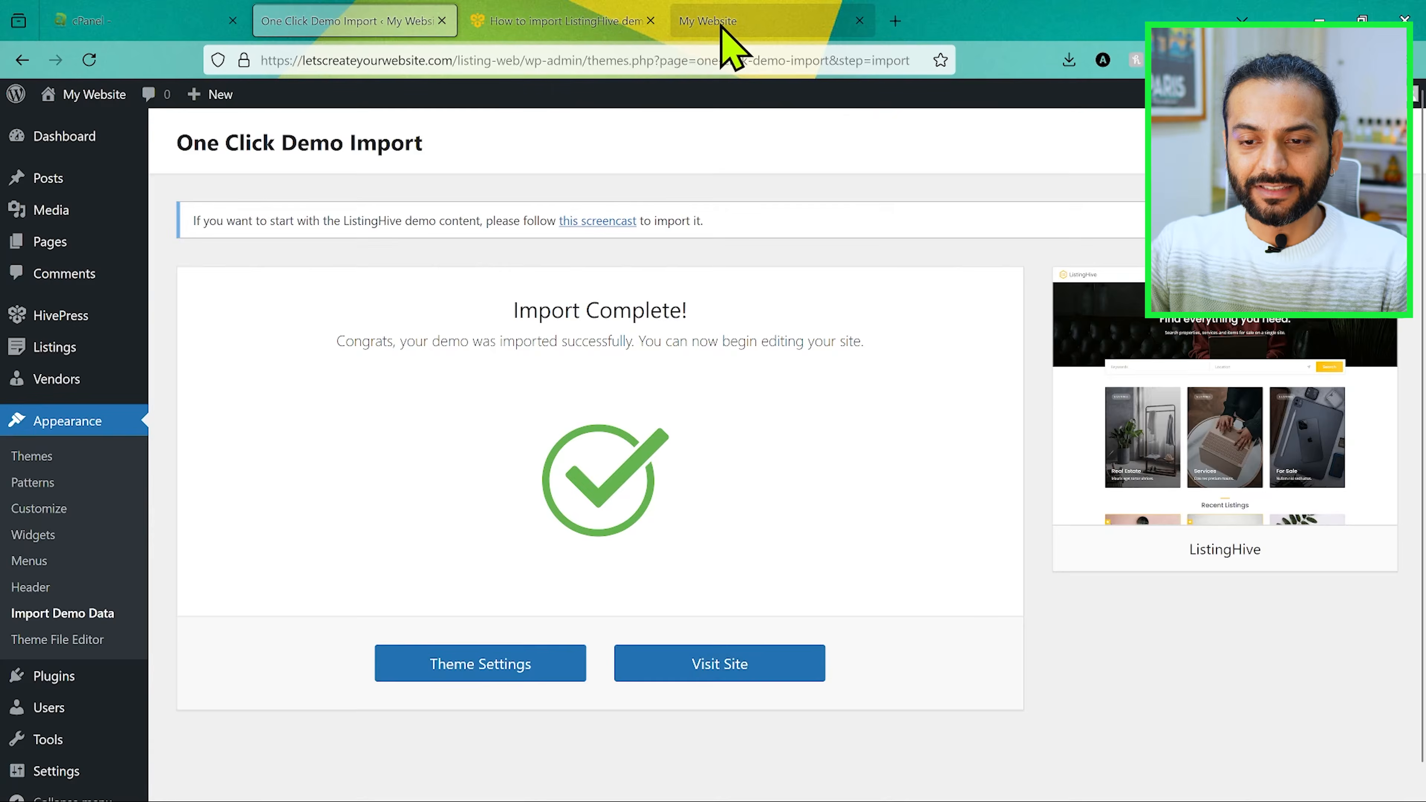
click(591, 56)
key(ctrl+c)
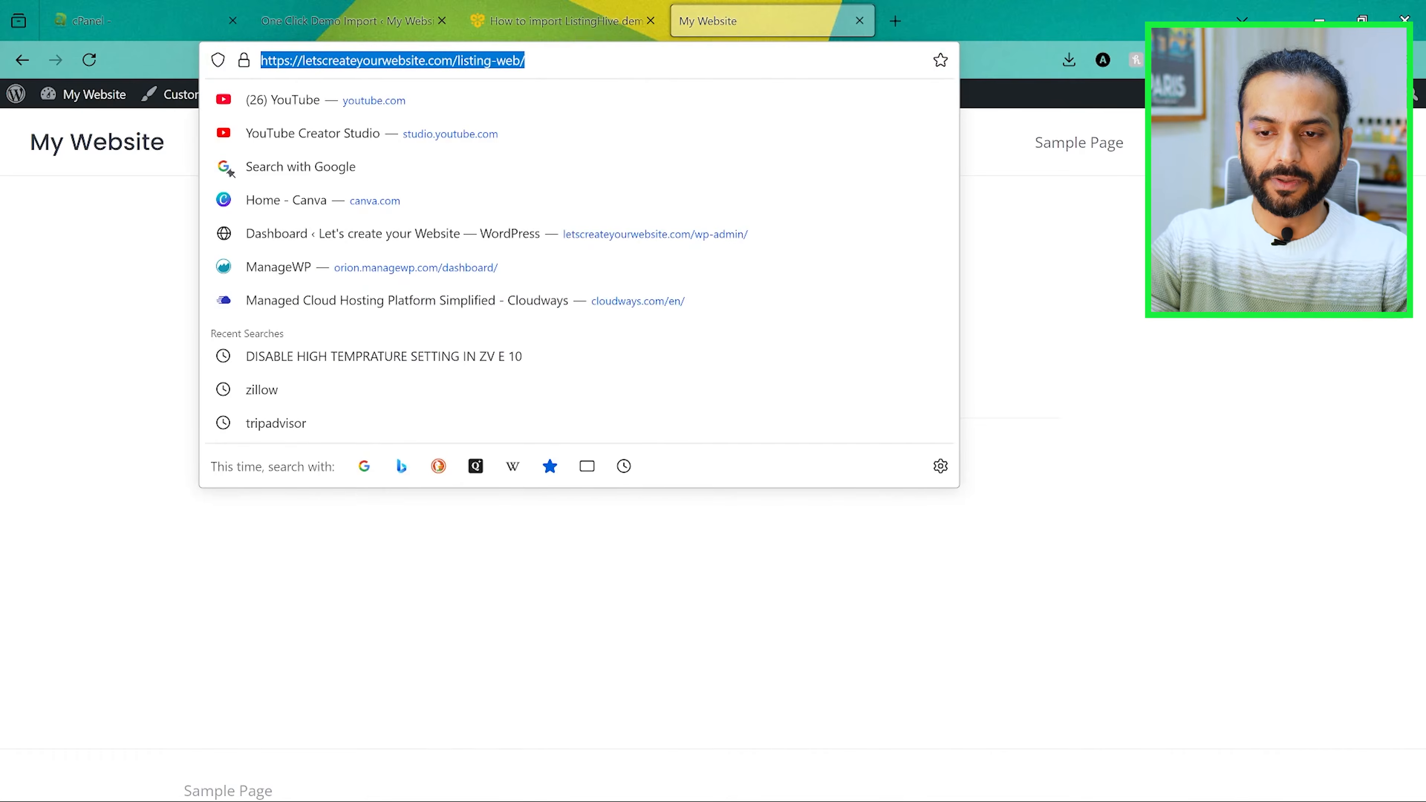
key(ctrl+t)
key(ctrl+v)
key(Return)
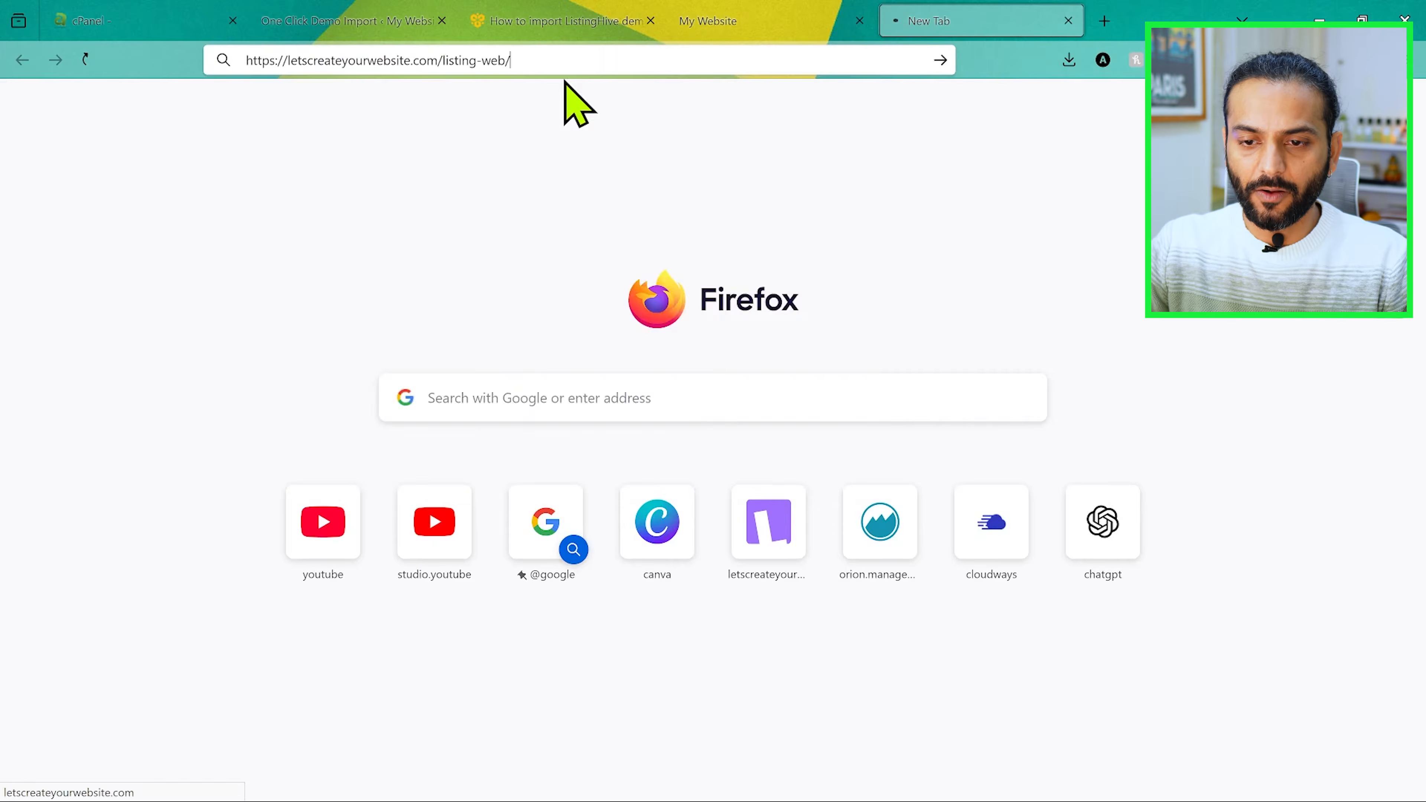
scroll(612, 404, down, 5)
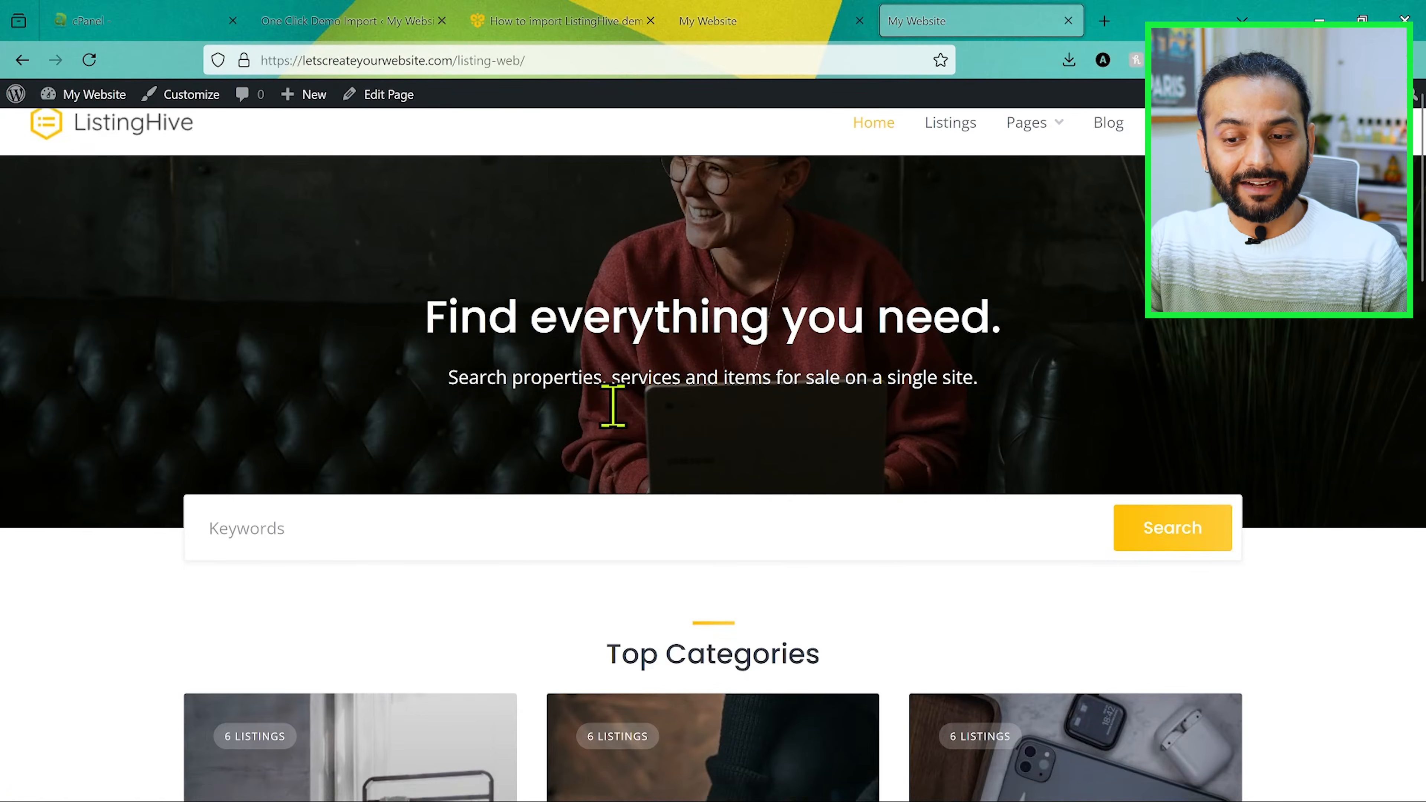
scroll(613, 410, up, 5)
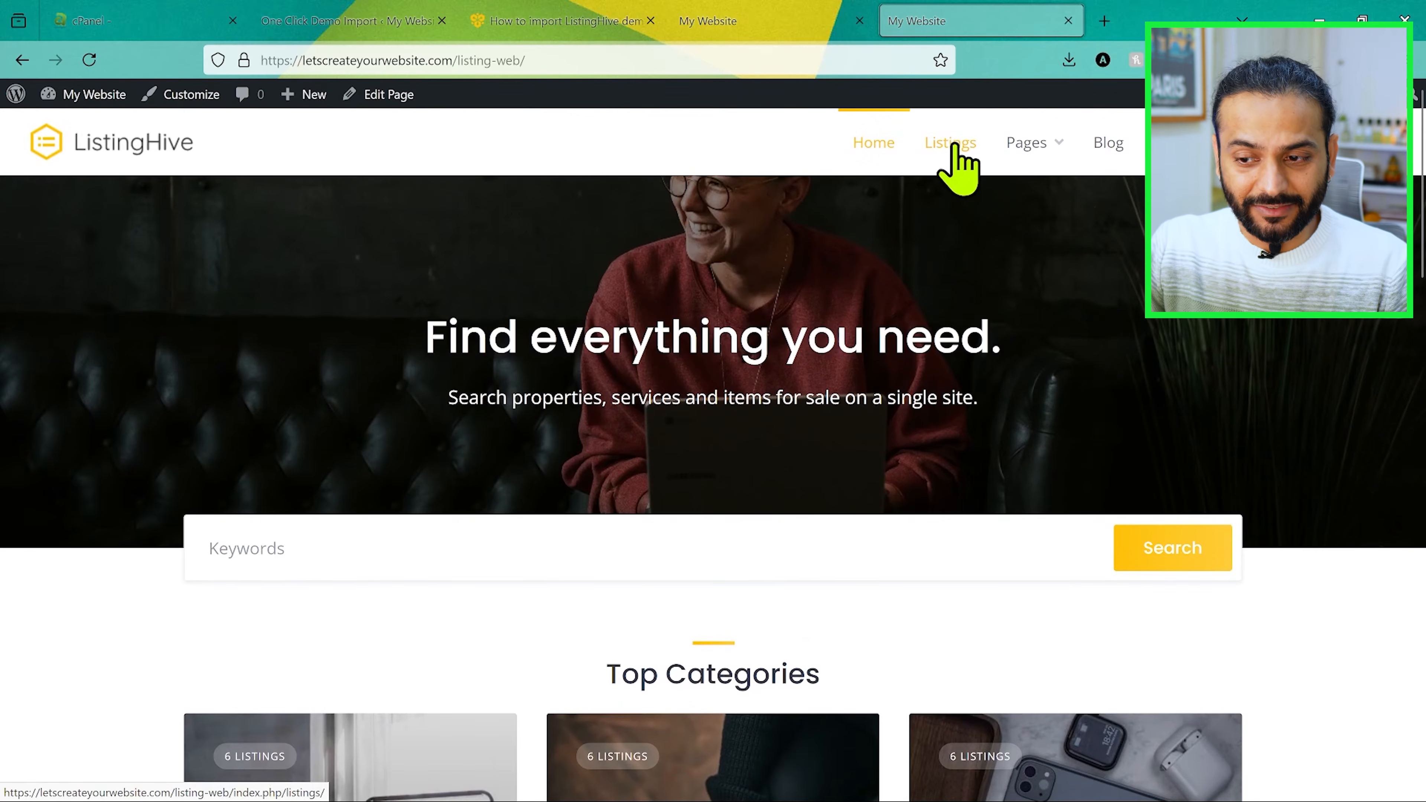
mouse_move(1050, 145)
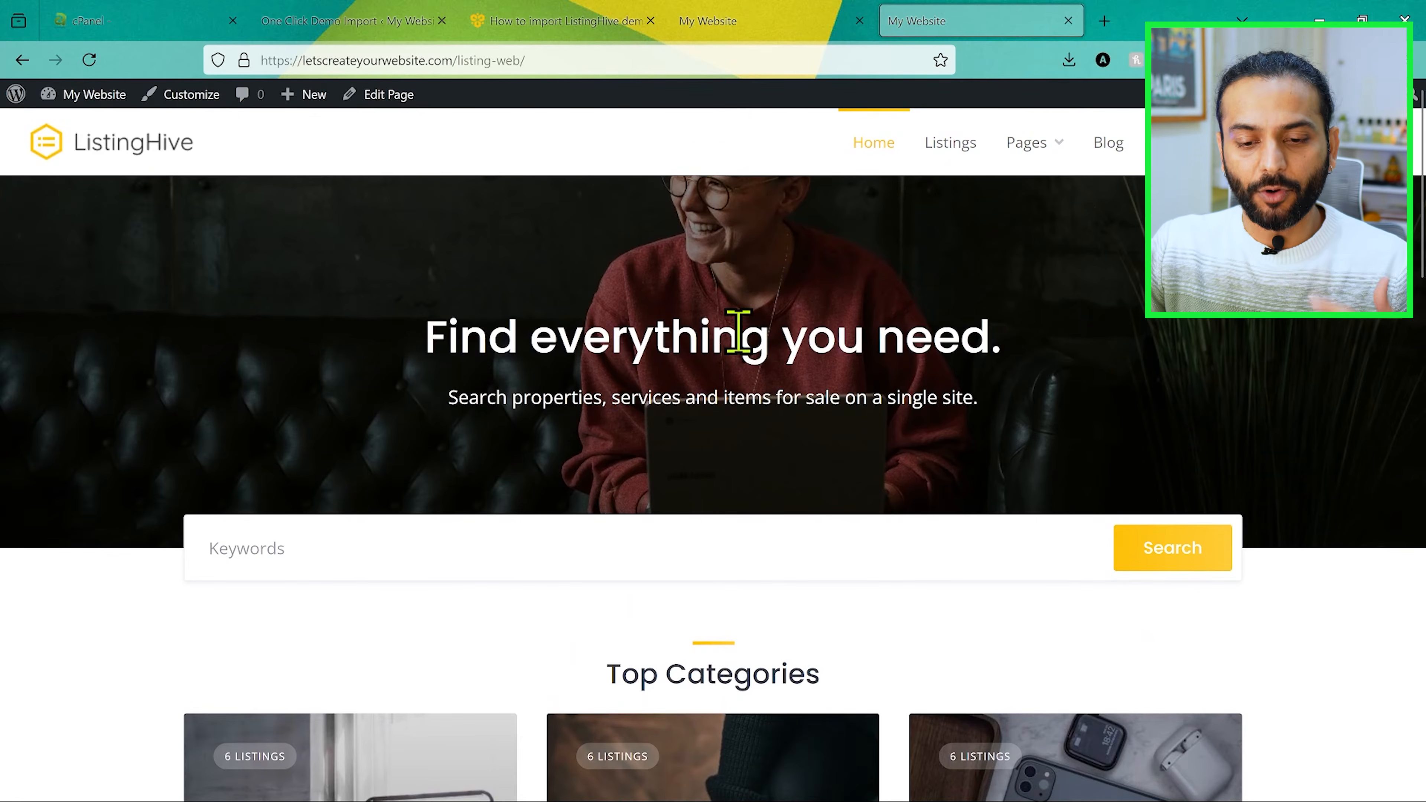
Step: Search the site's listings for the keyword "real" from the home page
scroll(735, 334, down, 3)
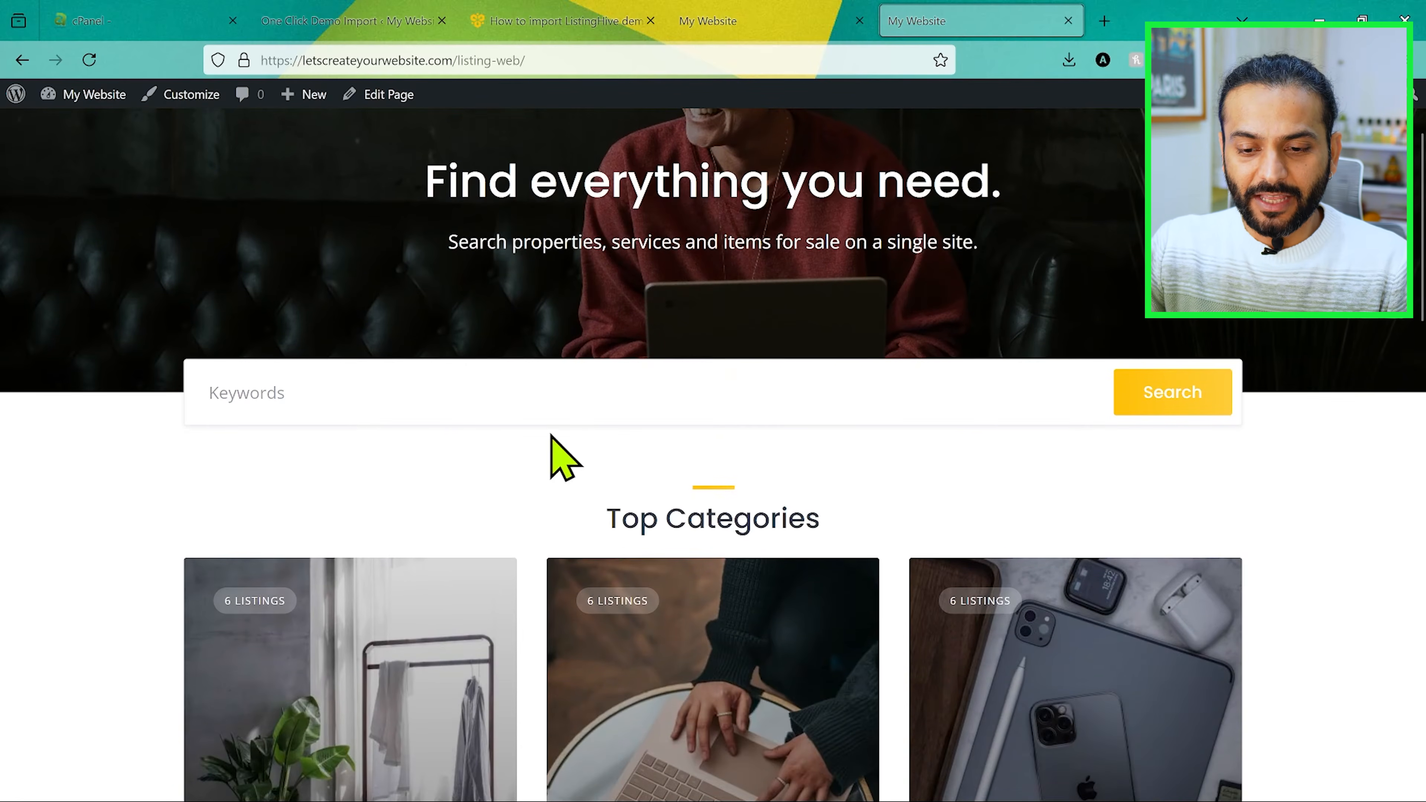
click(455, 381)
scroll(427, 505, up, 2)
text(rea)
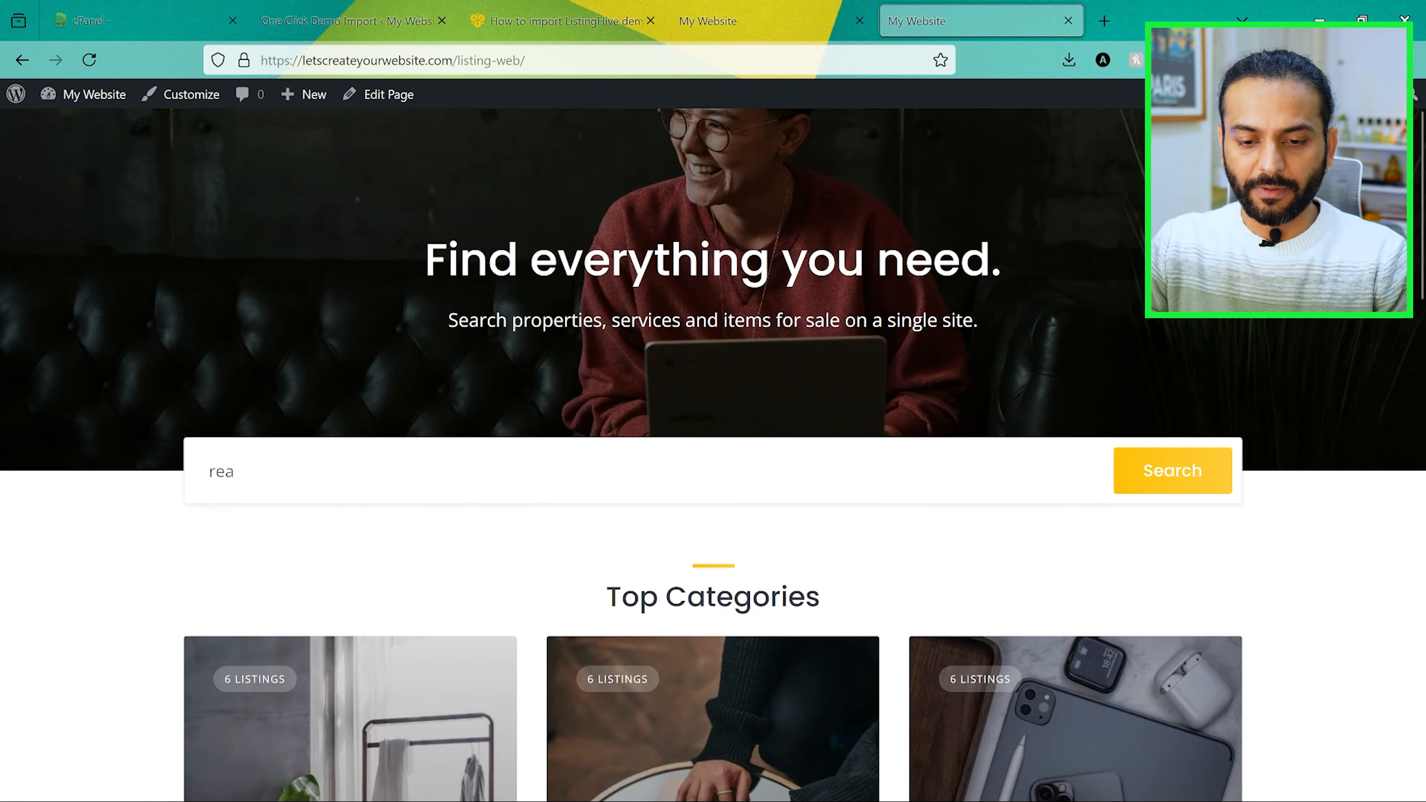
key(Return)
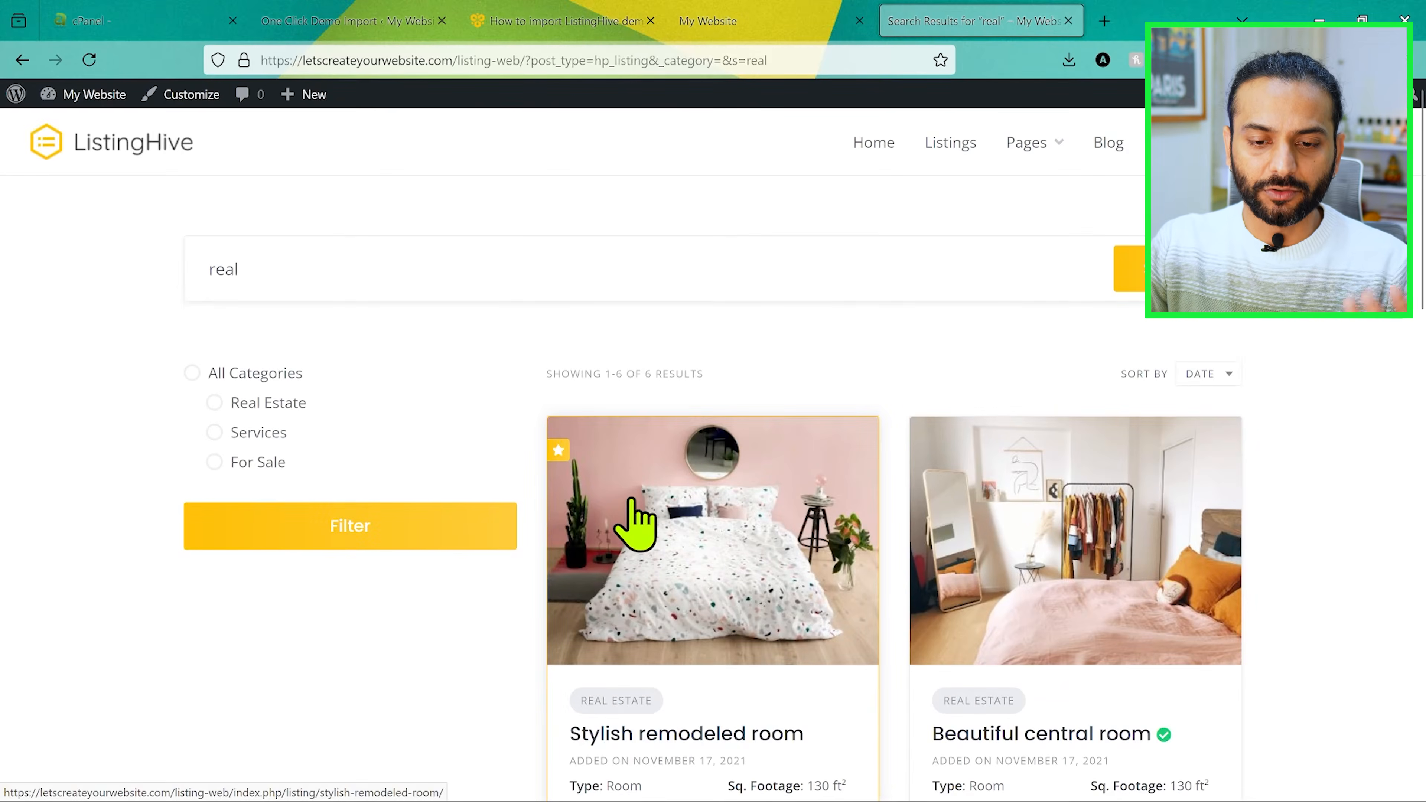
Step: Return to the site's home page and look through its top categories, recent listings and footer
click(110, 143)
scroll(762, 427, down, 7)
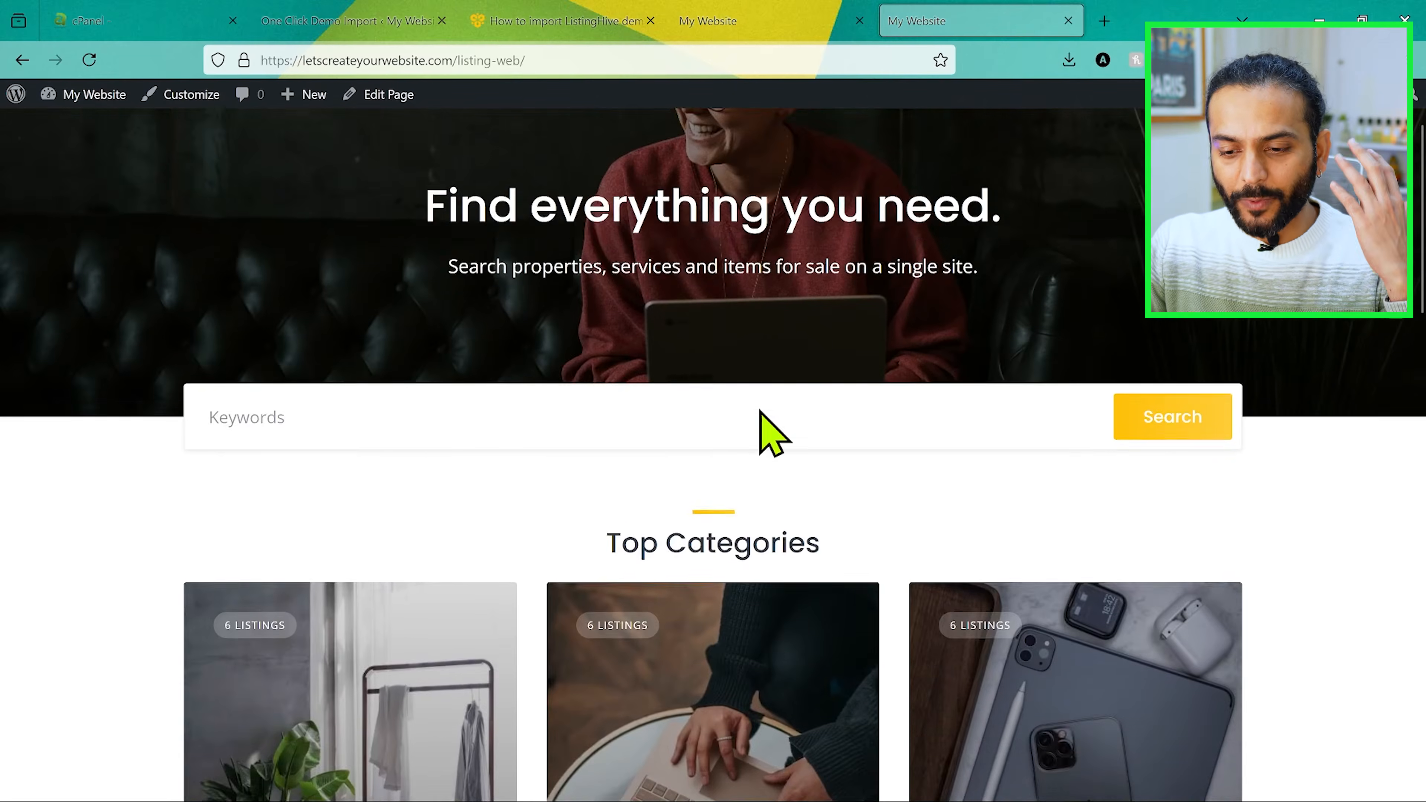
scroll(761, 416, down, 5)
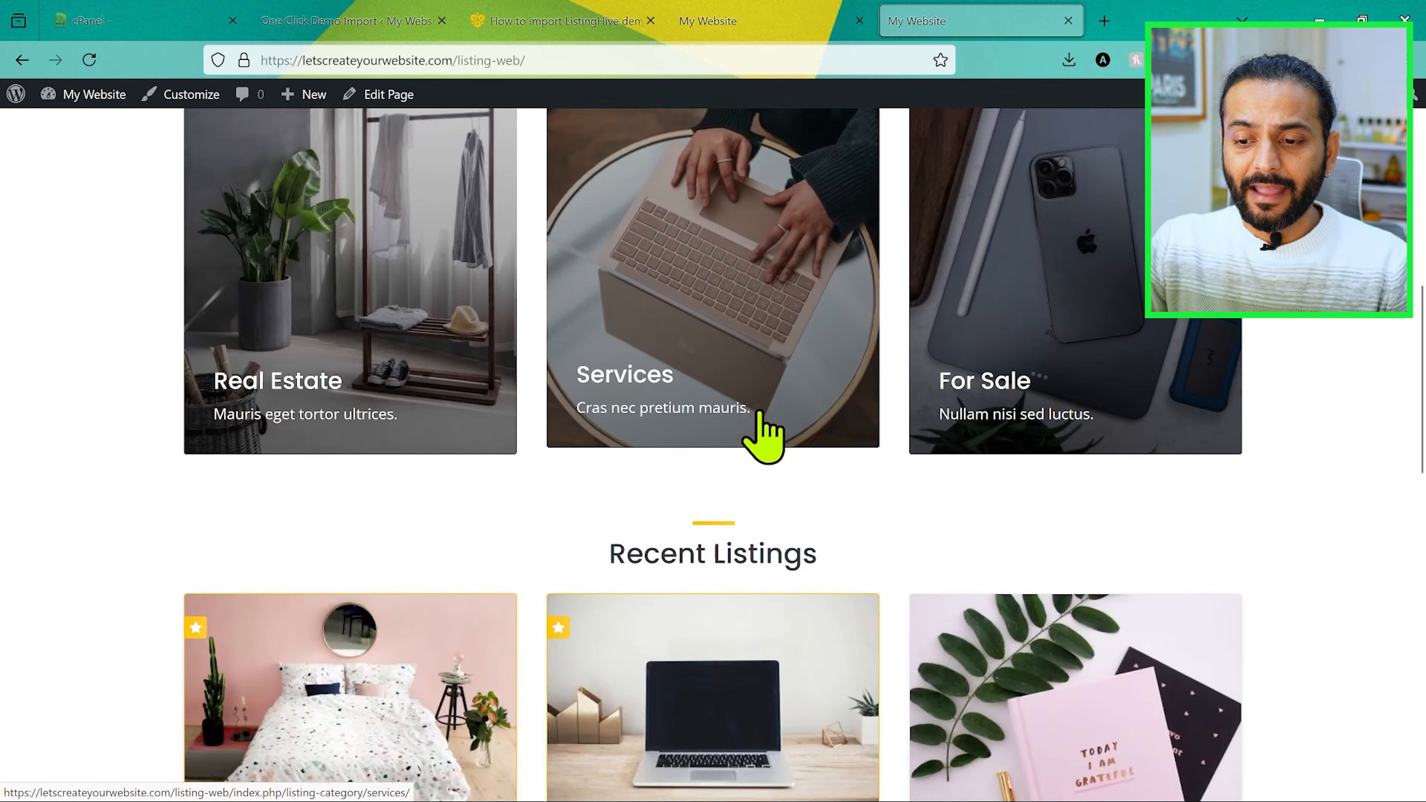
scroll(761, 413, down, 7)
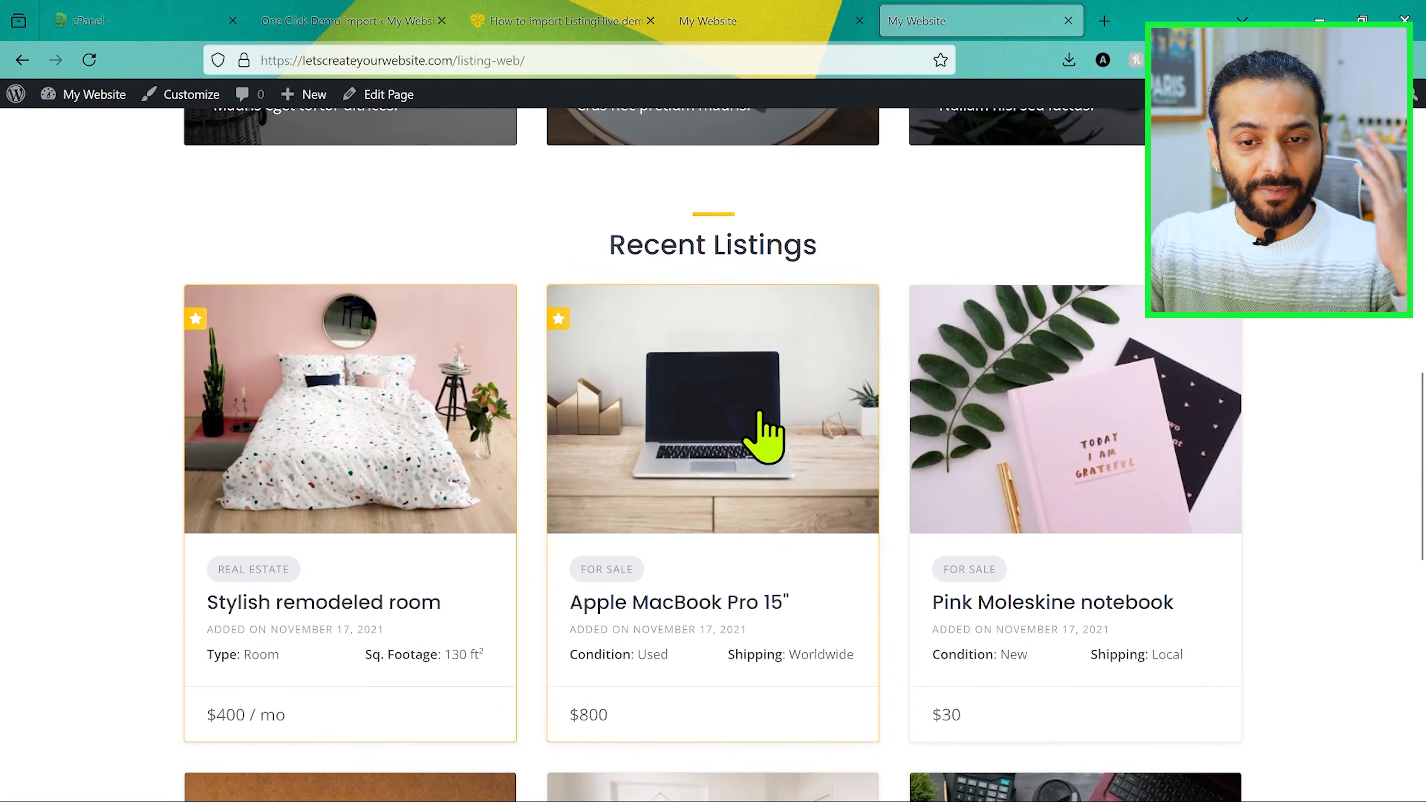
scroll(763, 433, down, 8)
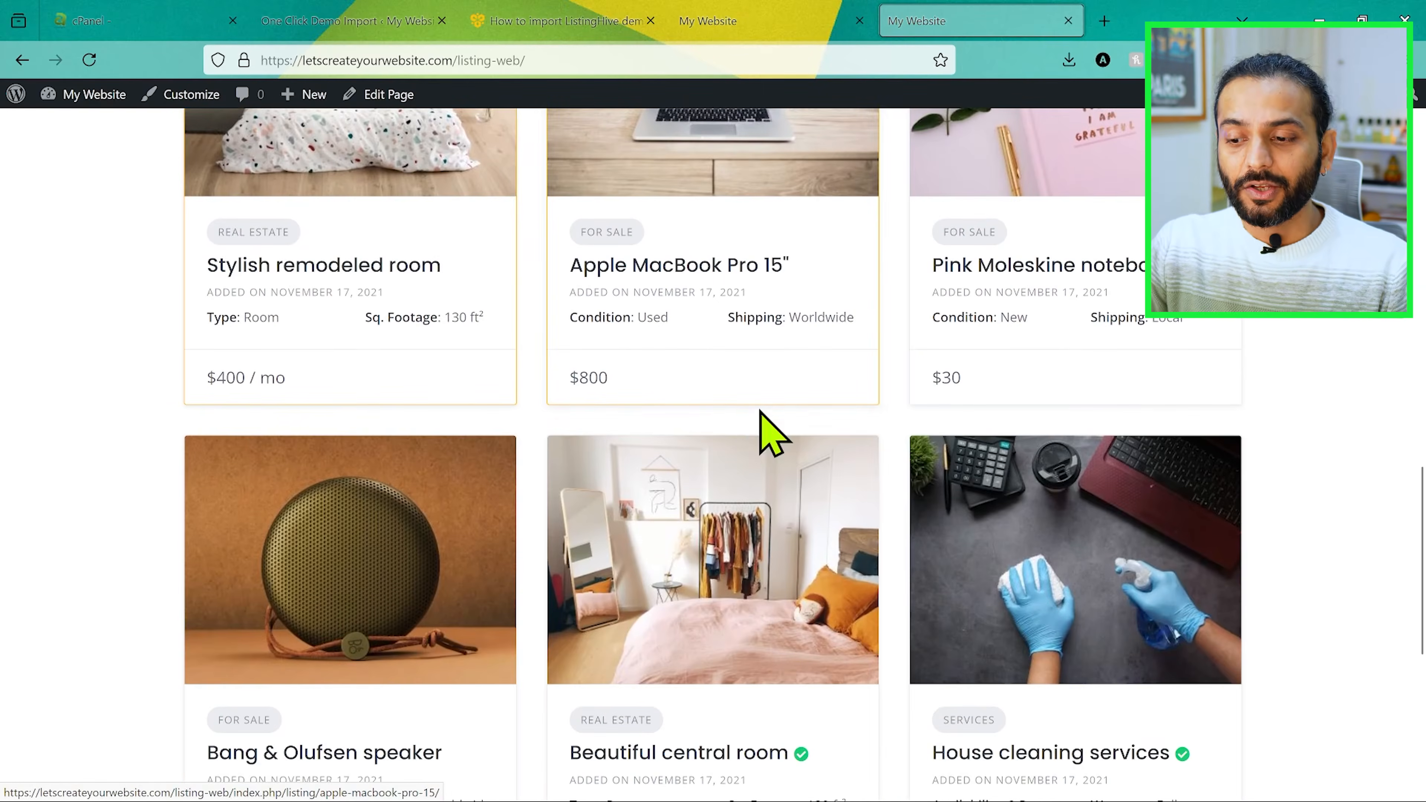
scroll(765, 437, down, 3)
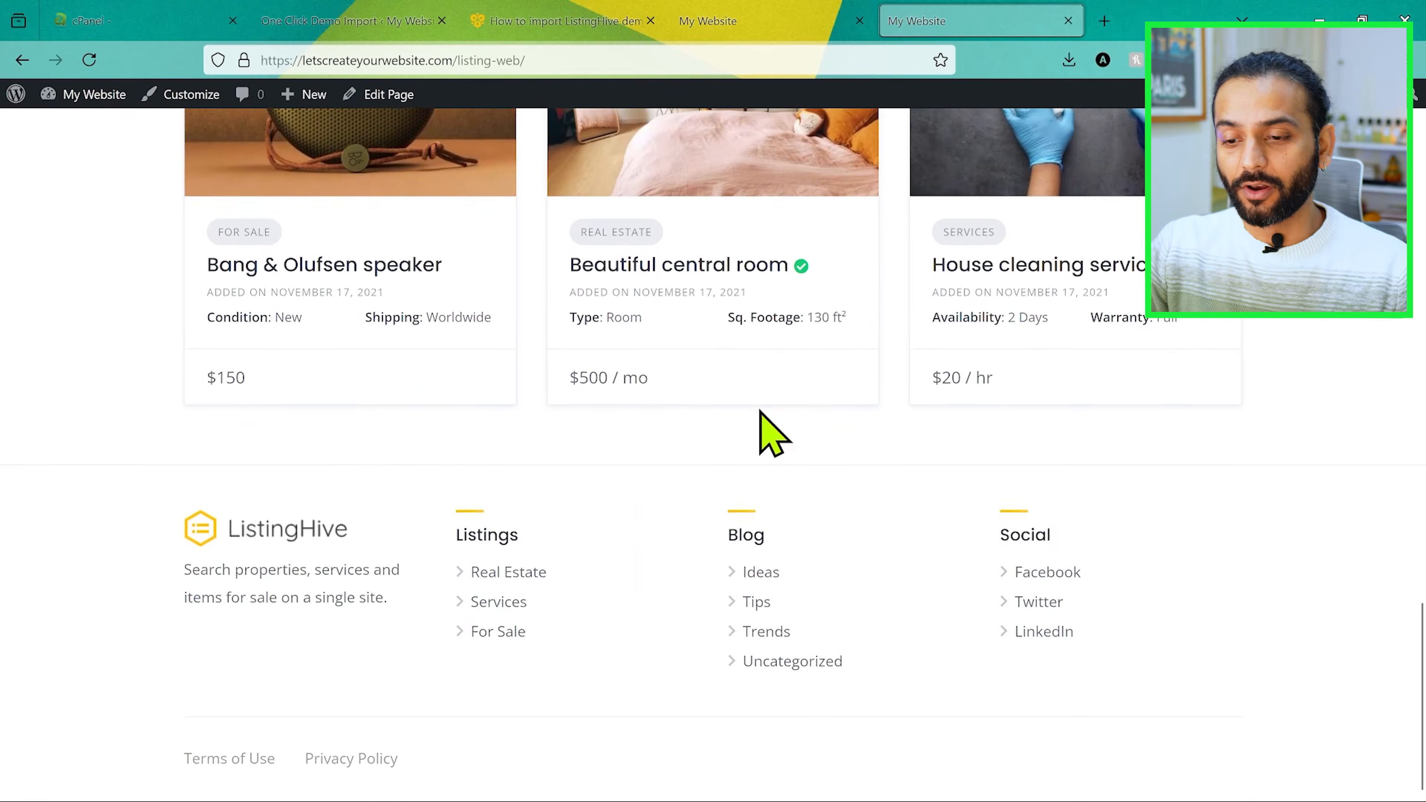
scroll(767, 433, up, 10)
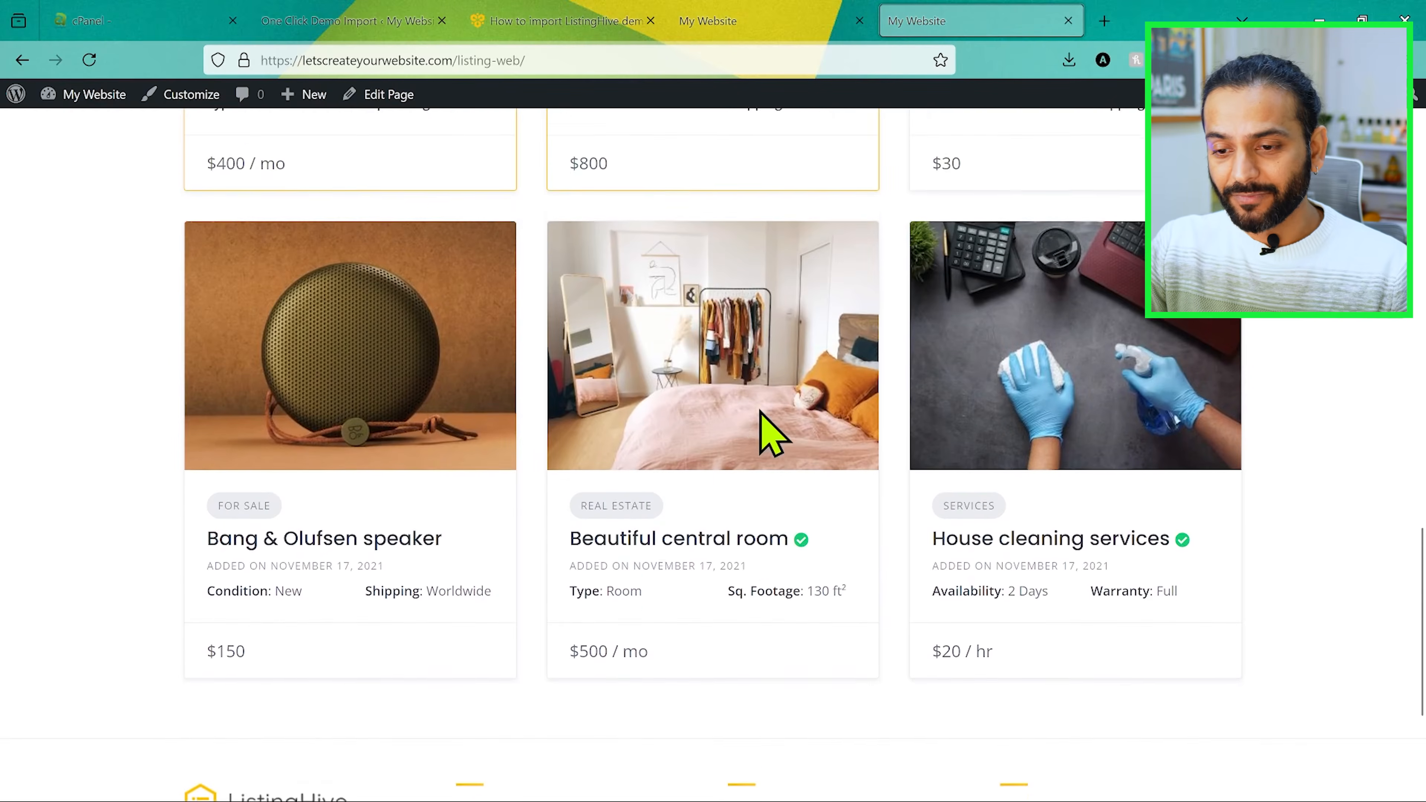
scroll(773, 435, up, 3)
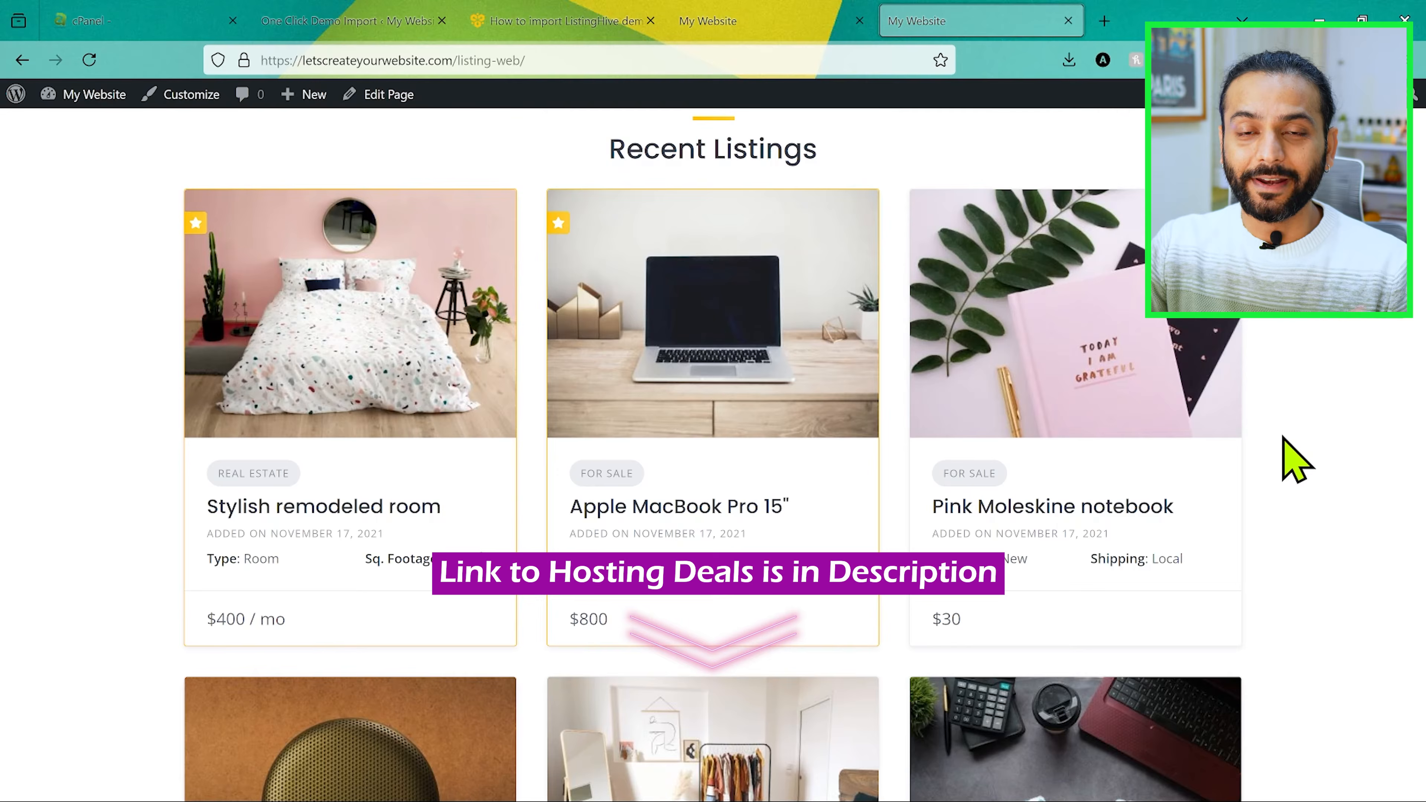
scroll(1297, 460, up, 1)
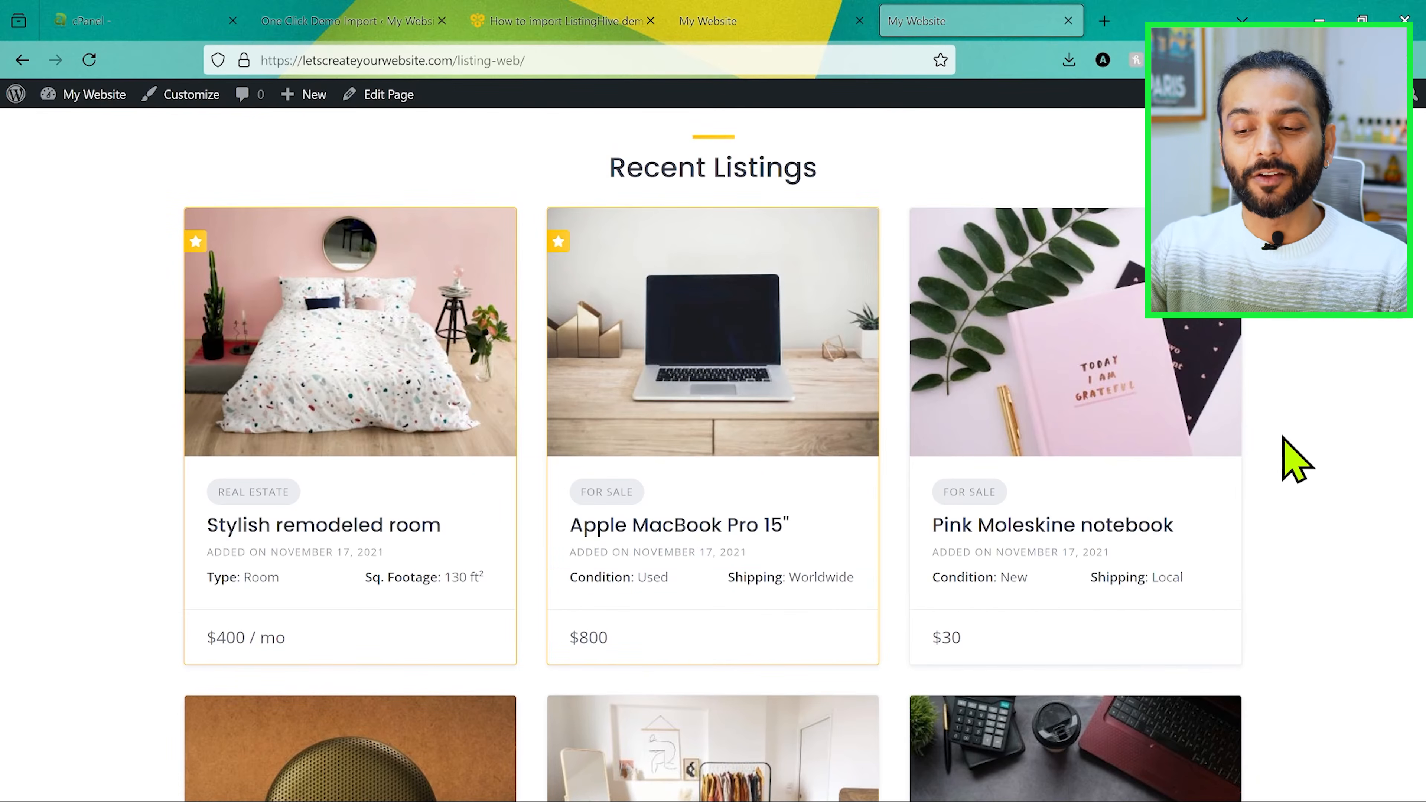
scroll(557, 461, up, 10)
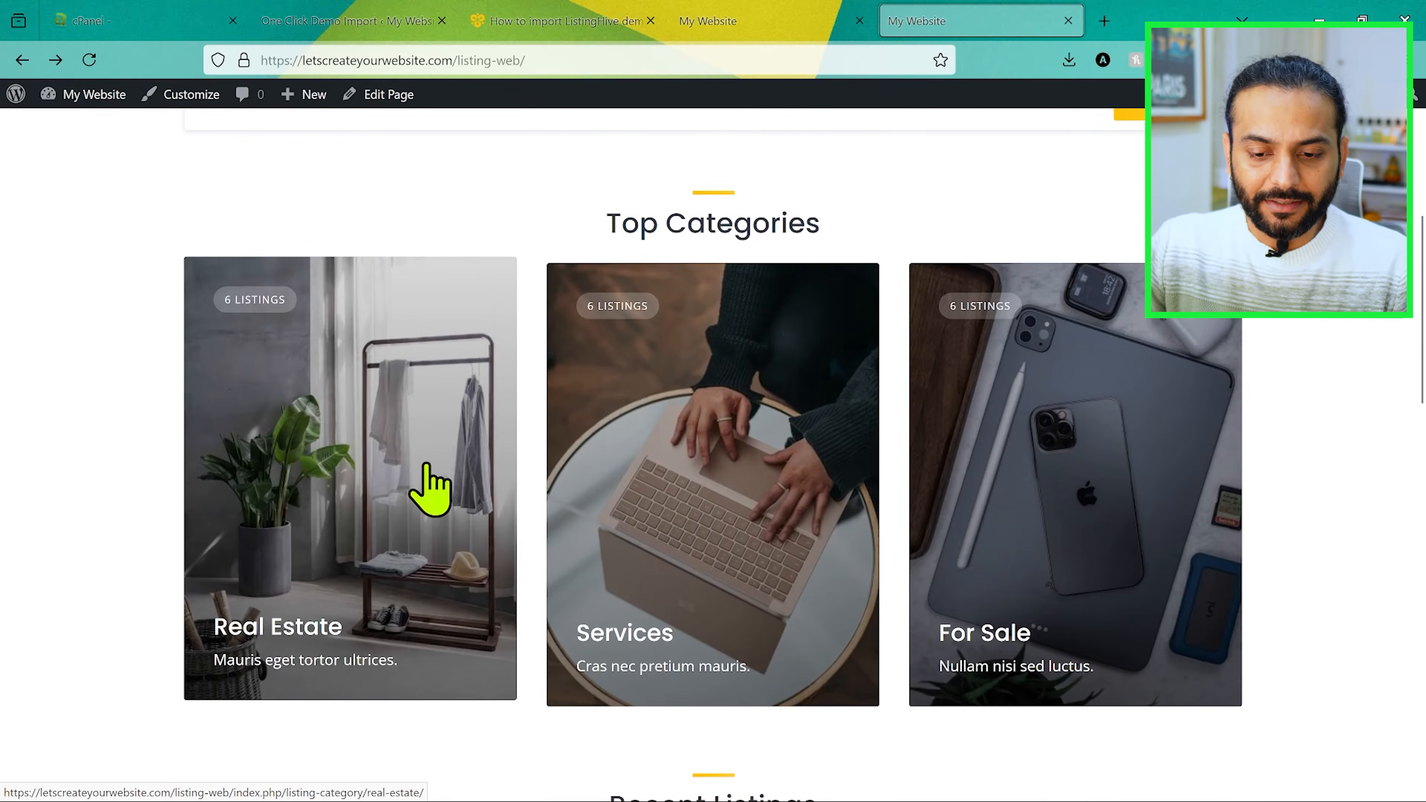
Step: Open the Real Estate category in a new tab and view the Stylish remodeled room listing with its related listings
middle_click(430, 489)
click(1060, 28)
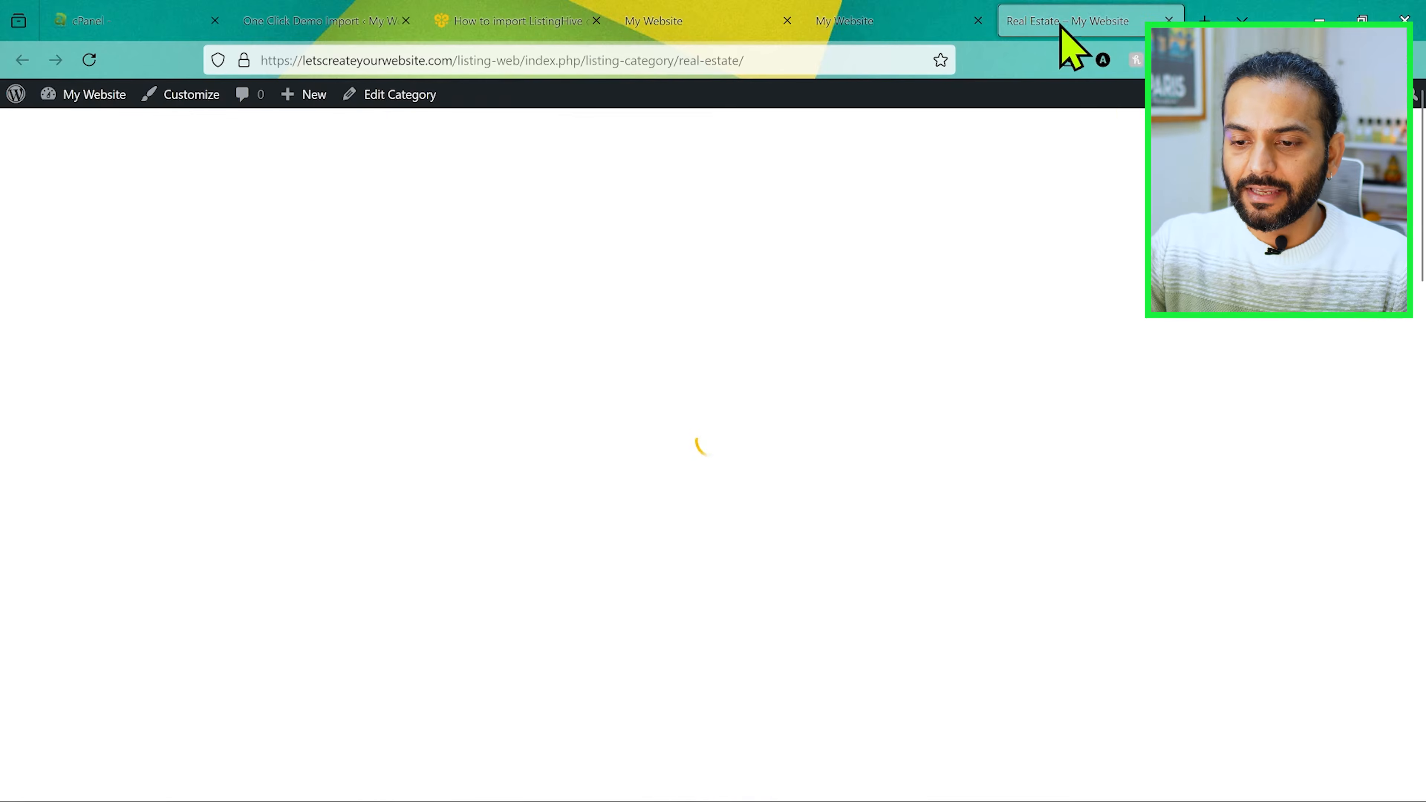
scroll(706, 509, down, 10)
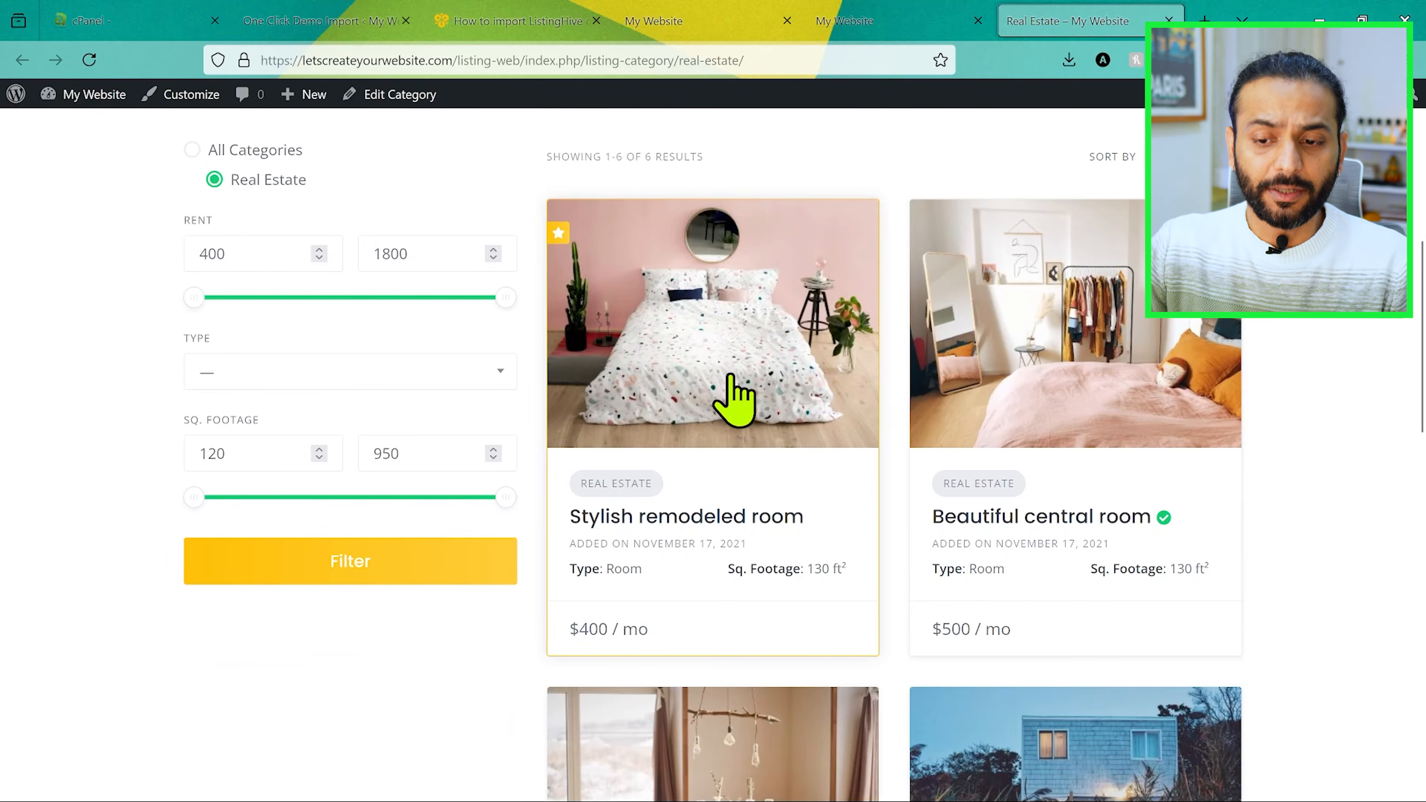
click(753, 366)
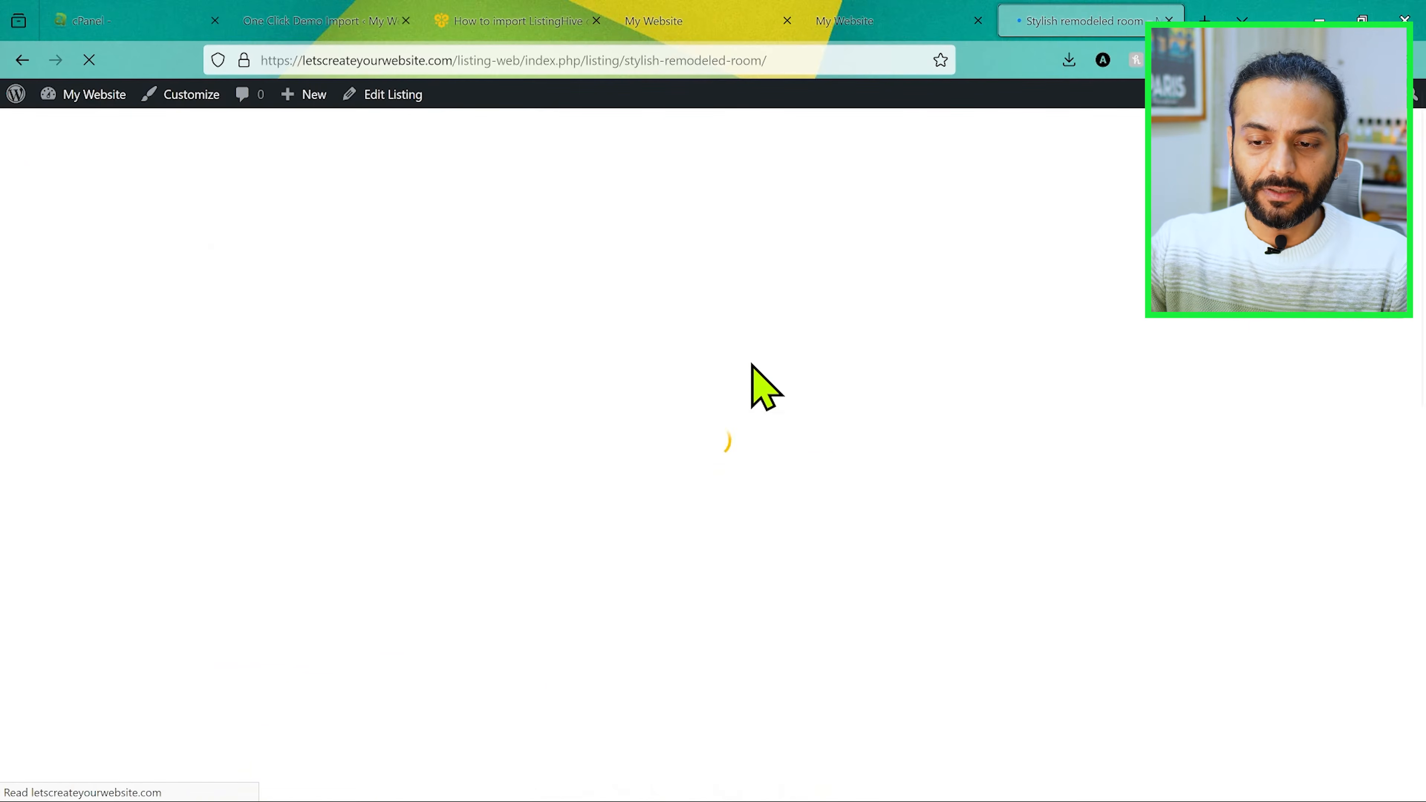
scroll(752, 365, down, 2)
scroll(753, 364, down, 5)
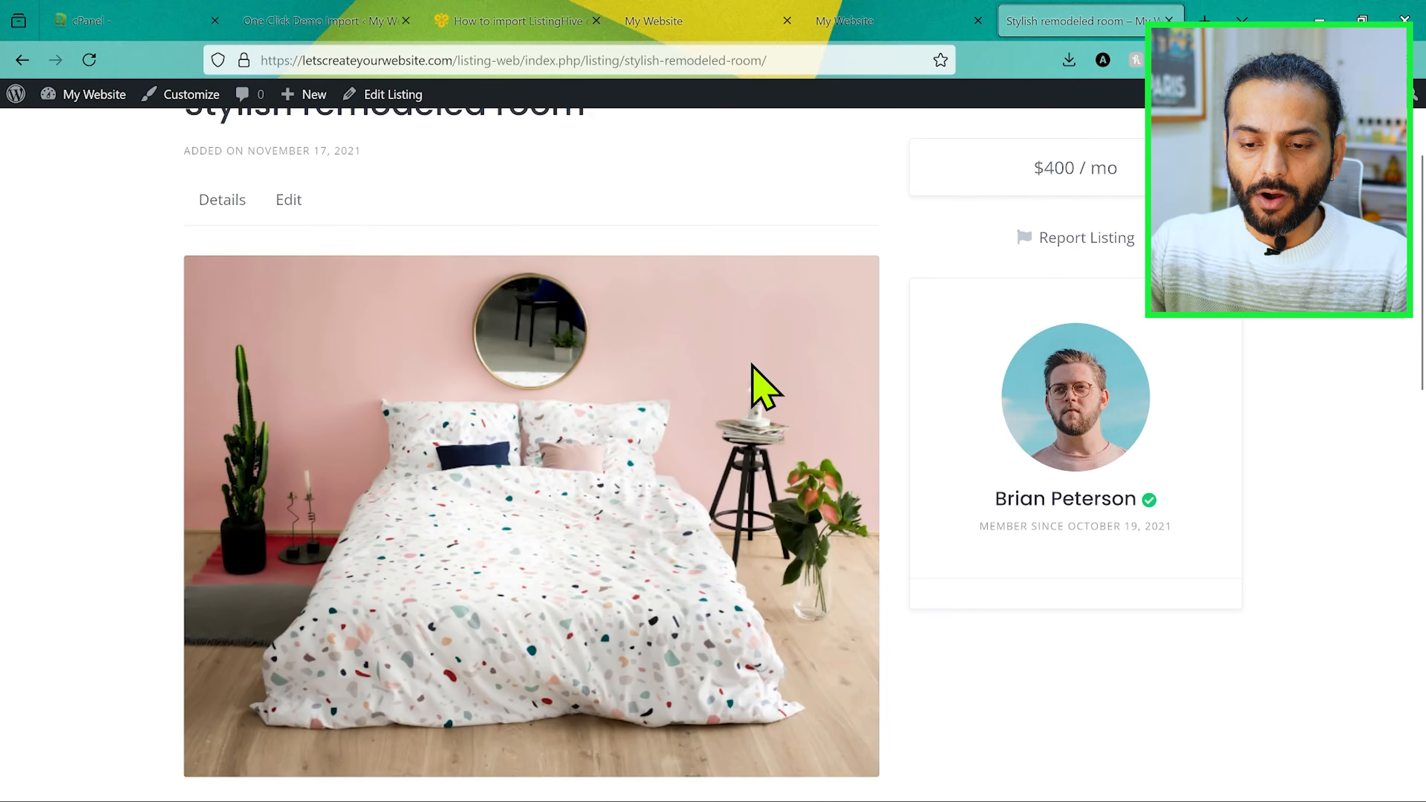
scroll(752, 365, up, 2)
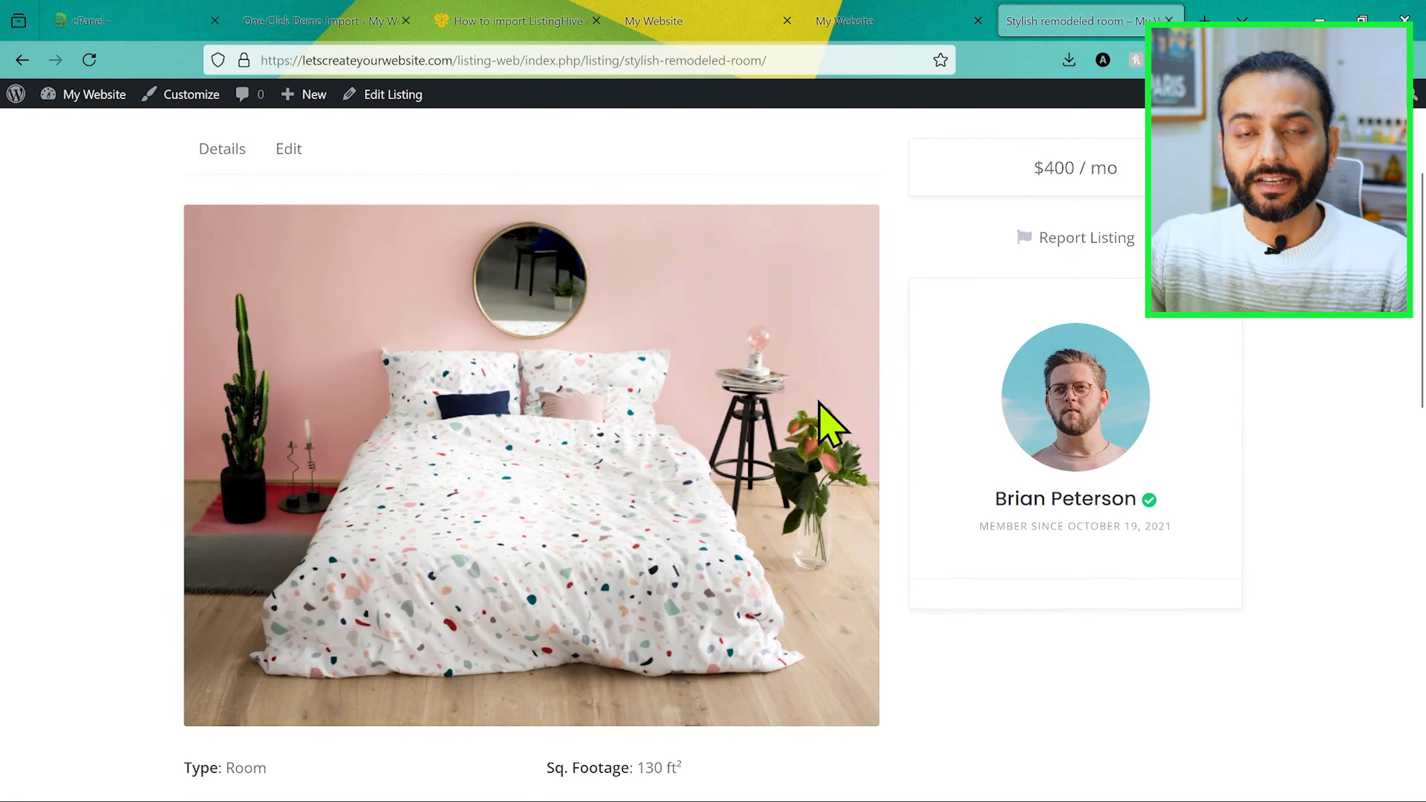
scroll(536, 444, down, 14)
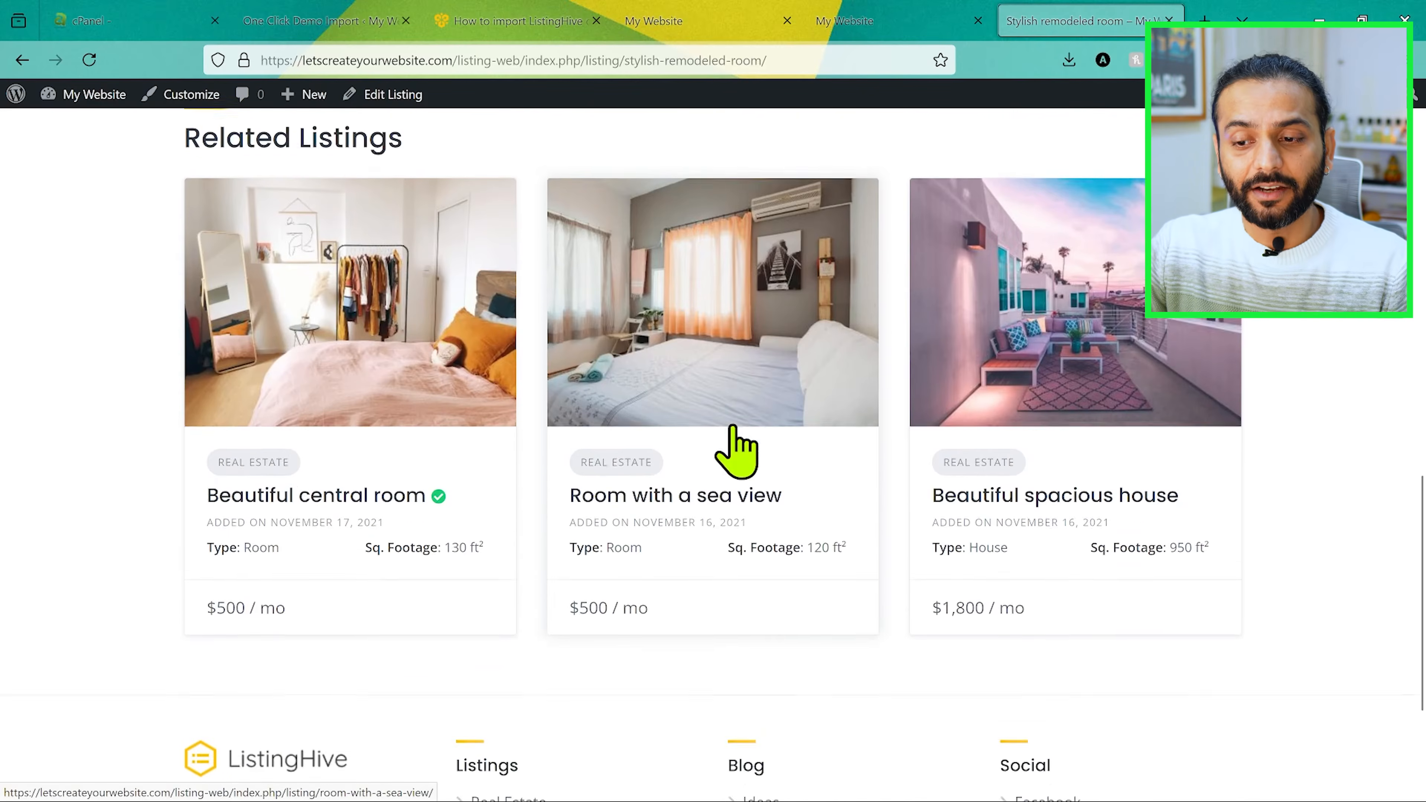
Step: Open the Services and For Sale categories from the home page in new tabs and look through the Services listings and filters
key(alt+Left)
middle_click(725, 391)
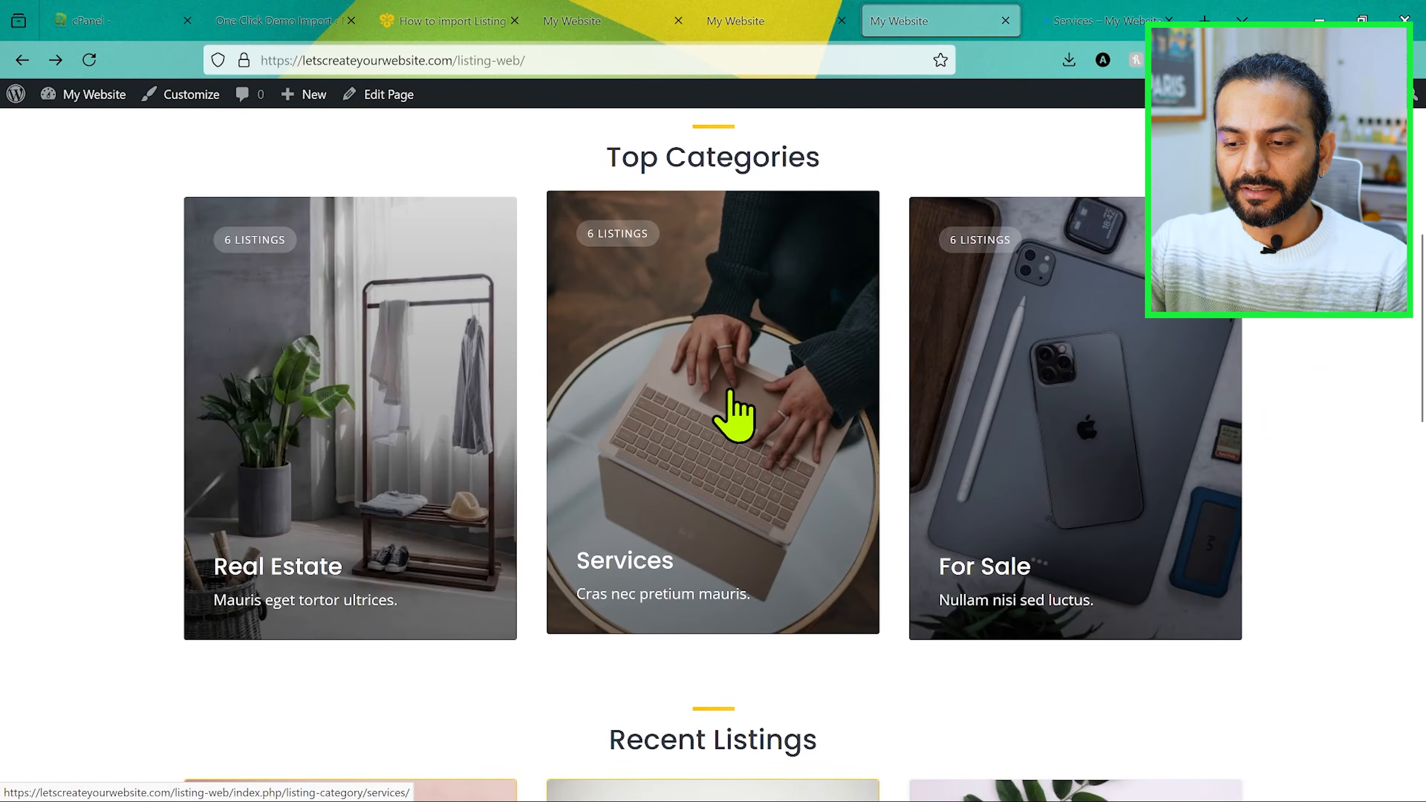
middle_click(1035, 423)
key(ctrl+Tab)
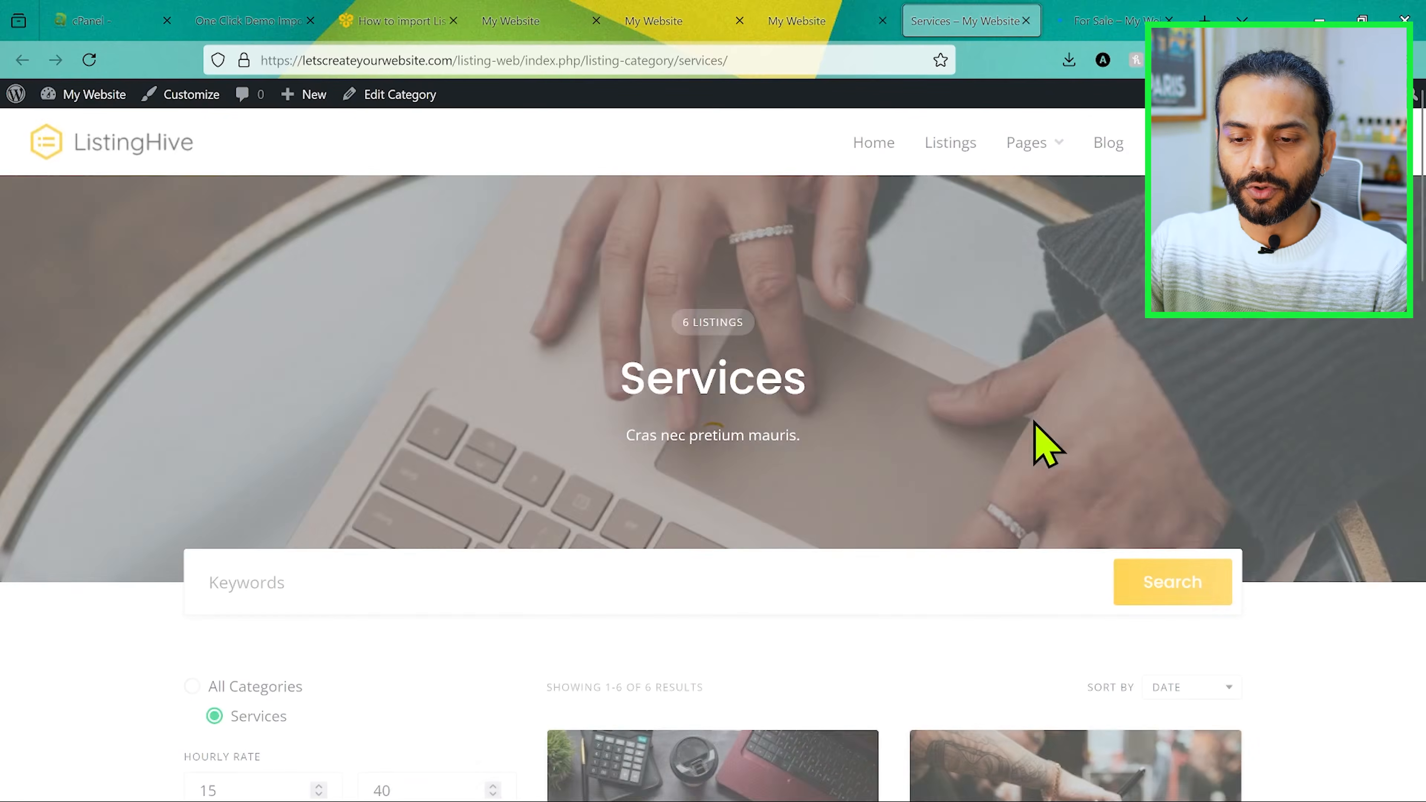
scroll(675, 443, down, 6)
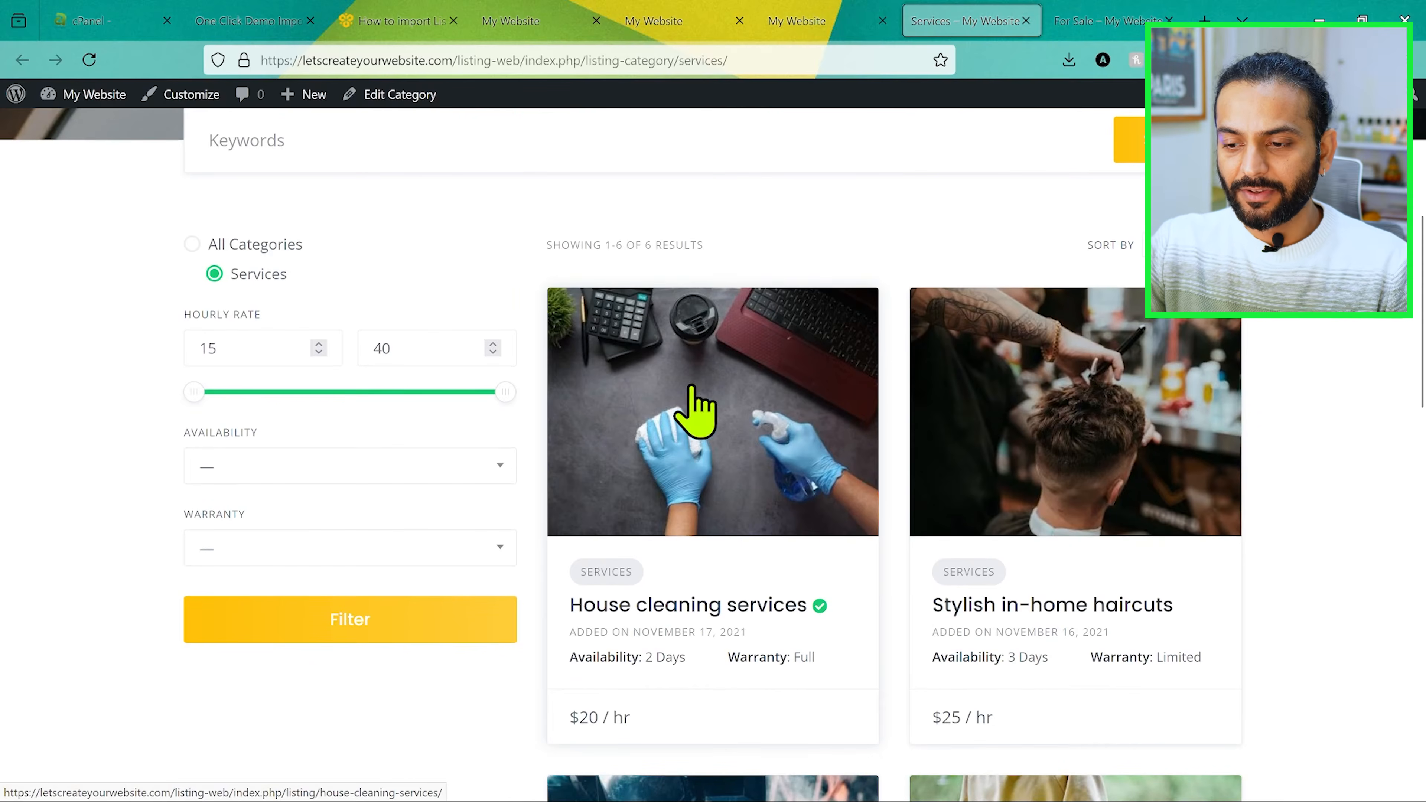
scroll(873, 598, down, 2)
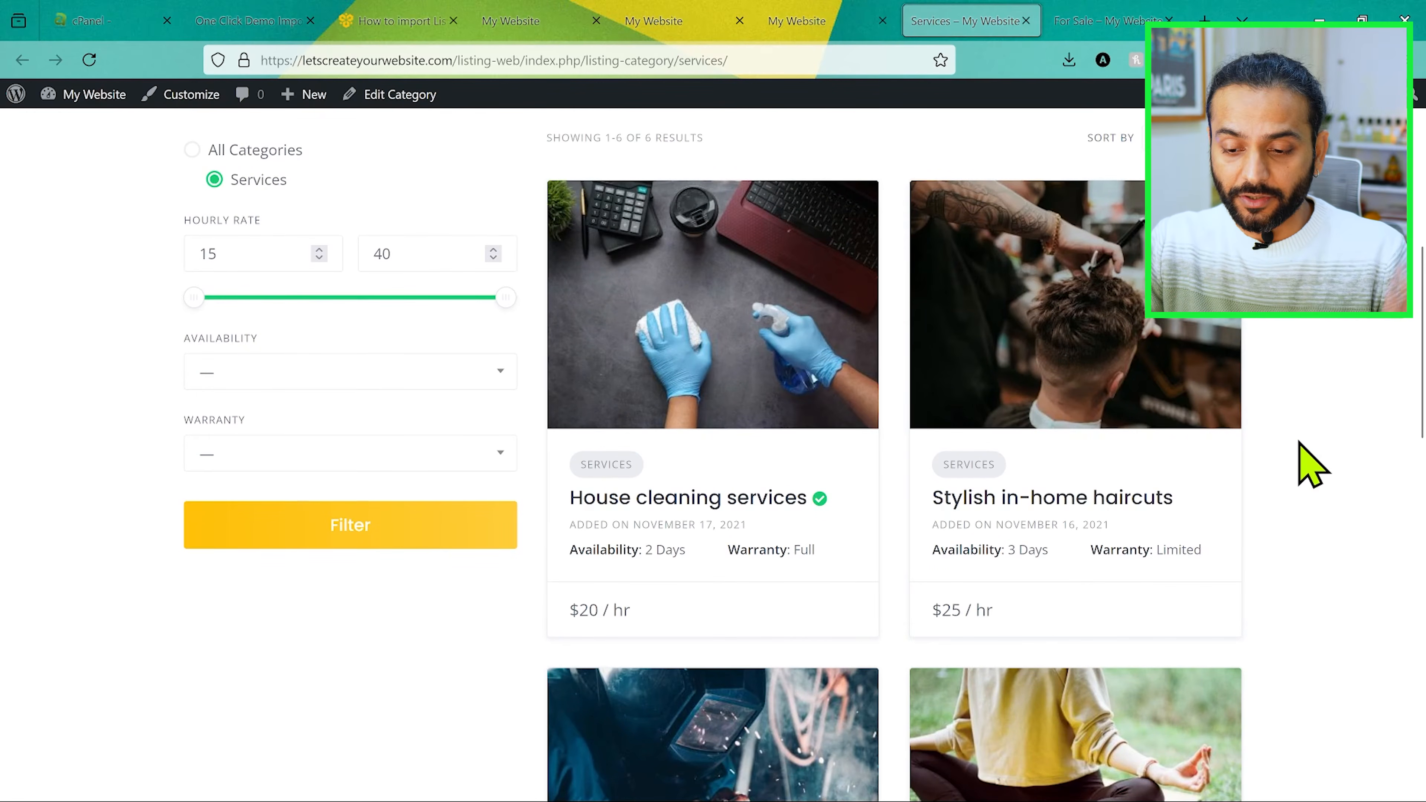
scroll(1312, 464, up, 2)
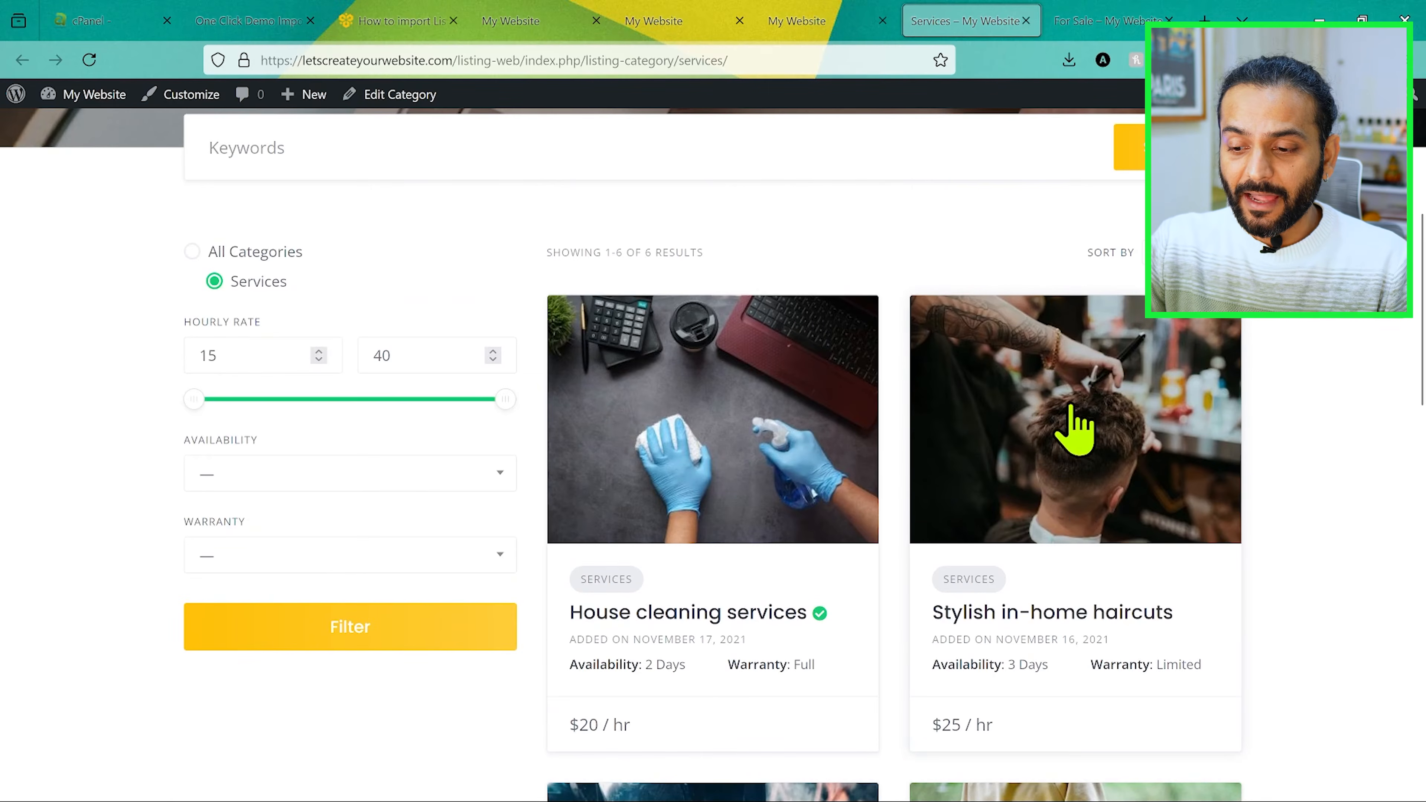
Step: Open the Stylish in-home haircuts listing and look through its details and related listings
click(1062, 421)
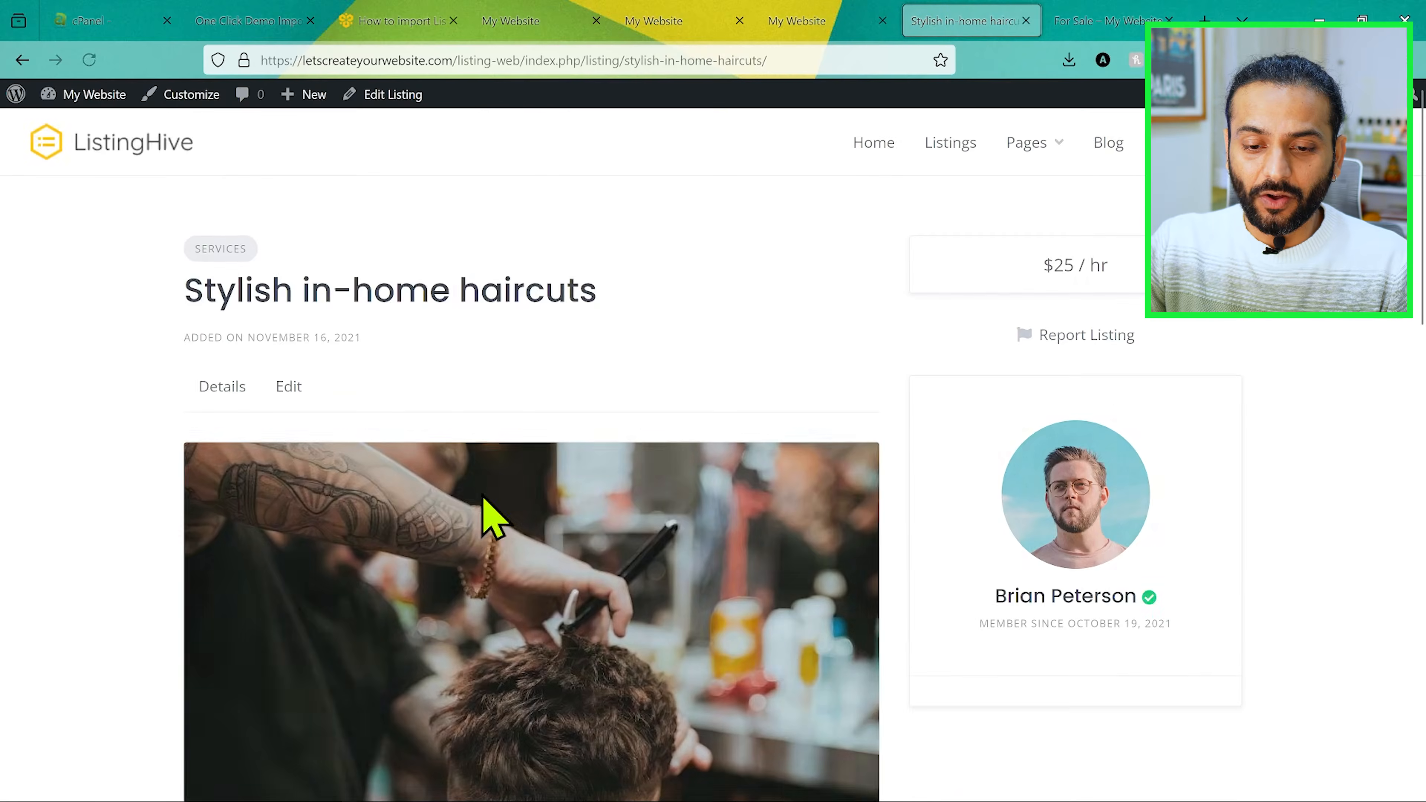
scroll(393, 509, down, 3)
scroll(387, 509, down, 10)
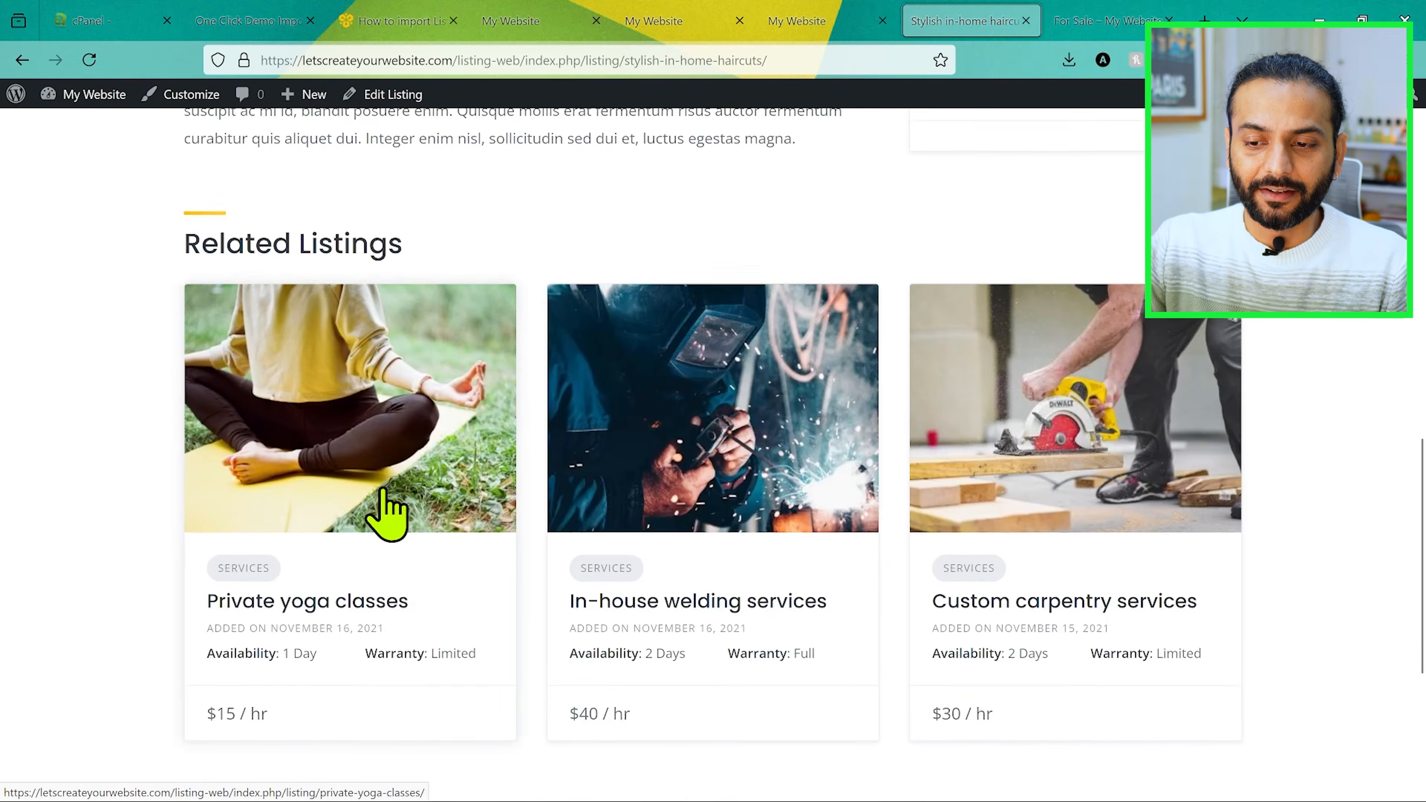
scroll(387, 509, up, 12)
Step: Look through the For Sale category page with its price, condition and shipping filters and its listings
click(1101, 21)
scroll(843, 439, down, 5)
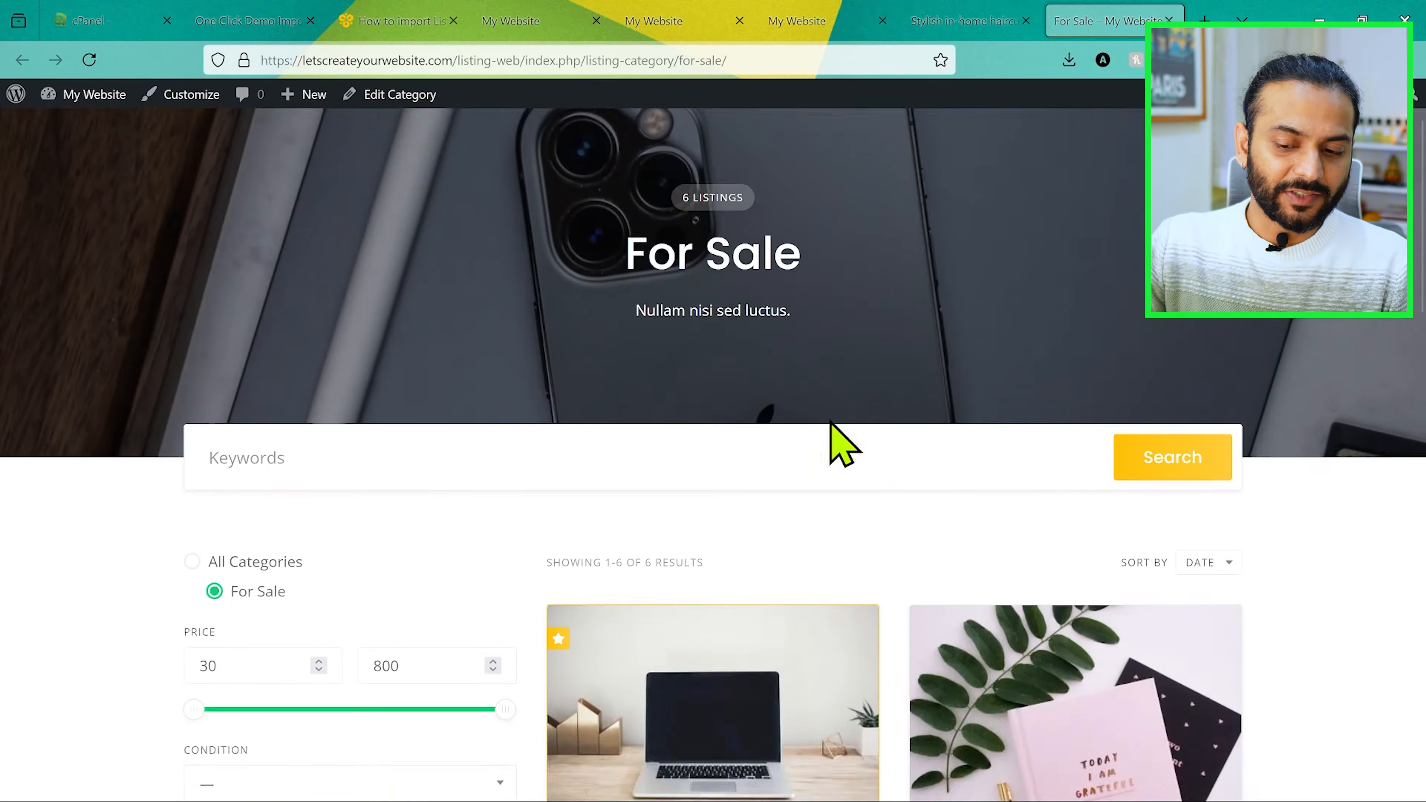
scroll(843, 442, down, 4)
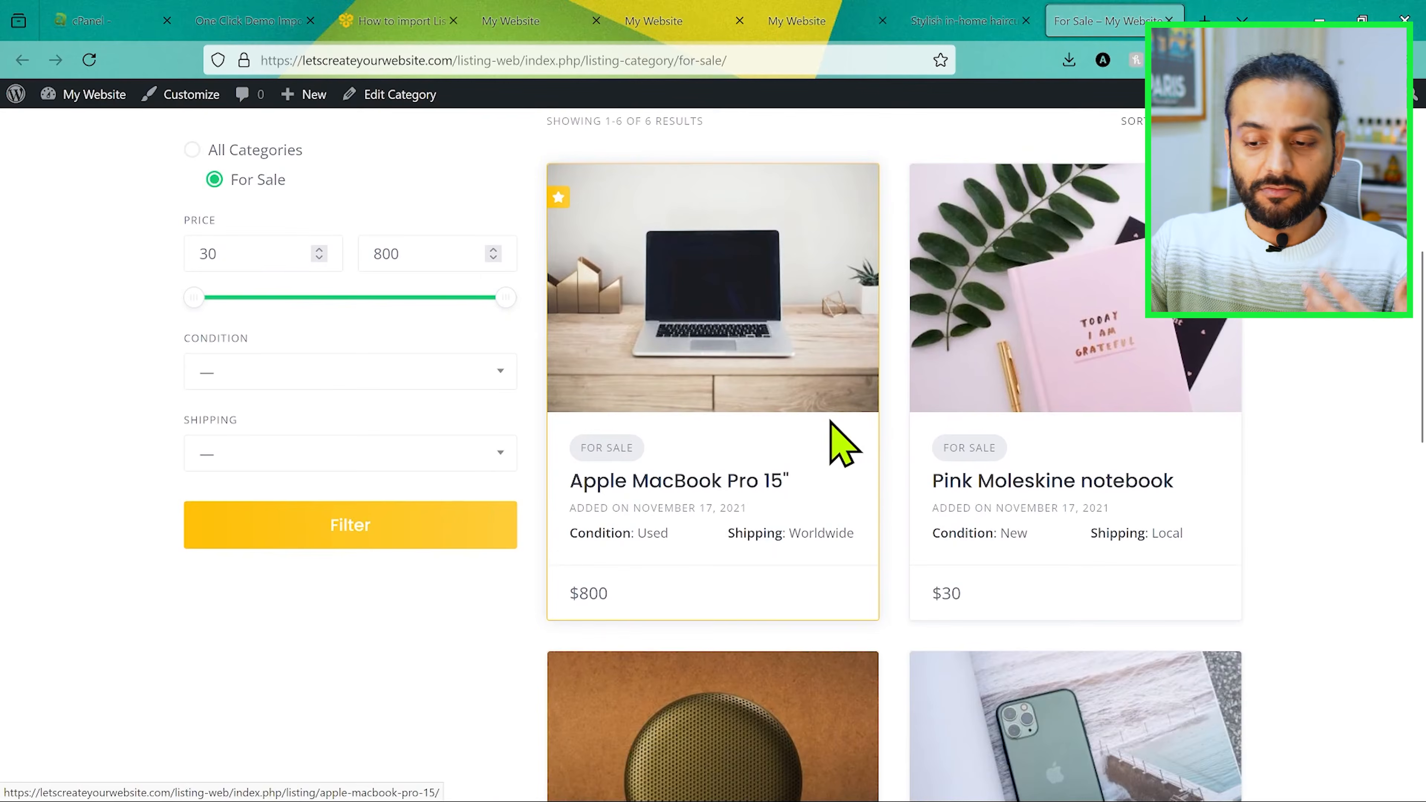
scroll(844, 446, down, 4)
scroll(844, 446, down, 3)
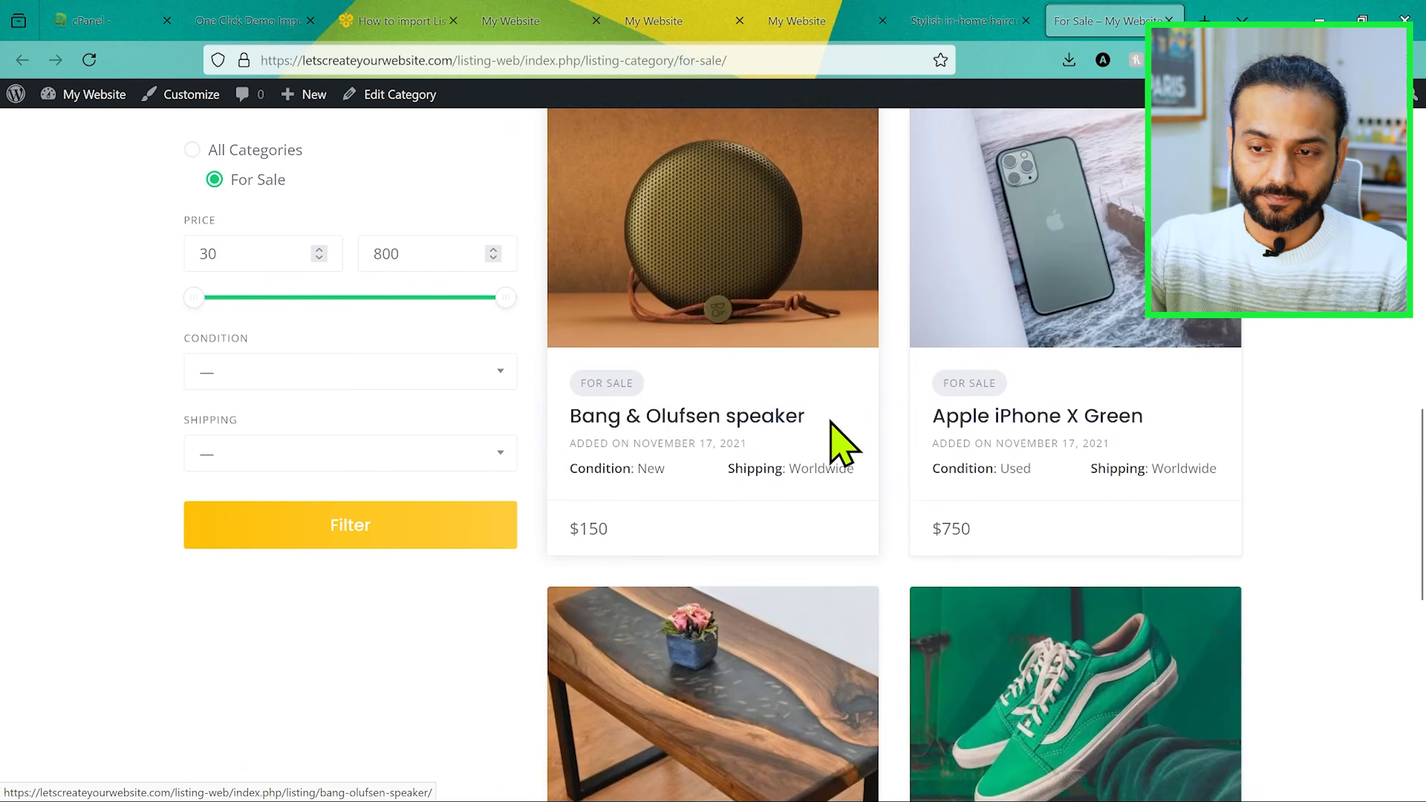
scroll(73, 646, up, 18)
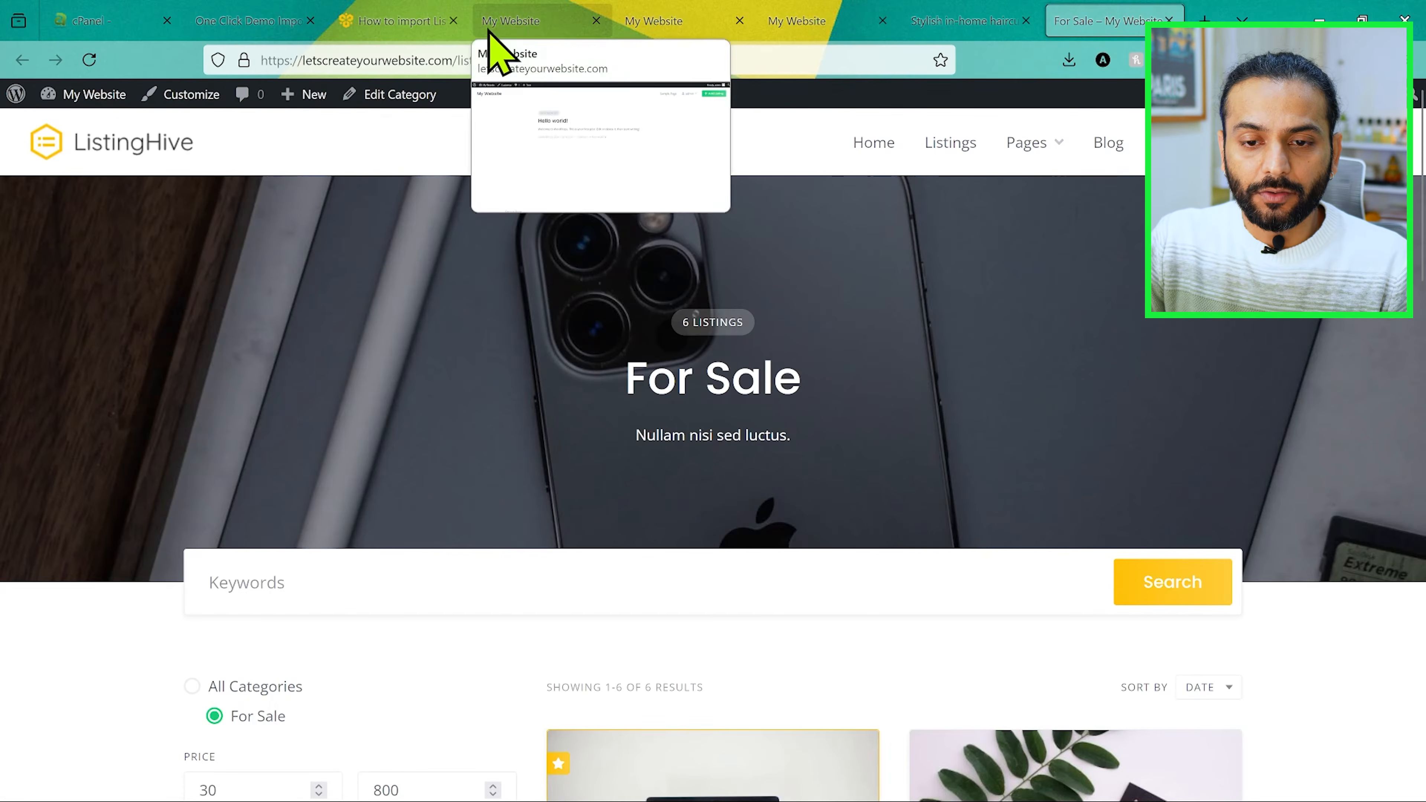
Step: Return to the WordPress dashboard and open the ListingHive theme for customizing
click(254, 22)
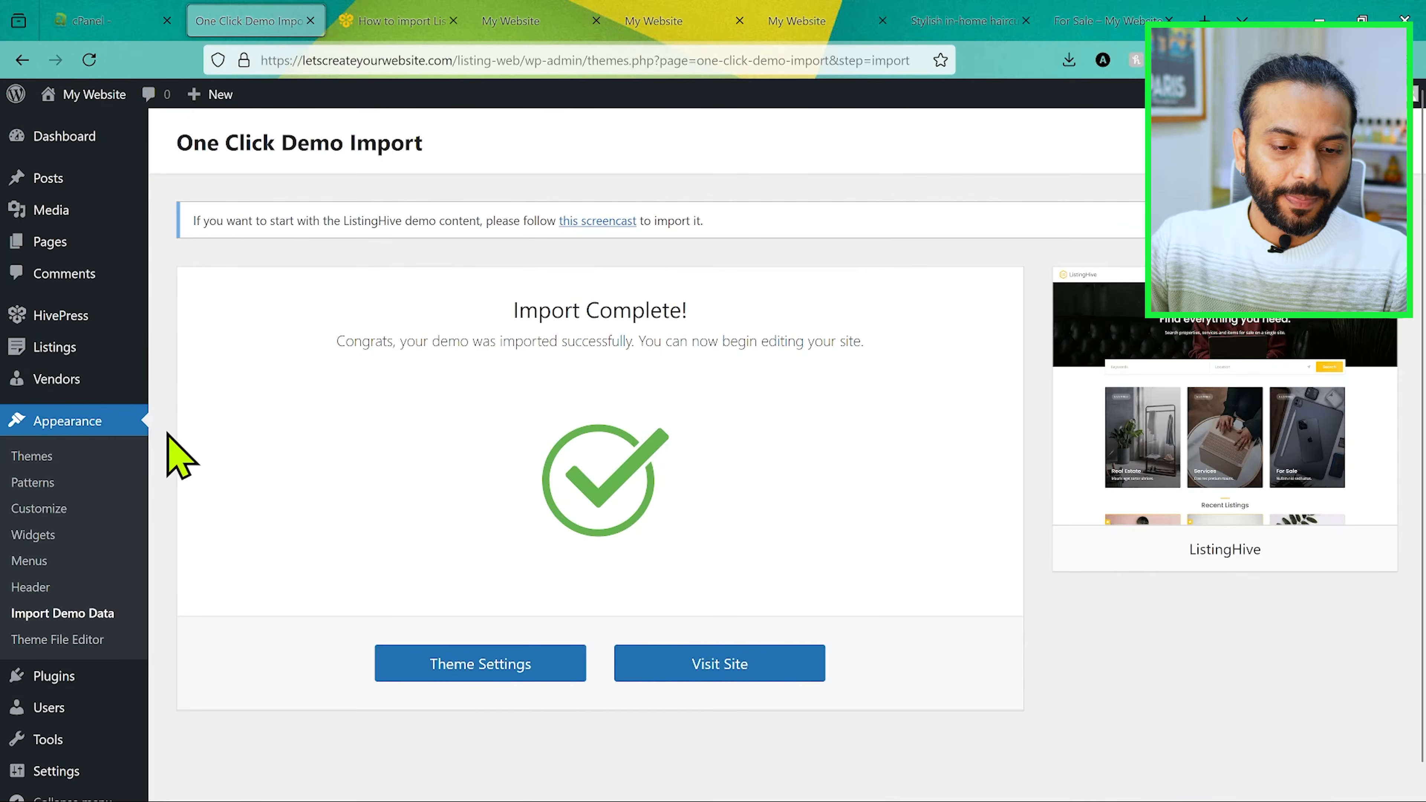
scroll(166, 449, down, 1)
scroll(169, 444, up, 1)
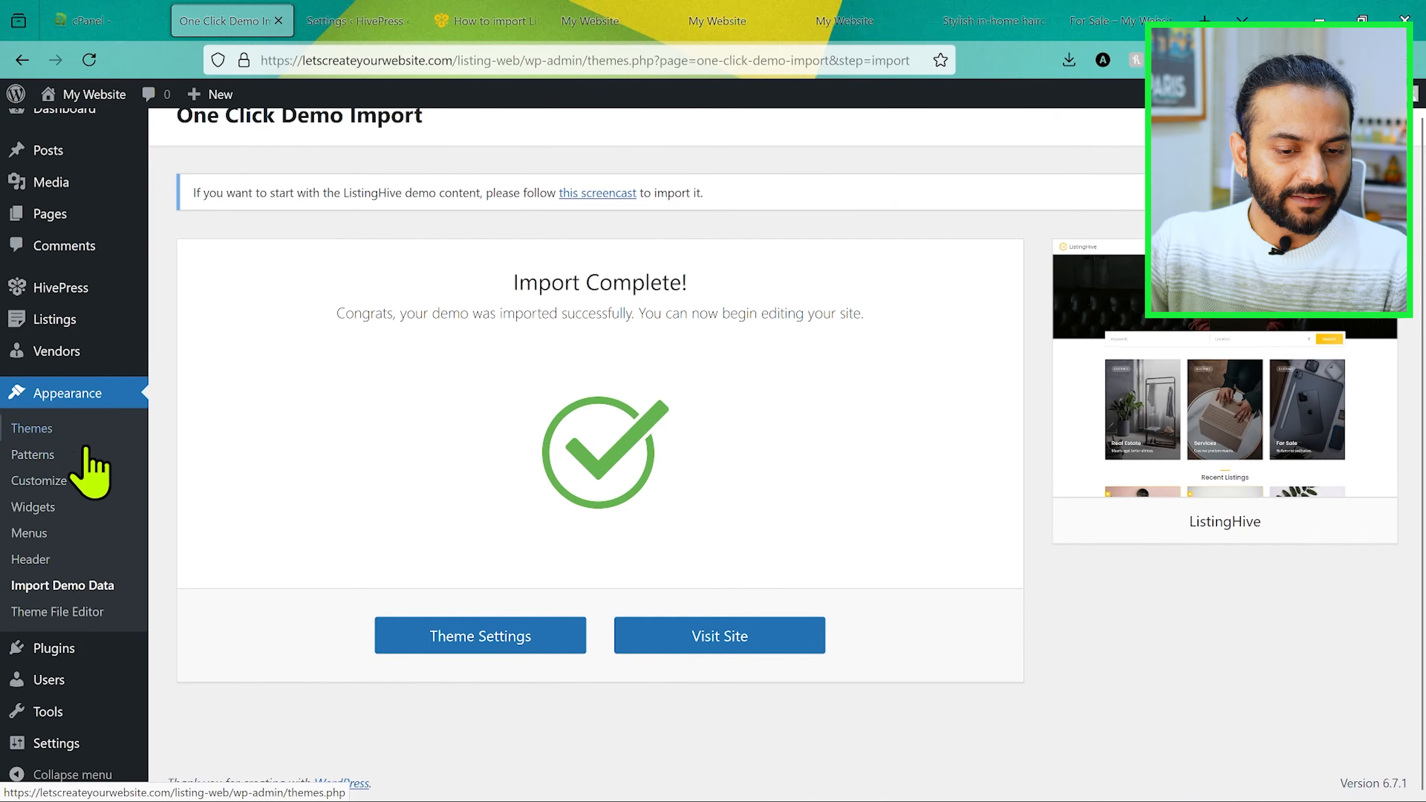
click(75, 482)
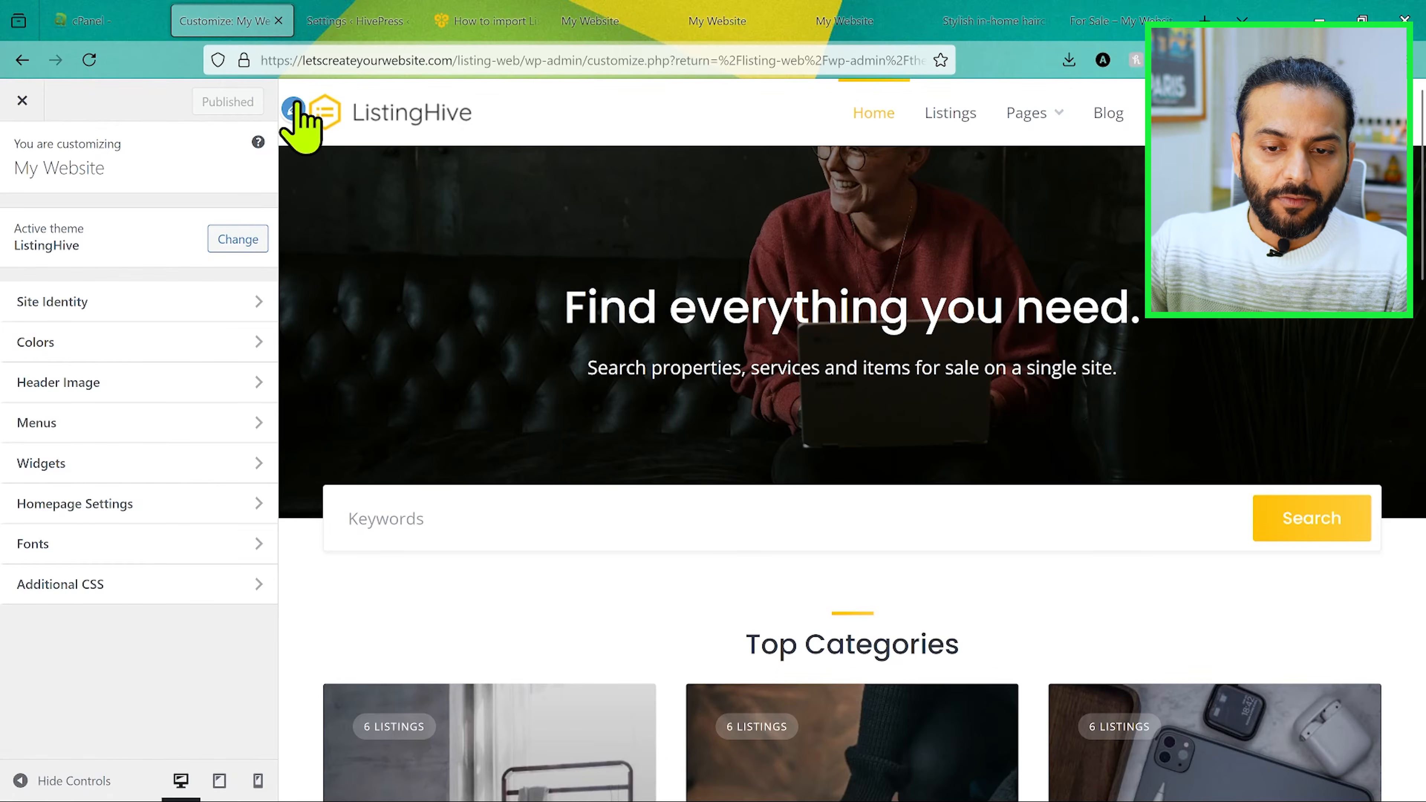
Step: Replace the site logo with the uploaded image add.png, without cropping it
click(294, 108)
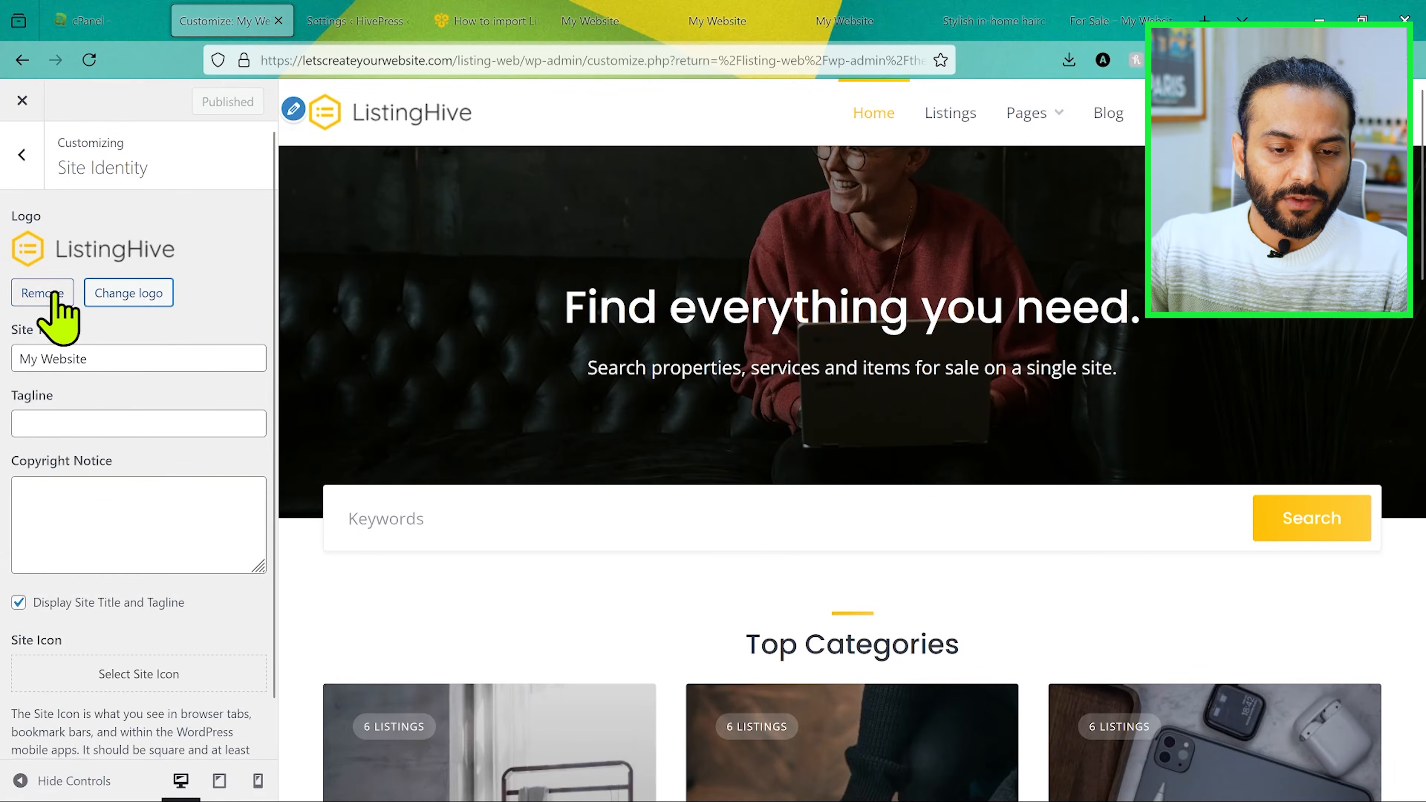
click(128, 294)
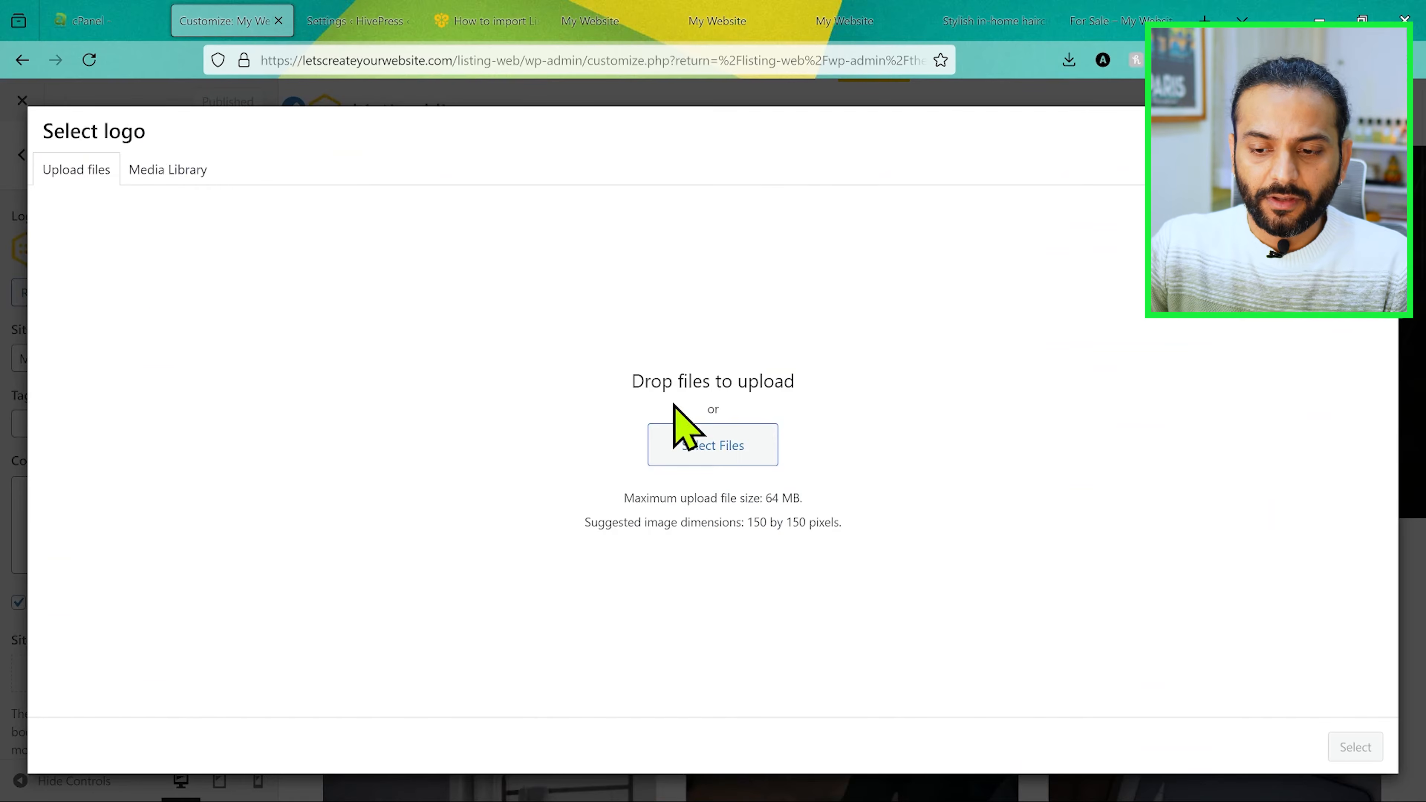
click(712, 445)
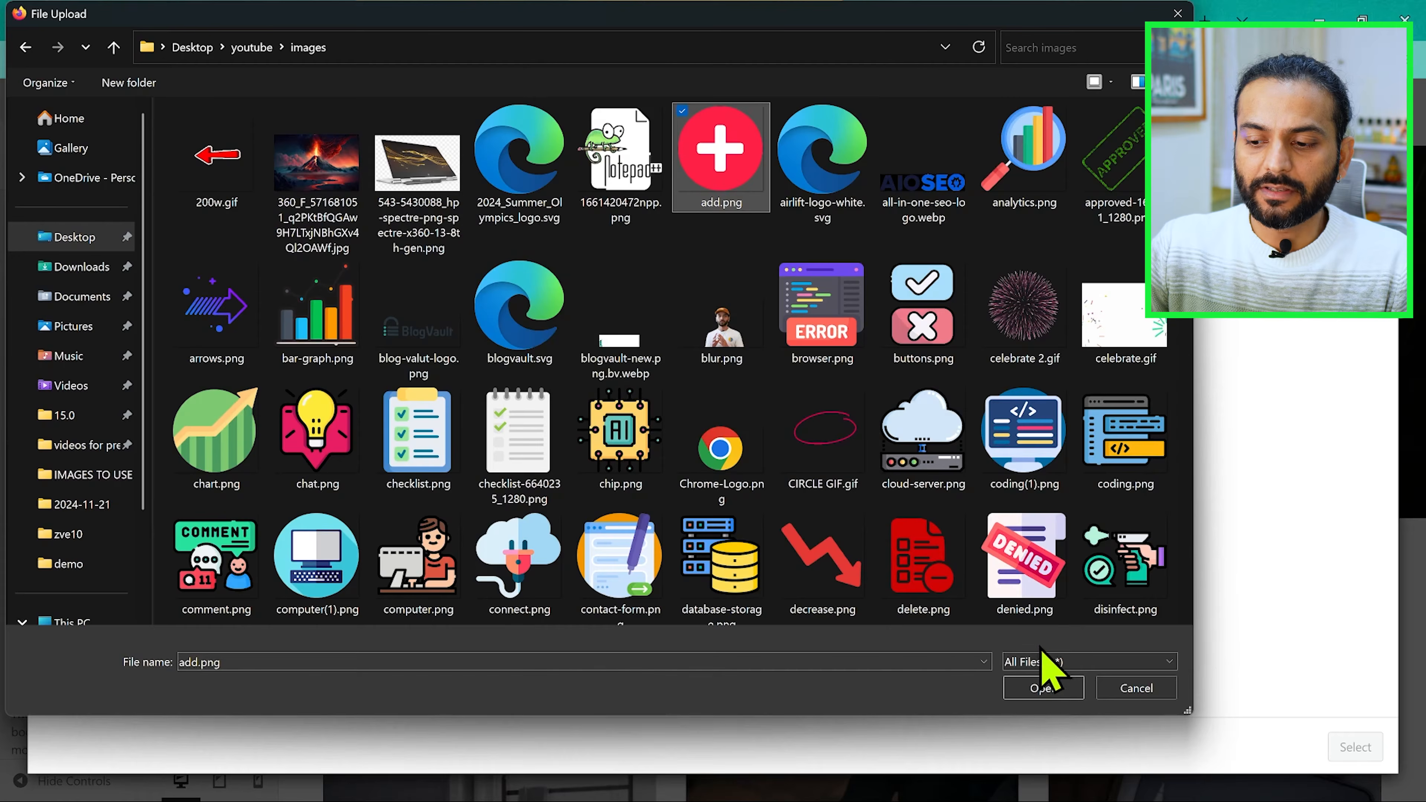
click(1039, 690)
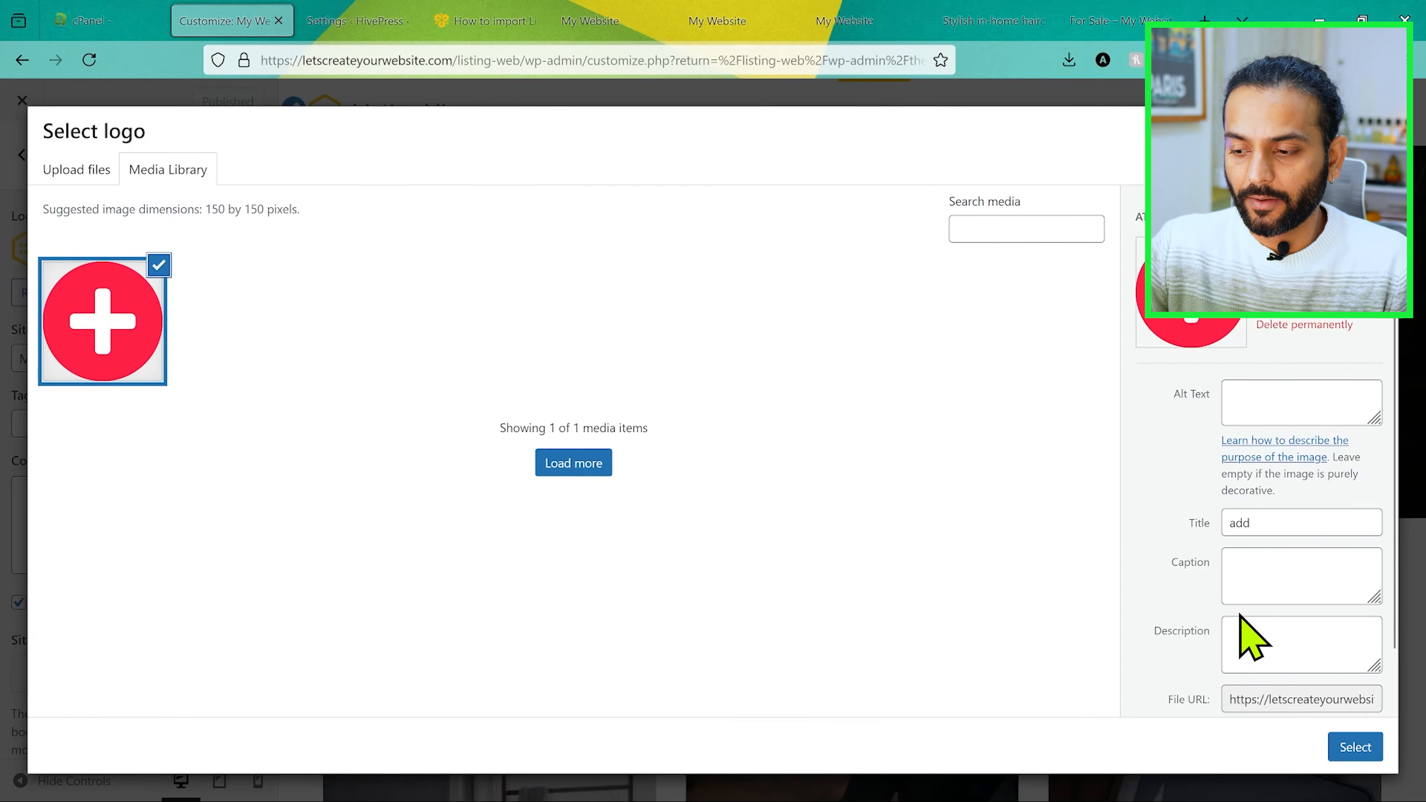
click(1353, 750)
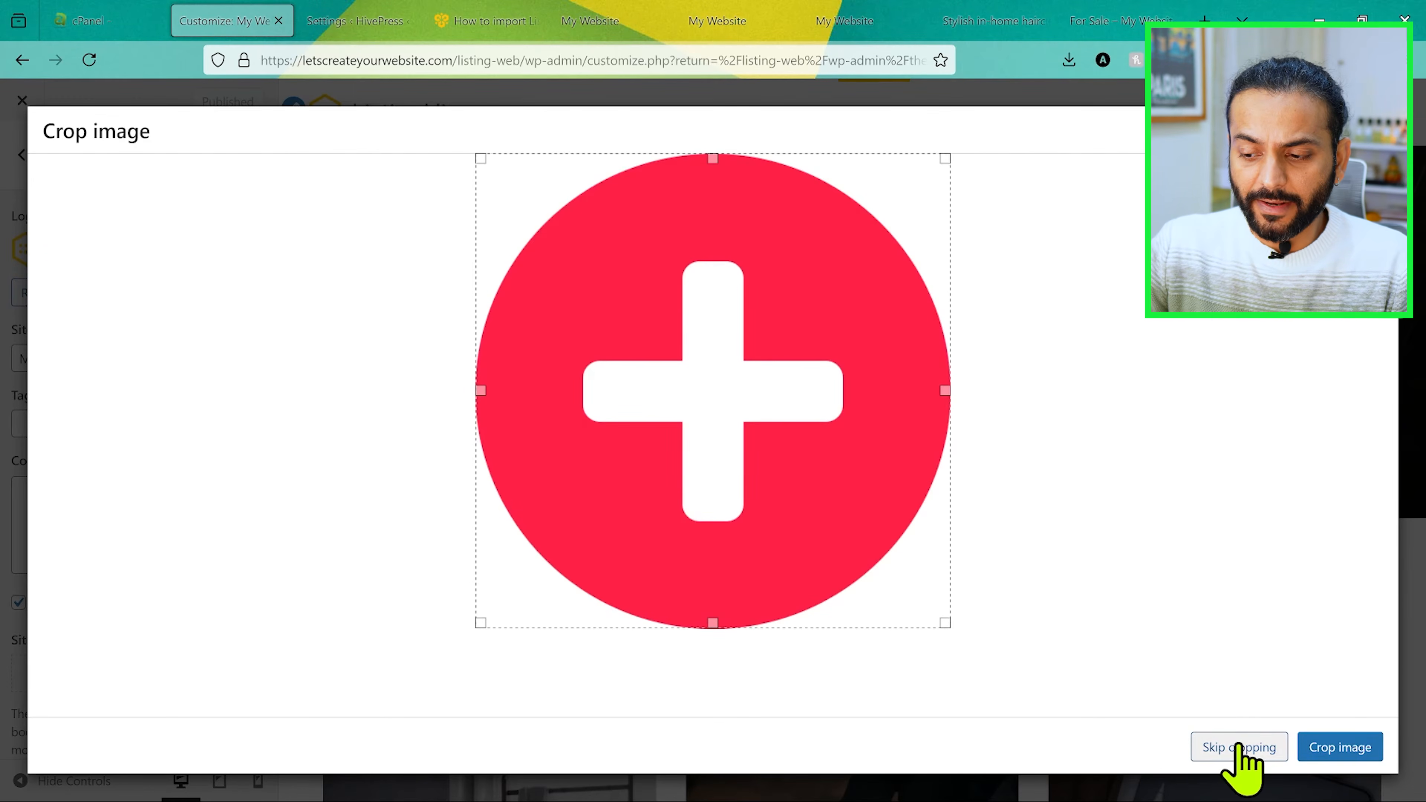
click(1239, 748)
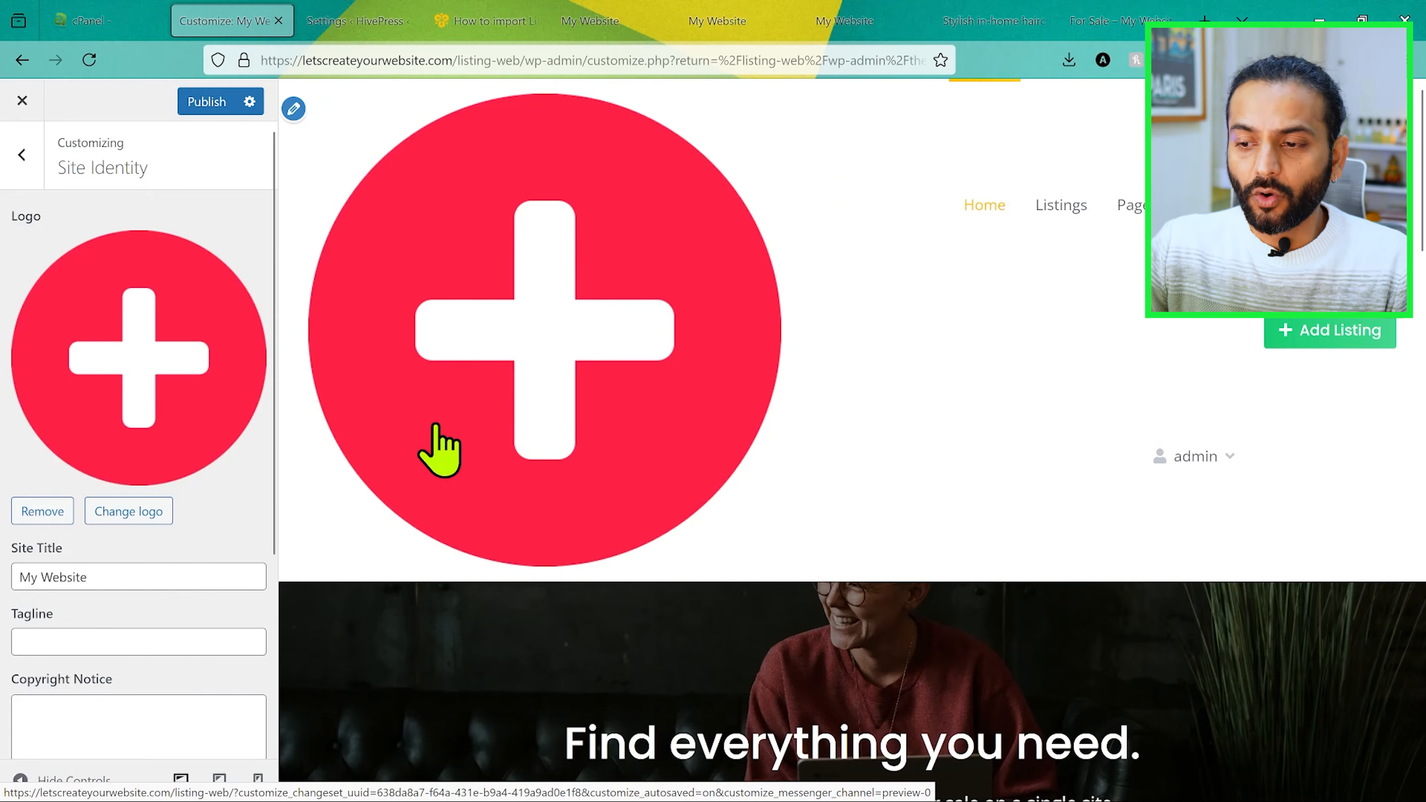
Step: Select the add.png logo in the media library and open it in the image editor
scroll(184, 417, down, 4)
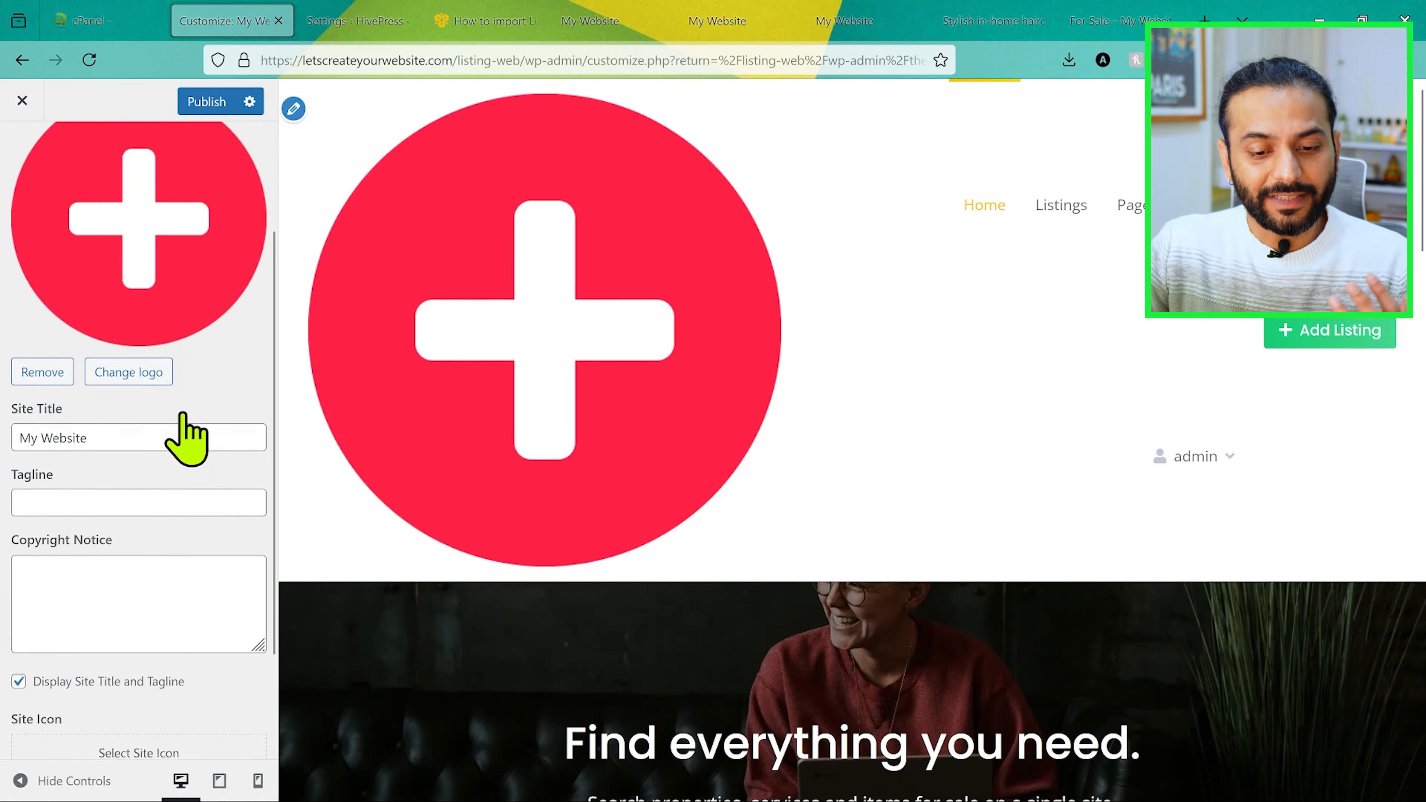
click(296, 107)
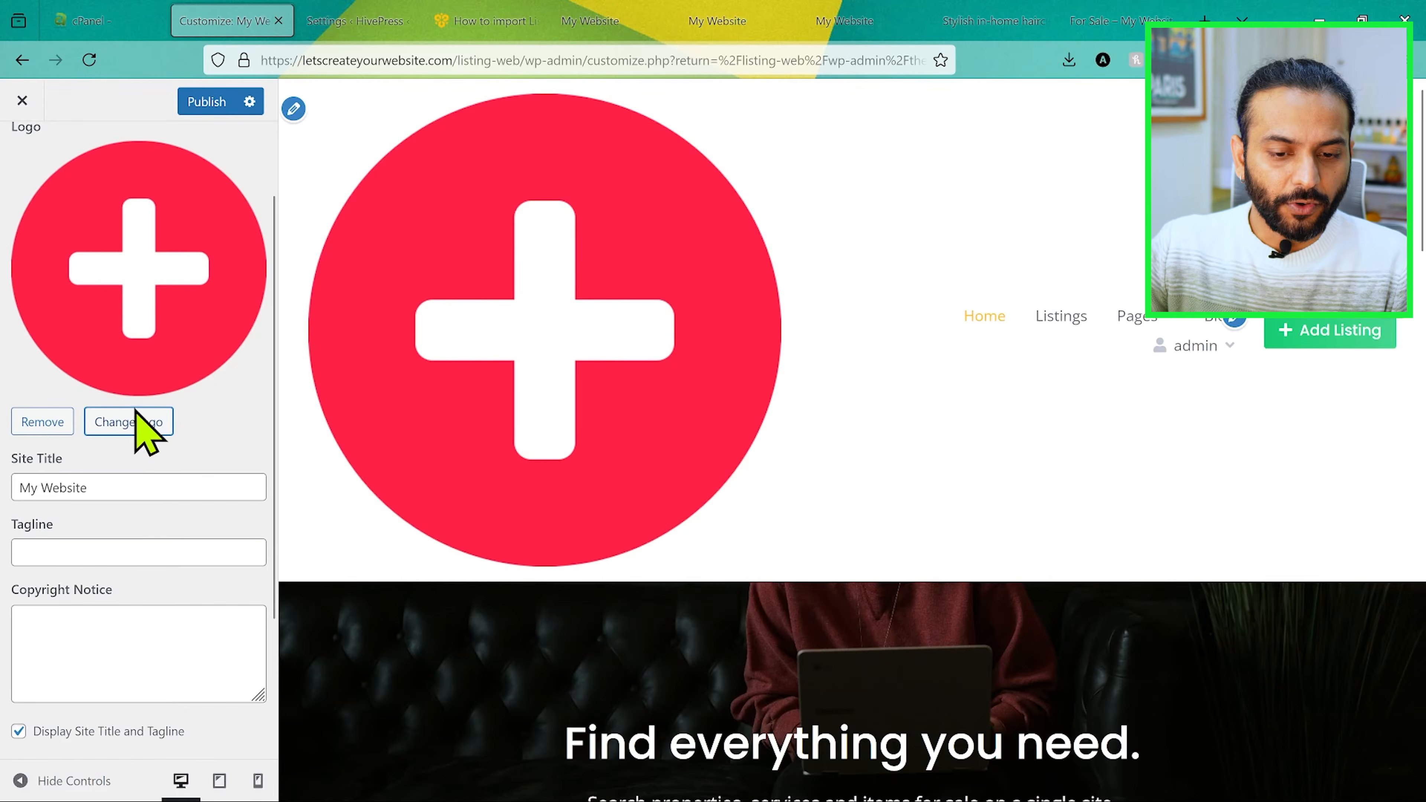
click(123, 422)
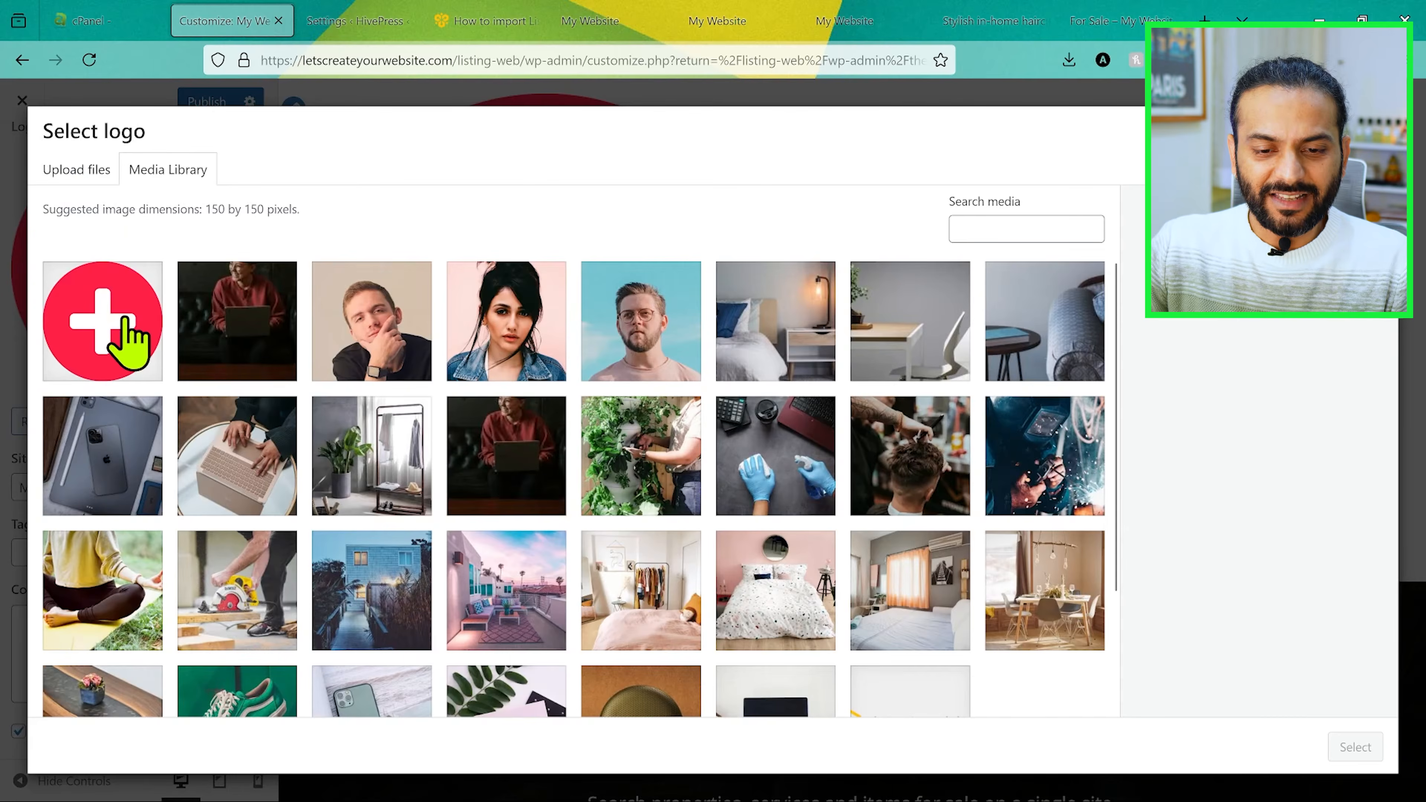
click(127, 337)
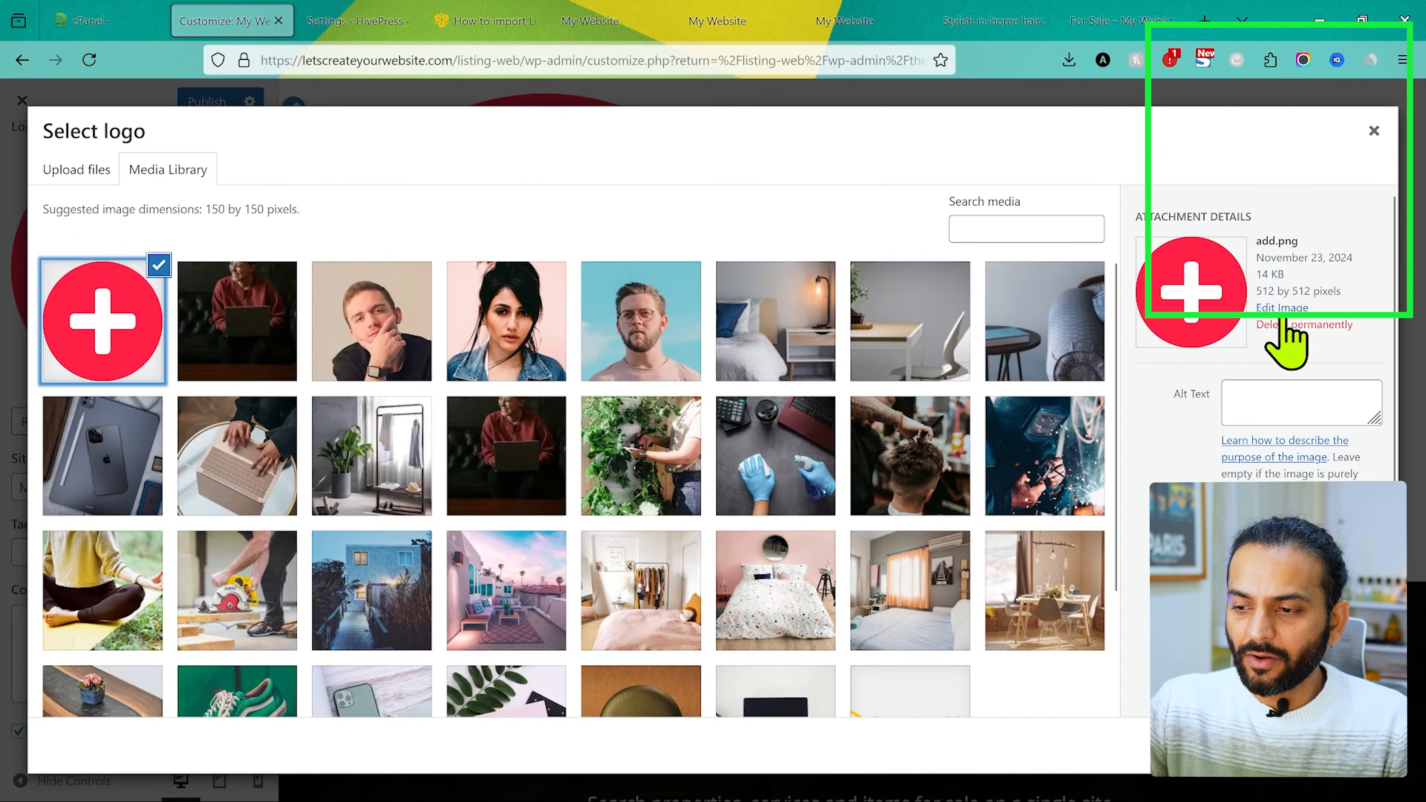
click(1285, 310)
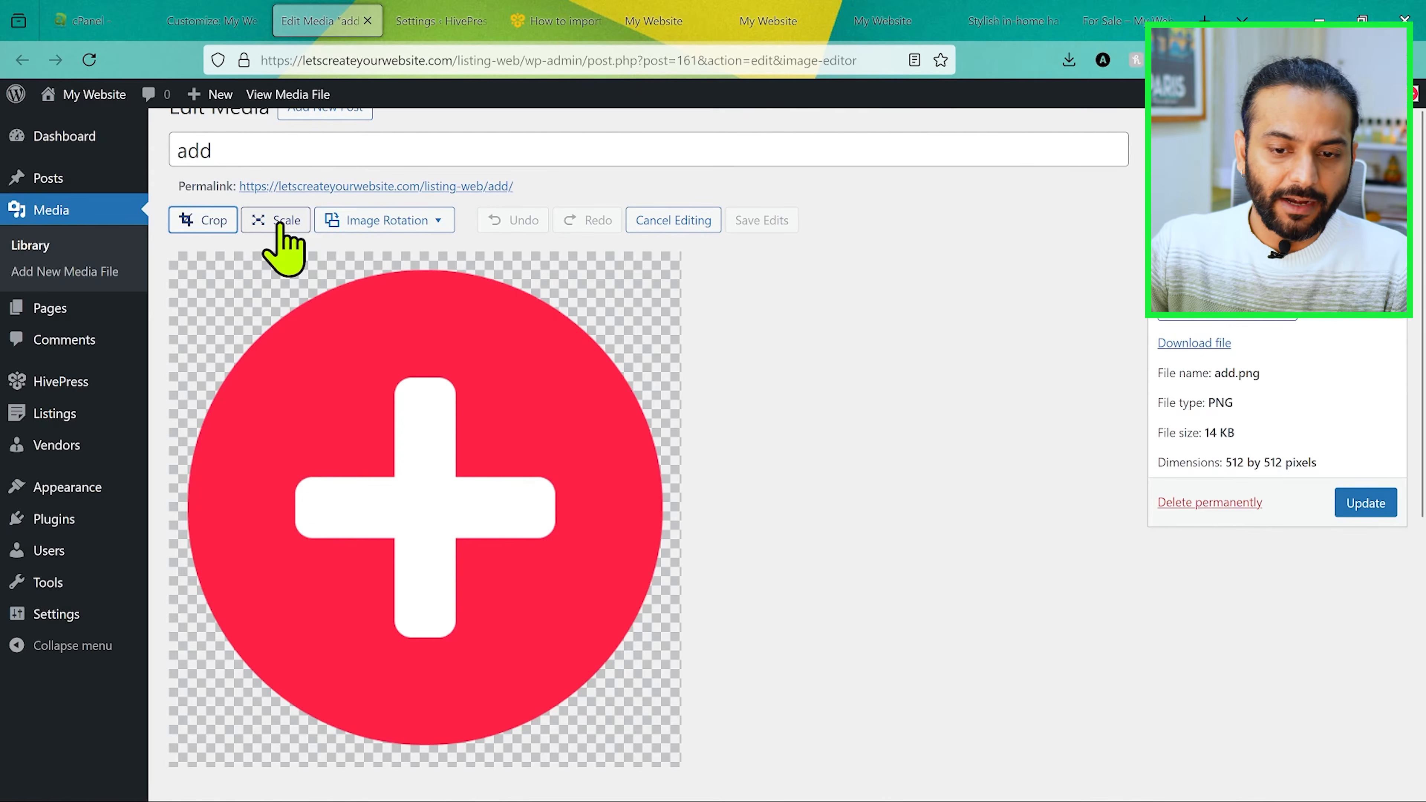
Step: Scale the logo image to 100 × 100 pixels
click(276, 220)
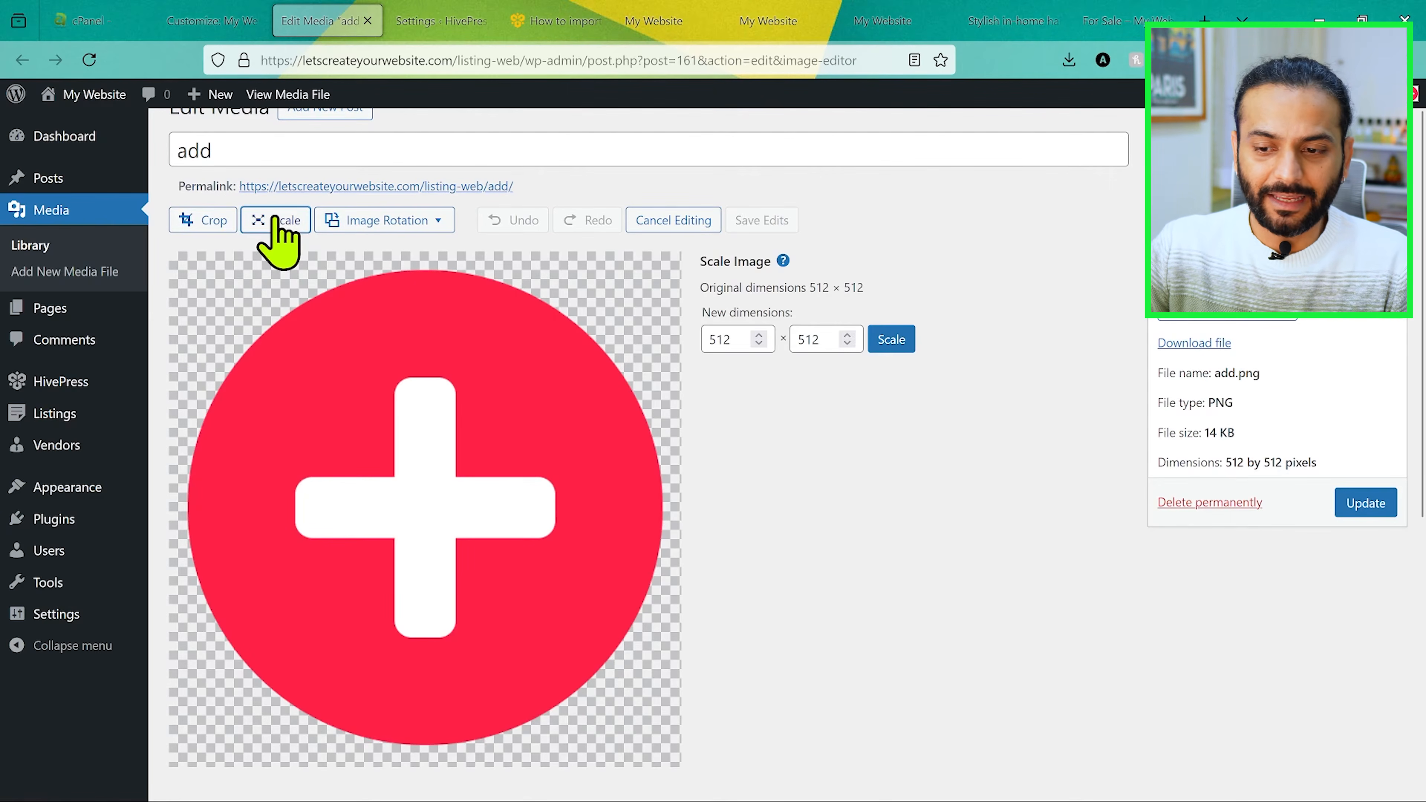
drag(742, 335, 702, 334)
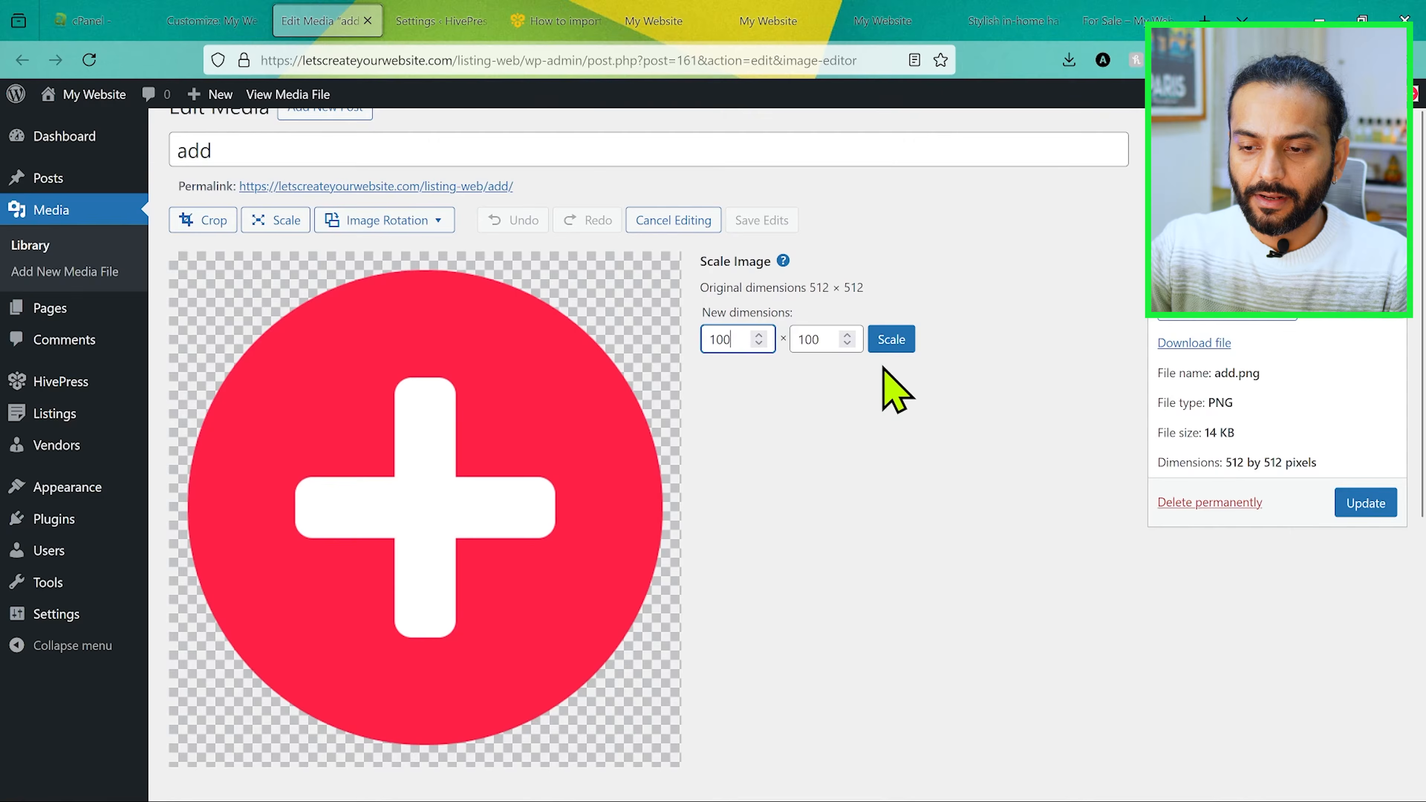
click(894, 341)
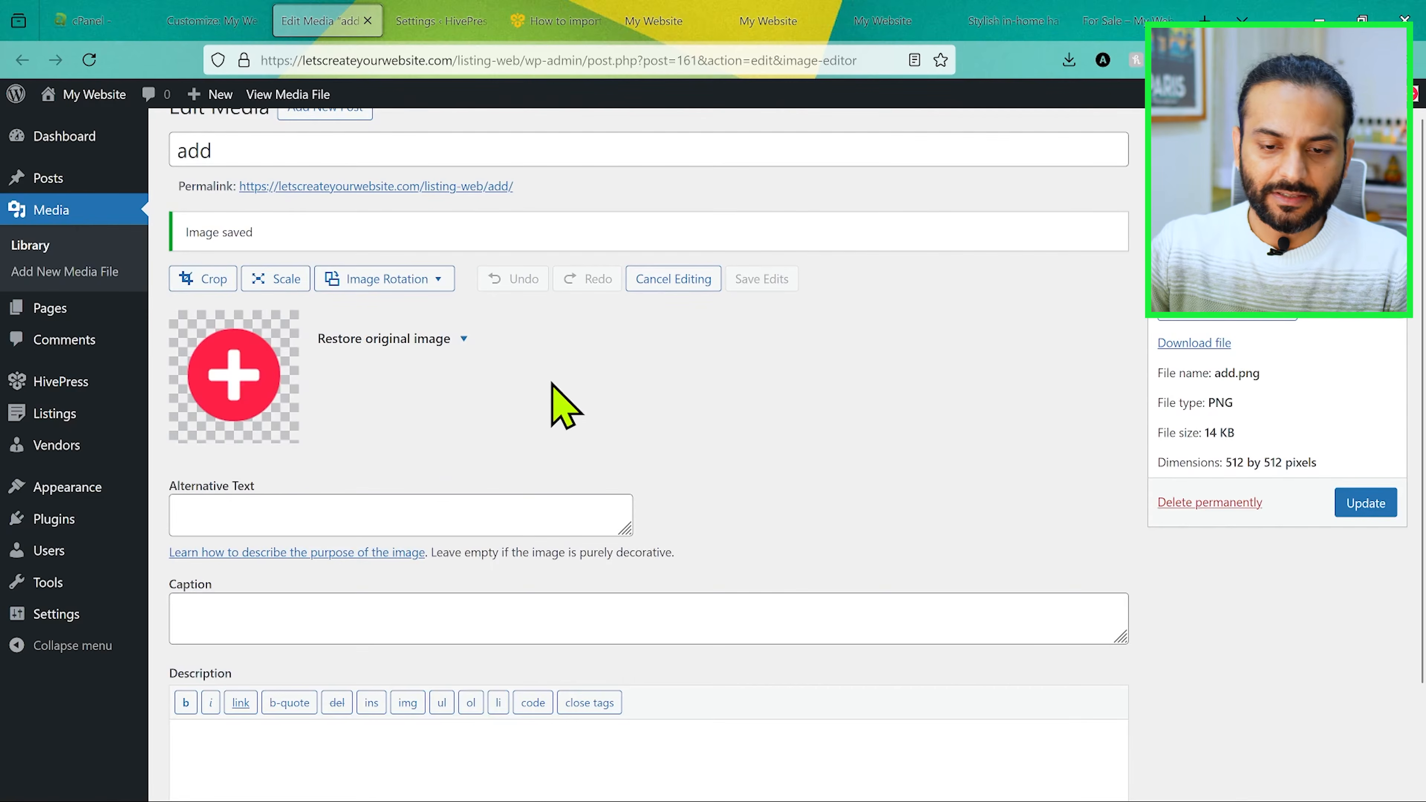
Step: Scale the logo image to 75 × 75 pixels and update the media file
click(293, 281)
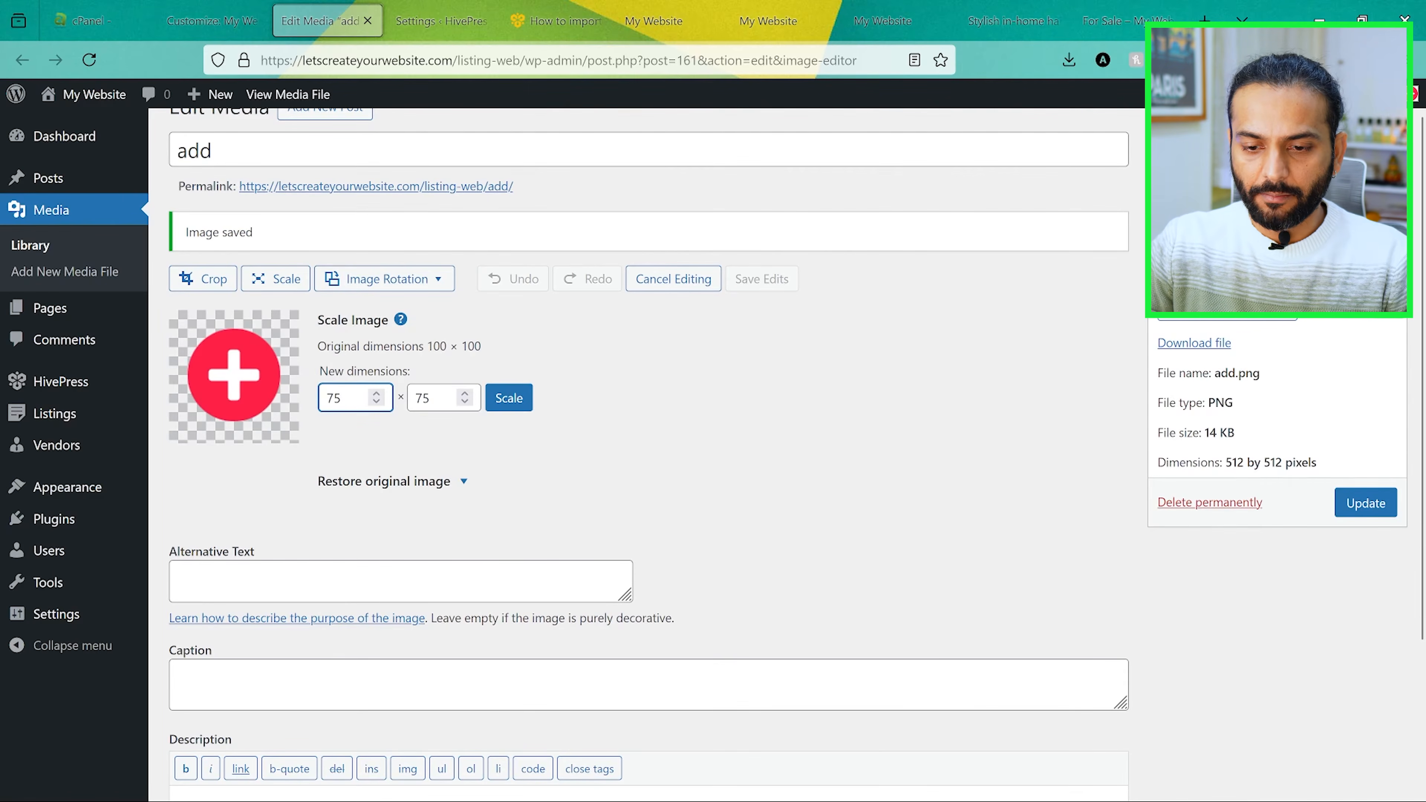
click(512, 400)
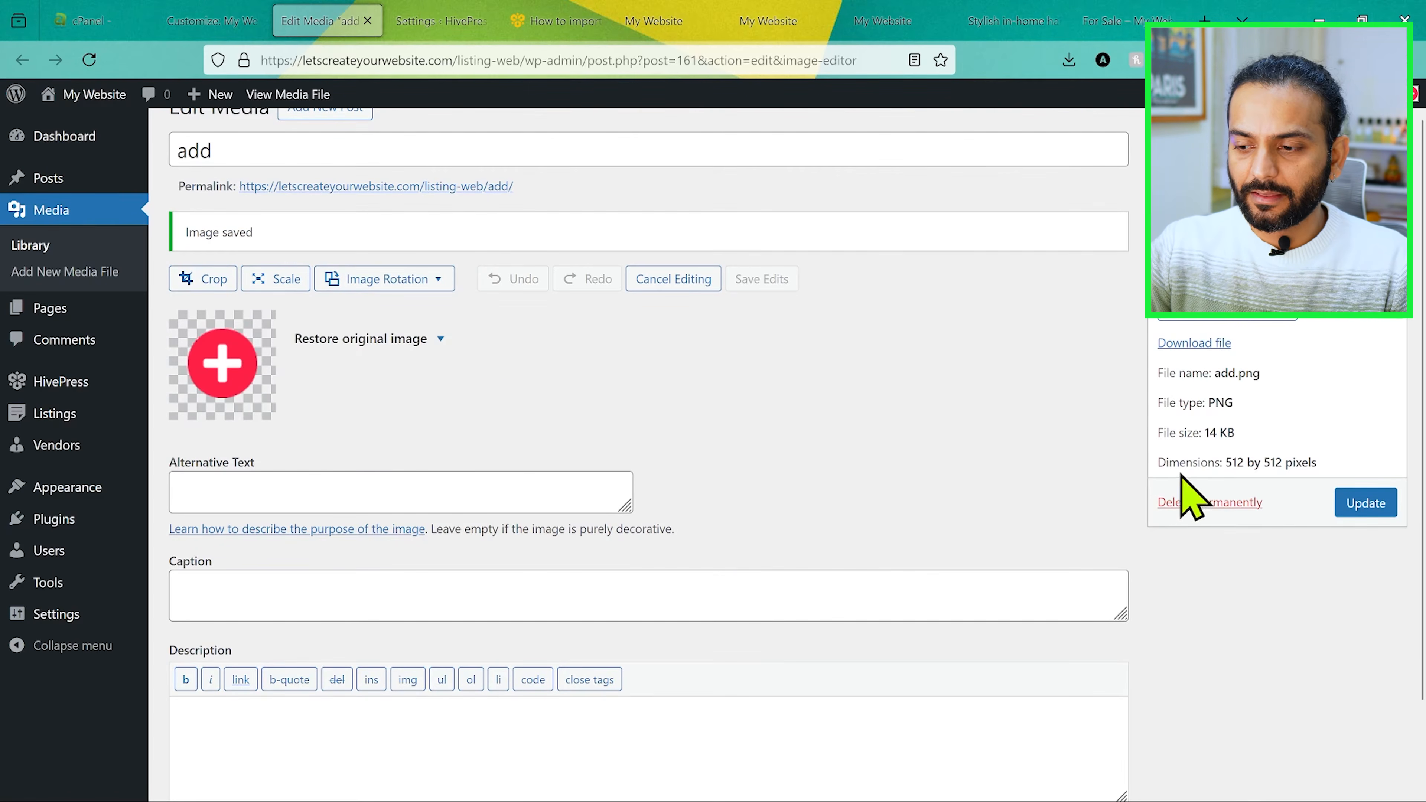
click(1364, 506)
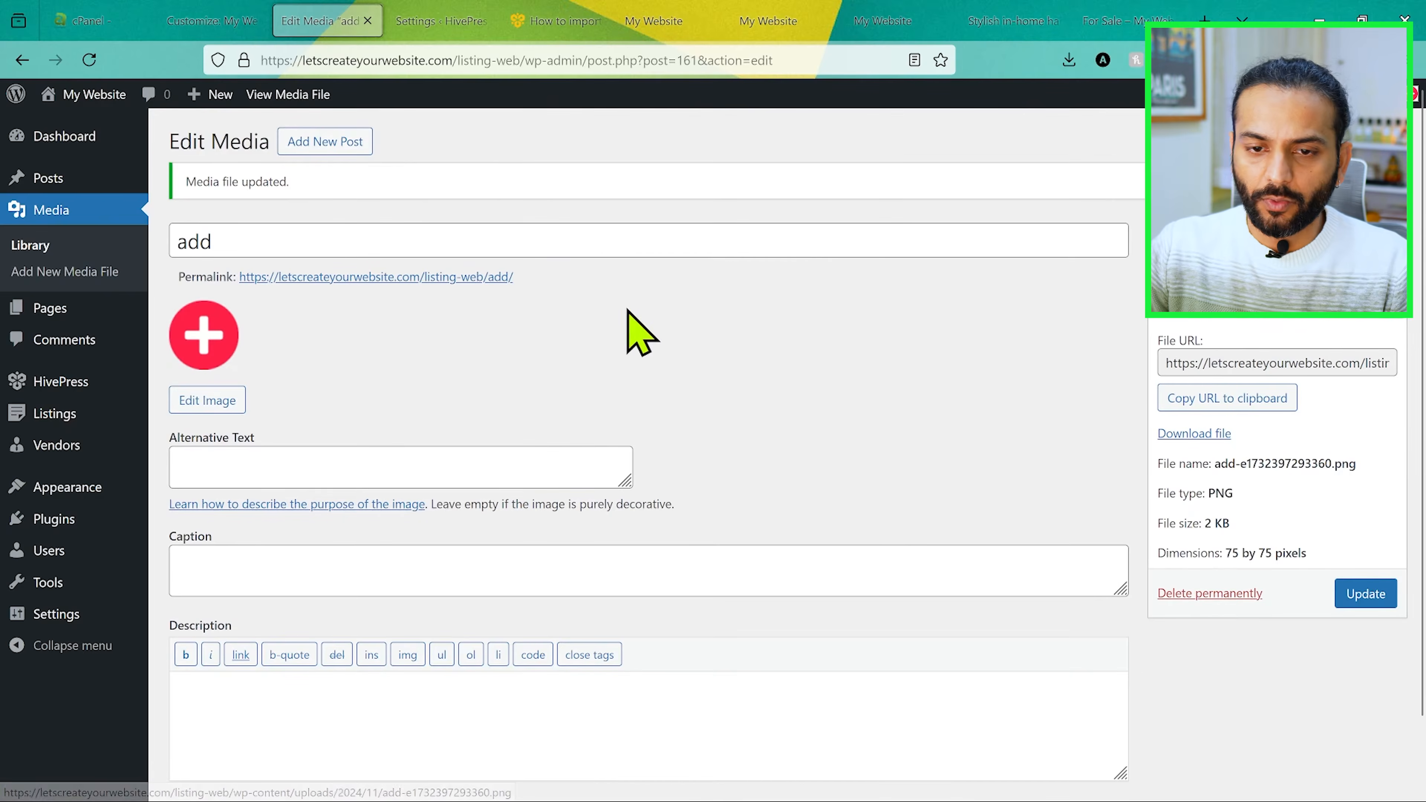
Step: Back in the theme customizer, remove the oversized logo, set the resized add image as logo without cropping, and publish
click(212, 20)
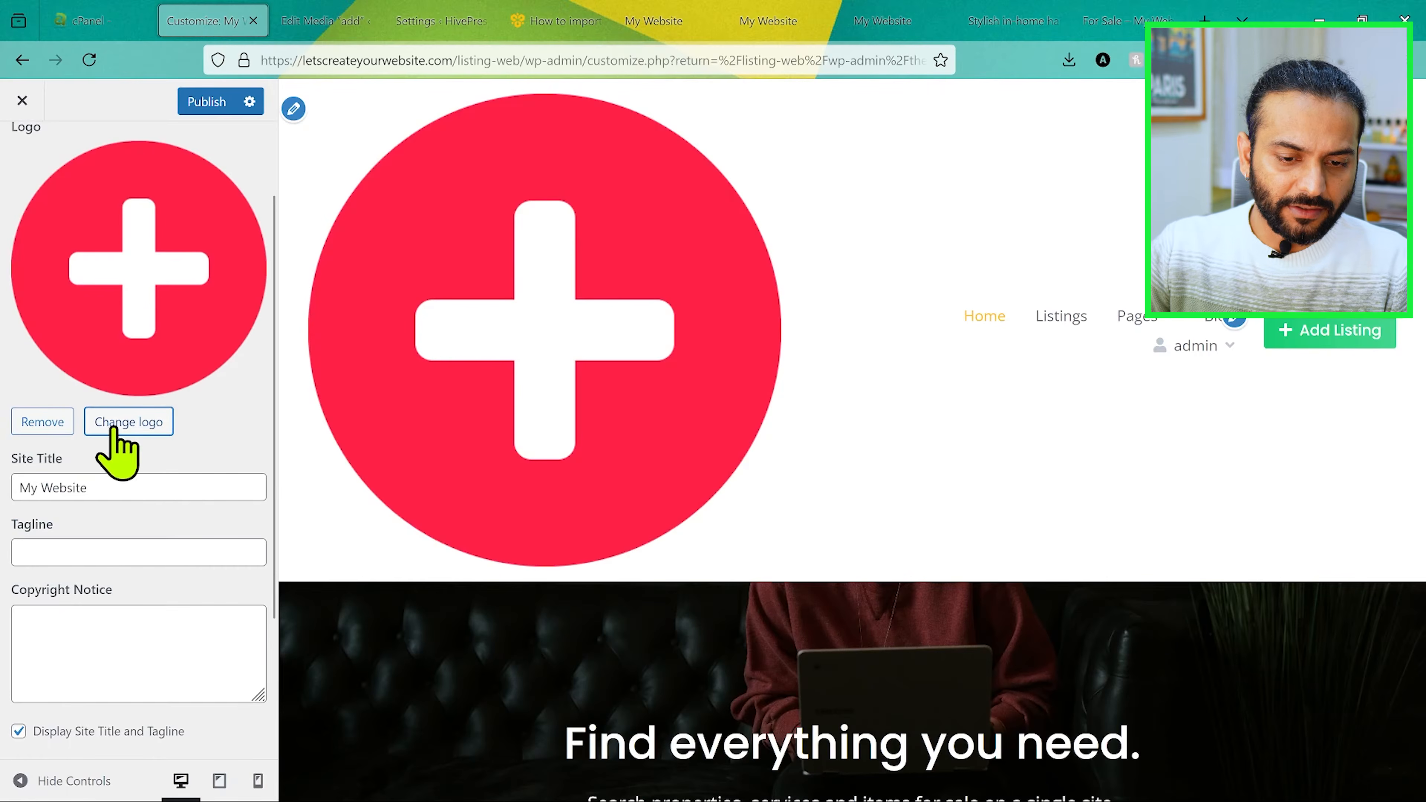
click(42, 421)
click(136, 235)
click(107, 306)
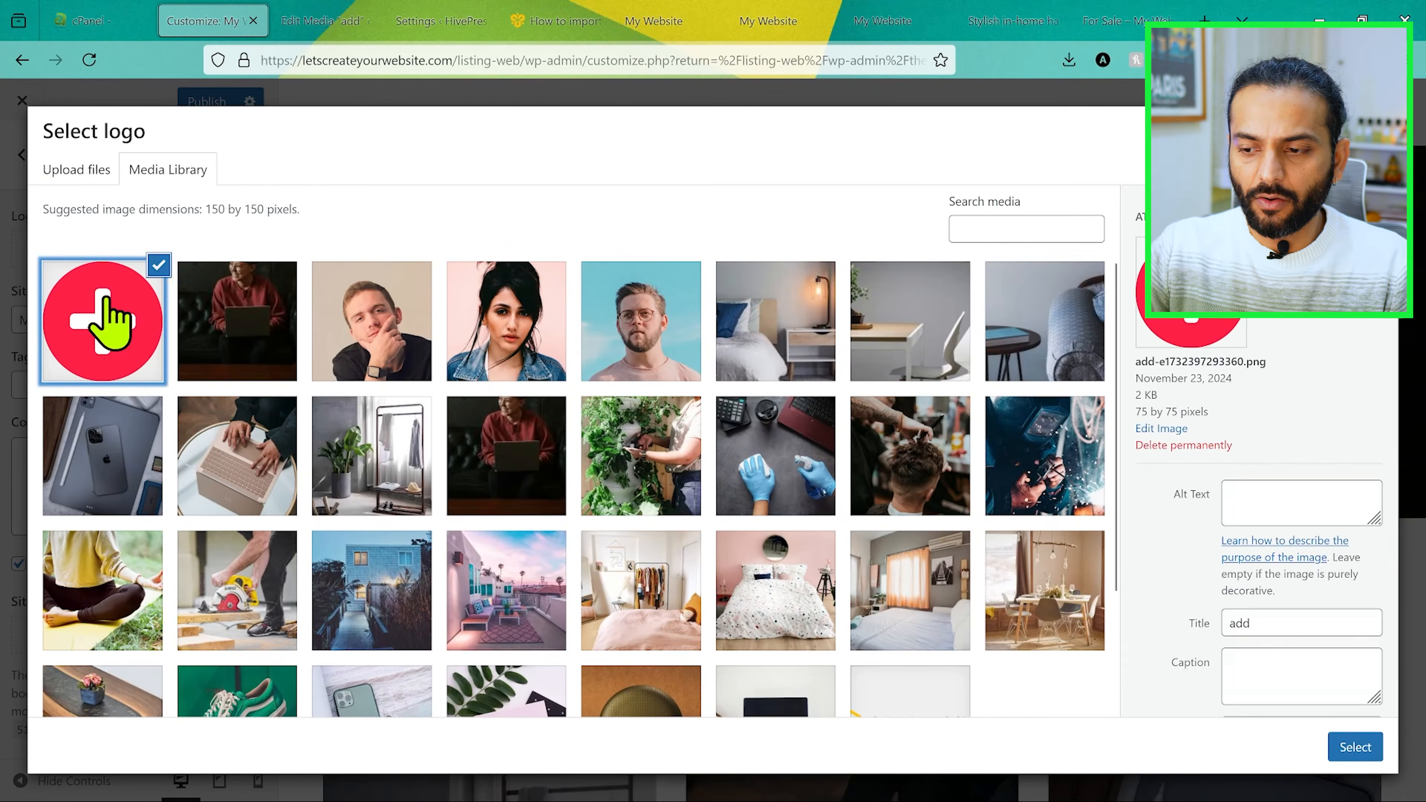
click(1353, 747)
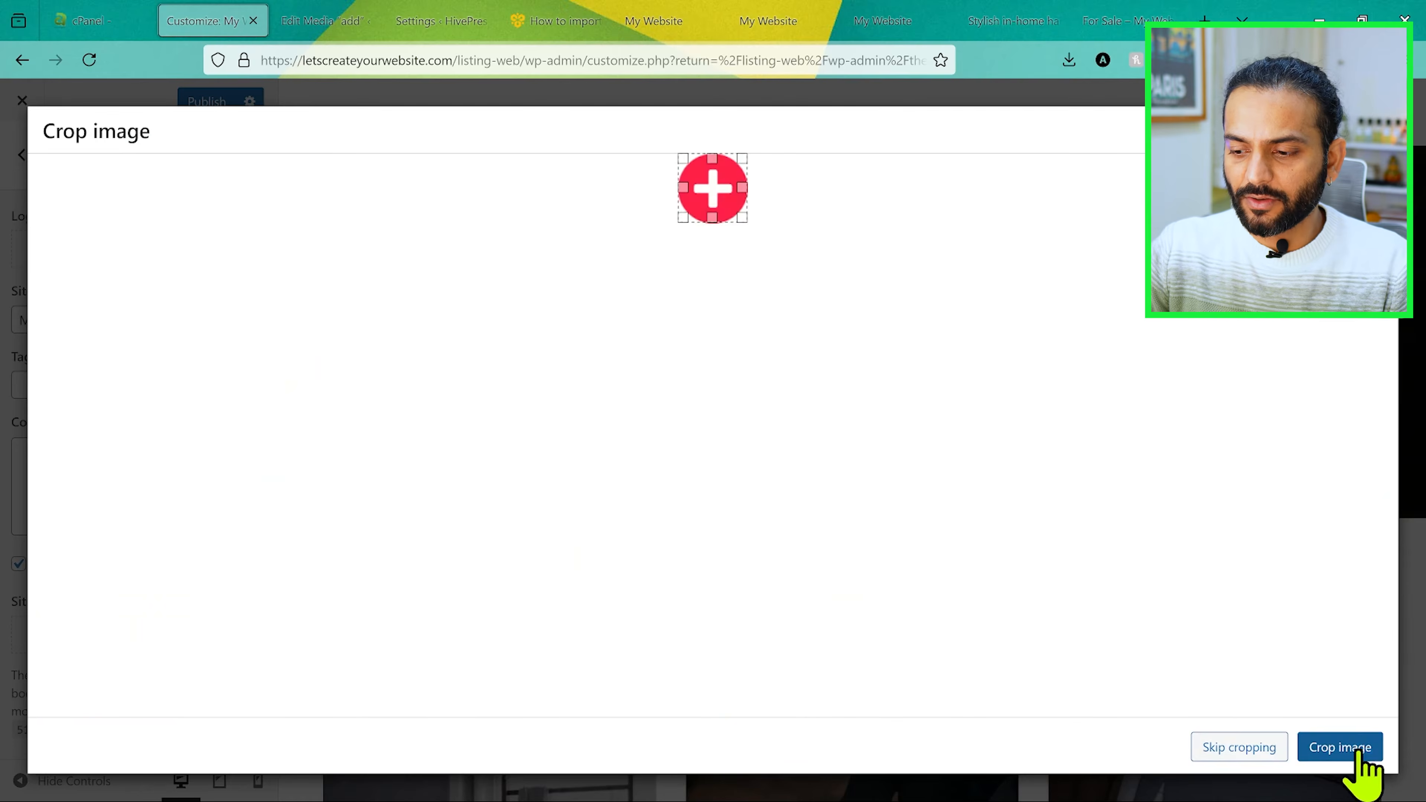
click(1243, 749)
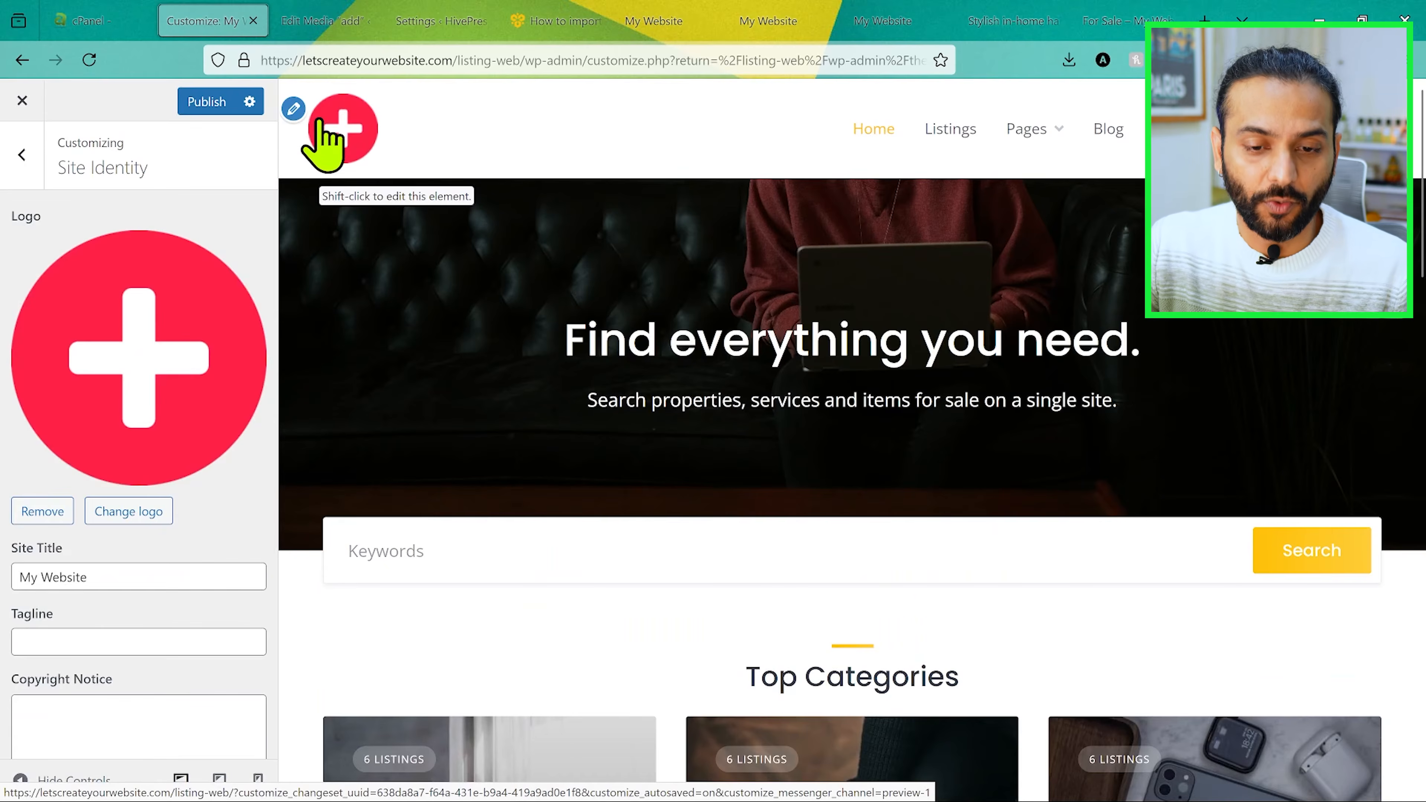
click(206, 103)
Step: Set the site title to "Listng site" and the tagline to "local hair Saloons", and publish the site identity
click(135, 577)
key(ctrl+a)
key(BackSpace)
text(Listng site)
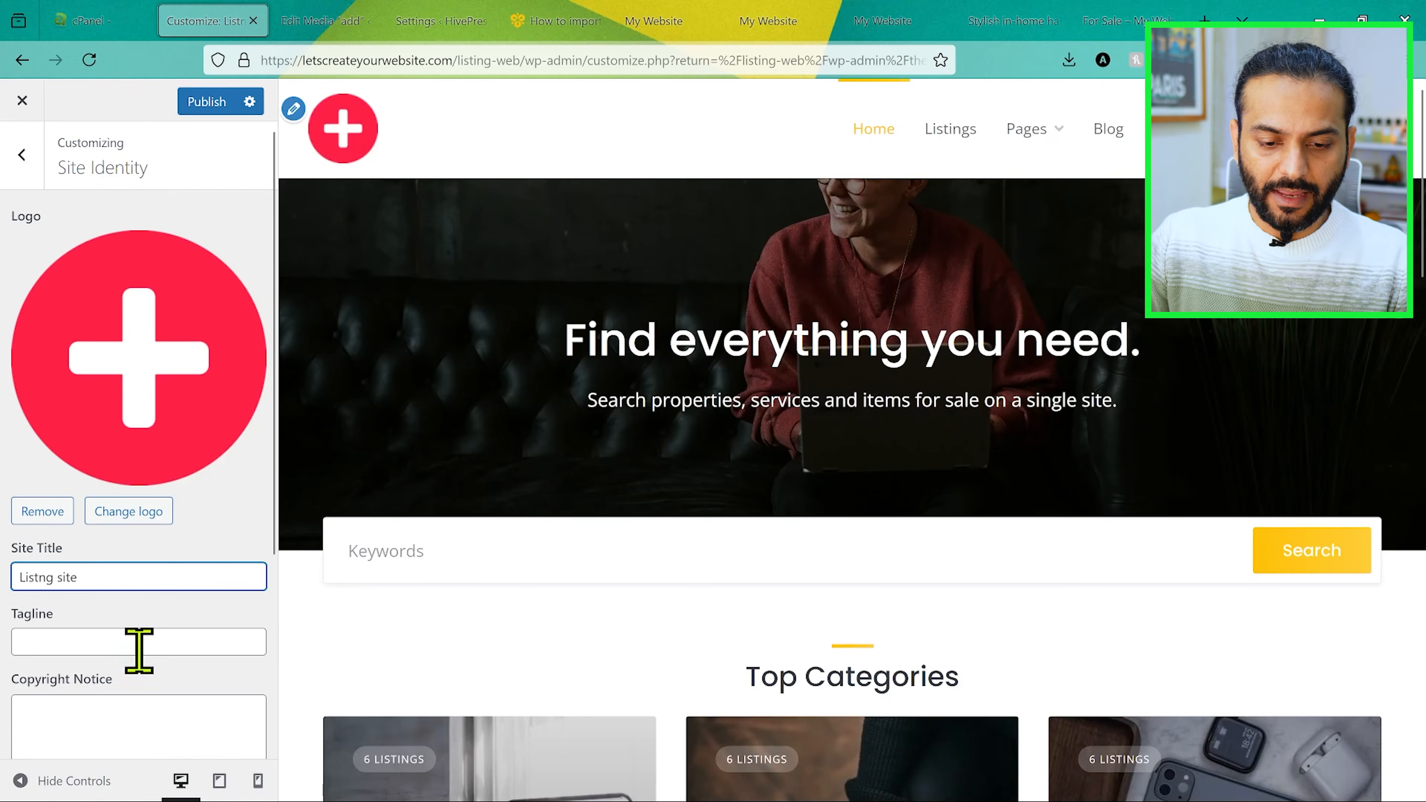
click(139, 642)
text(local hair Saloo)
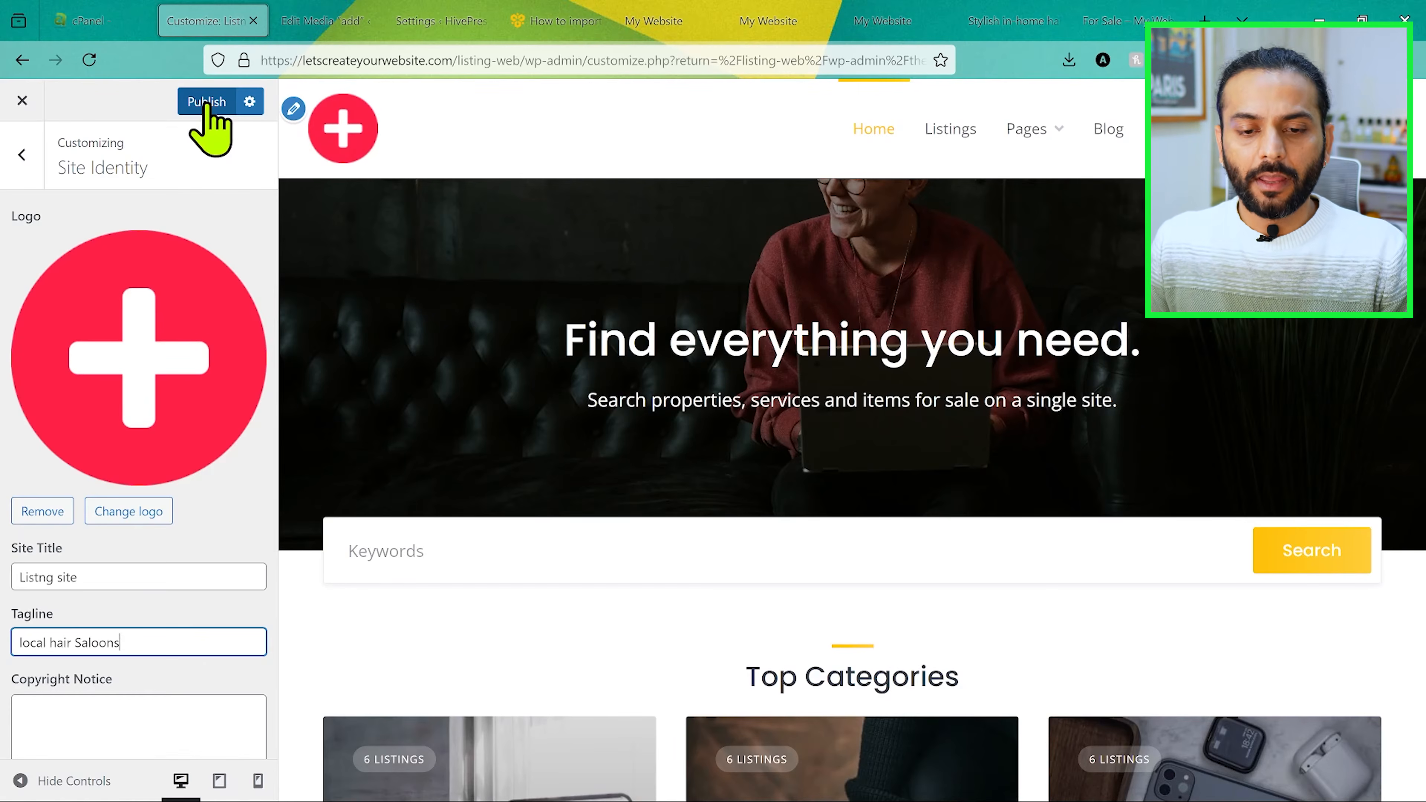
click(205, 102)
click(22, 160)
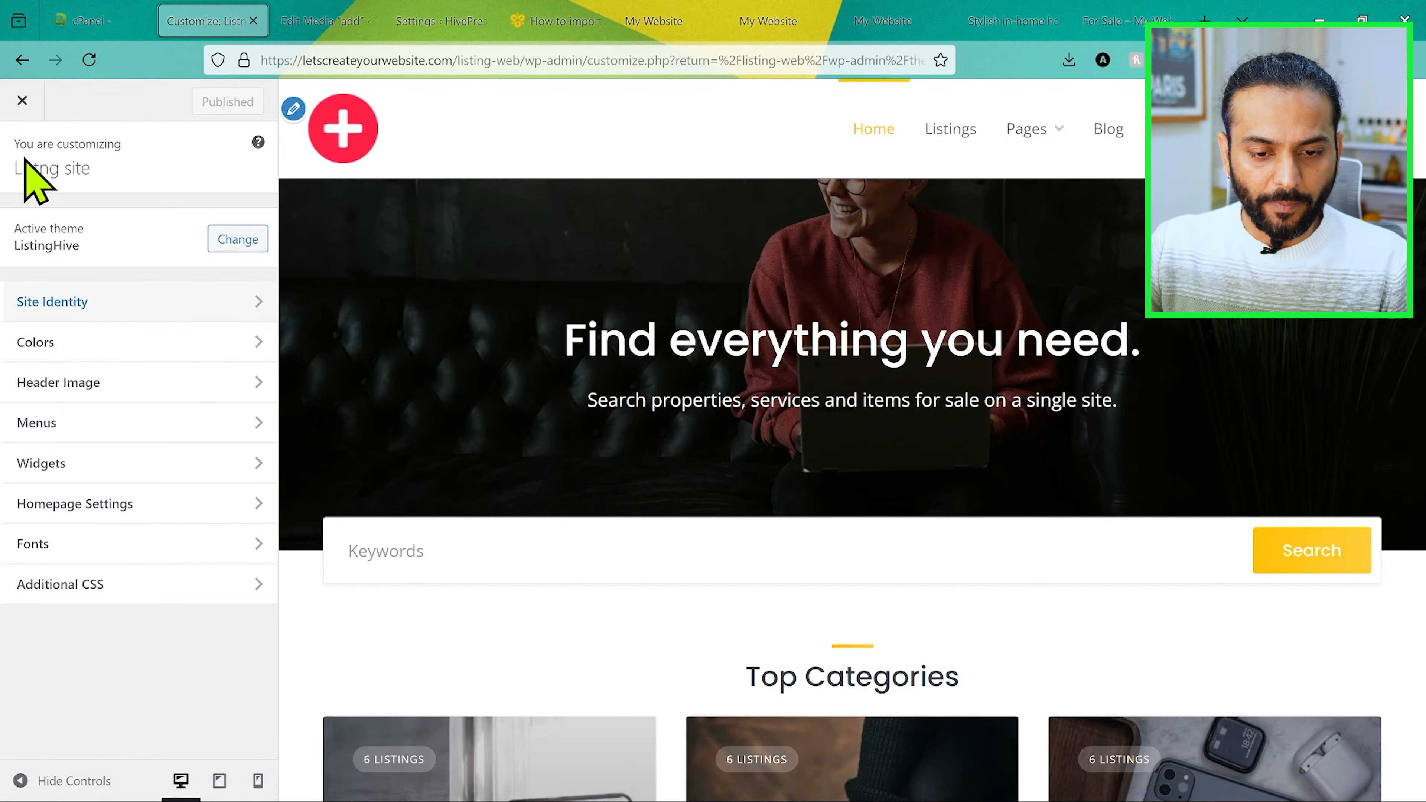
Step: Set the theme's primary color to the red shade #f4073e
click(244, 344)
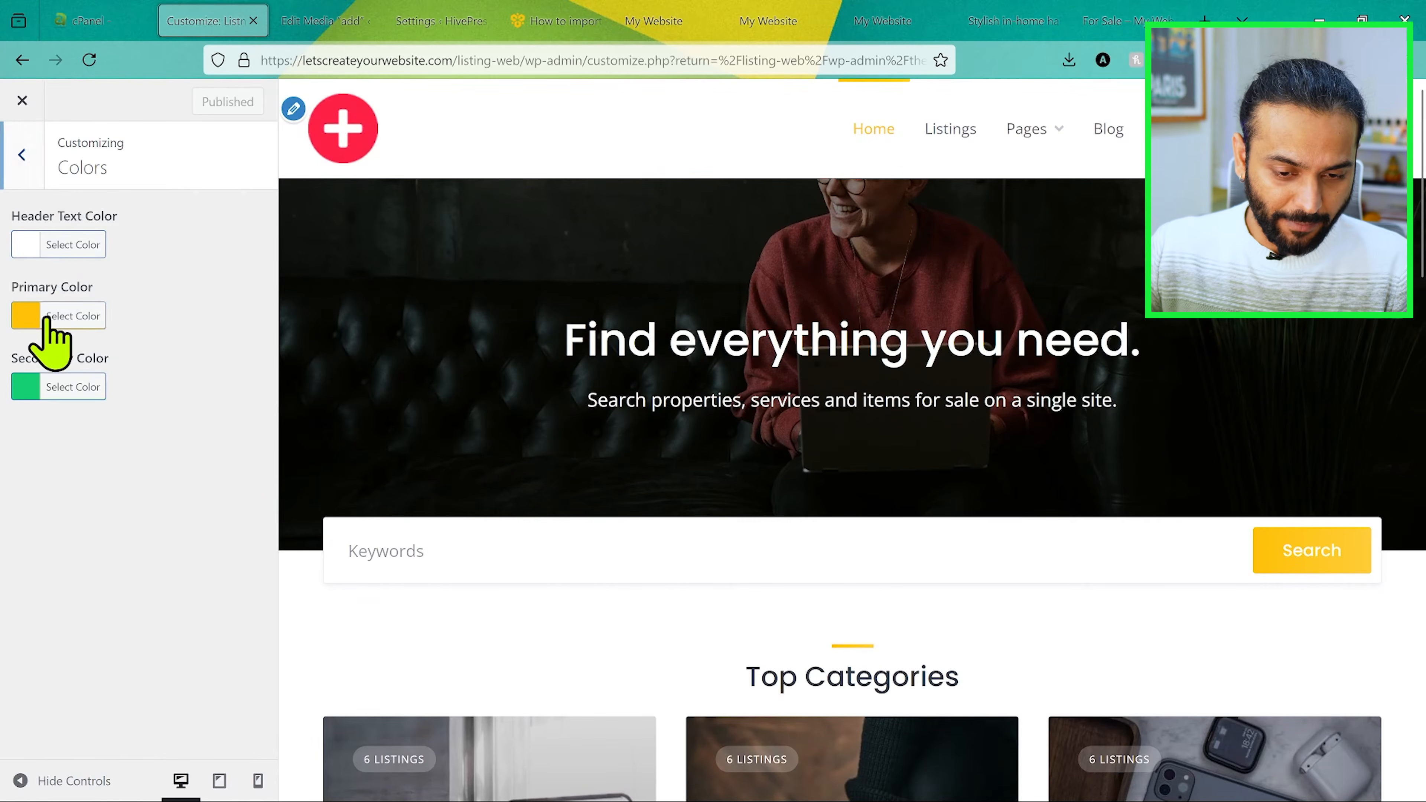
click(48, 317)
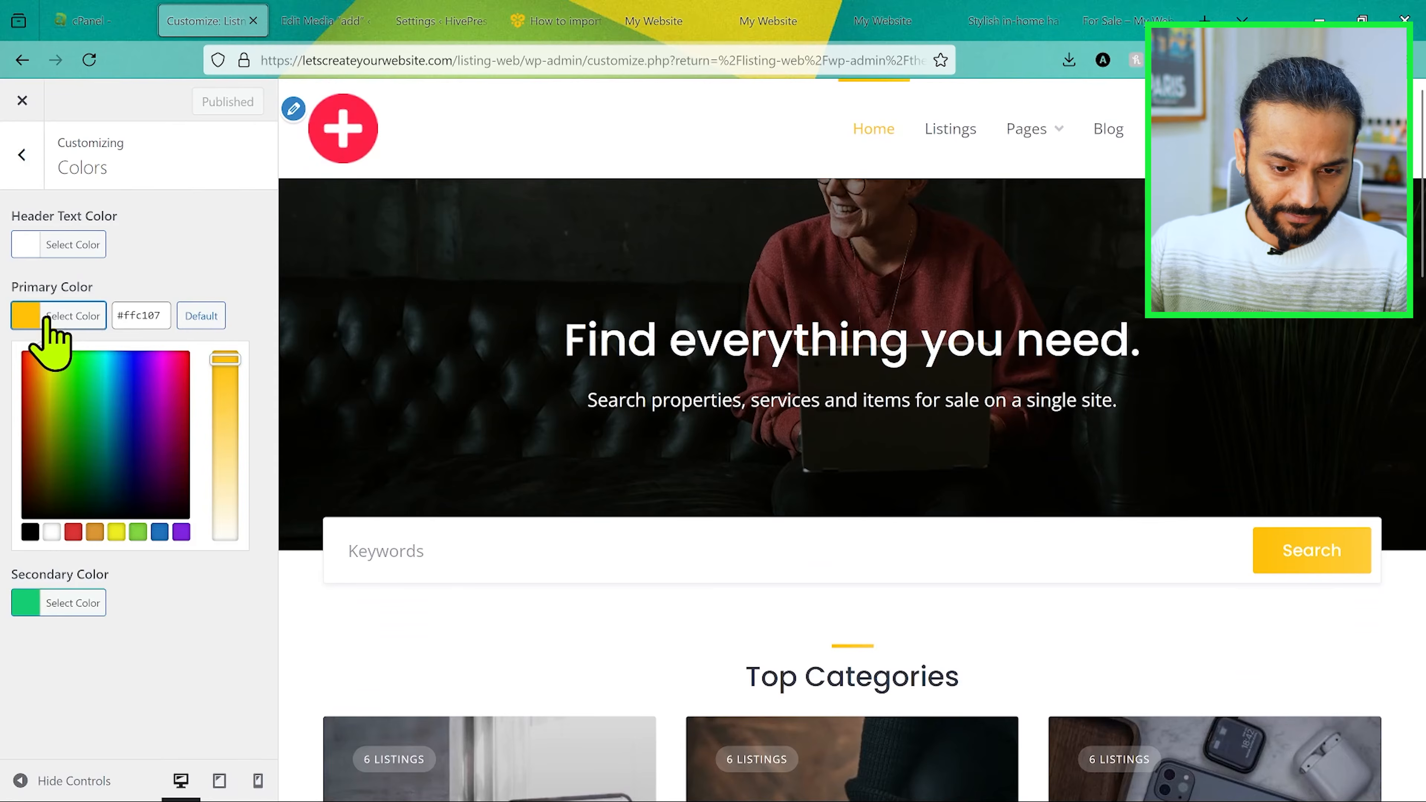
click(184, 358)
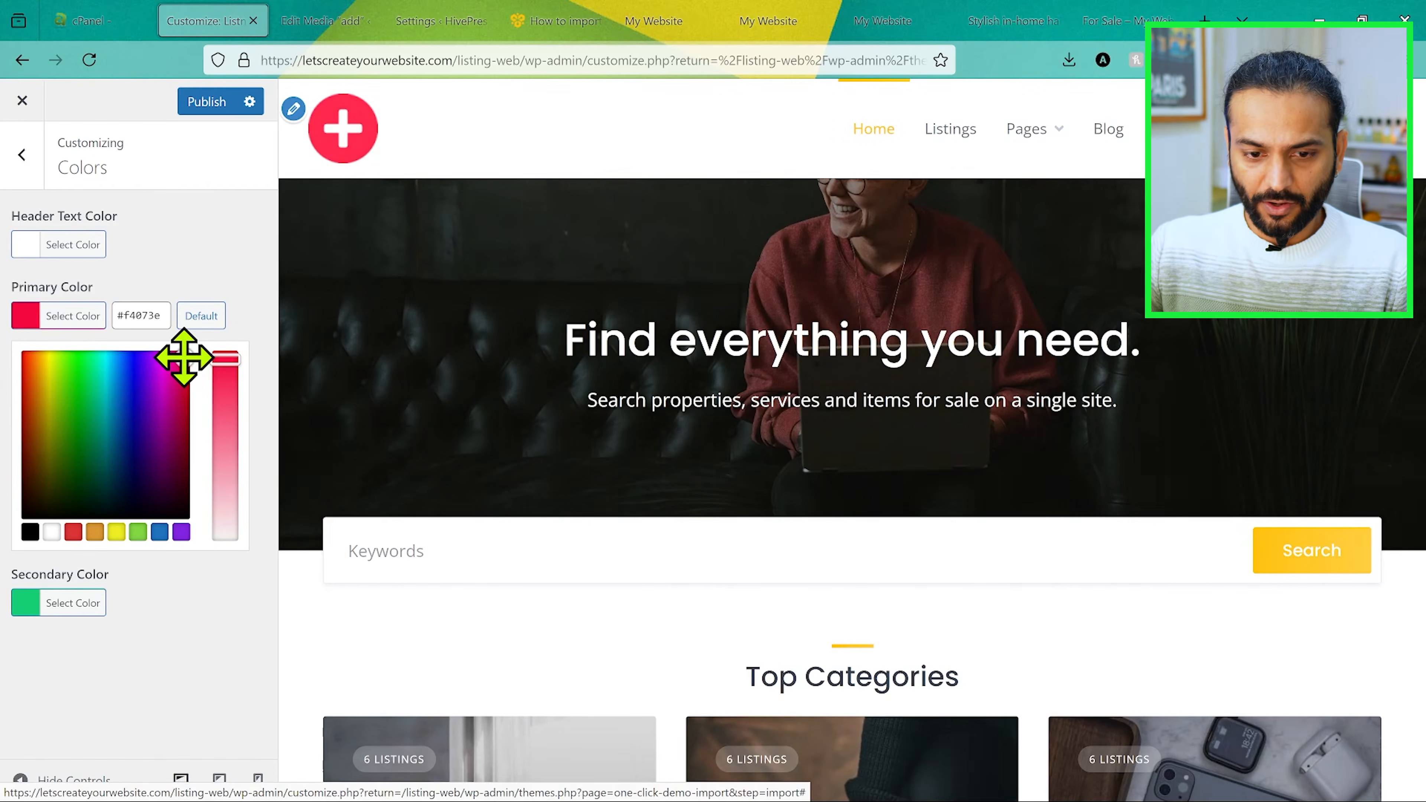
Step: Set the theme's secondary color to the teal shade #0f9684
scroll(1178, 519, down, 2)
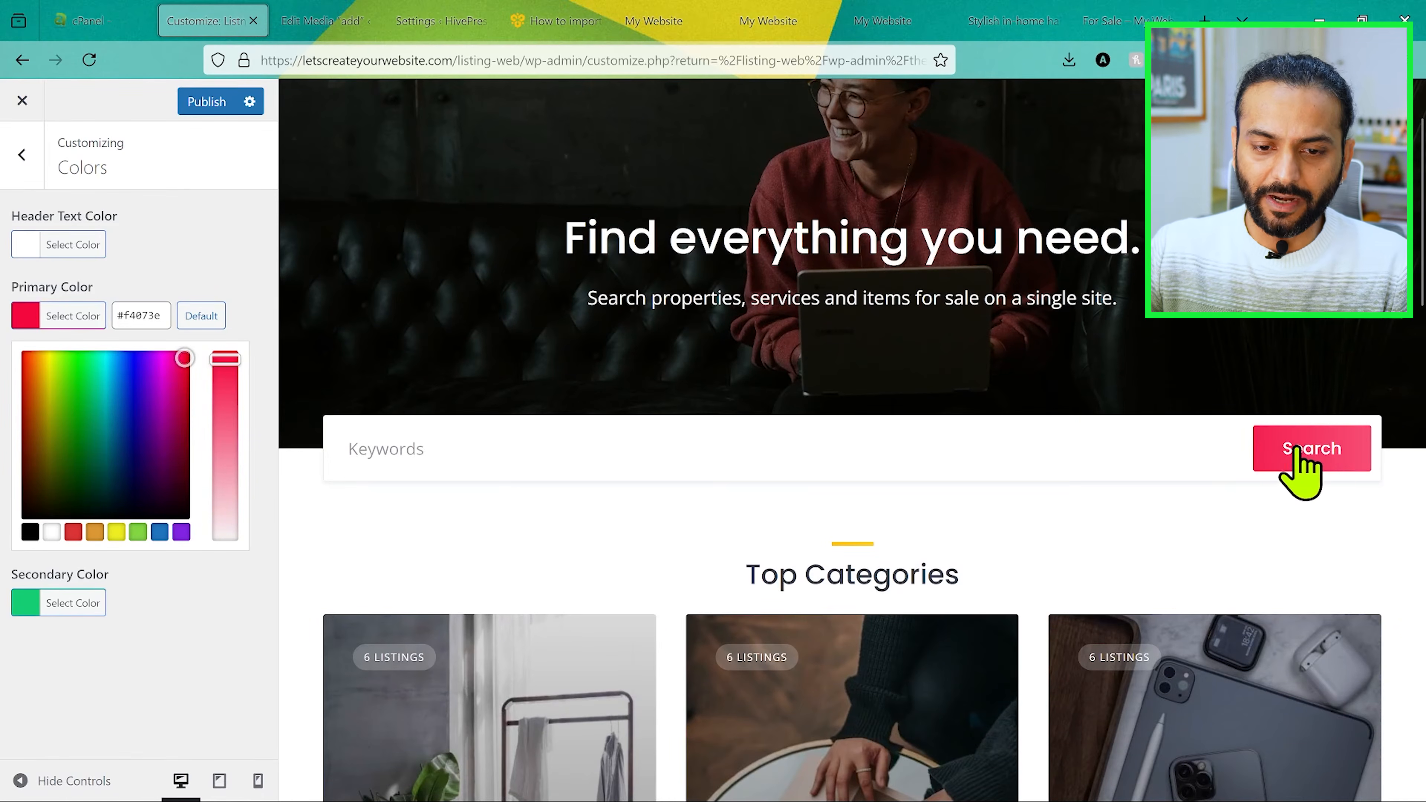
click(167, 301)
click(23, 387)
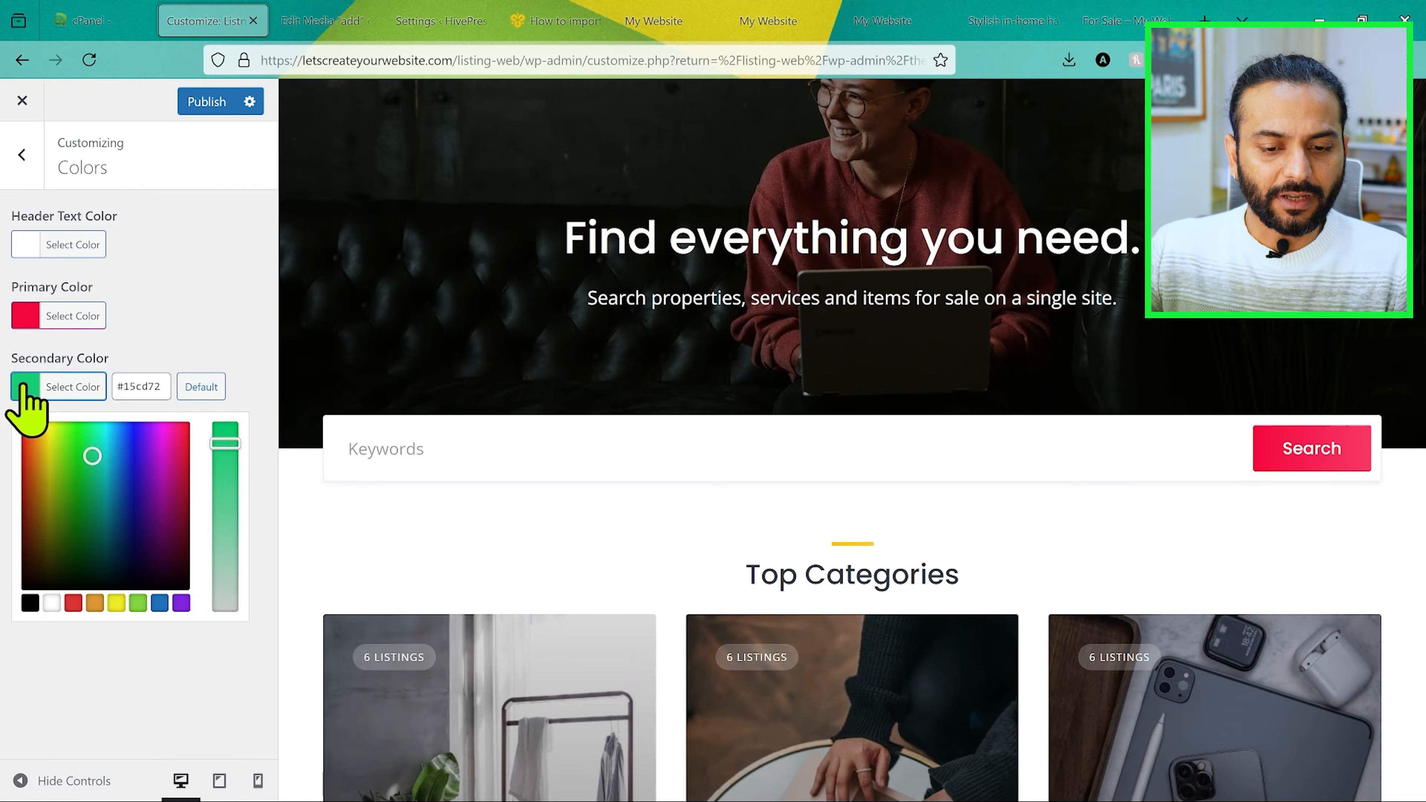
click(100, 488)
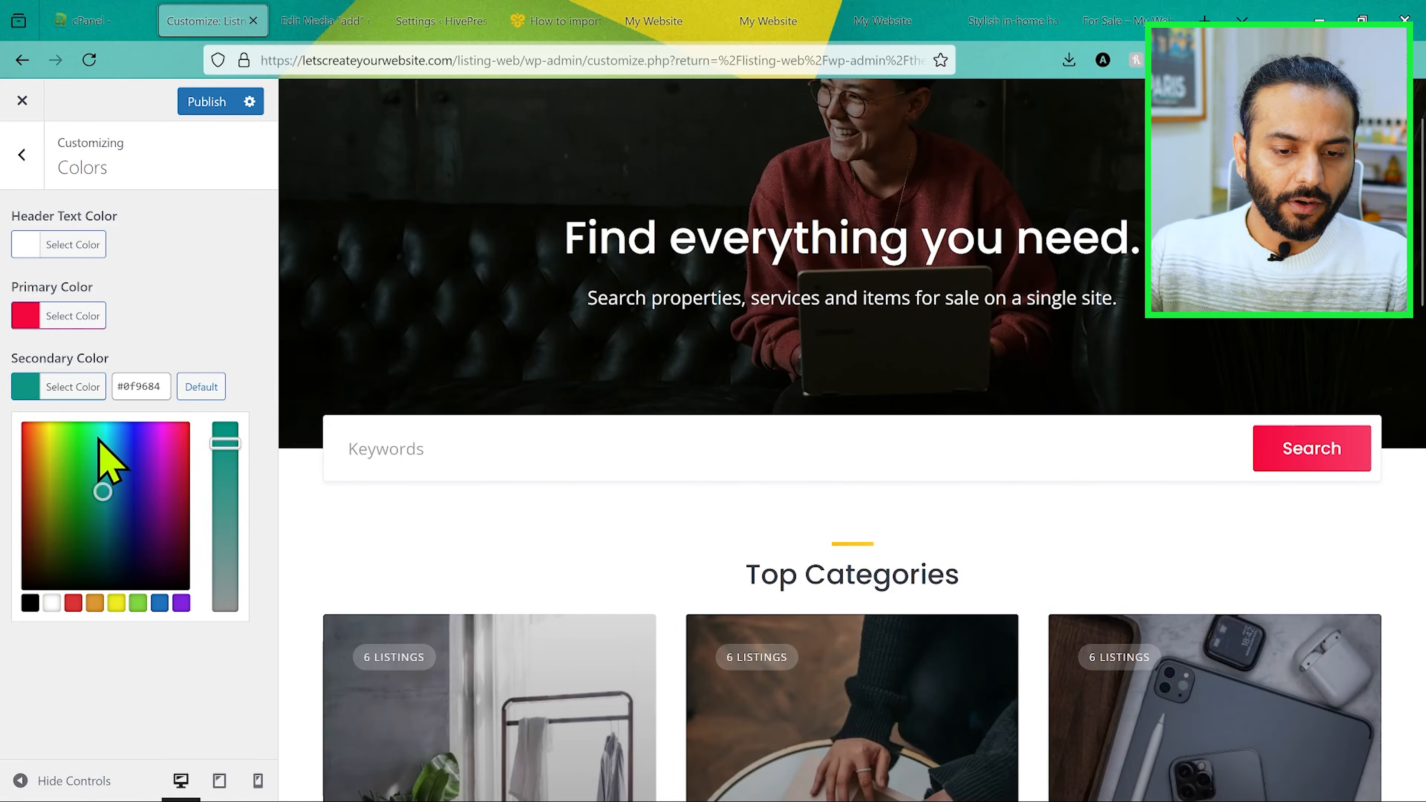
scroll(687, 442, down, 3)
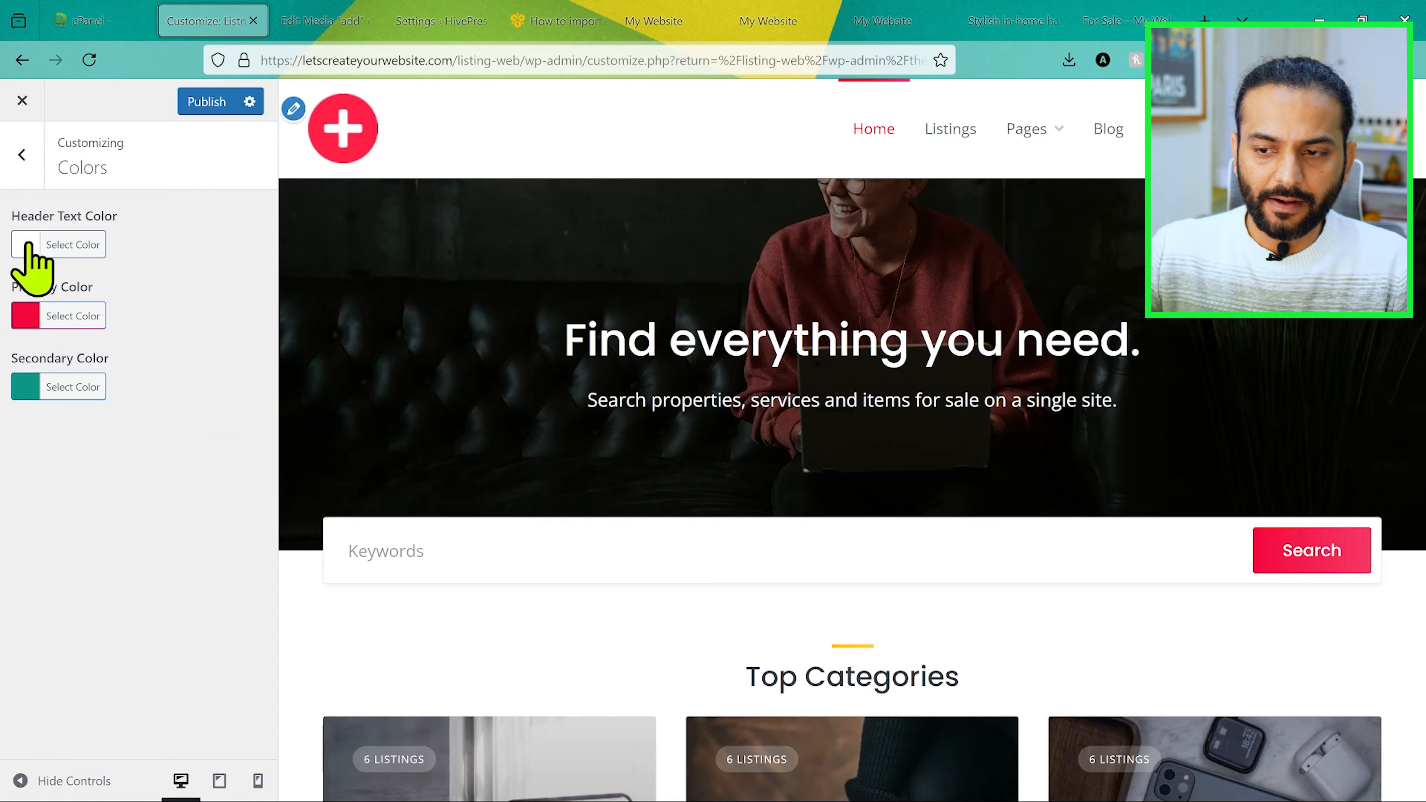
Step: Try black #000000 as the header text color and restore the default #ffffff
click(25, 247)
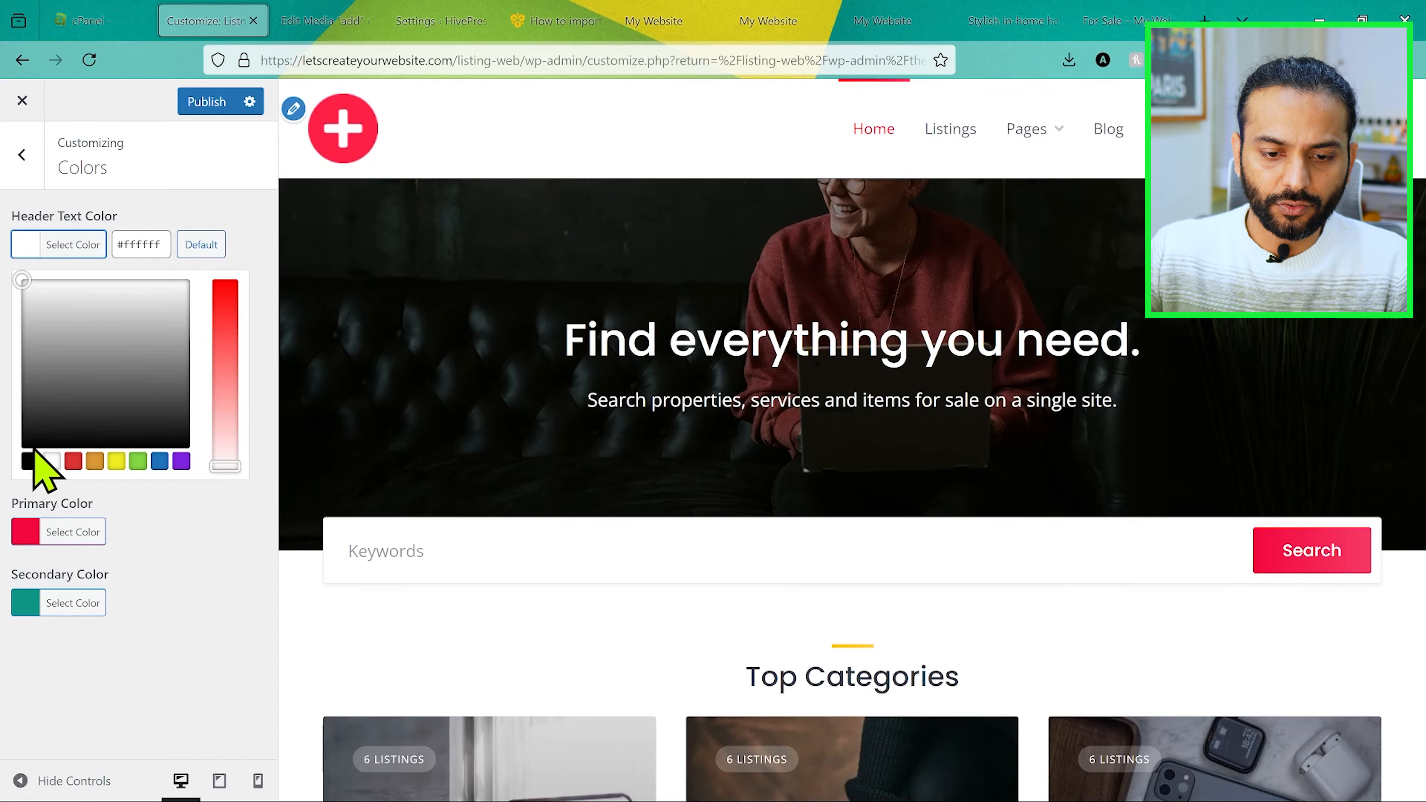
click(29, 461)
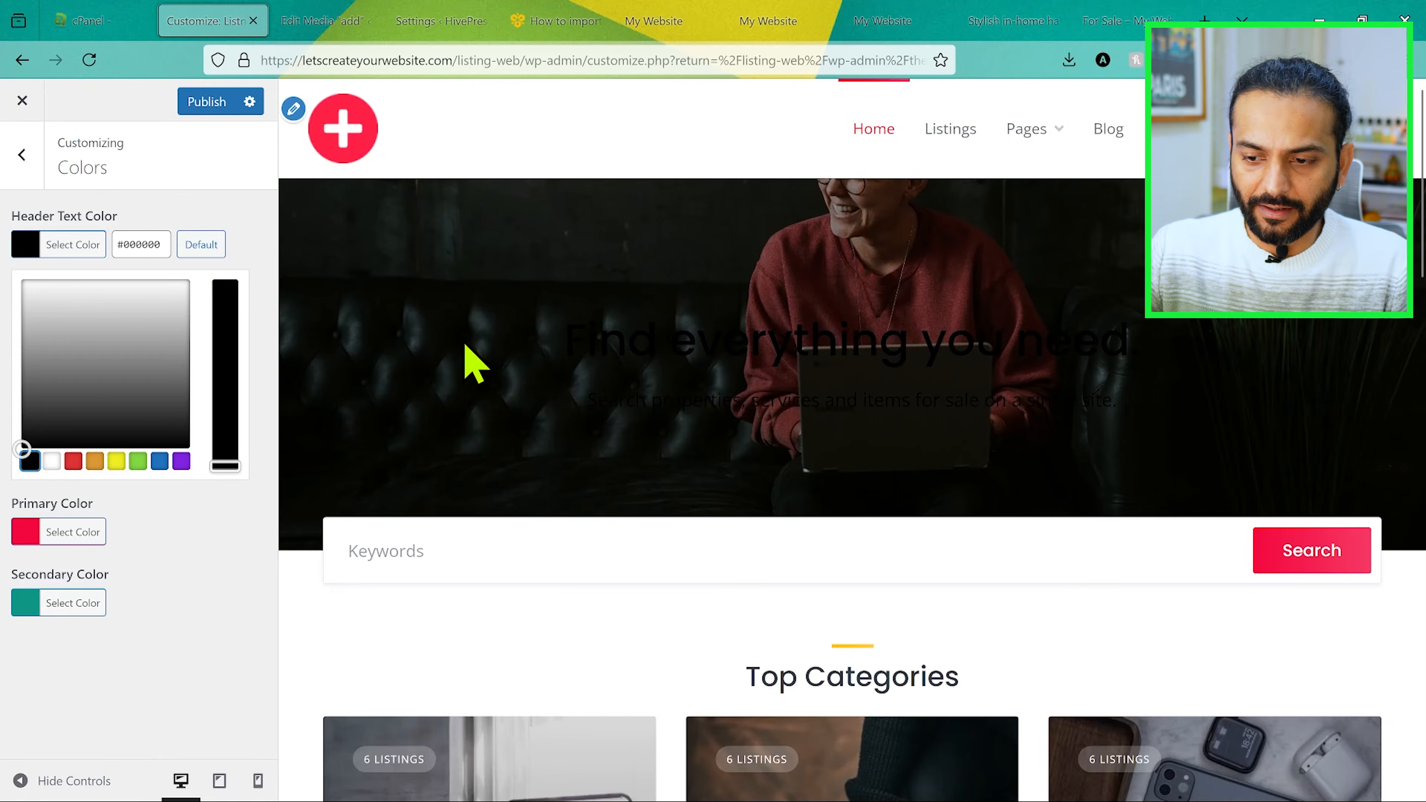
drag(468, 351, 971, 389)
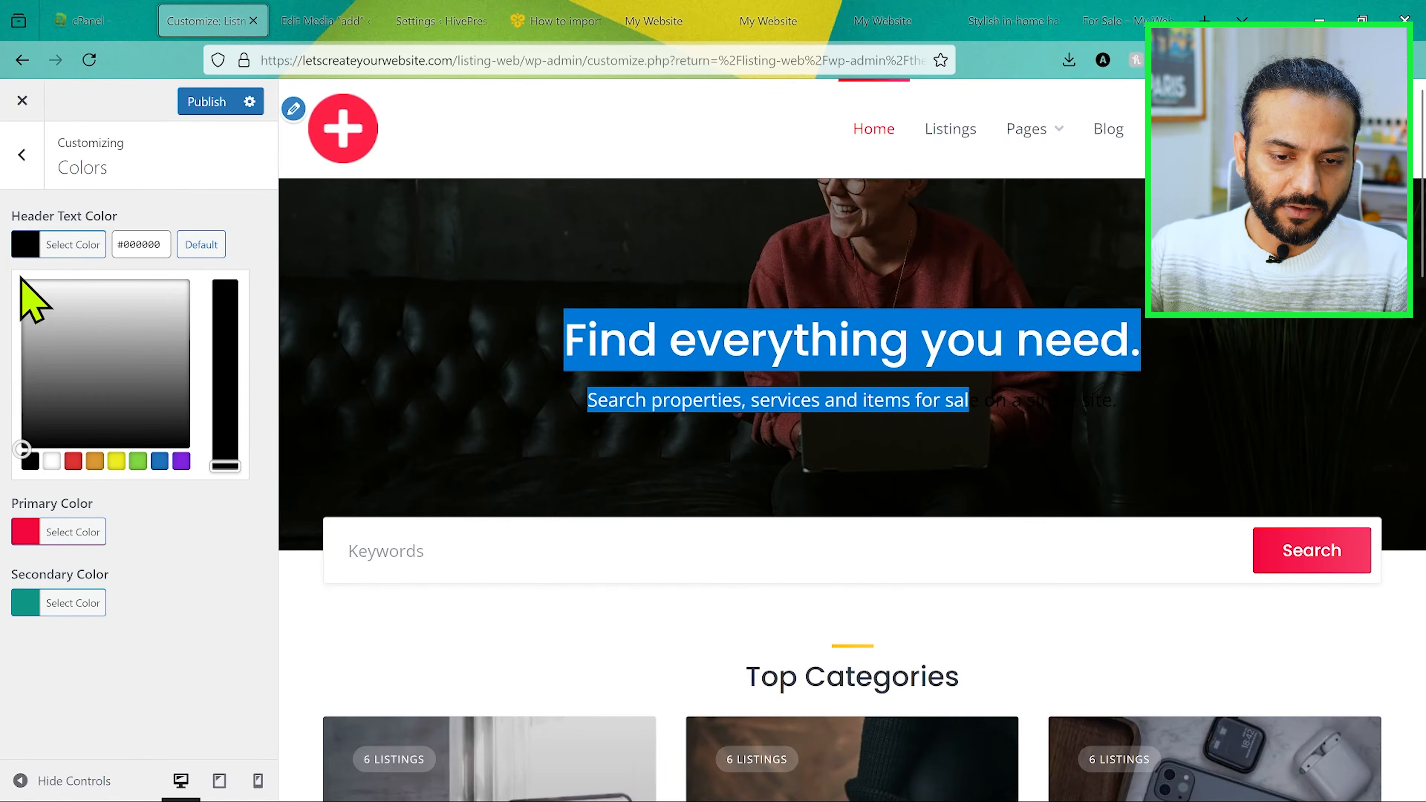
click(201, 244)
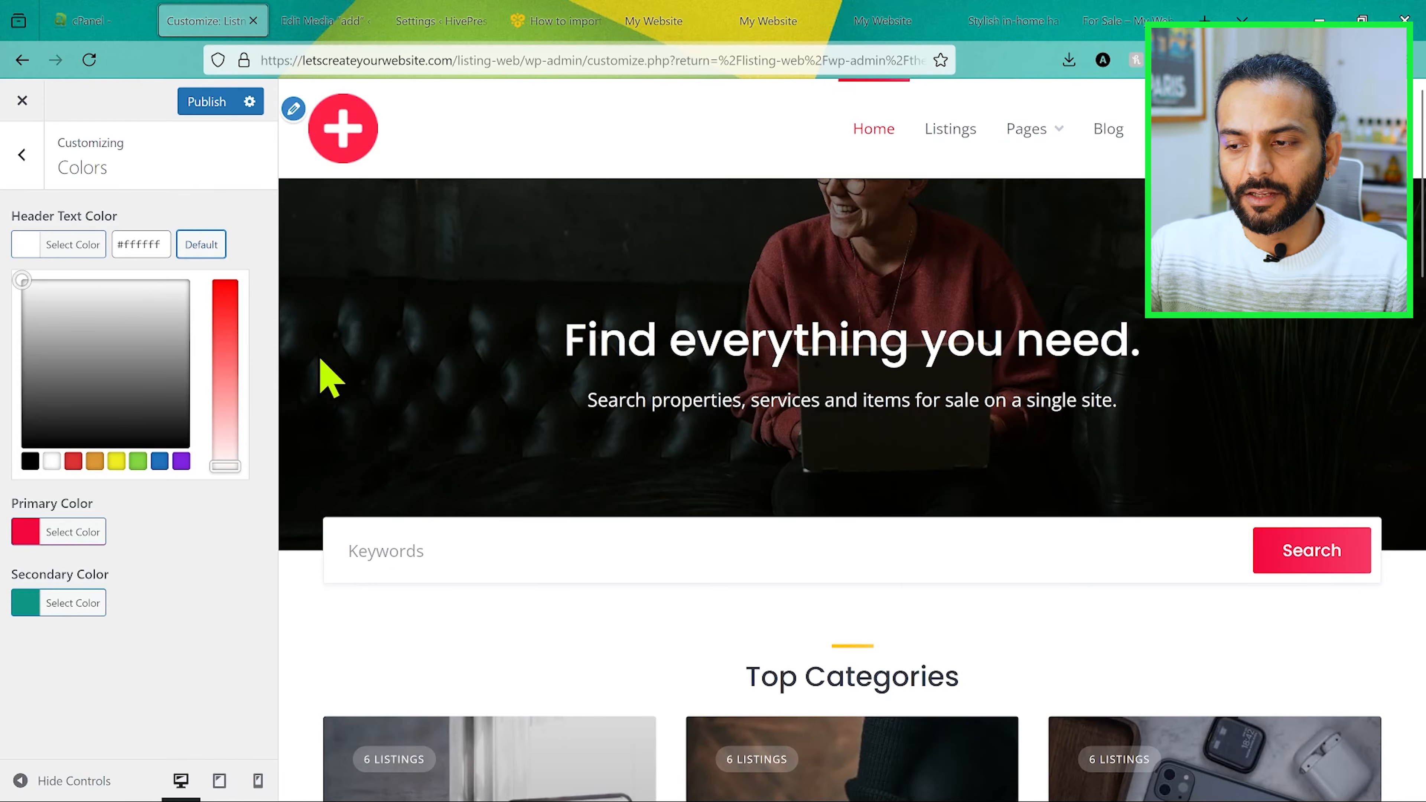
Step: Publish the theme color changes and review the header image options
click(211, 104)
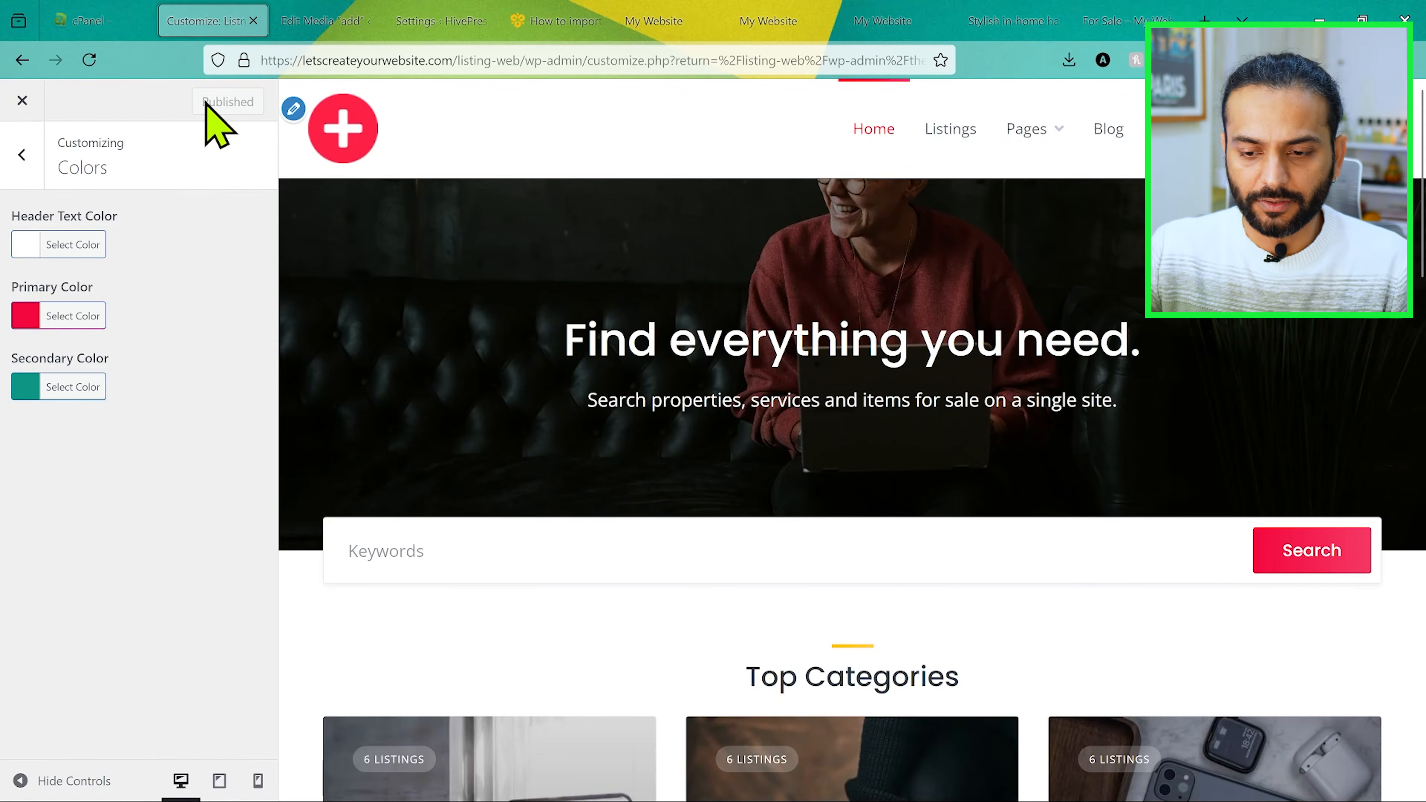
click(249, 382)
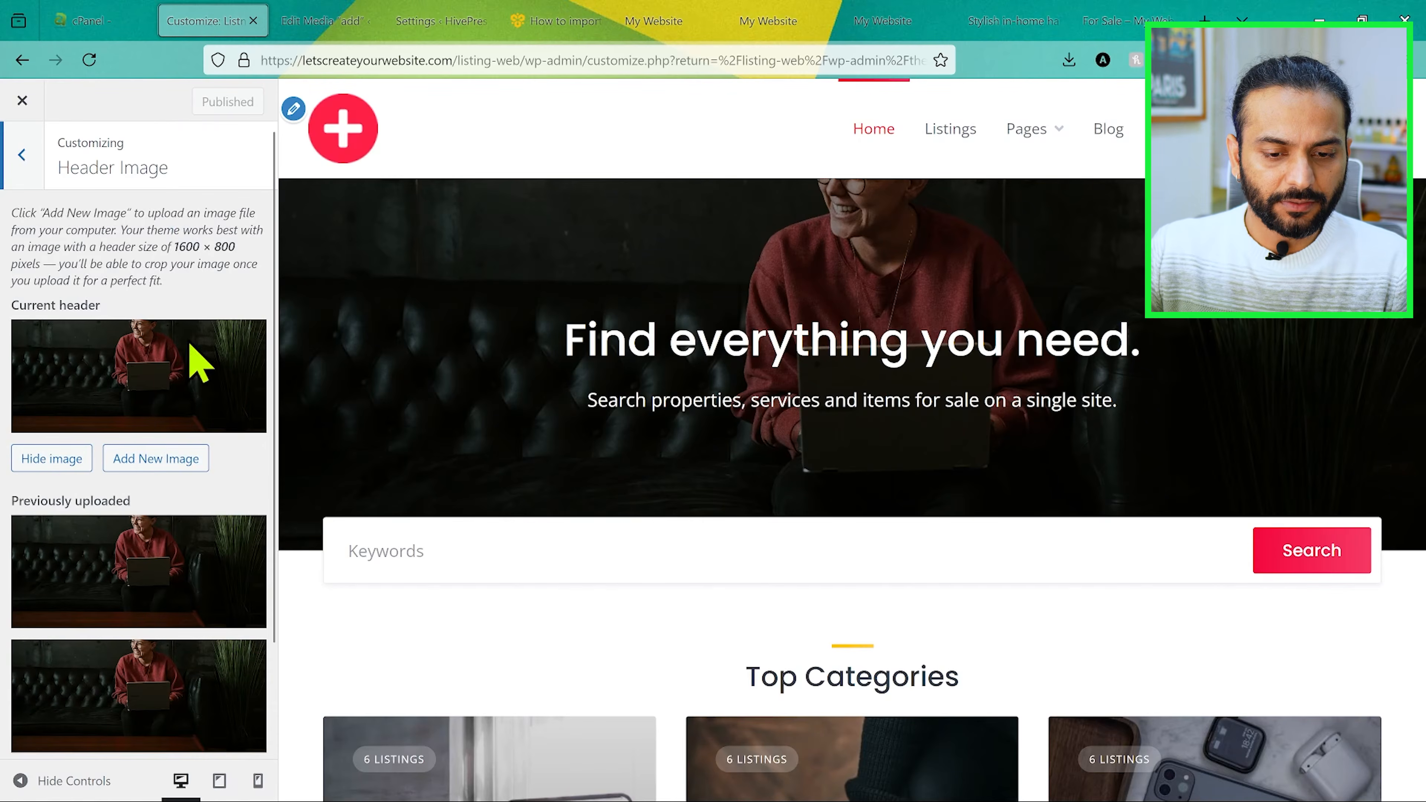
scroll(175, 351, down, 2)
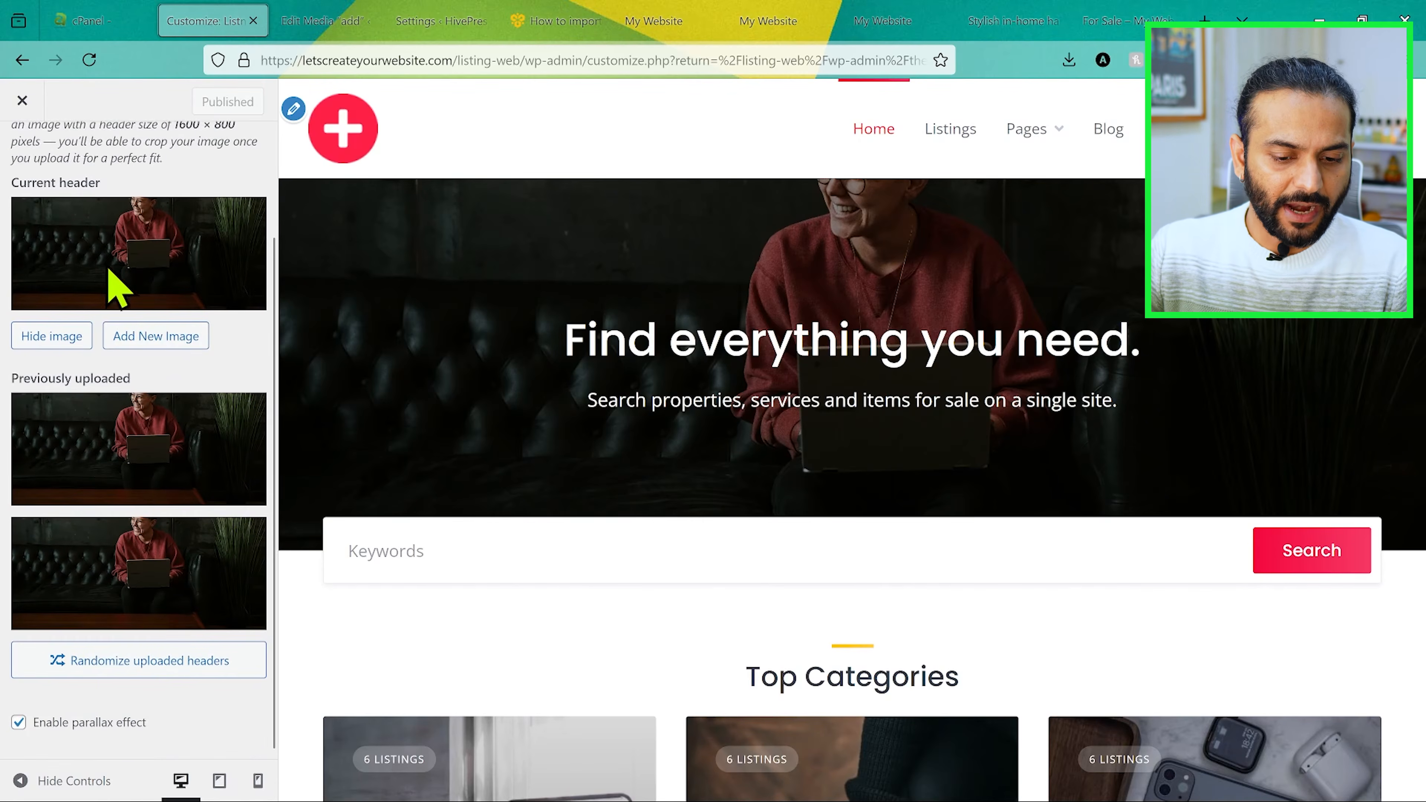
scroll(22, 174, up, 2)
click(21, 154)
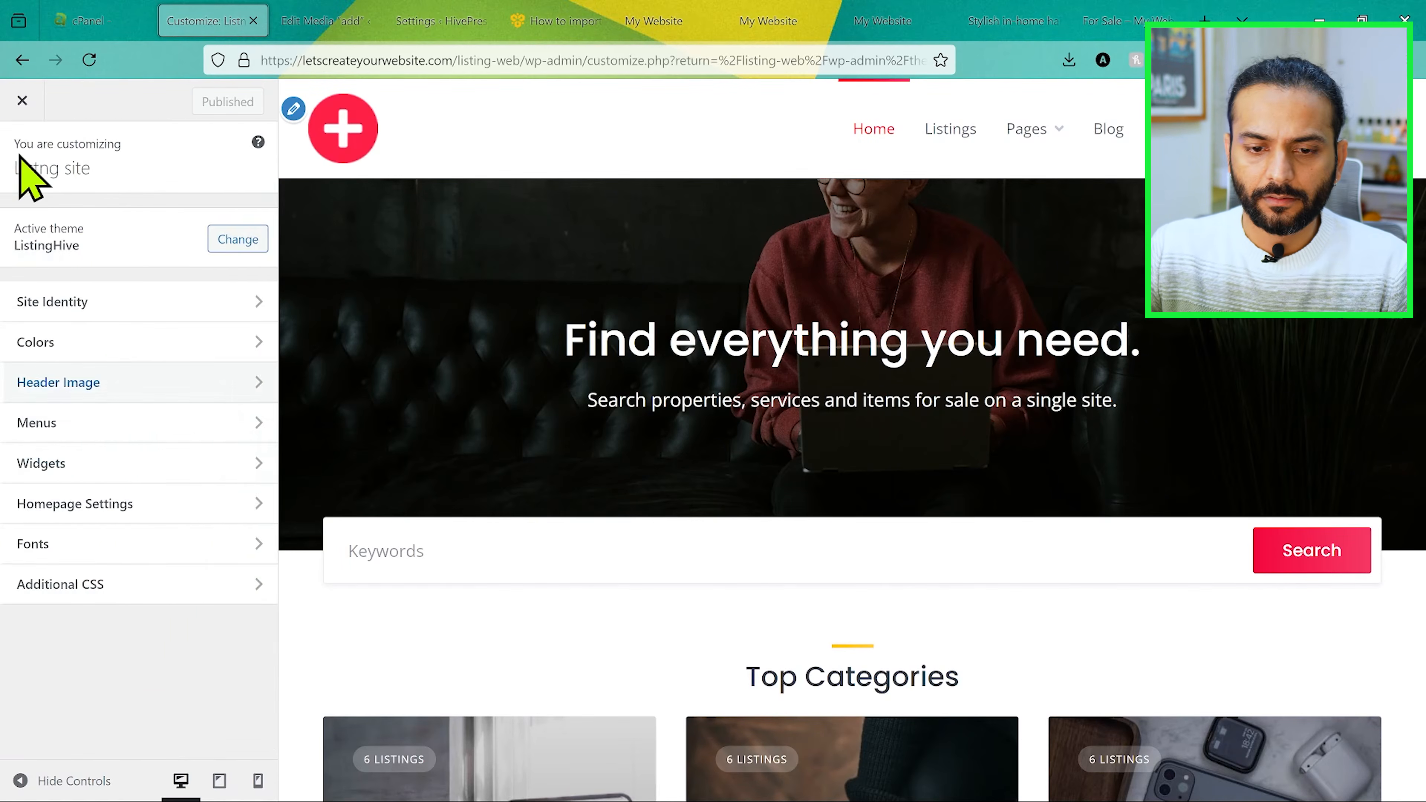
Step: In the Header menu, move the Listings item above Home
click(224, 419)
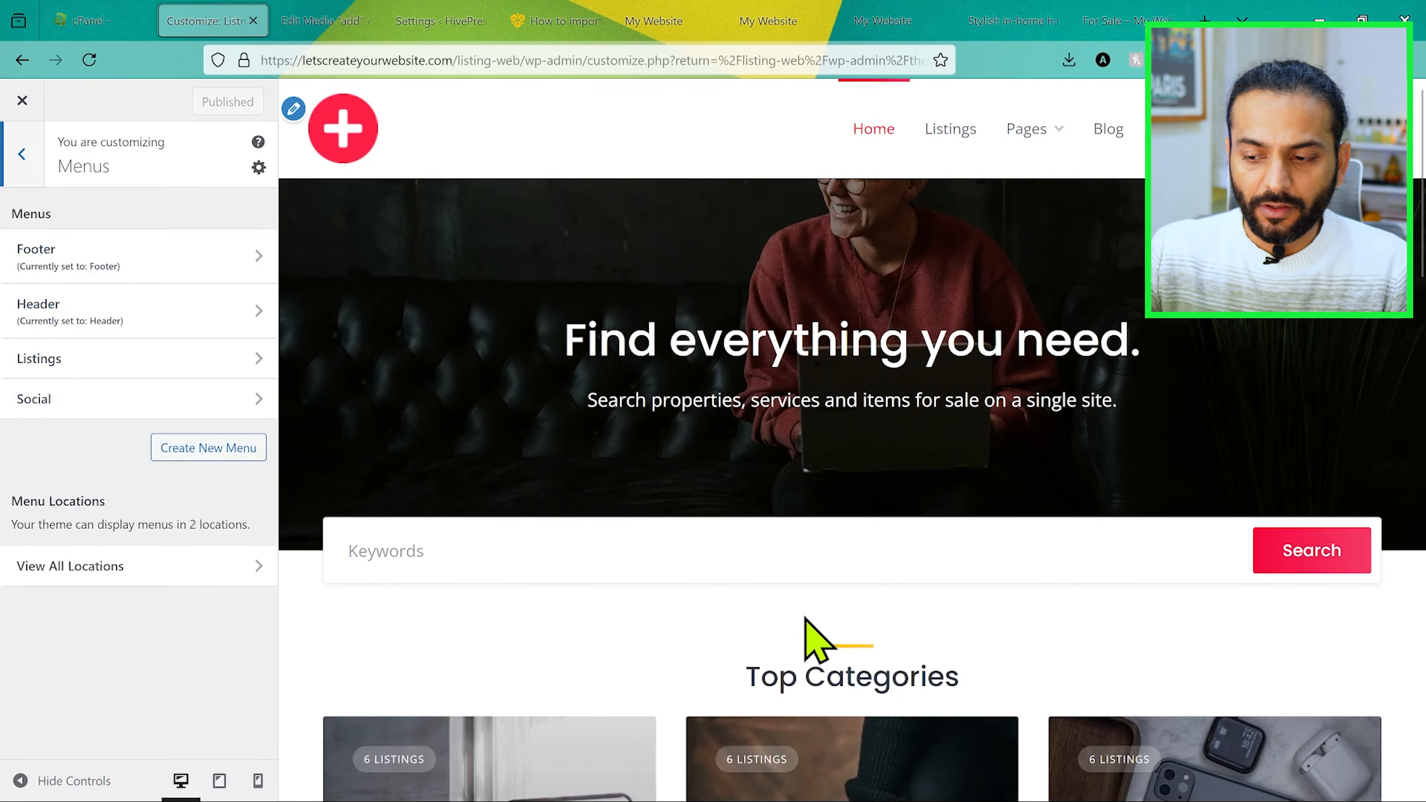
scroll(813, 638, down, 10)
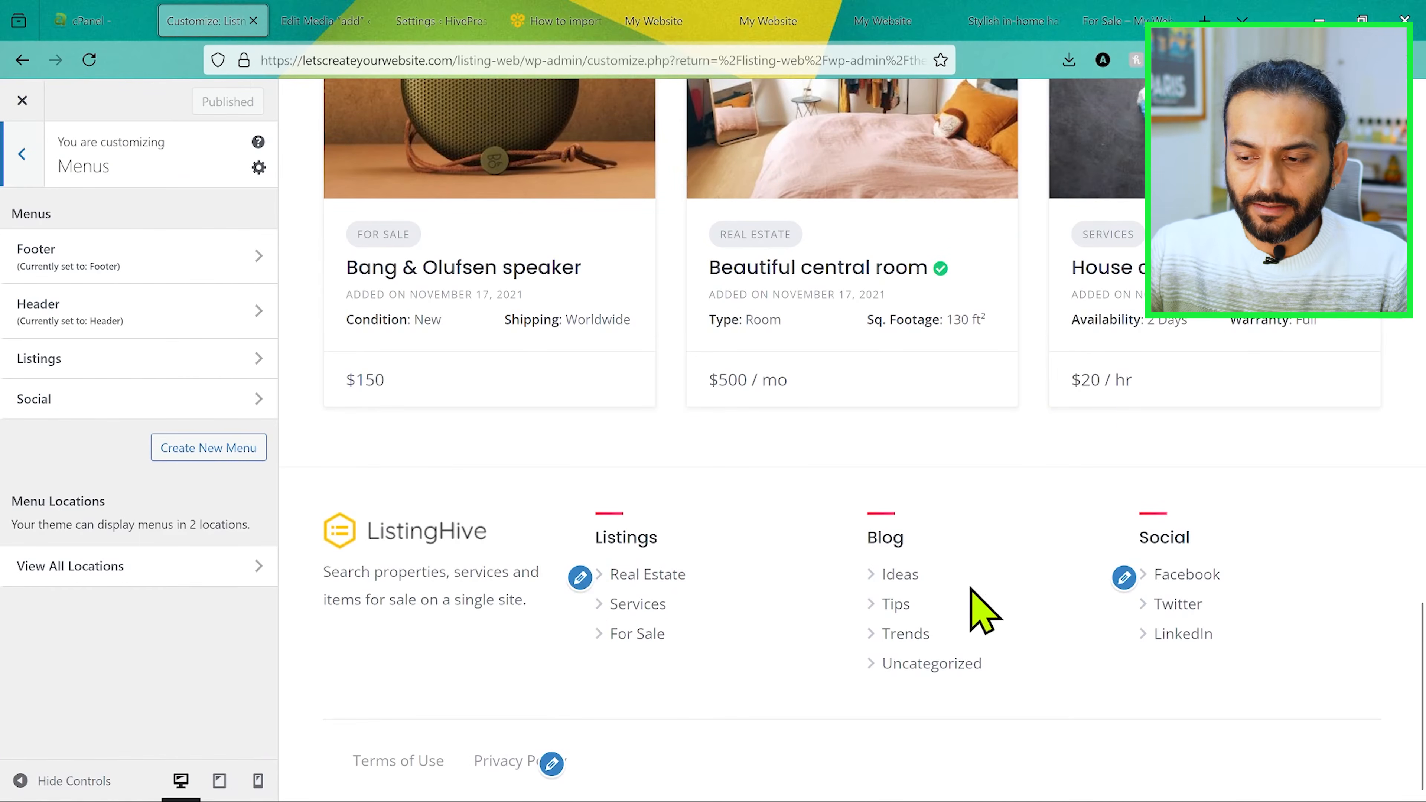
click(251, 315)
scroll(457, 315, up, 15)
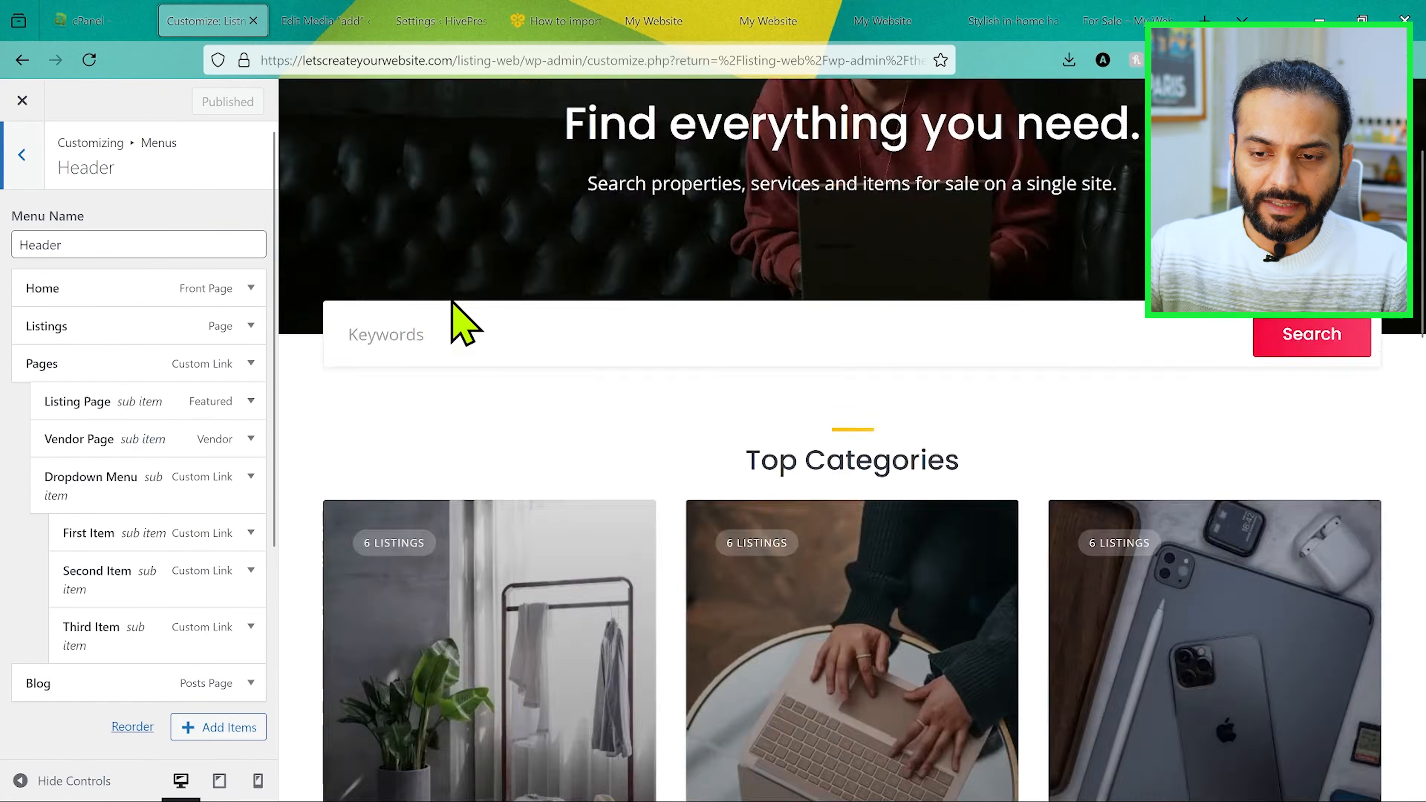
mouse_move(1025, 135)
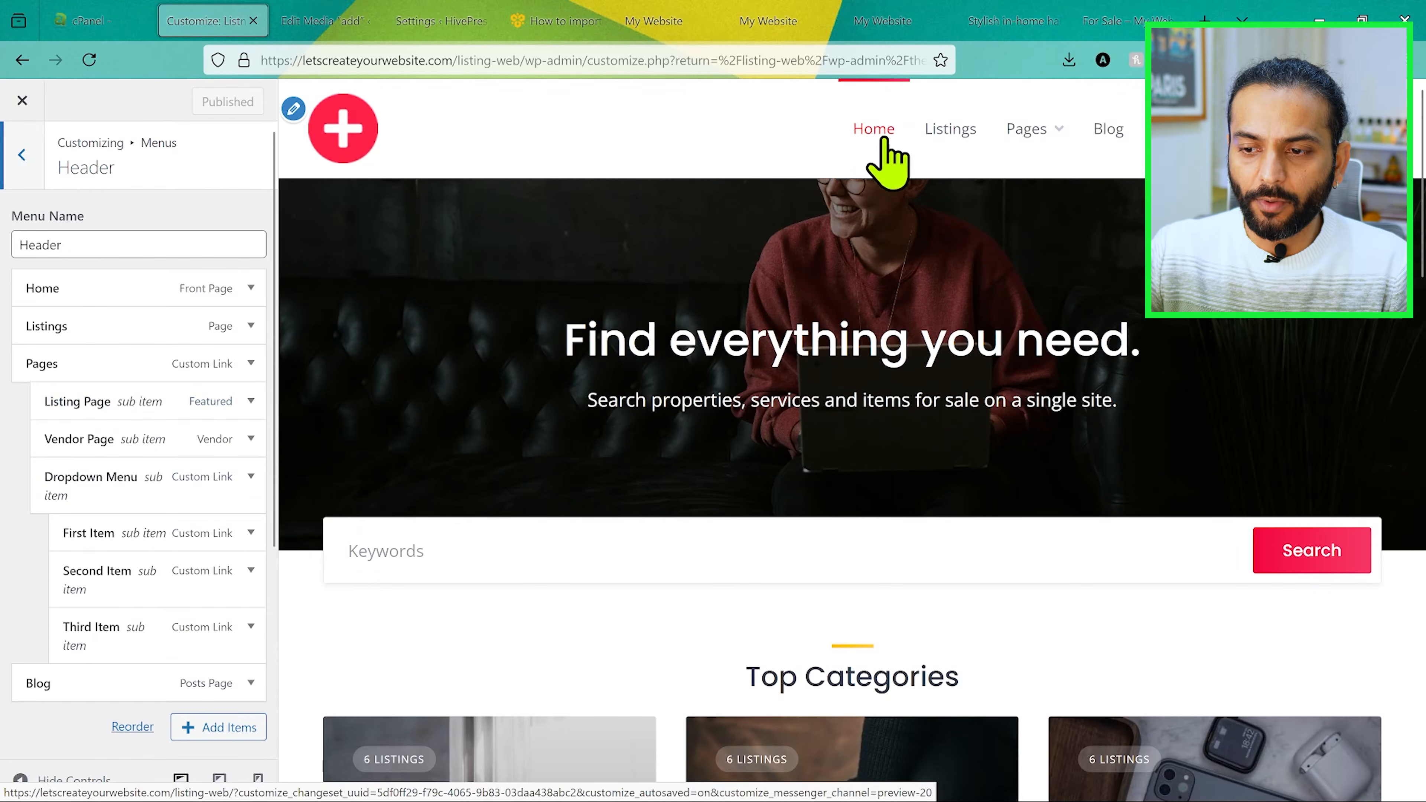
drag(99, 329, 96, 288)
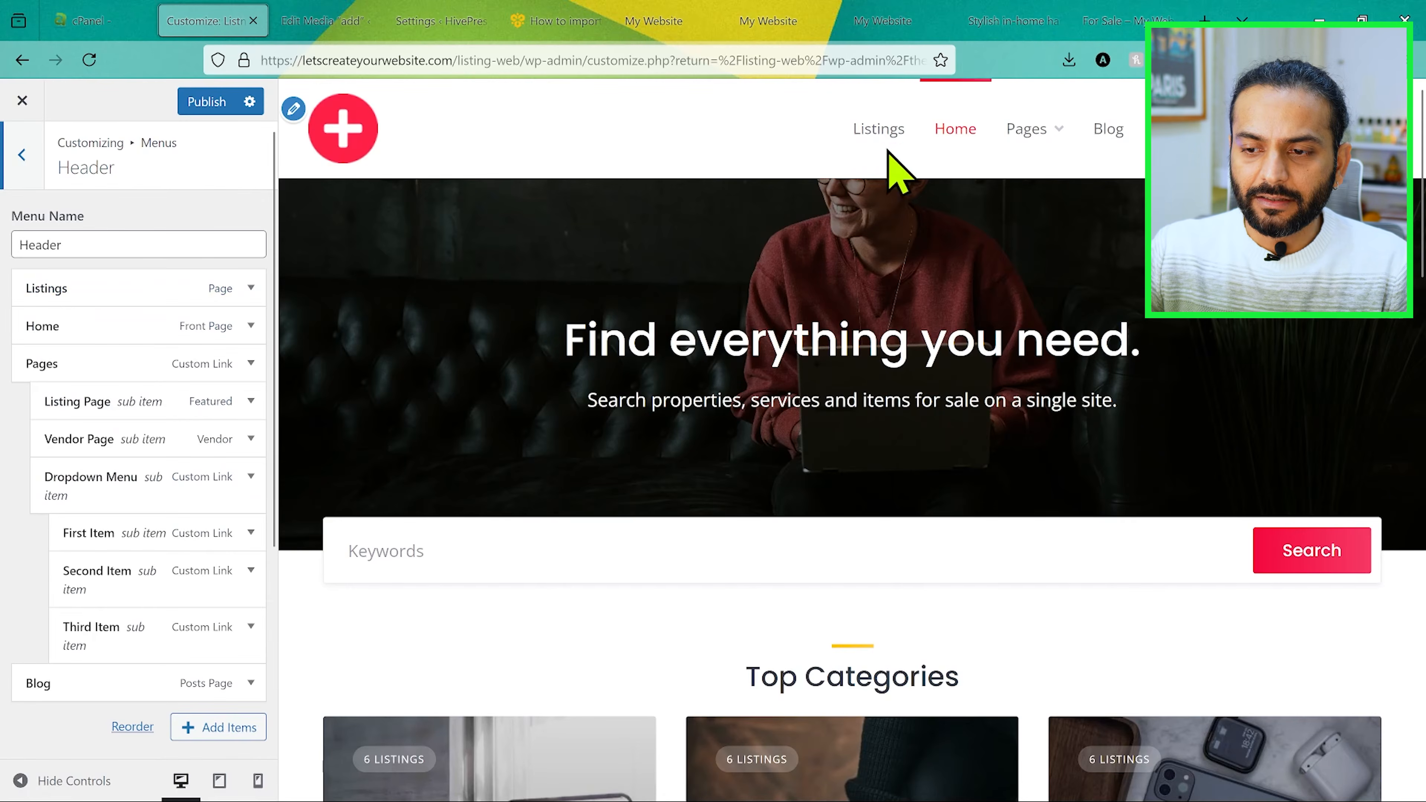
Step: Remove the Blog item from the Header menu and publish the menu changes
scroll(127, 590, down, 1)
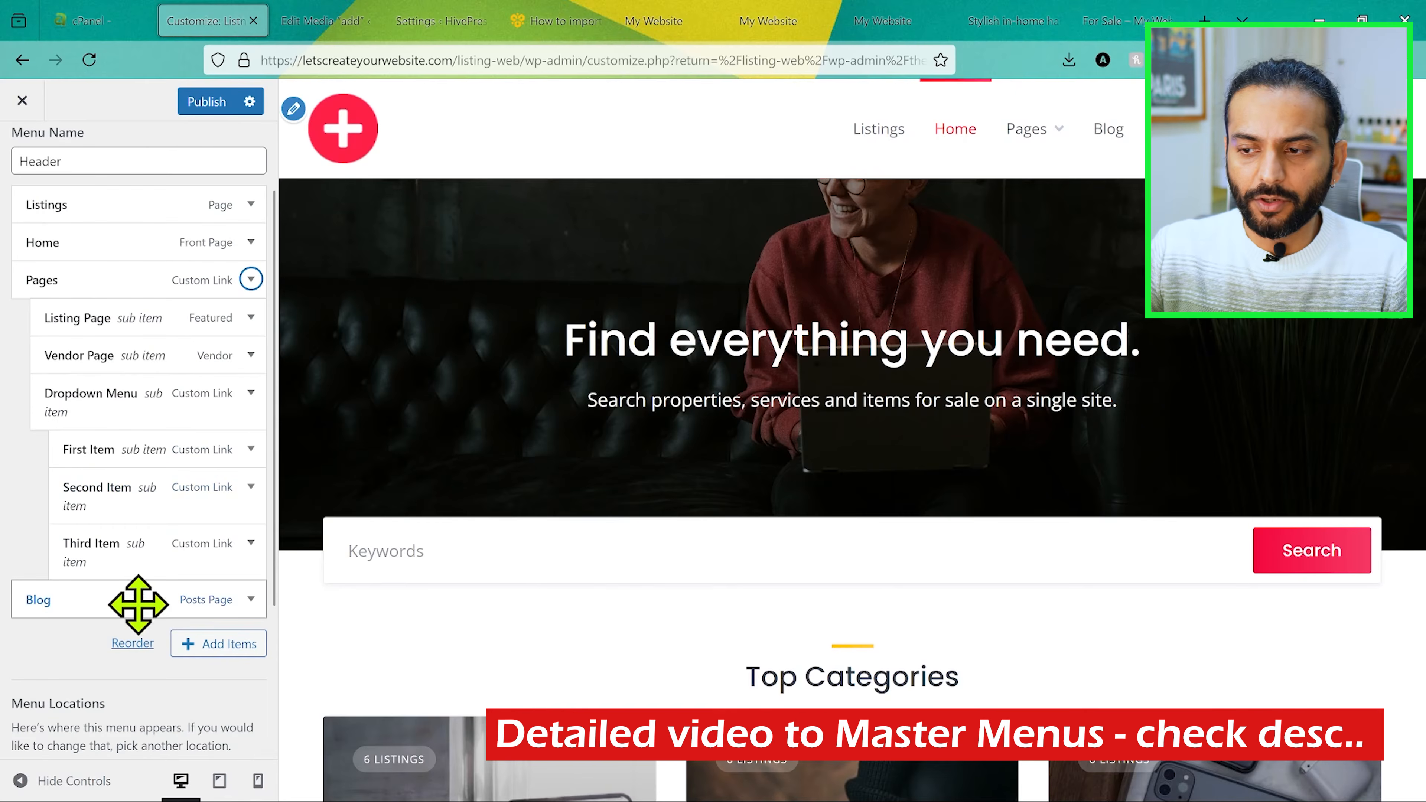
scroll(229, 429, down, 3)
click(251, 426)
scroll(251, 430, down, 5)
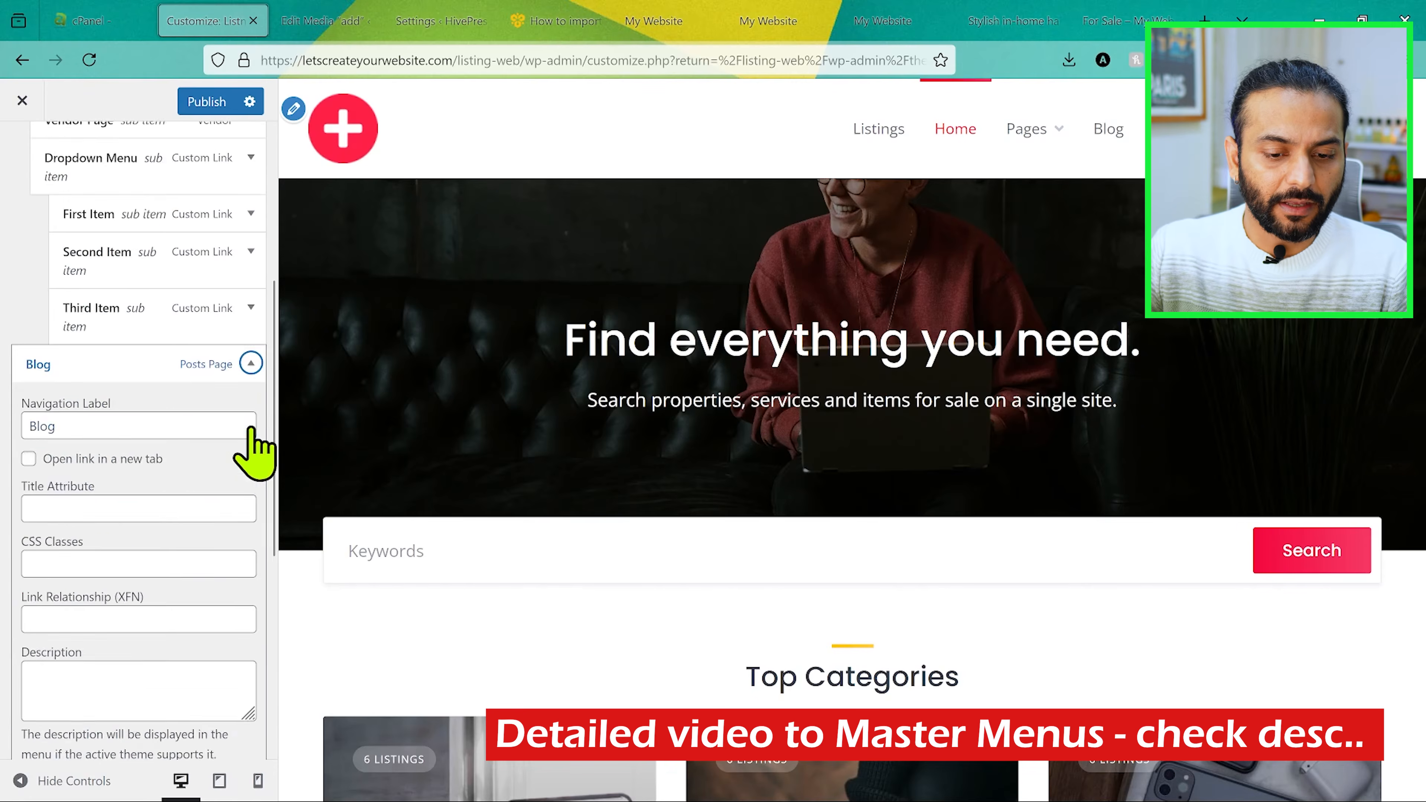
click(45, 498)
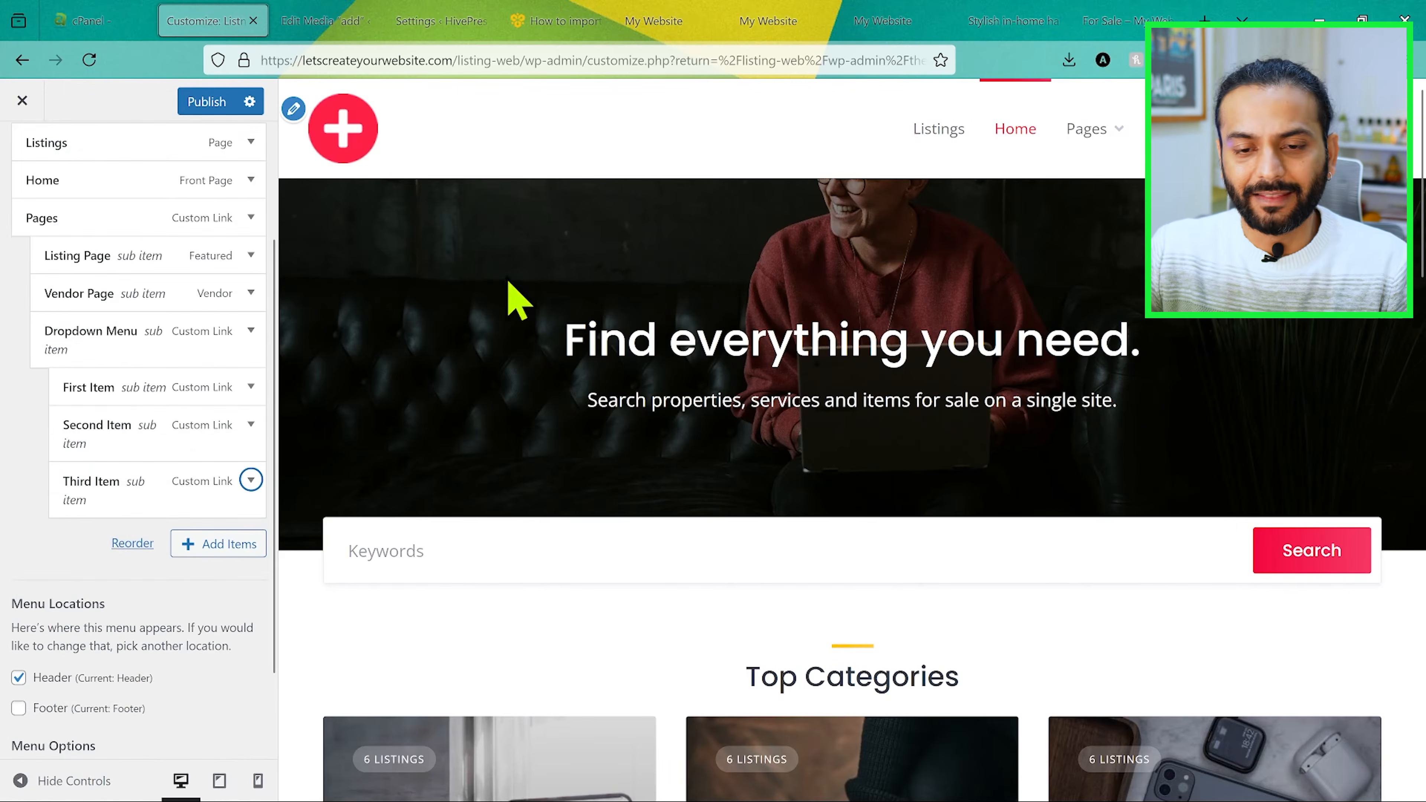
scroll(162, 329, up, 3)
click(206, 101)
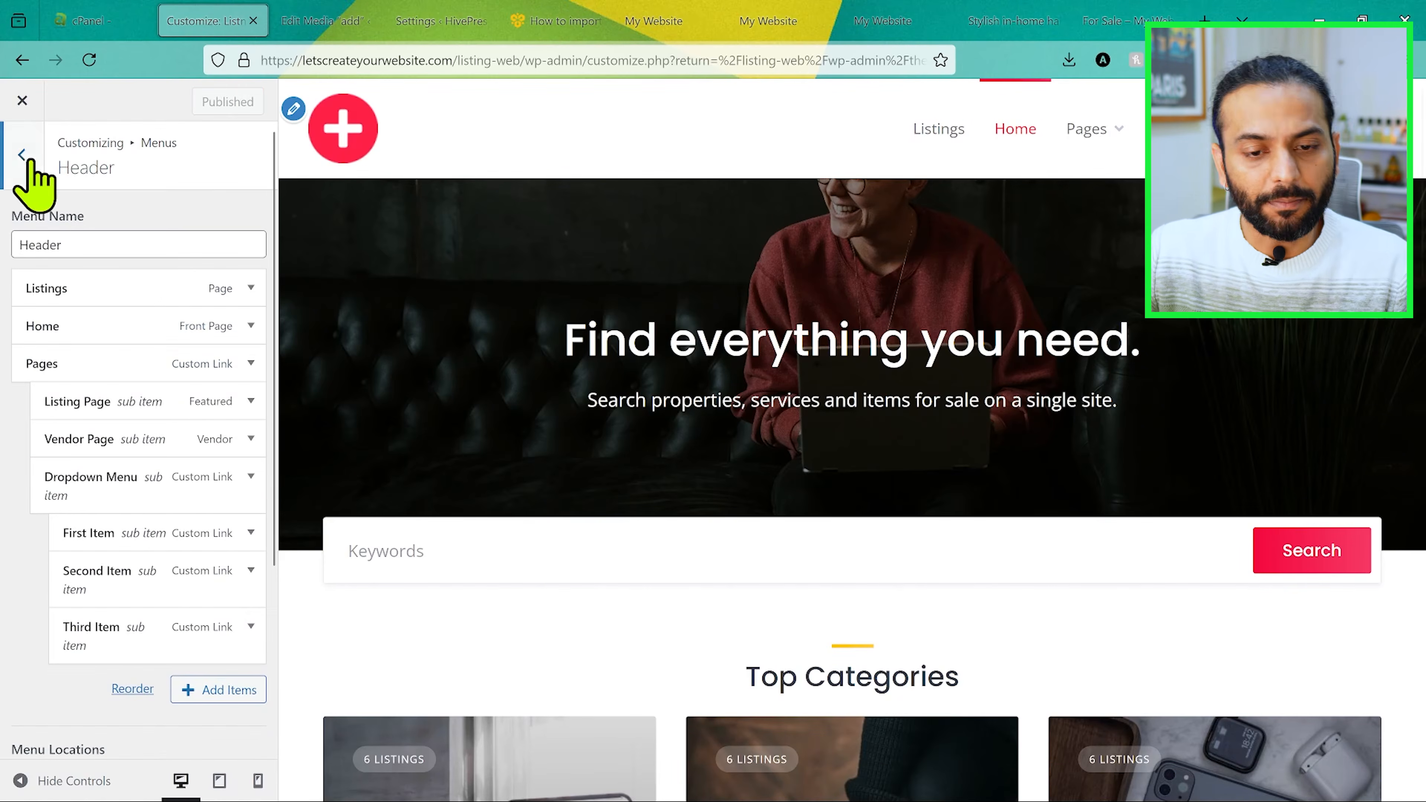
Step: Reorder the Listings menu to Services, For Sale, Real Estate and publish it
click(21, 158)
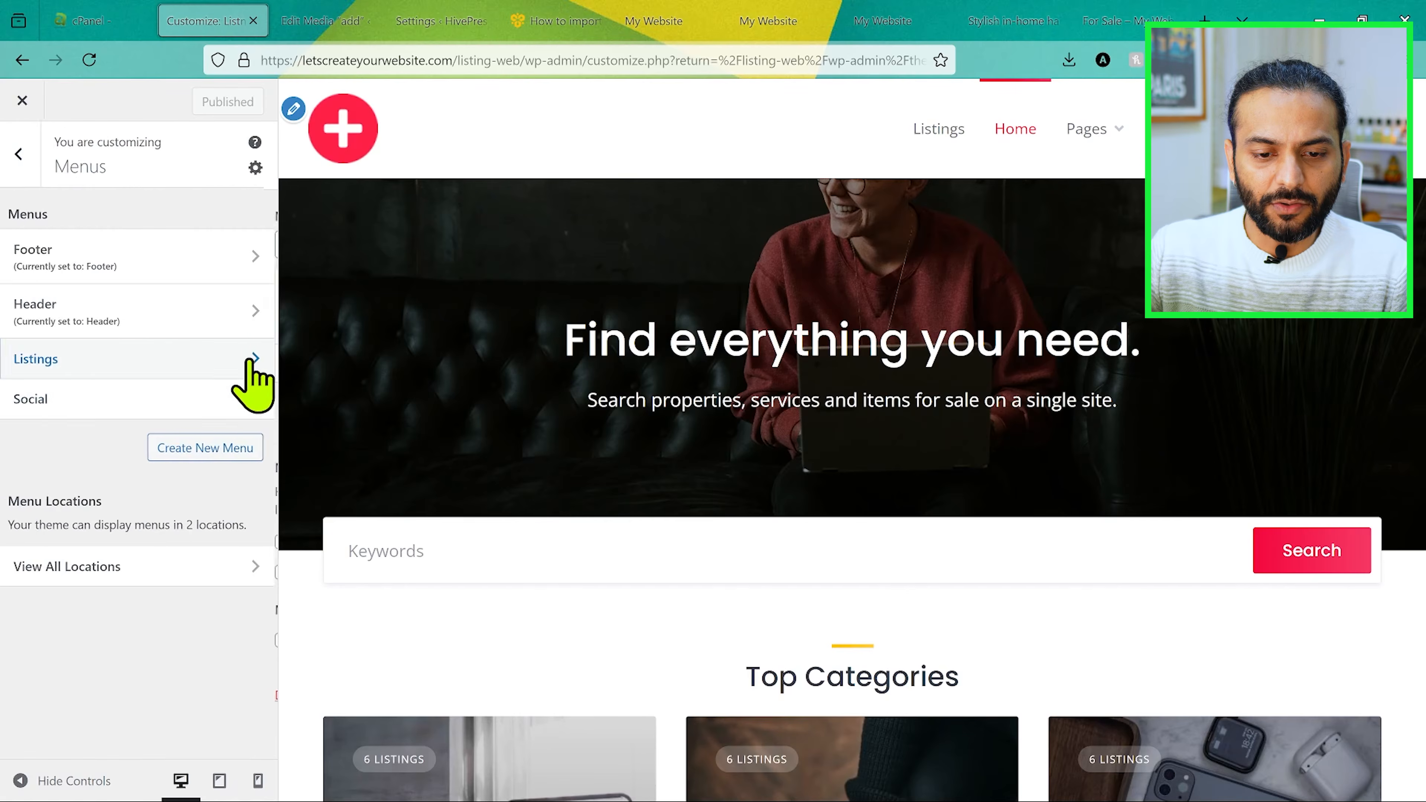
click(245, 359)
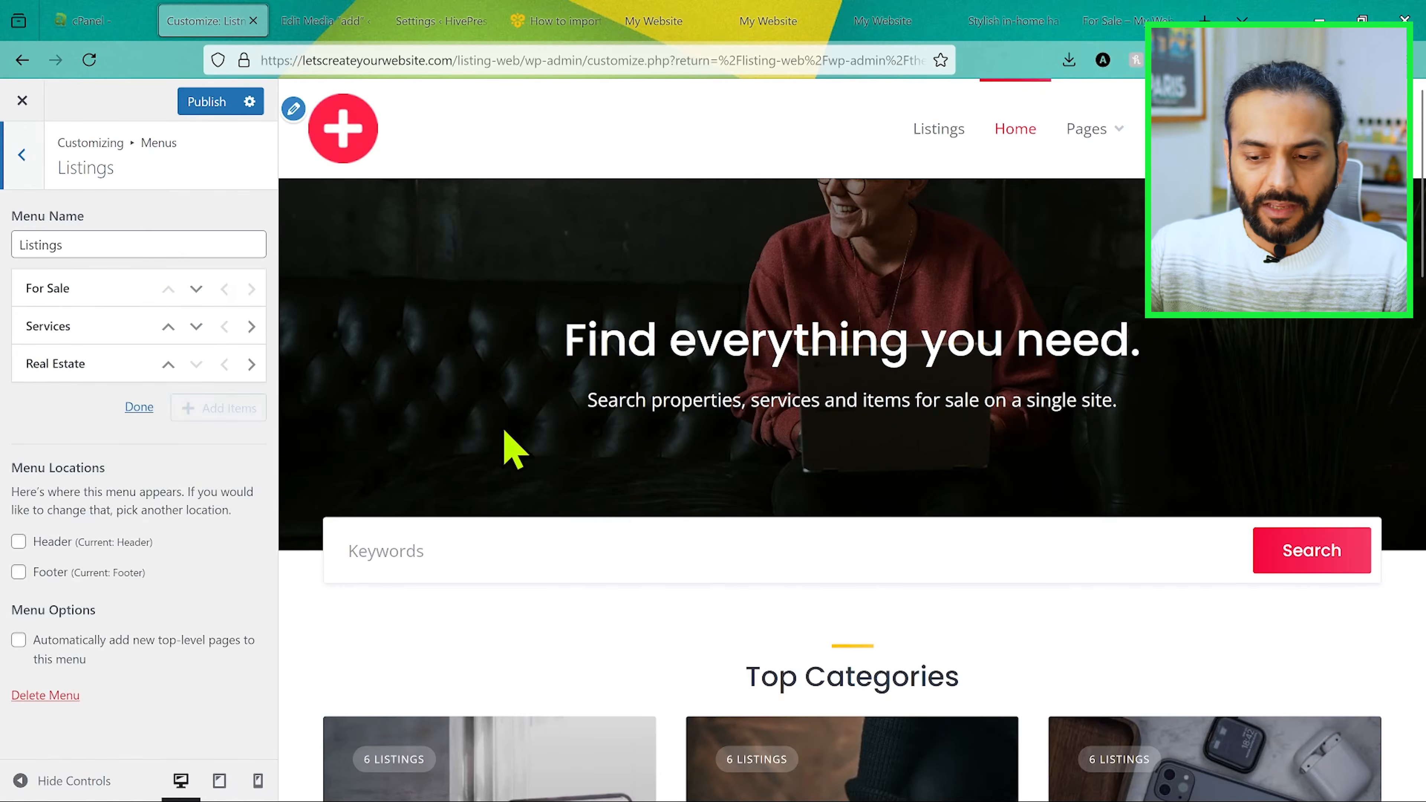
scroll(505, 446, down, 15)
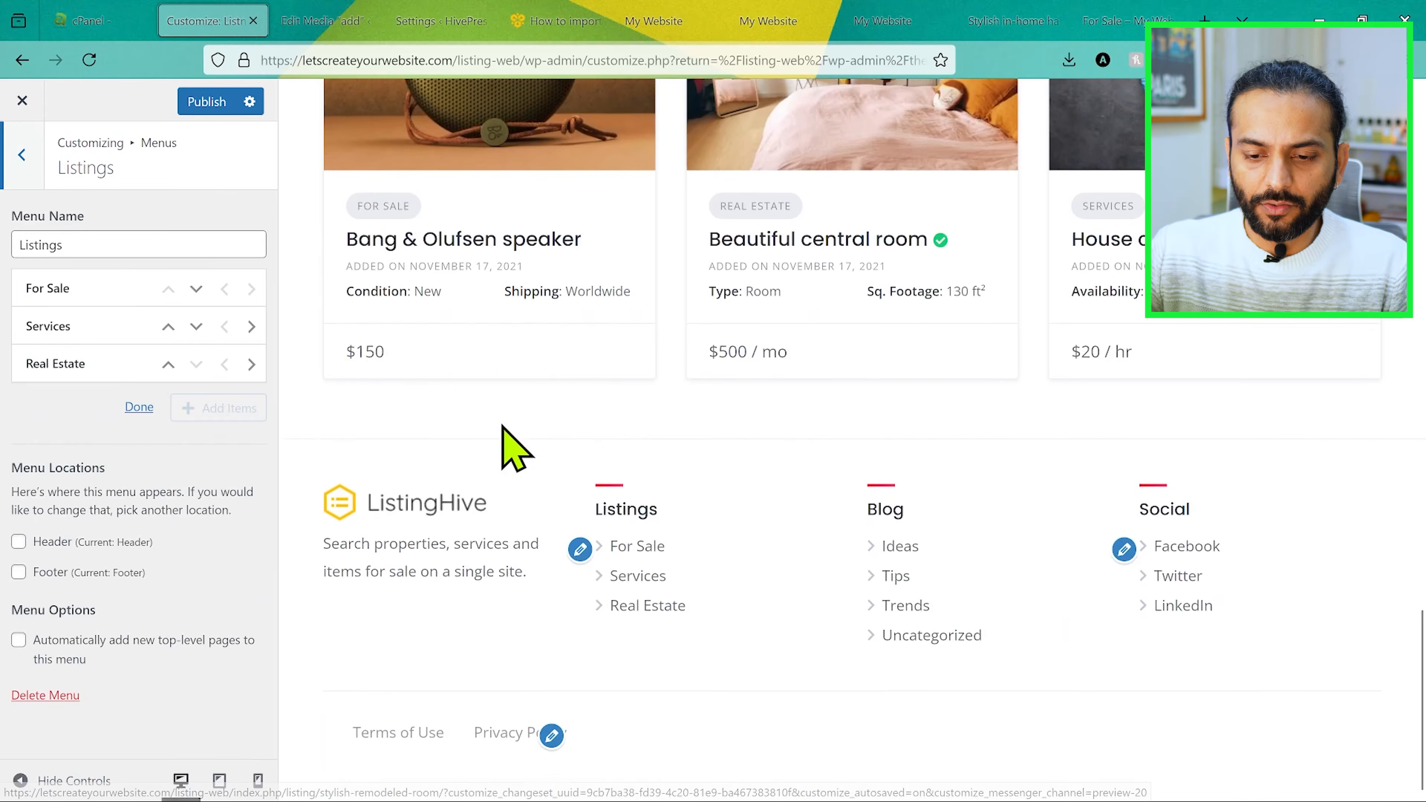
click(168, 330)
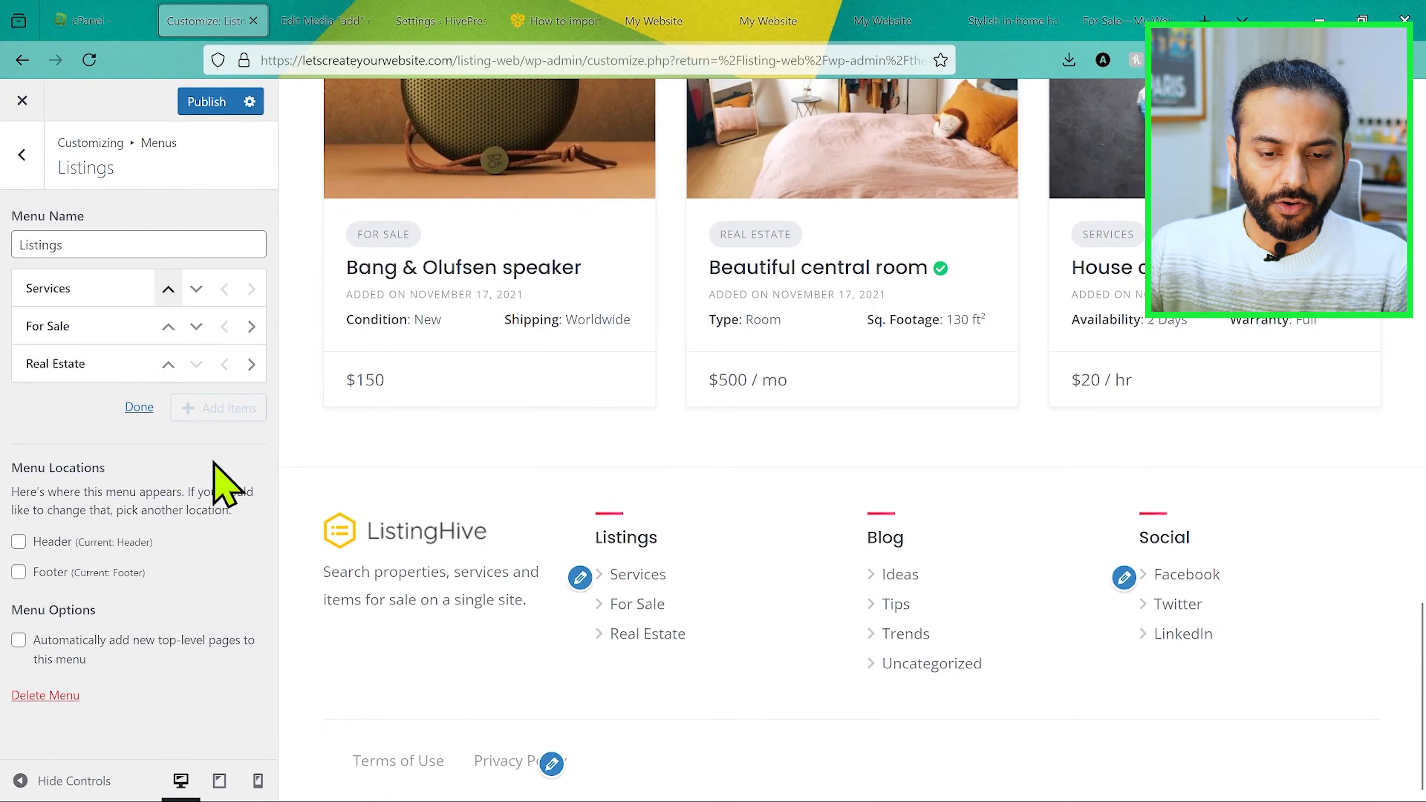
click(139, 407)
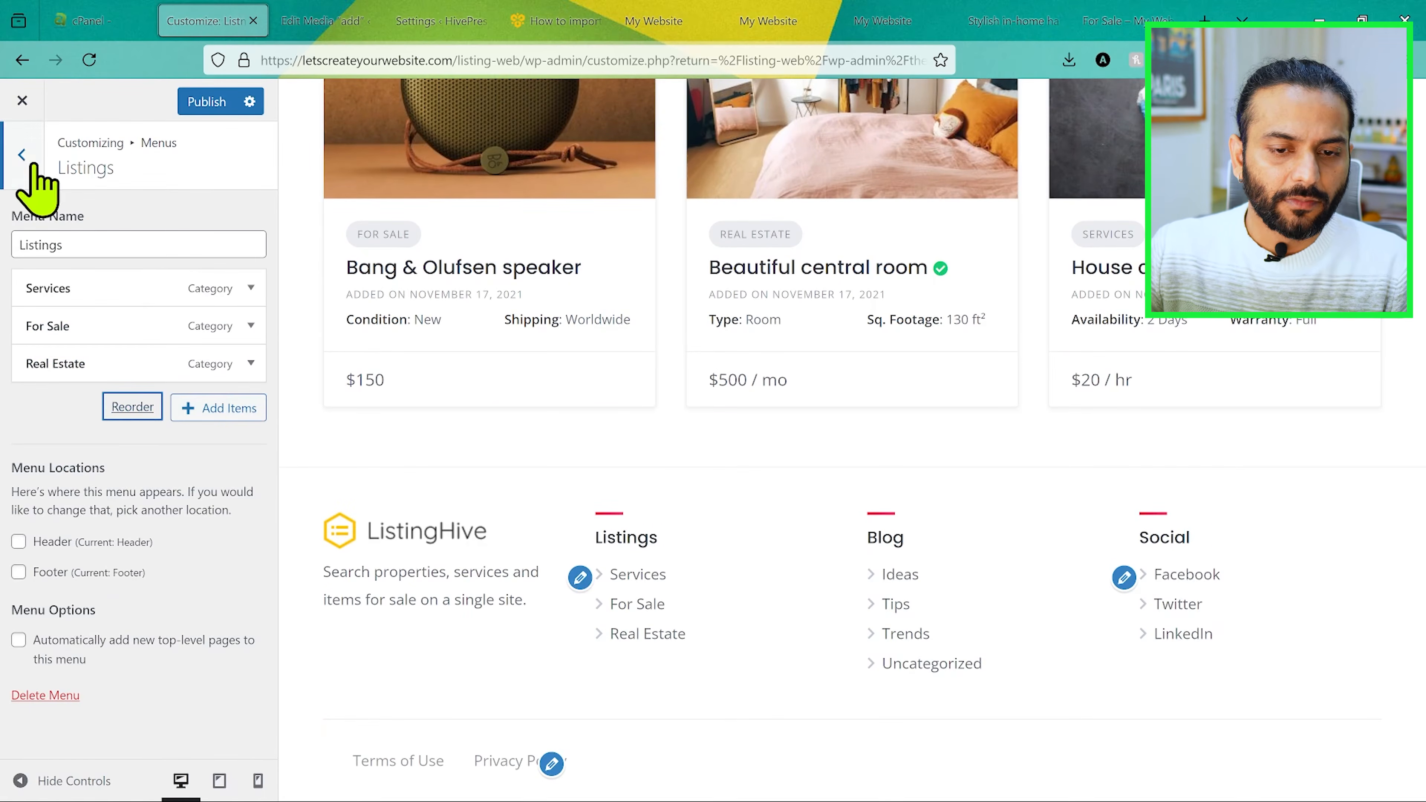
click(208, 102)
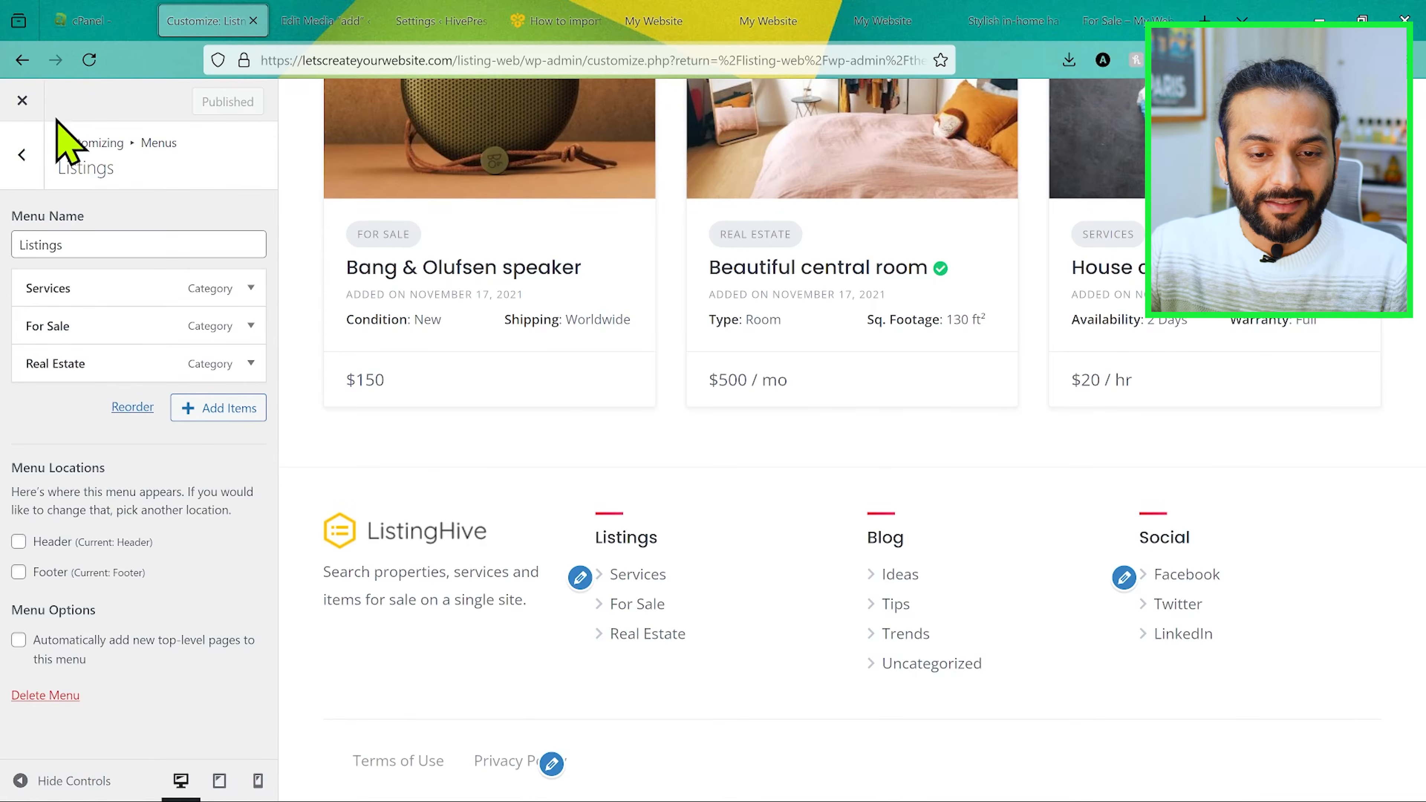
Step: Leave the customizer and review the HivePress listing settings for display, search, submission, moderation and expiration
click(23, 101)
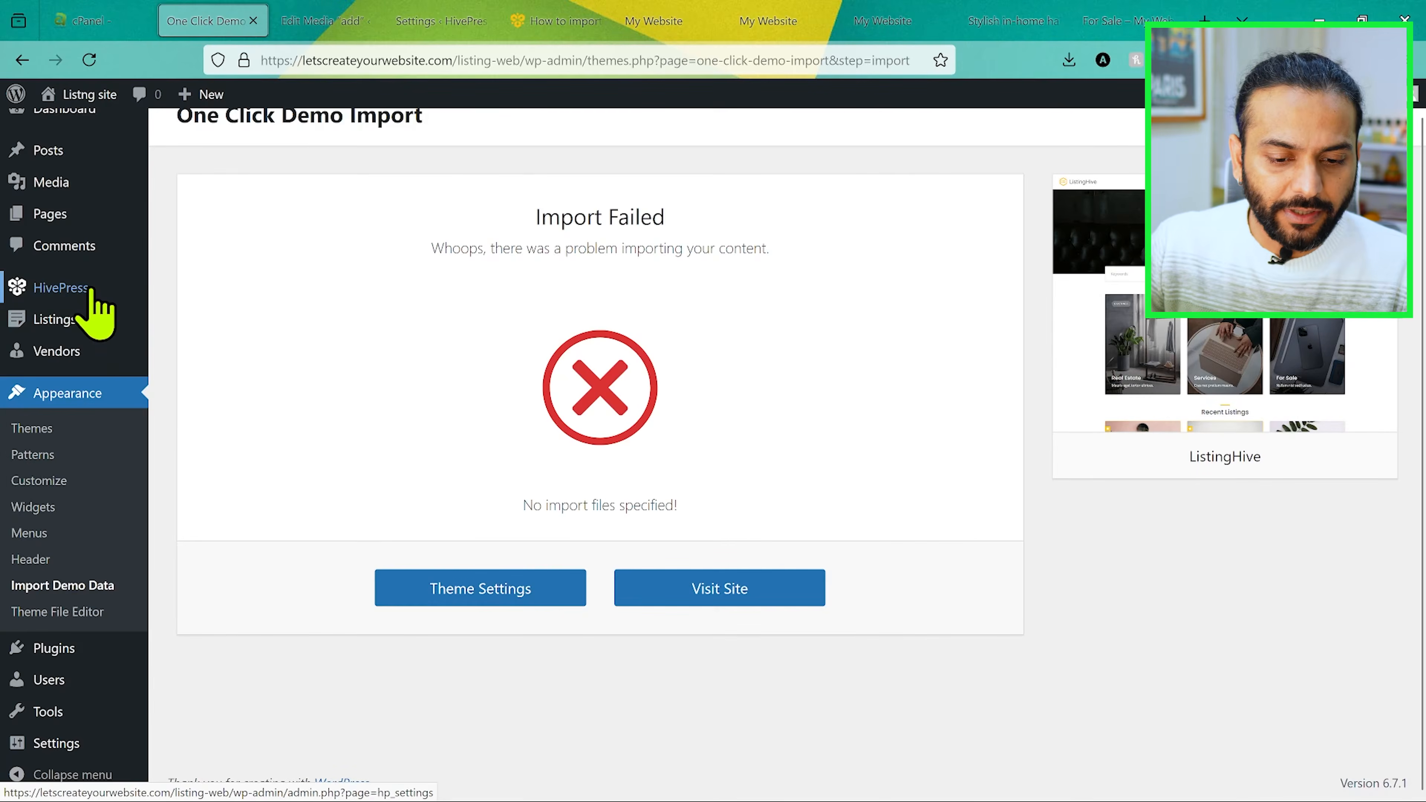
click(90, 290)
scroll(449, 337, down, 1)
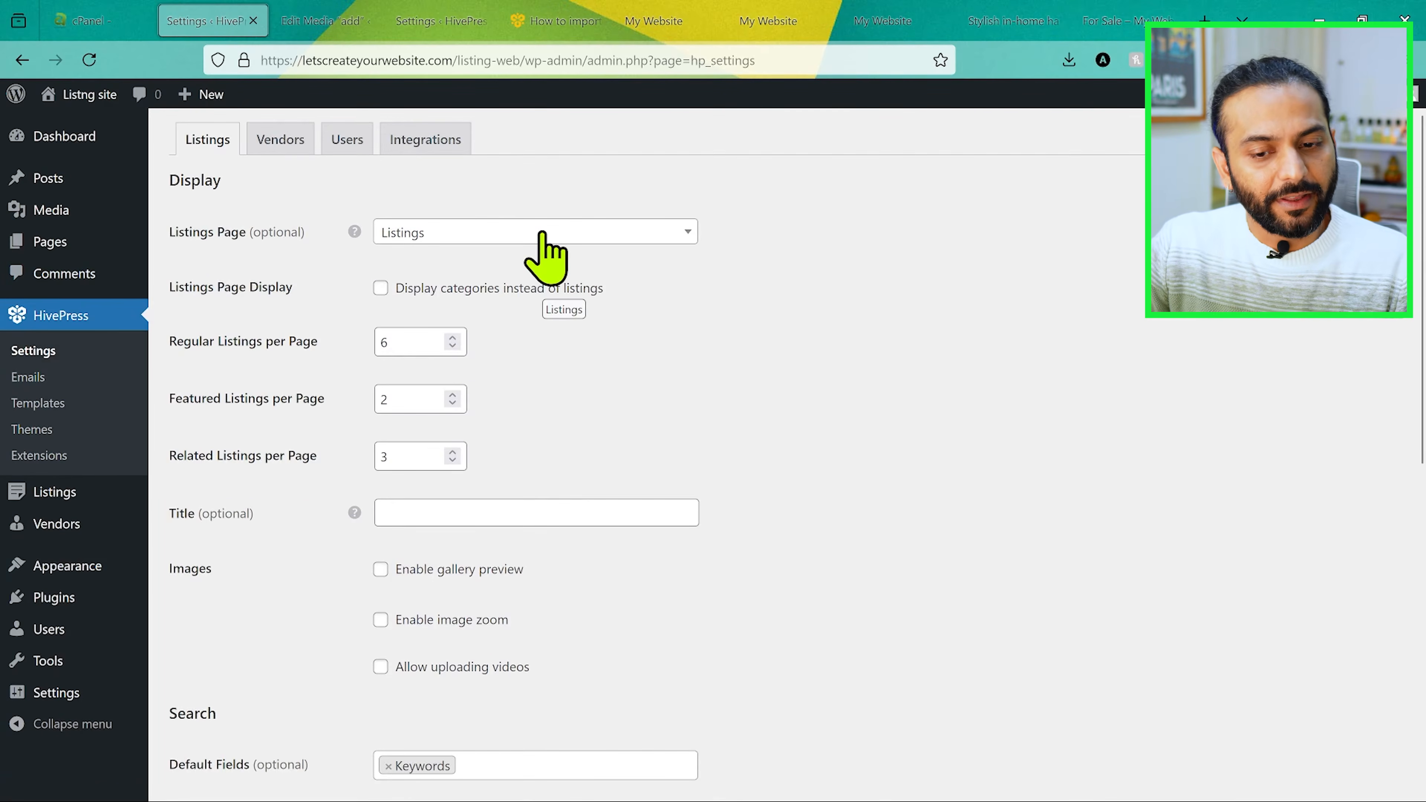
scroll(431, 303, down, 2)
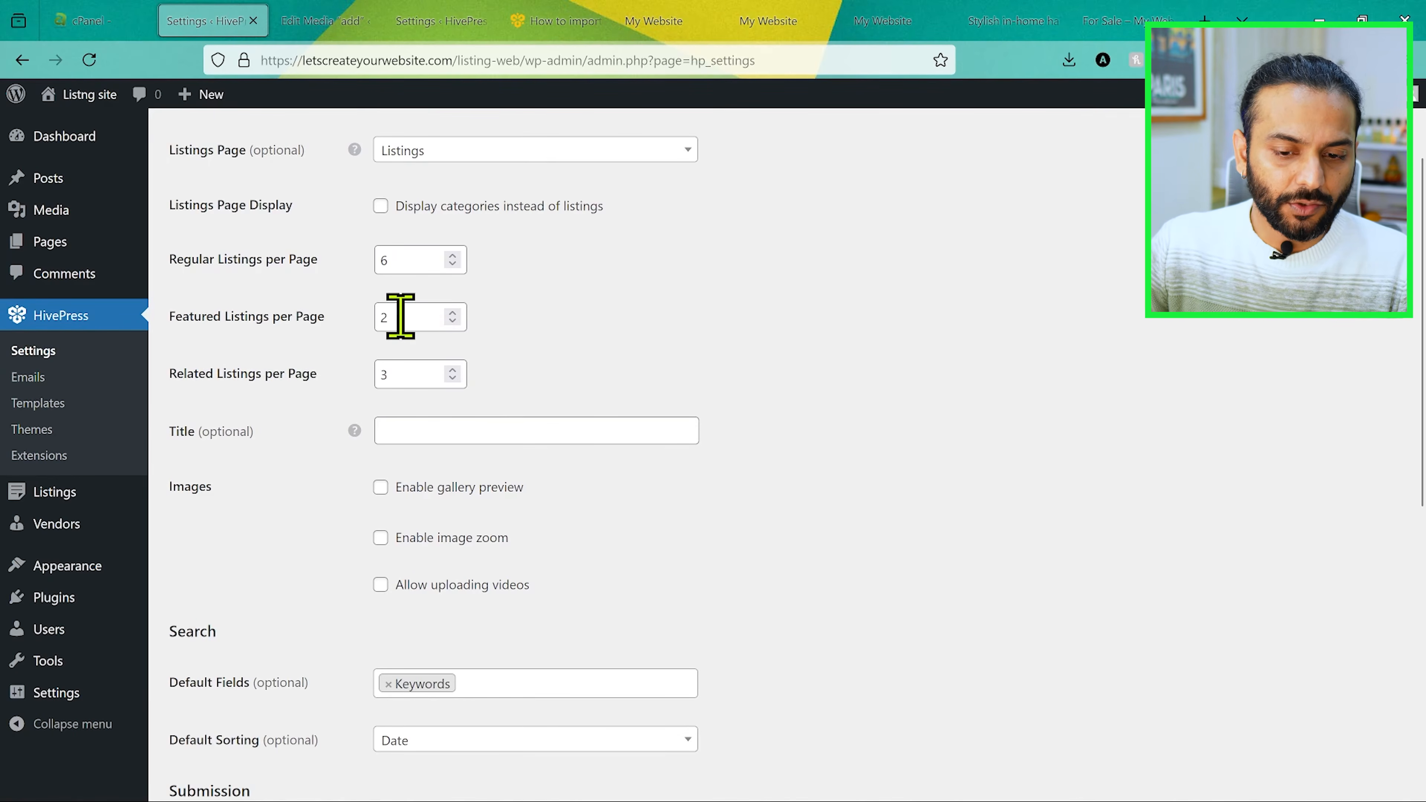
scroll(427, 494, down, 3)
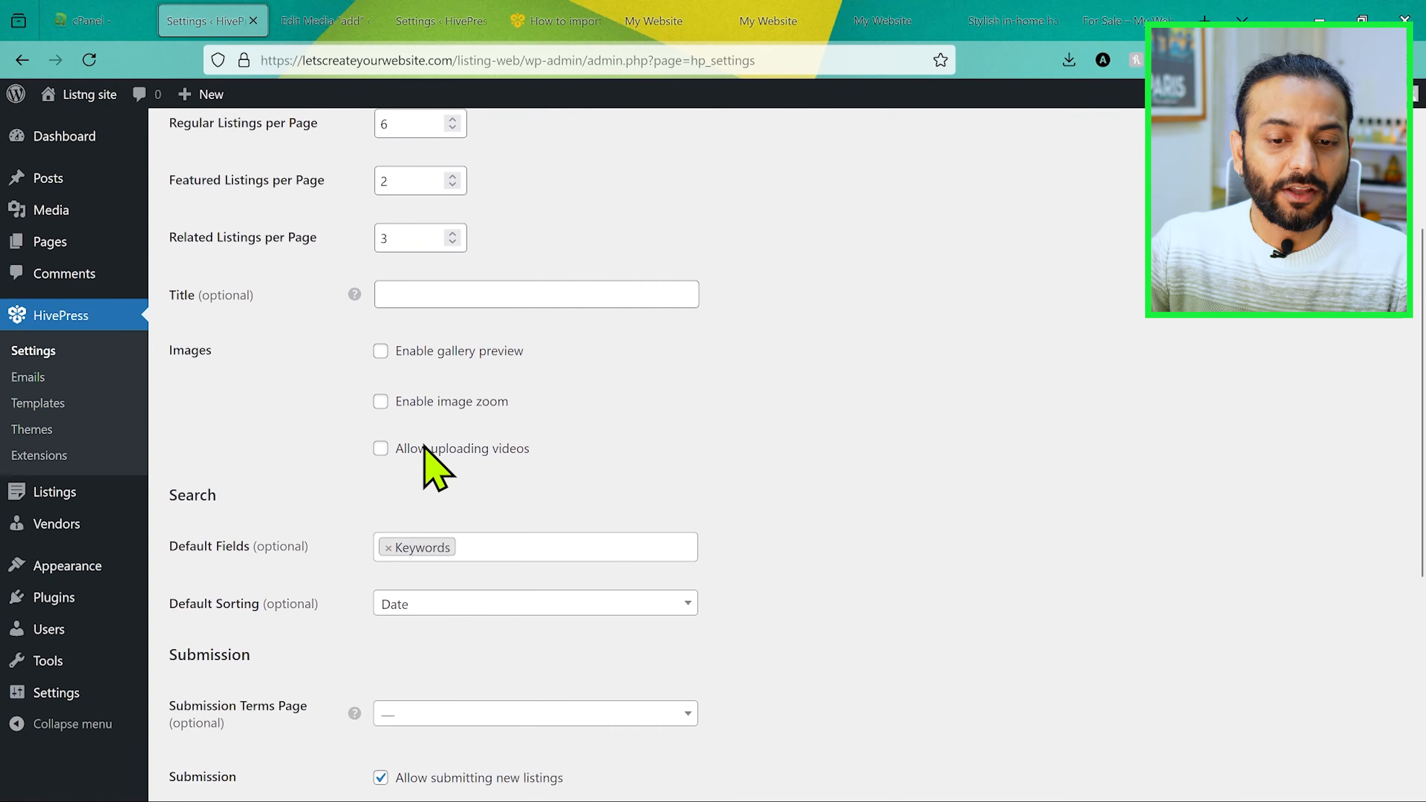
scroll(523, 428, down, 1)
scroll(537, 437, down, 3)
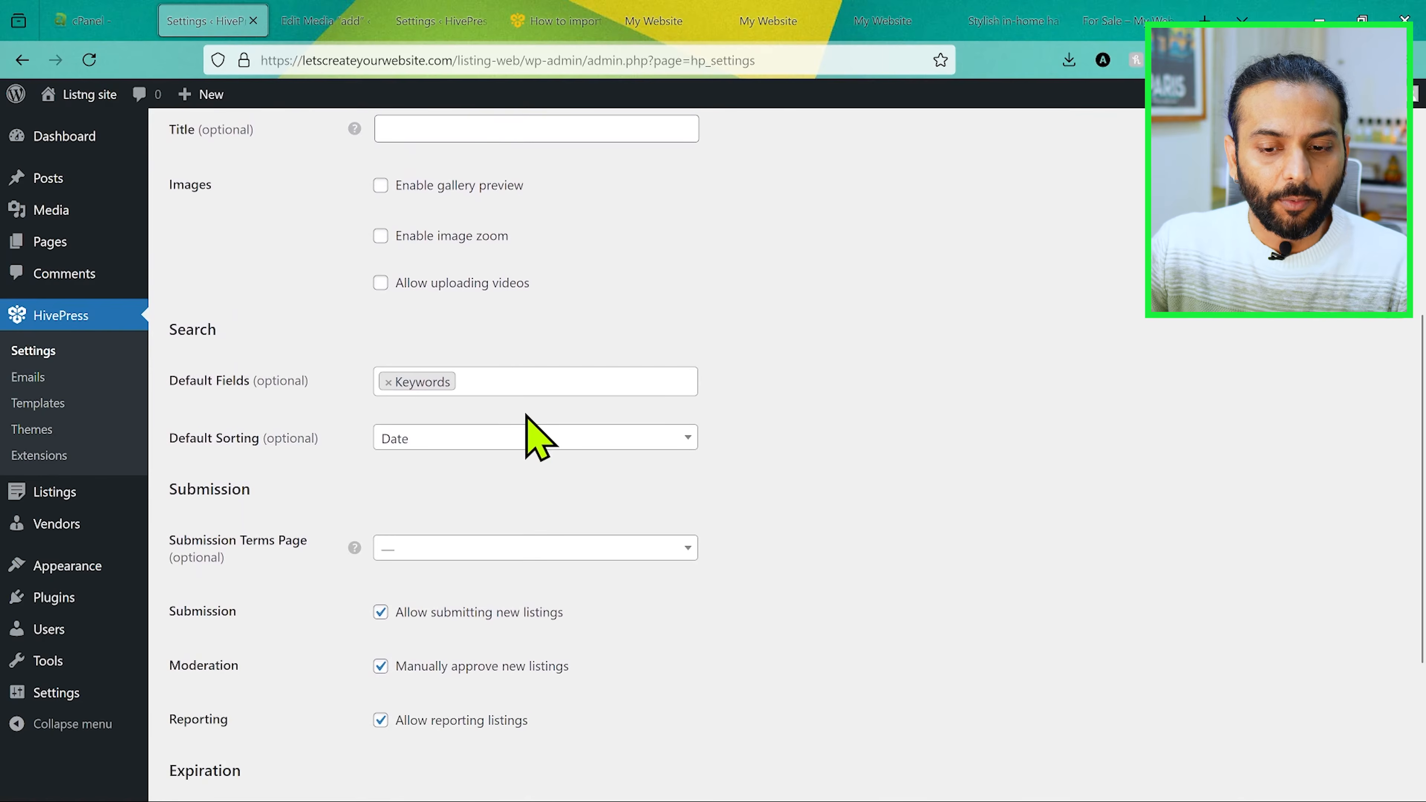
scroll(538, 438, down, 5)
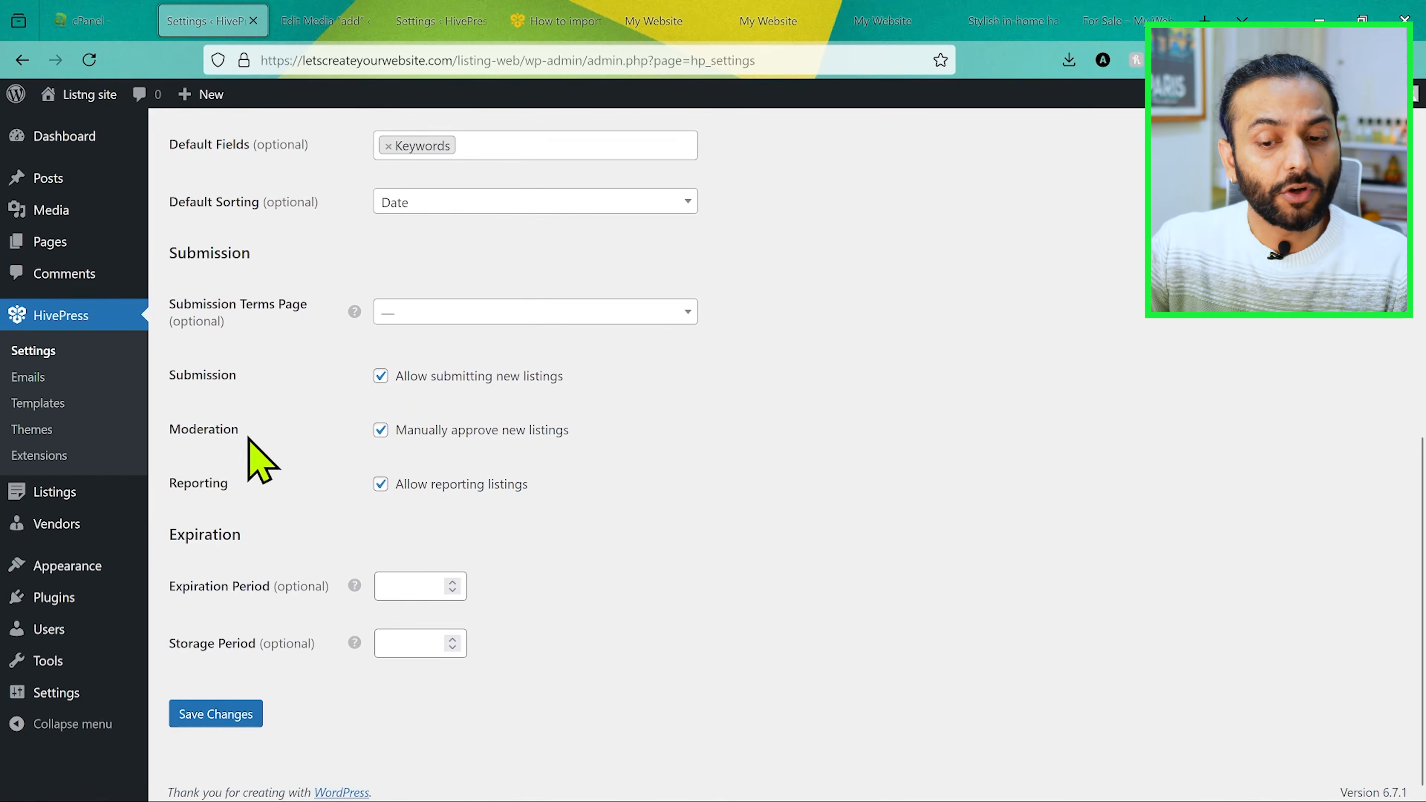
drag(398, 429, 571, 440)
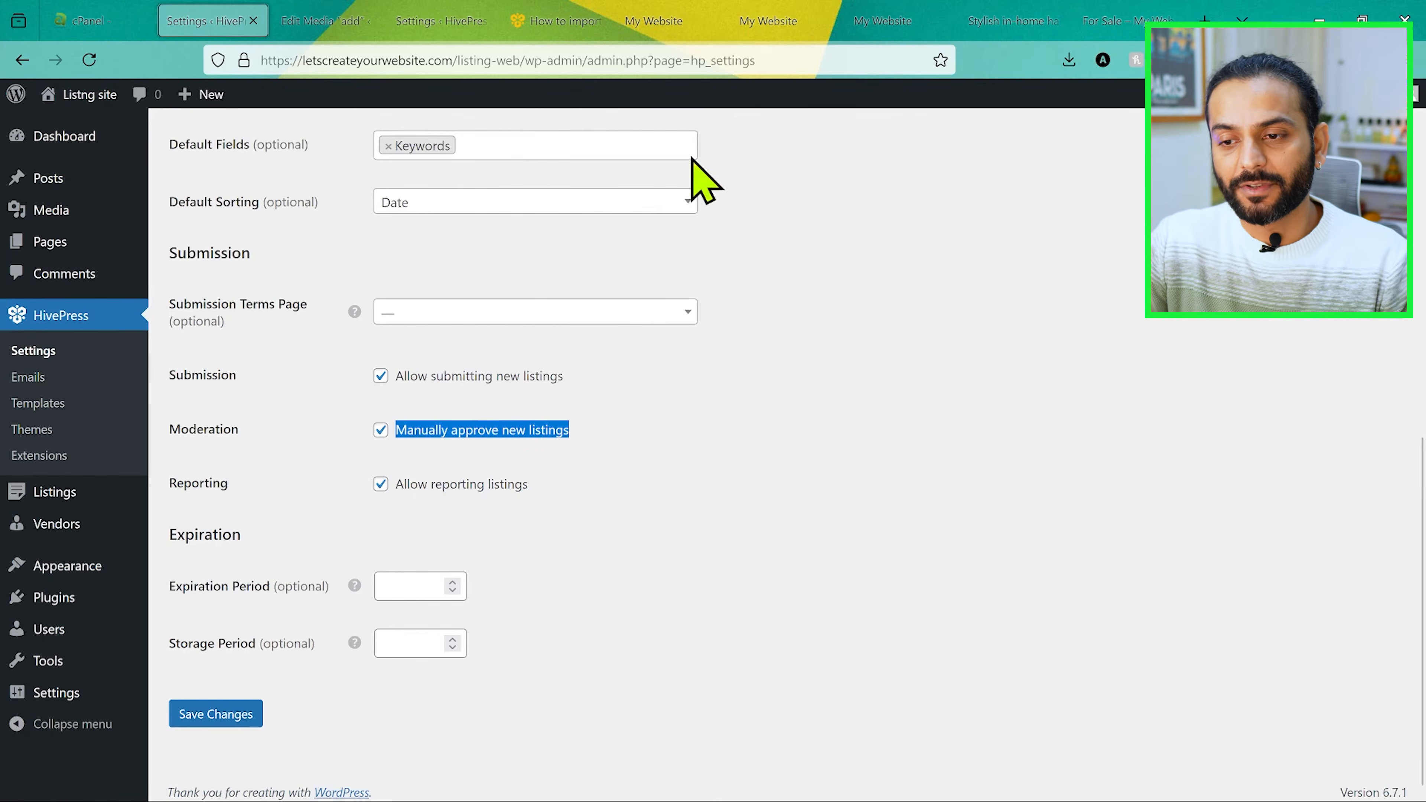
Step: Review the HivePress vendor settings for display, search and registration, and require email address verification in the user settings
click(440, 22)
click(275, 194)
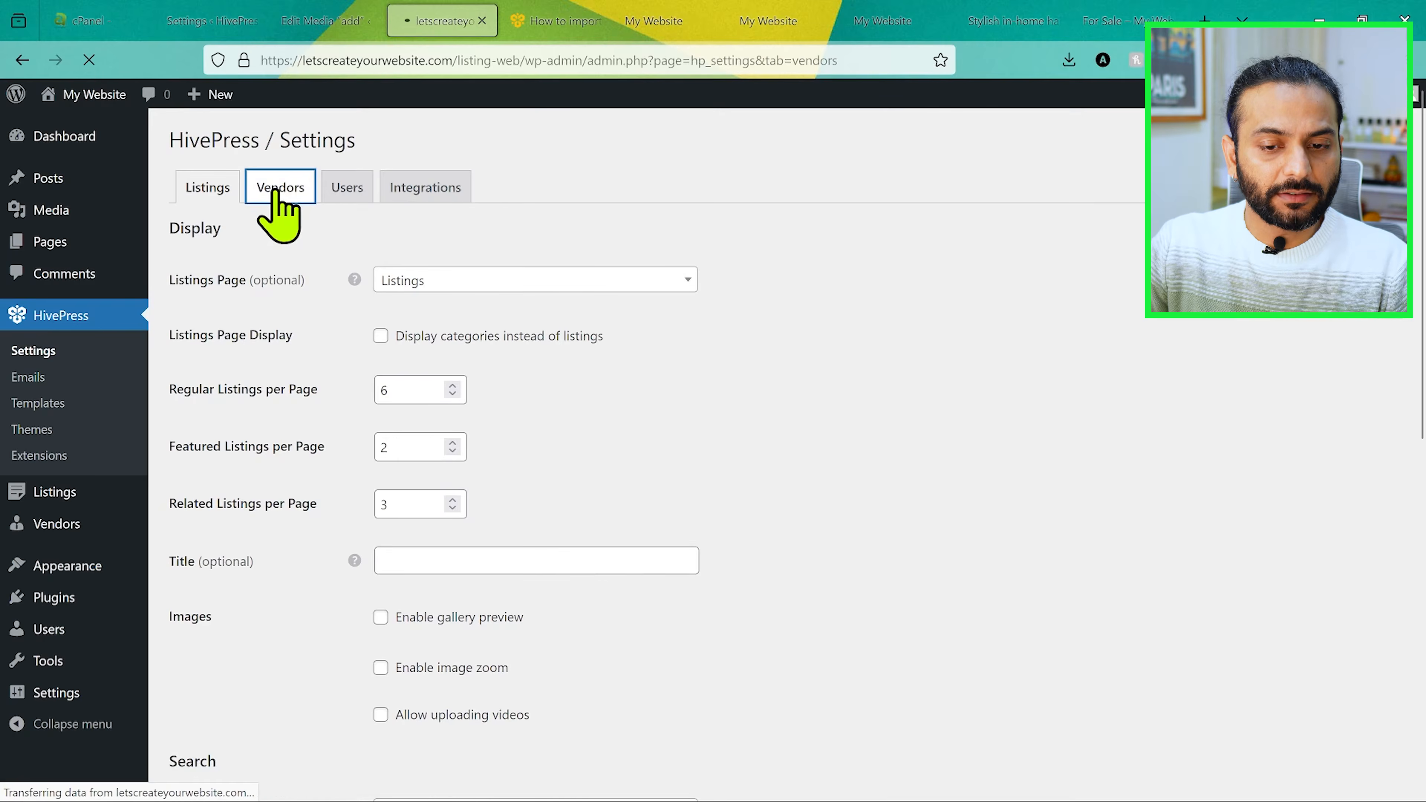
scroll(755, 480, up, 1)
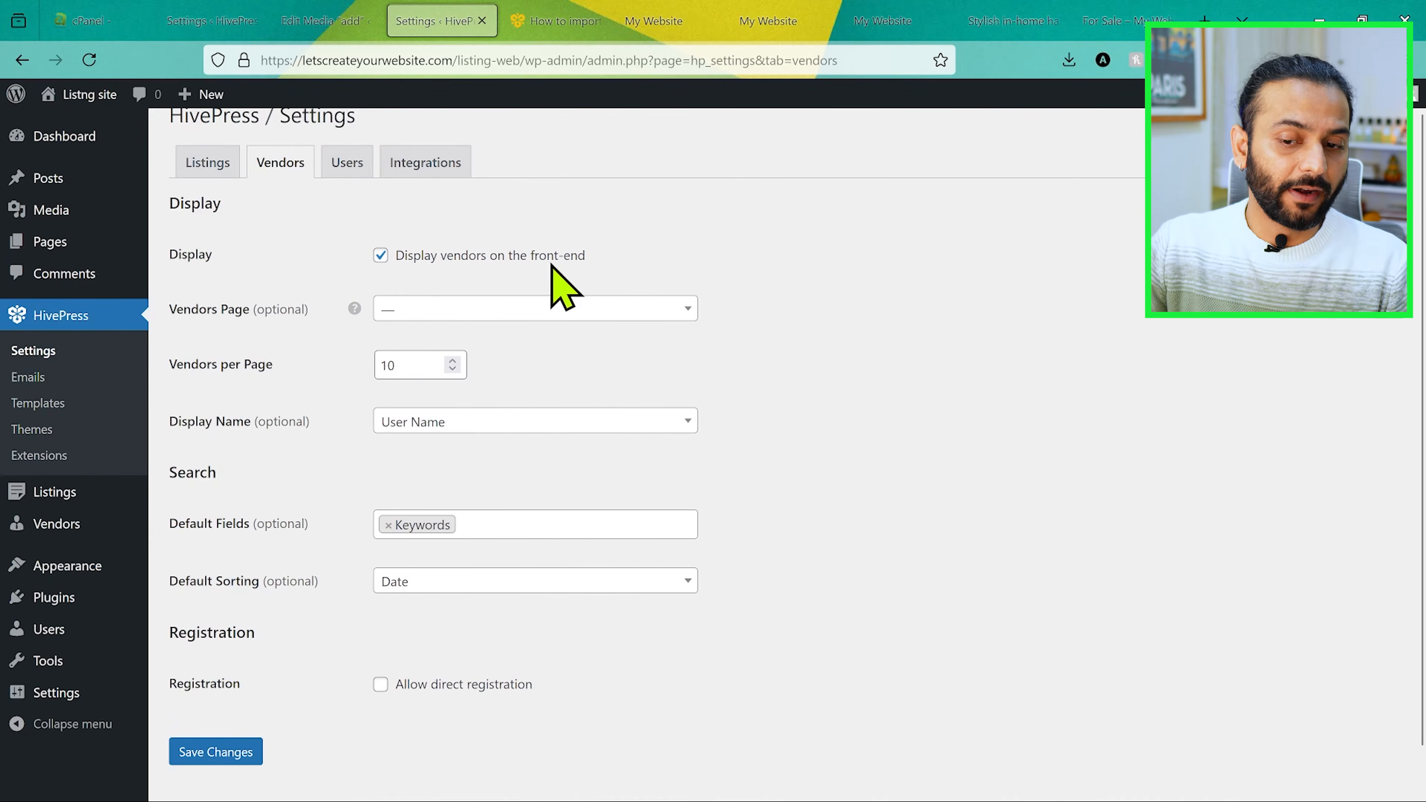
click(579, 312)
click(581, 314)
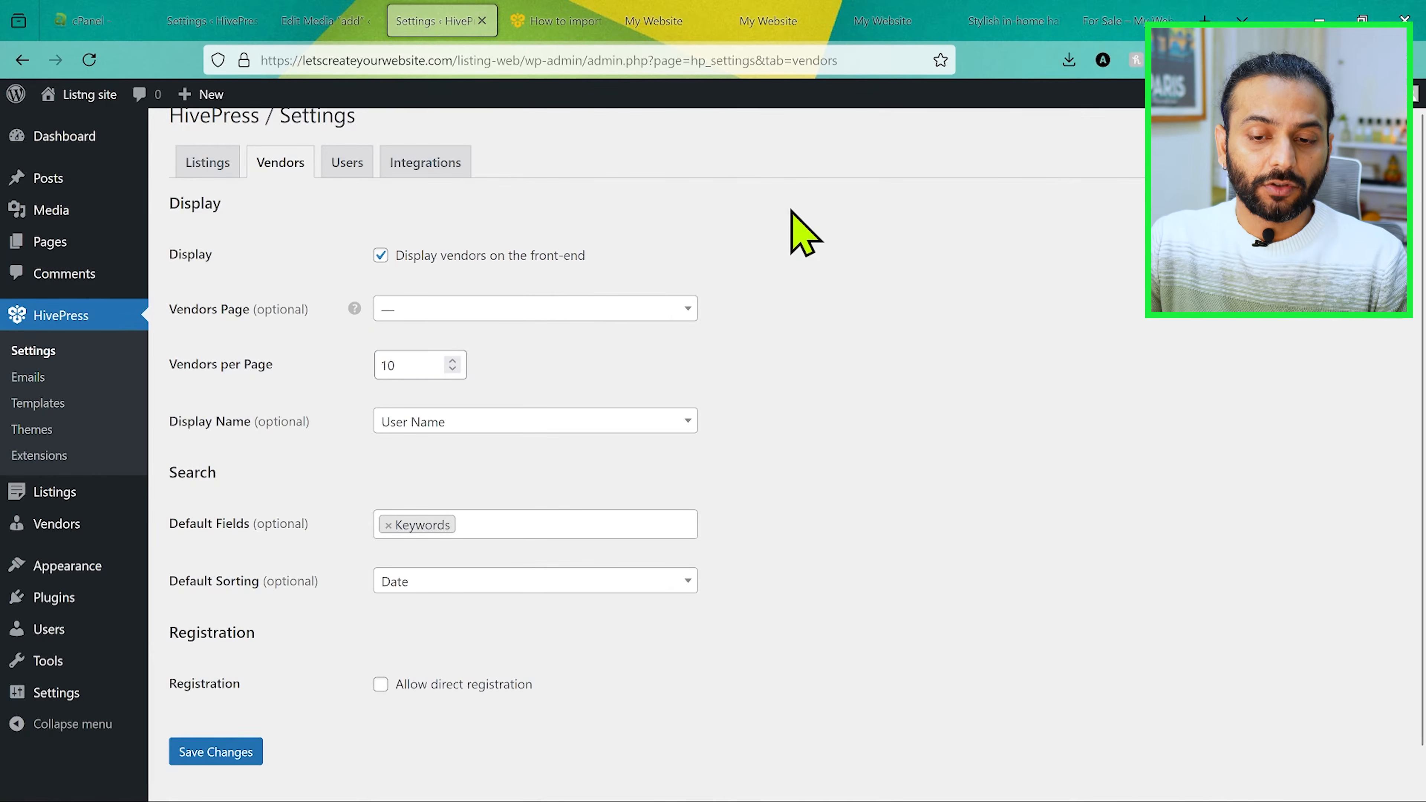
scroll(842, 419, down, 1)
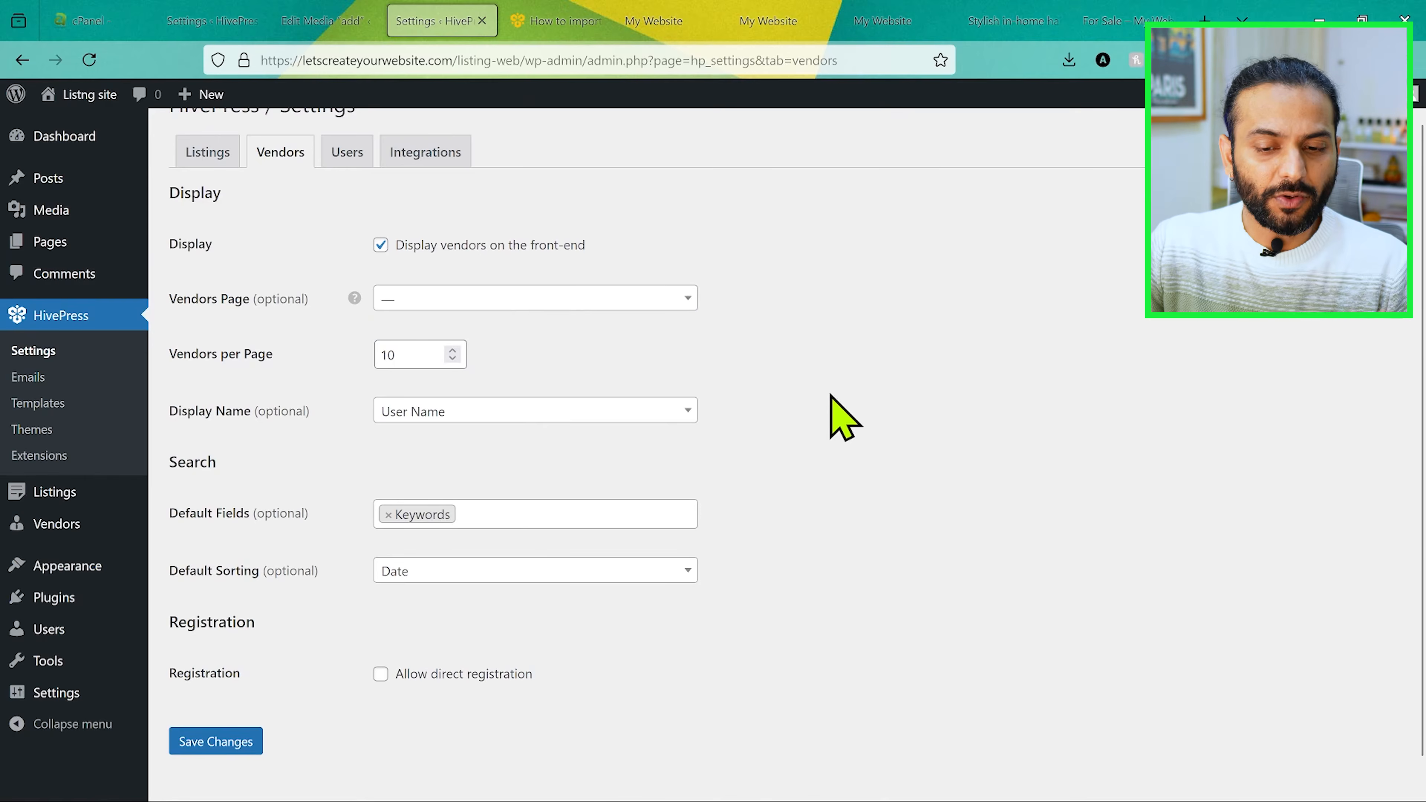
click(346, 154)
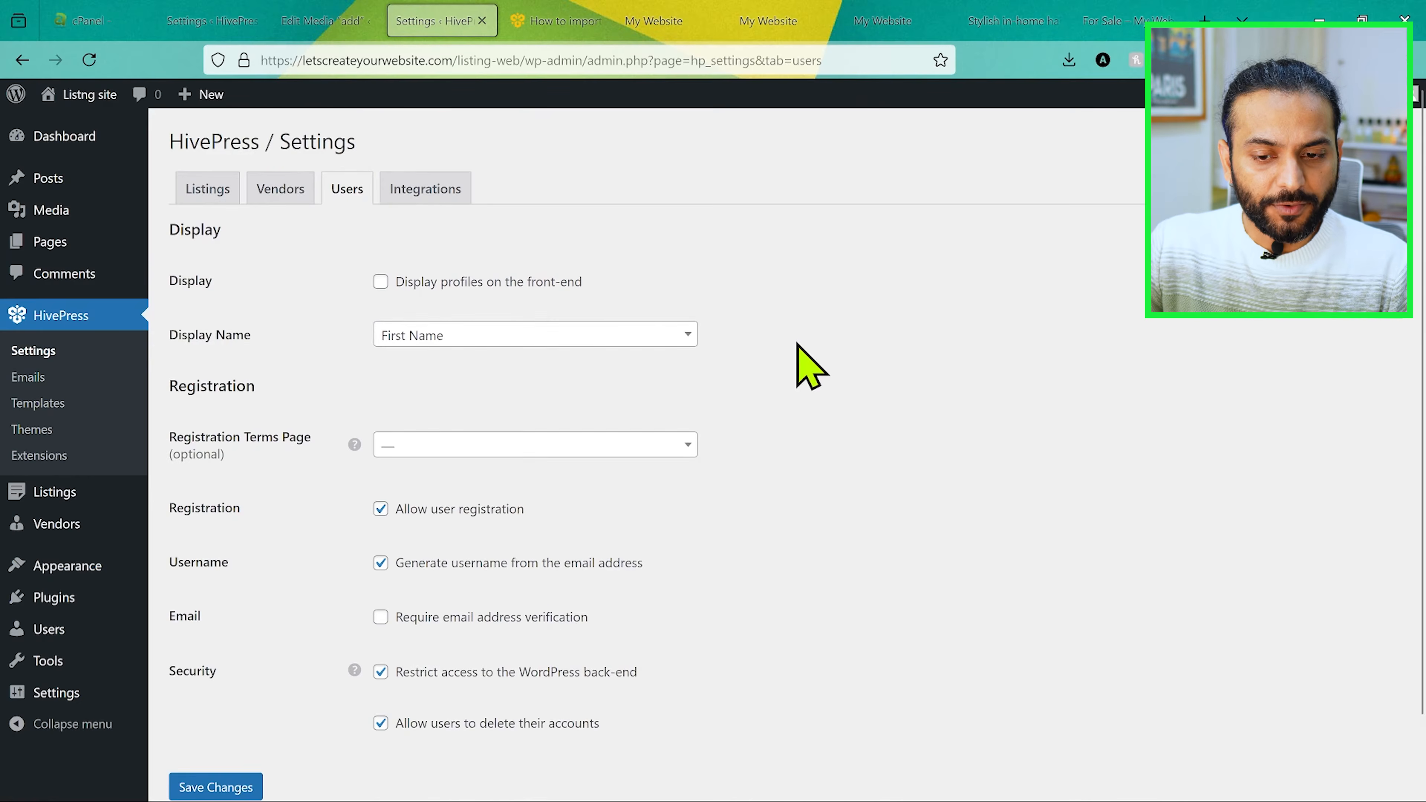
scroll(808, 365, down, 2)
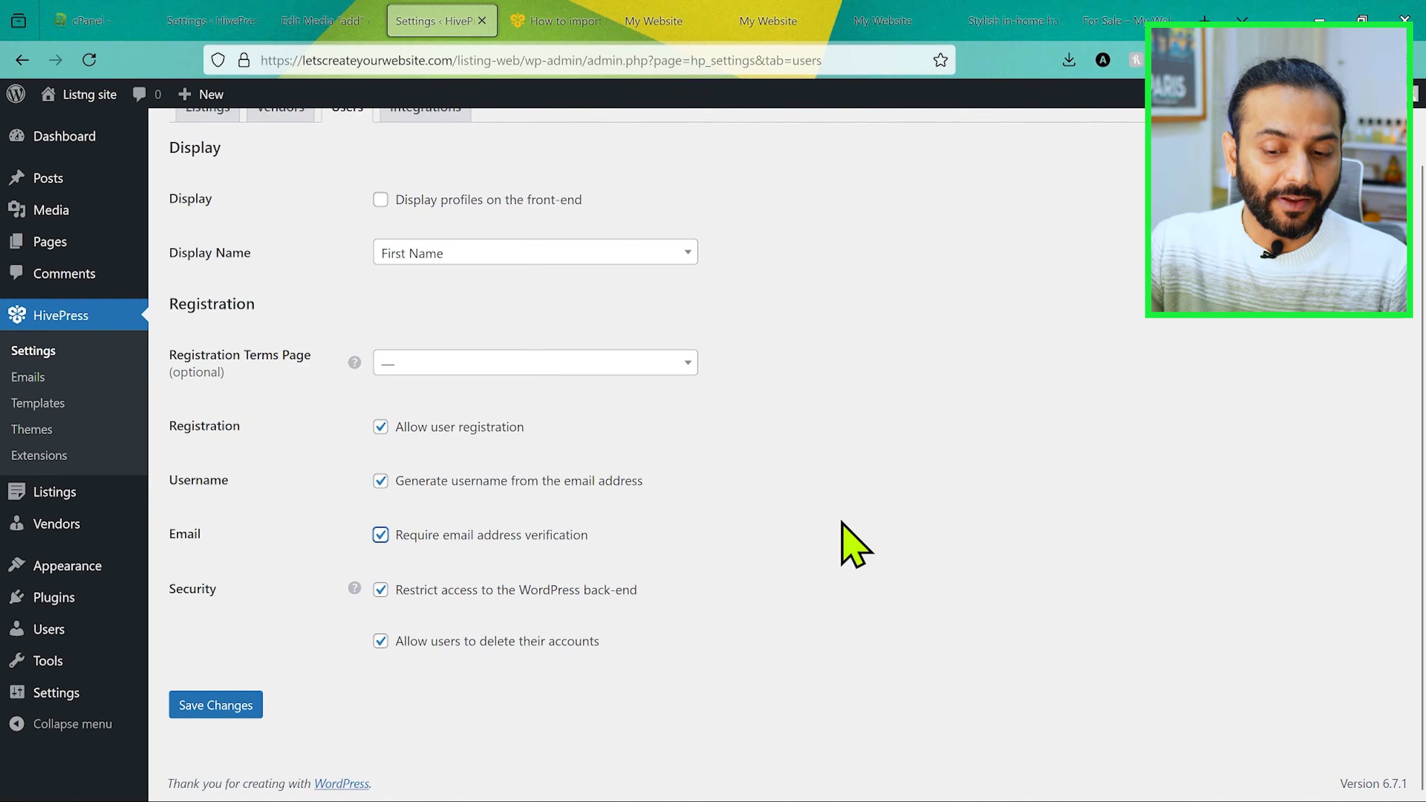
Step: Open the overview of all listings and look through the imported demo entries with their vendors and categories
mouse_move(87, 490)
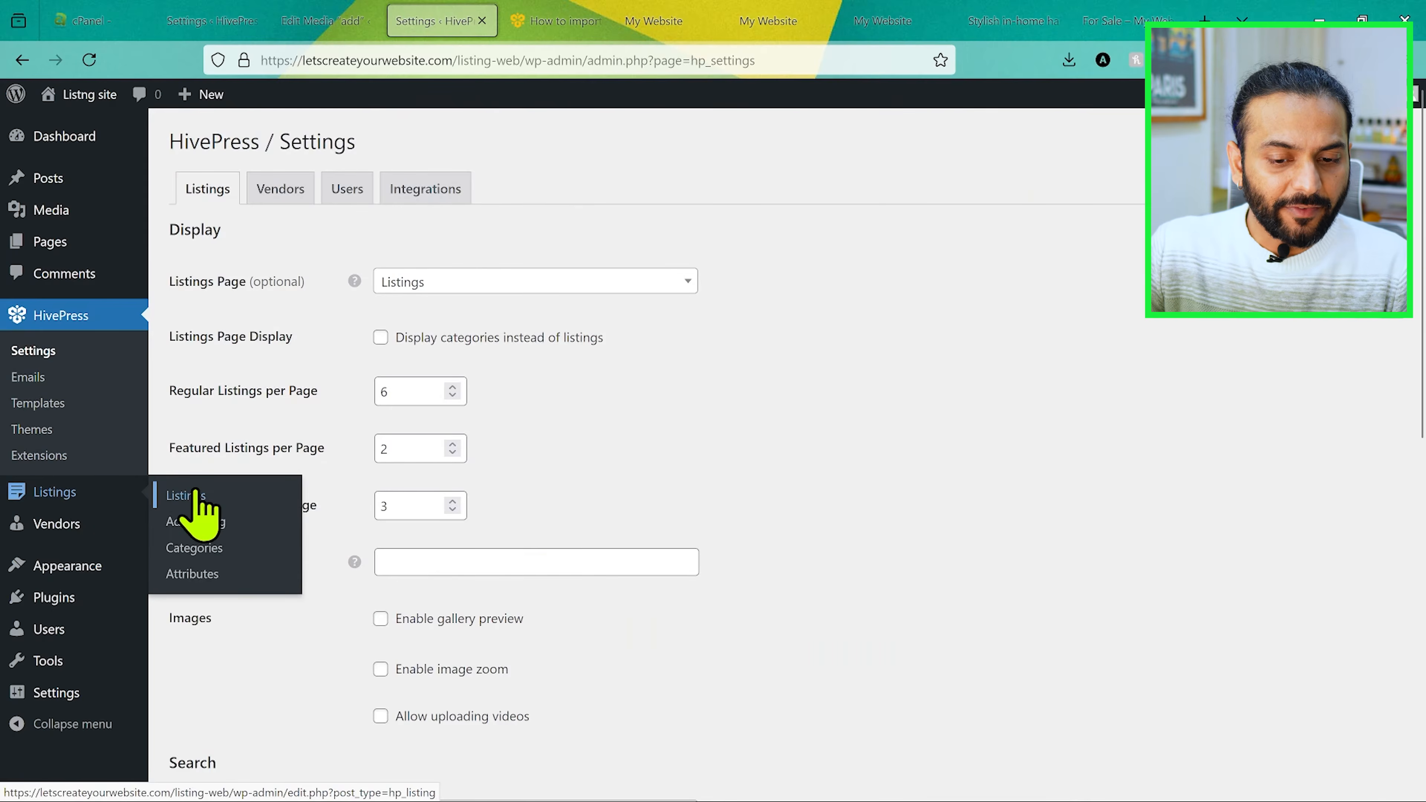
scroll(462, 430, down, 5)
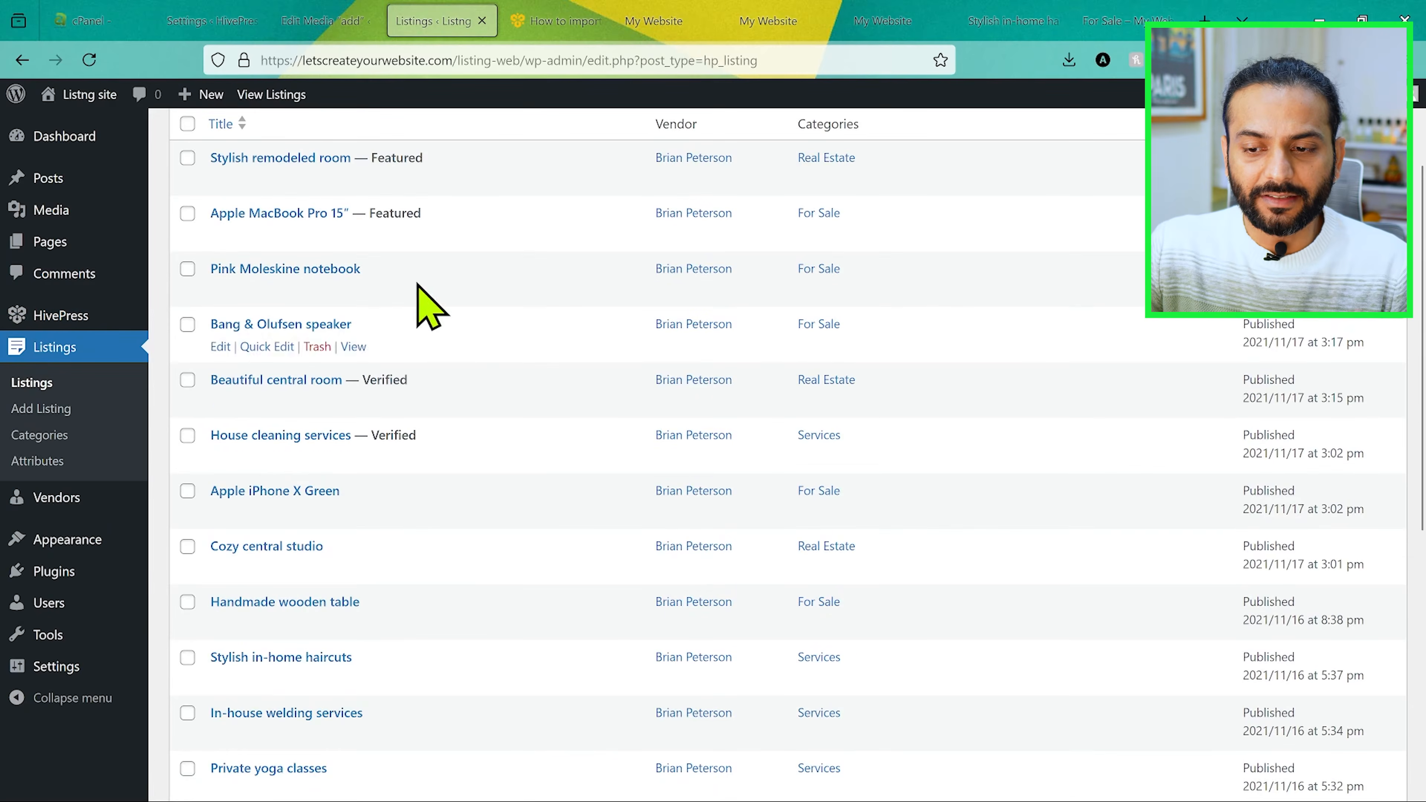
scroll(441, 503, down, 5)
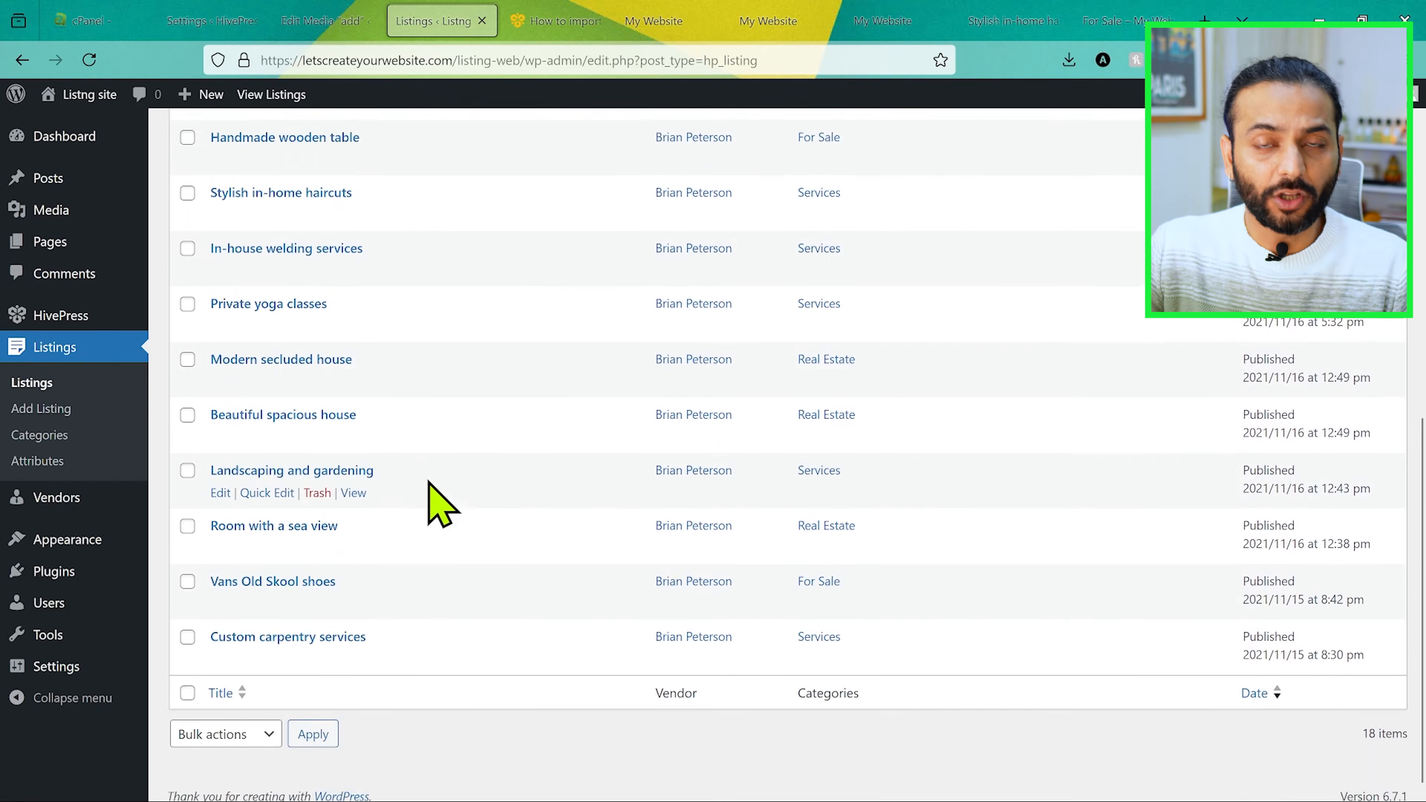
scroll(440, 503, up, 3)
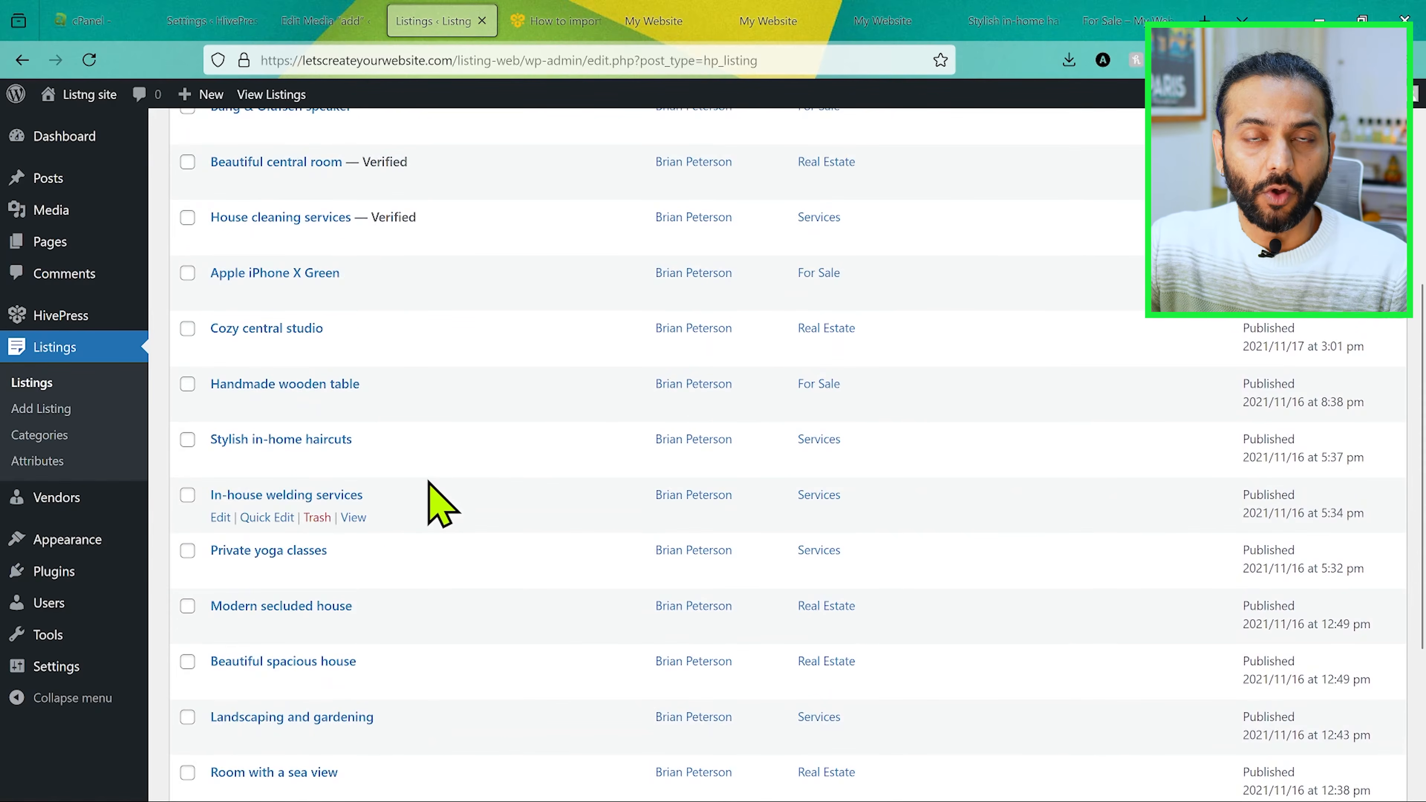
Step: Open a blank new listing form and examine its vendor, verified, featured, expiration, image and category options
click(62, 409)
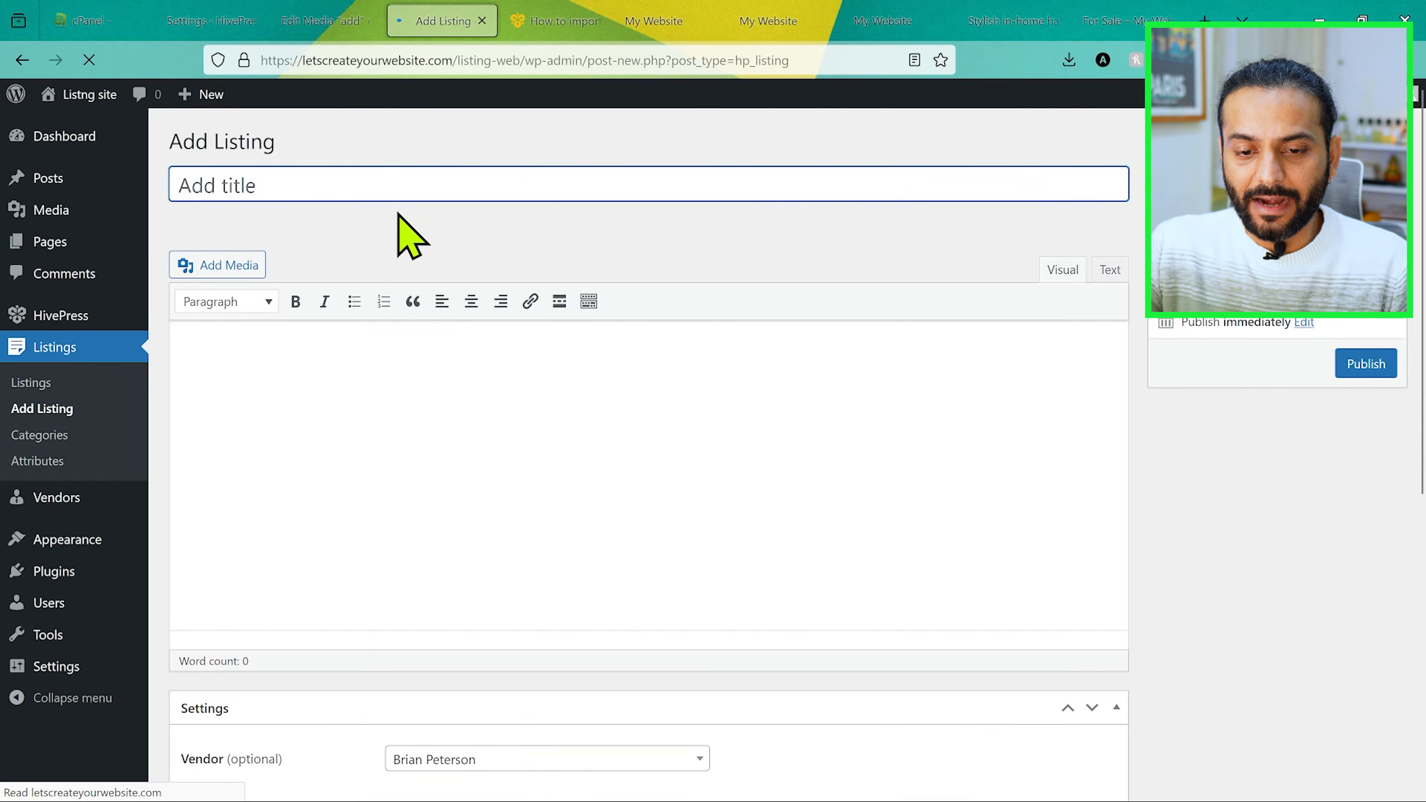
scroll(494, 472, down, 7)
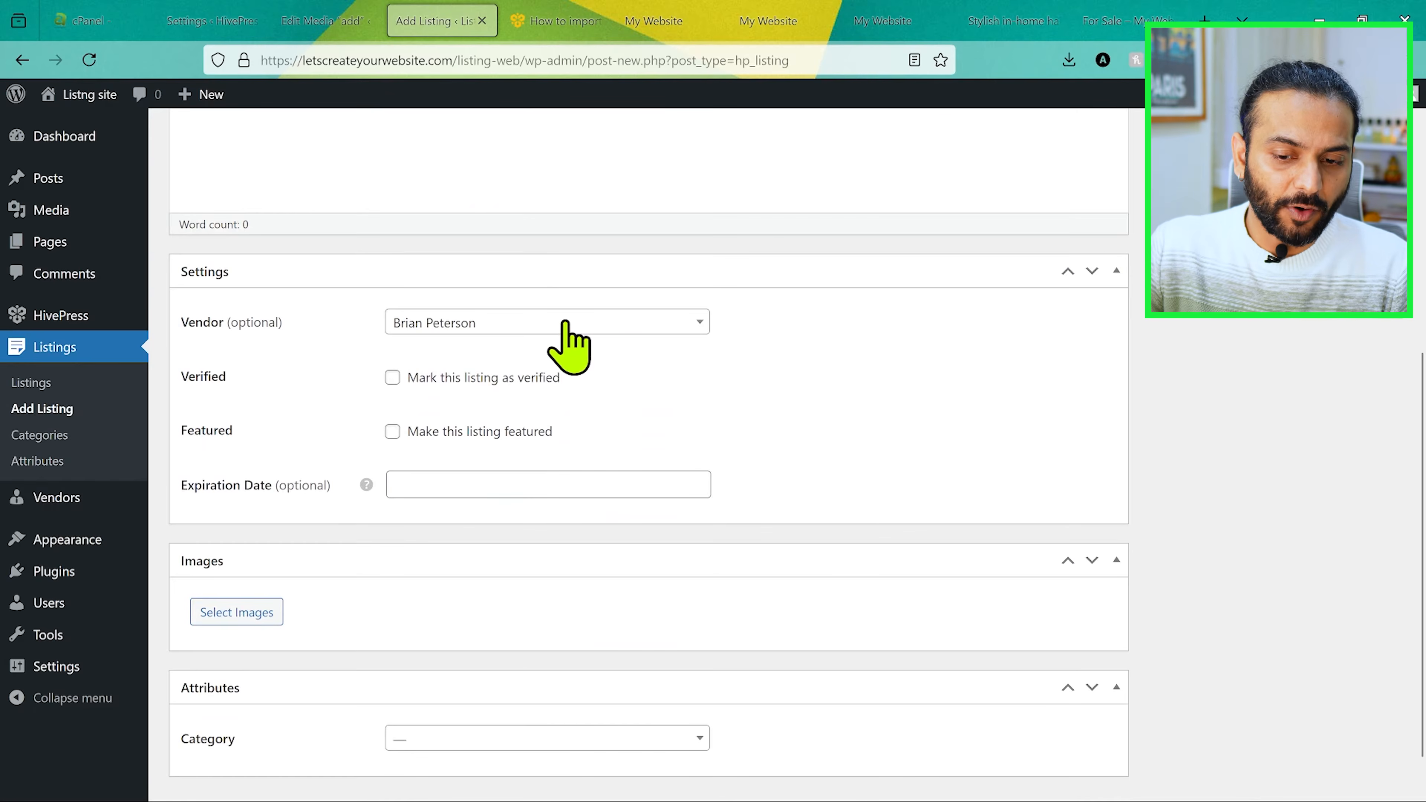
click(568, 326)
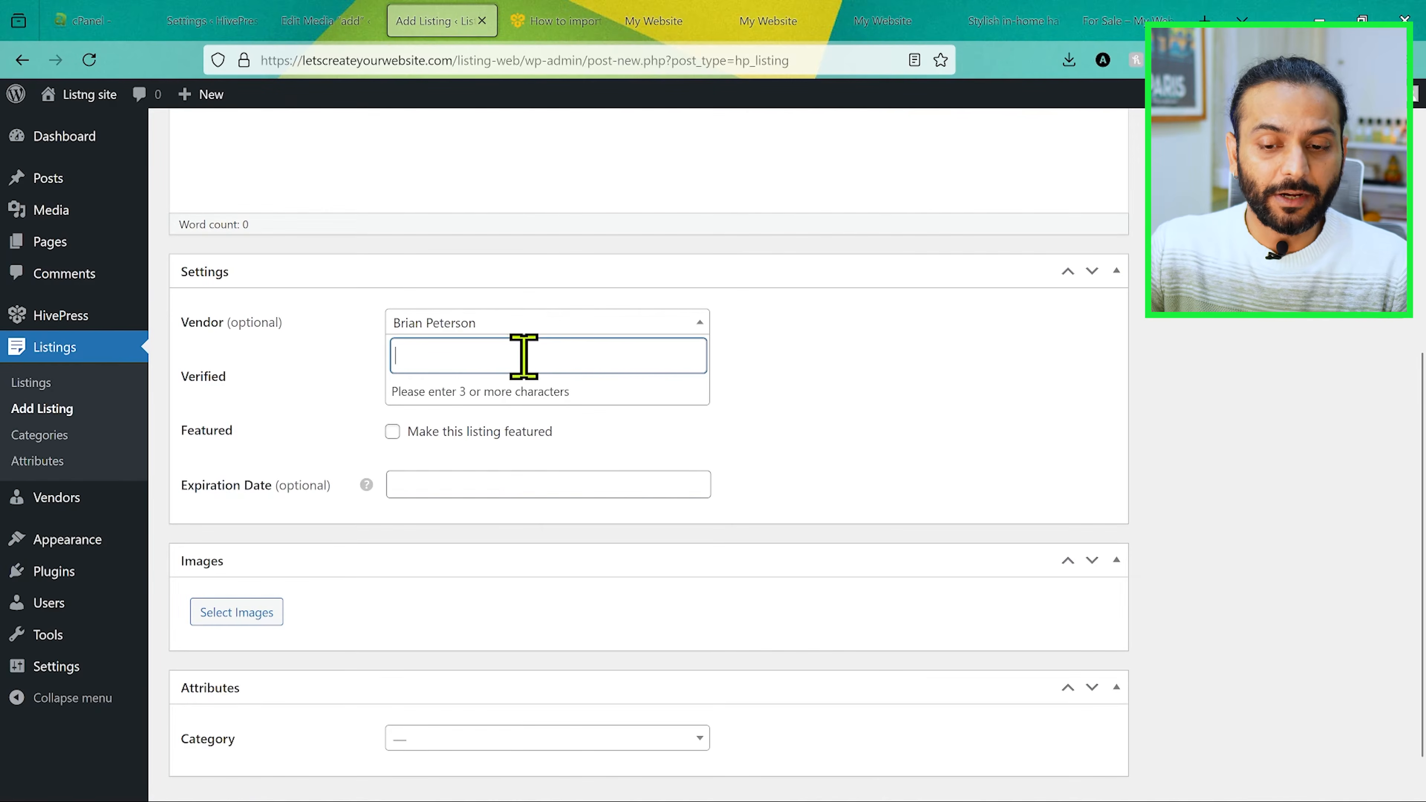
click(944, 368)
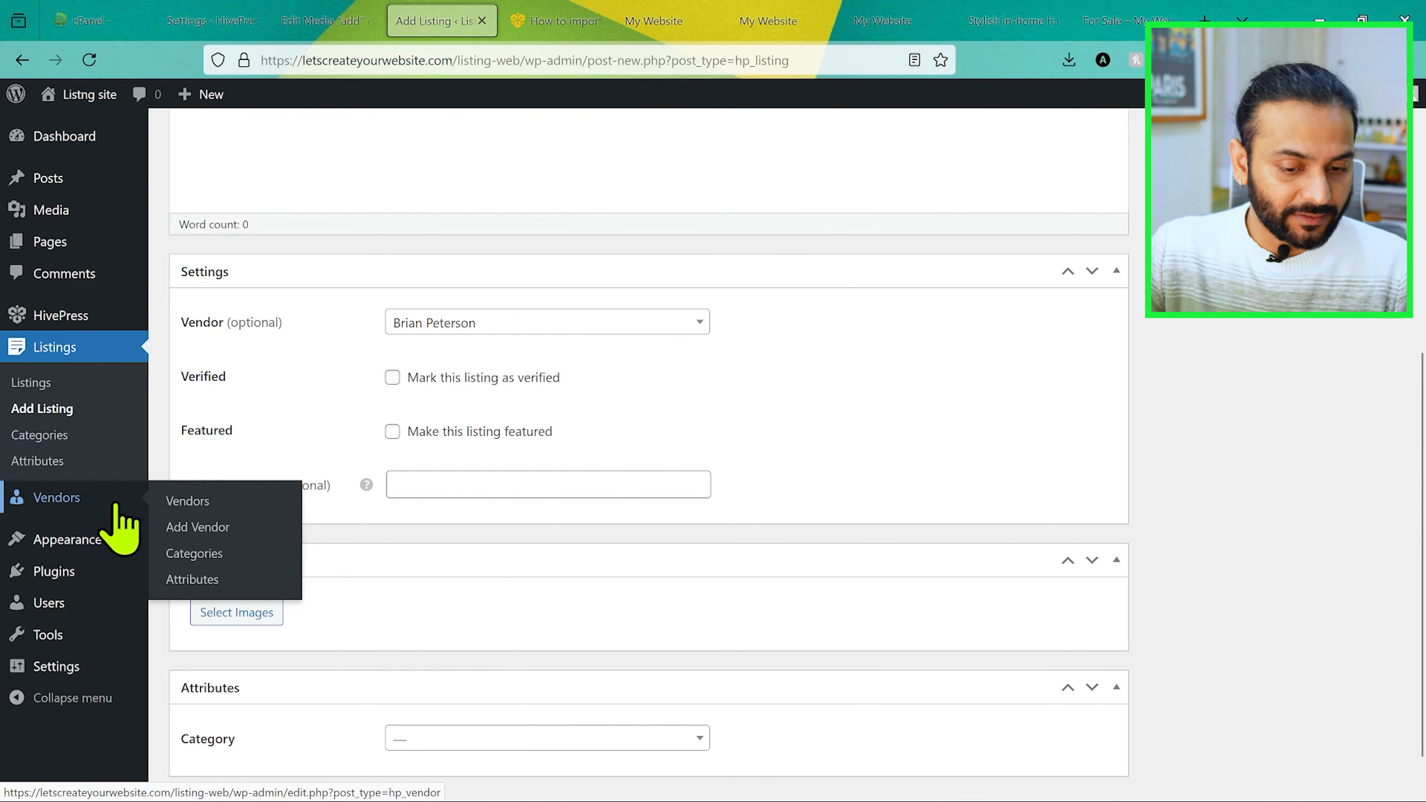
Step: Add a new listing category named Spa with no parent category
click(62, 434)
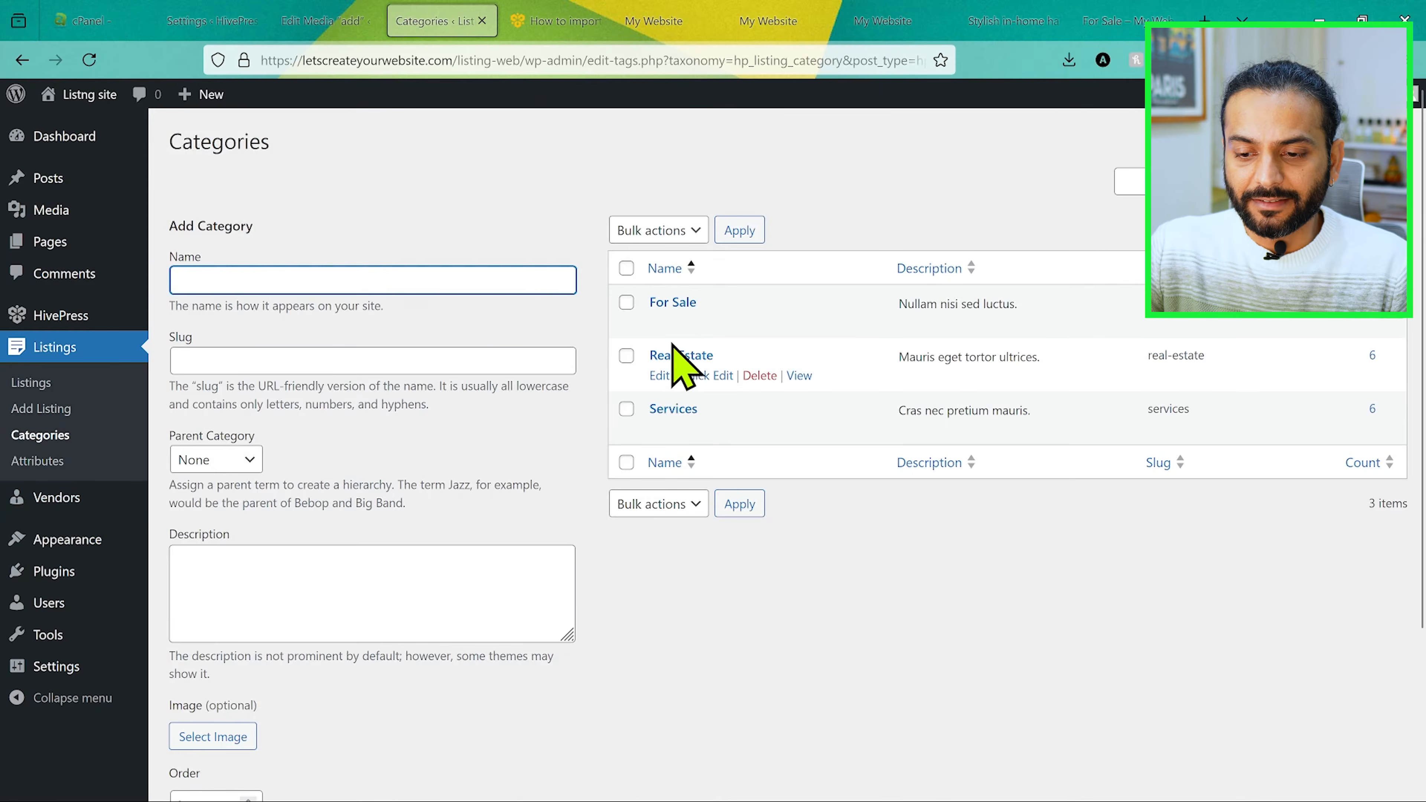
click(654, 20)
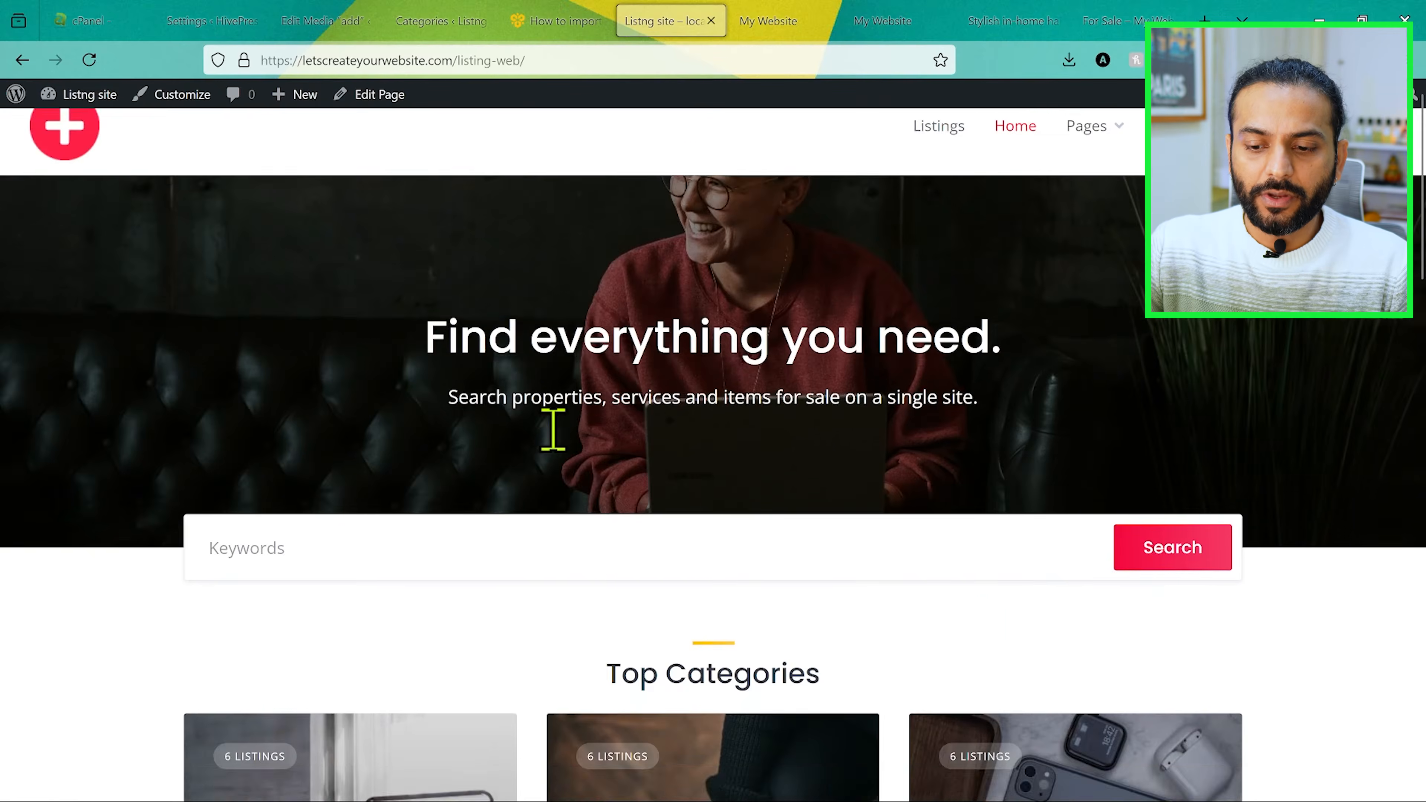
scroll(551, 431, down, 5)
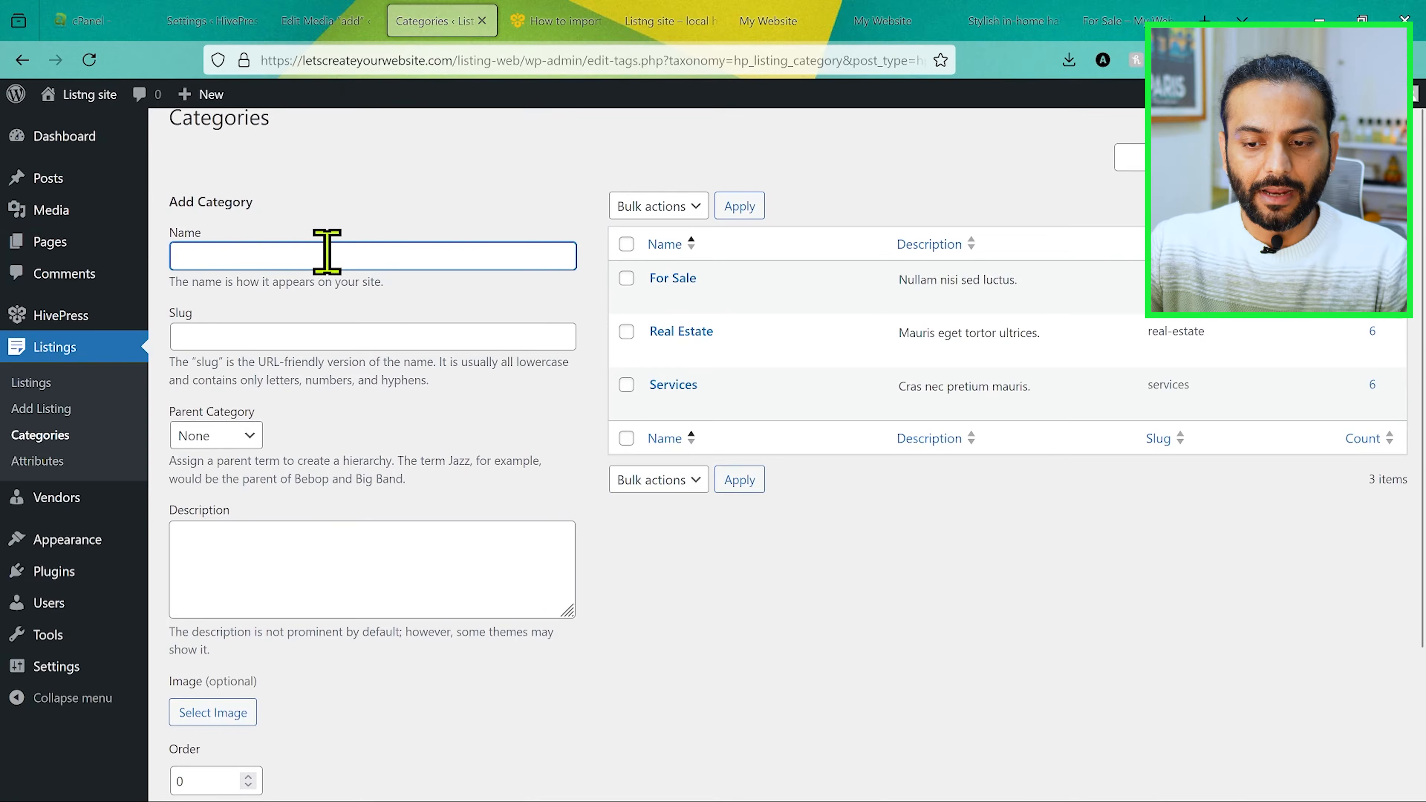
click(327, 252)
text(sa)
key(BackSpace)
key(BackSpace)
text(Spa)
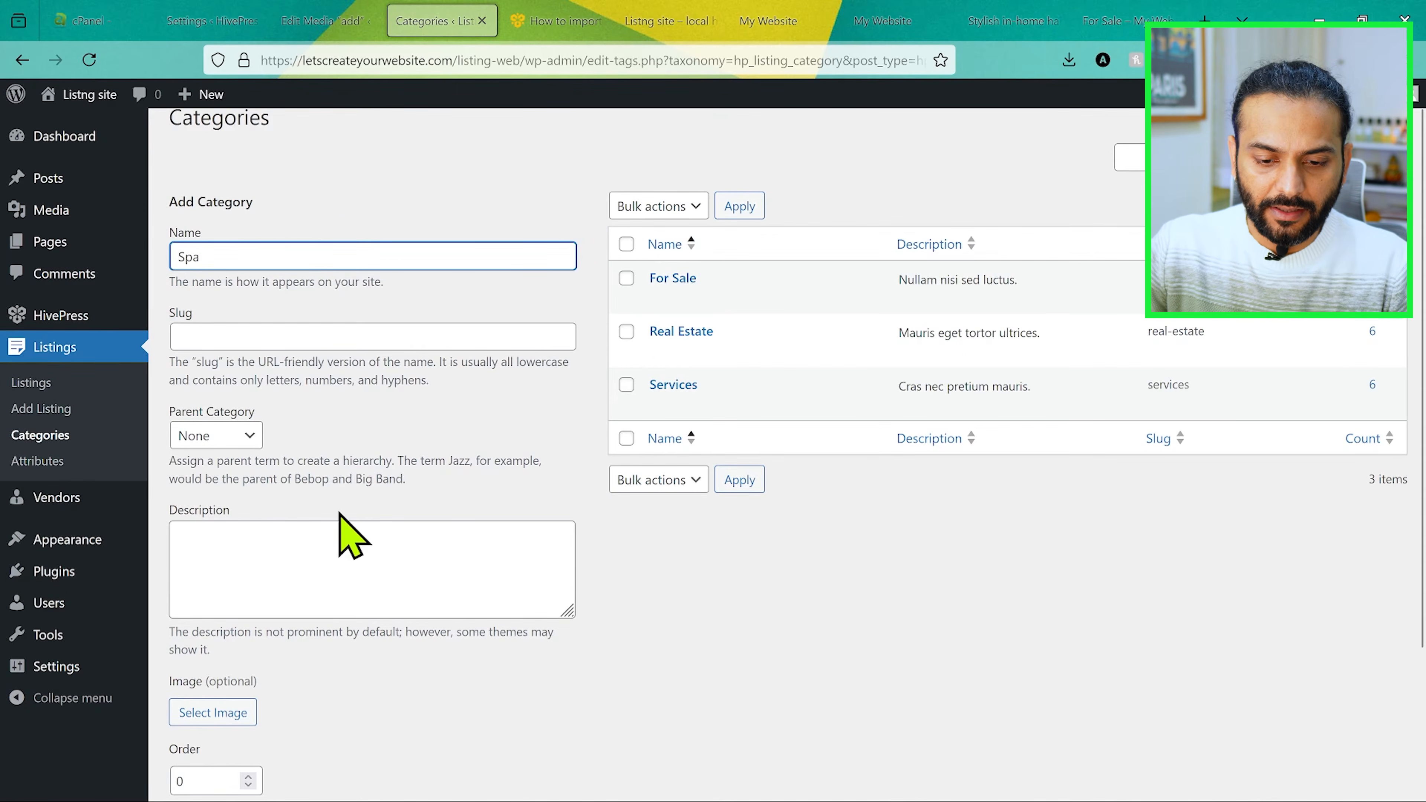
scroll(343, 534, down, 3)
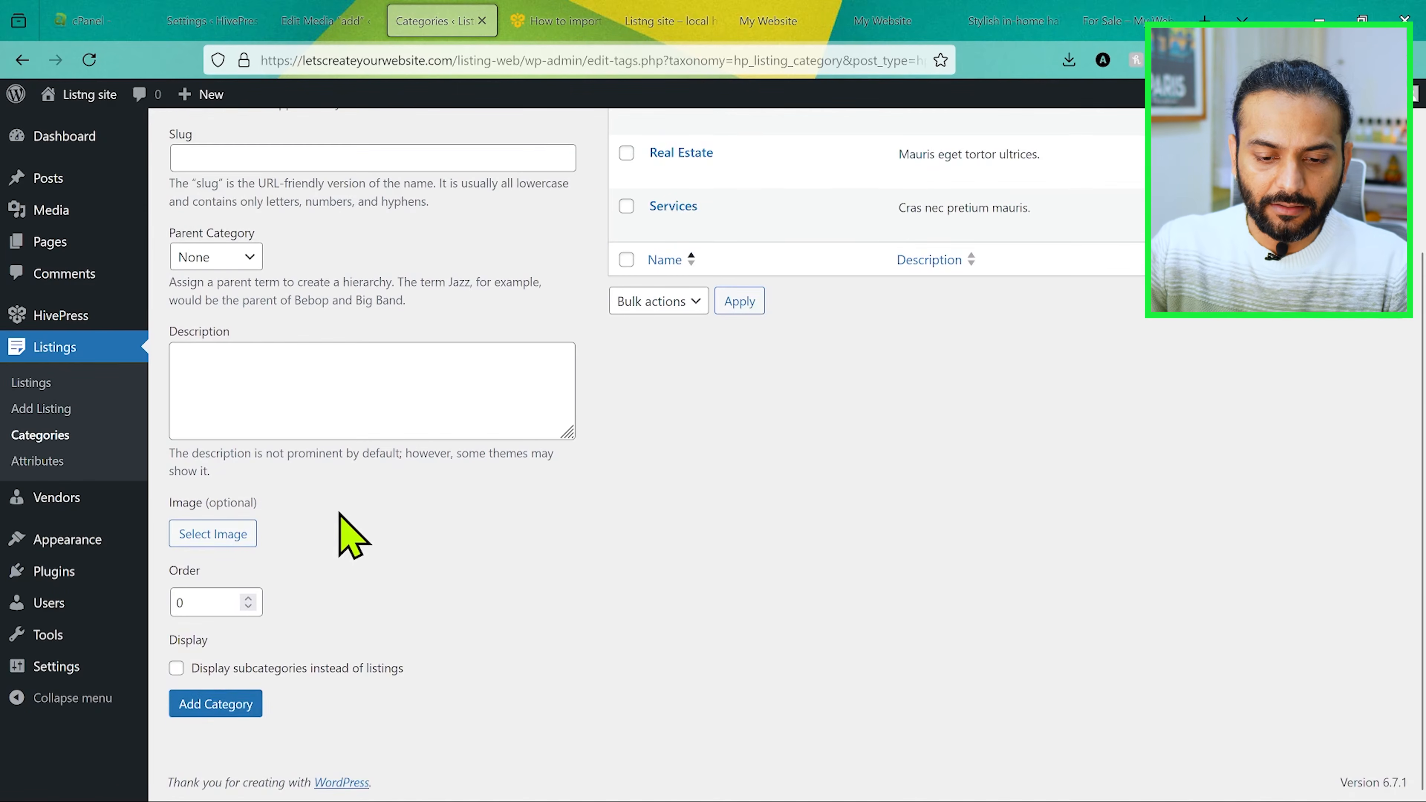
click(221, 705)
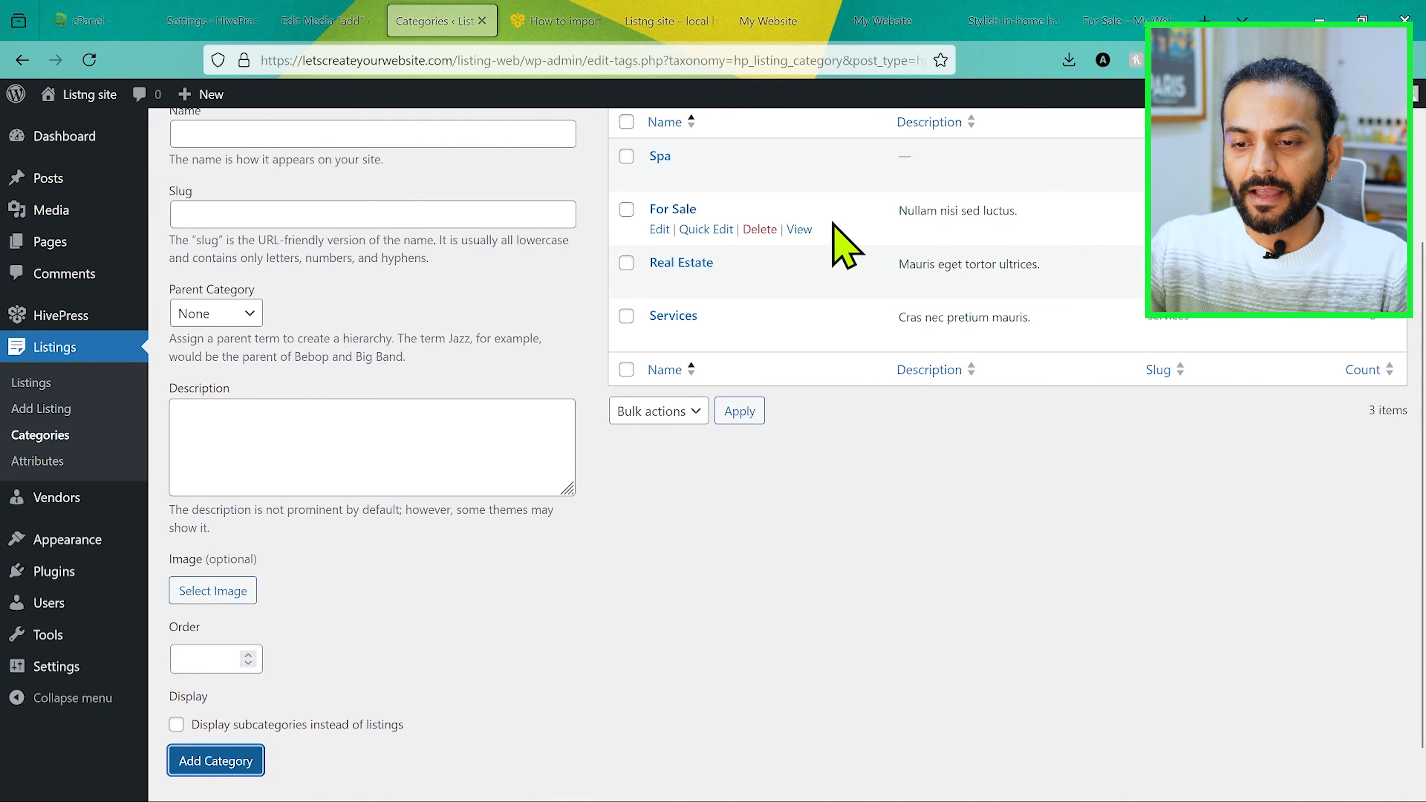
Step: Give the Spa category the barber haircut image from the media library and update the category
scroll(704, 370, up, 5)
click(657, 376)
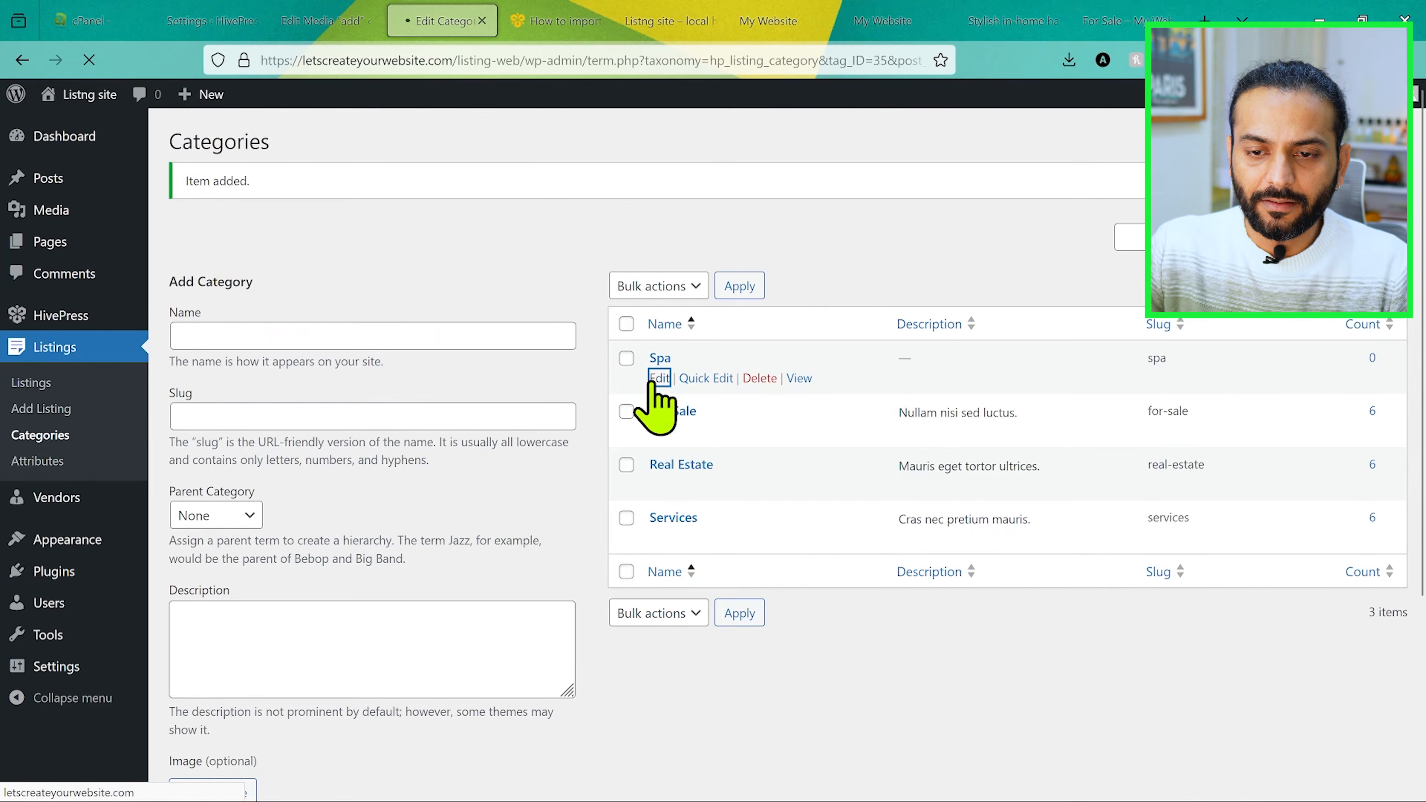
scroll(498, 326, down, 1)
click(426, 548)
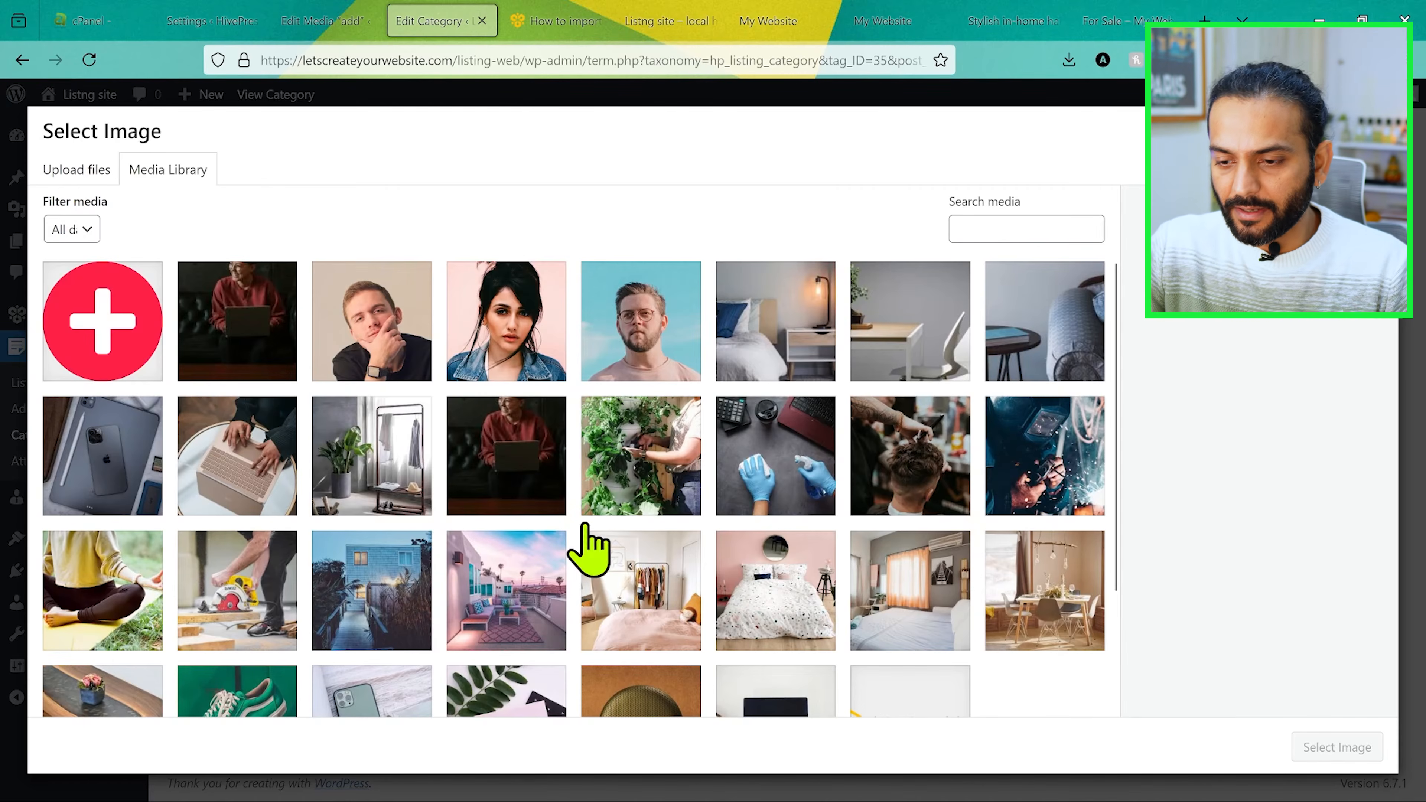
click(905, 449)
click(1337, 747)
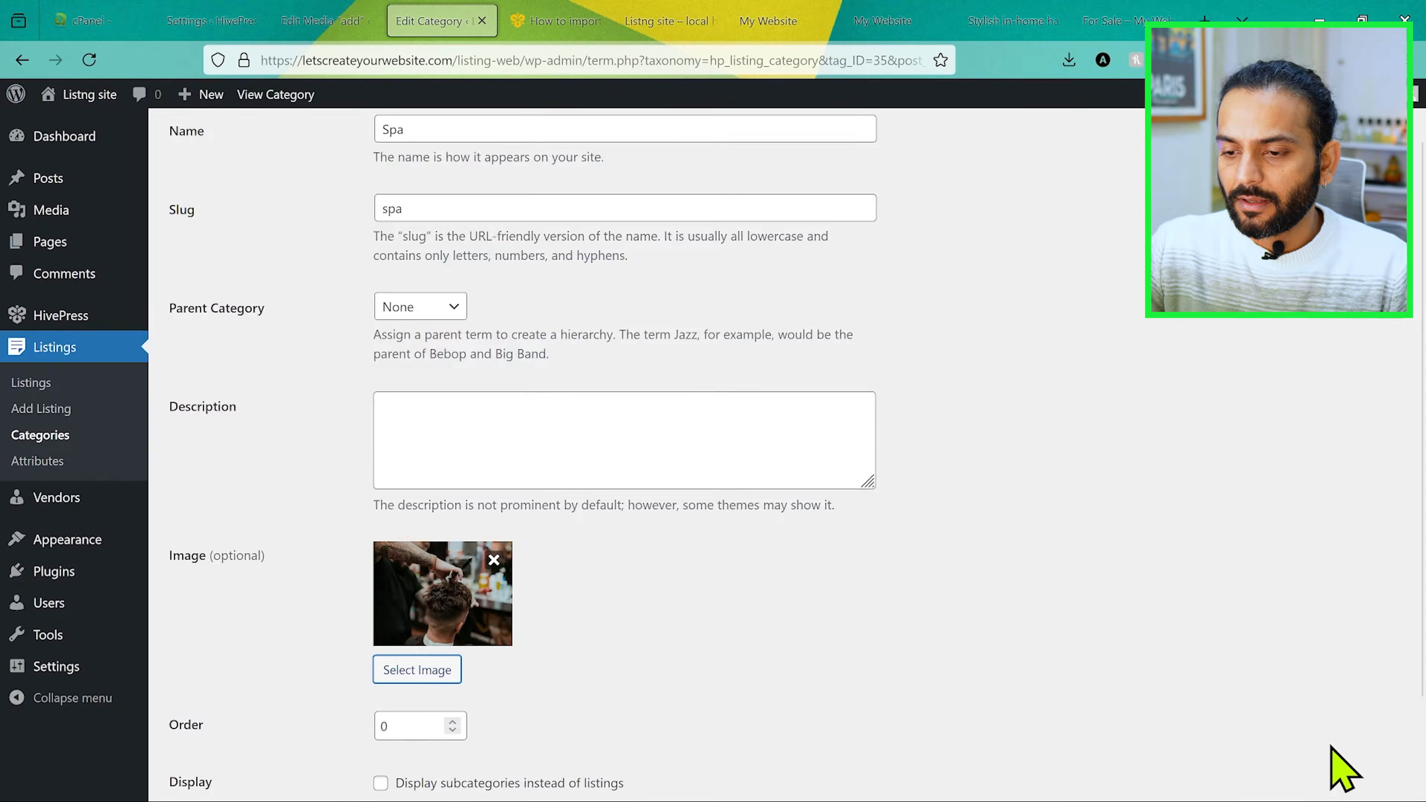
scroll(778, 620, down, 2)
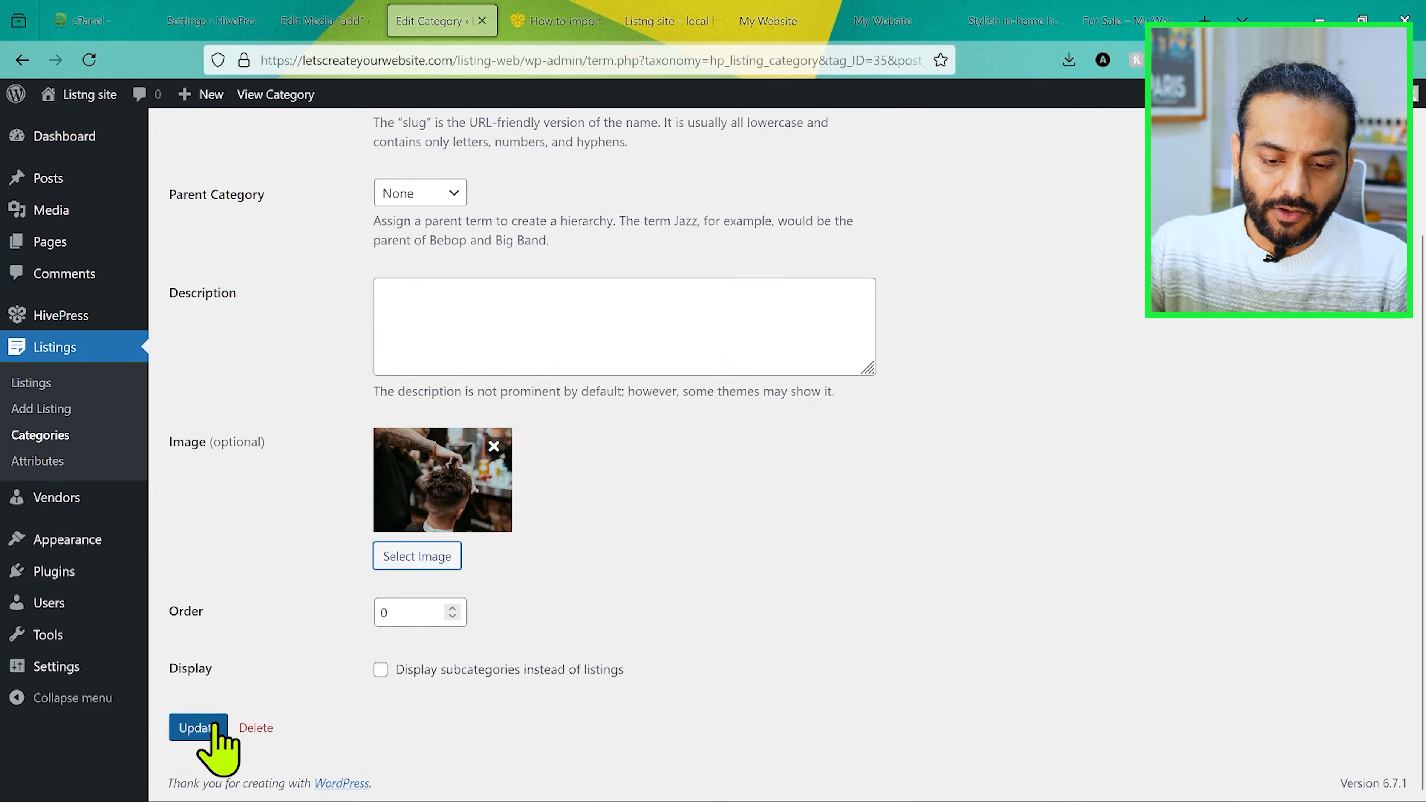
click(202, 725)
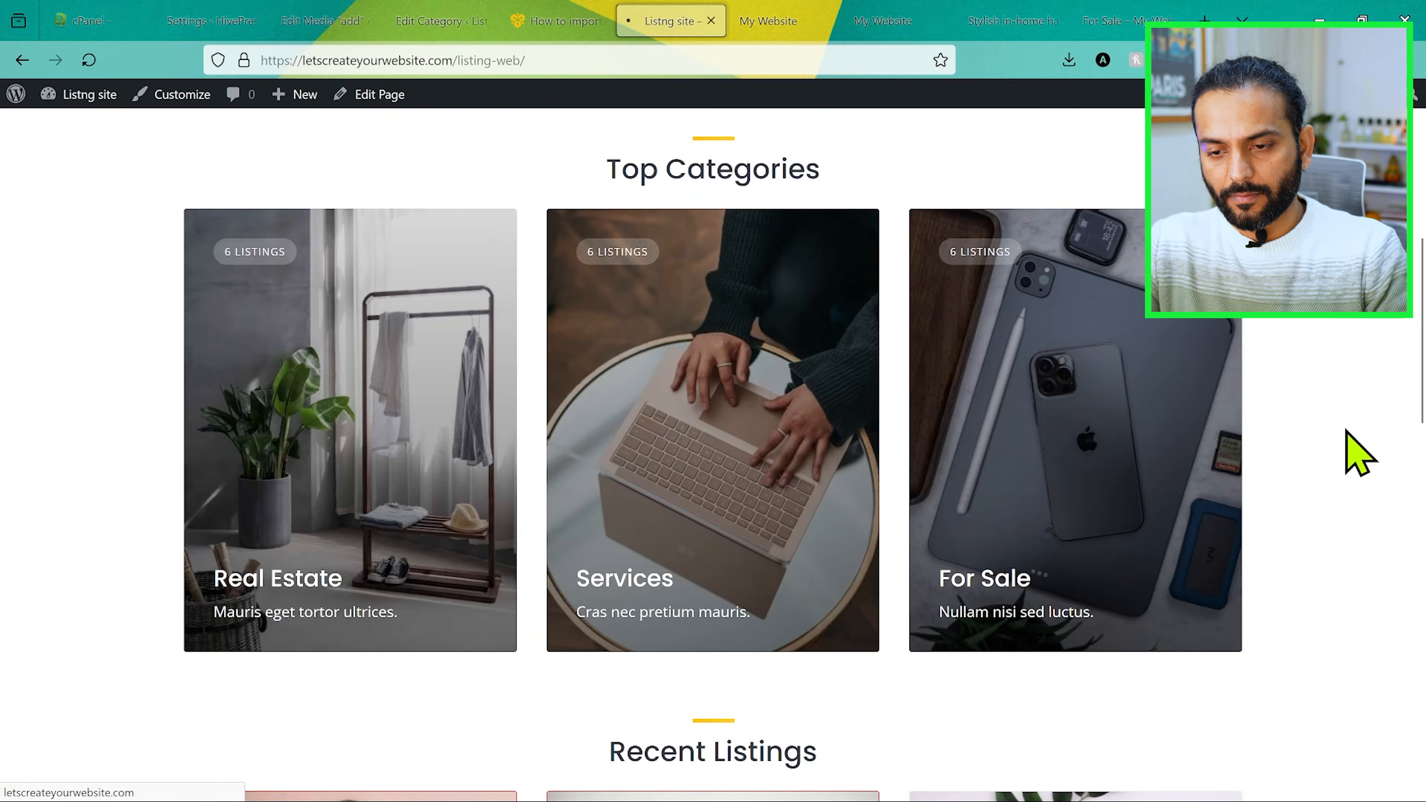
Step: Reload the site's homepage and check how the Spa category appears under Top Categories
key(F5)
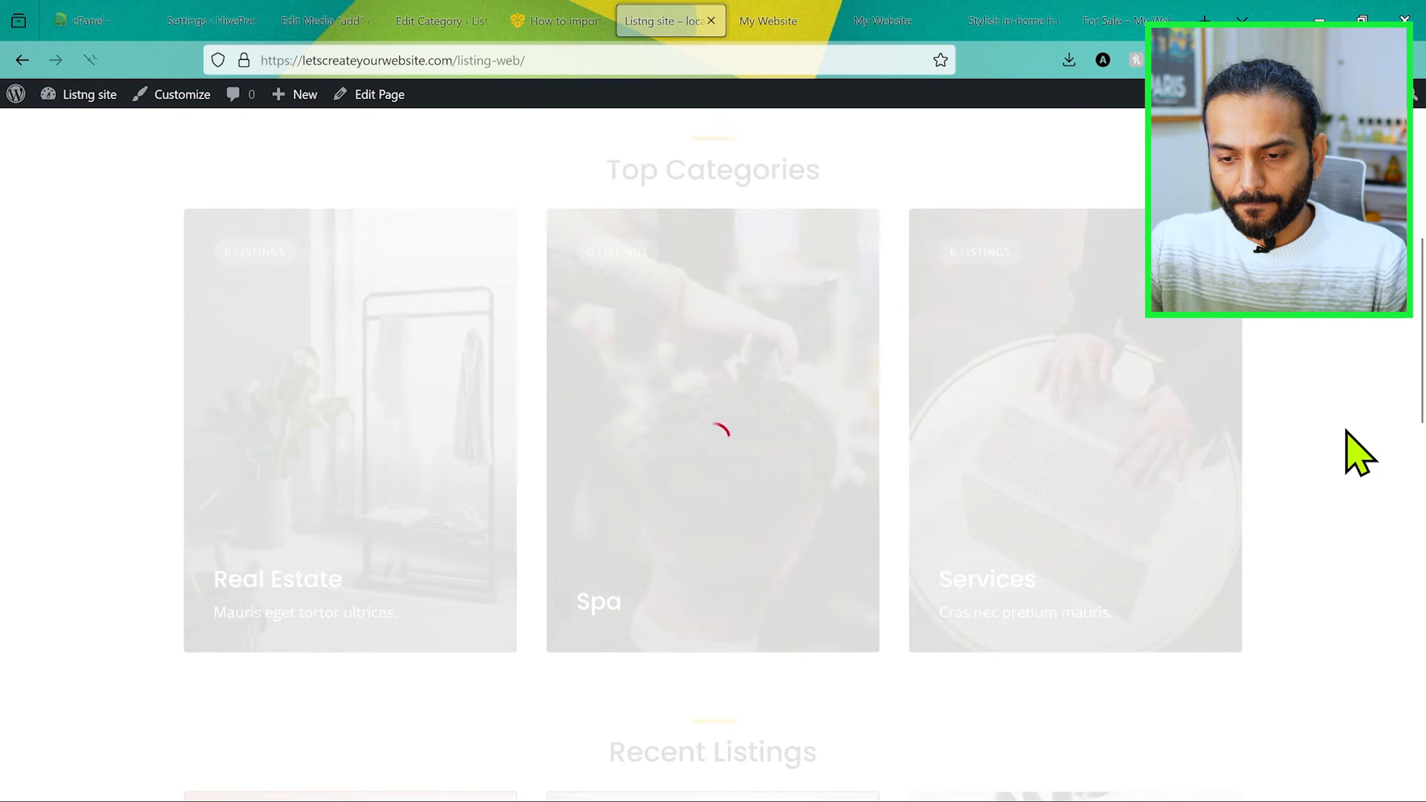
scroll(668, 424, up, 1)
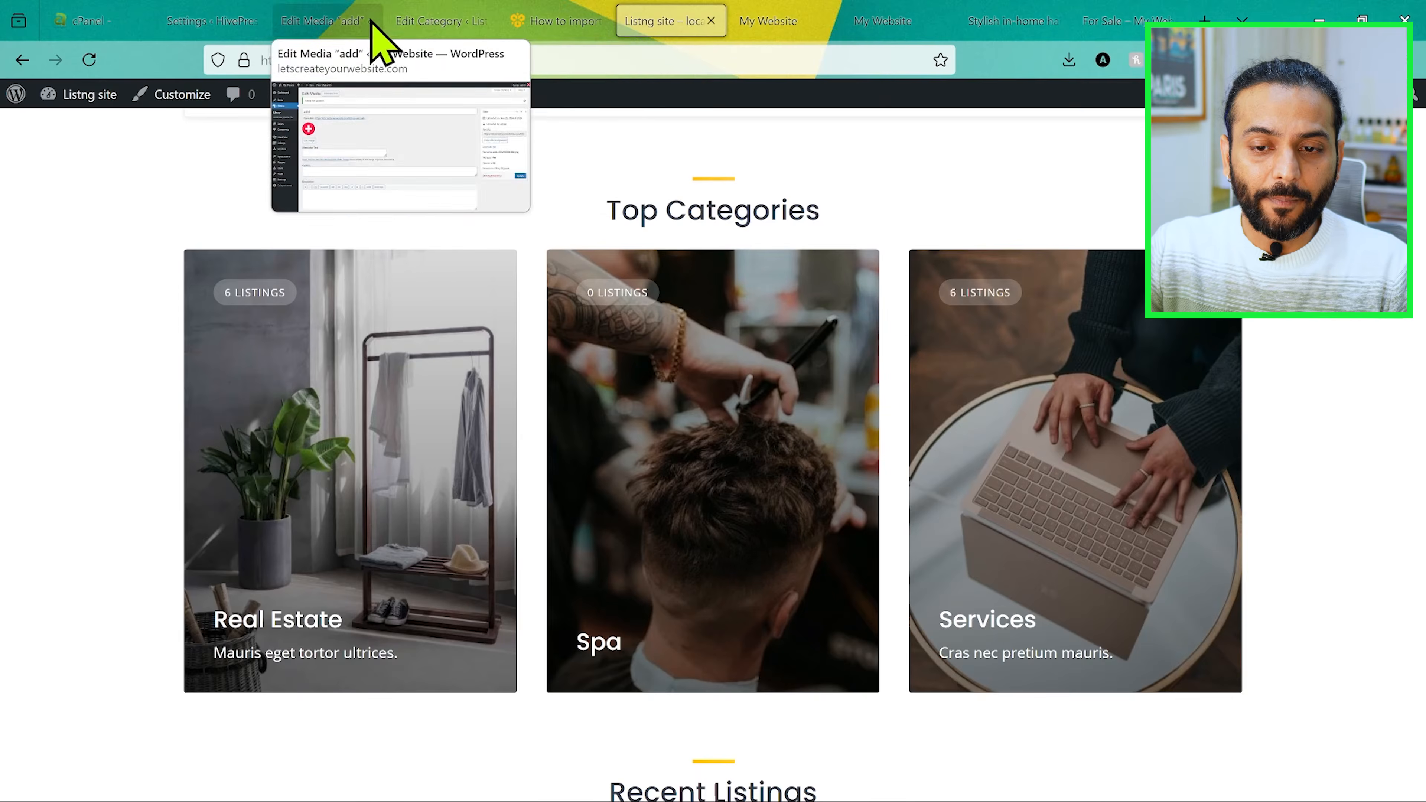
click(416, 22)
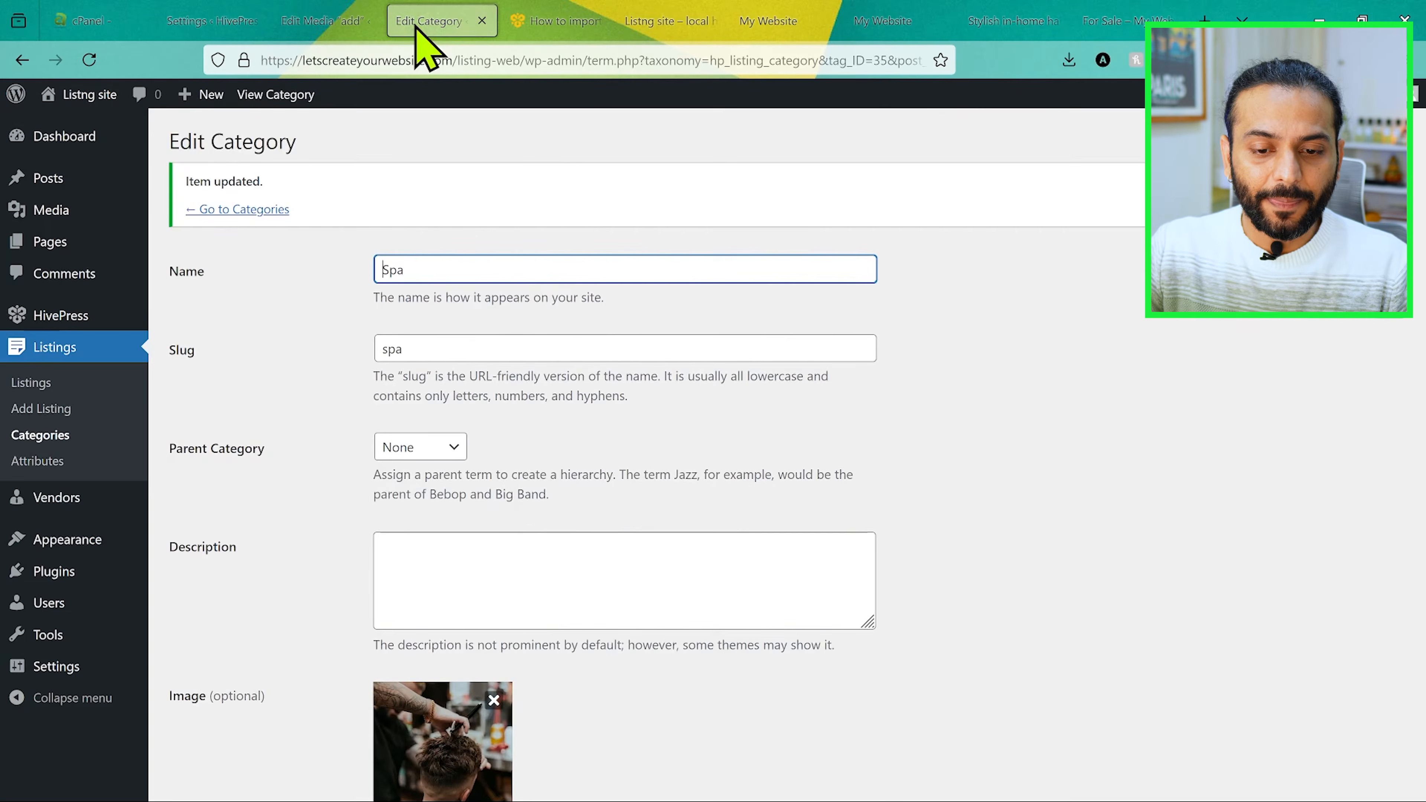
Step: Edit the "Stylish in-home haircuts" listing and change its category to Spa
click(72, 384)
scroll(478, 396, down, 5)
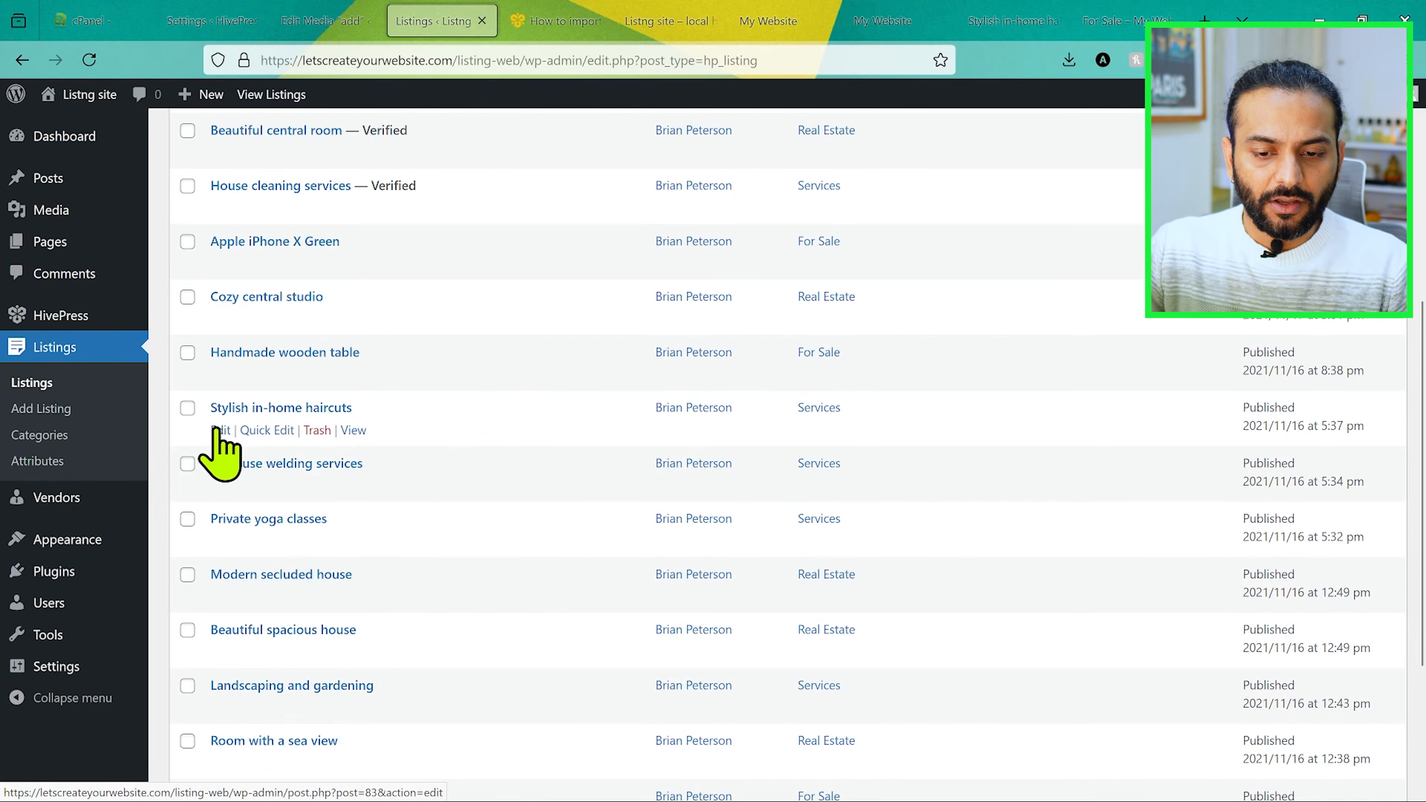
click(221, 430)
scroll(634, 468, down, 10)
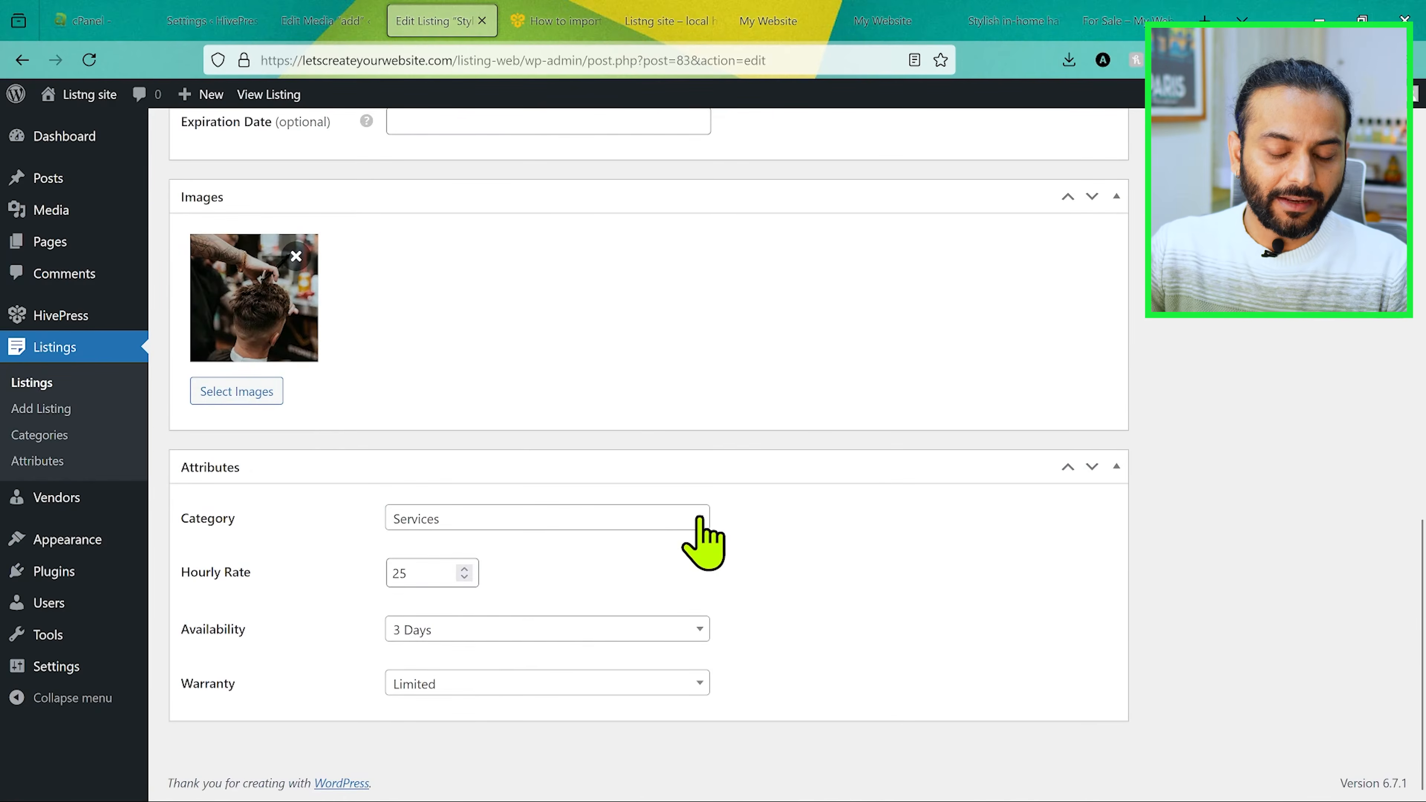
click(699, 520)
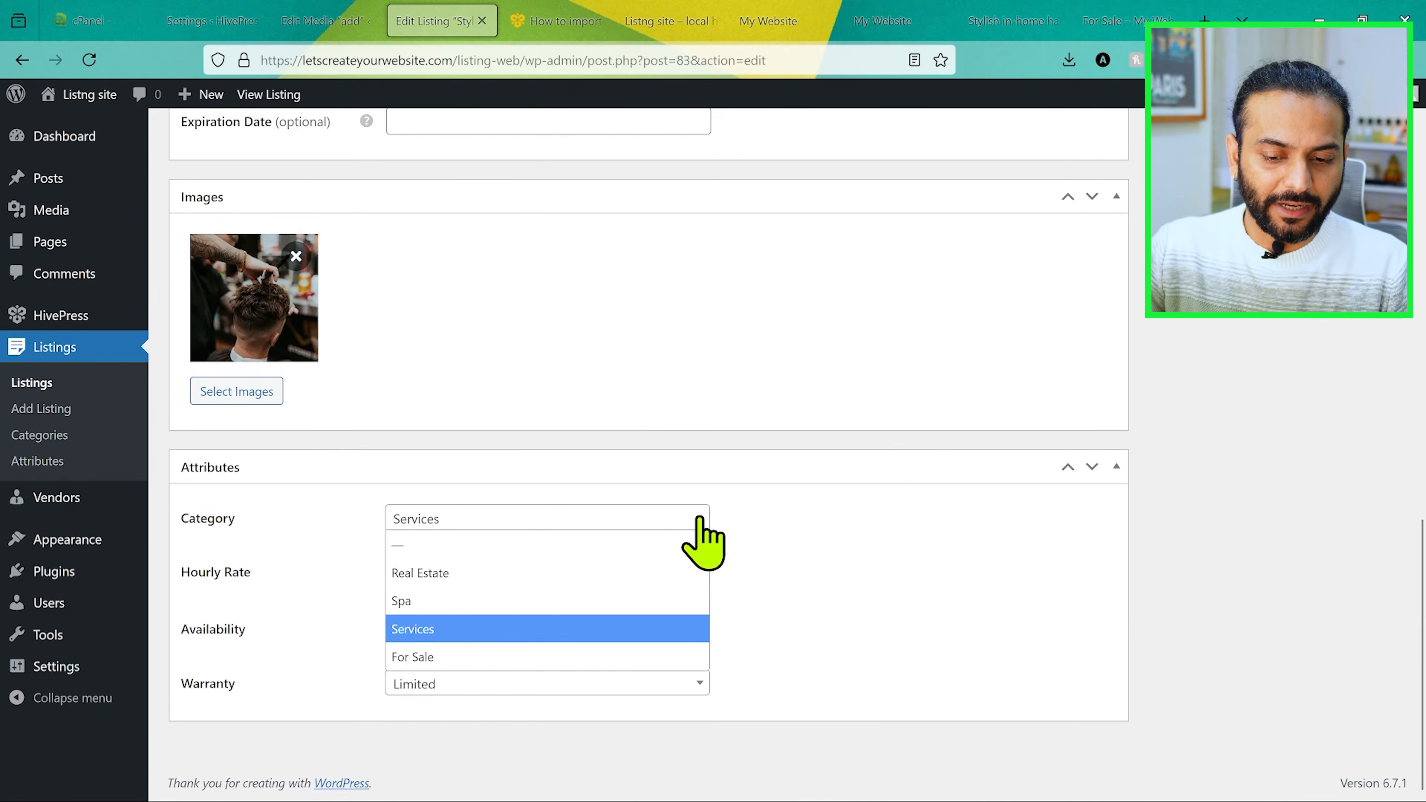
click(490, 600)
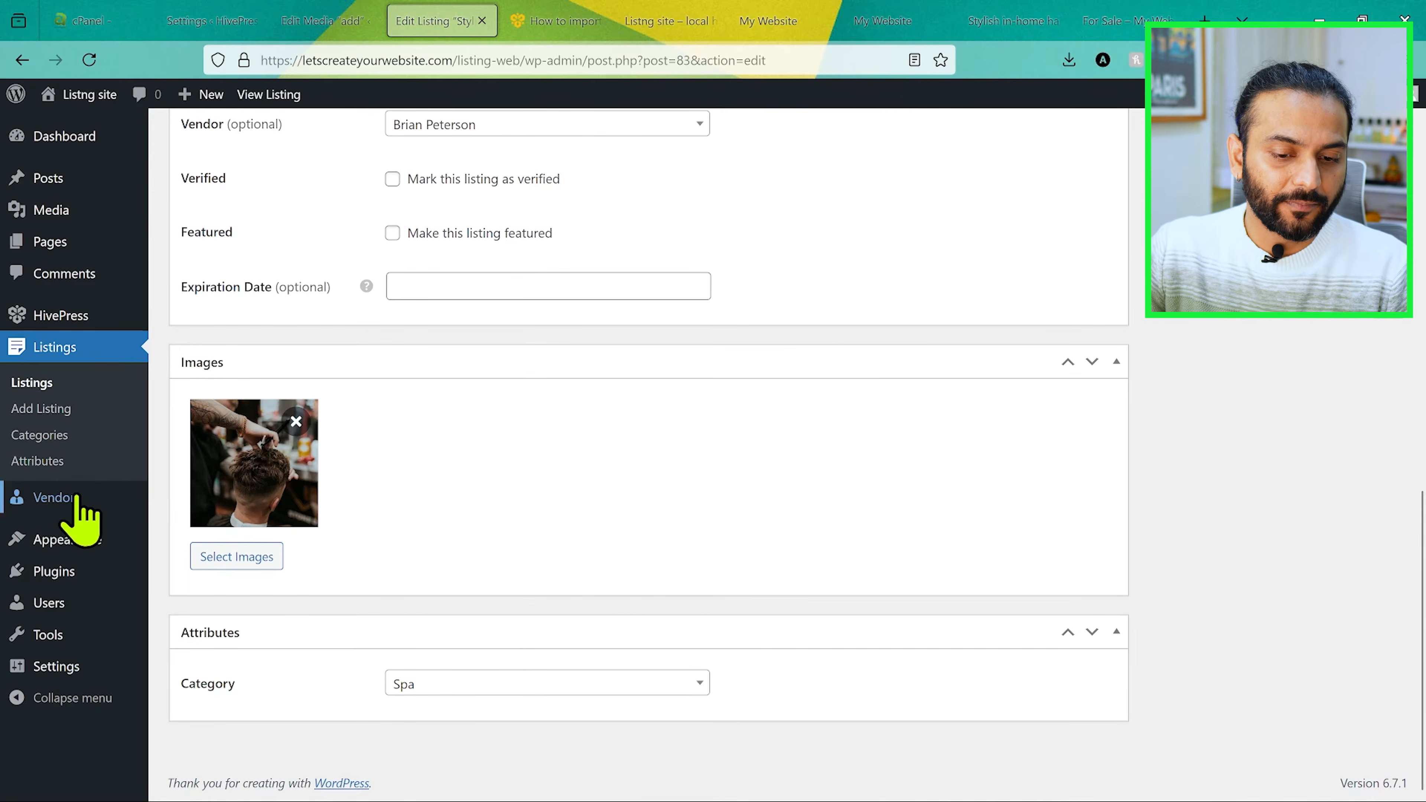
Step: Open the vendor overview and bring up the form for adding a new vendor to examine its fields
mouse_move(84, 498)
click(201, 500)
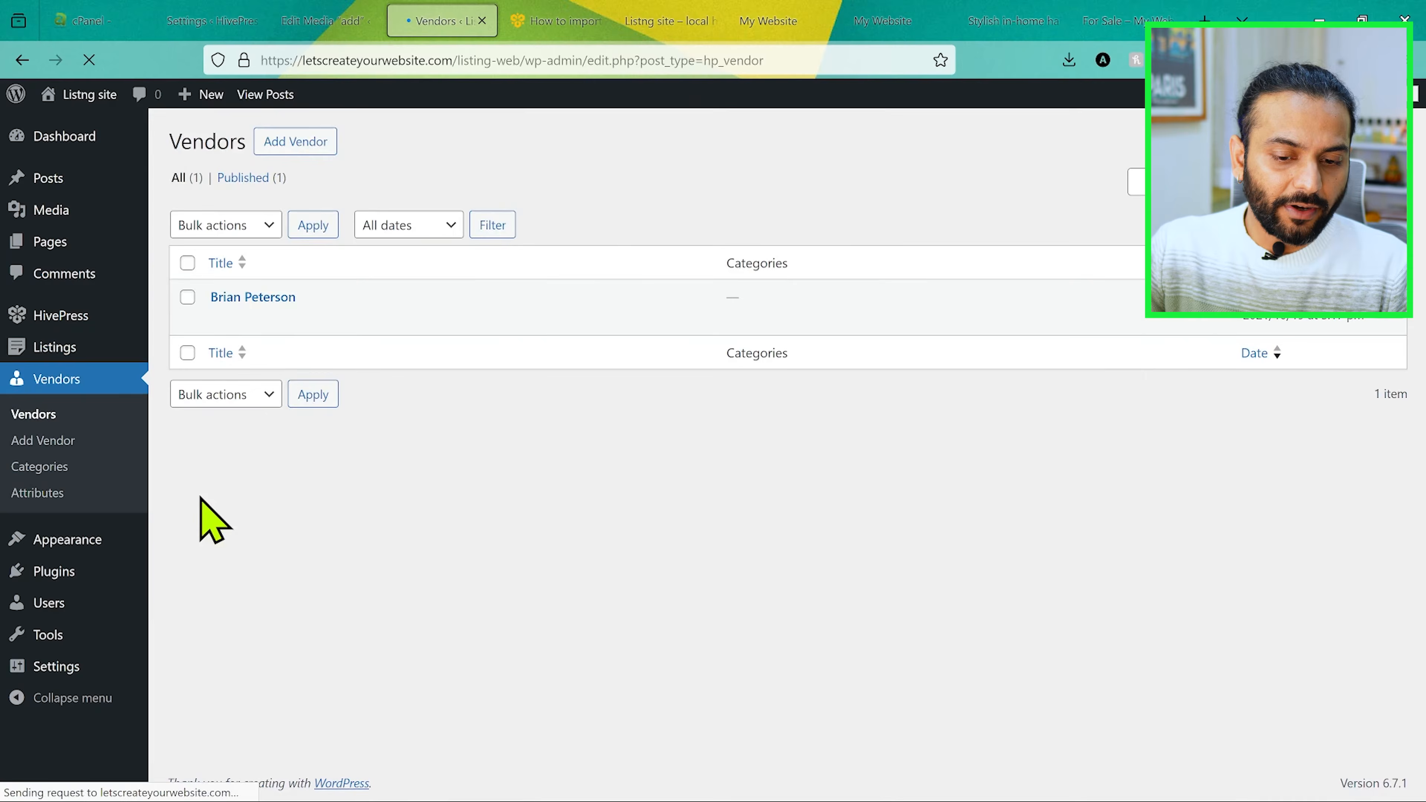
click(296, 145)
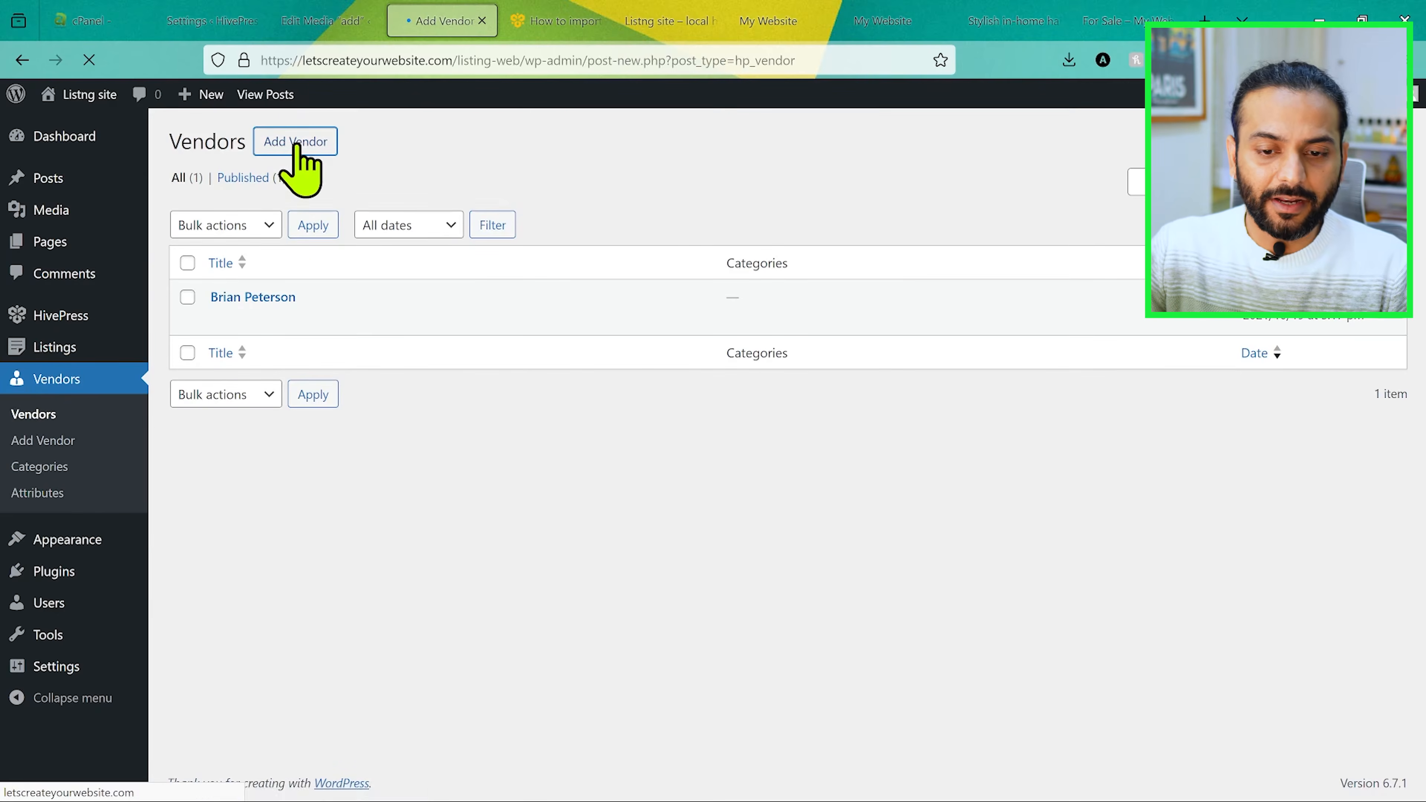
scroll(526, 389, down, 2)
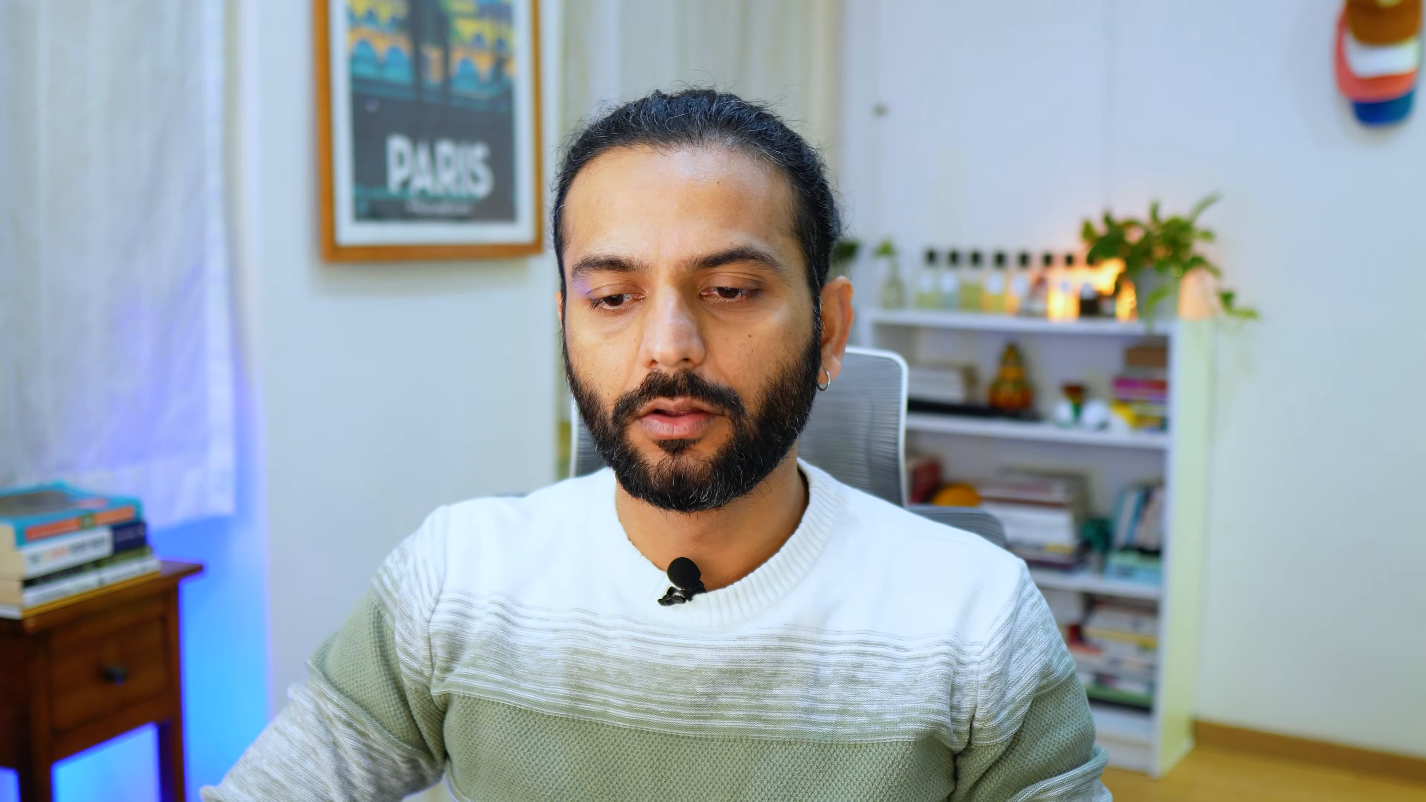
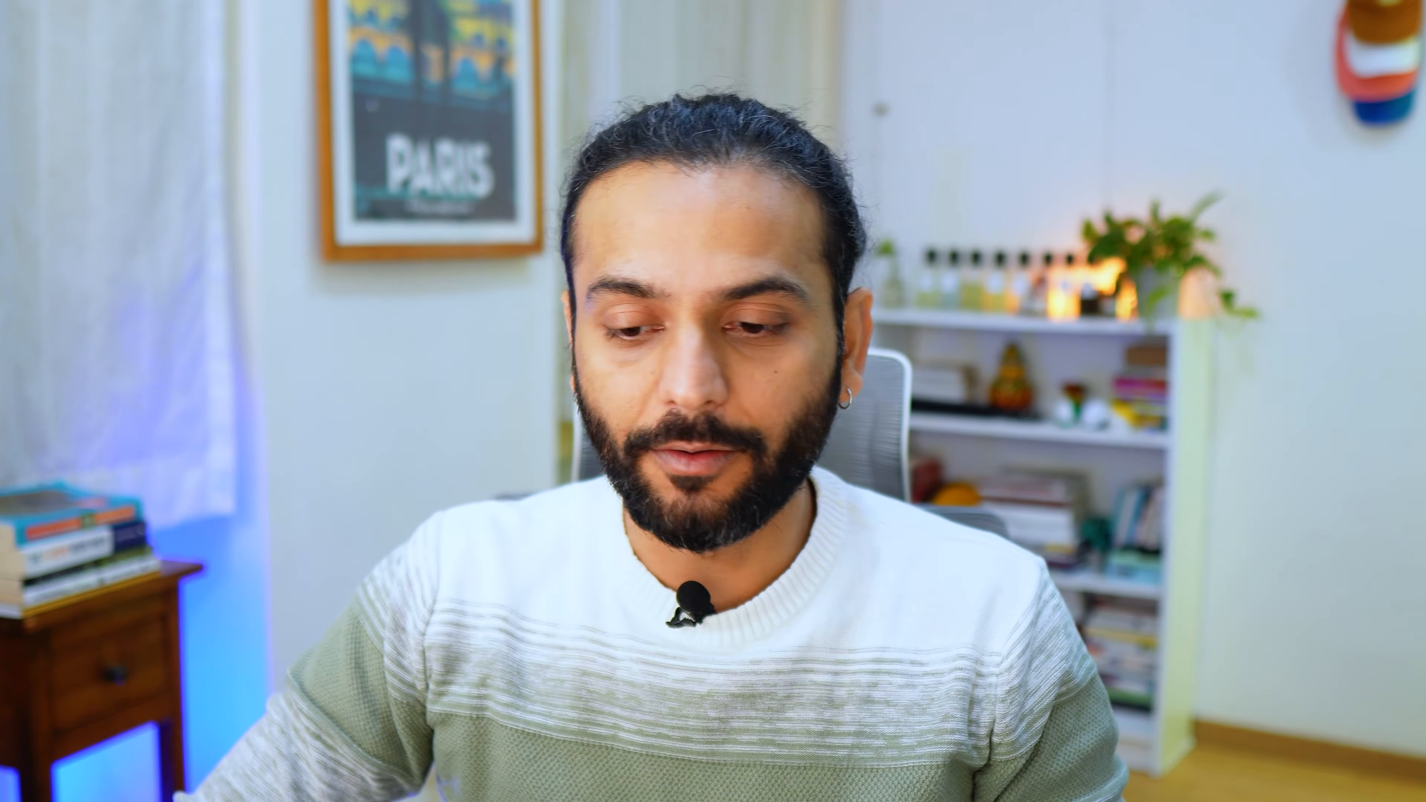
Step: Open the HivePress extensions overview and examine which paid and free extensions are offered
mouse_move(90, 314)
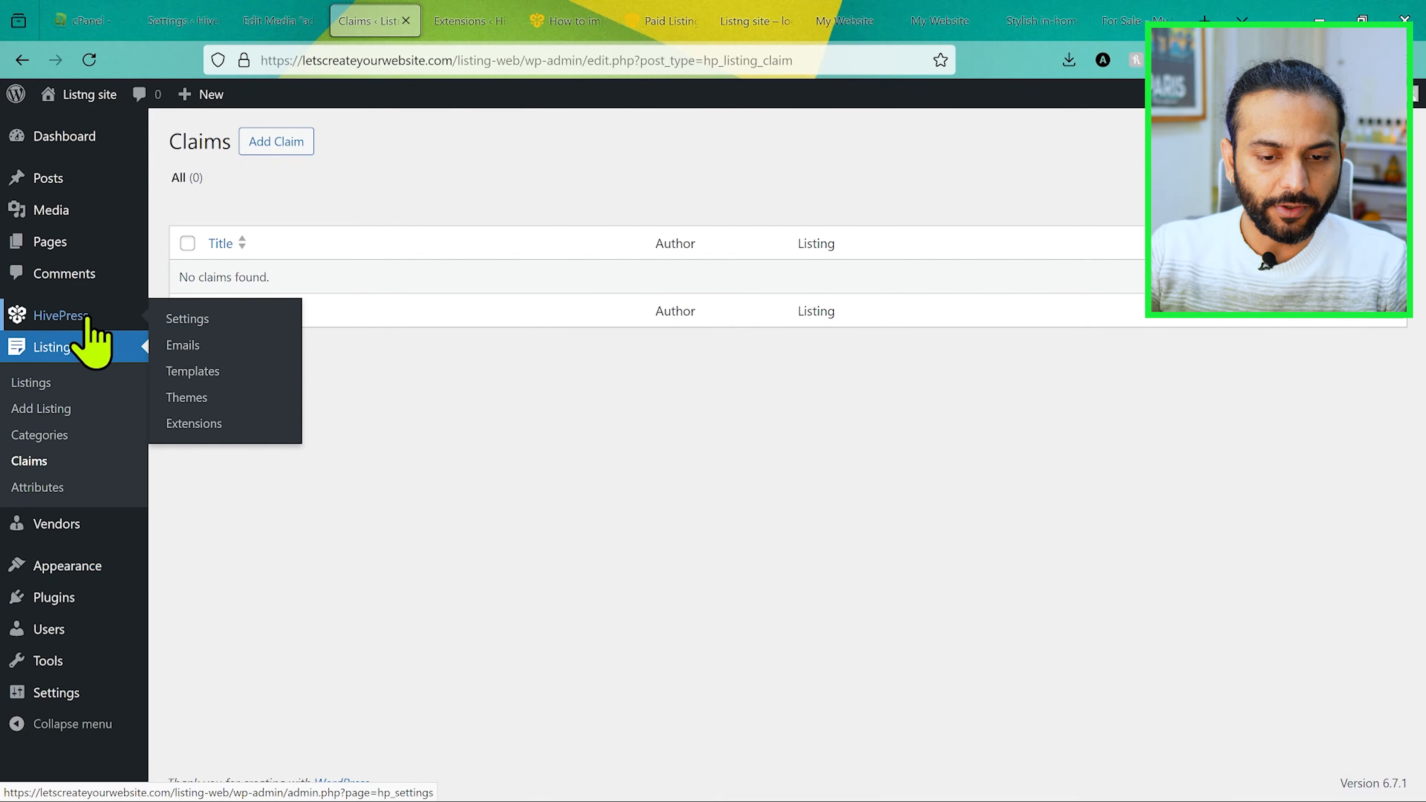
click(209, 432)
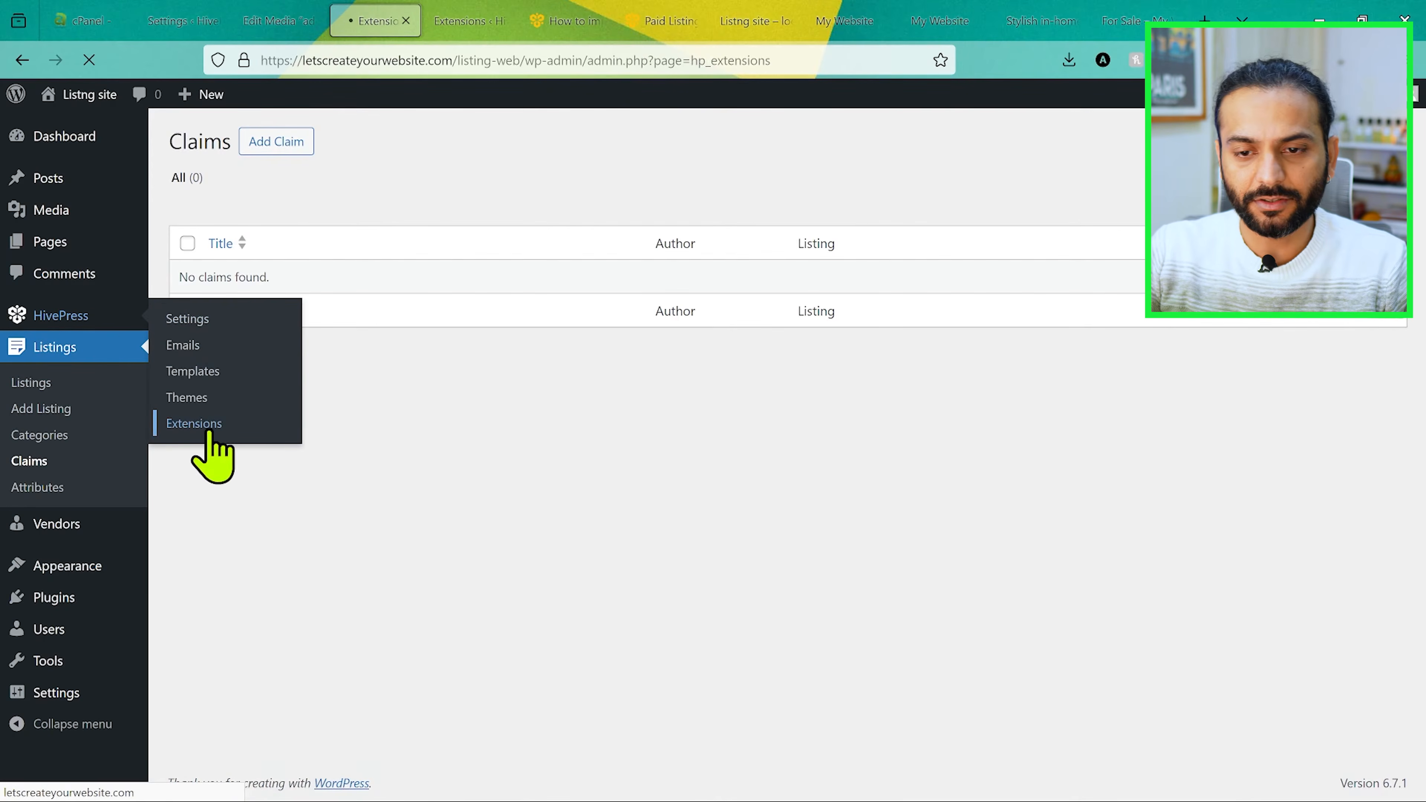
scroll(723, 604, down, 2)
scroll(724, 610, down, 2)
scroll(730, 610, up, 4)
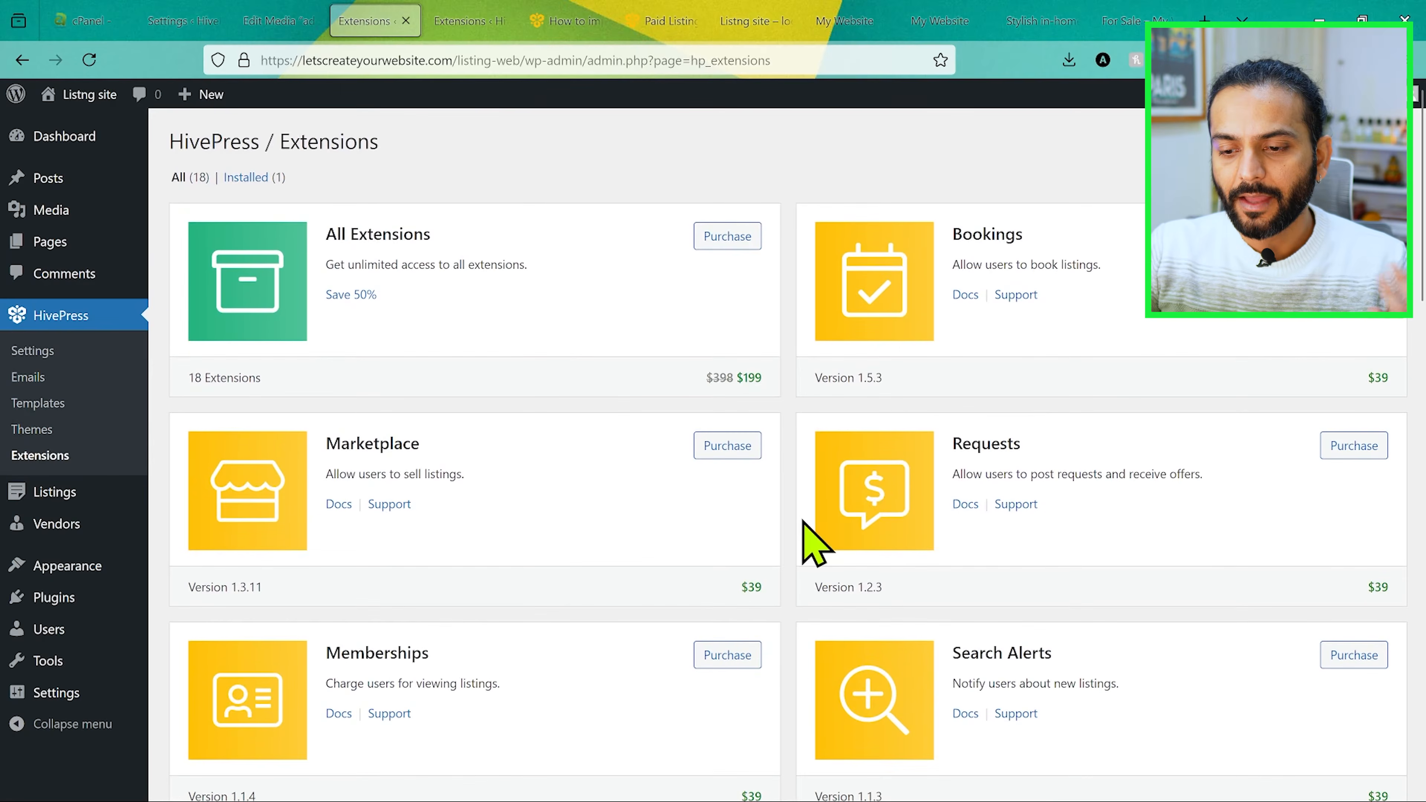
scroll(804, 594, down, 1)
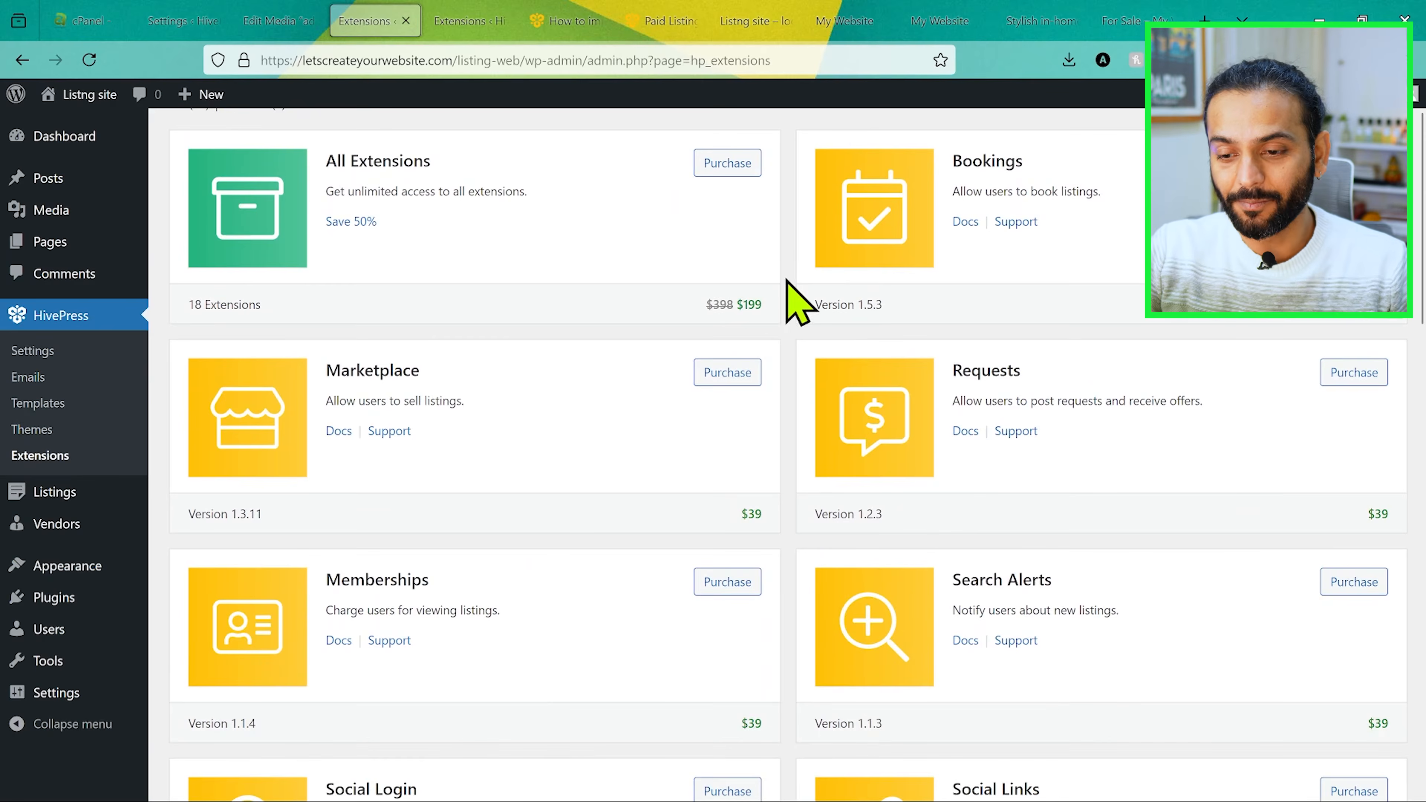
scroll(793, 447, down, 3)
scroll(803, 466, down, 15)
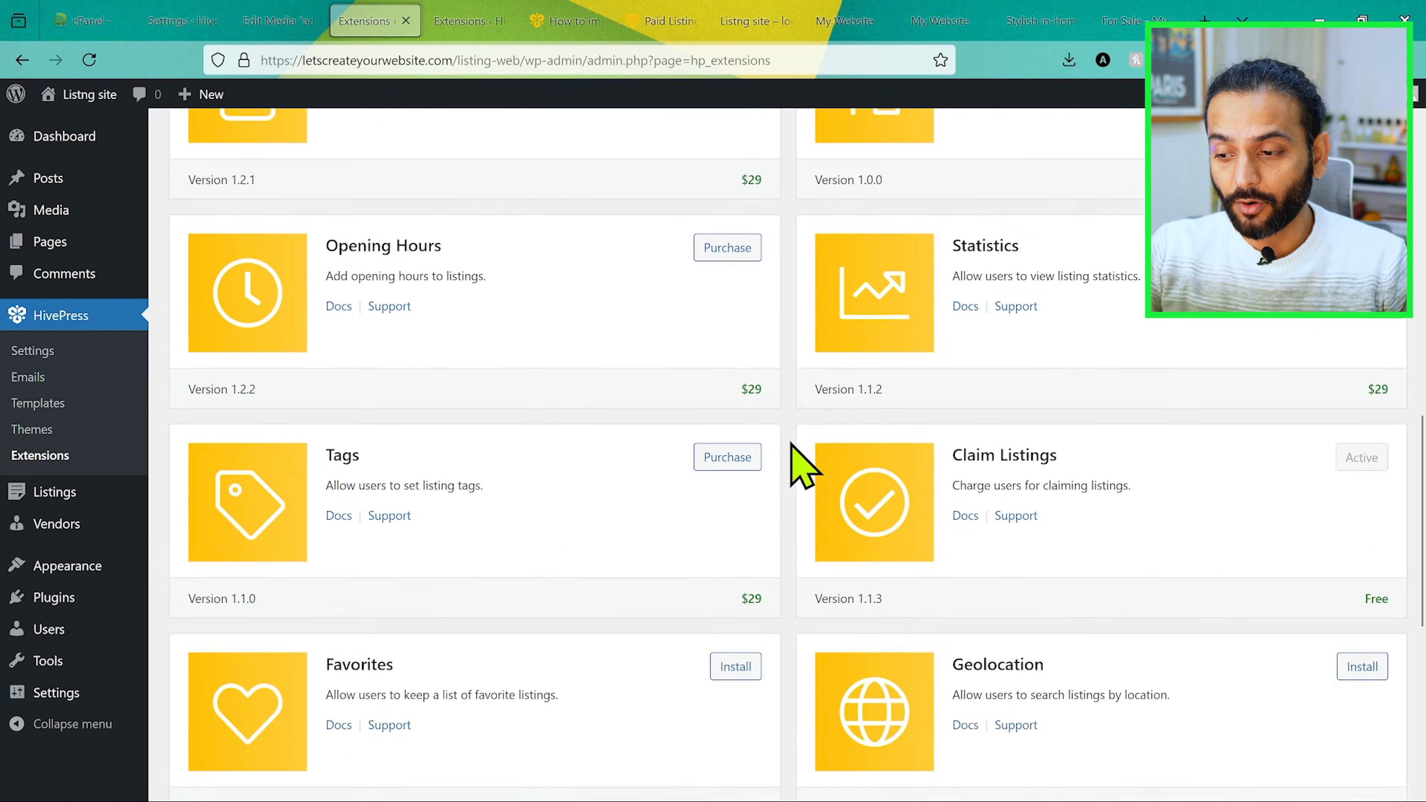
scroll(790, 444, up, 1)
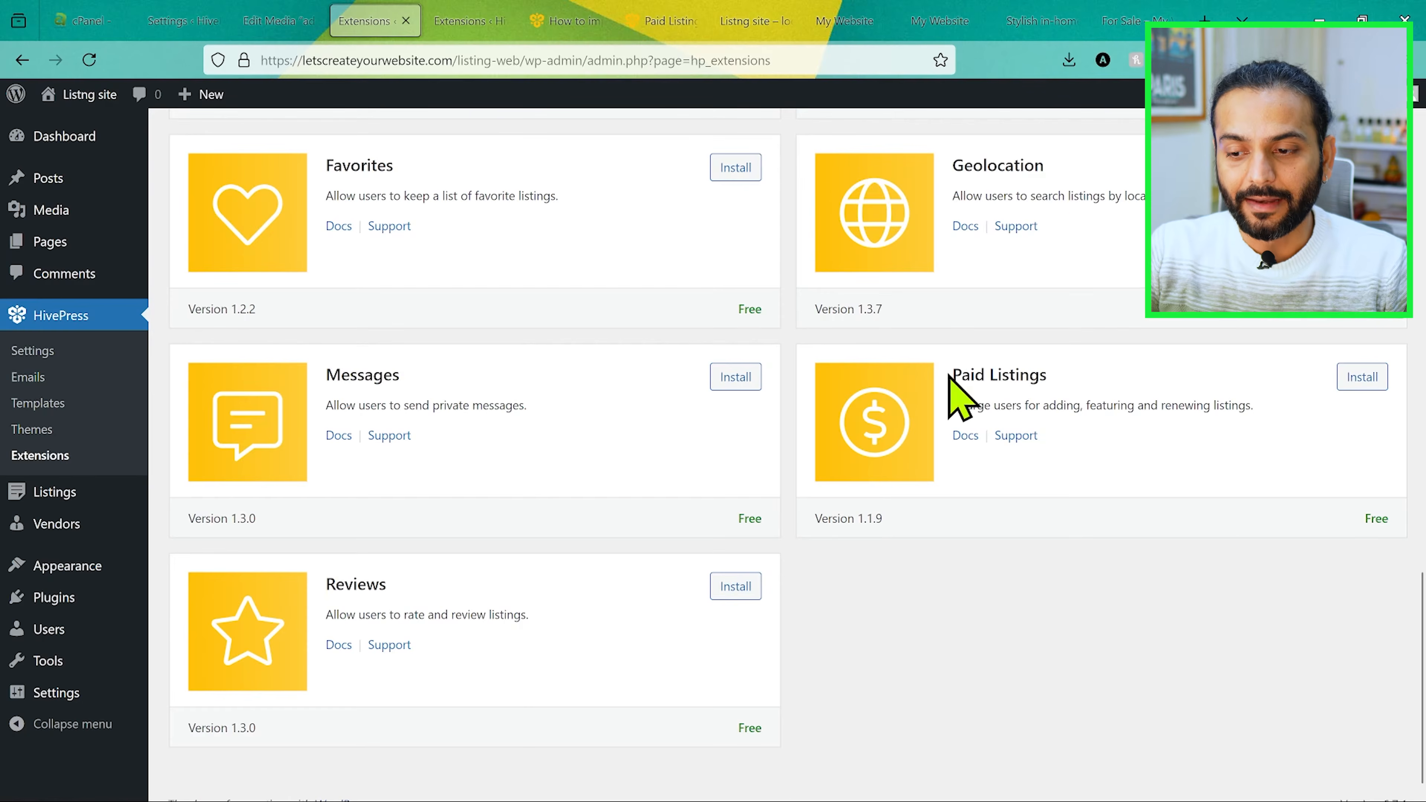
Step: Install and activate the free Paid Listings extension for HivePress
drag(950, 375, 1060, 374)
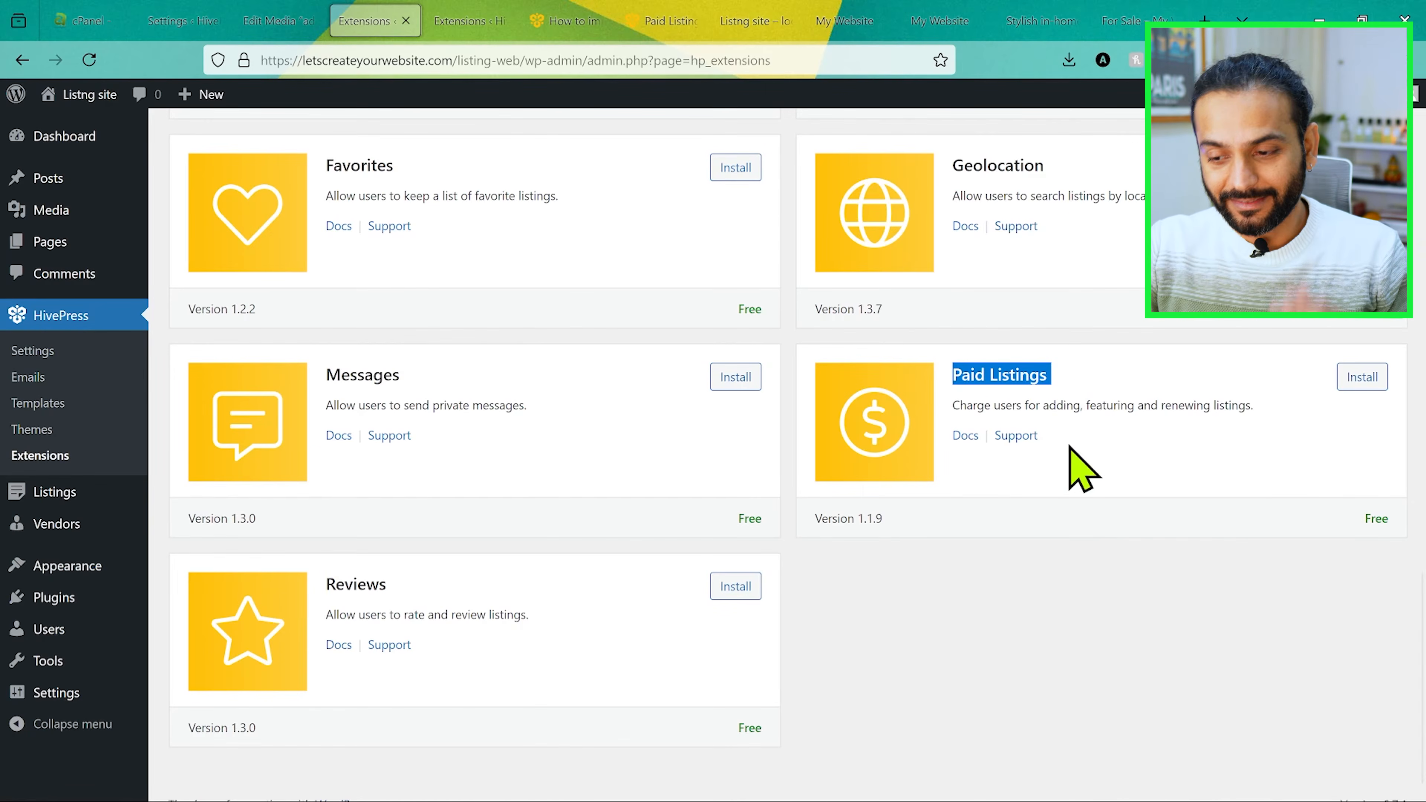
click(1082, 606)
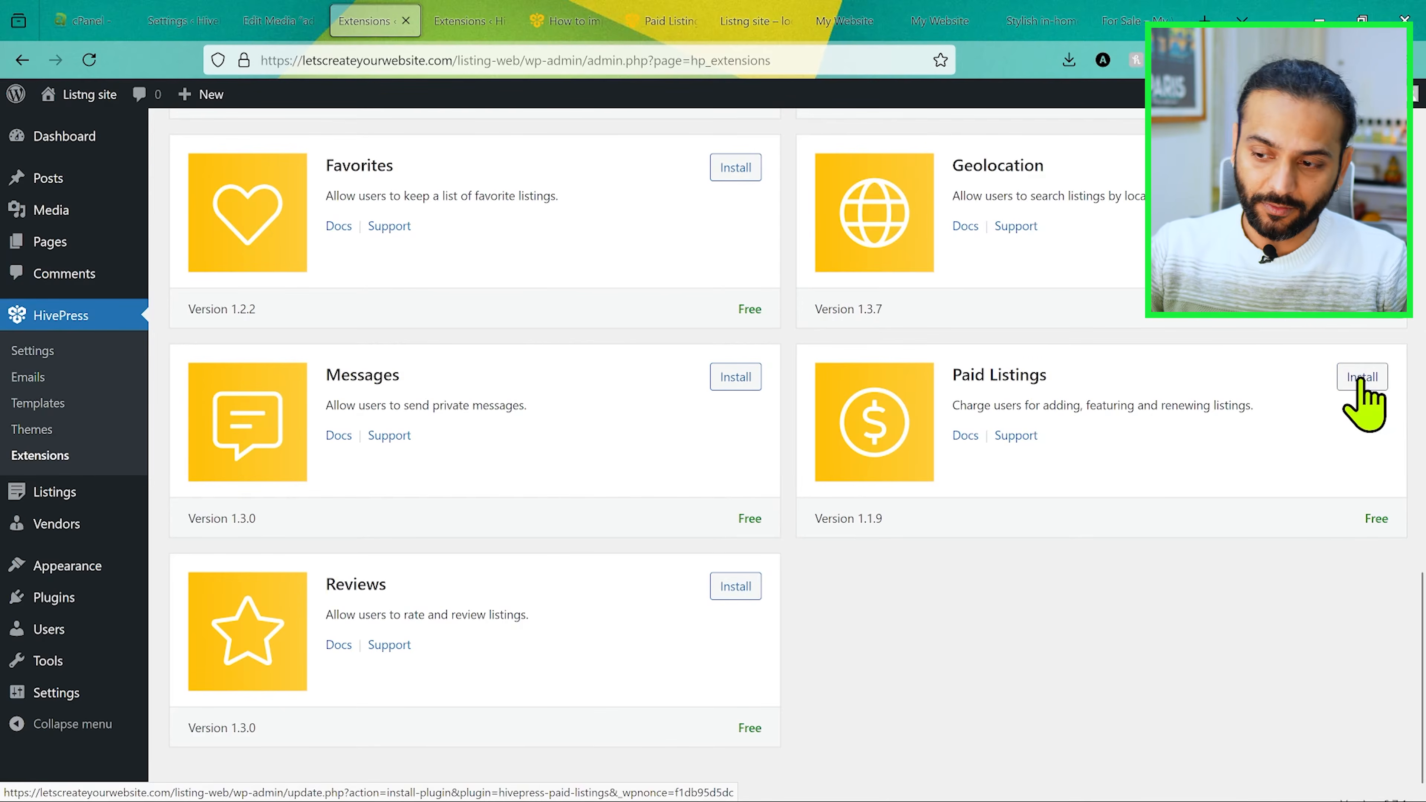
click(1361, 378)
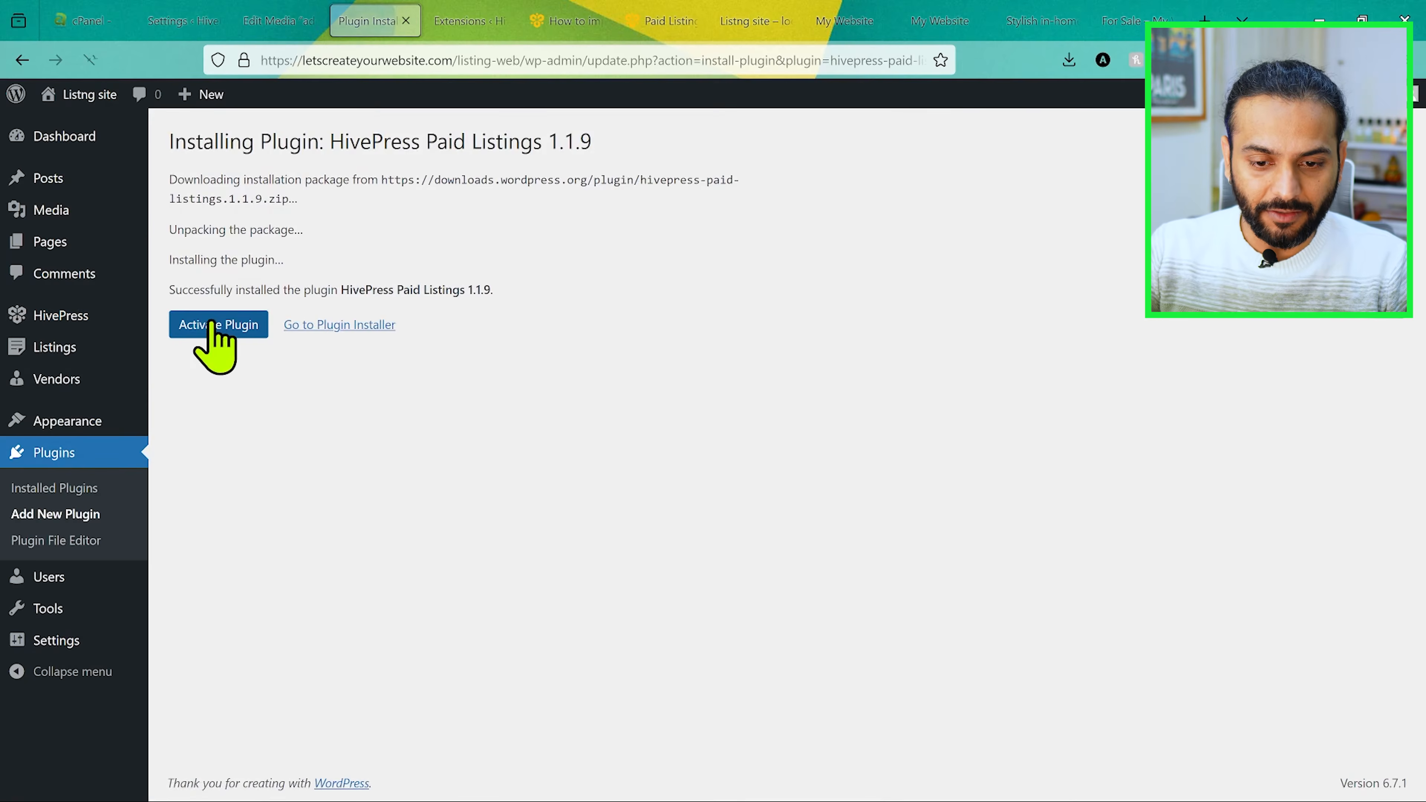
click(209, 325)
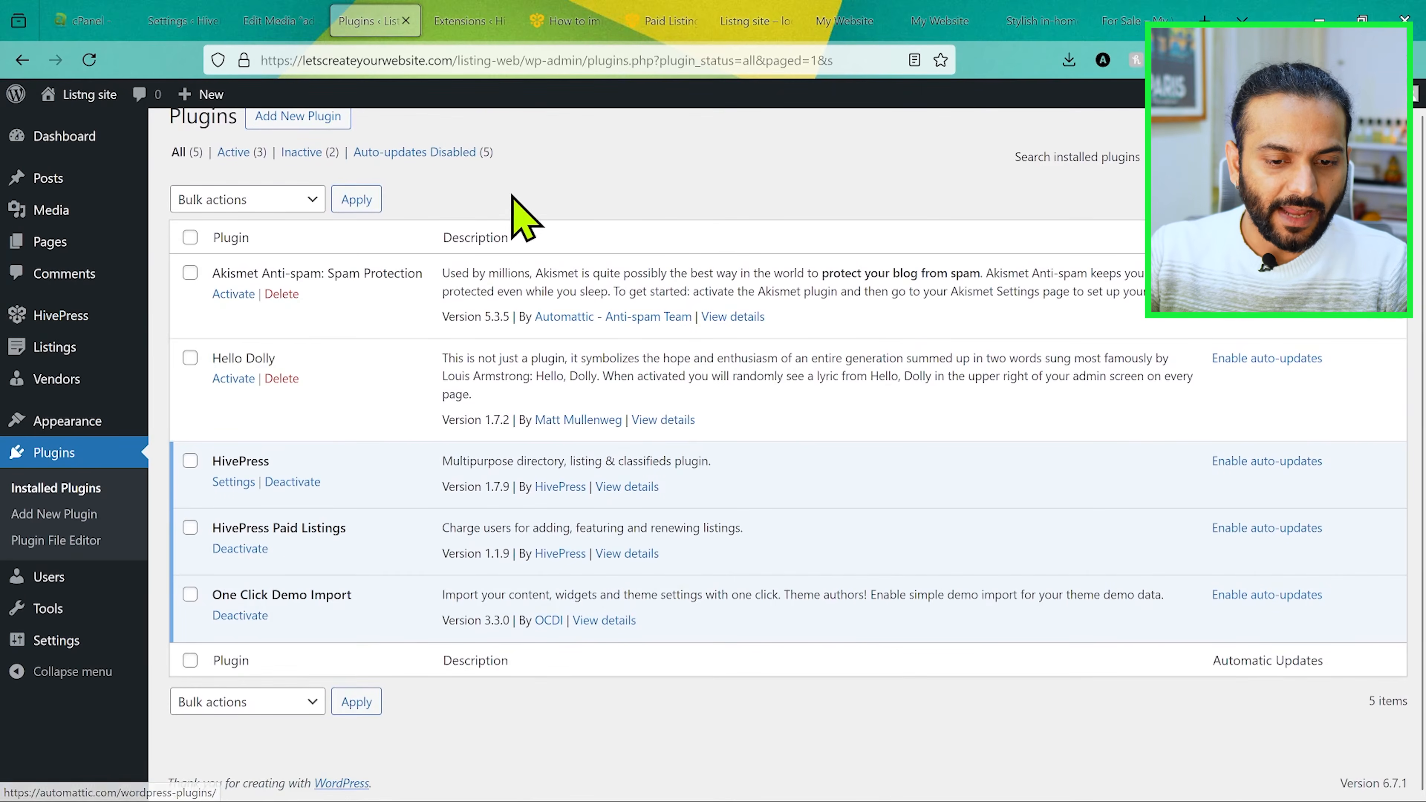
Step: Add a new listing package titled "Free" with the description "Free Pack"
mouse_move(71, 351)
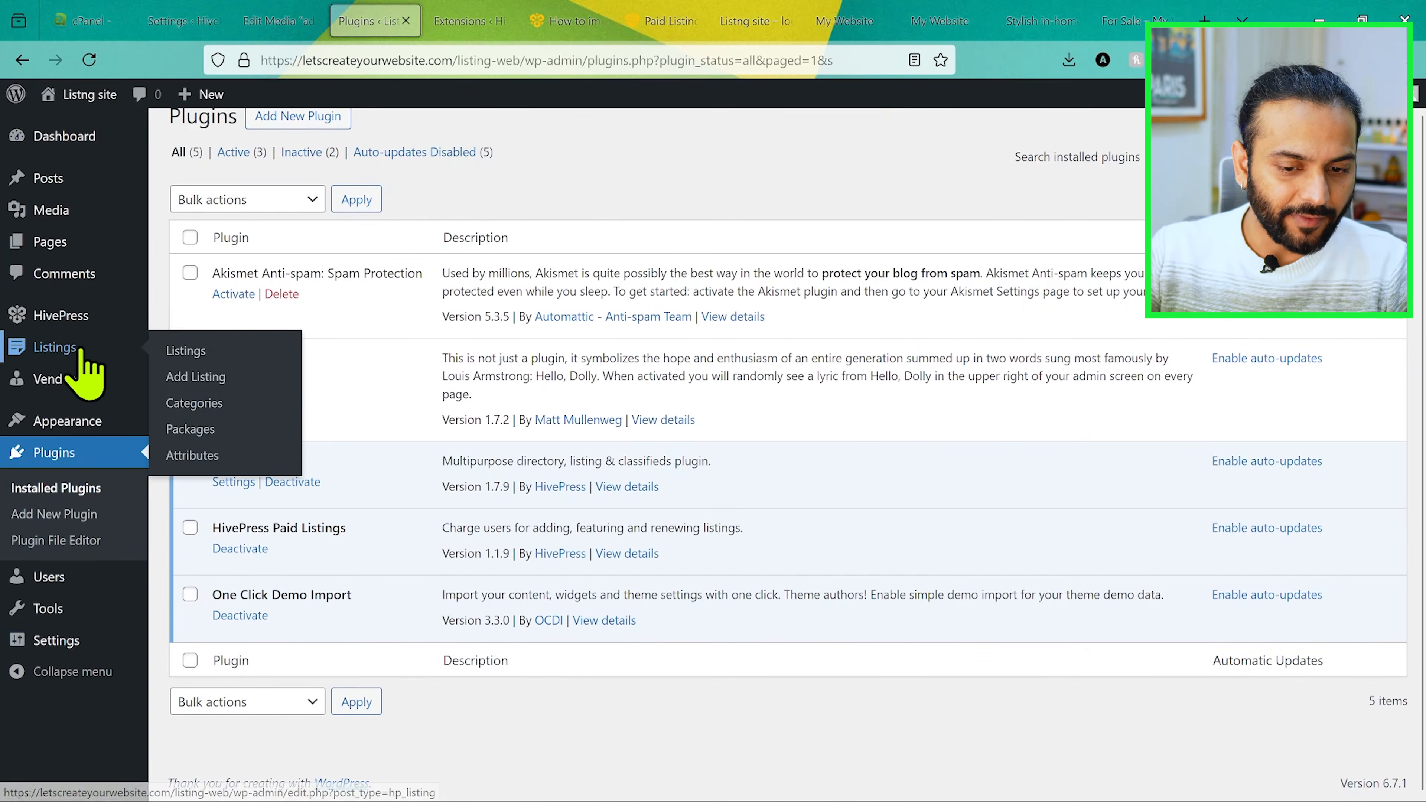
click(218, 430)
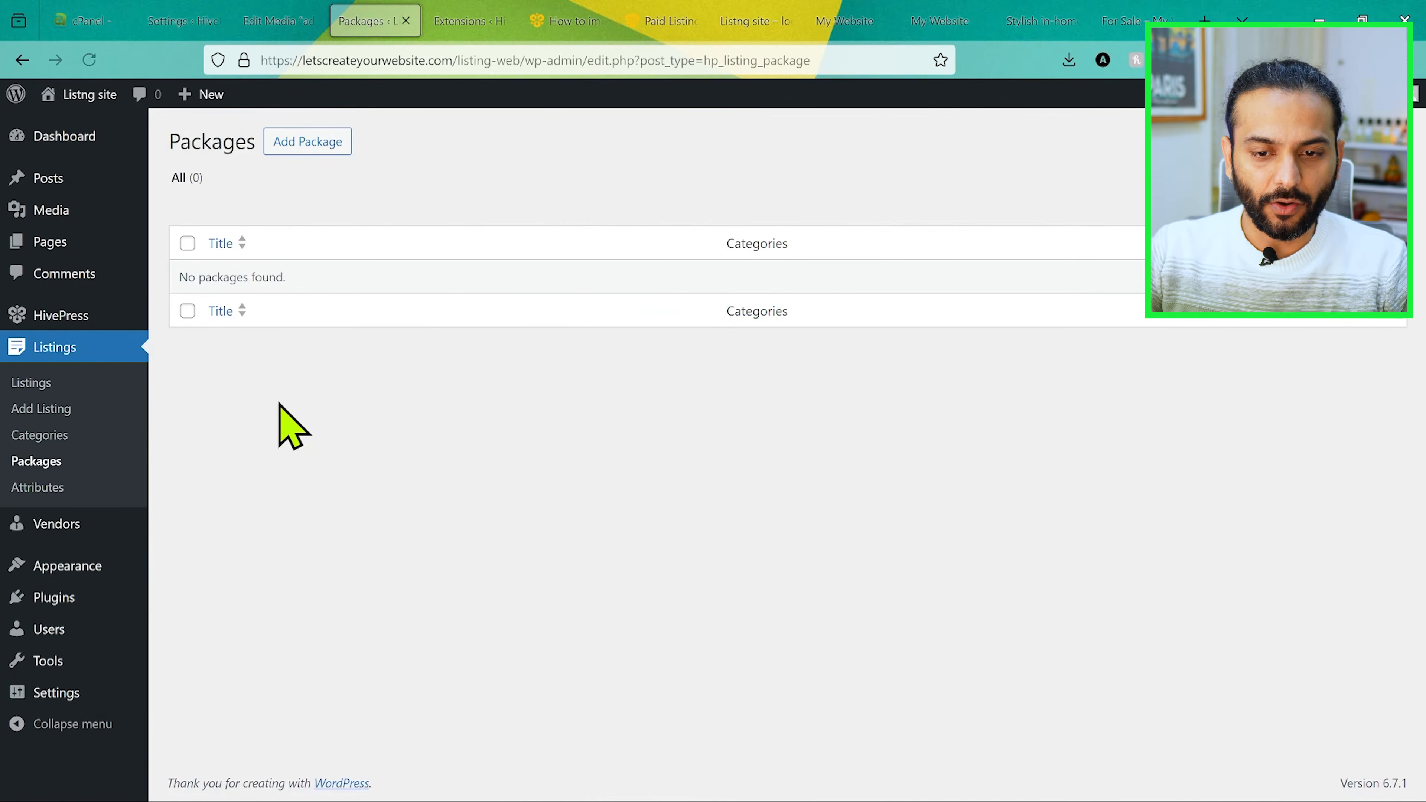
click(299, 140)
text(Free)
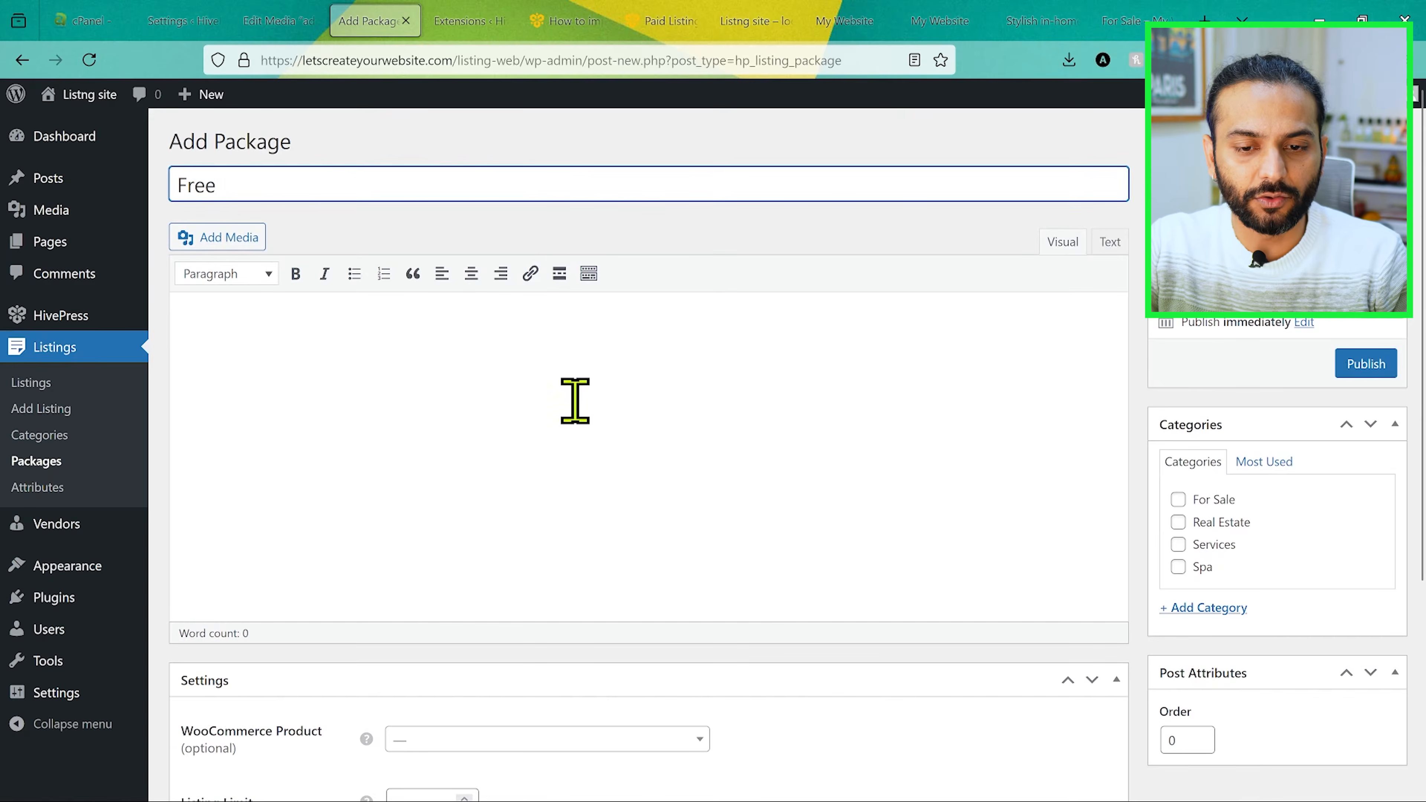
click(486, 407)
text(Free)
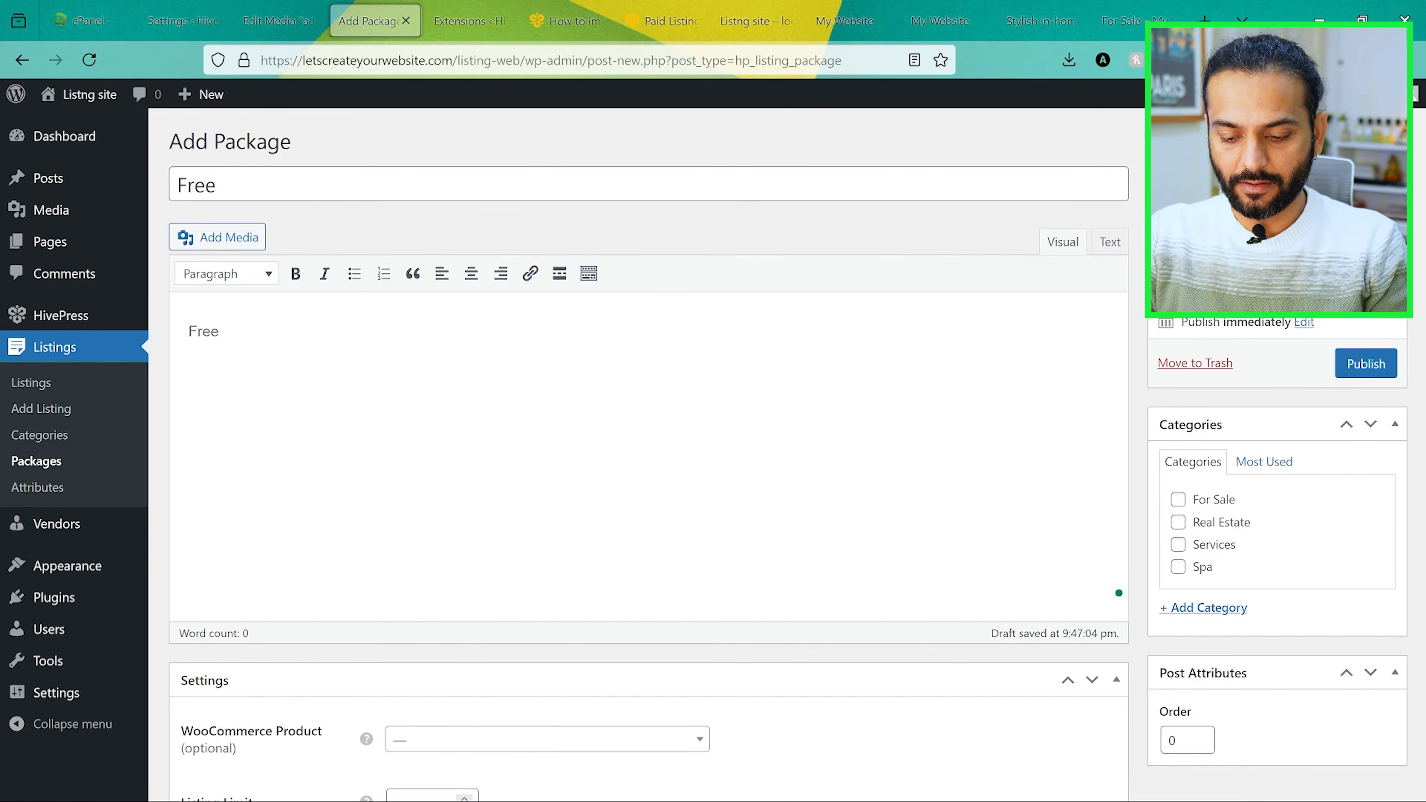
text(Package)
Step: Set the Free package's listing limit to 10 and its listing expiration to 30, and publish it
scroll(425, 514, down, 5)
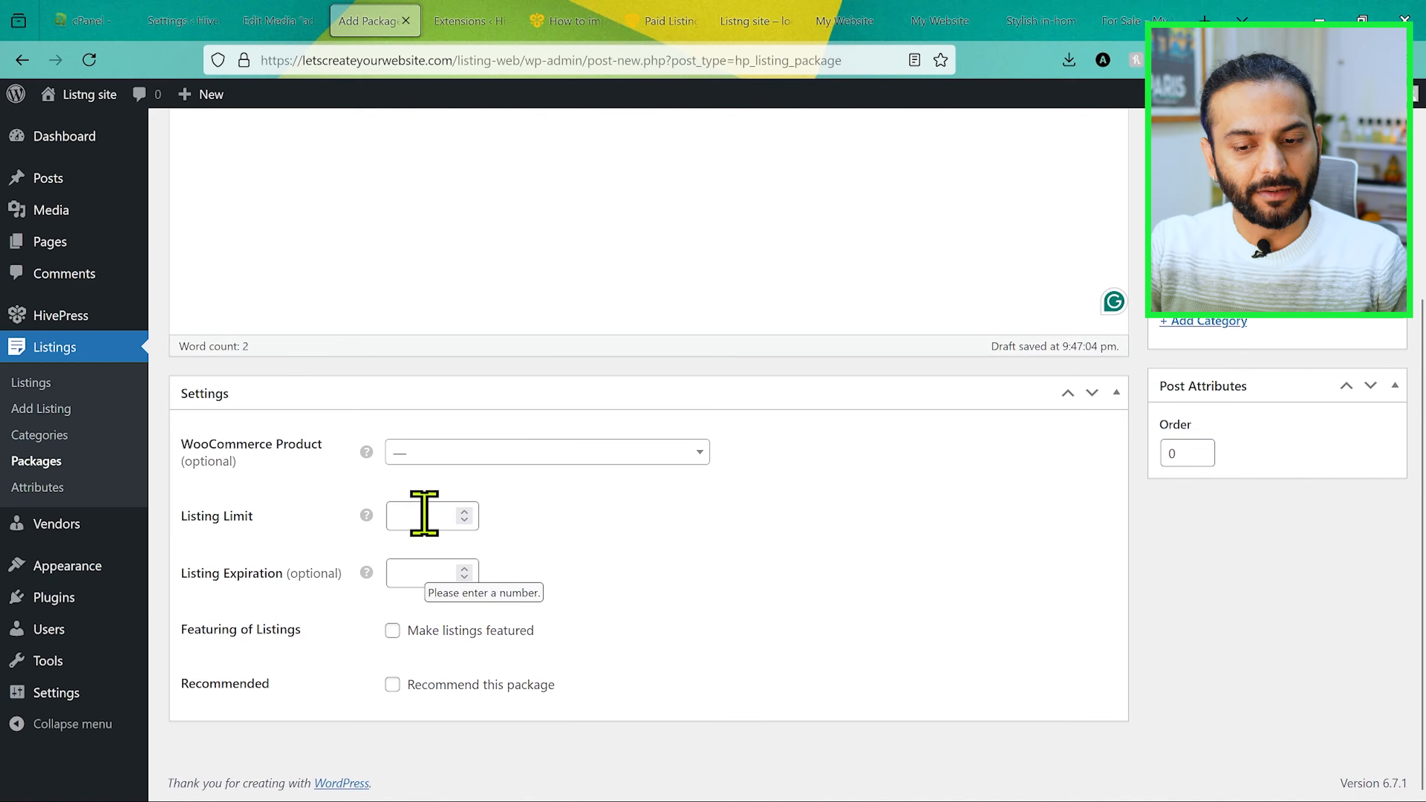
scroll(758, 539, up, 6)
scroll(758, 539, down, 6)
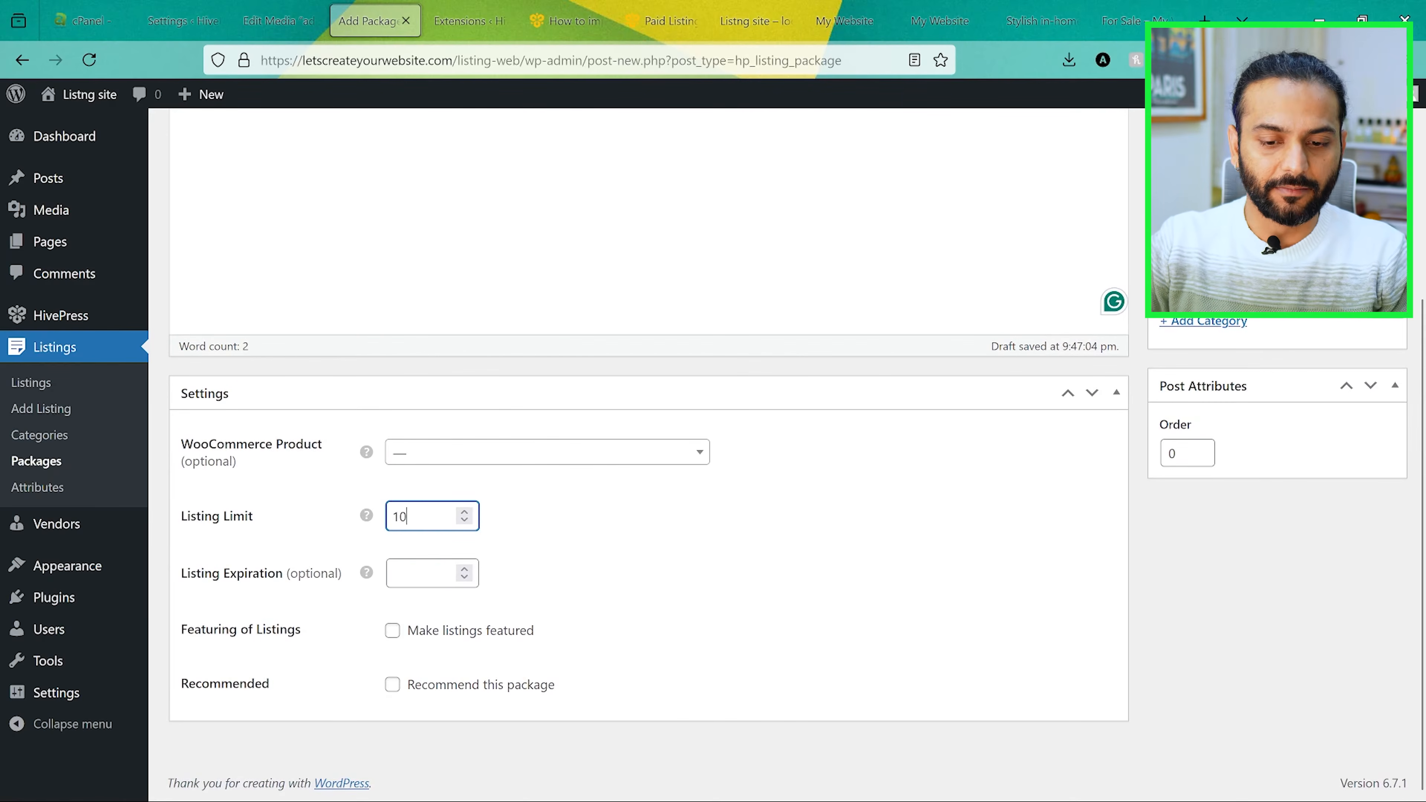
click(762, 576)
click(679, 606)
click(411, 578)
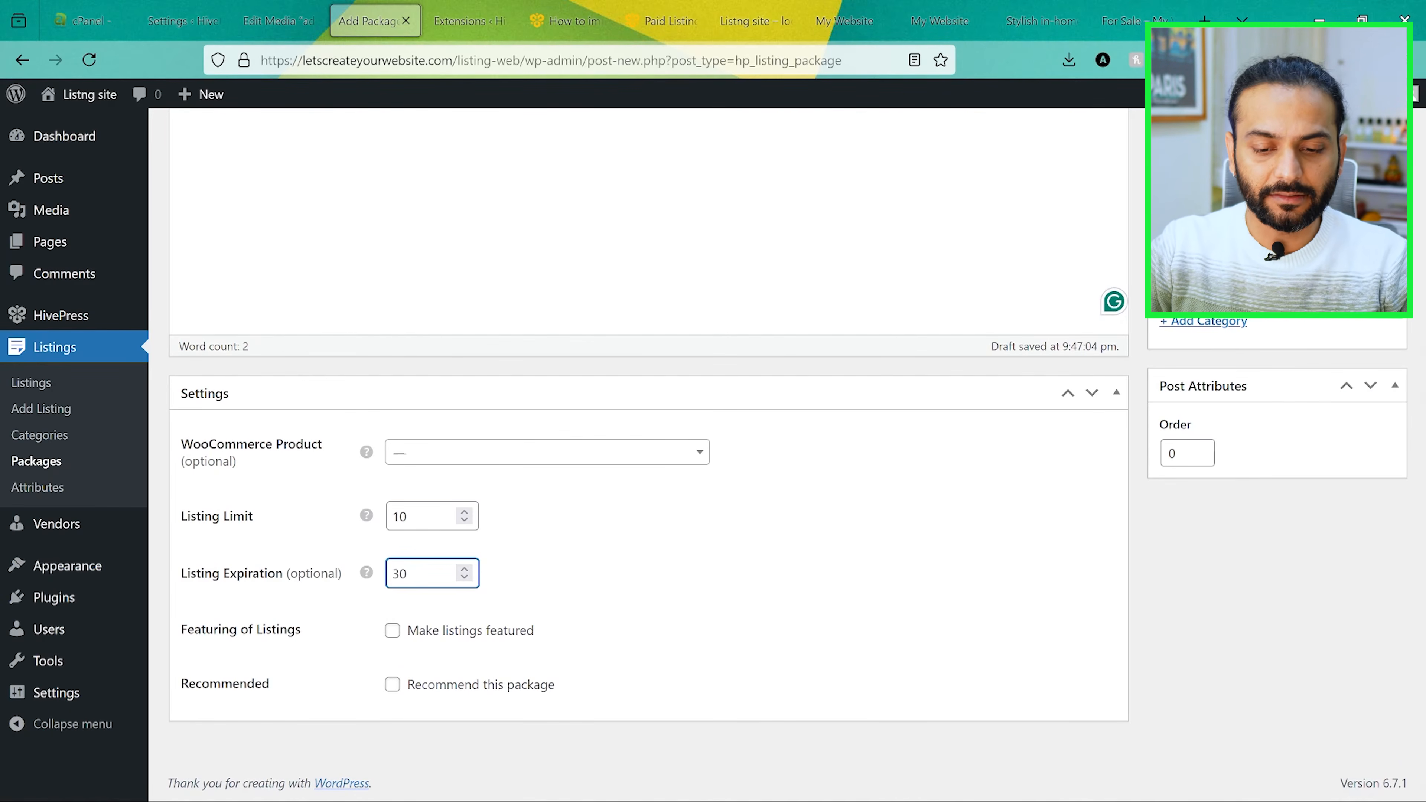
click(626, 616)
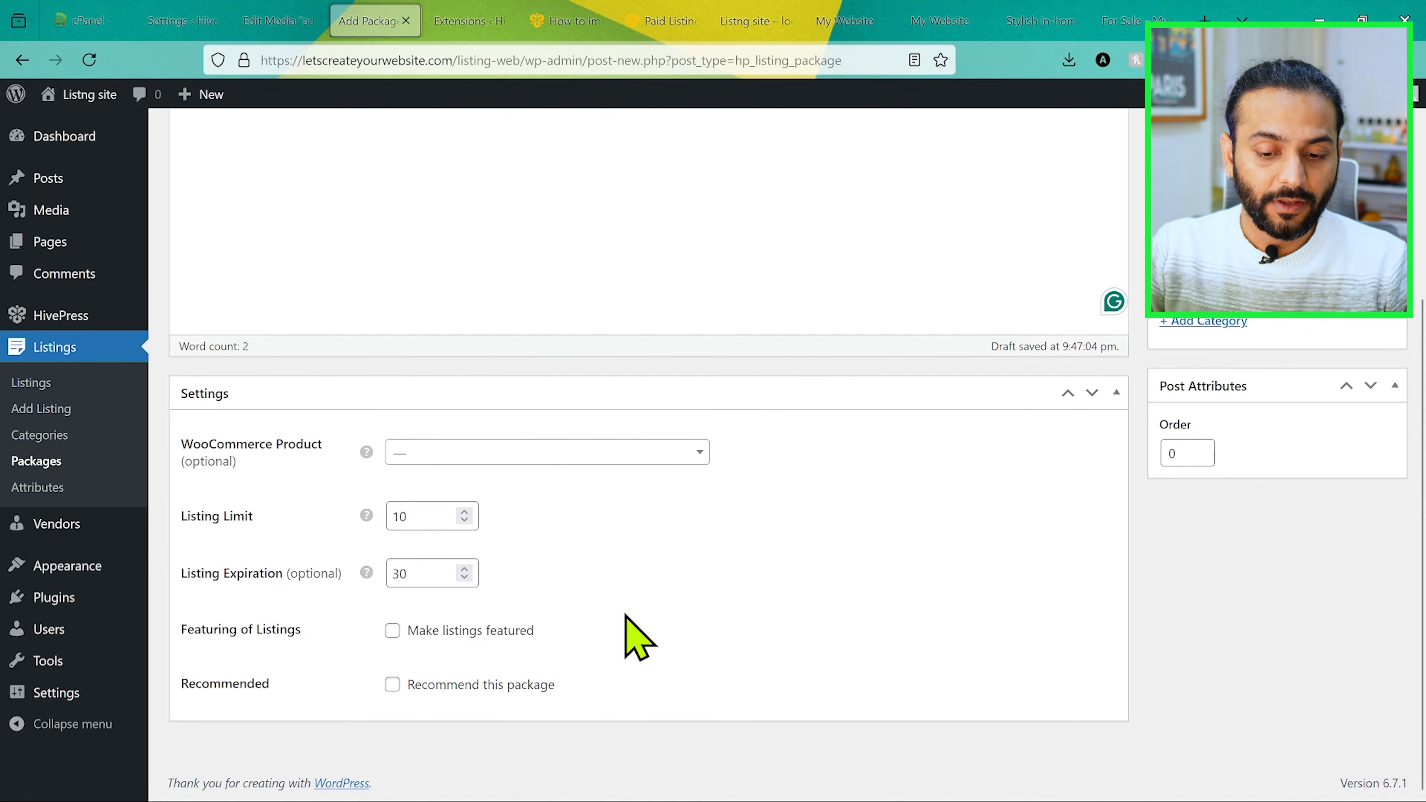
scroll(900, 557, up, 5)
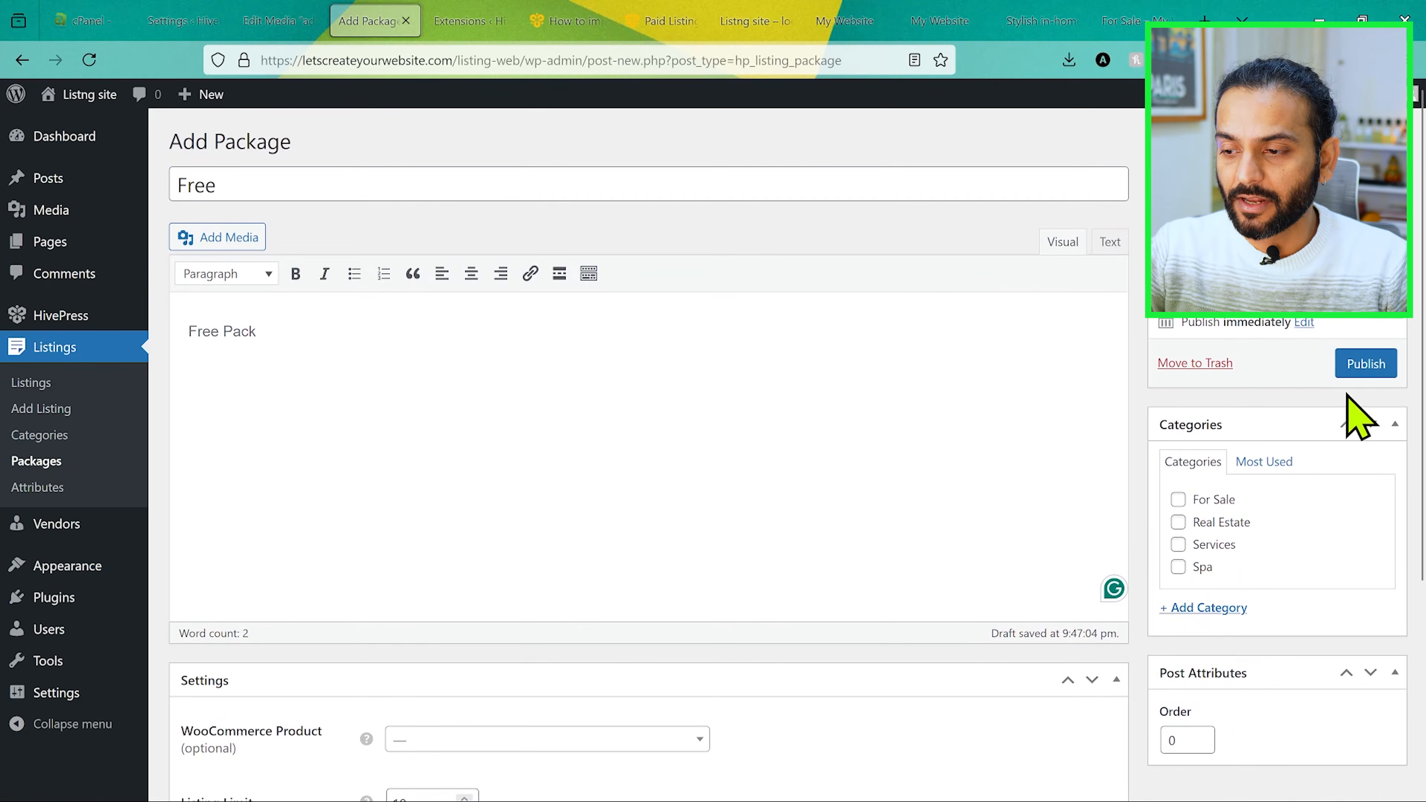
click(1364, 365)
Step: Add another listing package titled "premium" with a listing limit of 100 and featured listings enabled
click(69, 458)
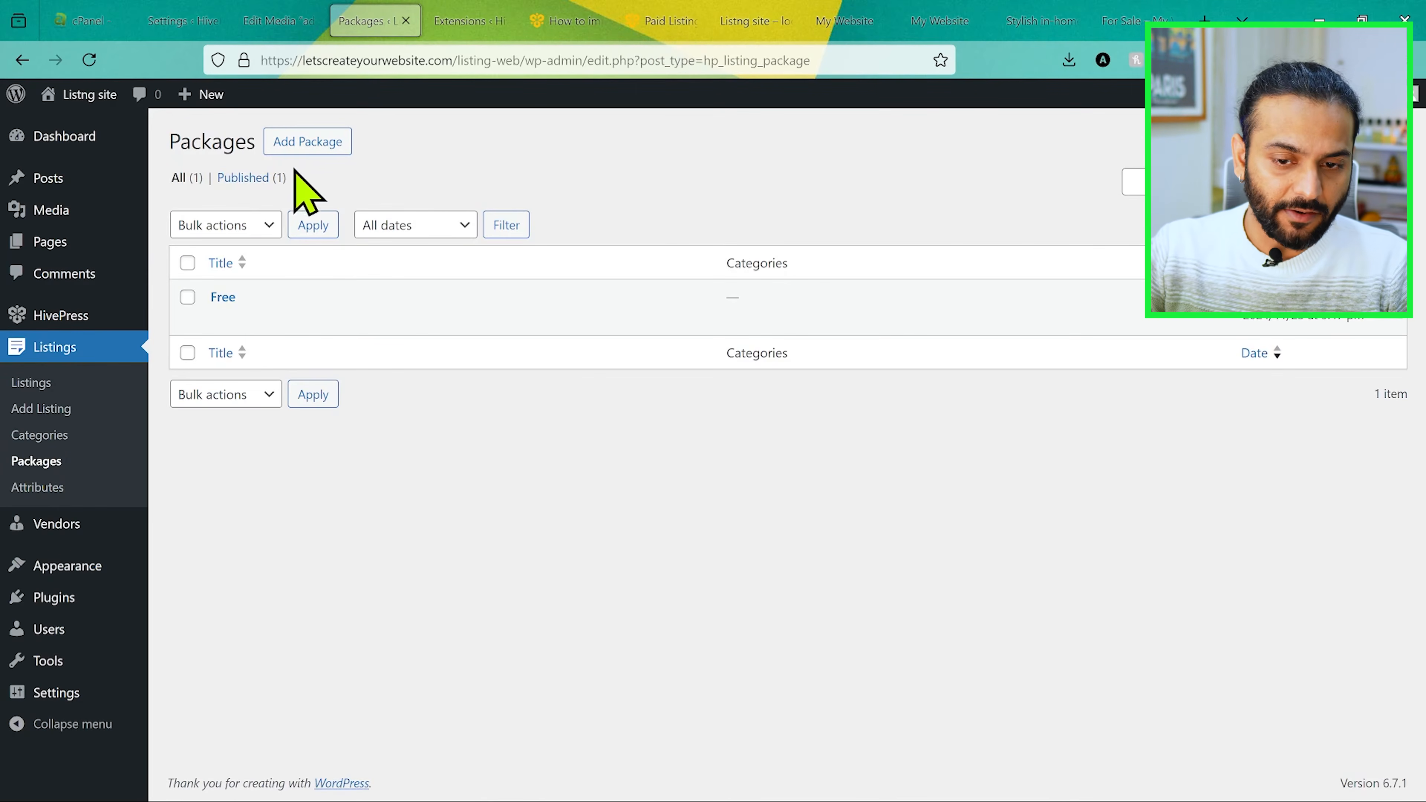
click(306, 142)
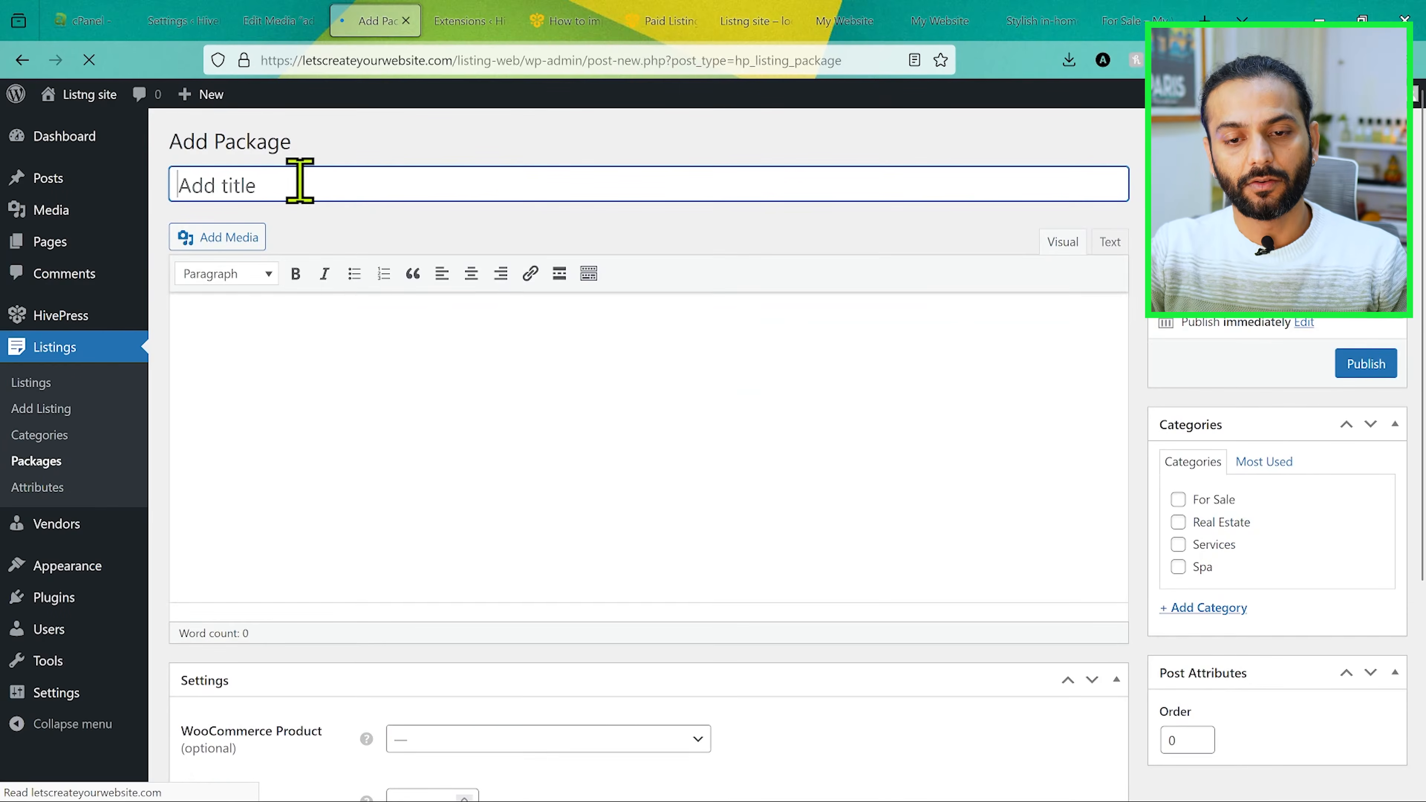
text(premium)
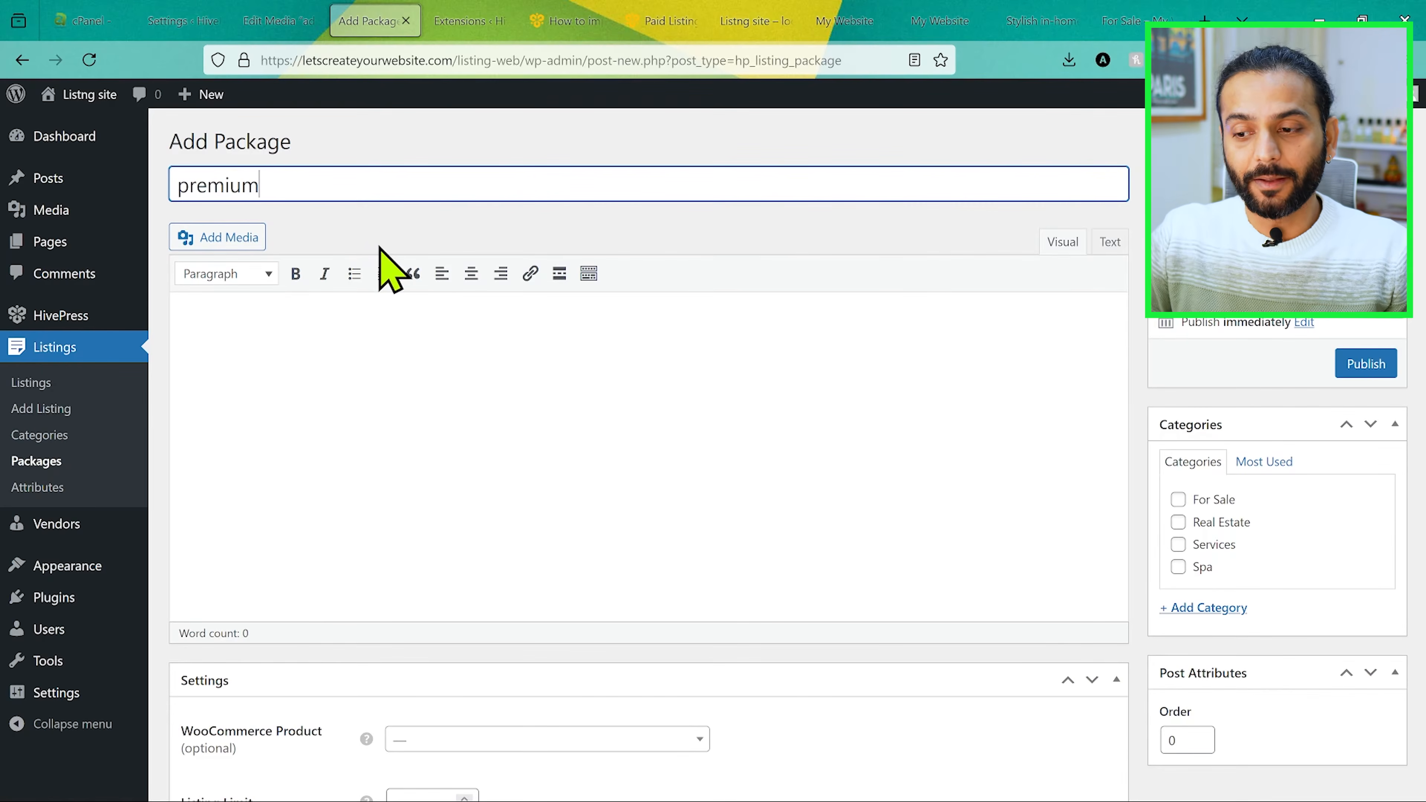
scroll(576, 315, down, 5)
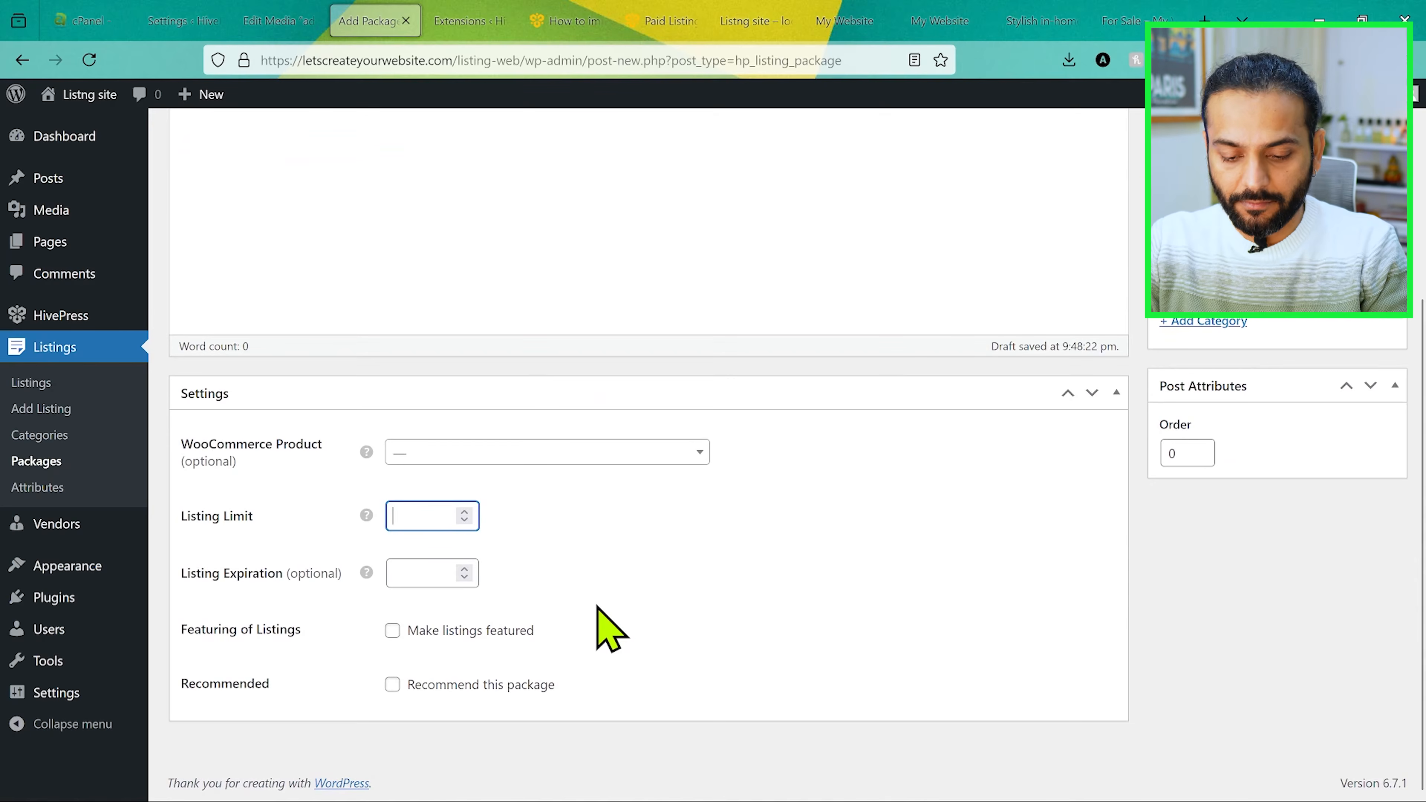
text(100)
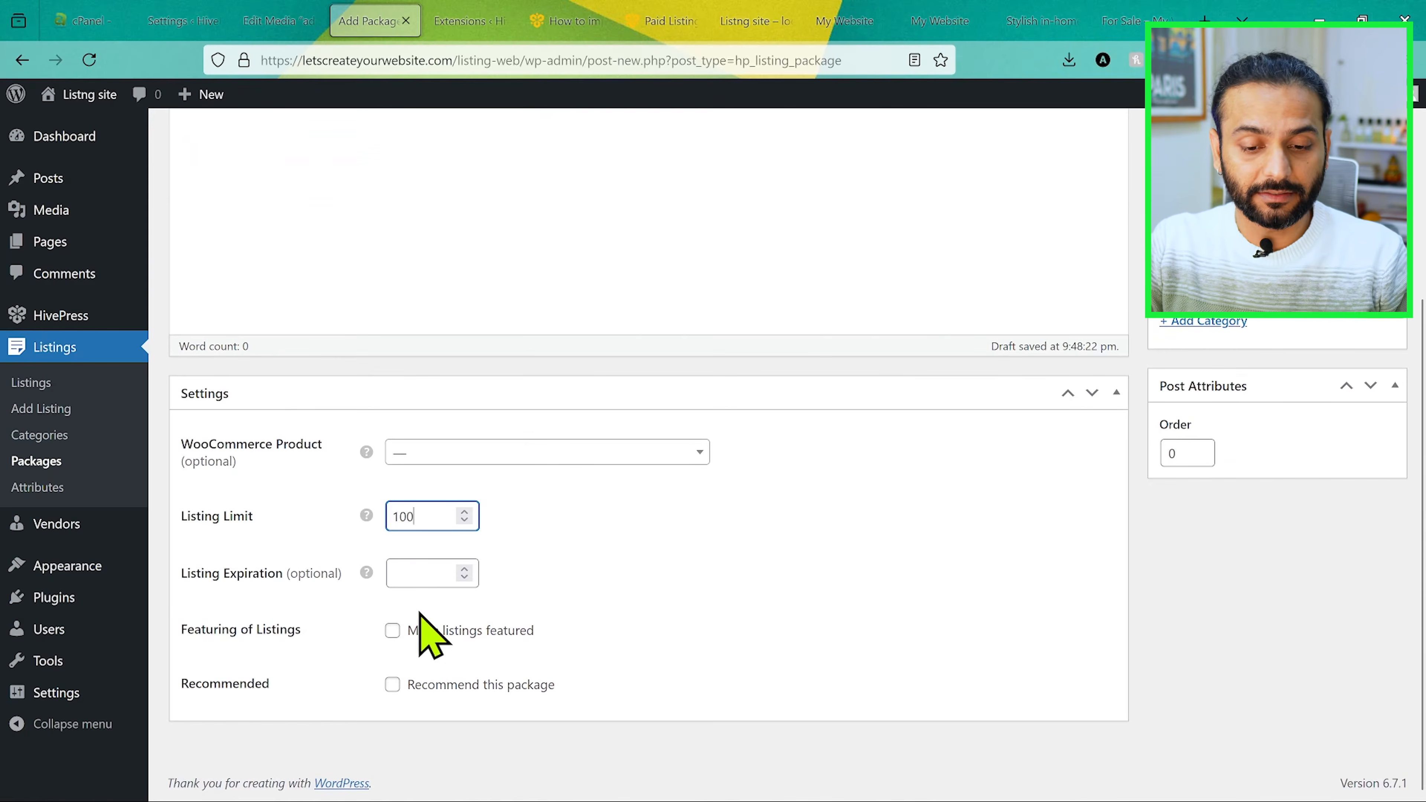
click(393, 635)
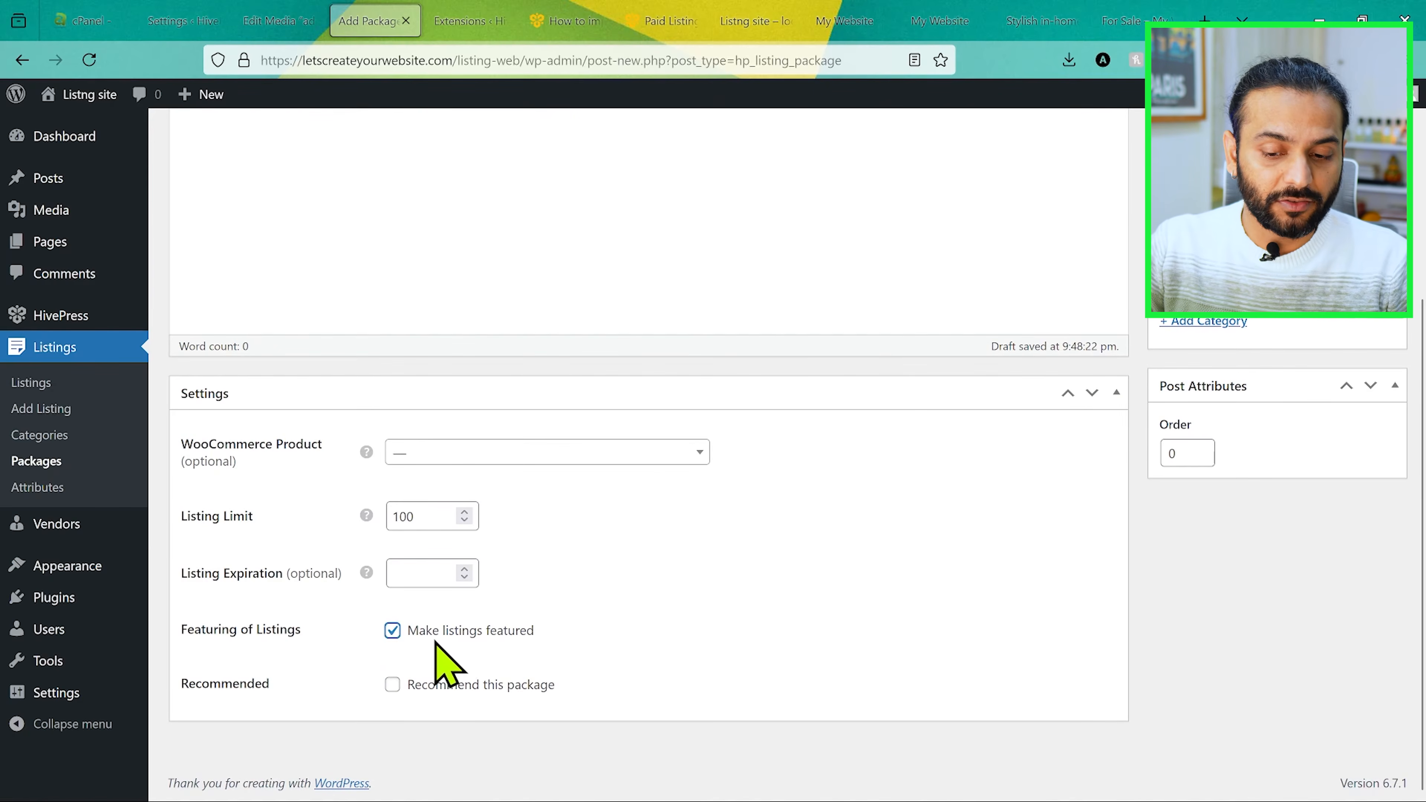
Step: Review the premium package's settings and publish the package
scroll(519, 563, up, 5)
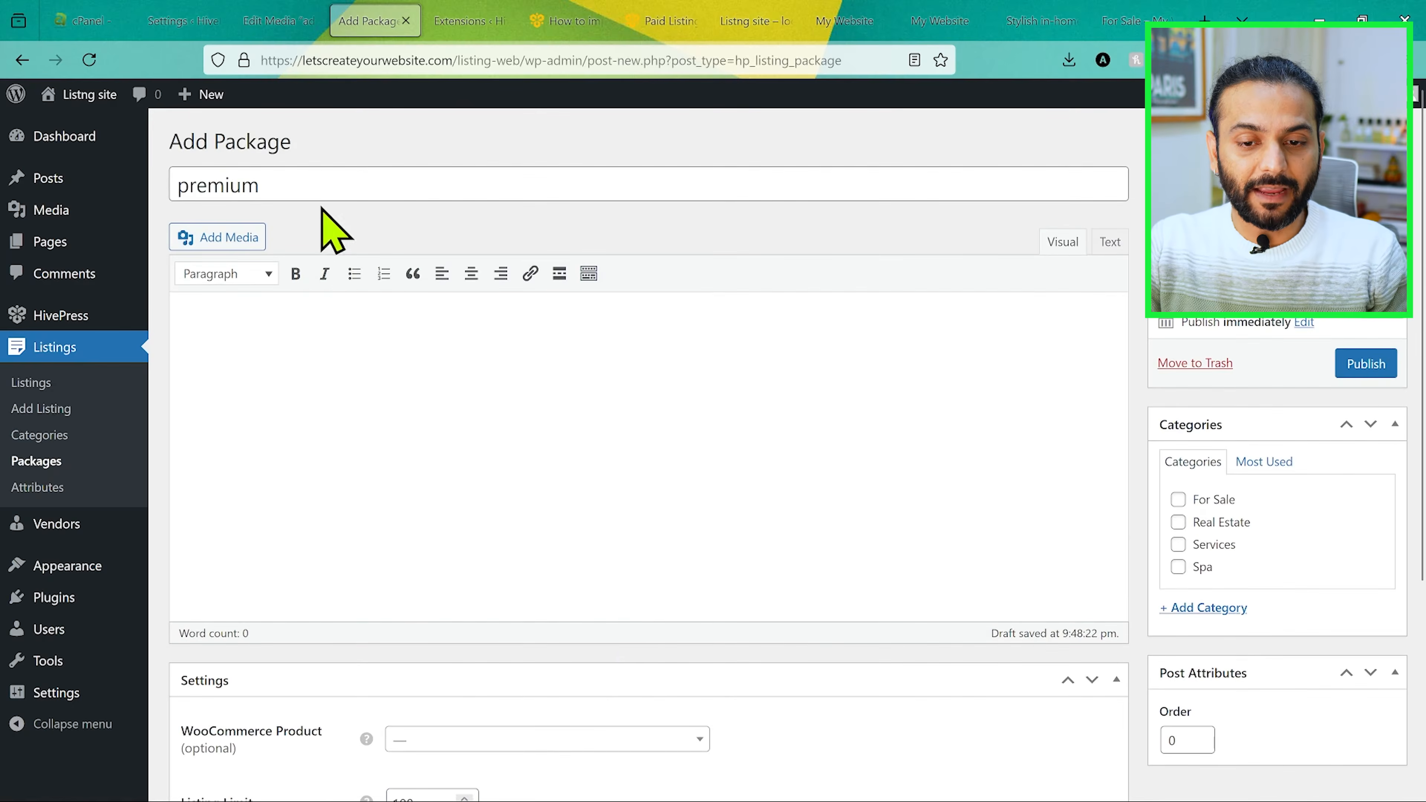
scroll(567, 551, down, 5)
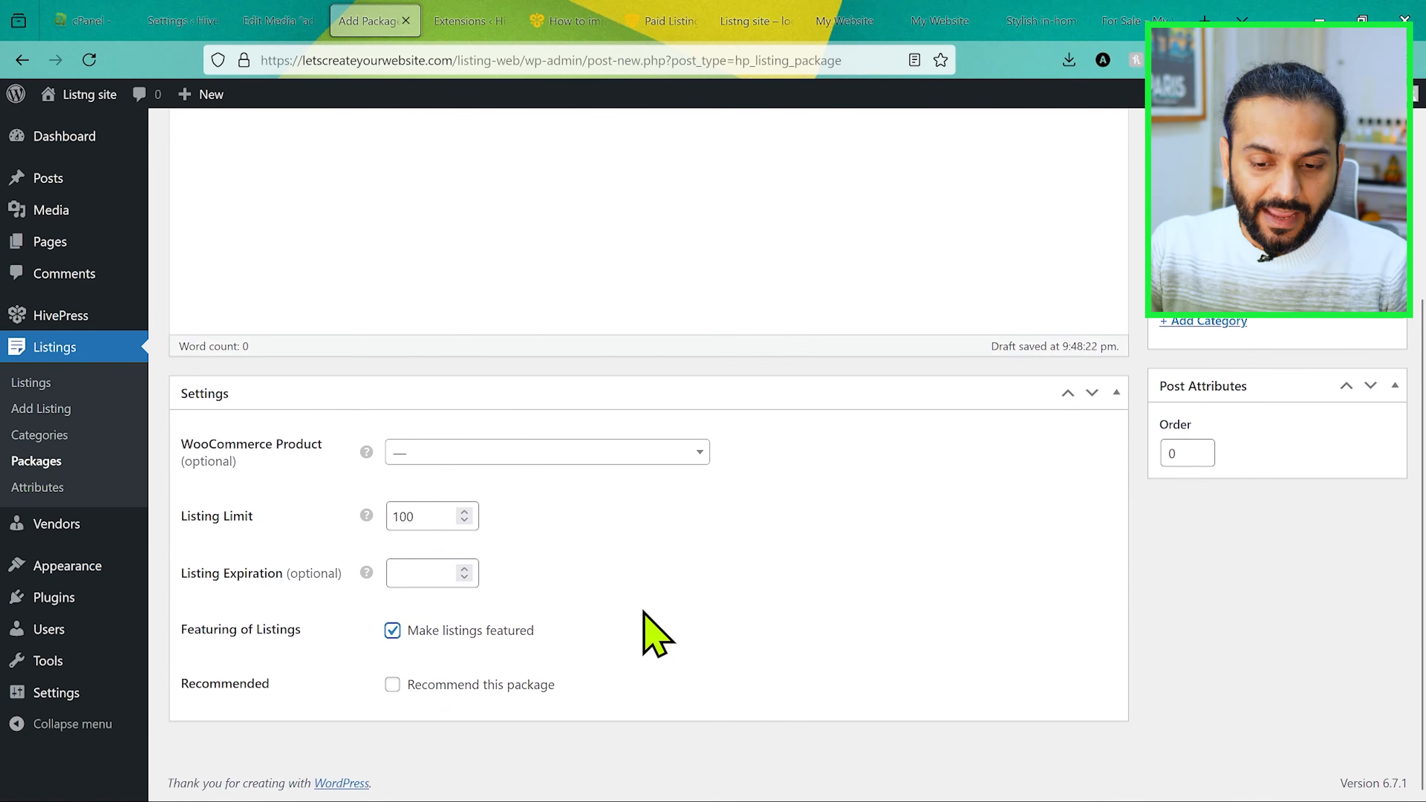
scroll(653, 631, up, 5)
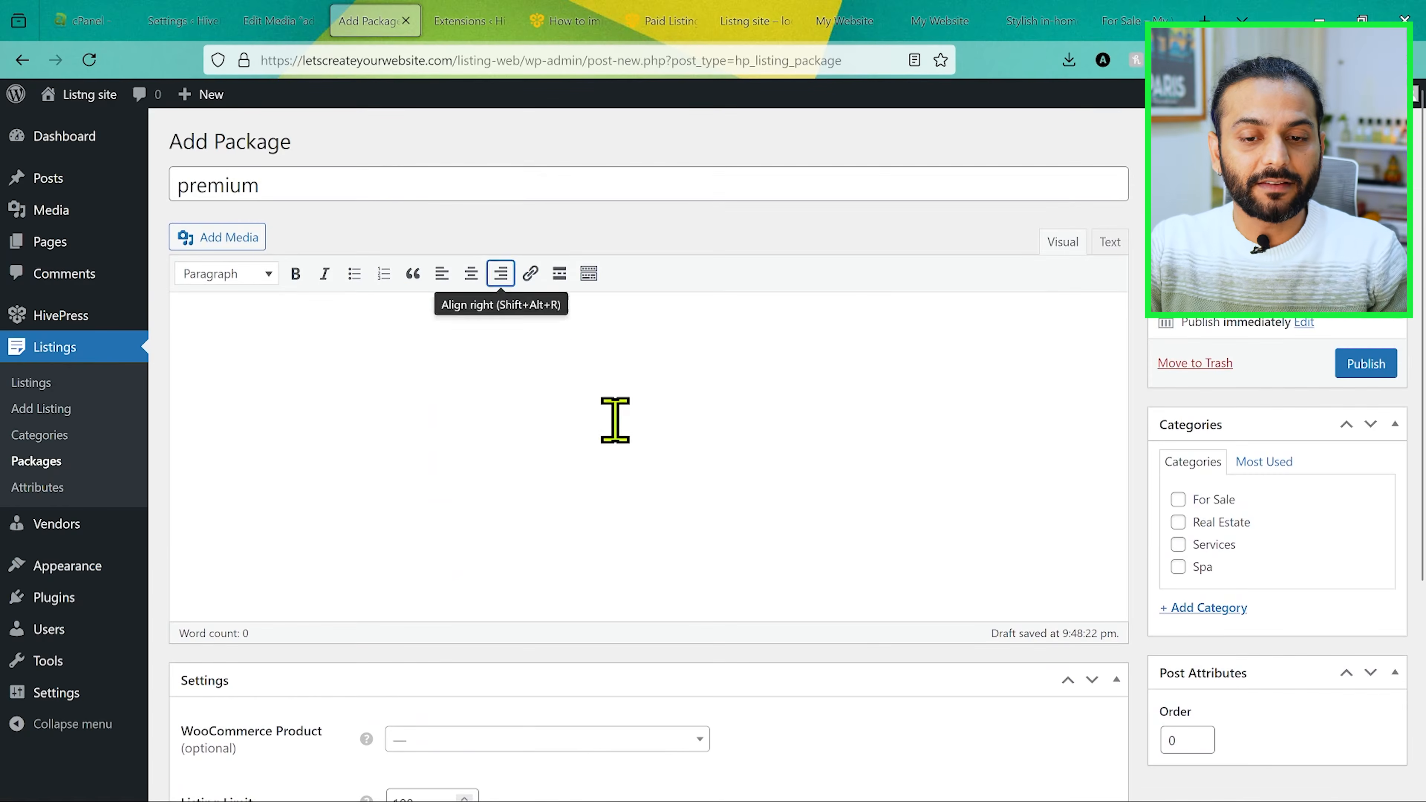
scroll(646, 489, down, 5)
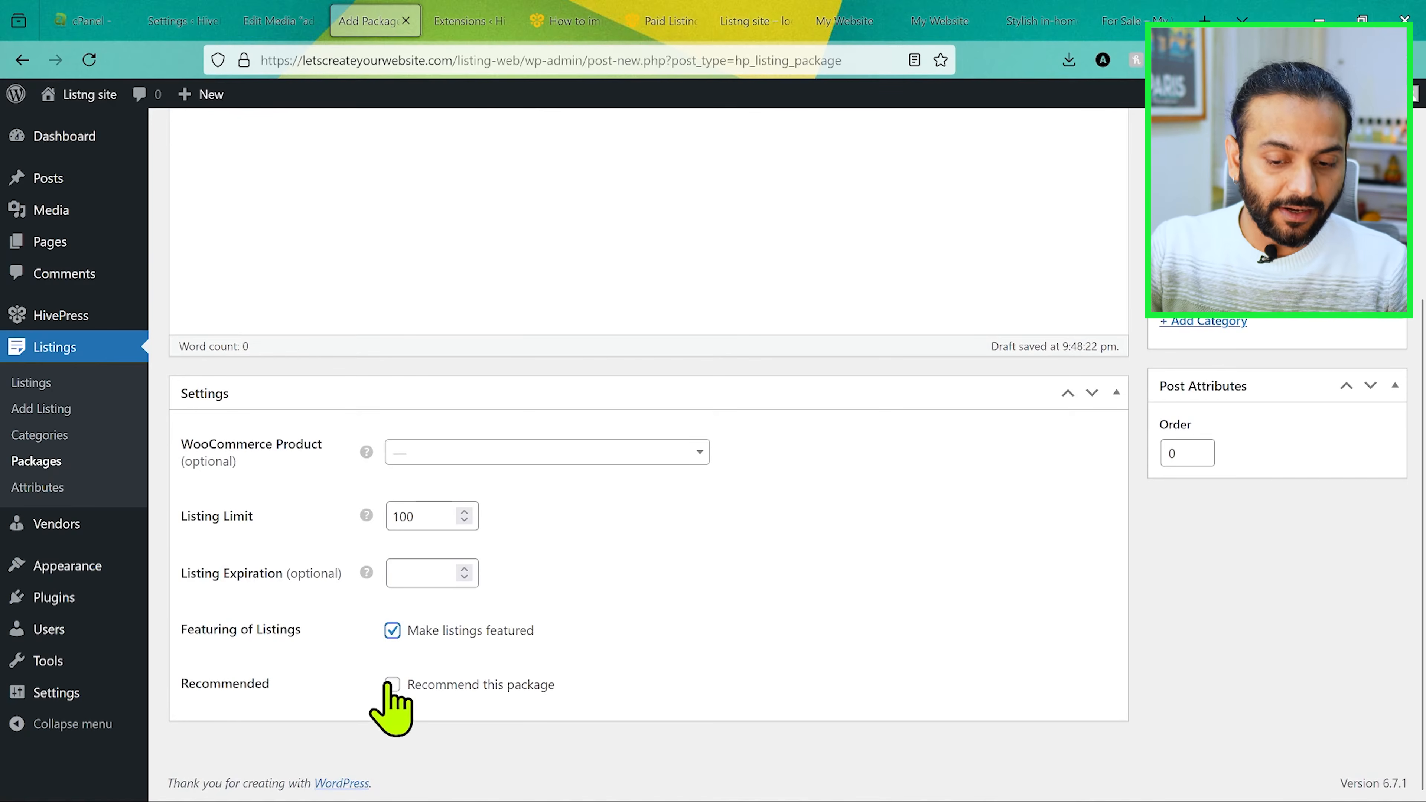
scroll(750, 638, up, 7)
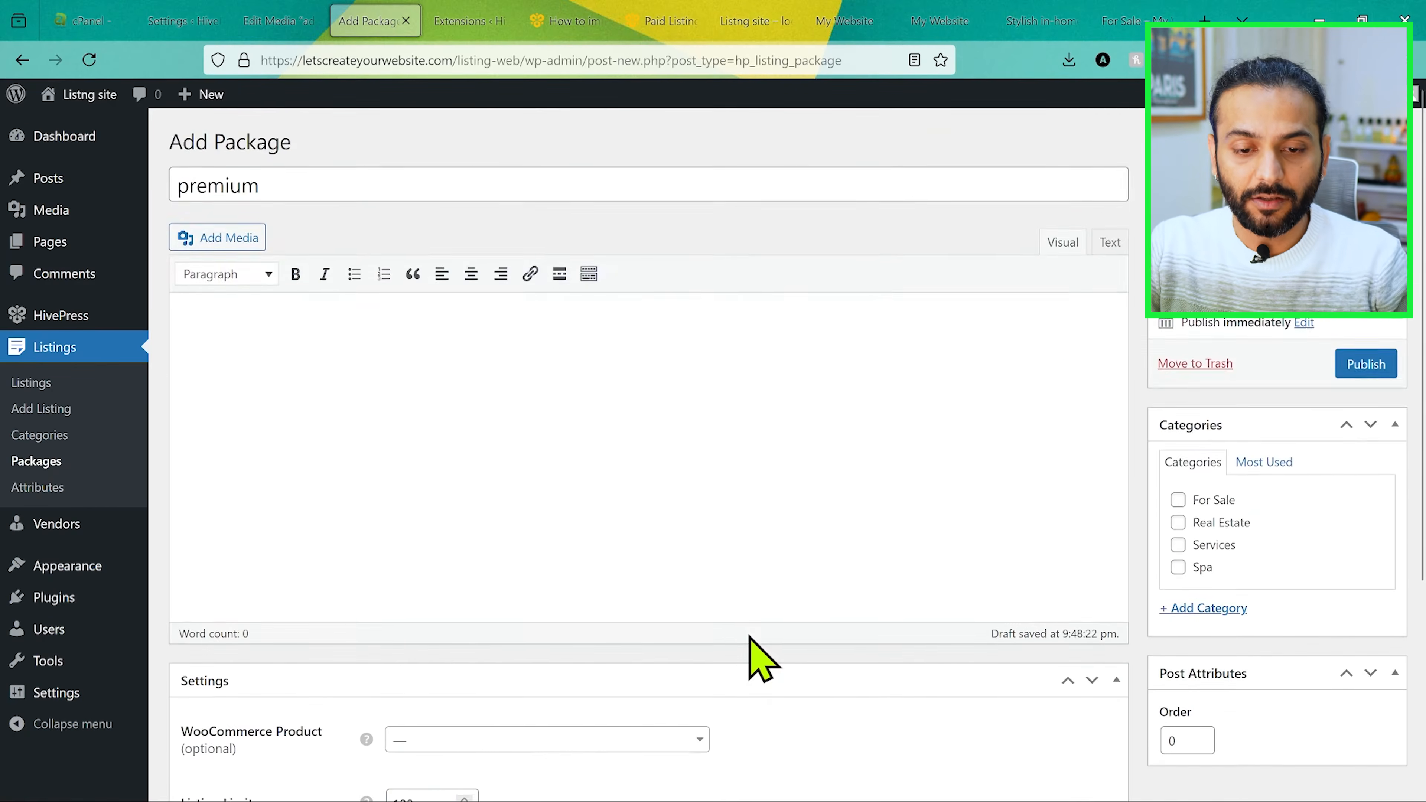
scroll(751, 638, down, 7)
scroll(758, 659, up, 5)
click(1376, 366)
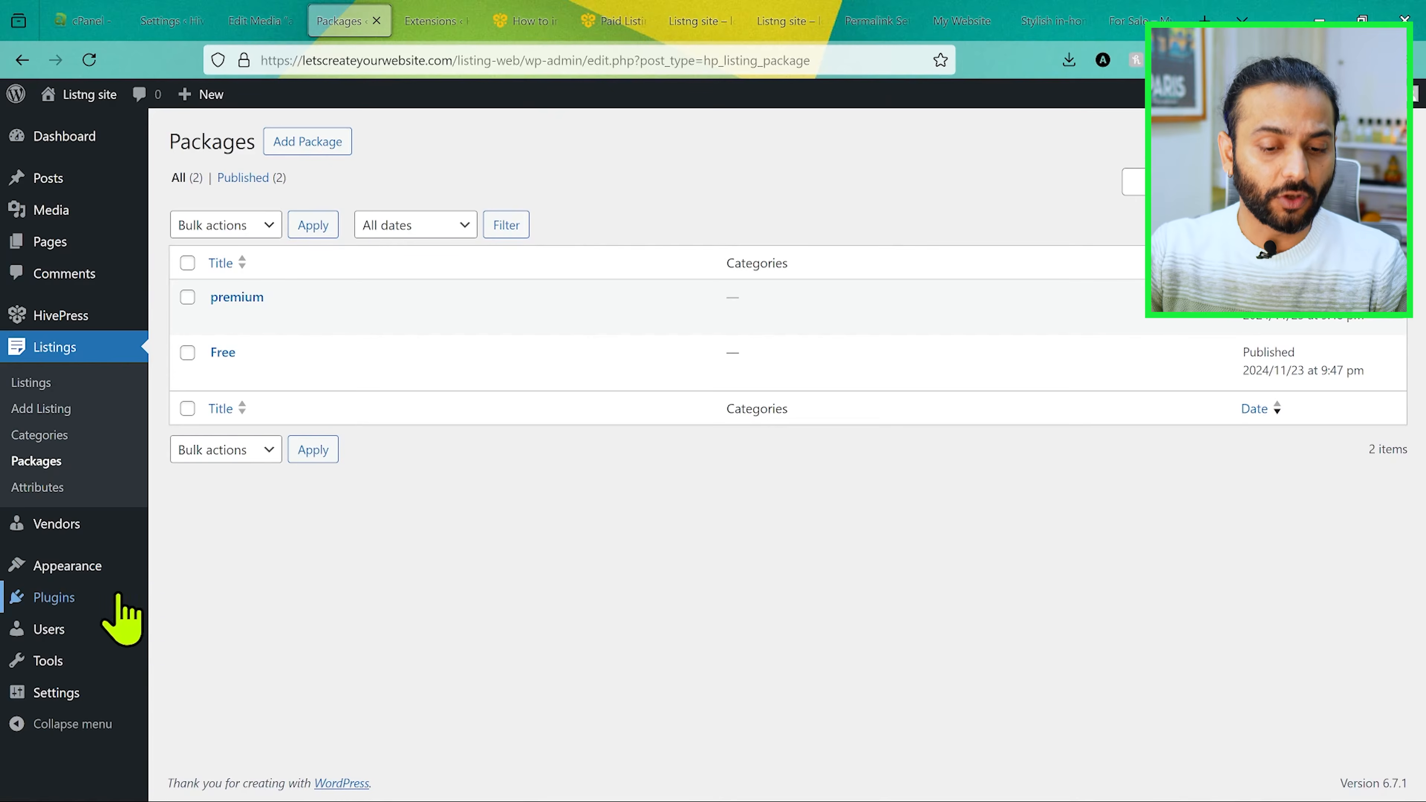
Step: Find the WooCommerce plugin by searching for "woocommerce" among new plugins, then install and activate it
mouse_move(104, 610)
click(236, 628)
text(woo)
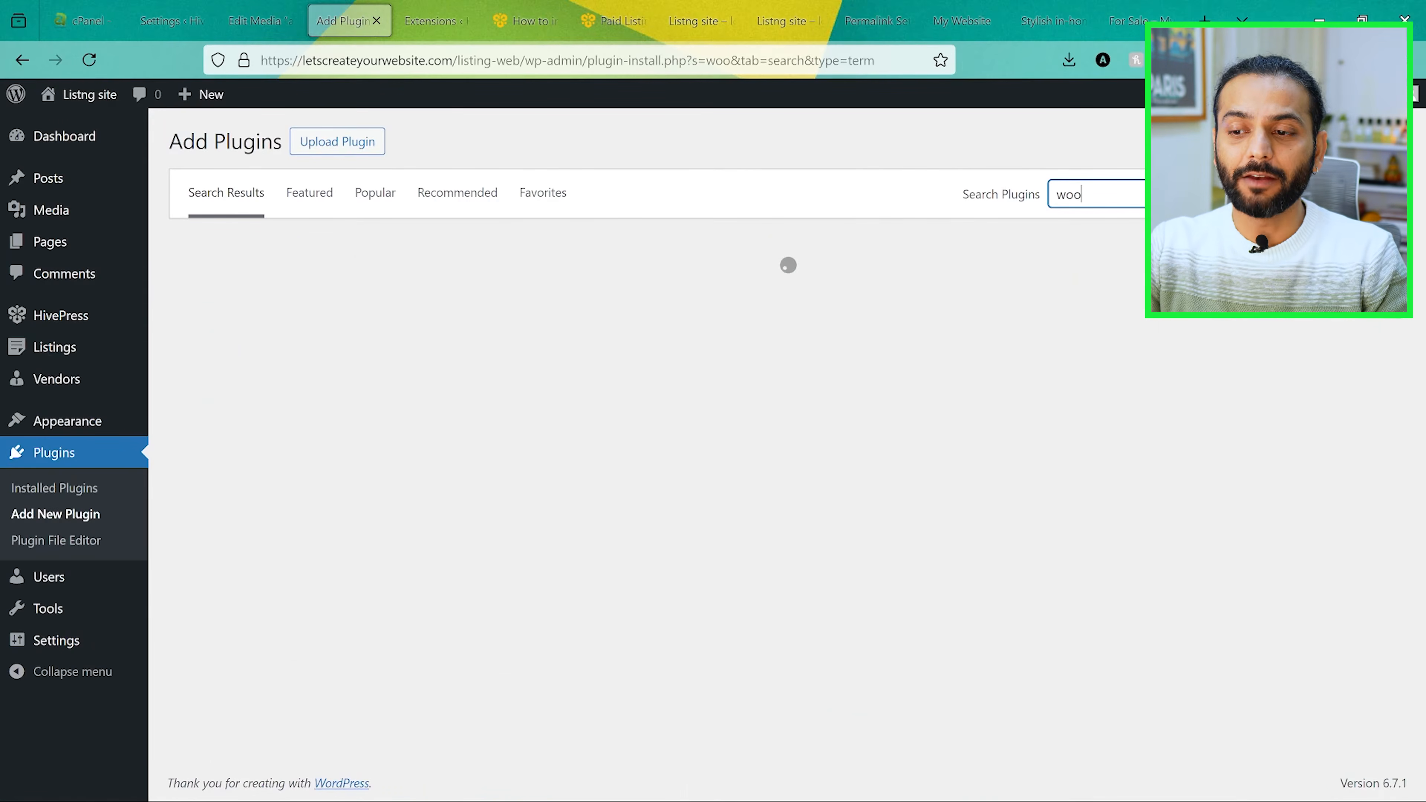
text(commerce)
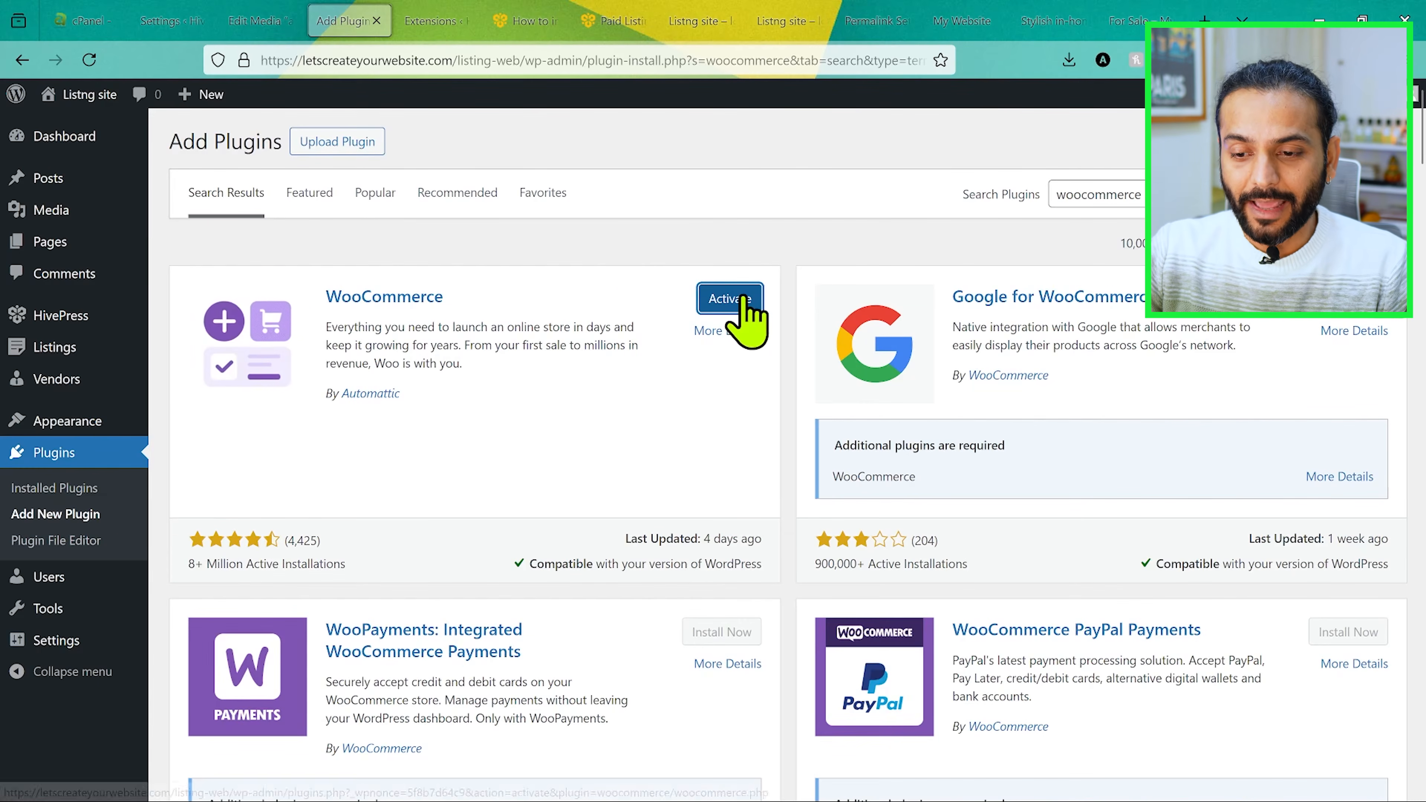
click(729, 298)
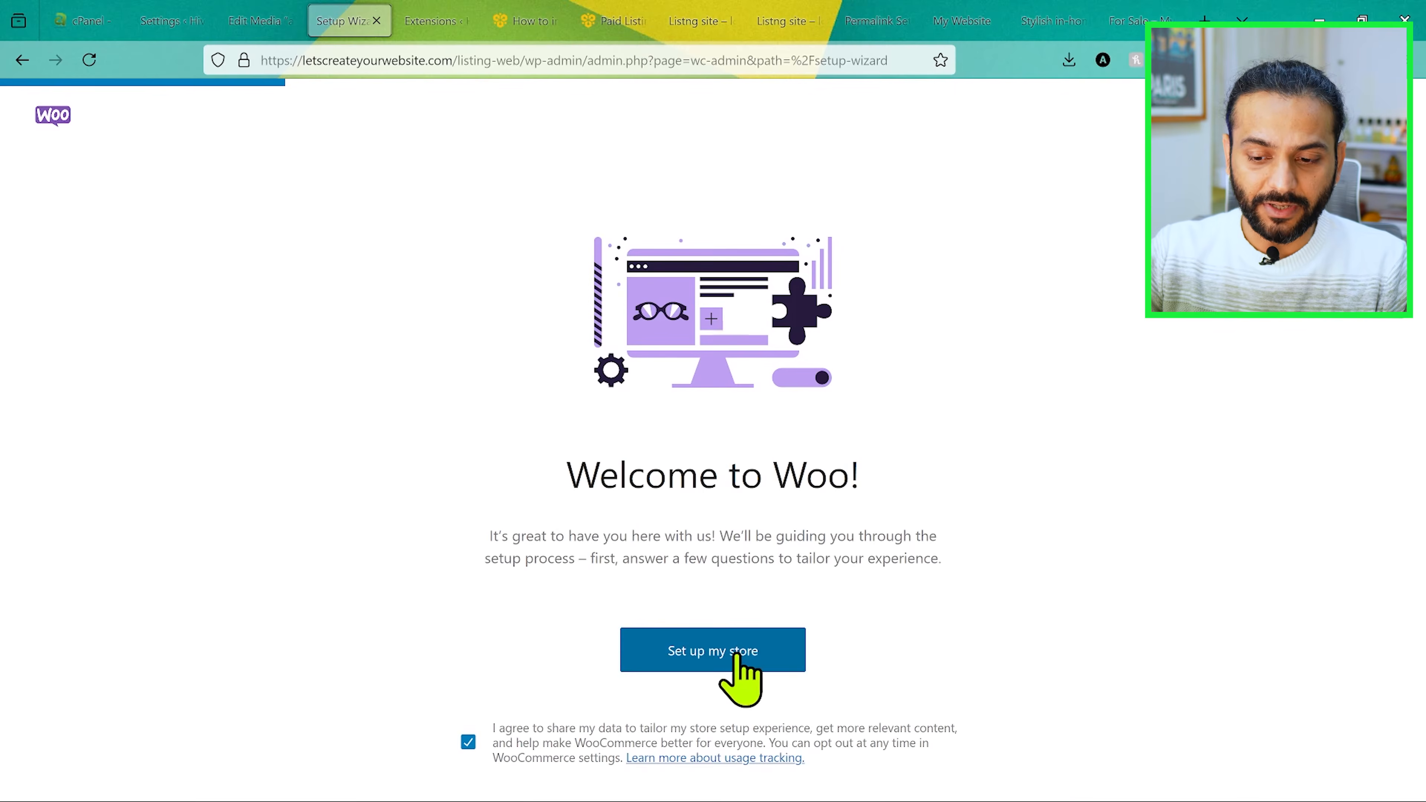
Step: Start the Woo store setup with "I'm just starting my business", and submit the store details with type Other and location France
click(707, 661)
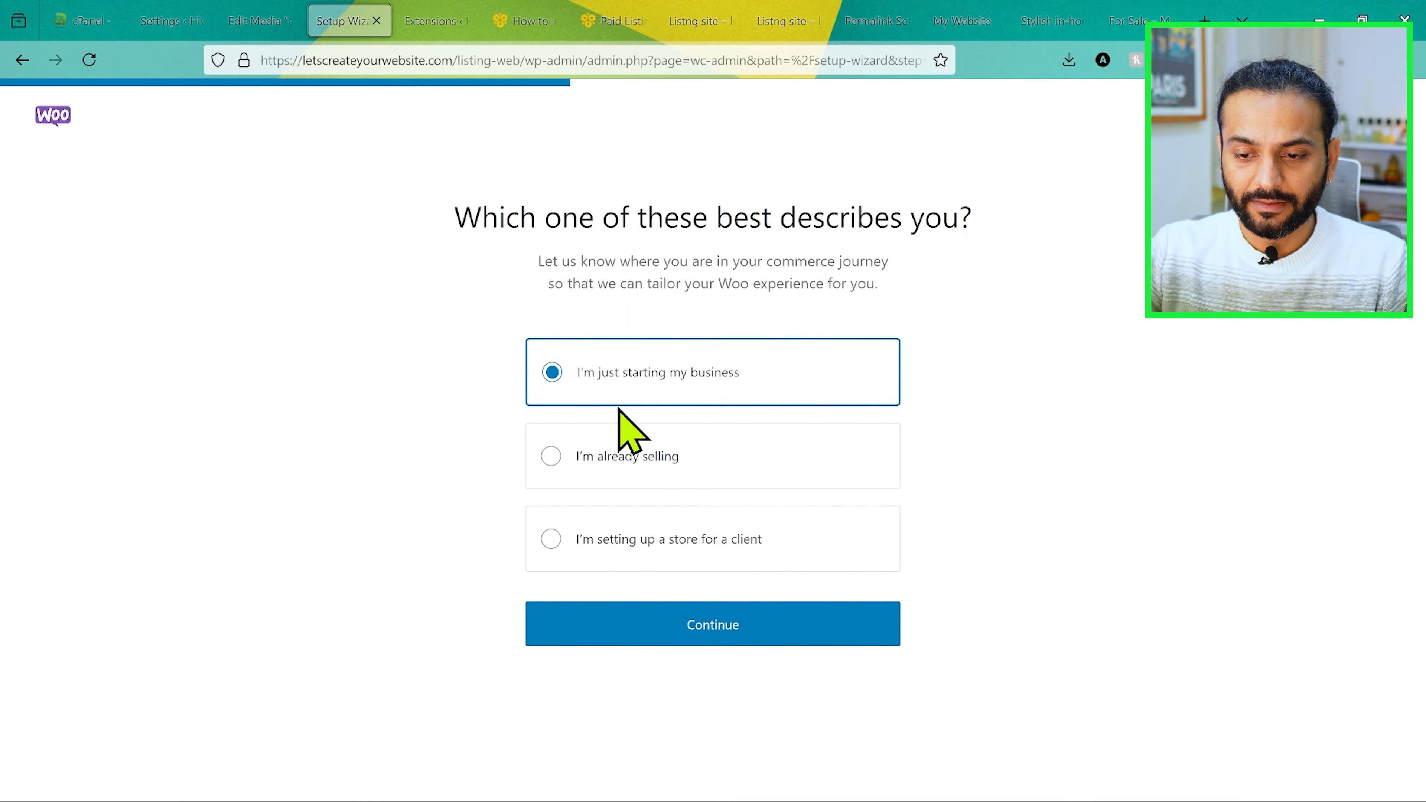
click(688, 626)
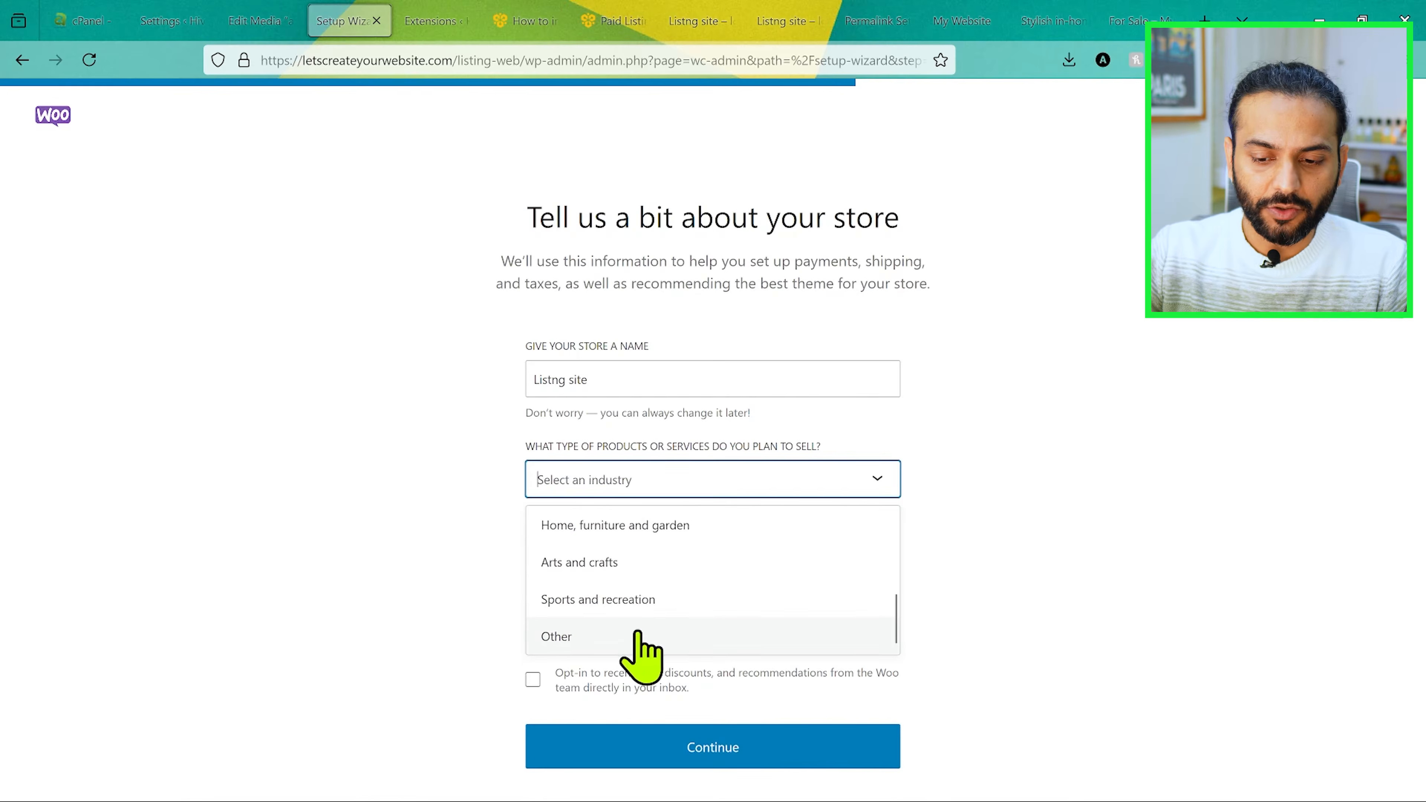
click(640, 632)
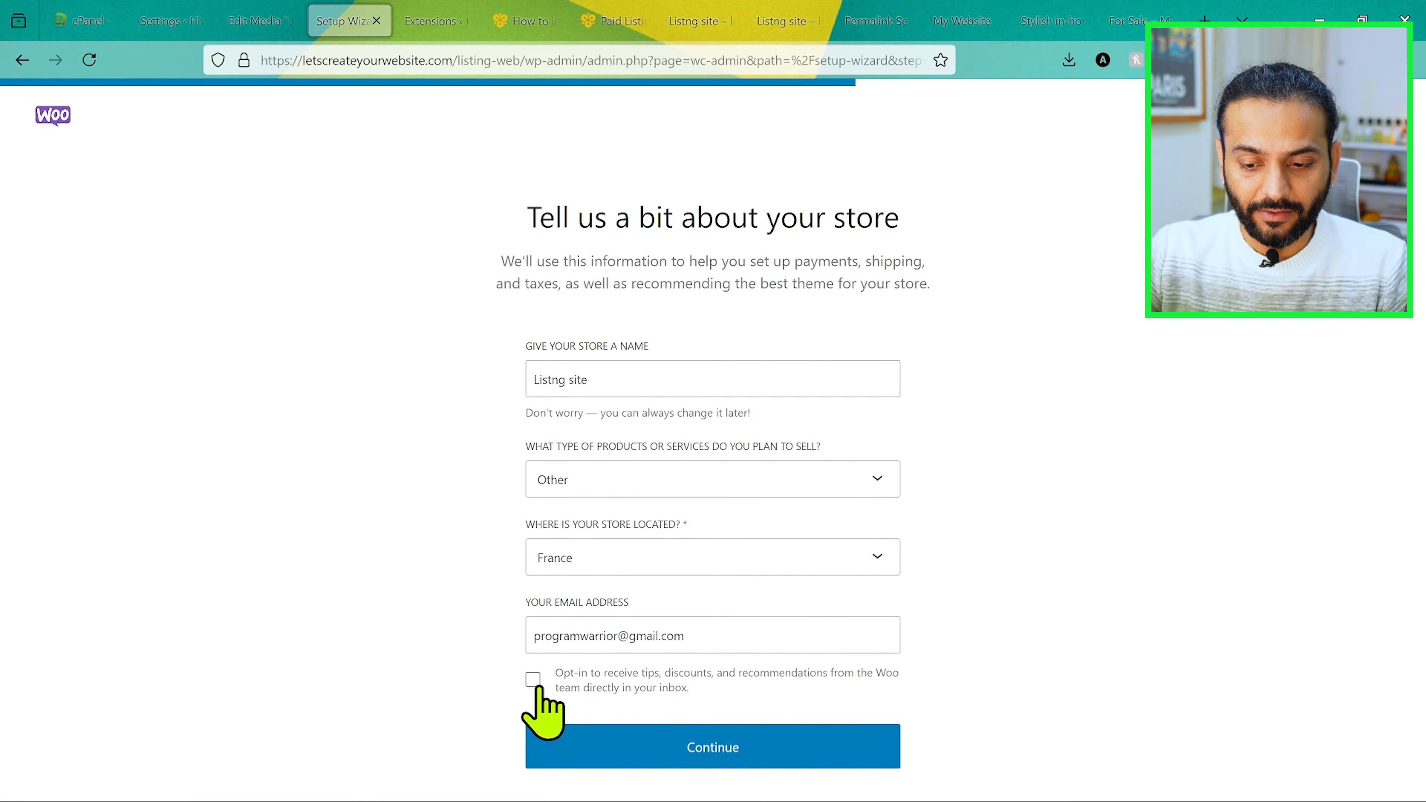
click(709, 755)
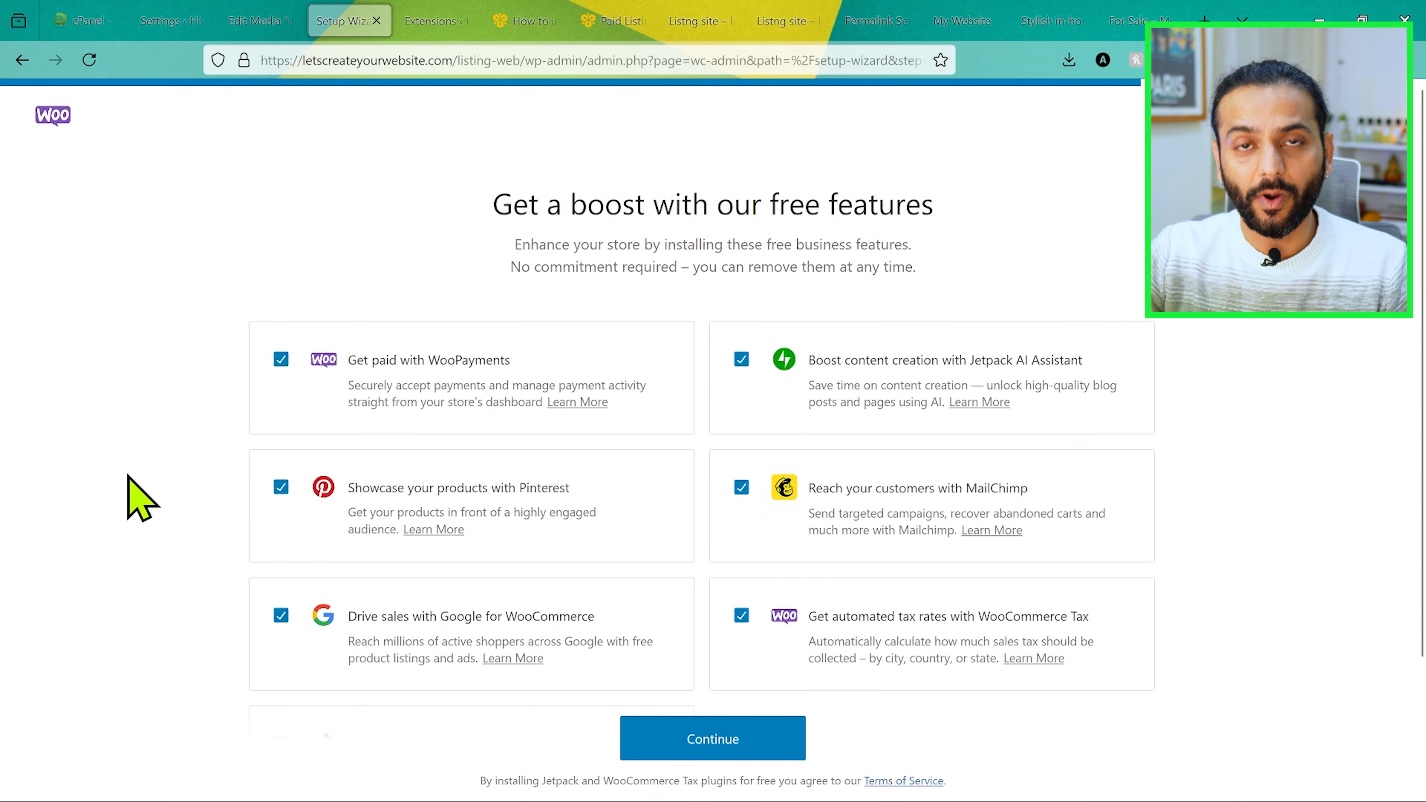
Step: Deselect the Jetpack AI Assistant, MailChimp, Google, Pinterest and TikTok features, keep WooPayments and WooCommerce Tax, and continue the store setup
scroll(214, 449, down, 3)
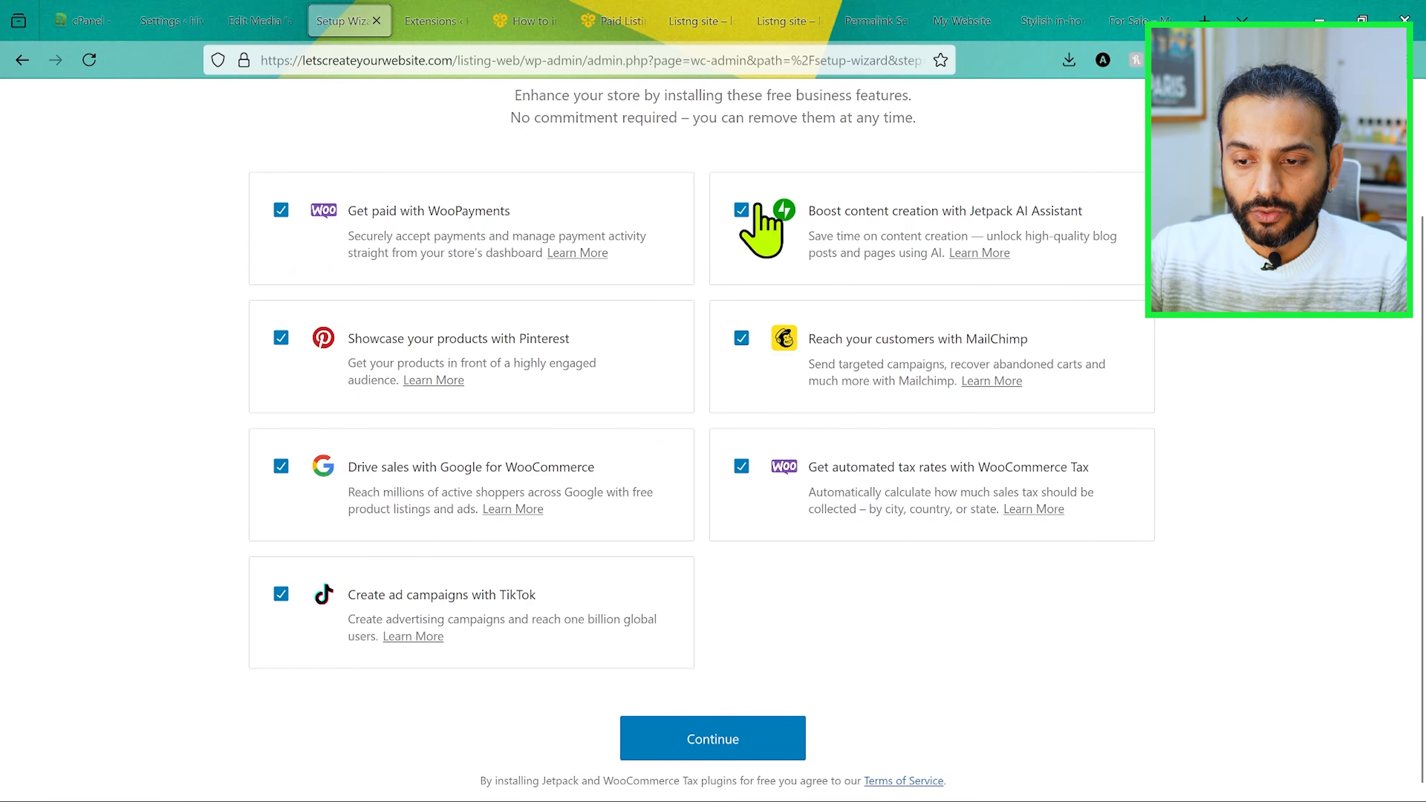
click(741, 209)
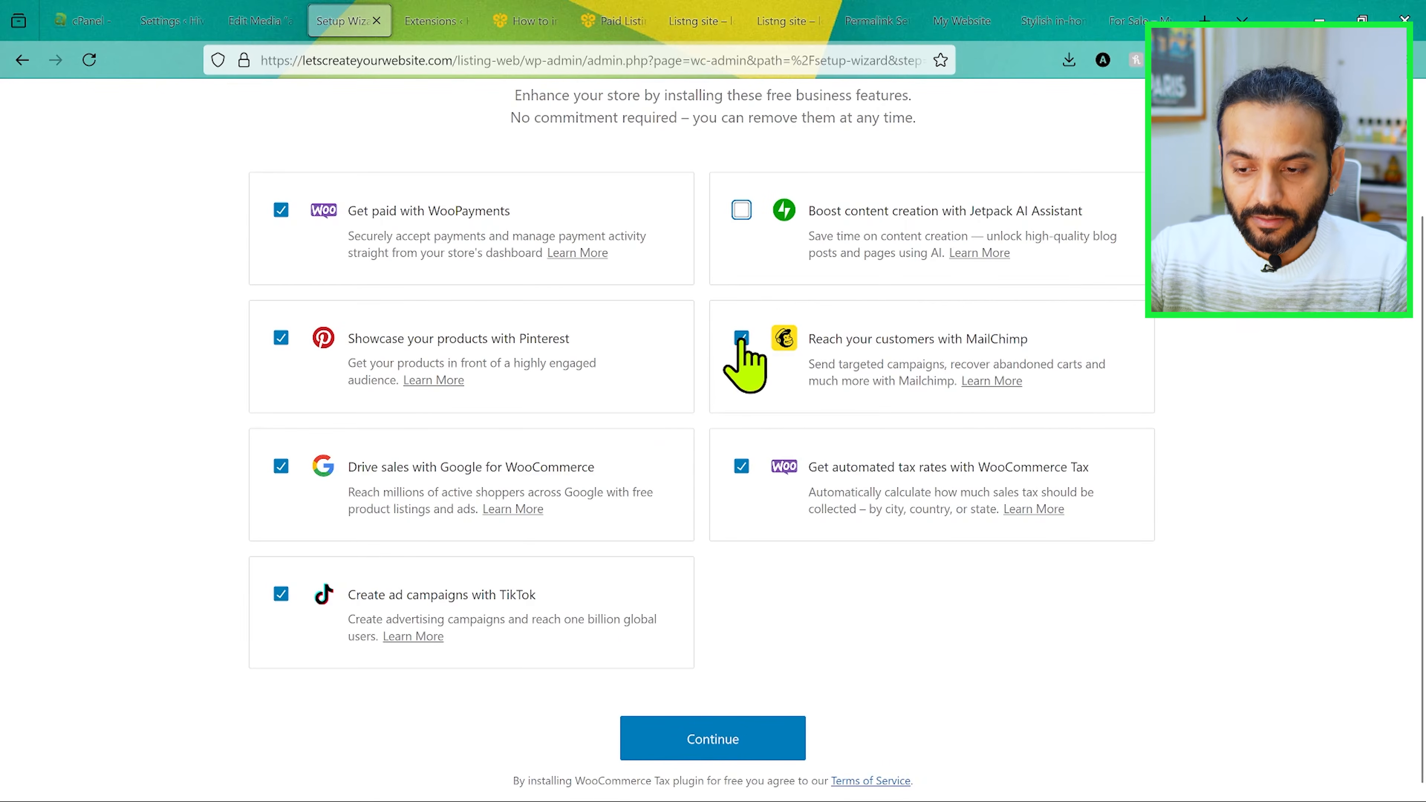
click(280, 465)
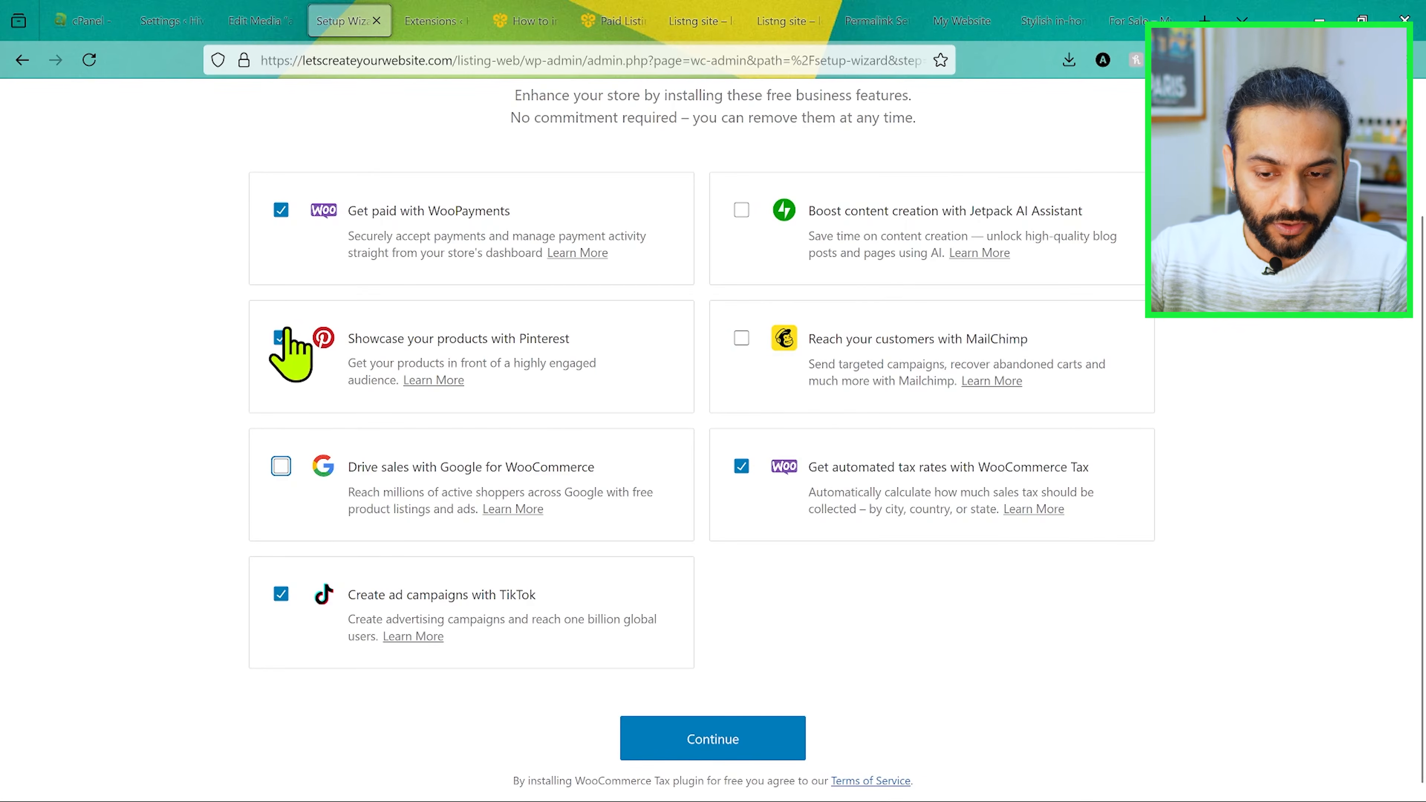
click(281, 594)
scroll(452, 315, up, 3)
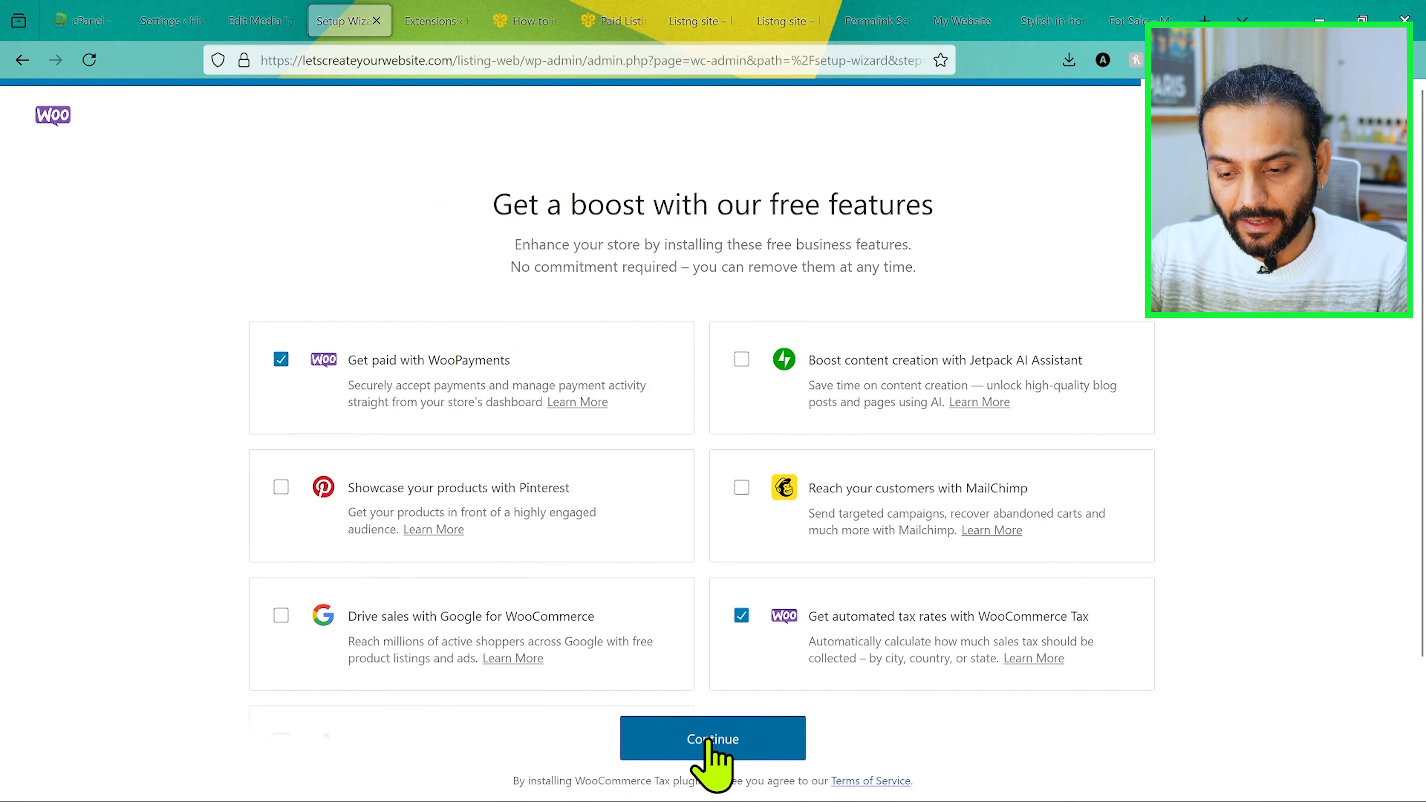
click(722, 739)
Step: Open a new WooCommerce product, and check the listing package names in a separate browser tab before returning to it
scroll(328, 556, down, 5)
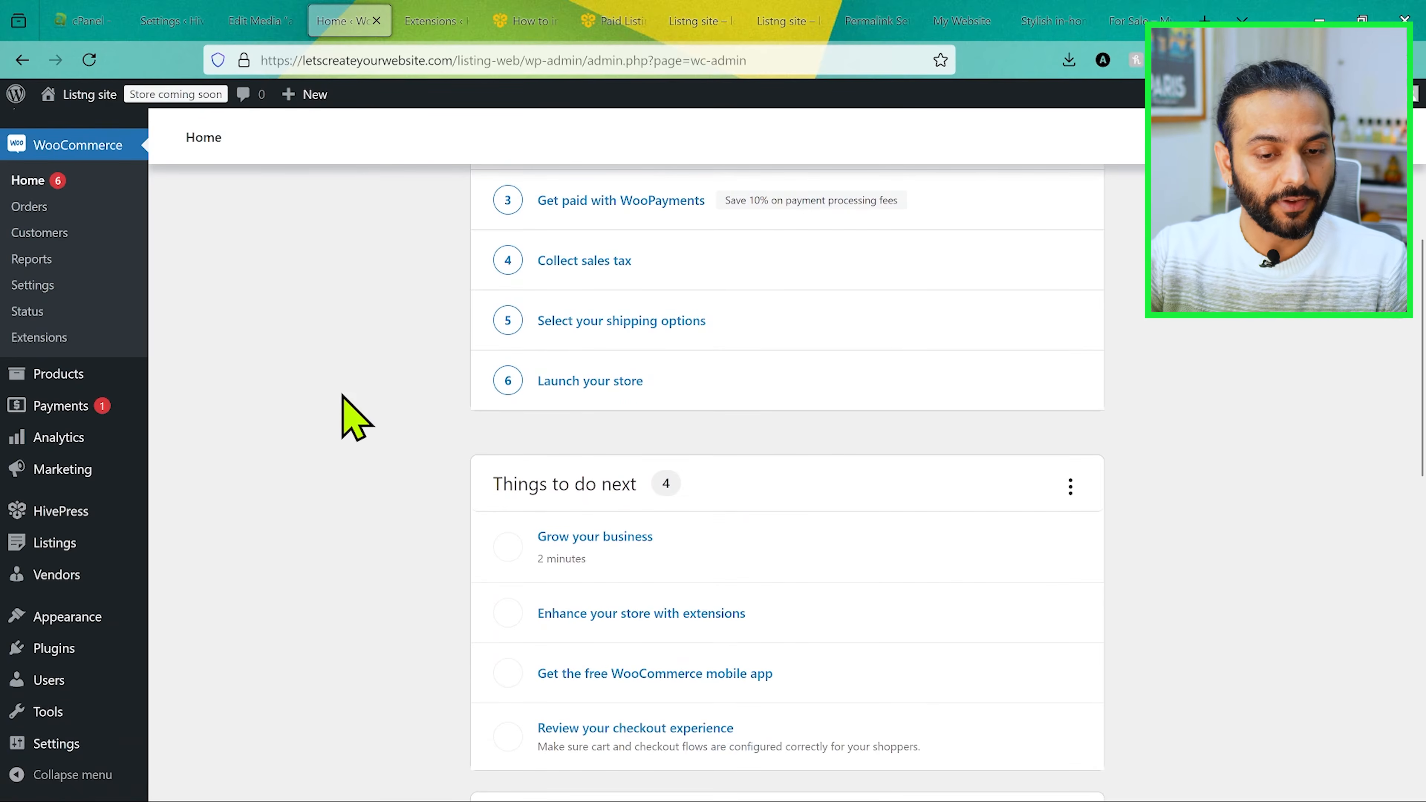
scroll(342, 395, up, 2)
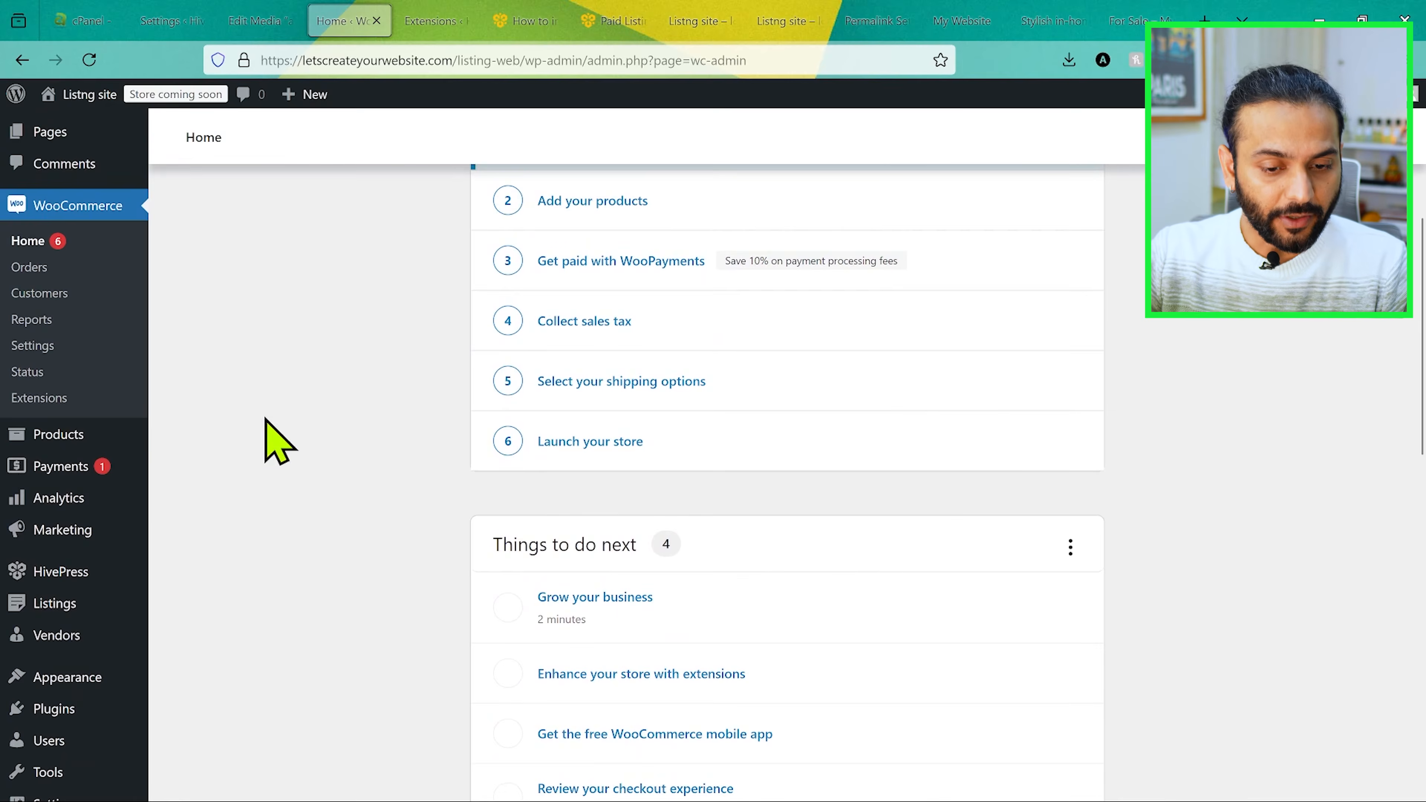
mouse_move(93, 441)
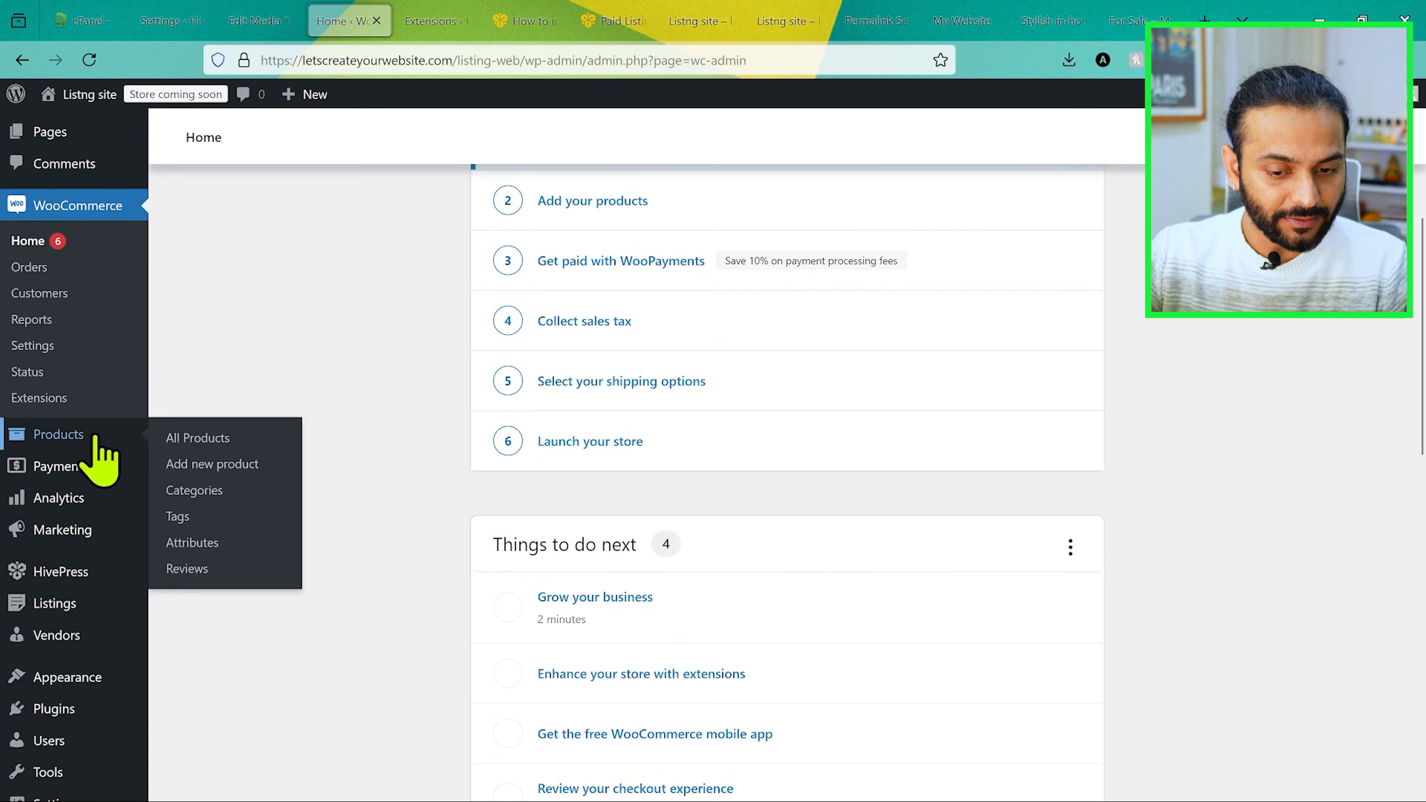
click(230, 465)
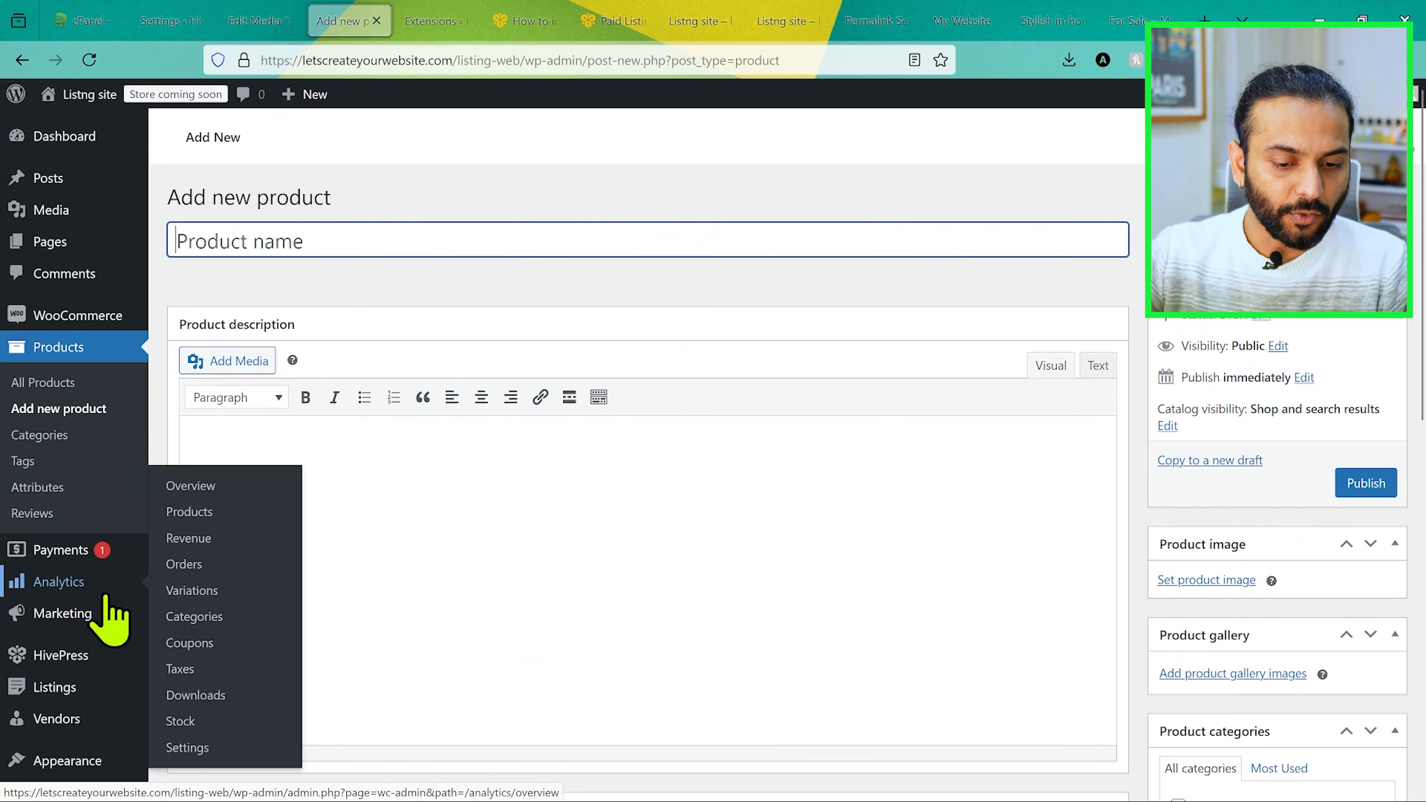
mouse_move(68, 694)
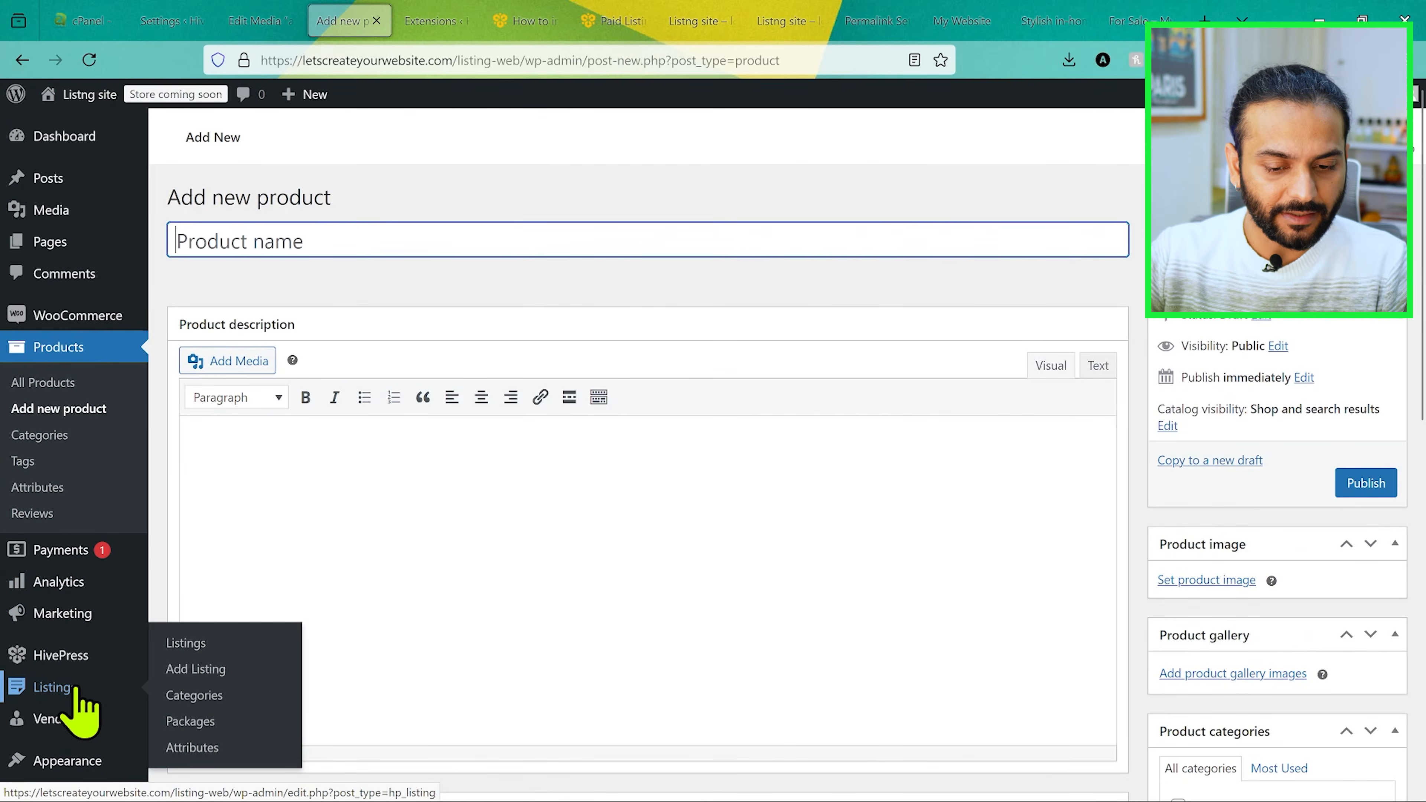
click(196, 721)
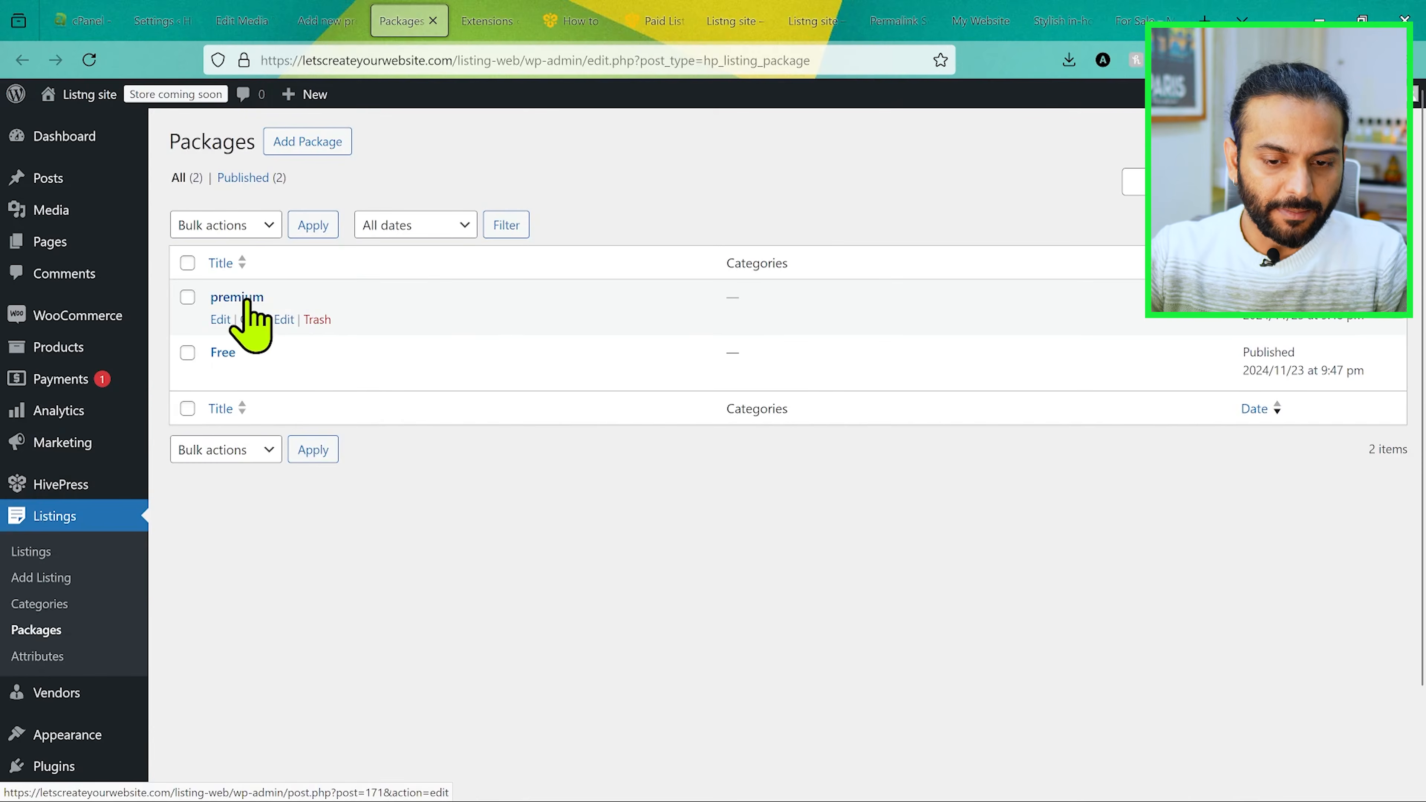
click(323, 21)
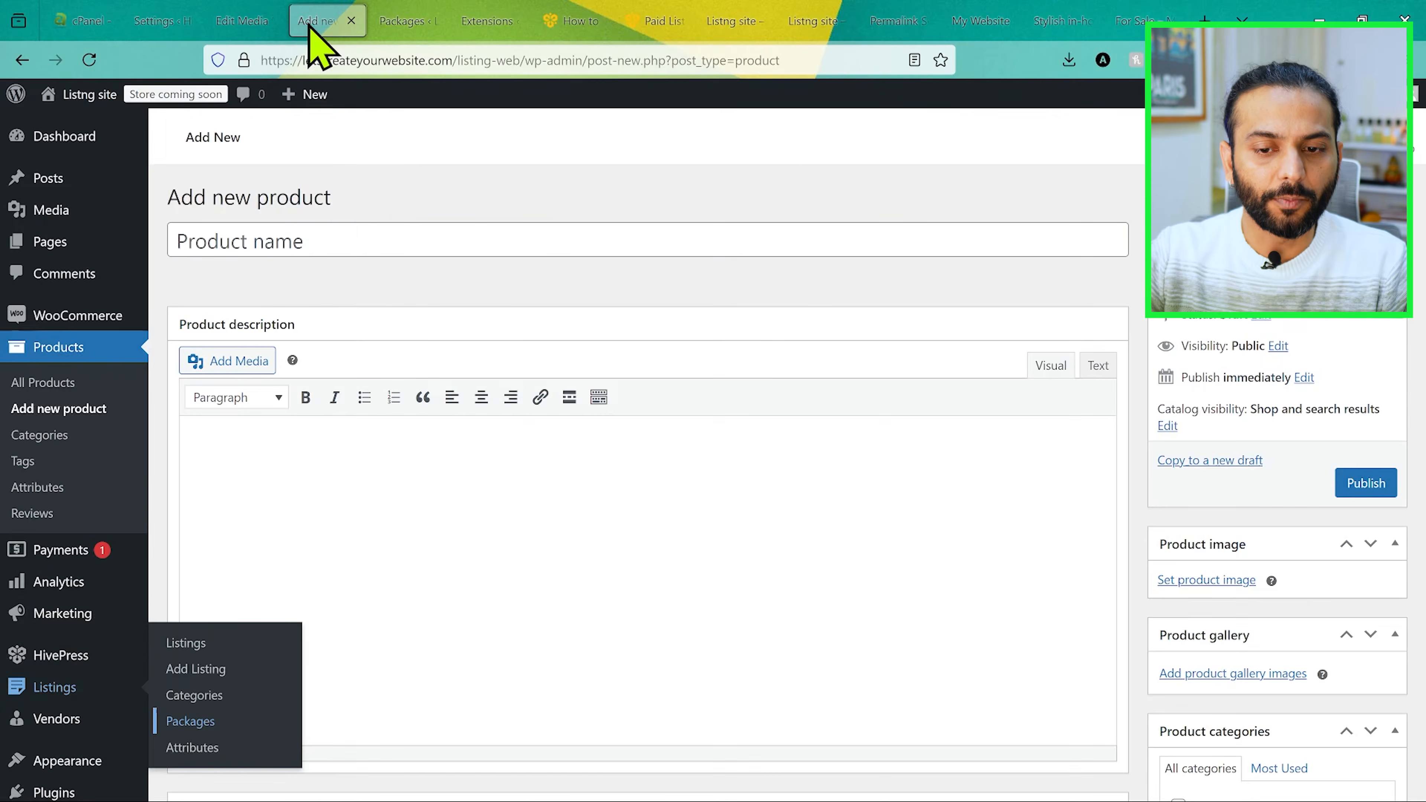
Step: Name the product "free", make it virtual with a regular price of 0, and publish it
click(341, 239)
text(fre)
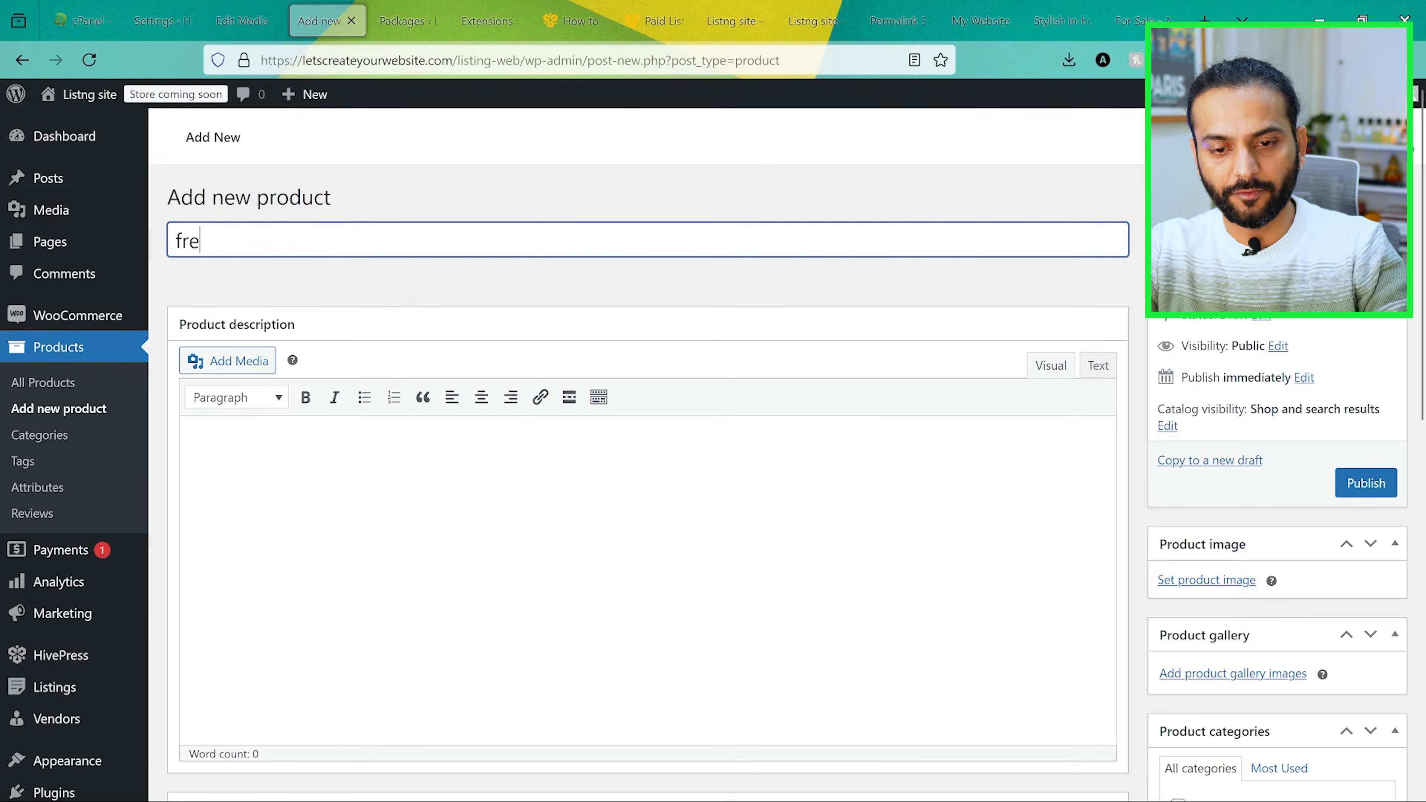
scroll(506, 550, down, 8)
click(522, 319)
scroll(557, 280, down, 2)
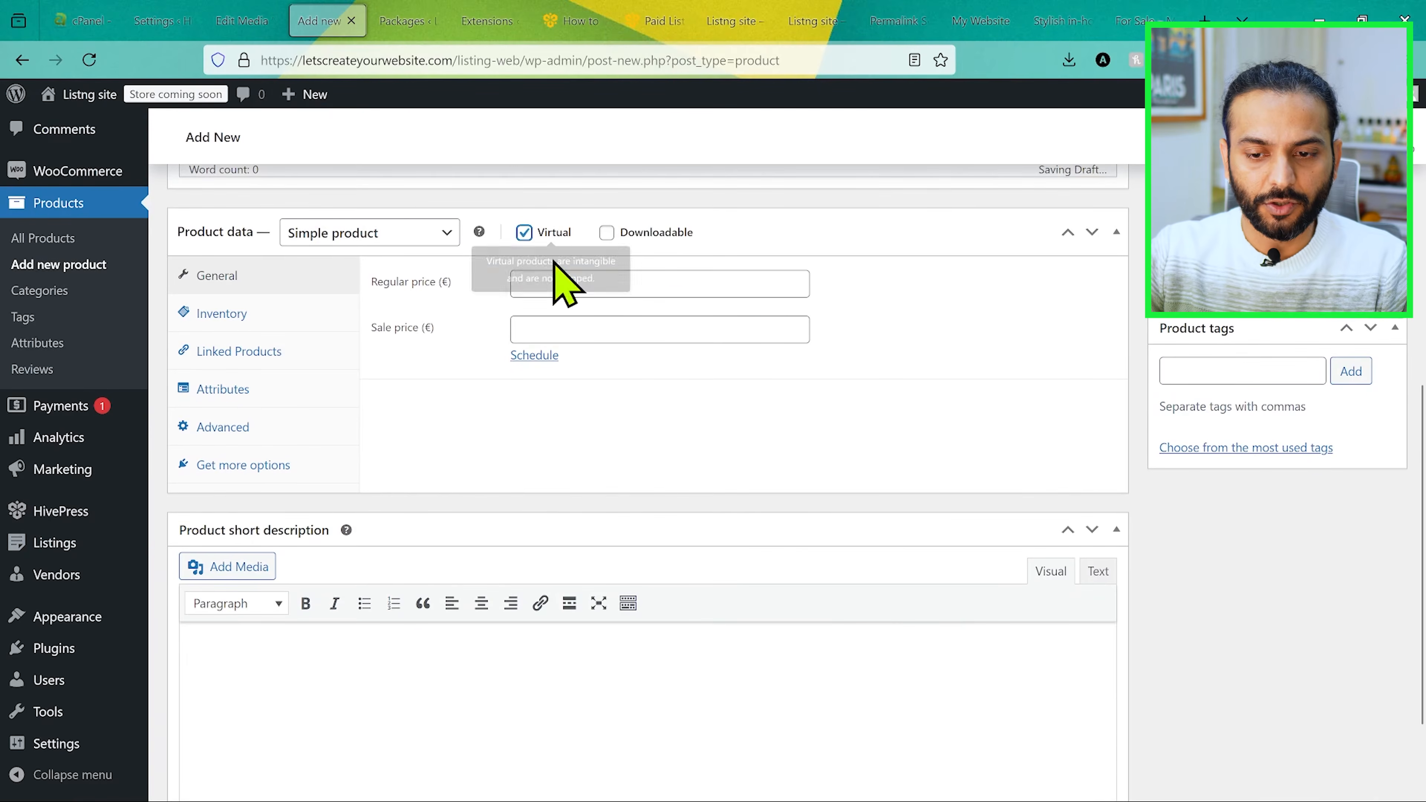
click(606, 284)
text(0)
scroll(1041, 551, up, 5)
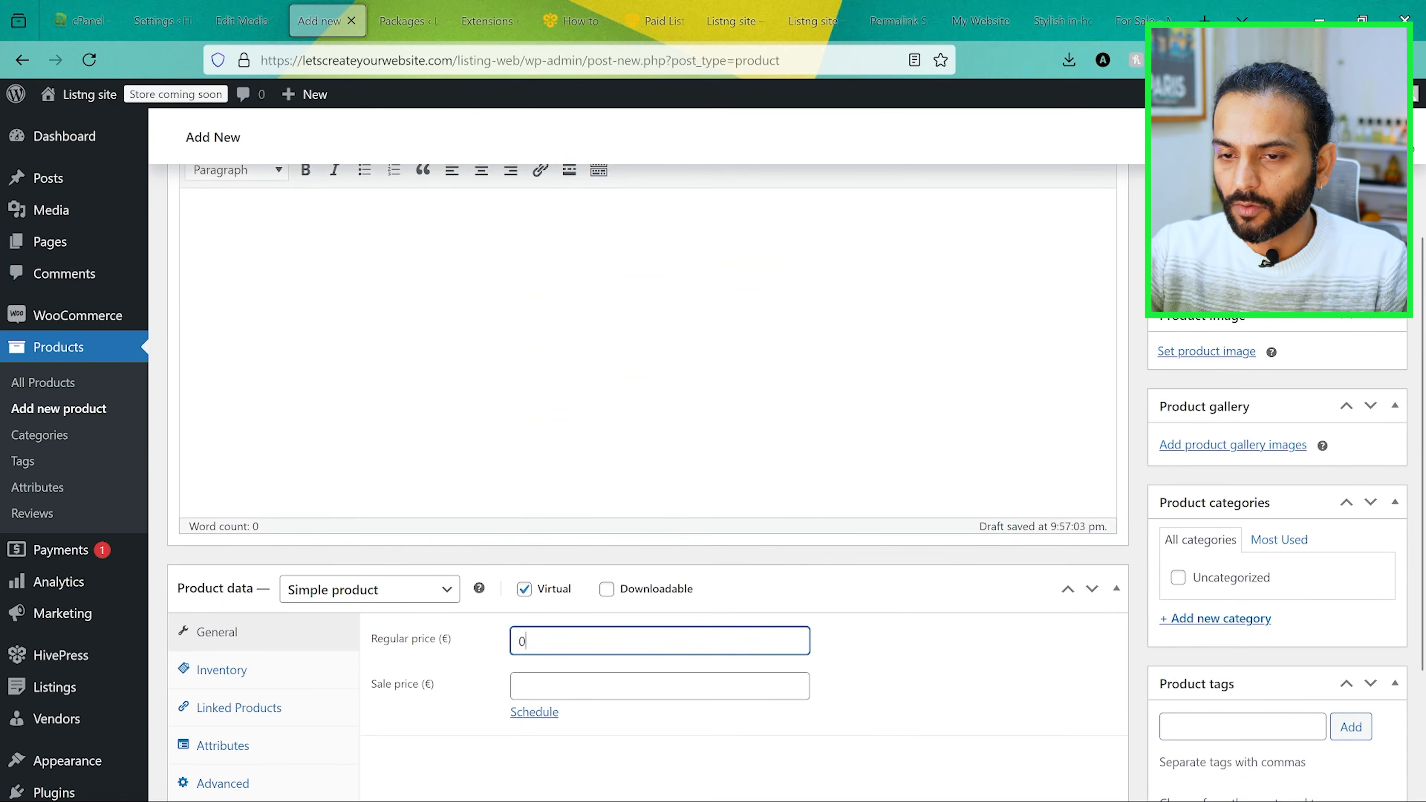
click(1366, 254)
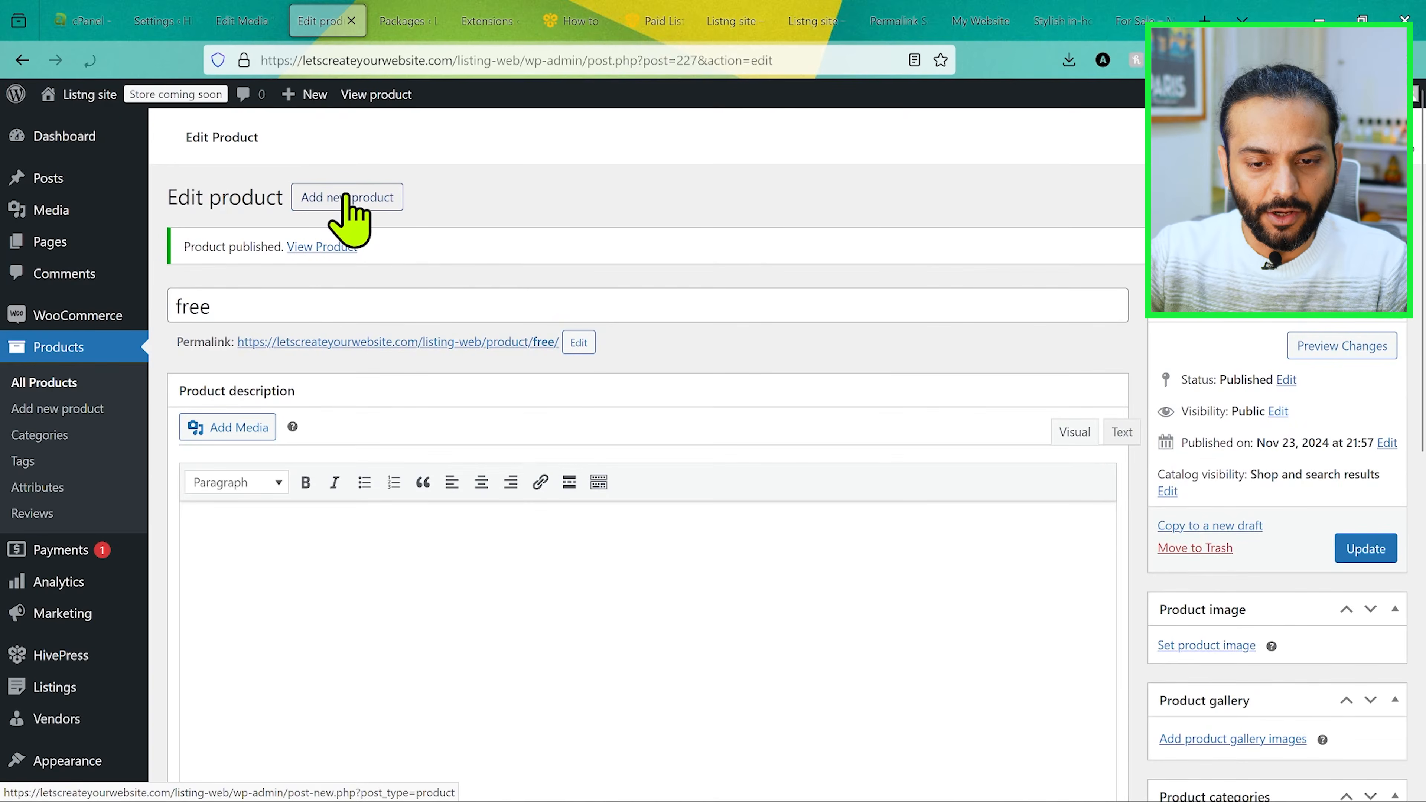
Step: Add another product named "premium" with a regular price of 50
click(345, 197)
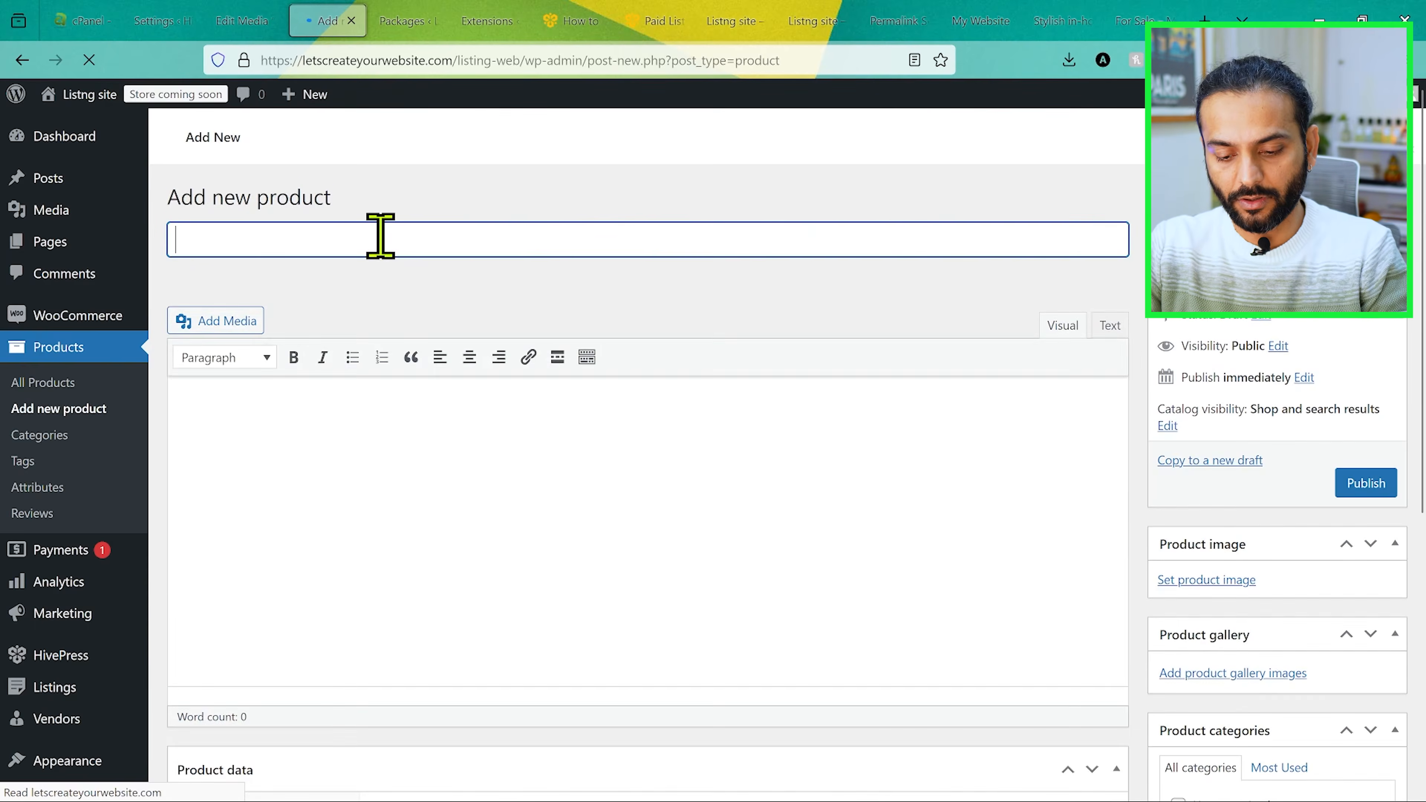
click(382, 232)
text(pr)
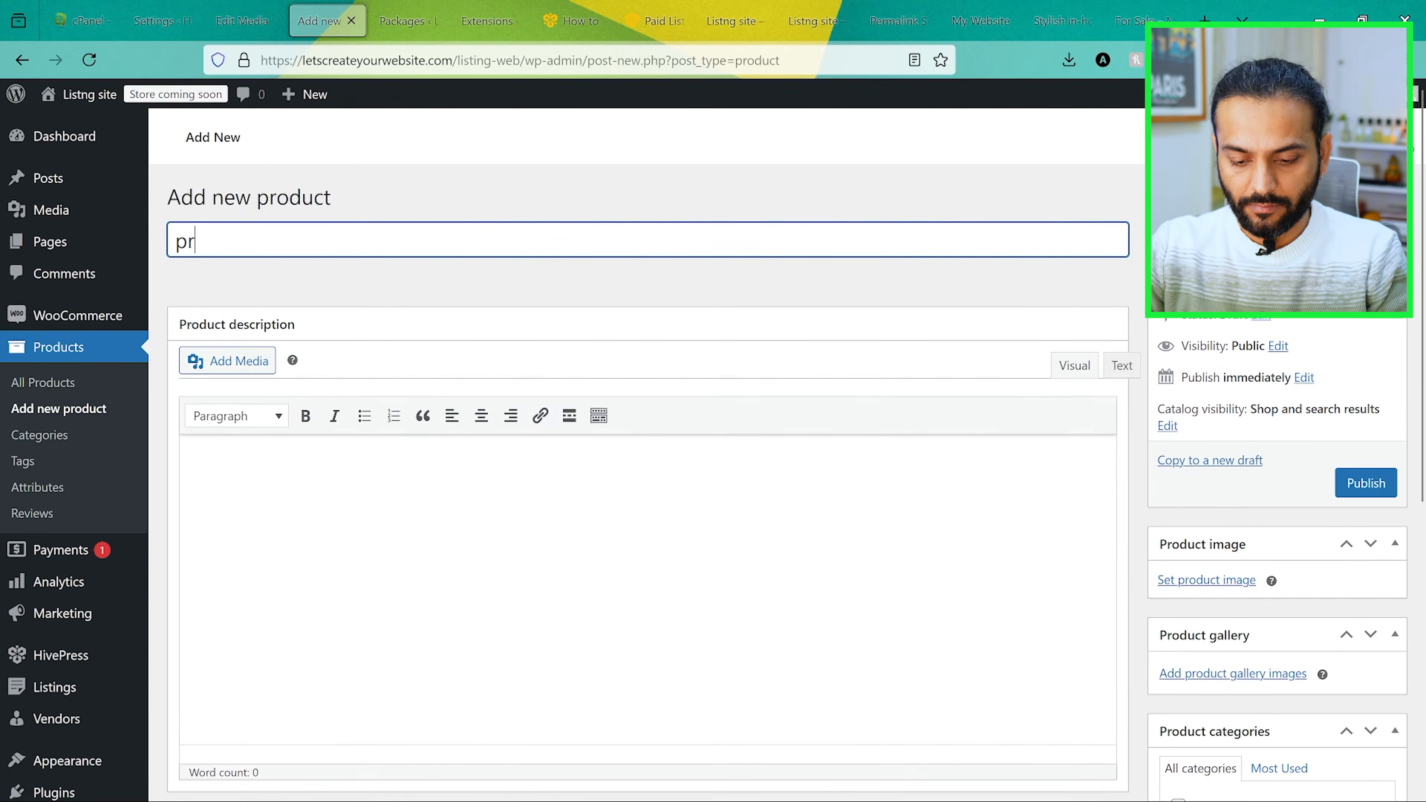
text(emi)
scroll(768, 470, down, 2)
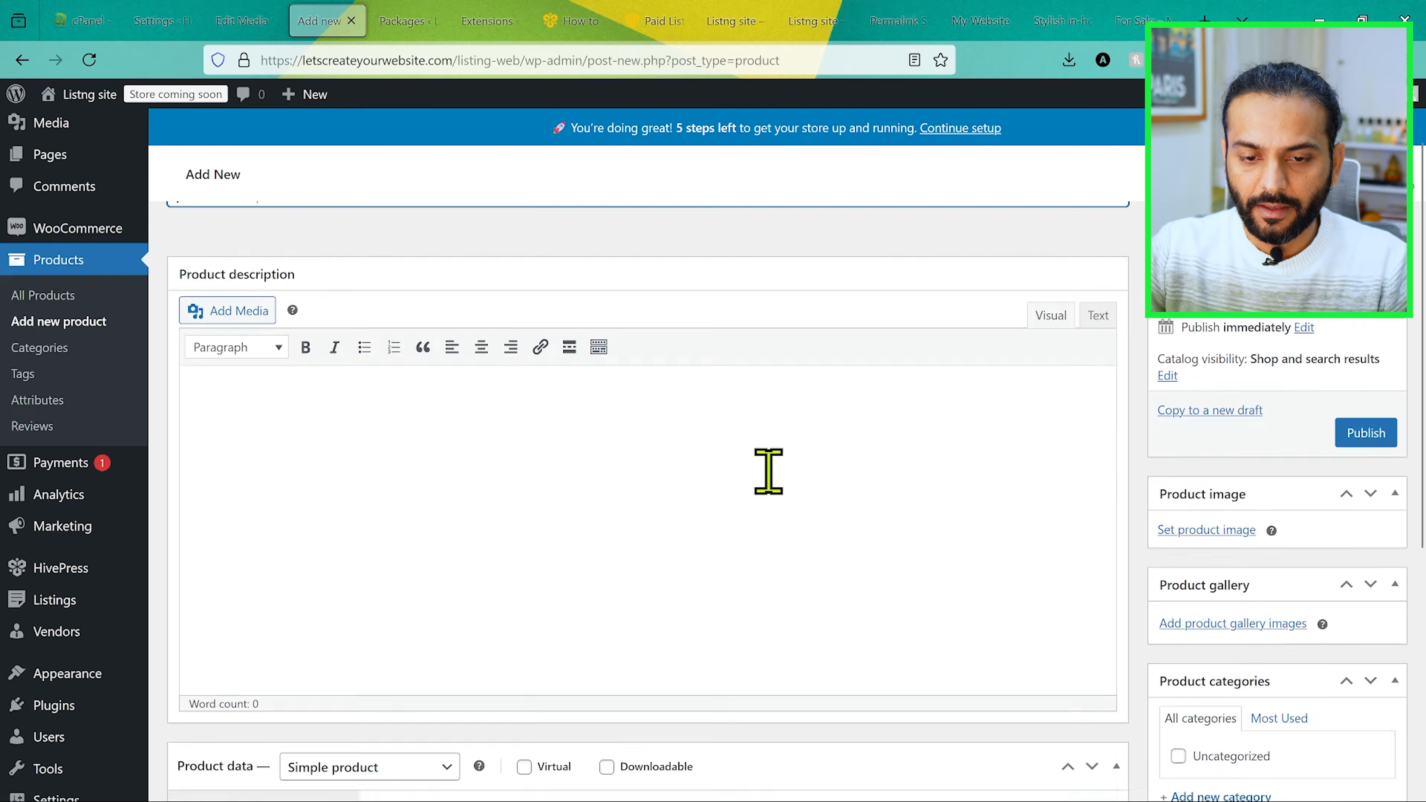
scroll(768, 471, down, 5)
click(646, 415)
text(50)
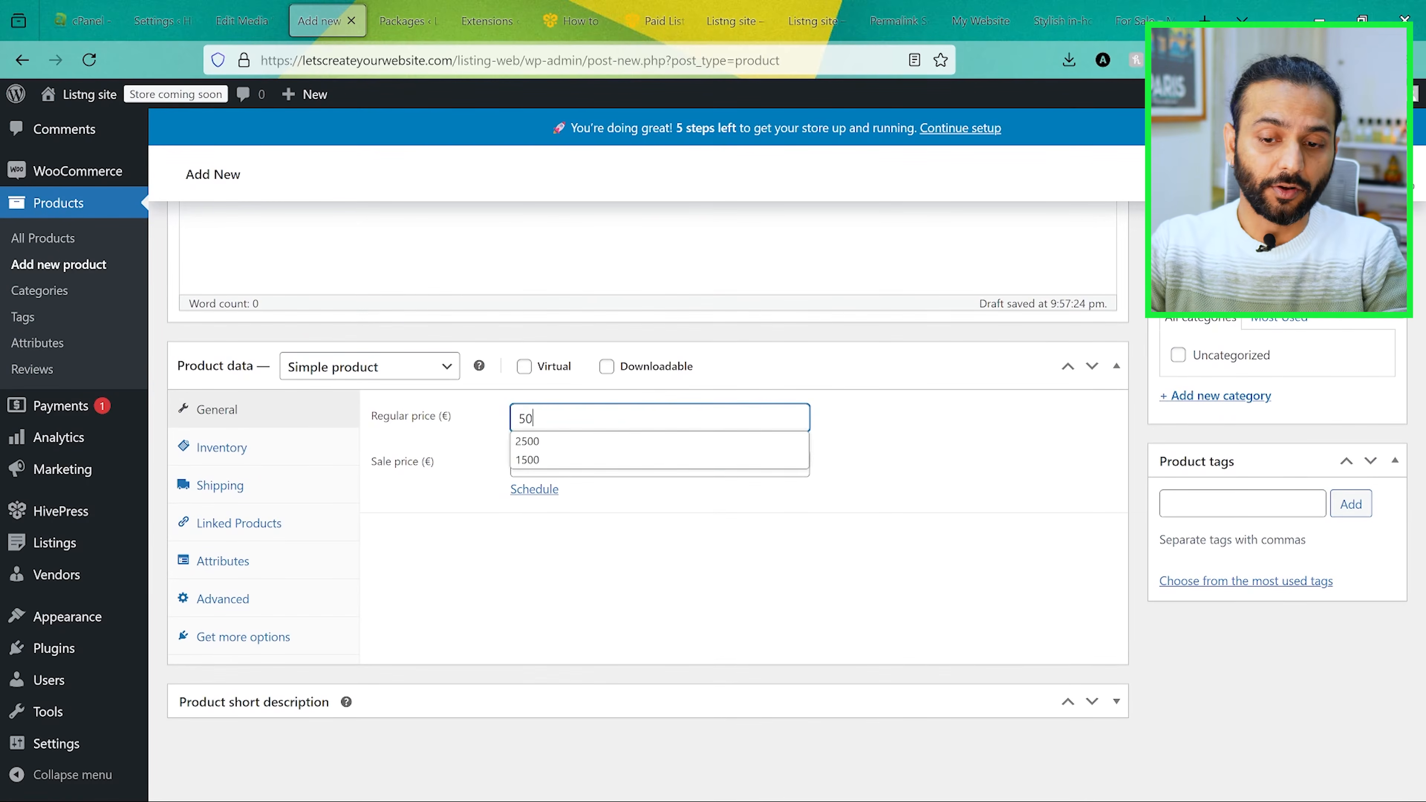
click(686, 574)
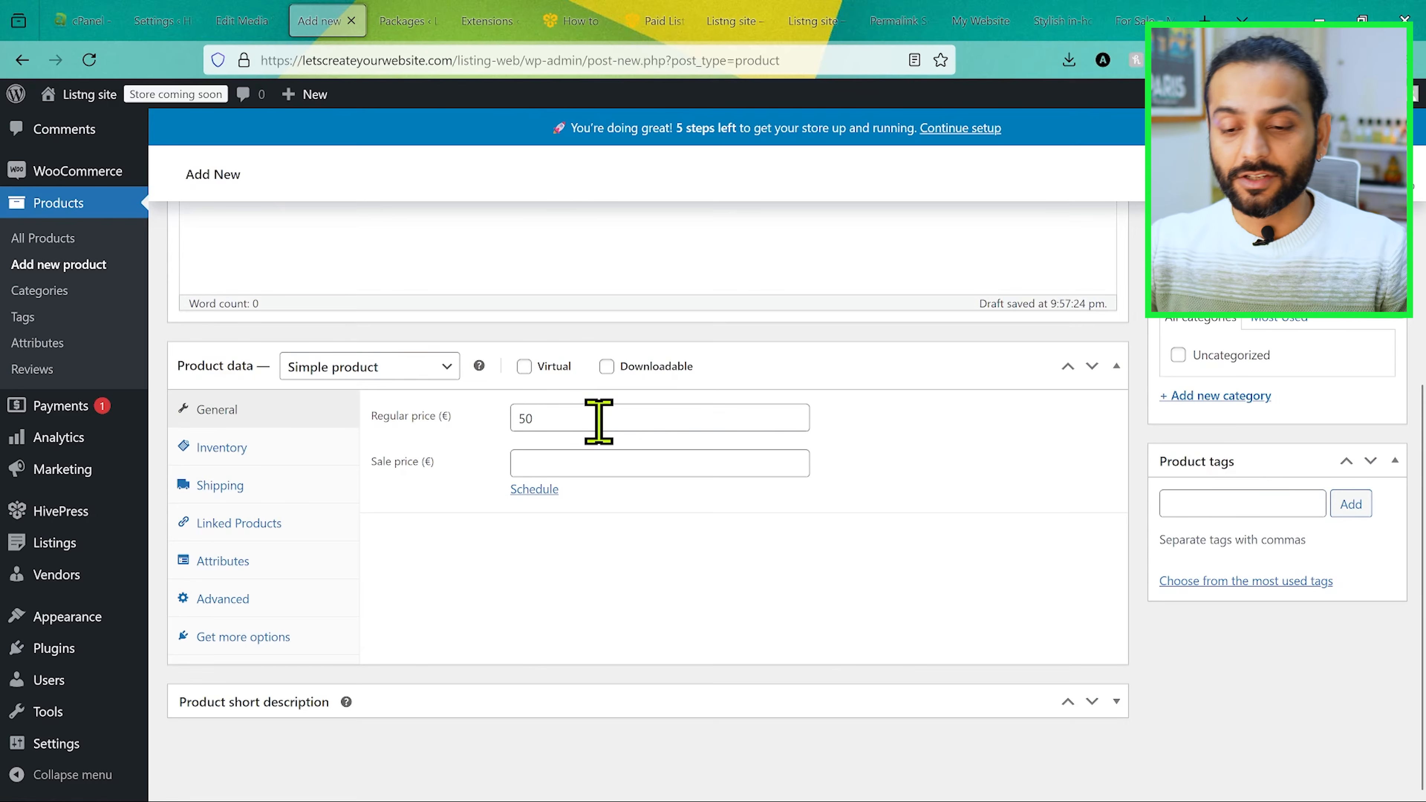
Step: Mark the premium product as virtual and publish it
click(524, 366)
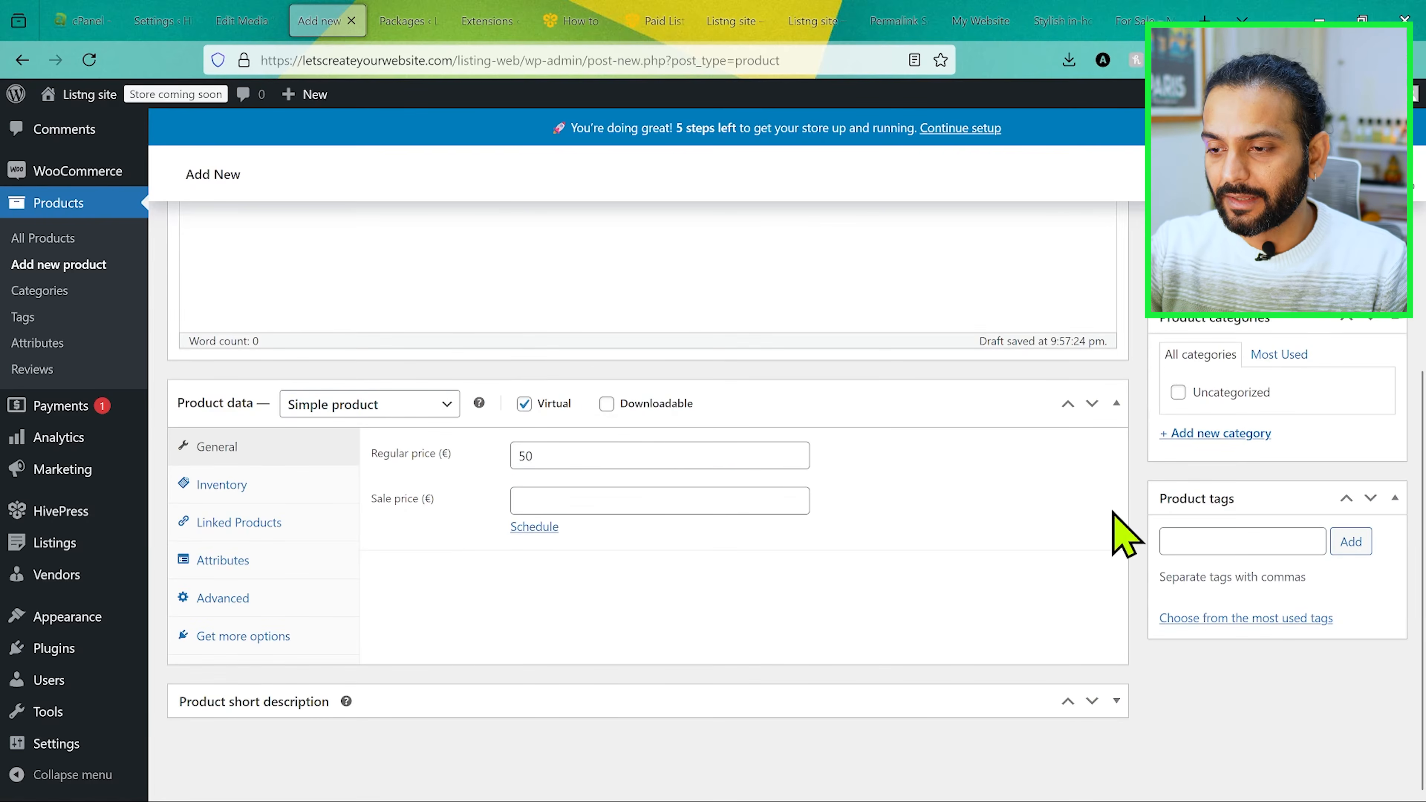
scroll(1123, 523, up, 6)
click(1365, 521)
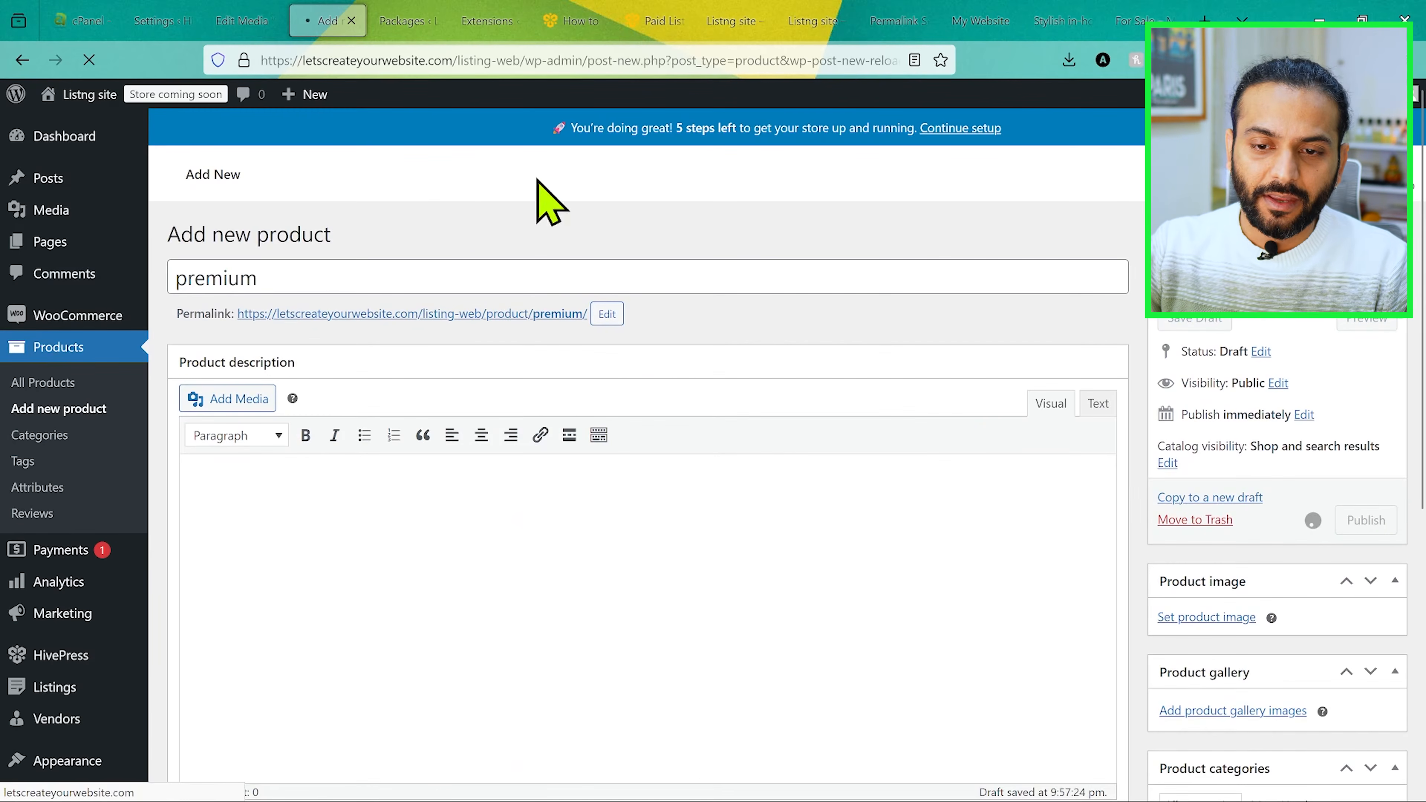
Step: Link the Free listing package to the WooCommerce product "free" and update the package
click(406, 21)
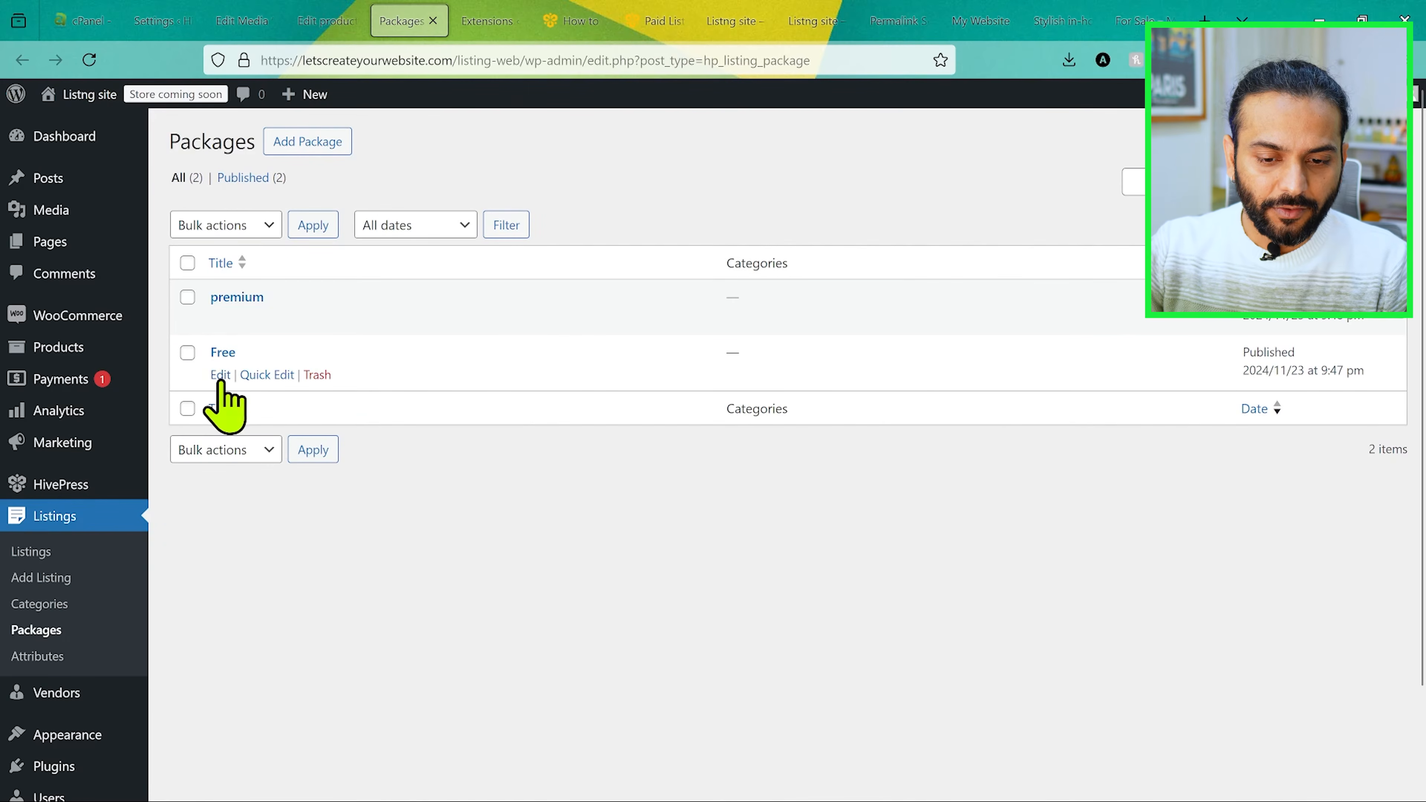
click(221, 375)
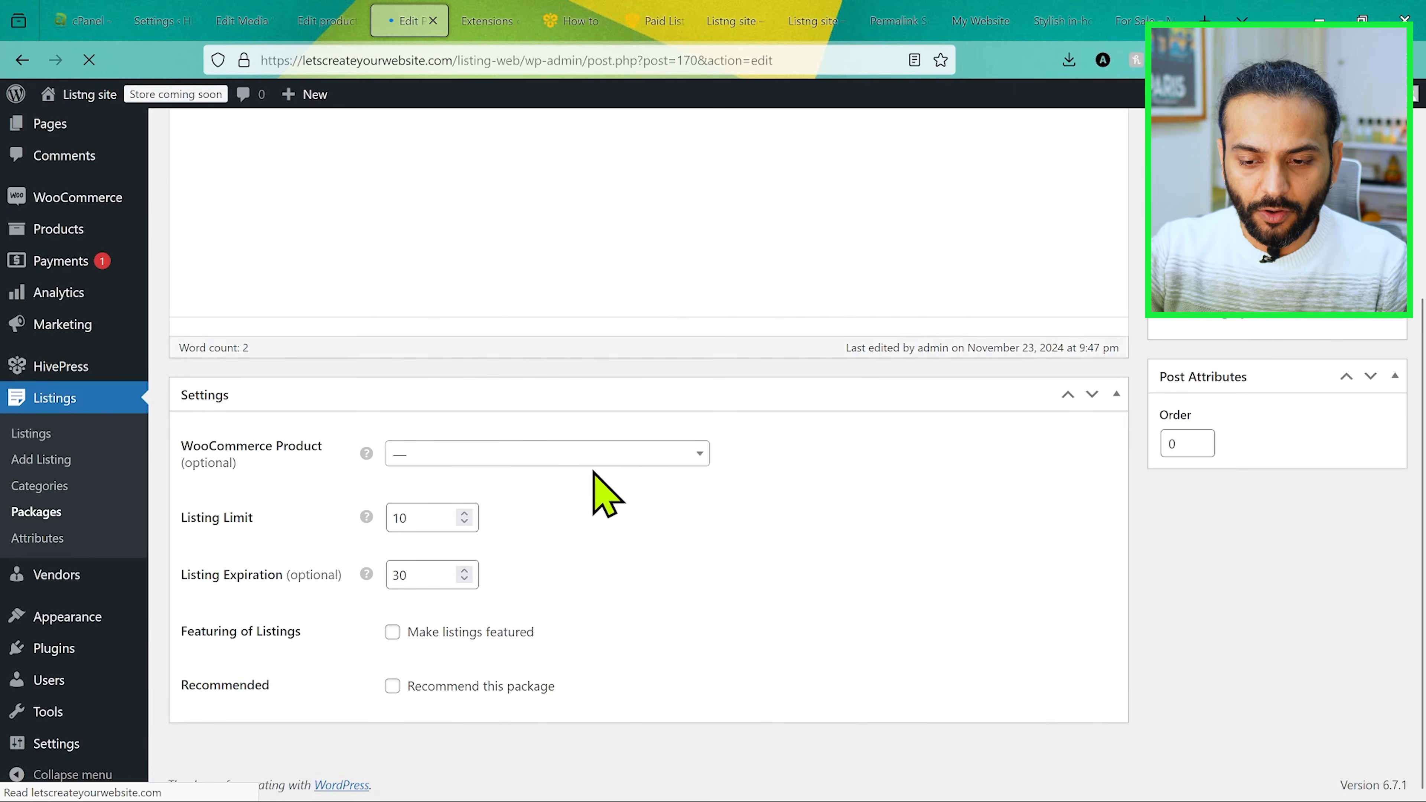
click(514, 489)
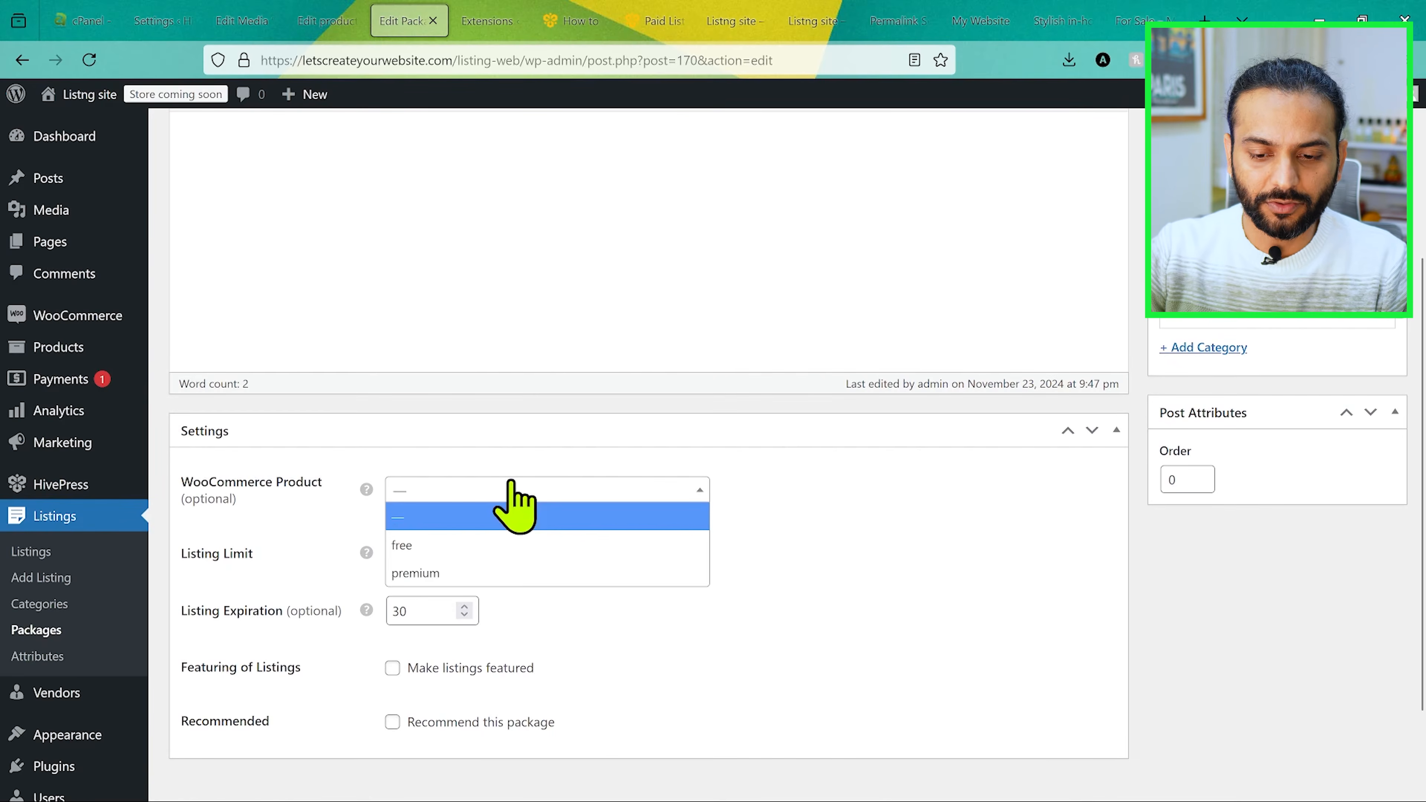
click(501, 544)
scroll(1285, 389, up, 5)
click(1364, 352)
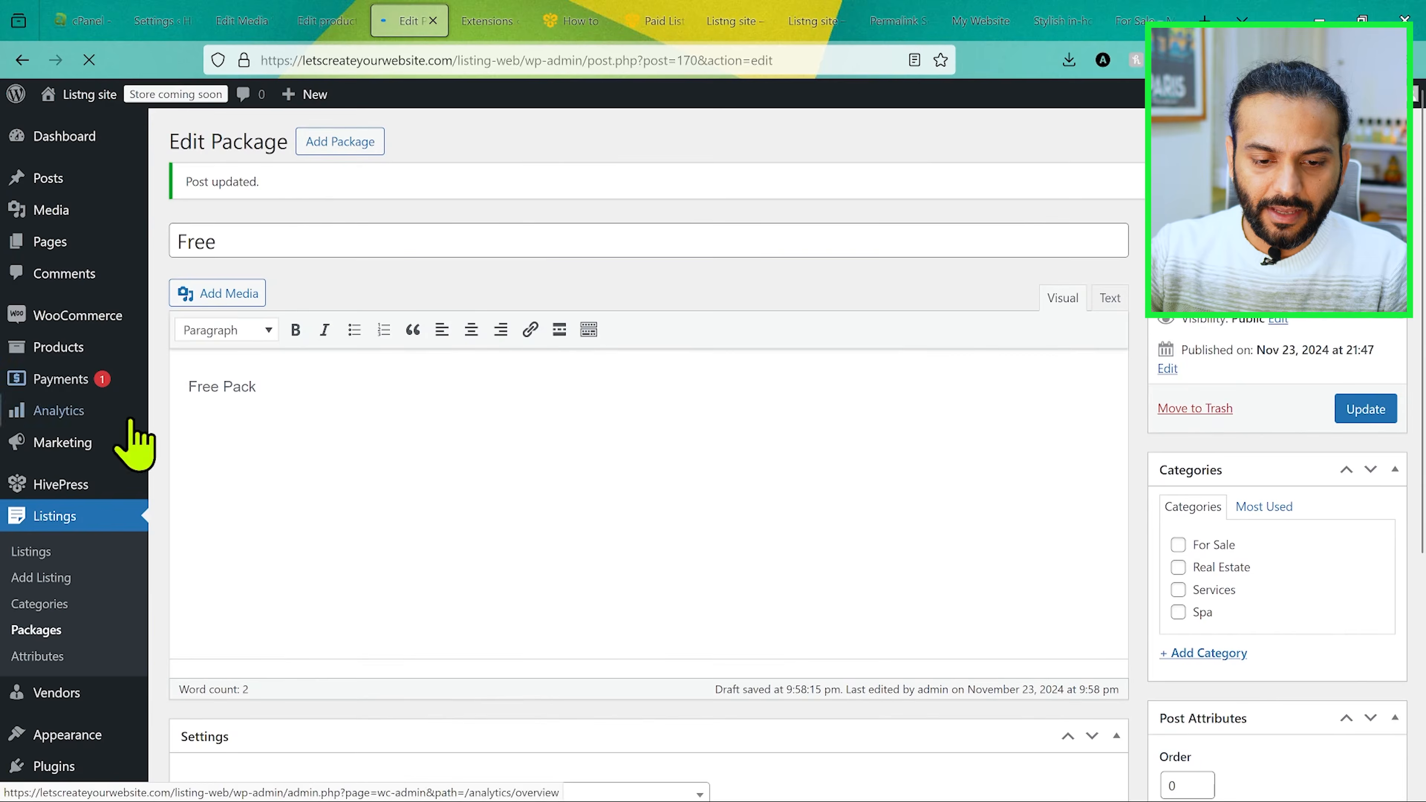
Step: Link the premium listing package to the WooCommerce product "premium" and update the package
scroll(142, 432, down, 3)
click(69, 511)
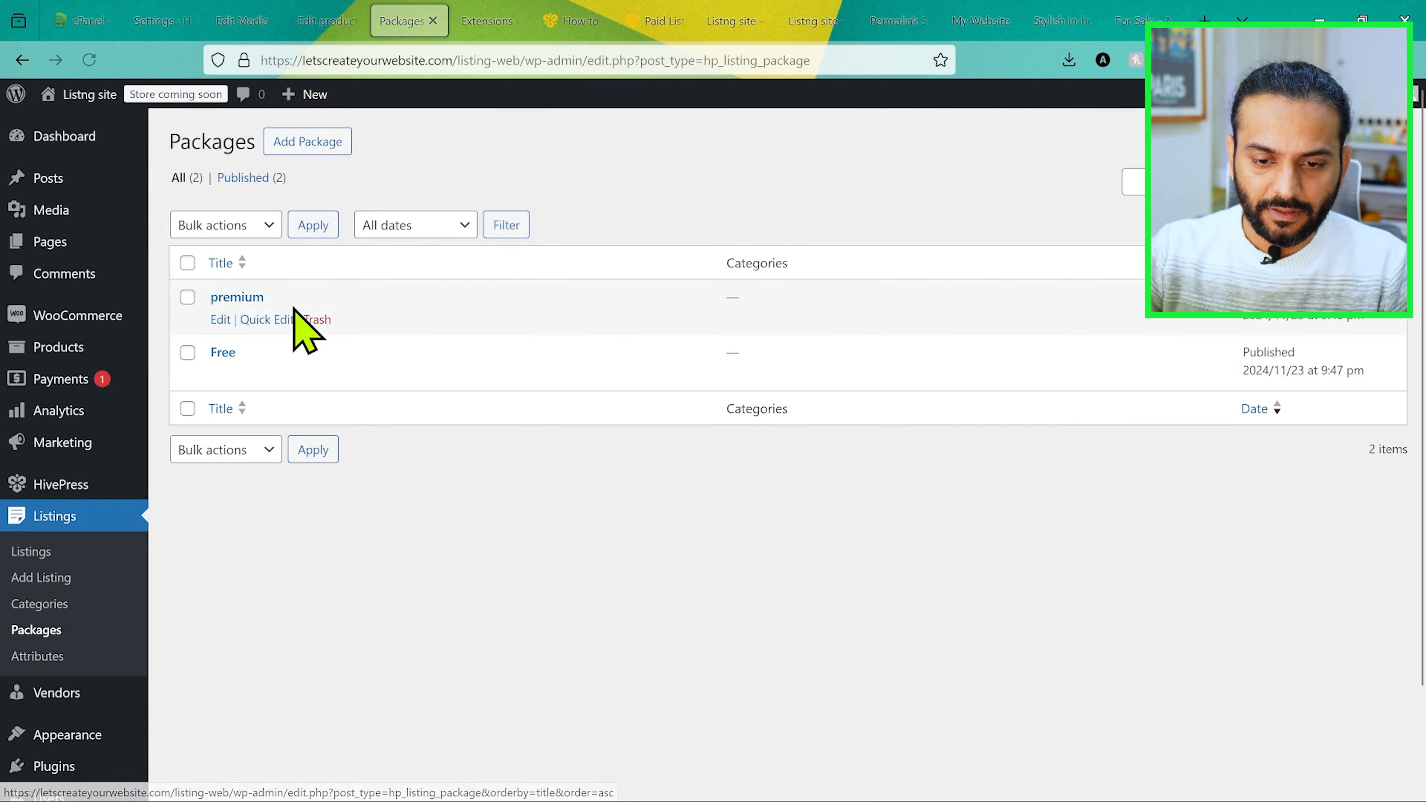
click(221, 319)
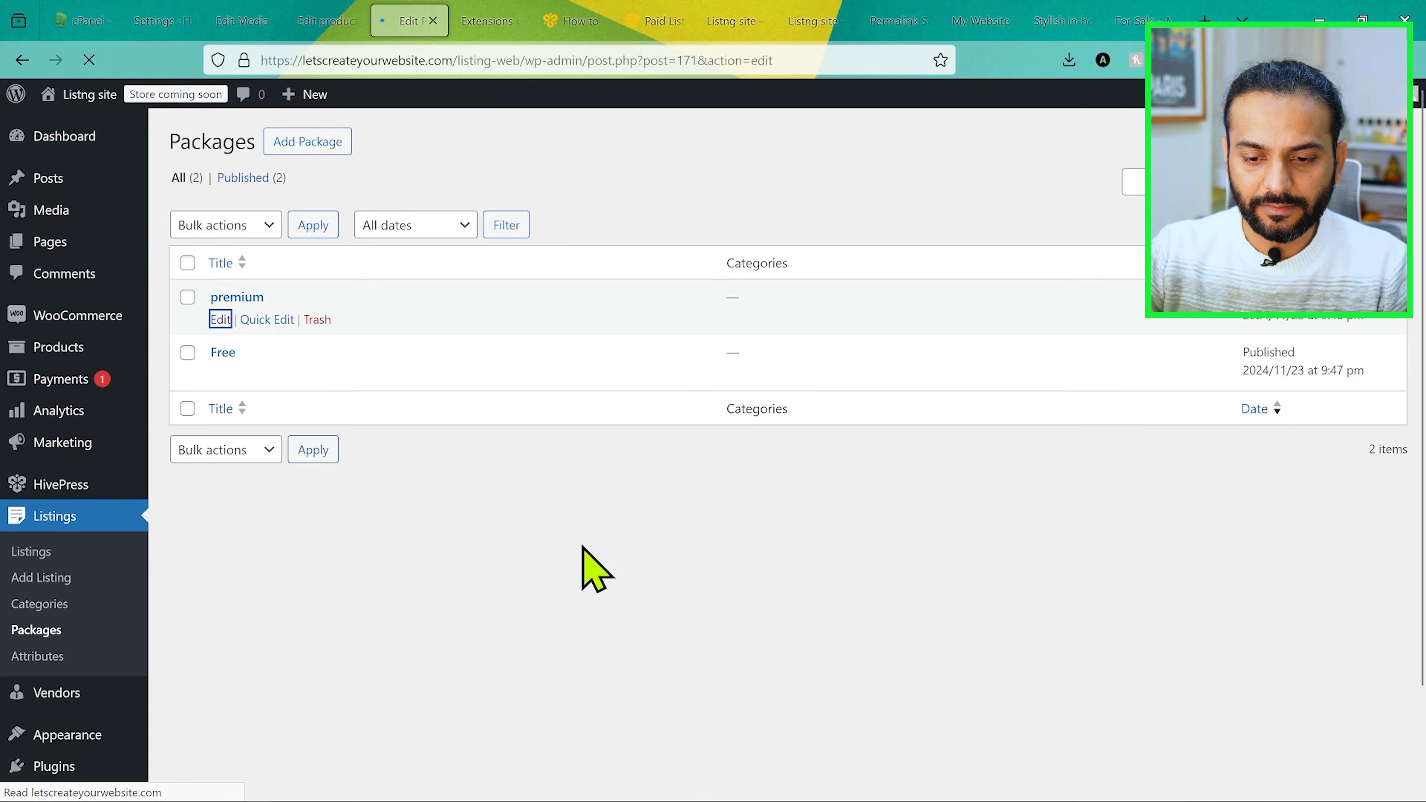
scroll(579, 472, down, 4)
click(558, 482)
click(514, 574)
scroll(943, 494, up, 5)
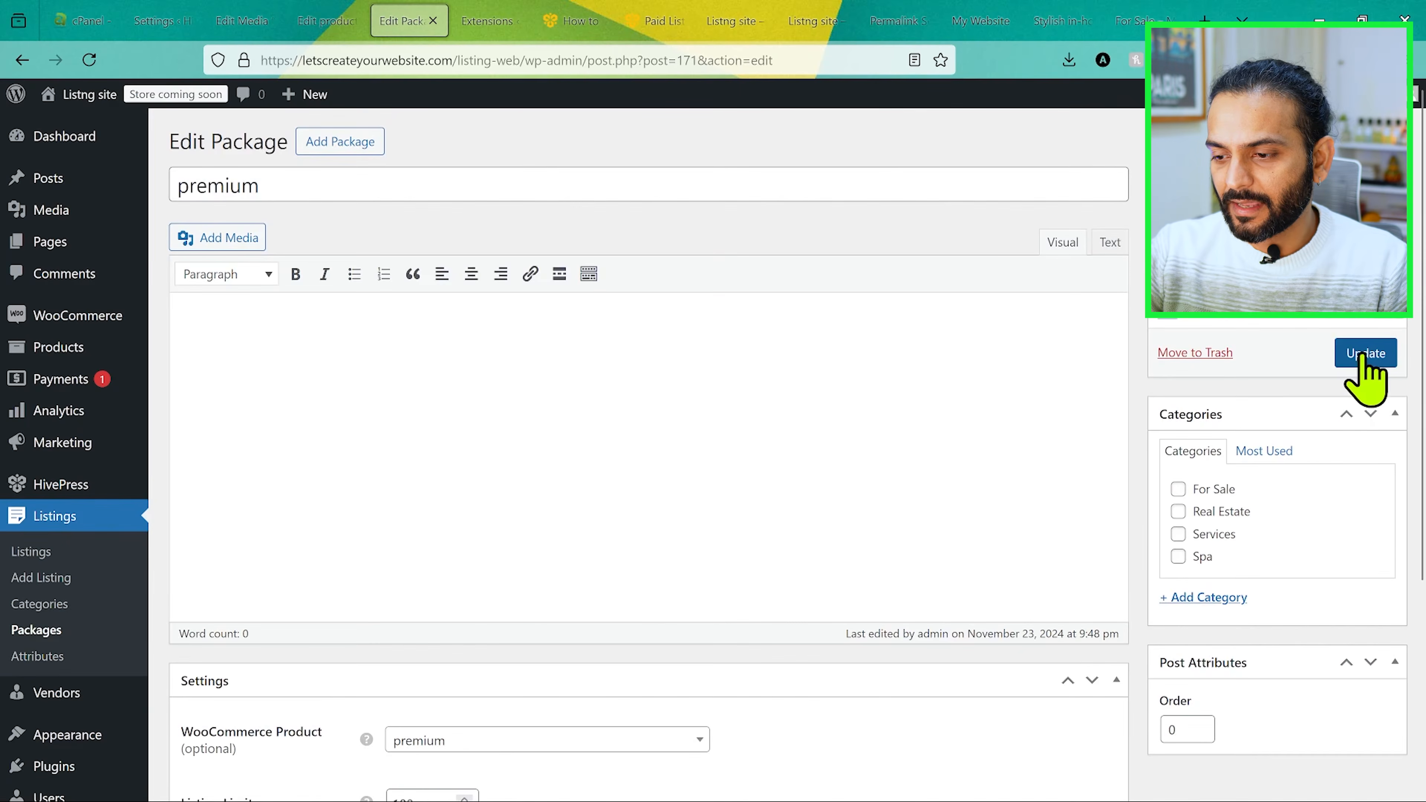
click(1365, 353)
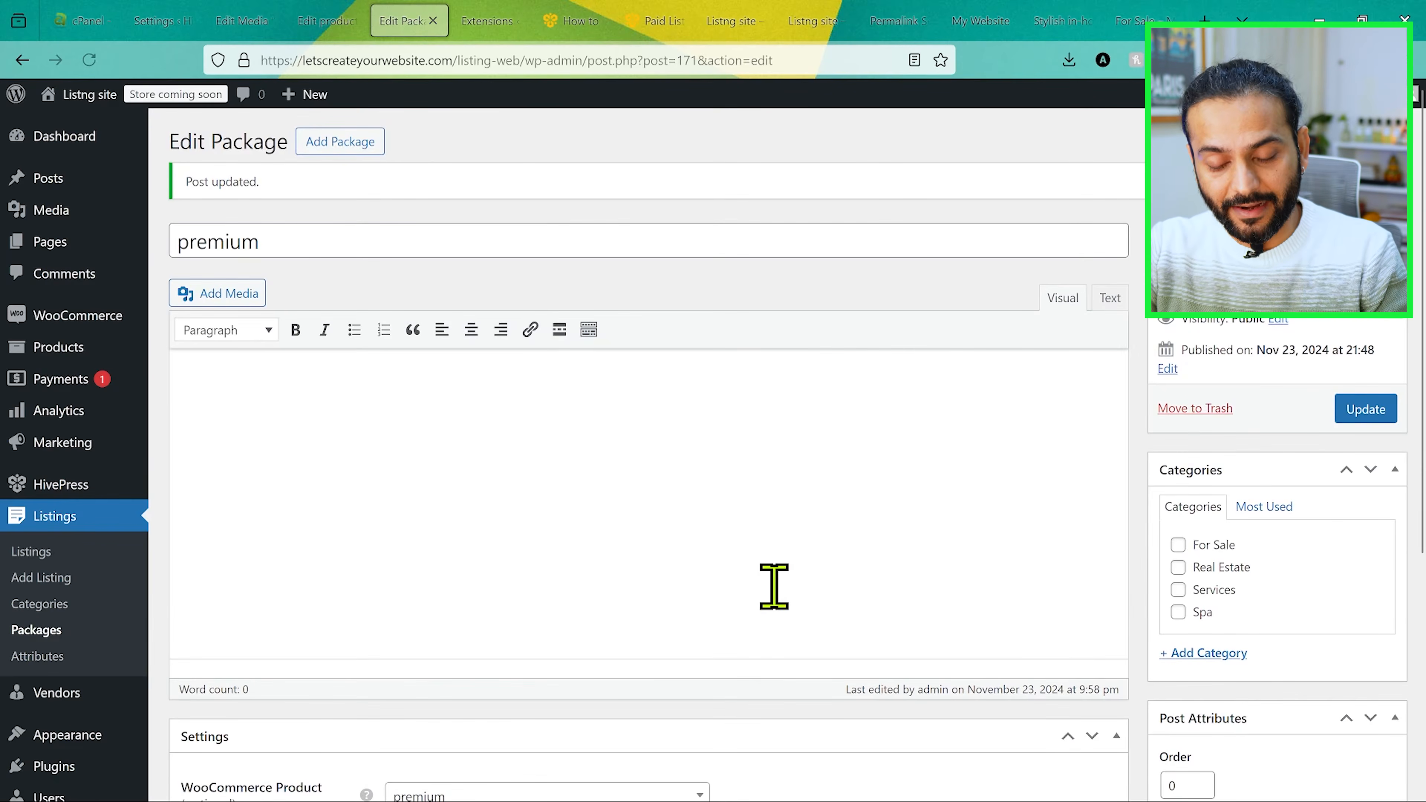
Step: Switch to Microsoft Edge and start adding a listing as a visitor from the site's home page
key(alt+Tab)
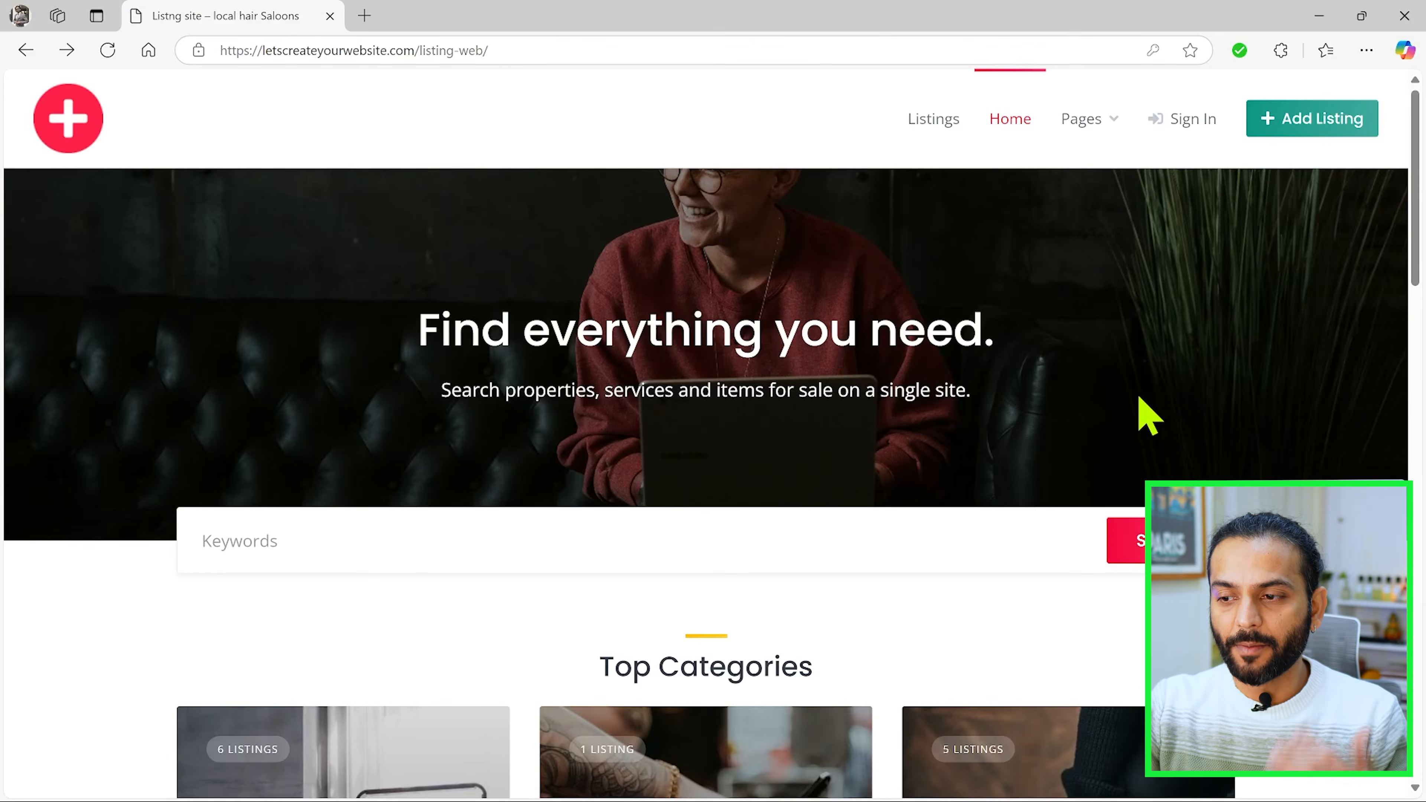
scroll(1140, 414, down, 2)
scroll(1140, 414, up, 2)
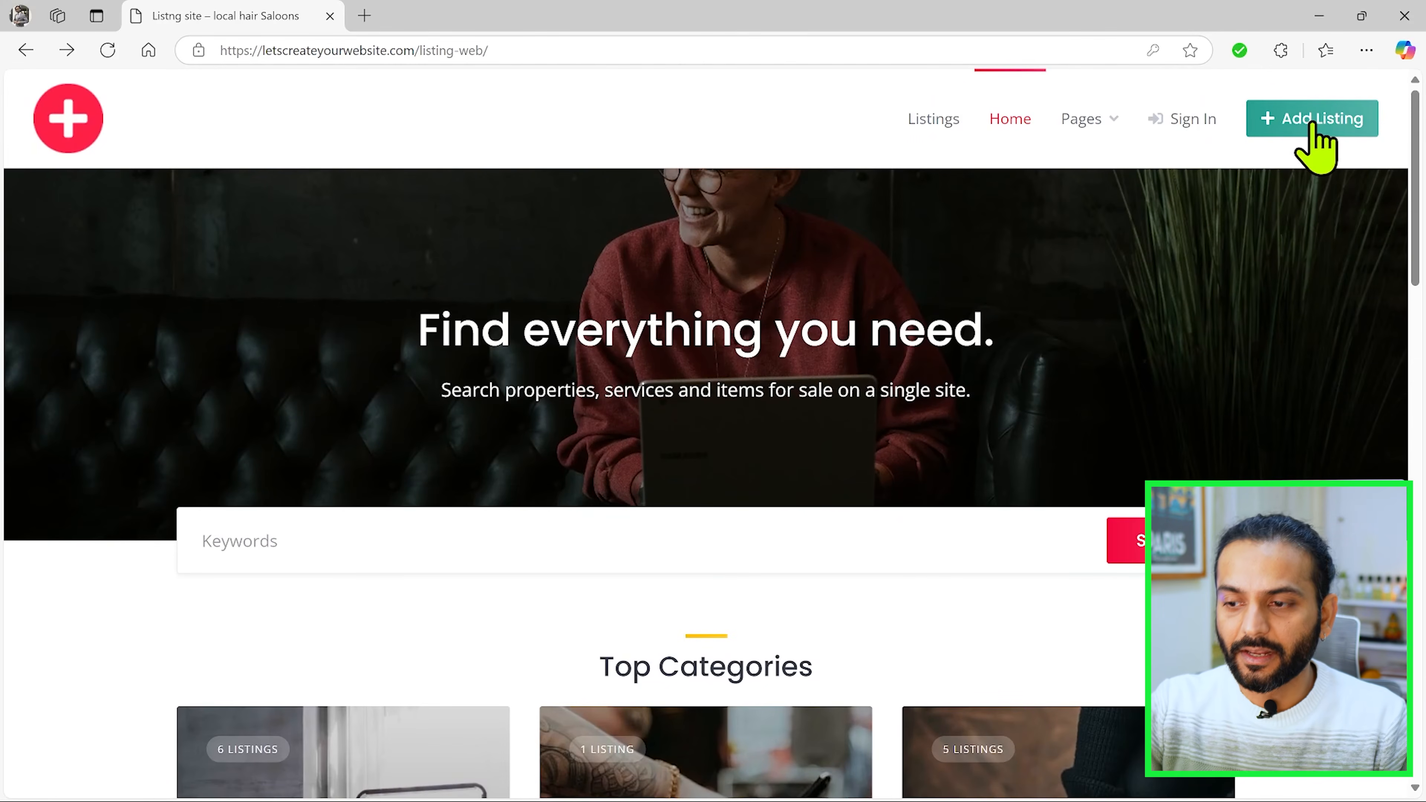
Step: Clear the prefilled username and password from the sign-in form
drag(646, 353, 405, 362)
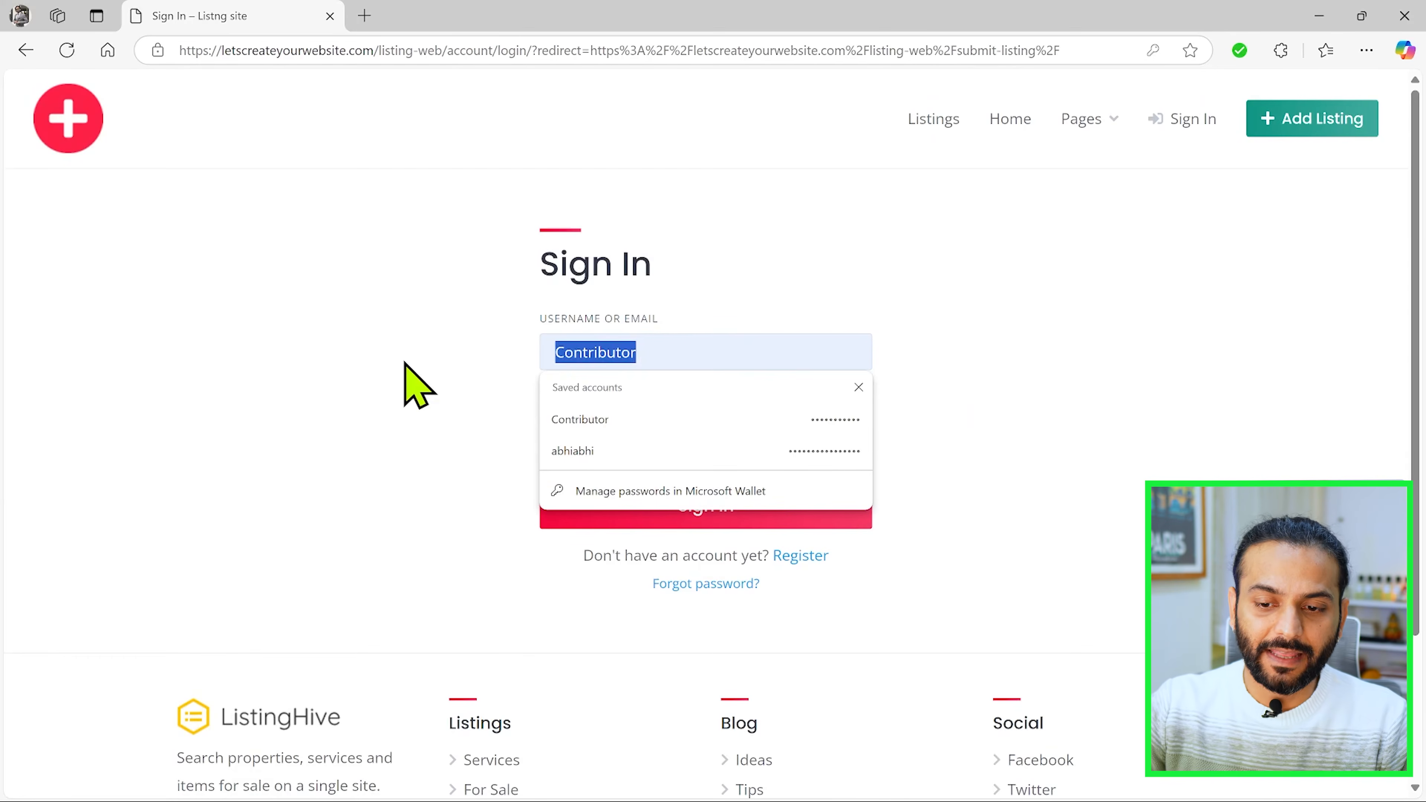
key(BackSpace)
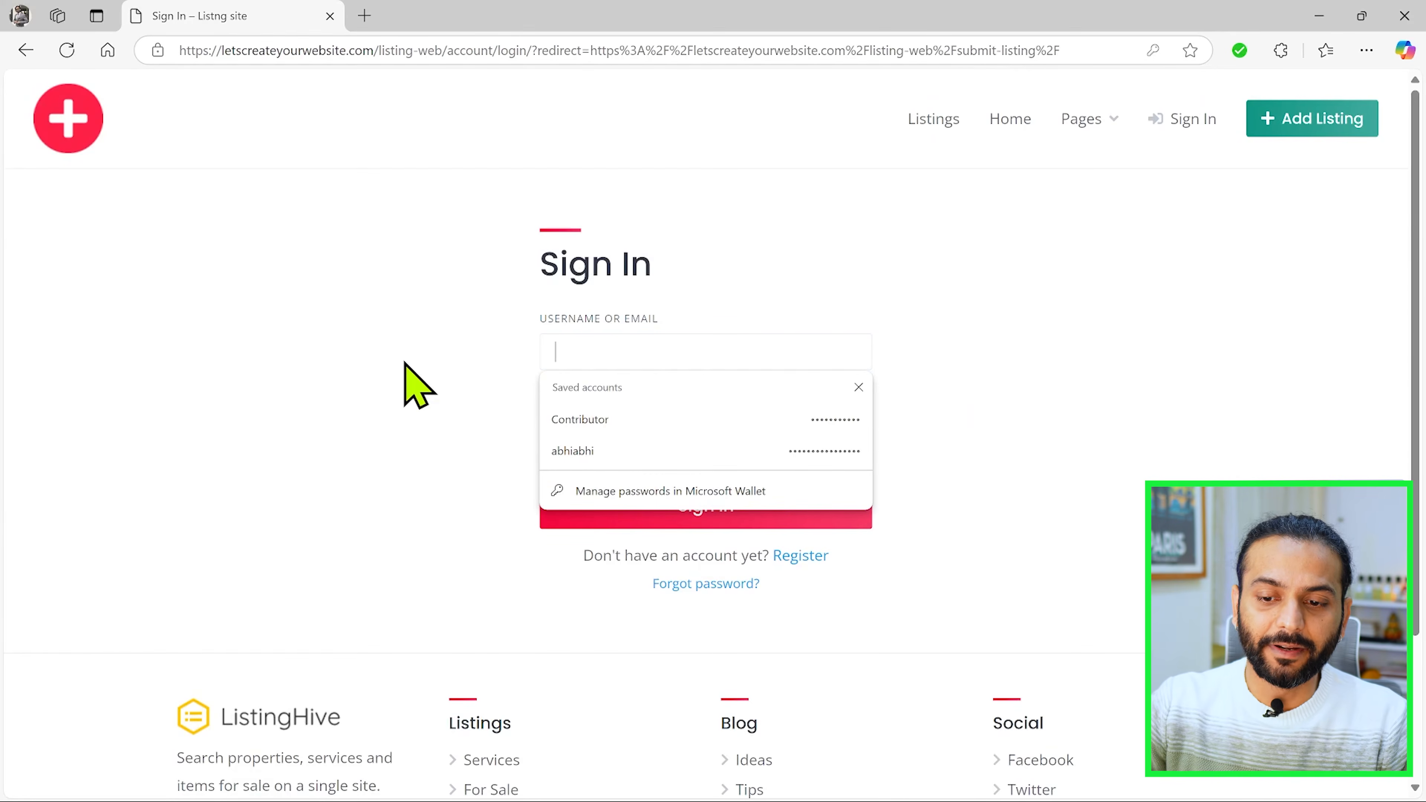
click(503, 447)
click(654, 441)
drag(656, 442, 461, 475)
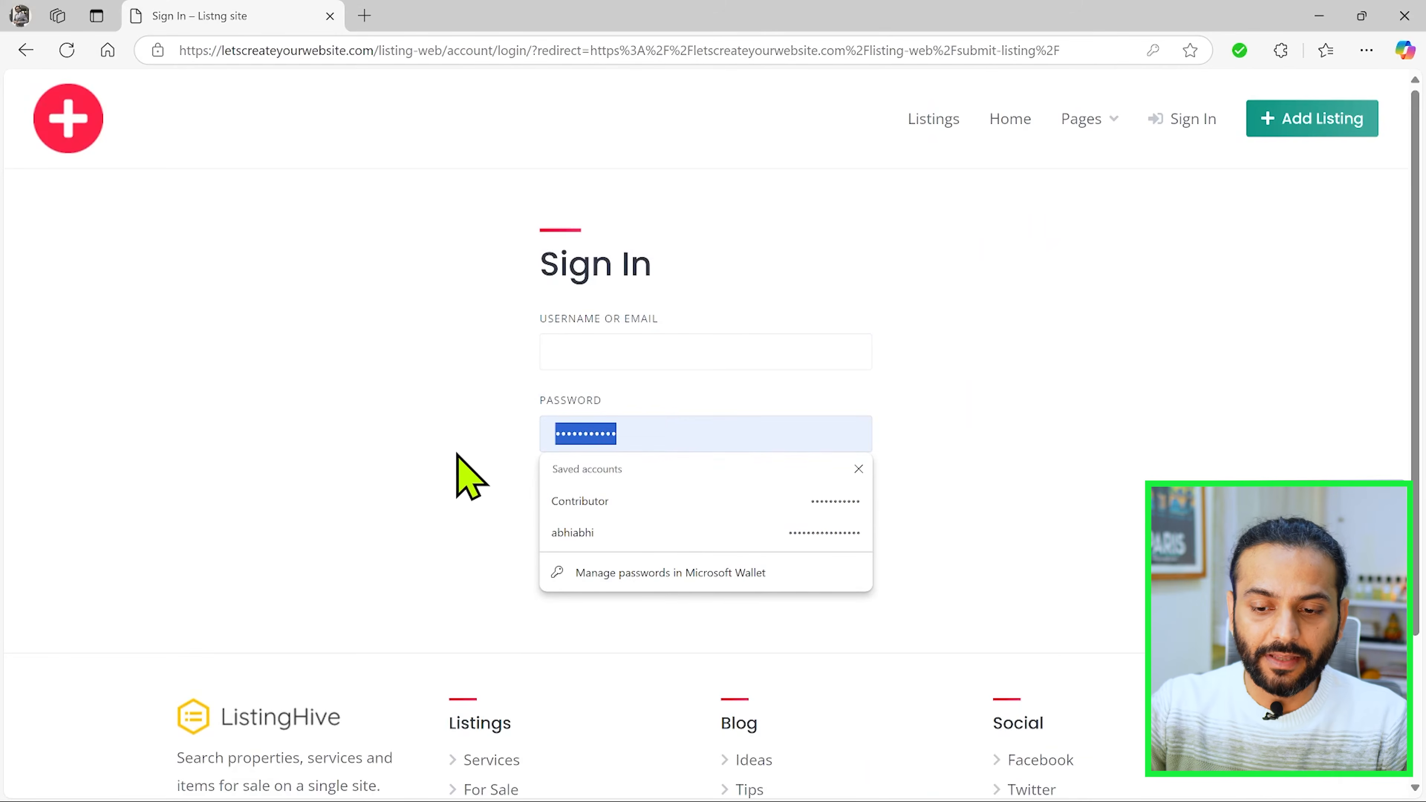
key(BackSpace)
click(317, 465)
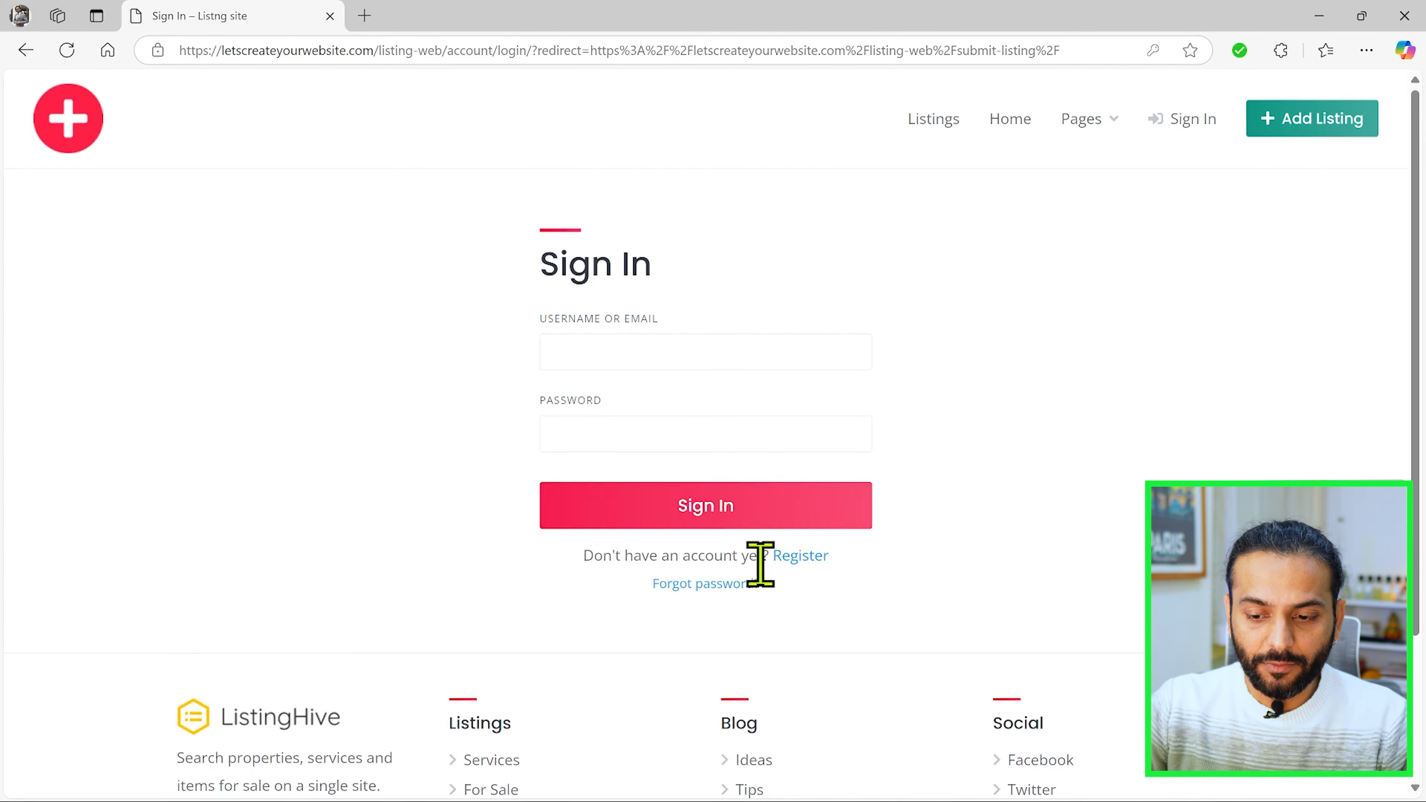
Step: Register a new visitor account with an e-mail address and password, and dismiss the browser's offer to save the password
click(802, 559)
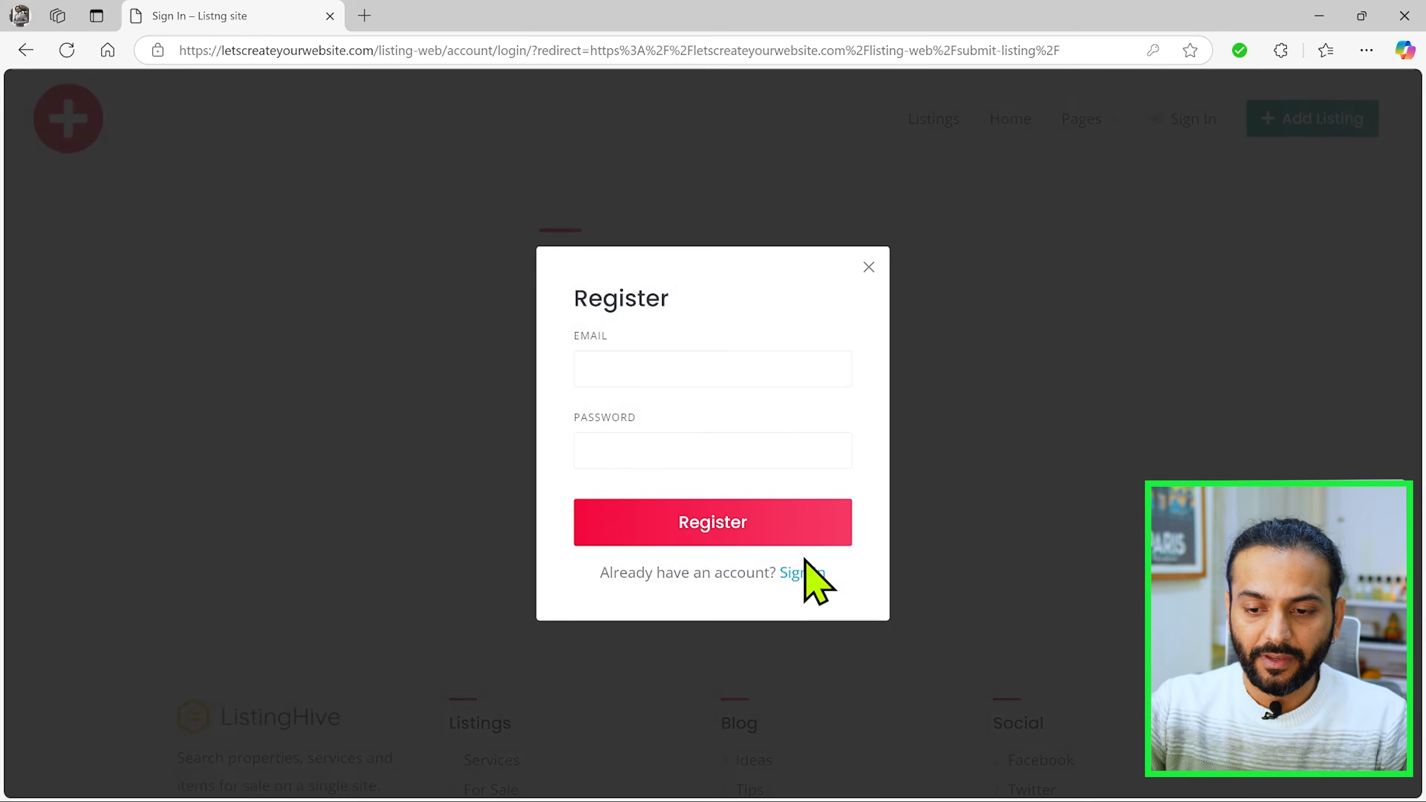
text(value)
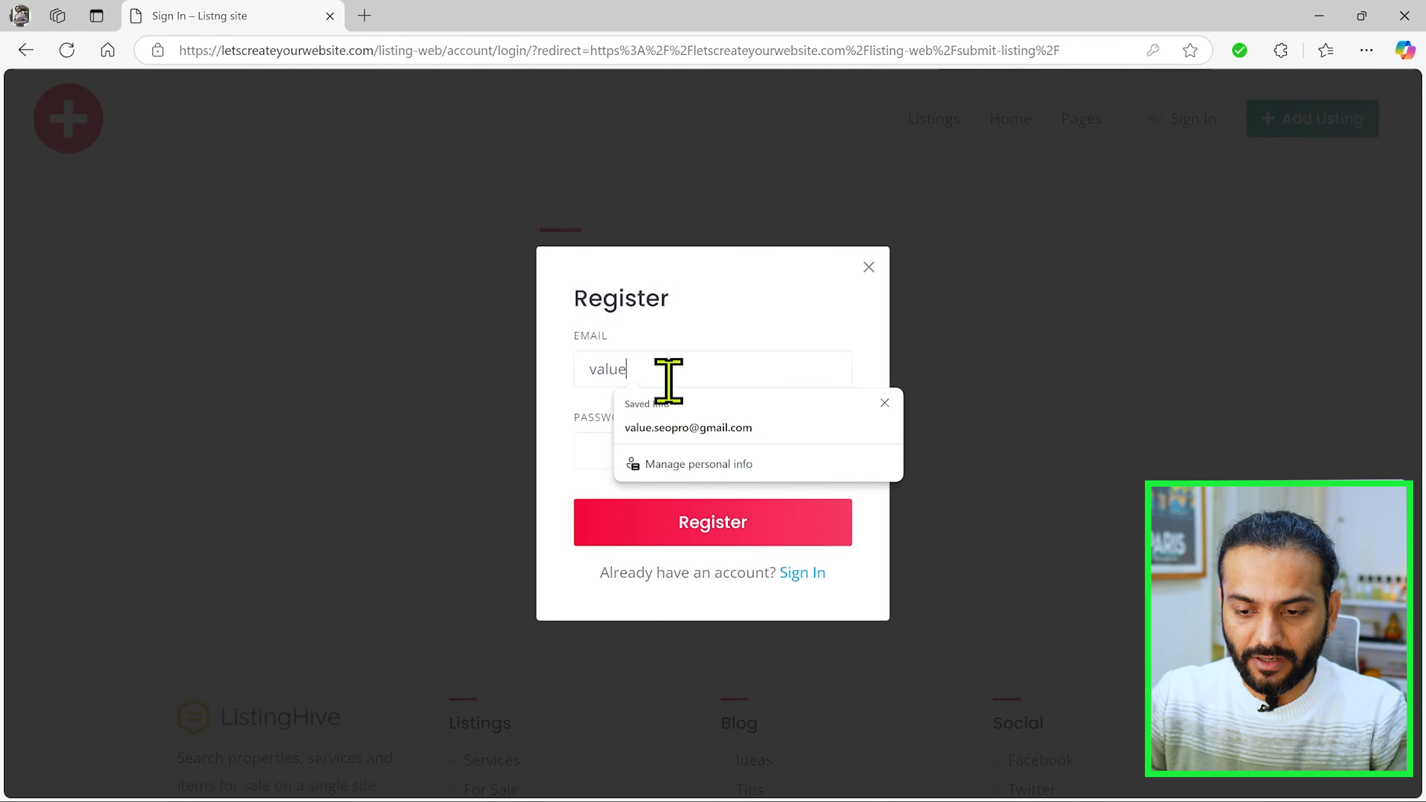
key(Down)
key(Return)
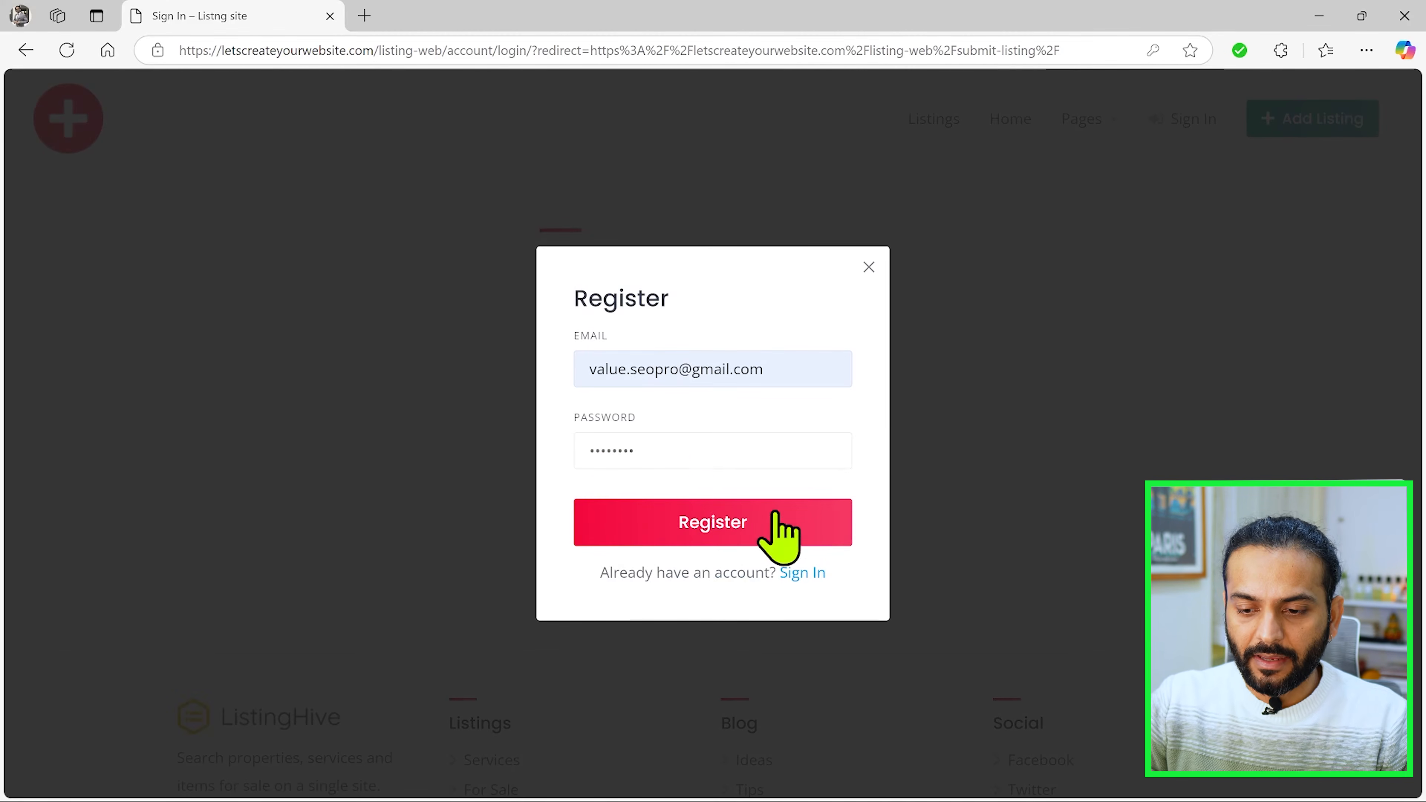
click(709, 539)
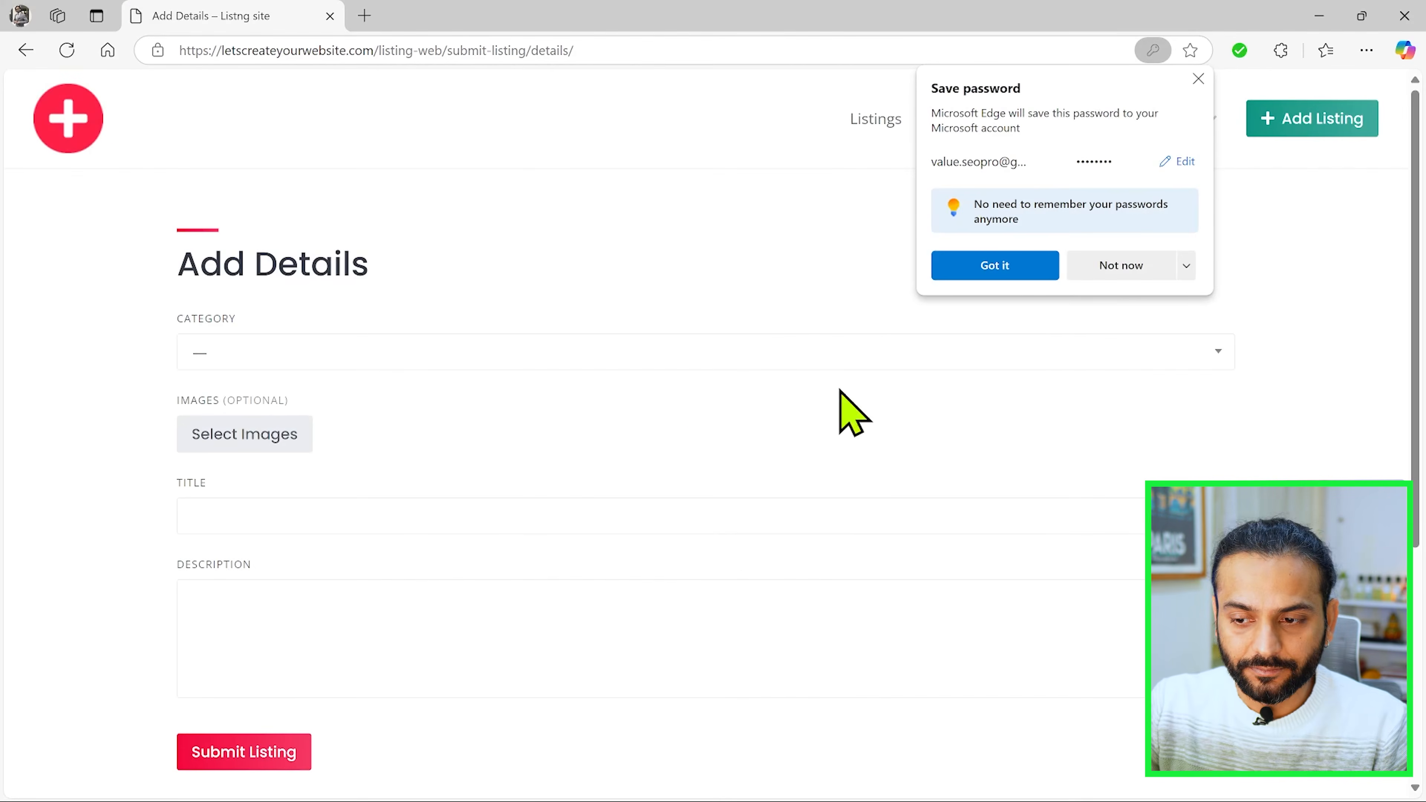
click(1198, 80)
scroll(509, 309, up, 2)
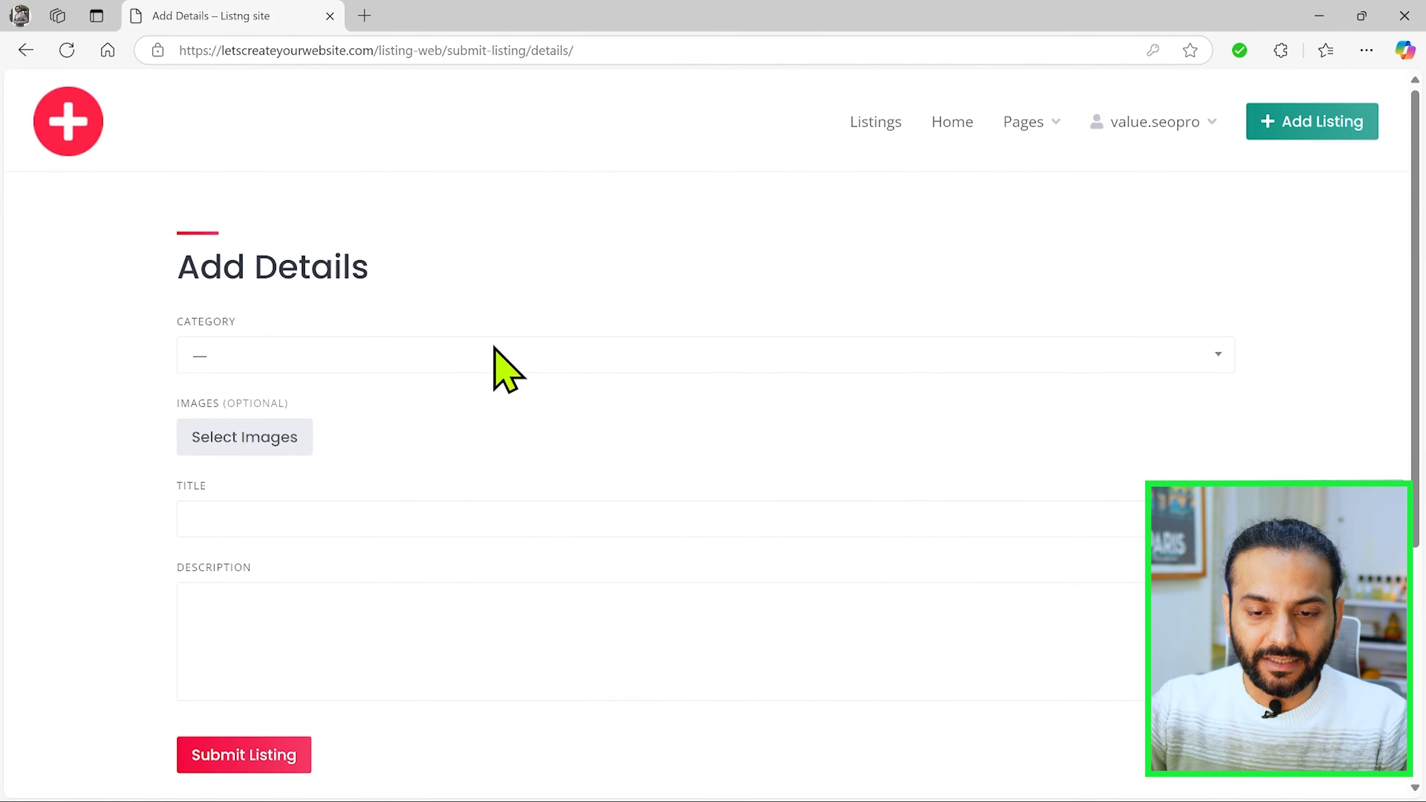
Step: Set the new listing's category to Services and upload an image for it
click(486, 356)
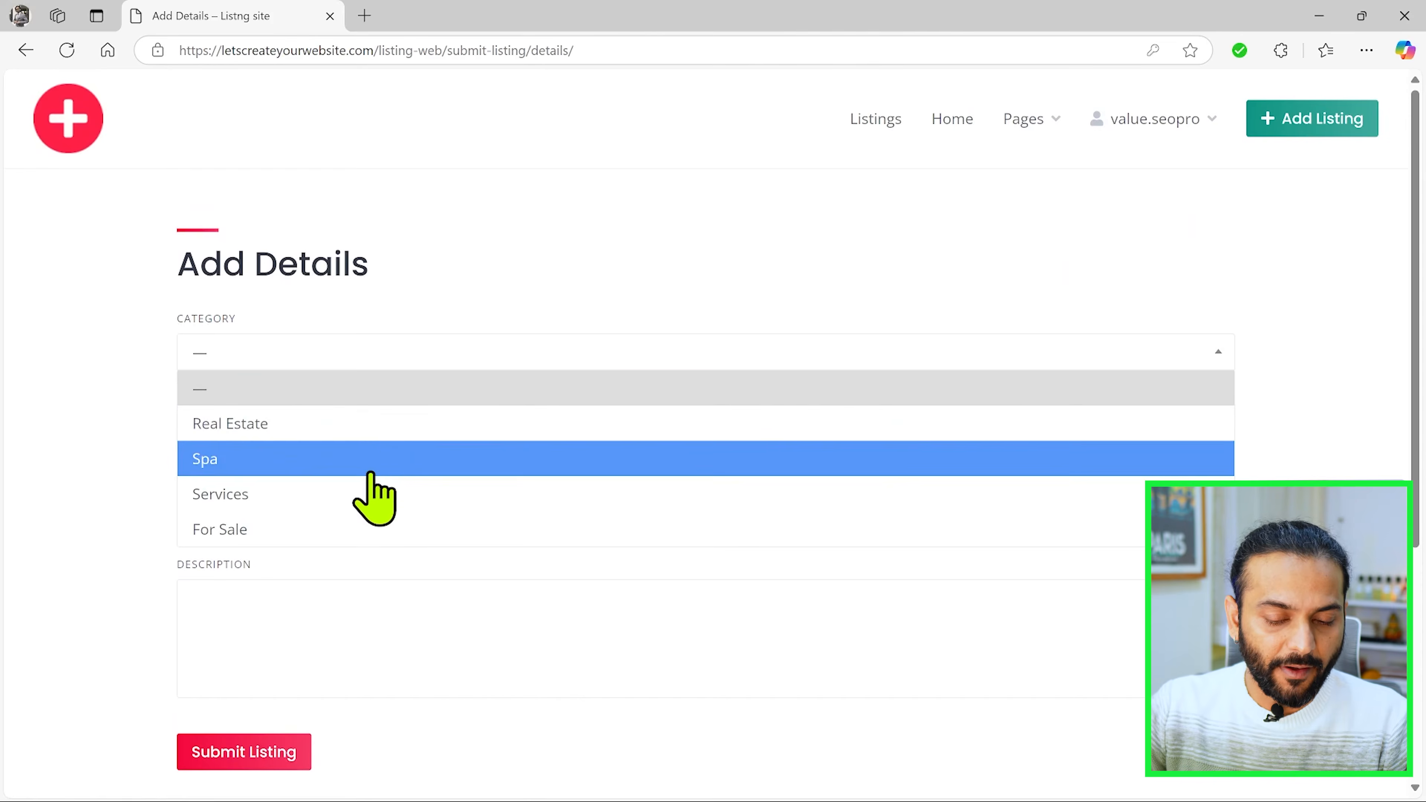
click(371, 493)
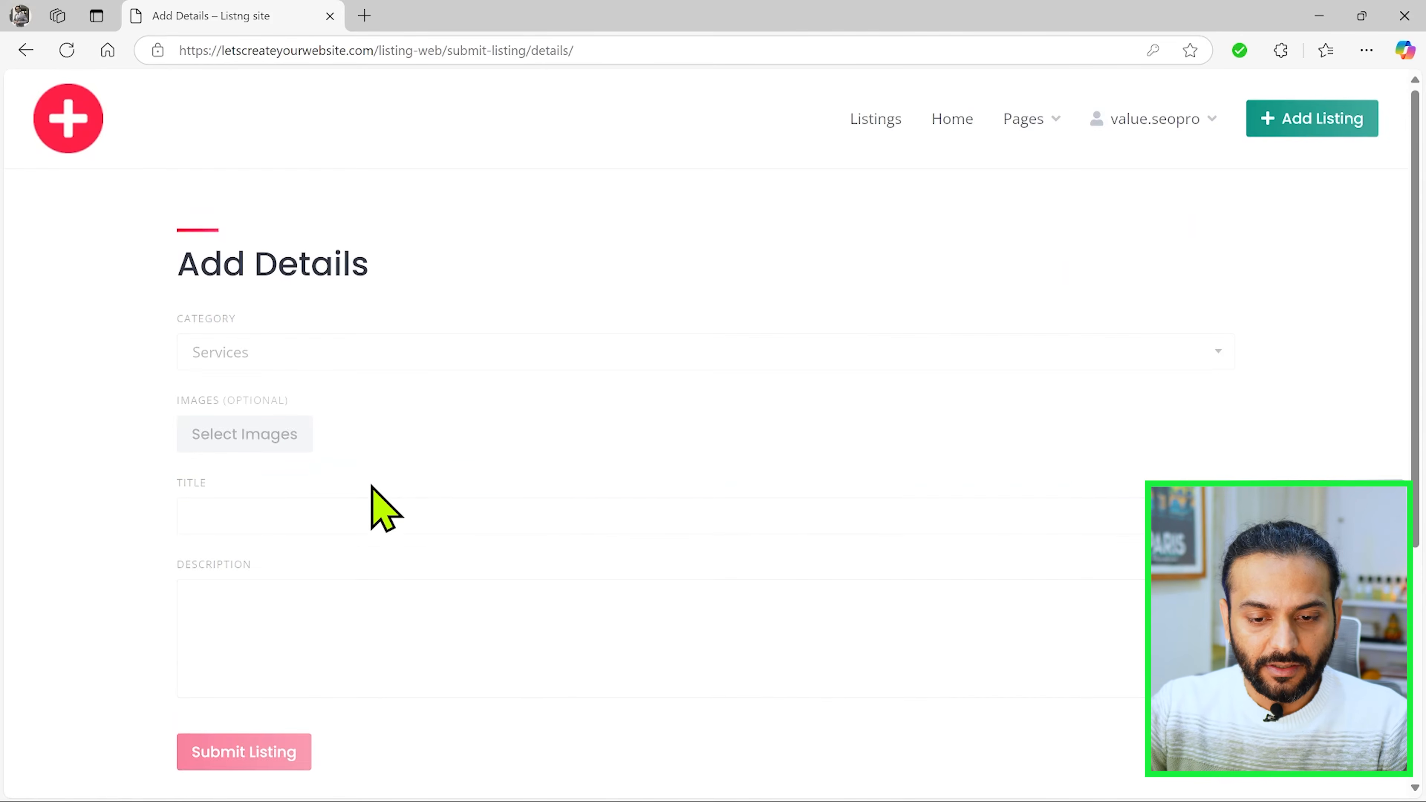
click(265, 439)
scroll(332, 456, down, 1)
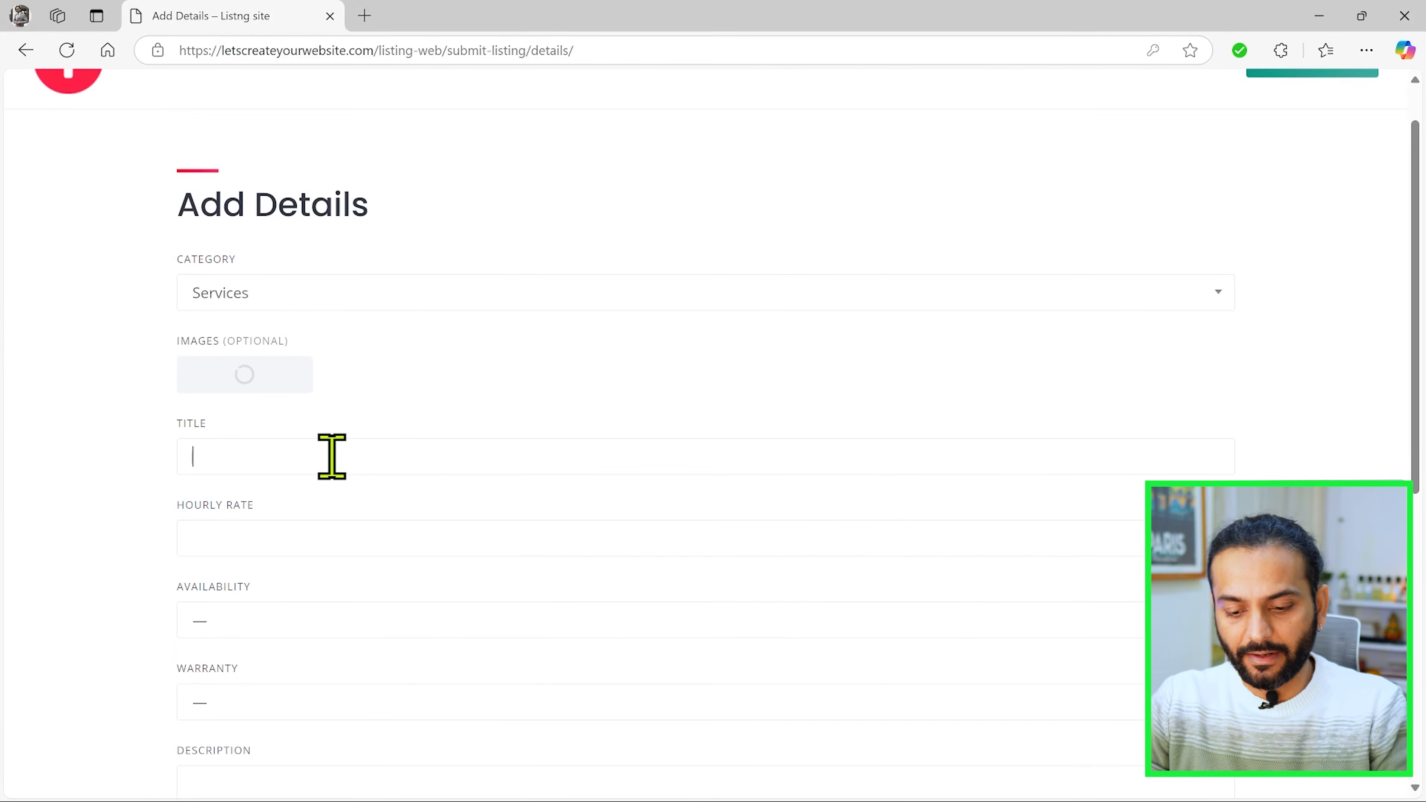
Step: Title the listing "CARPANTER", set its hourly rate to 50 and try to submit it
click(331, 456)
text(CARPANTER)
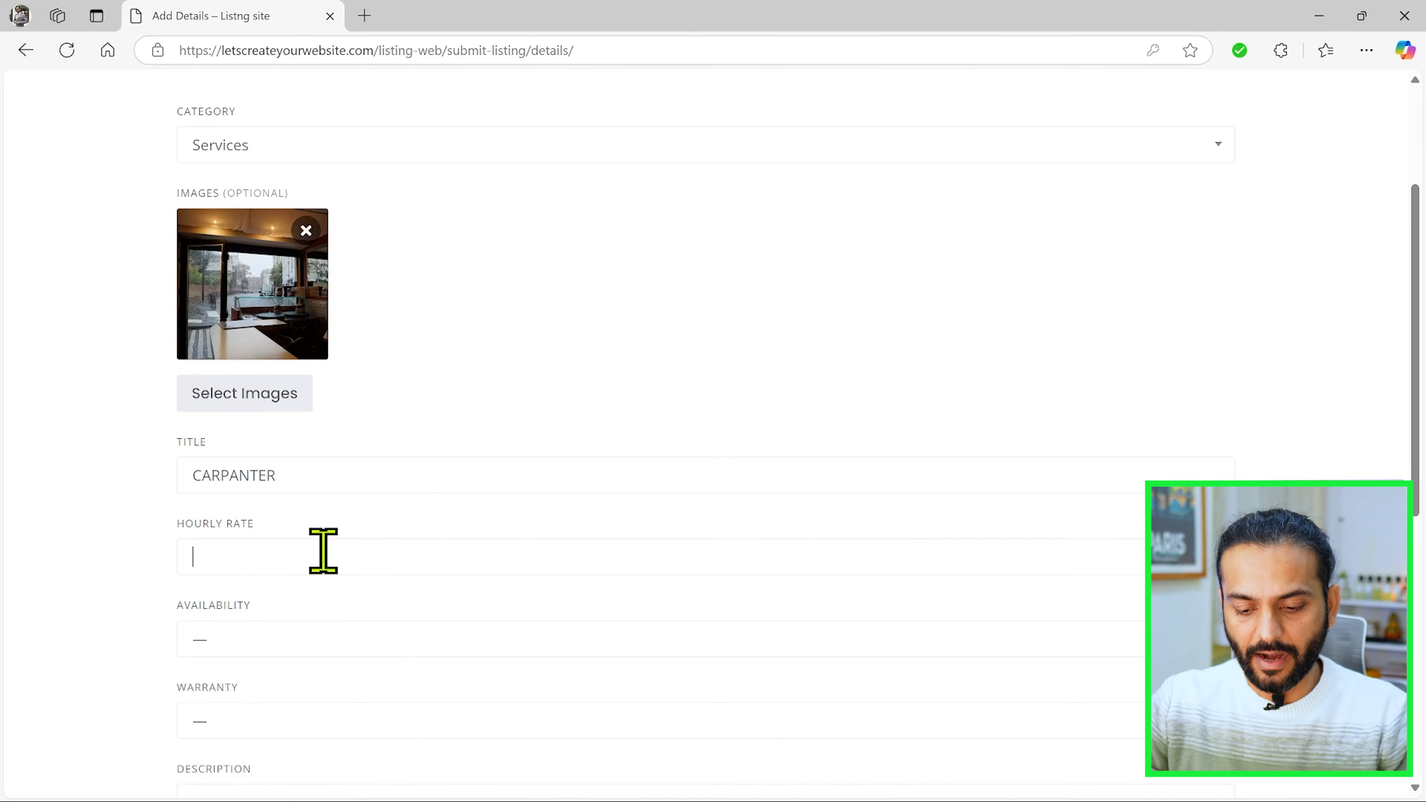
scroll(323, 551, down, 6)
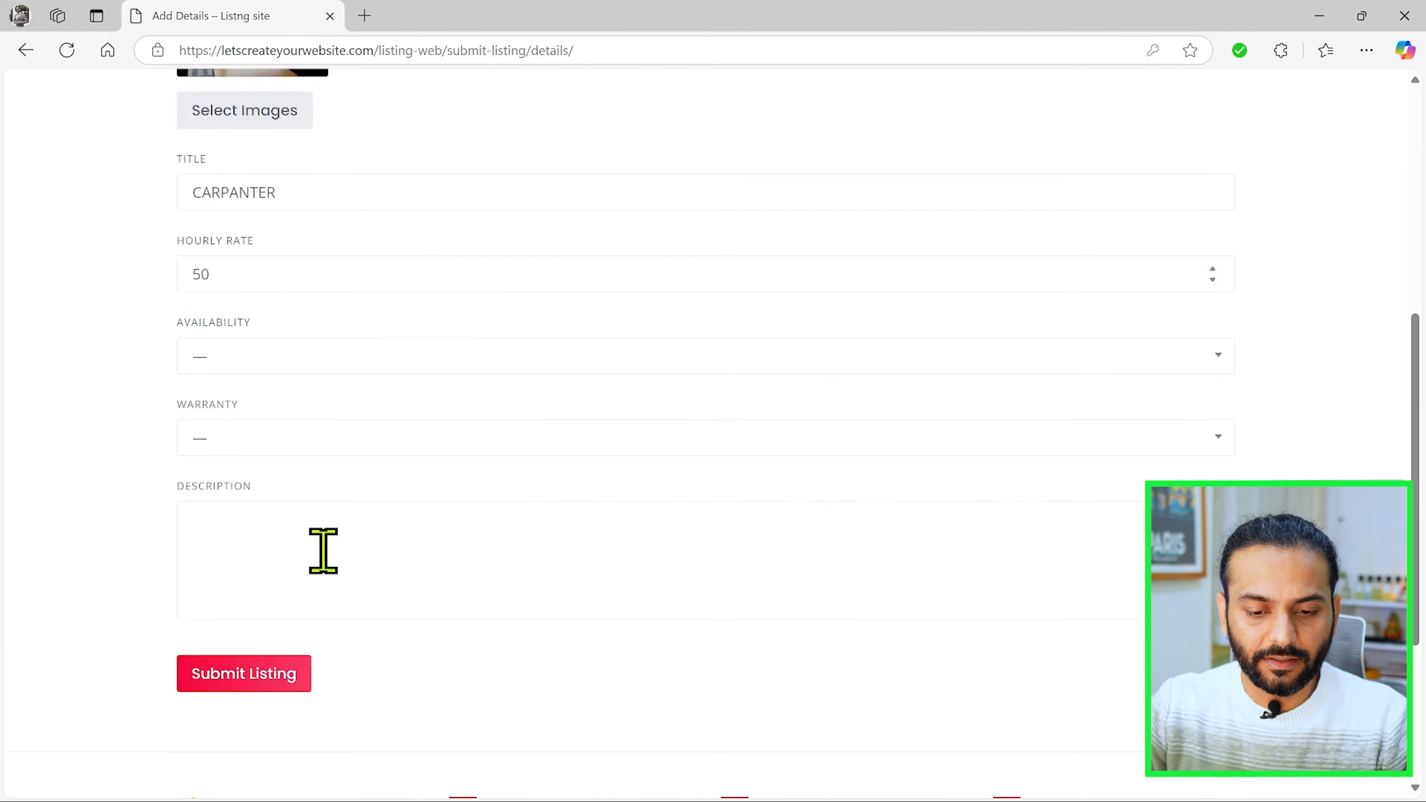
click(256, 563)
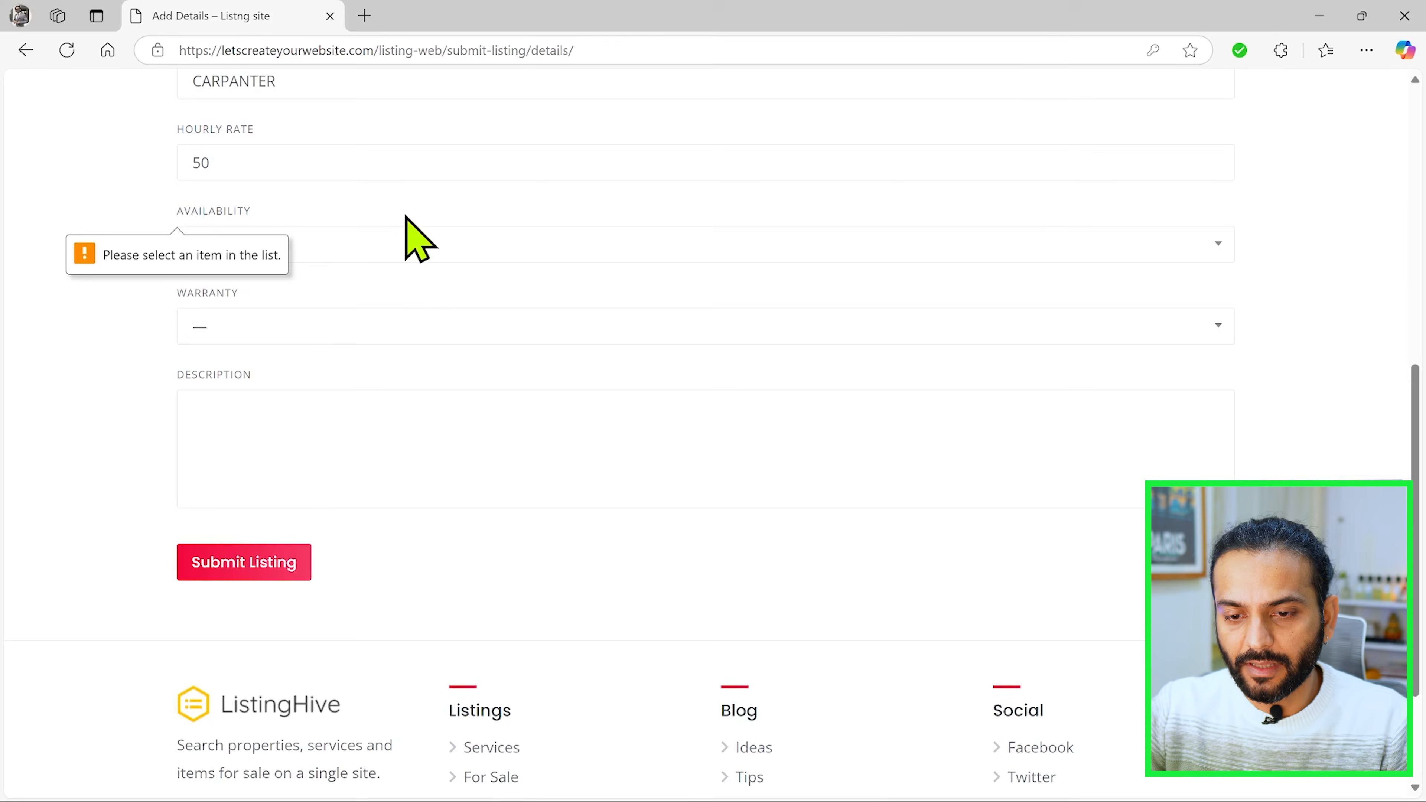
Step: Set the listing's availability to 1 Day and its warranty to Limited
click(409, 246)
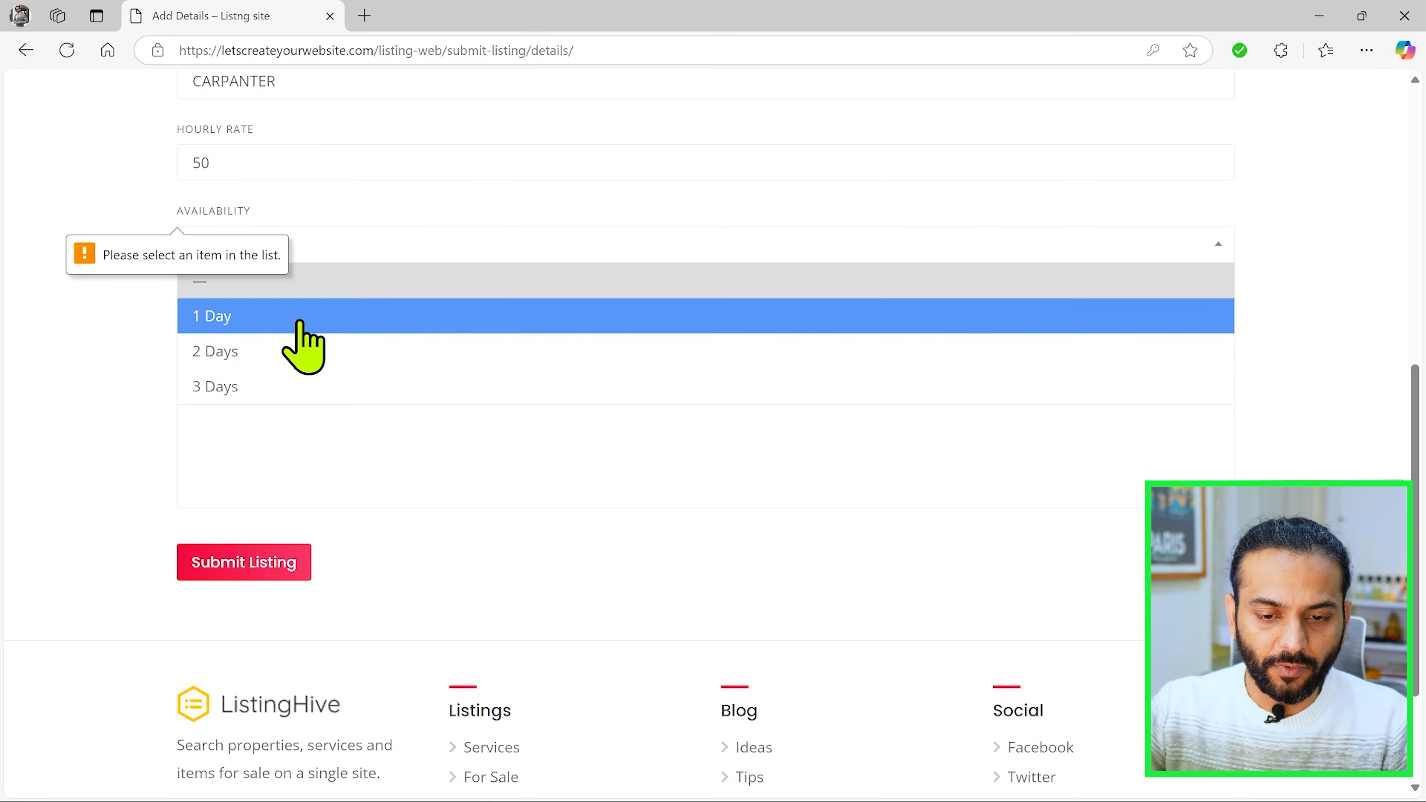
click(298, 319)
click(311, 337)
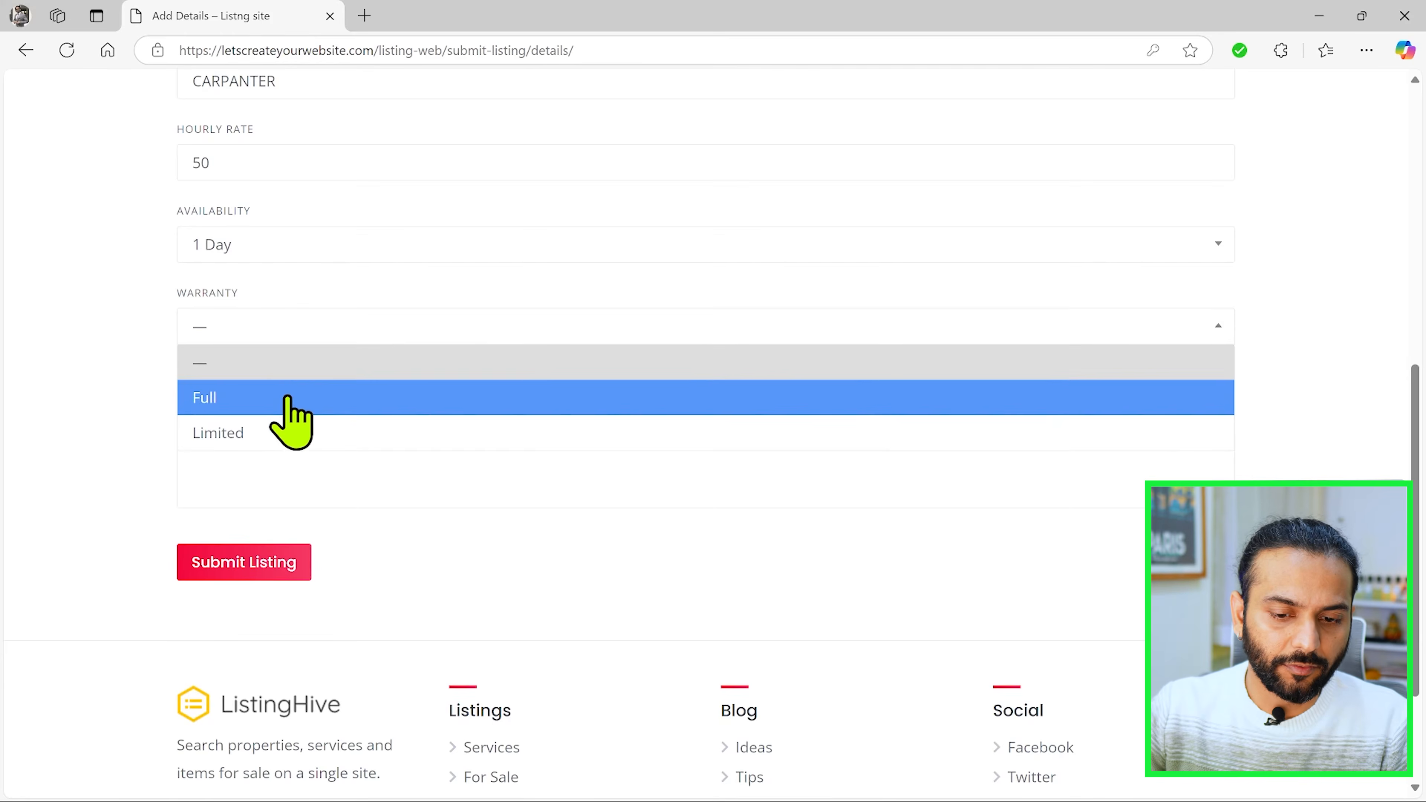
click(284, 431)
Step: Enter "DEMO" as the listing description and submit the listing
click(278, 564)
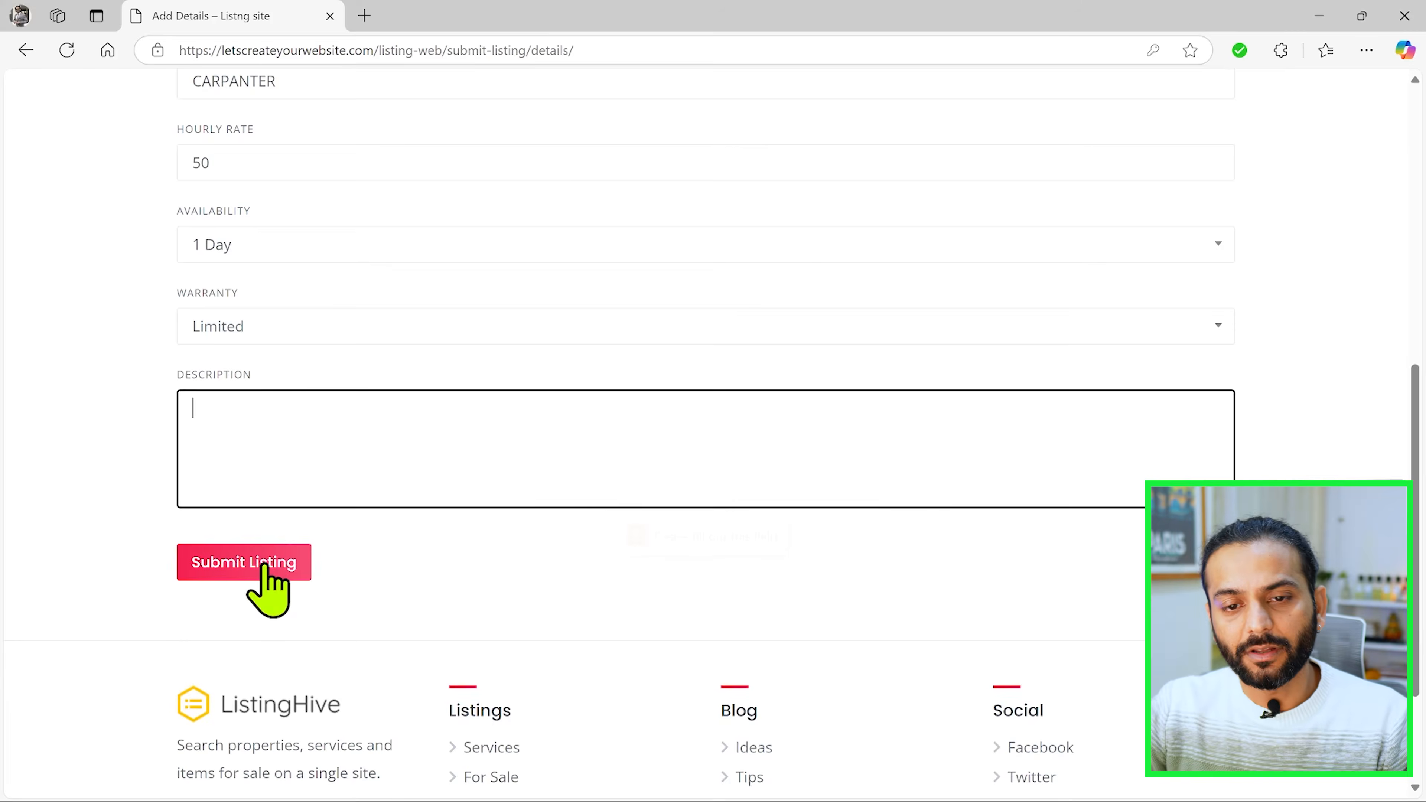
text(DEMO)
click(278, 564)
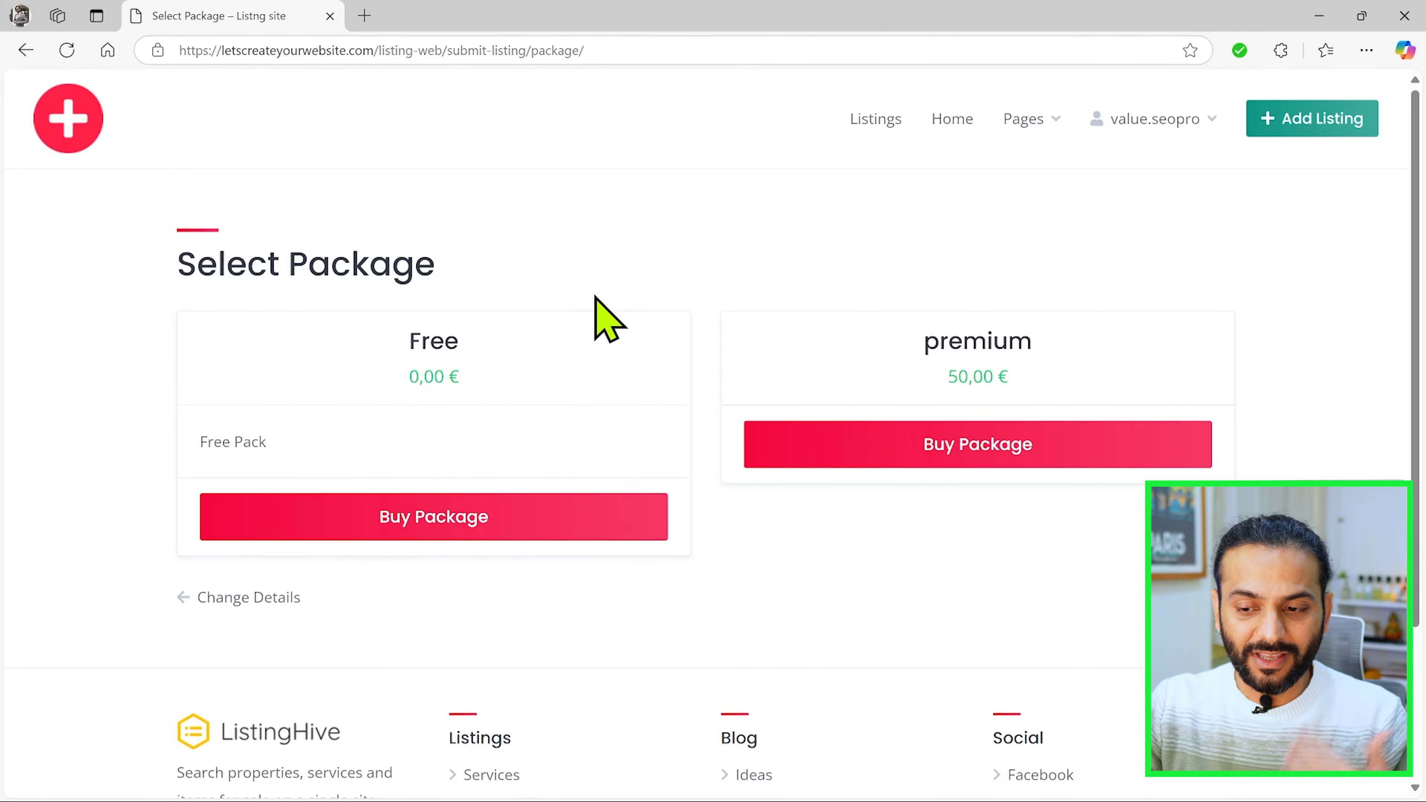
Step: Switch back to the WordPress admin in Firefox, describe the premium package as "Add 100 Listing" and "Never Expires", and update it
scroll(596, 298, down, 1)
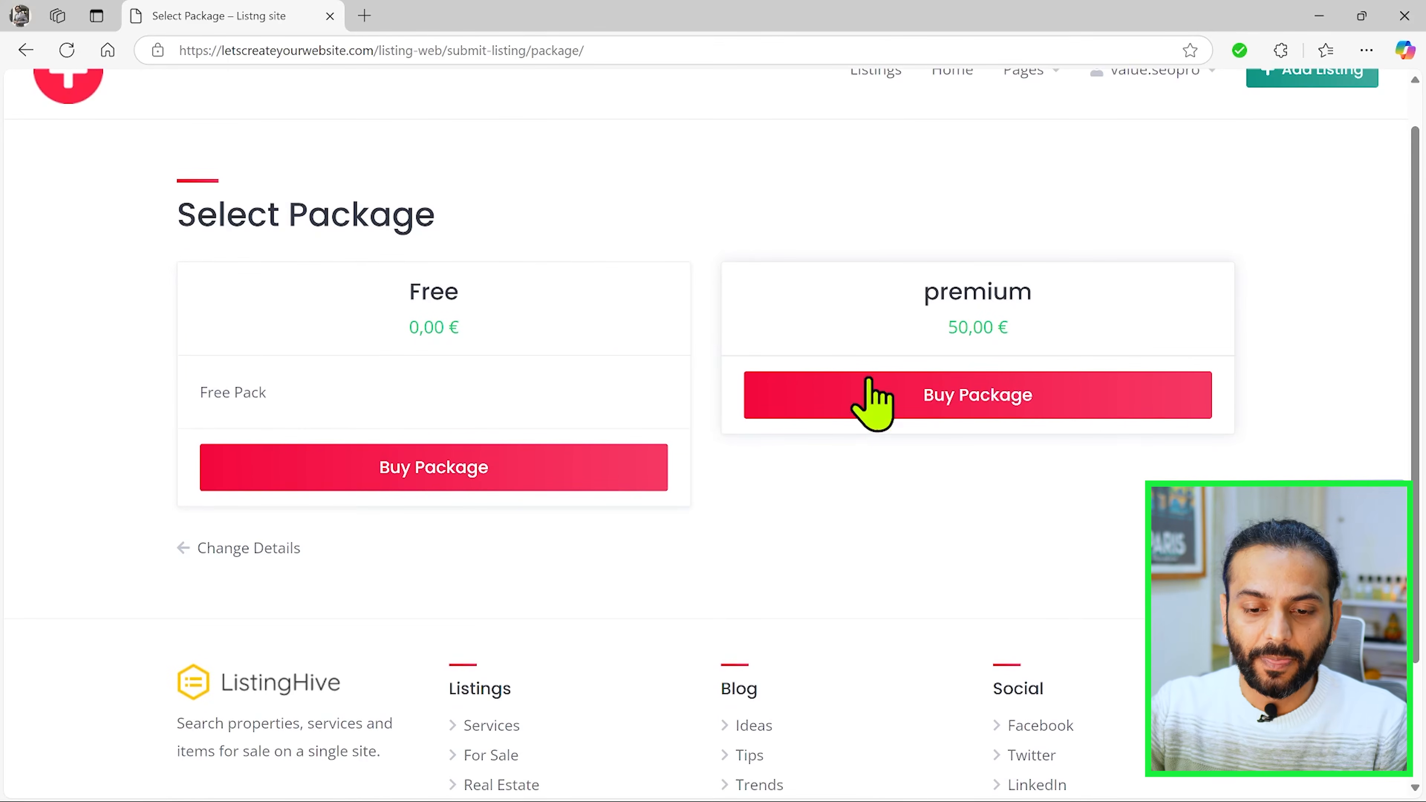
key(alt)
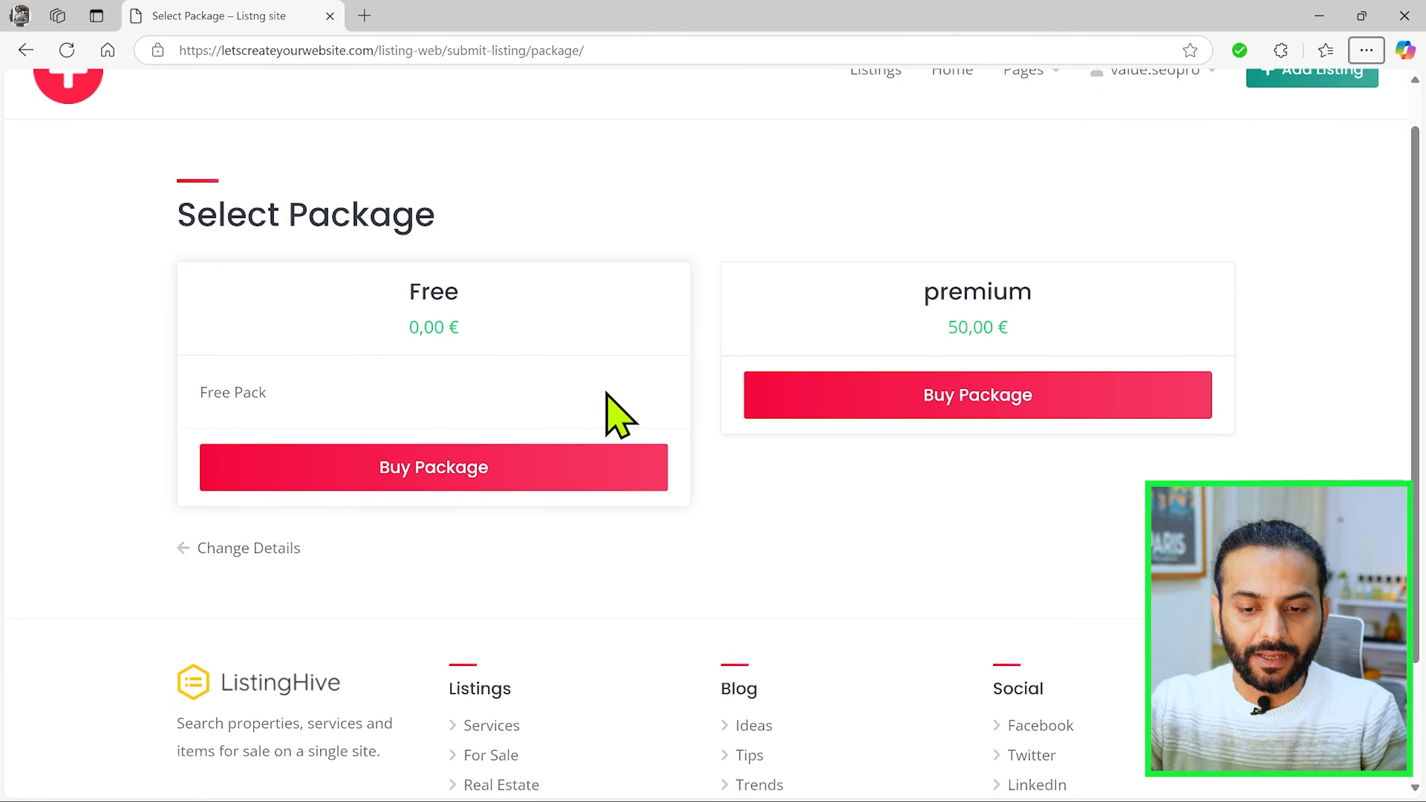
key(alt+Tab)
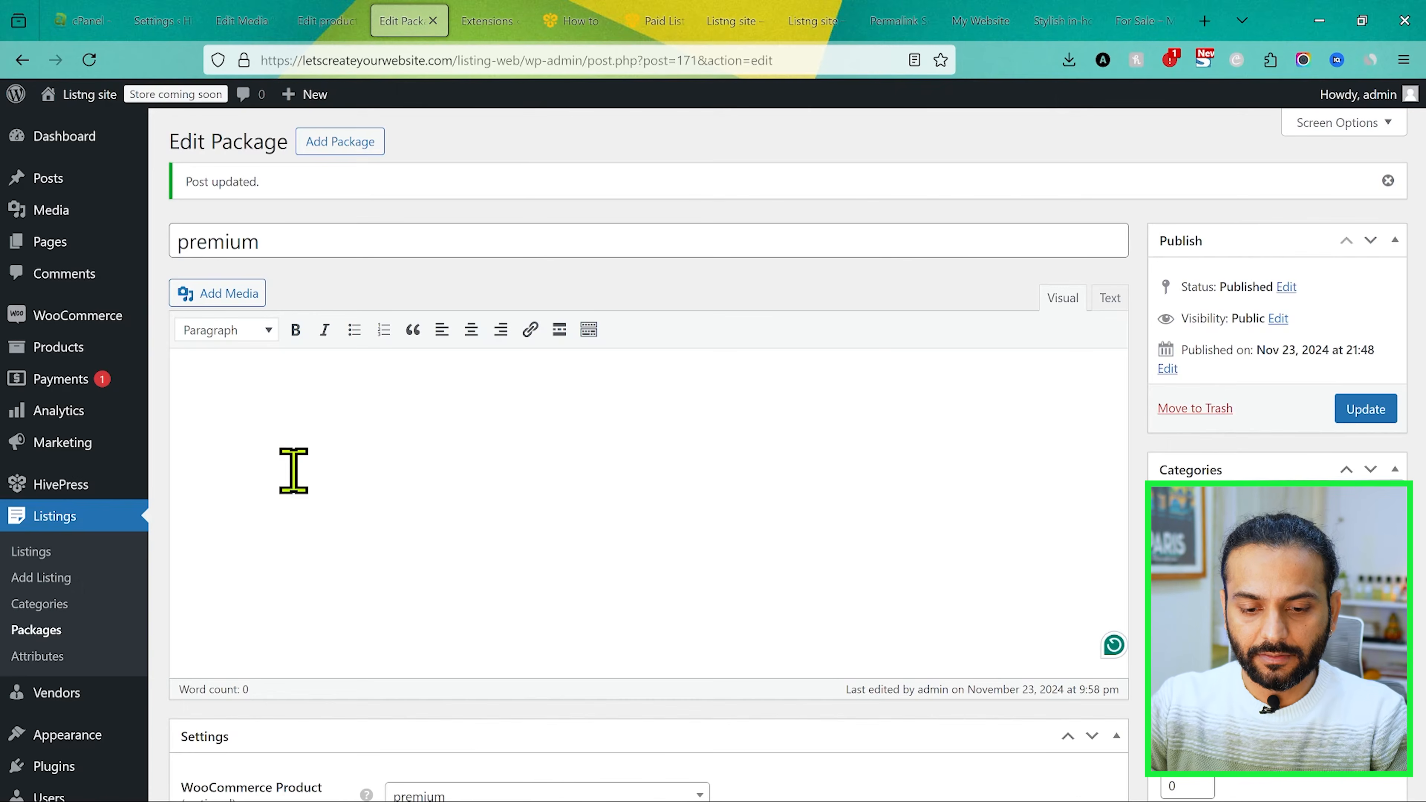
scroll(293, 471, down, 5)
scroll(425, 570, up, 5)
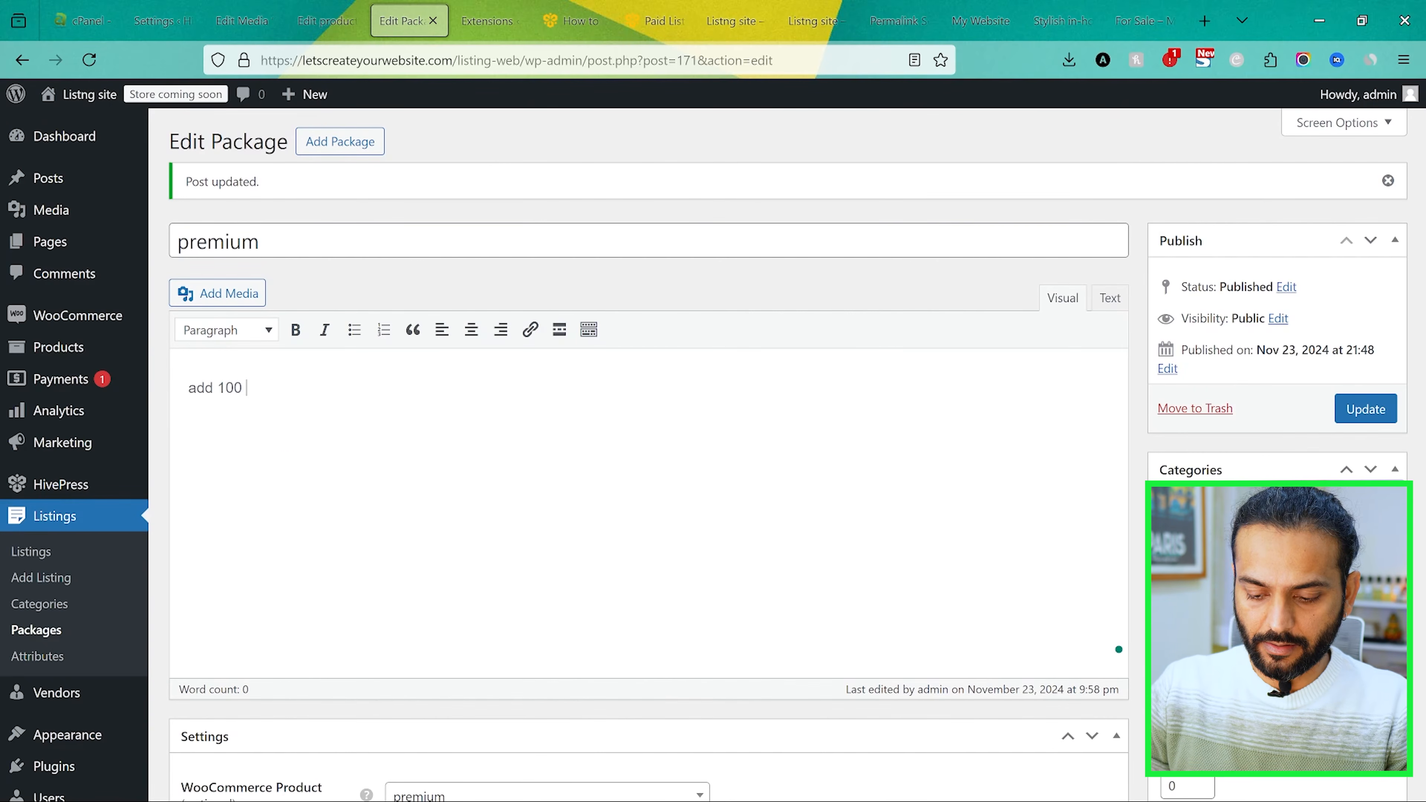
Step: Replace the Free package's description with "10 listing" and "expires in 30 days", and update the package
click(64, 630)
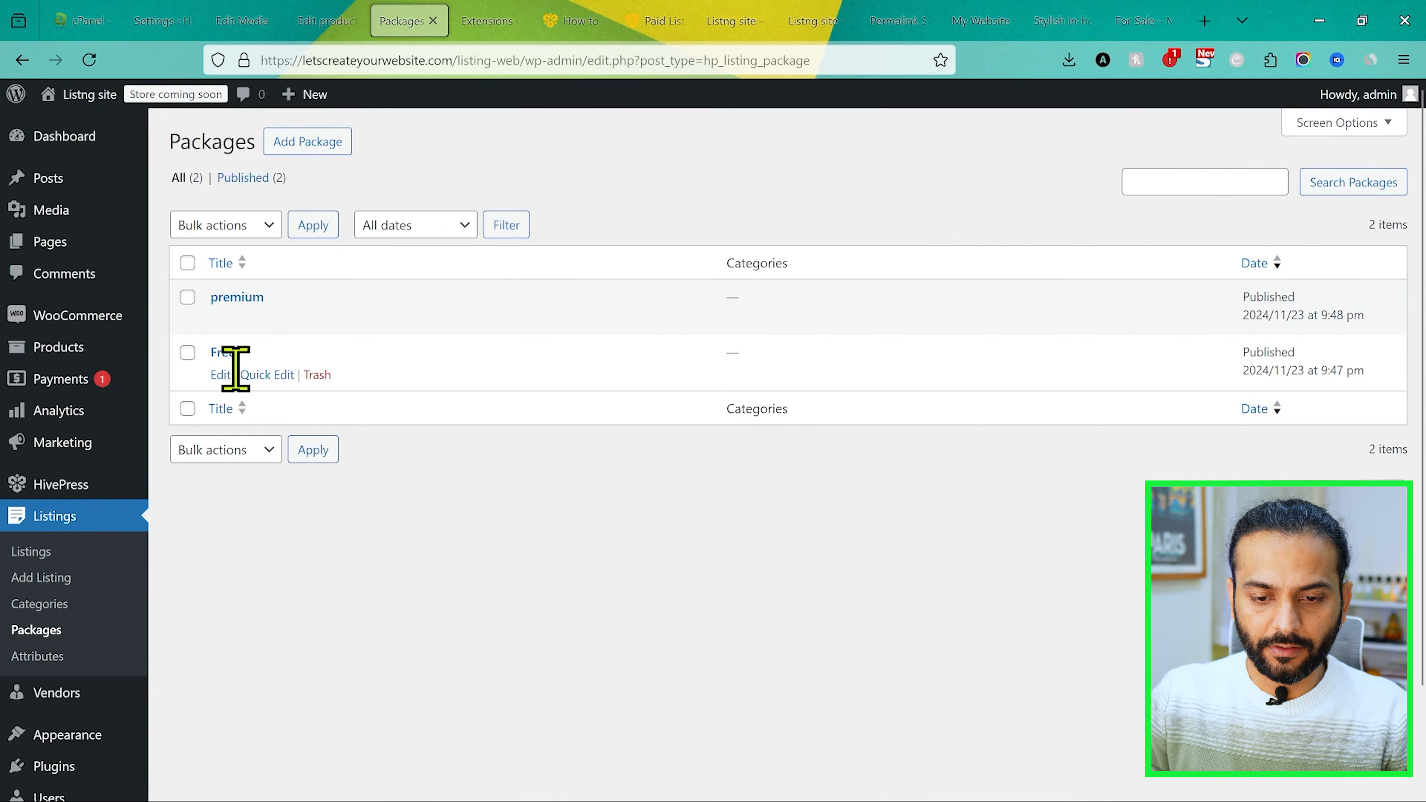
click(221, 375)
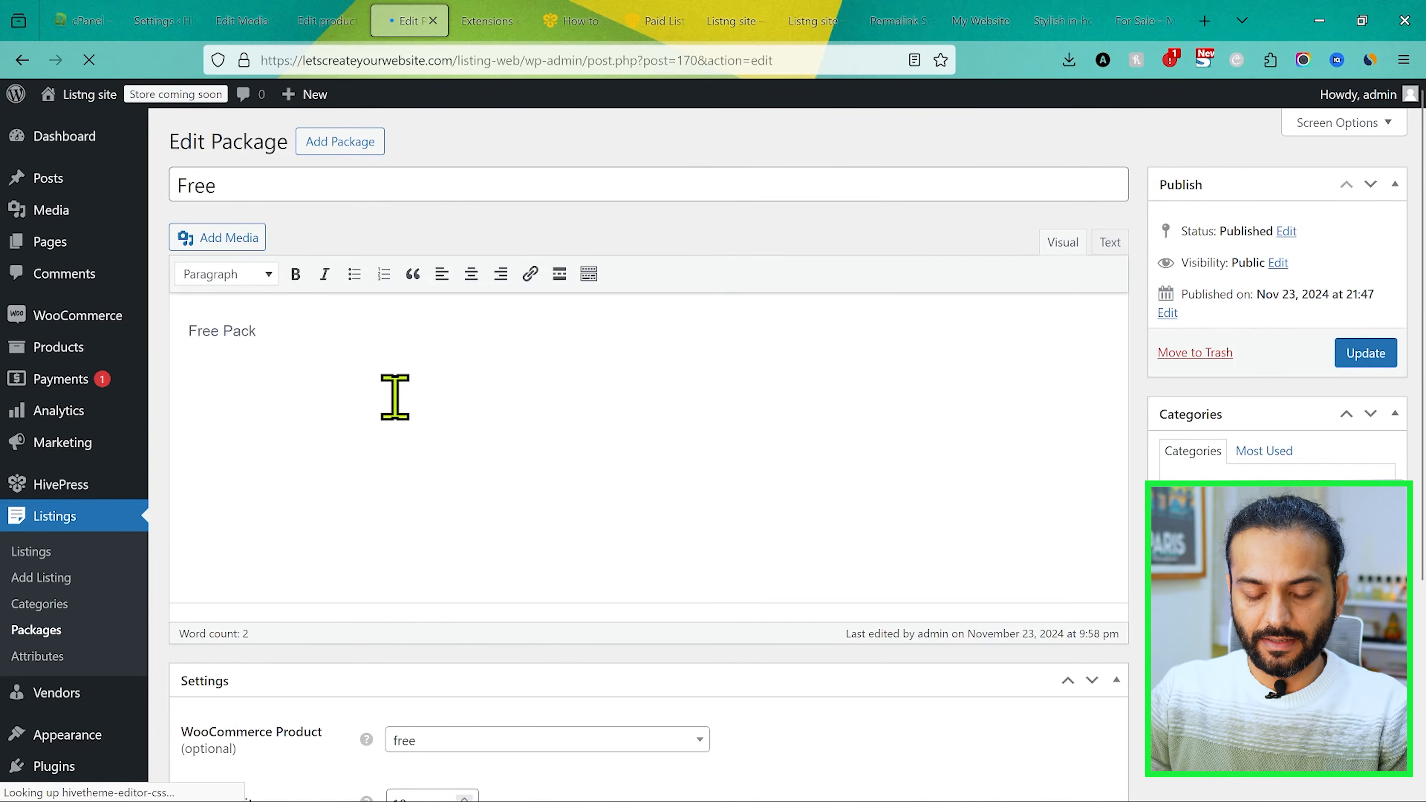
click(395, 397)
key(ctrl+a)
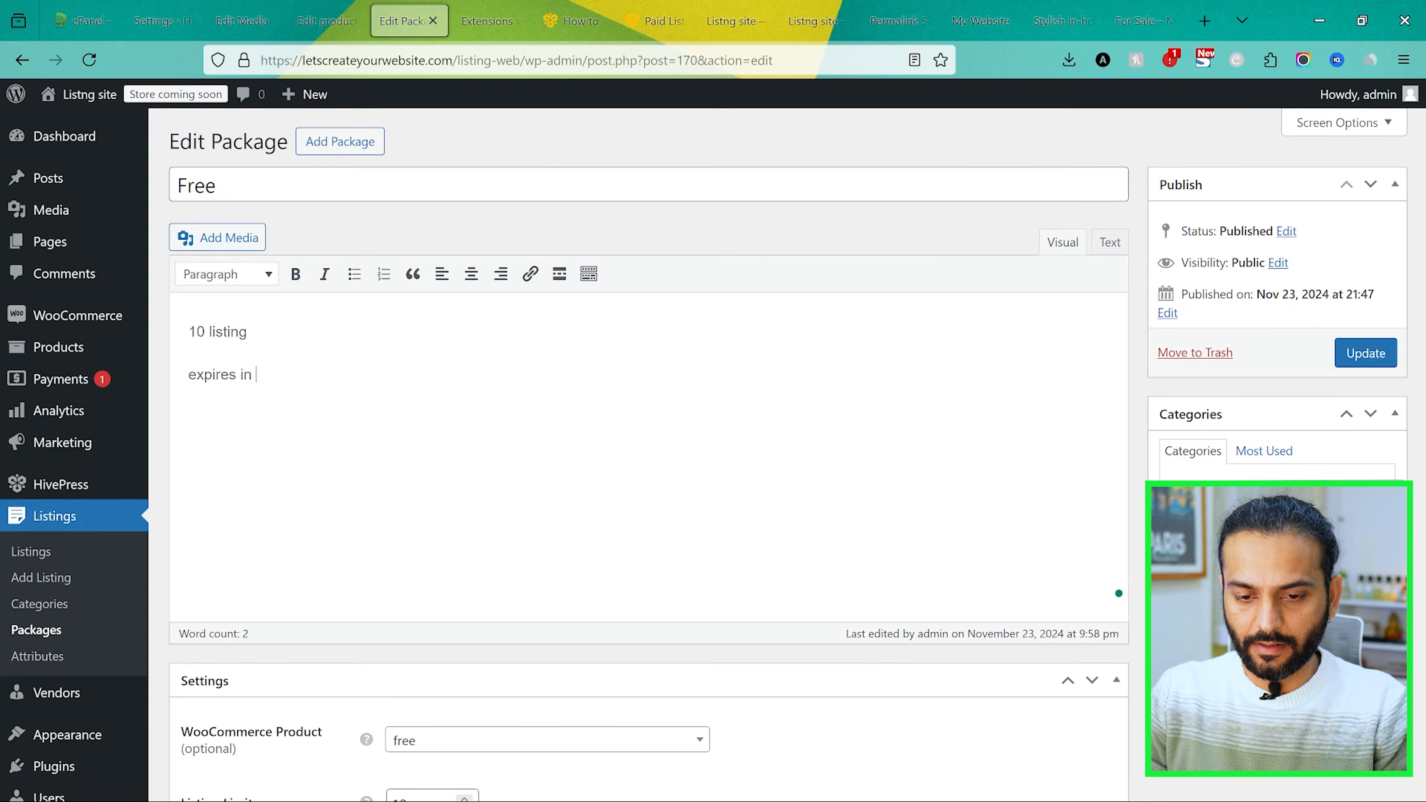
scroll(407, 363, down, 5)
scroll(423, 383, up, 5)
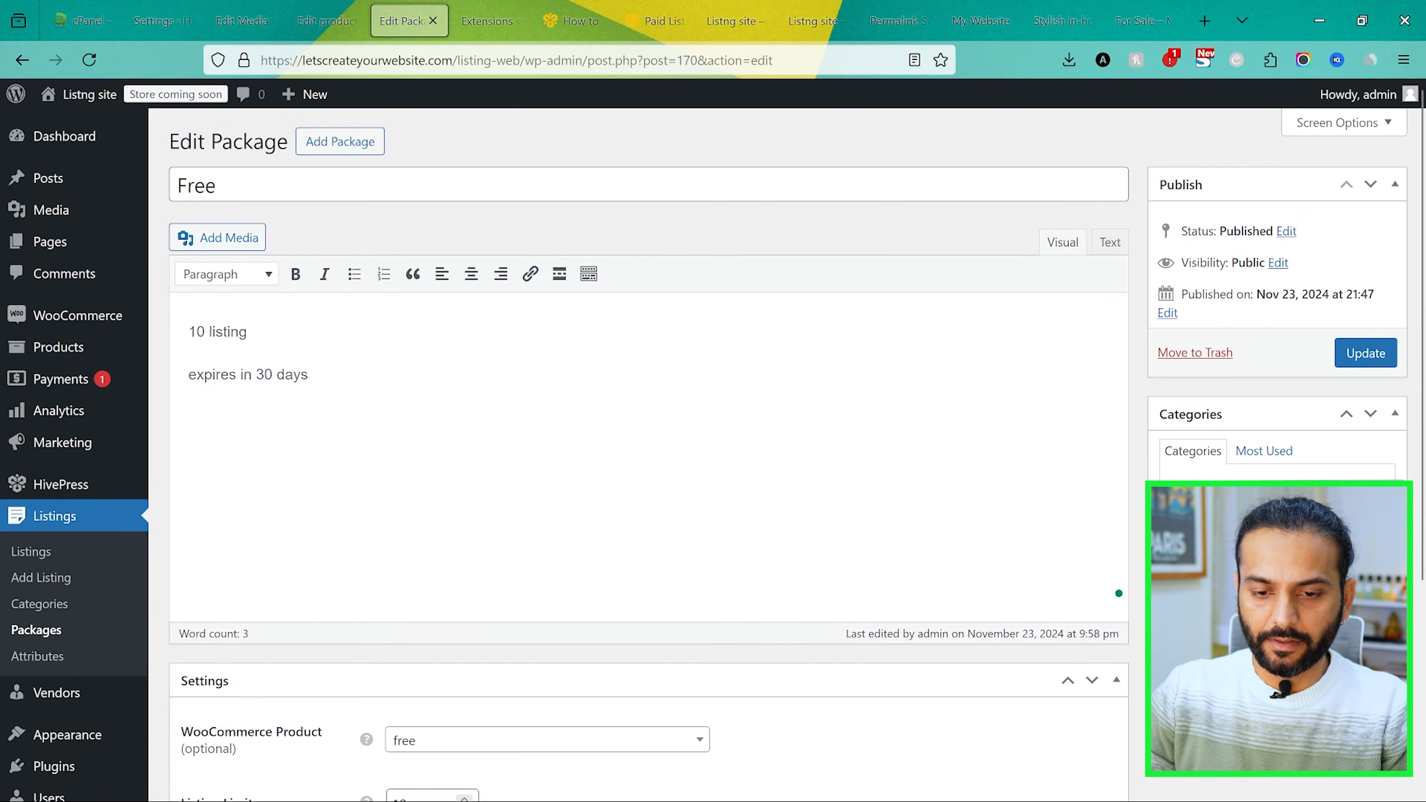
click(1364, 357)
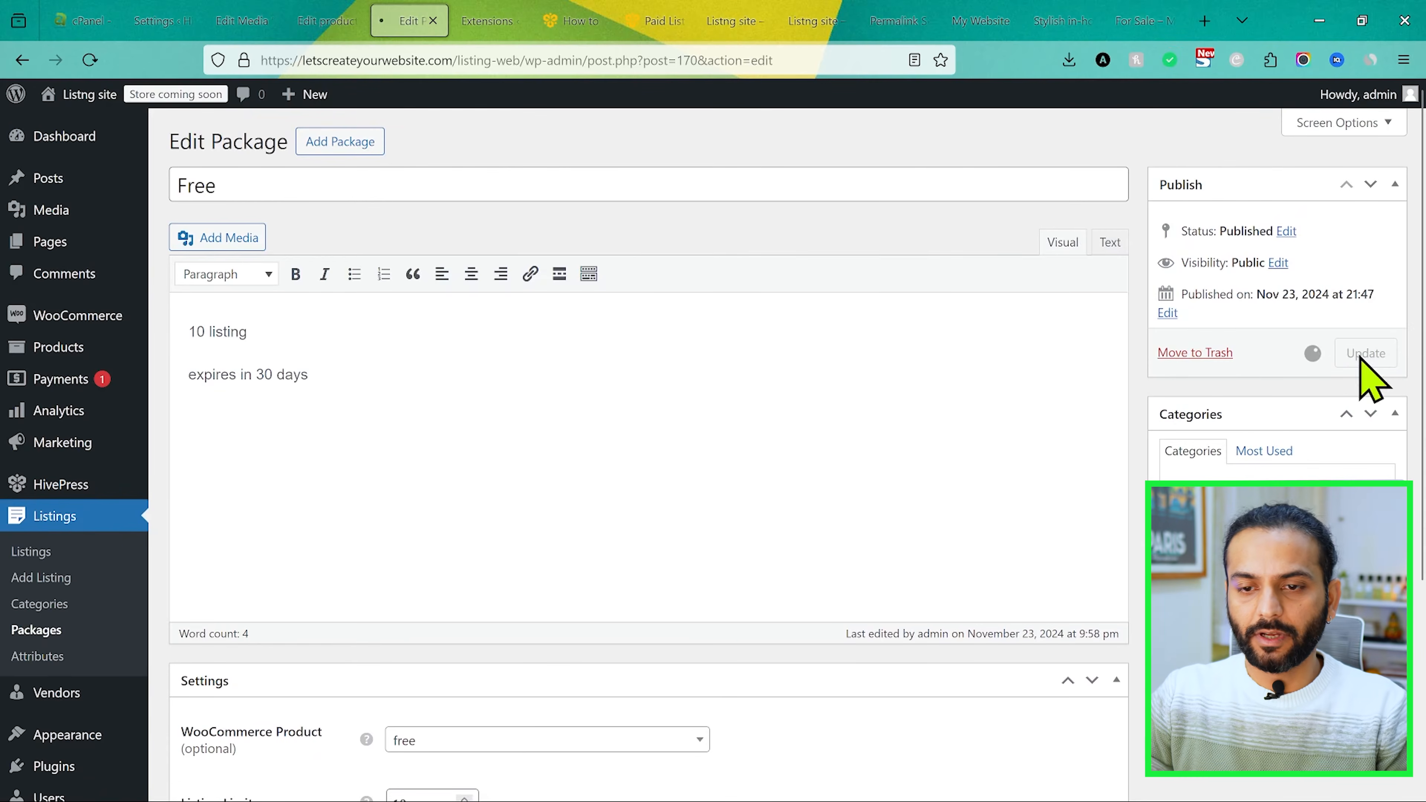
Step: Check both package descriptions on the visitor's package selection page in Edge, and open the WooCommerce payments page in the Firefox admin
key(alt+Tab)
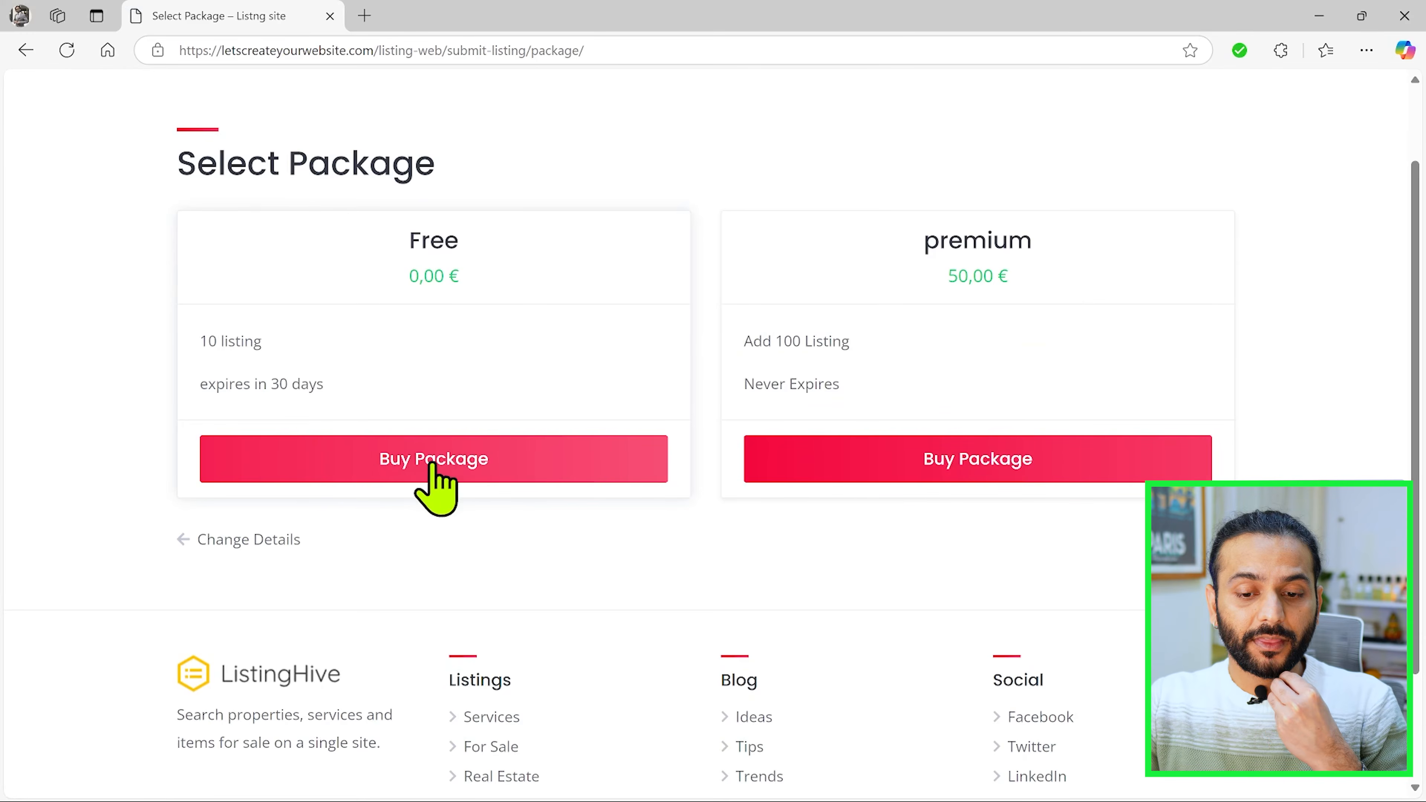
scroll(486, 540, up, 2)
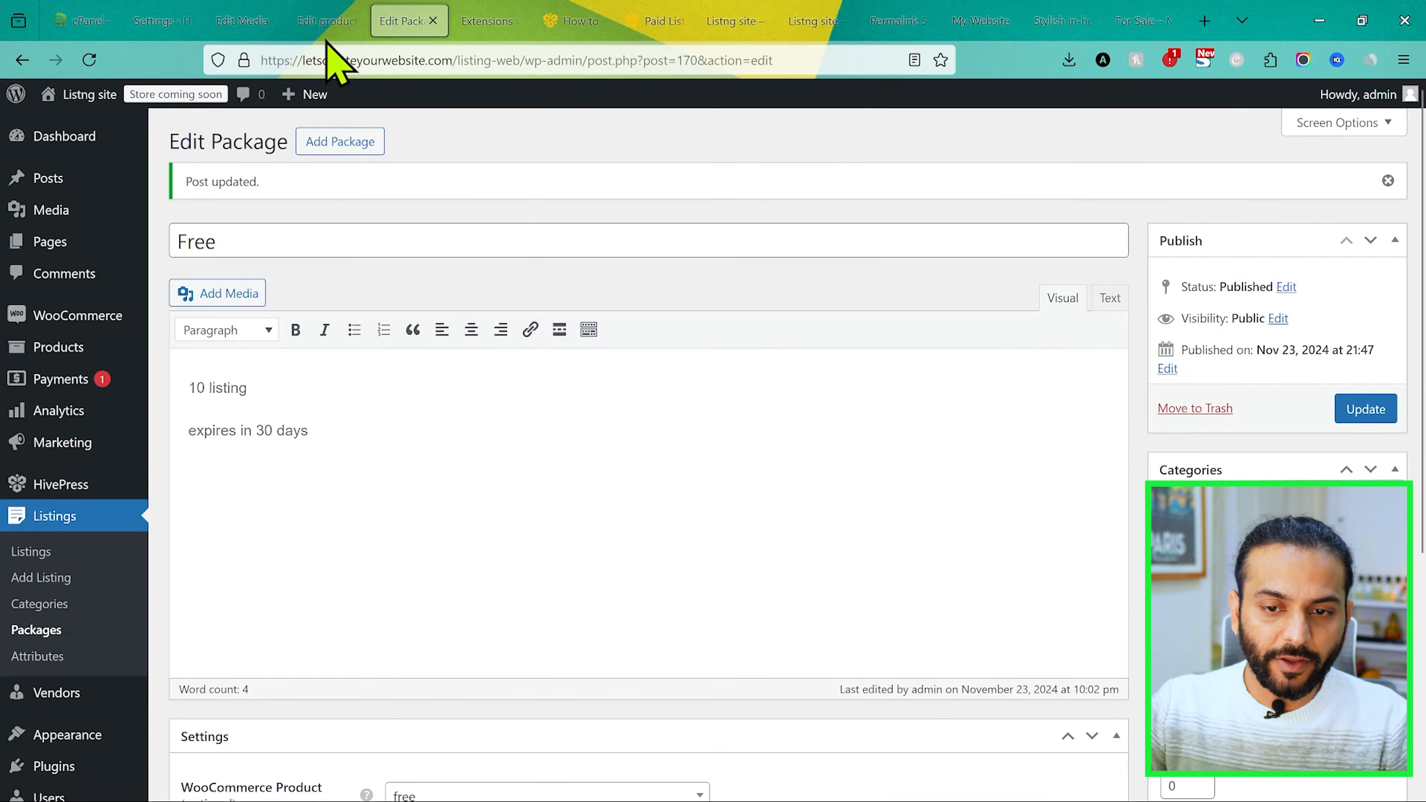
scroll(143, 446, down, 5)
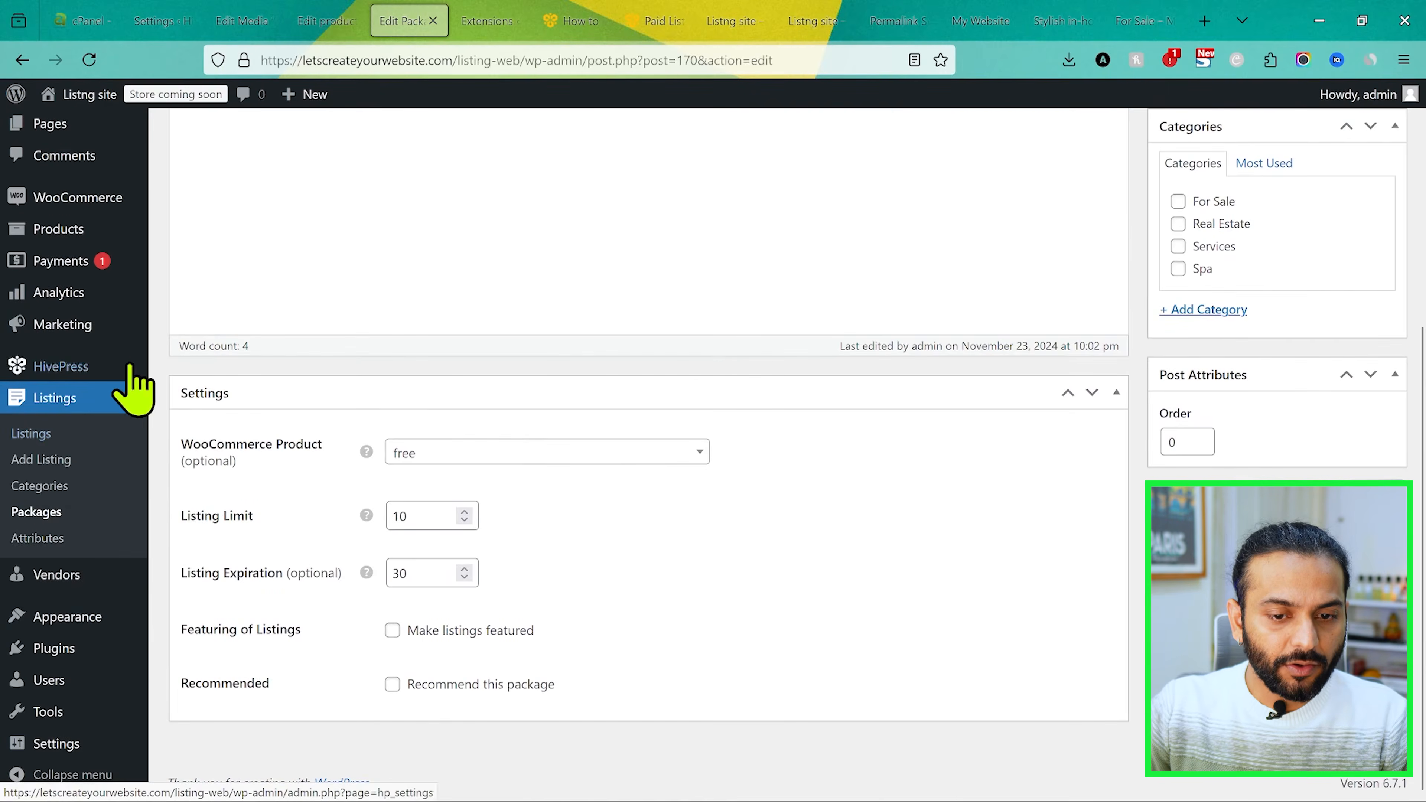
click(72, 263)
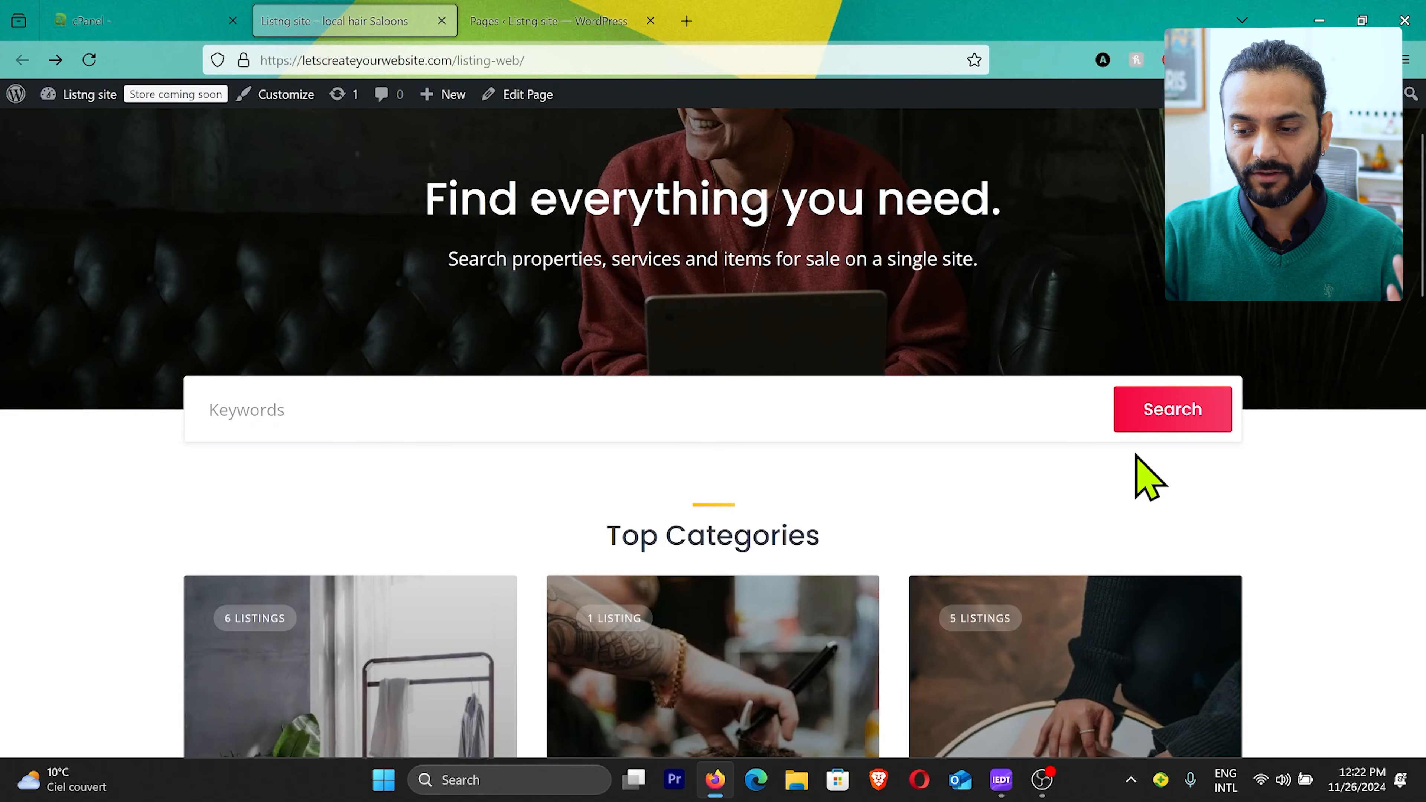
Step: Review the site's home page from the top categories through the recent listings to the footer
scroll(1140, 478, down, 5)
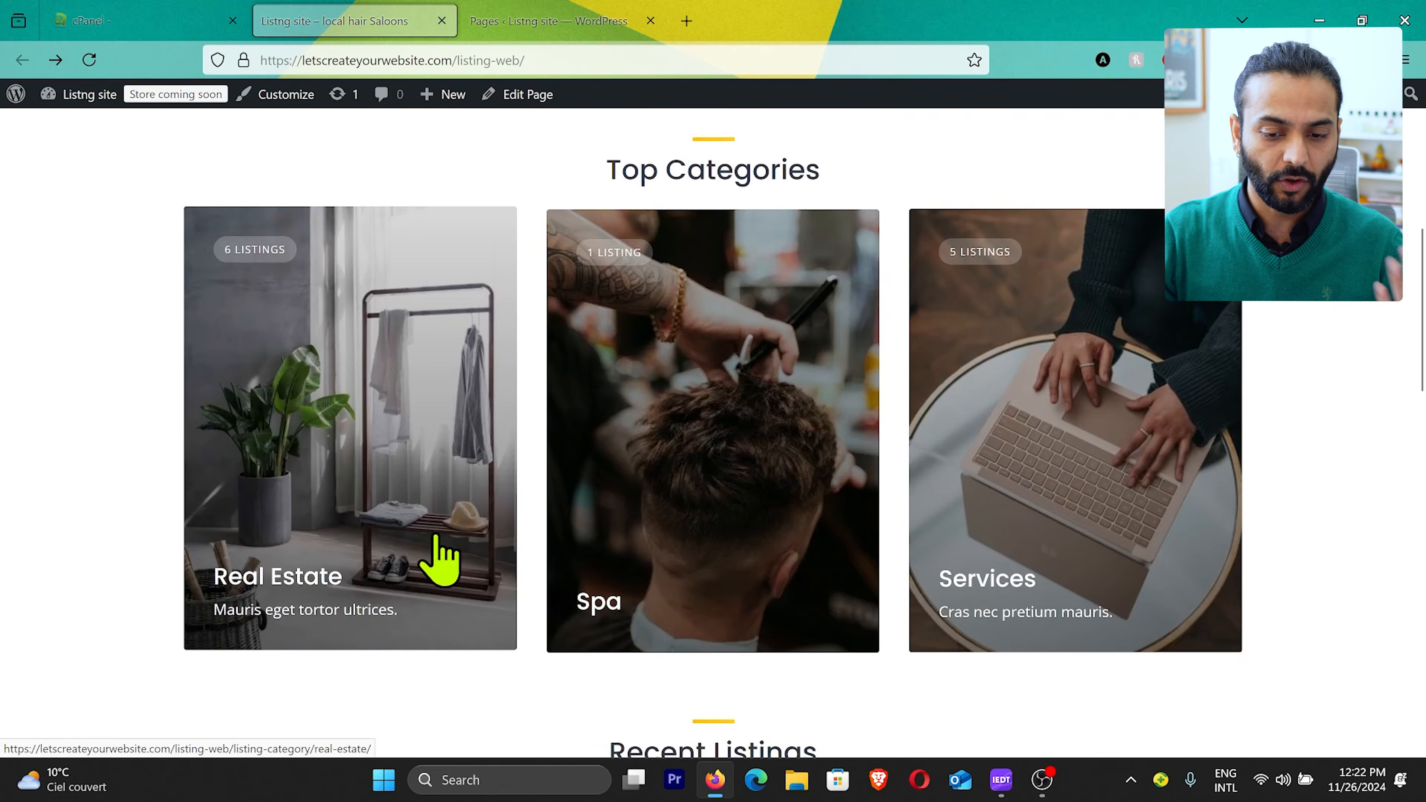
scroll(444, 559, down, 5)
scroll(444, 559, down, 10)
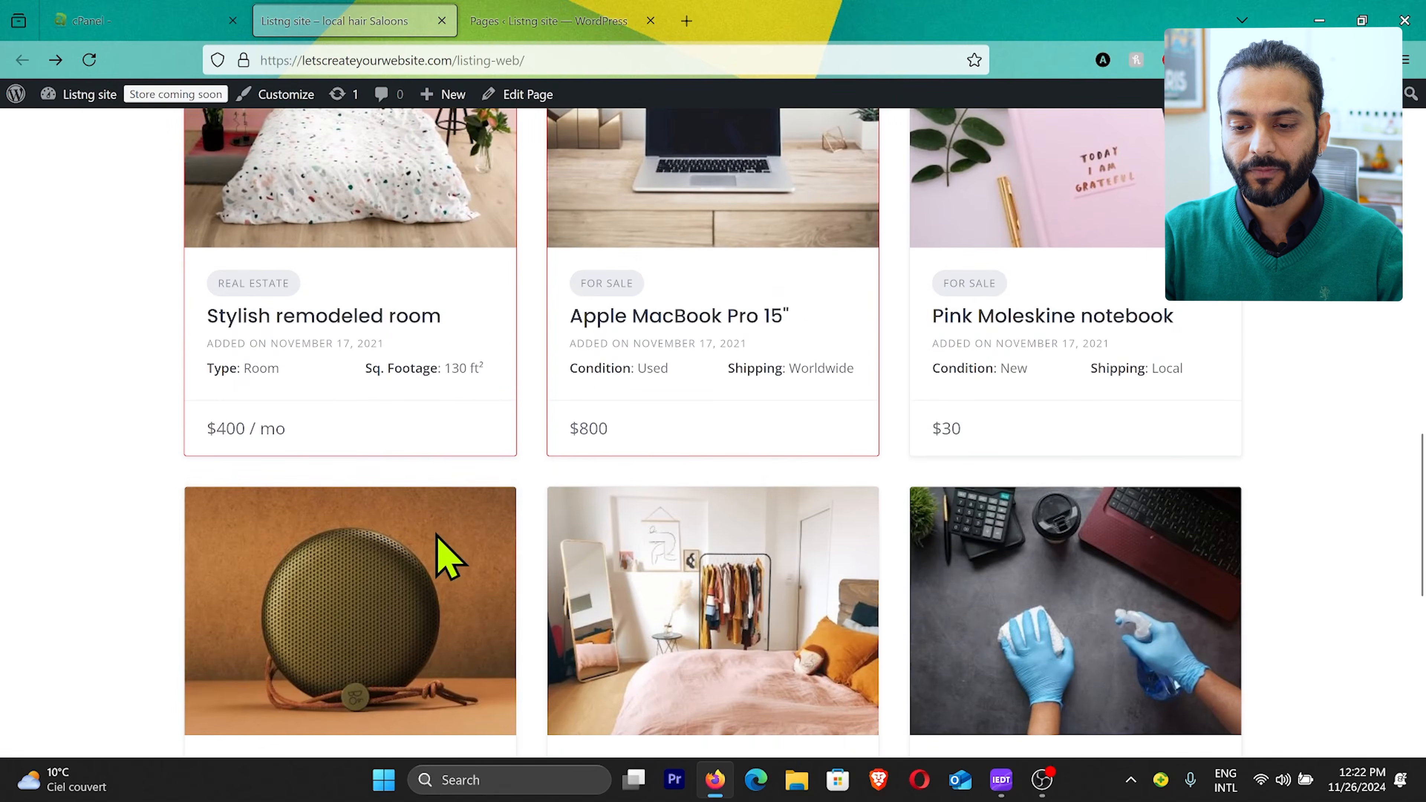
scroll(443, 559, down, 5)
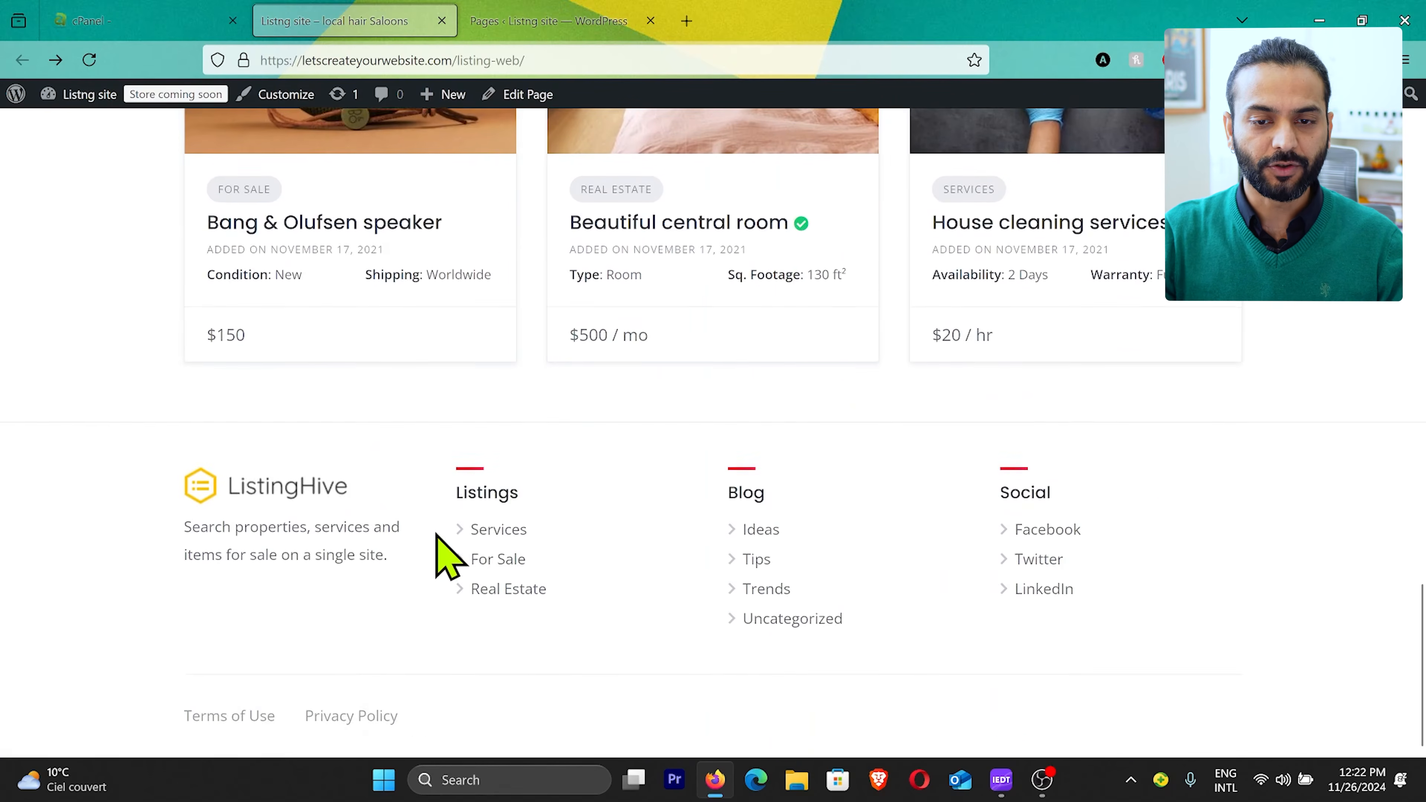
Step: Open the Home page from the WordPress pages list for editing and look over its content
click(553, 24)
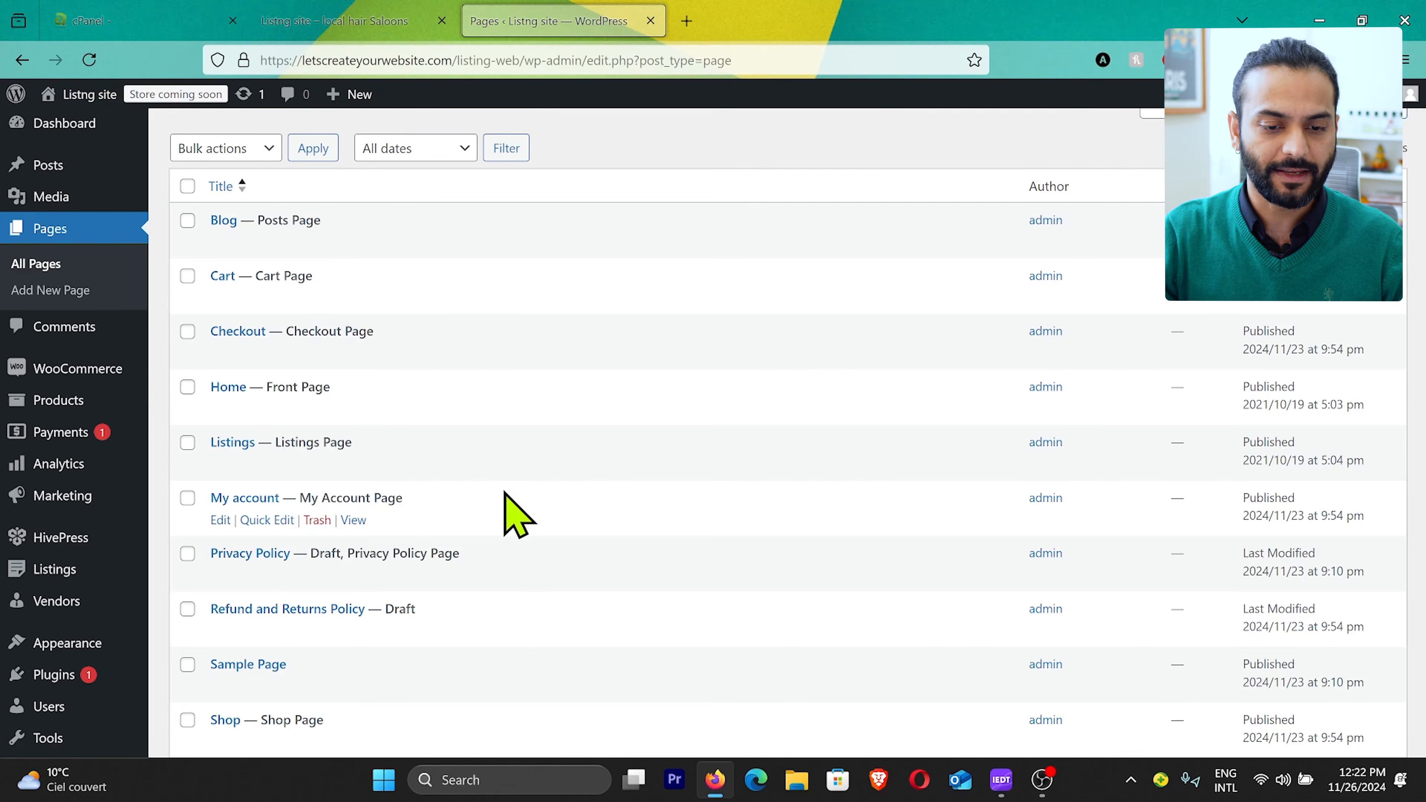
scroll(508, 503, down, 1)
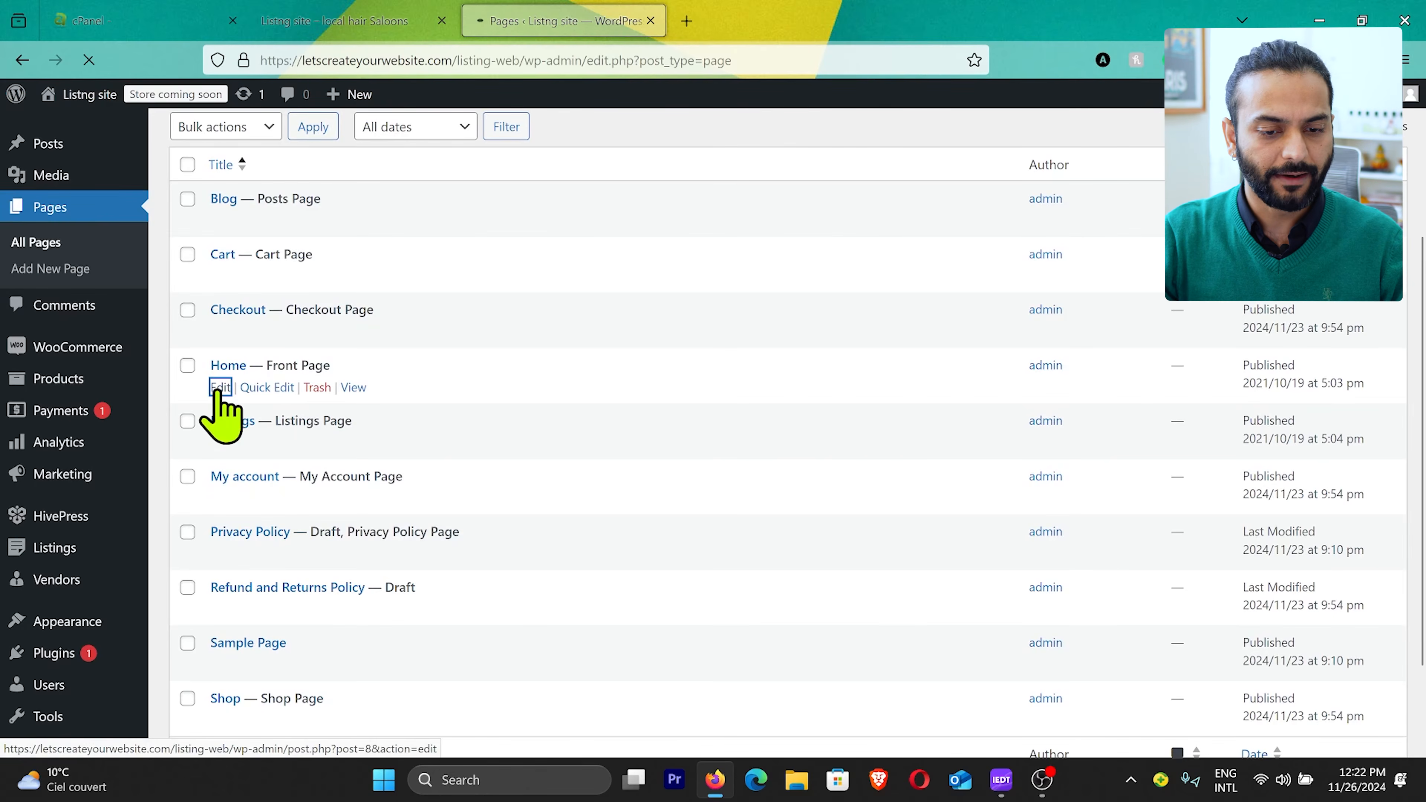
scroll(956, 316, down, 3)
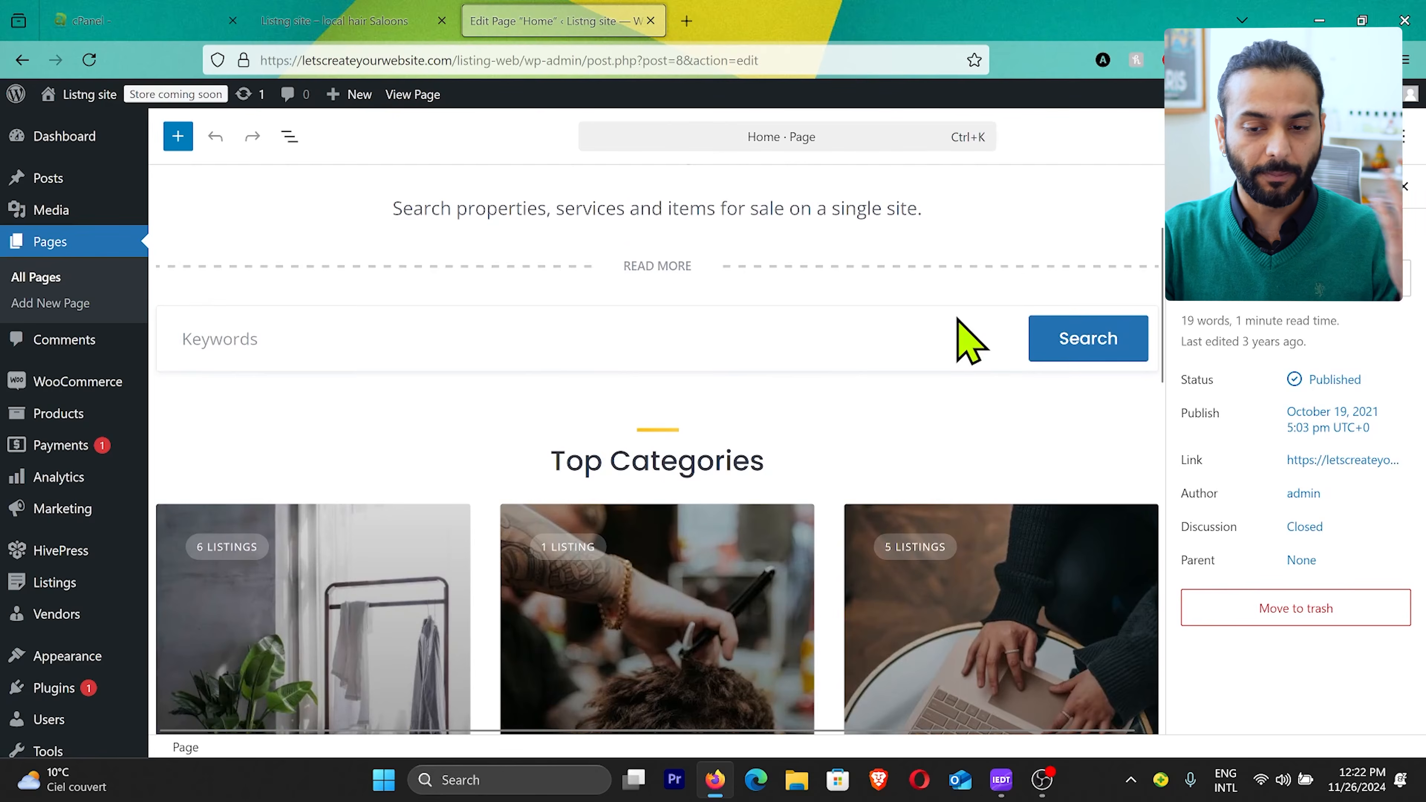
scroll(958, 318, down, 2)
scroll(956, 316, up, 5)
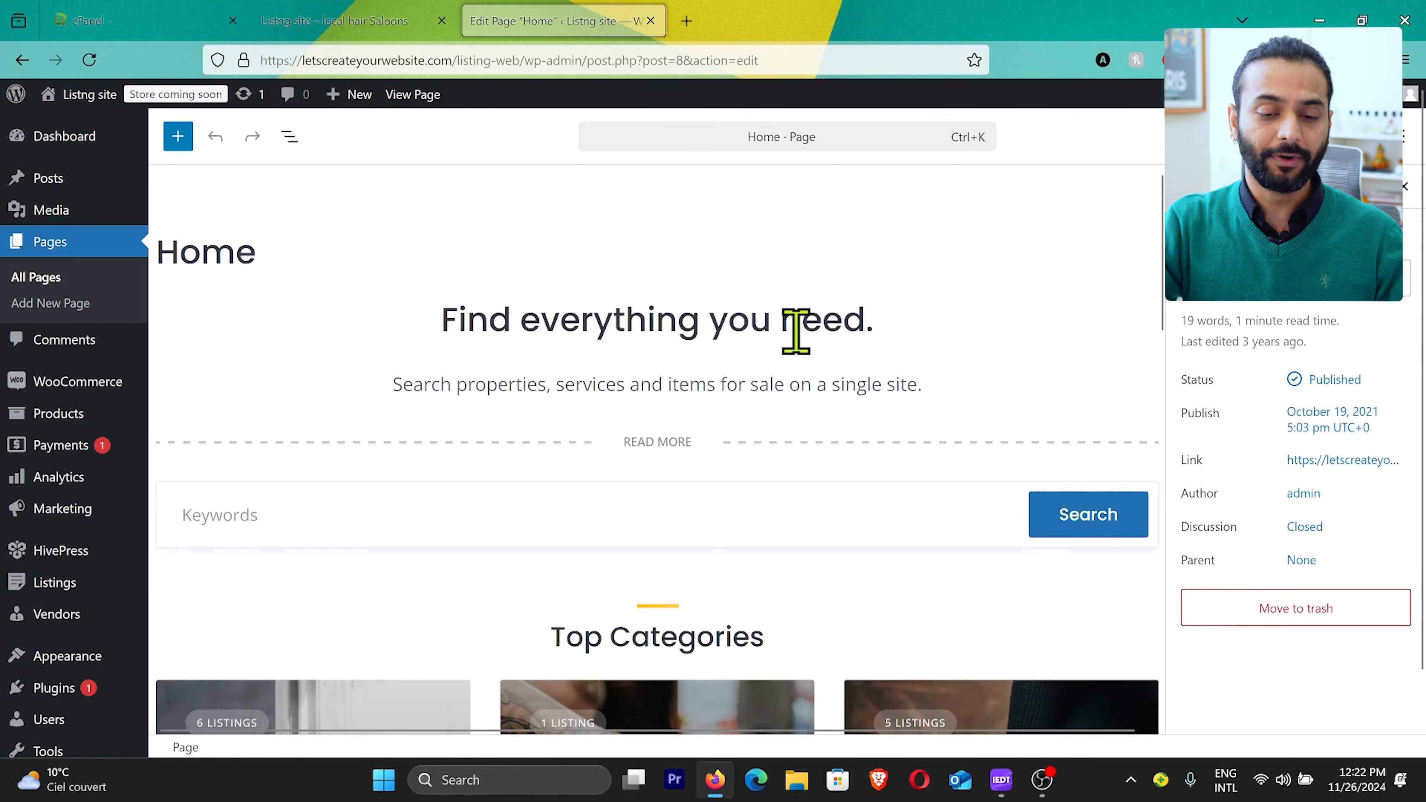
Step: Replace the Home page's main heading with "LISTING SITE FOR SPA"
click(526, 323)
key(ctrl+a)
key(BackSpace)
text(LISTING SITE FOR SPA)
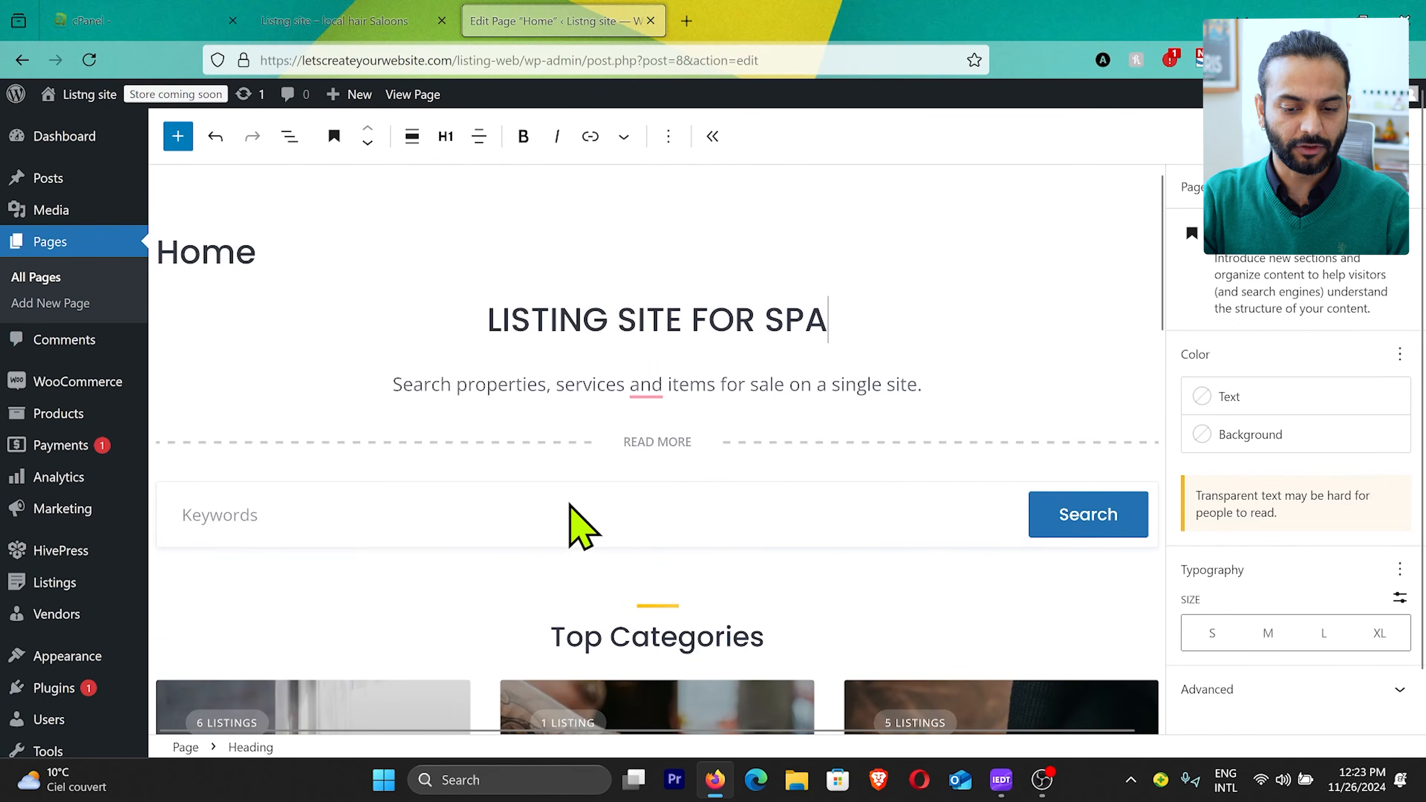
Step: Examine the Home page's search form, listing categories and listings blocks, and the document overview of all blocks
scroll(569, 504, down, 3)
click(577, 350)
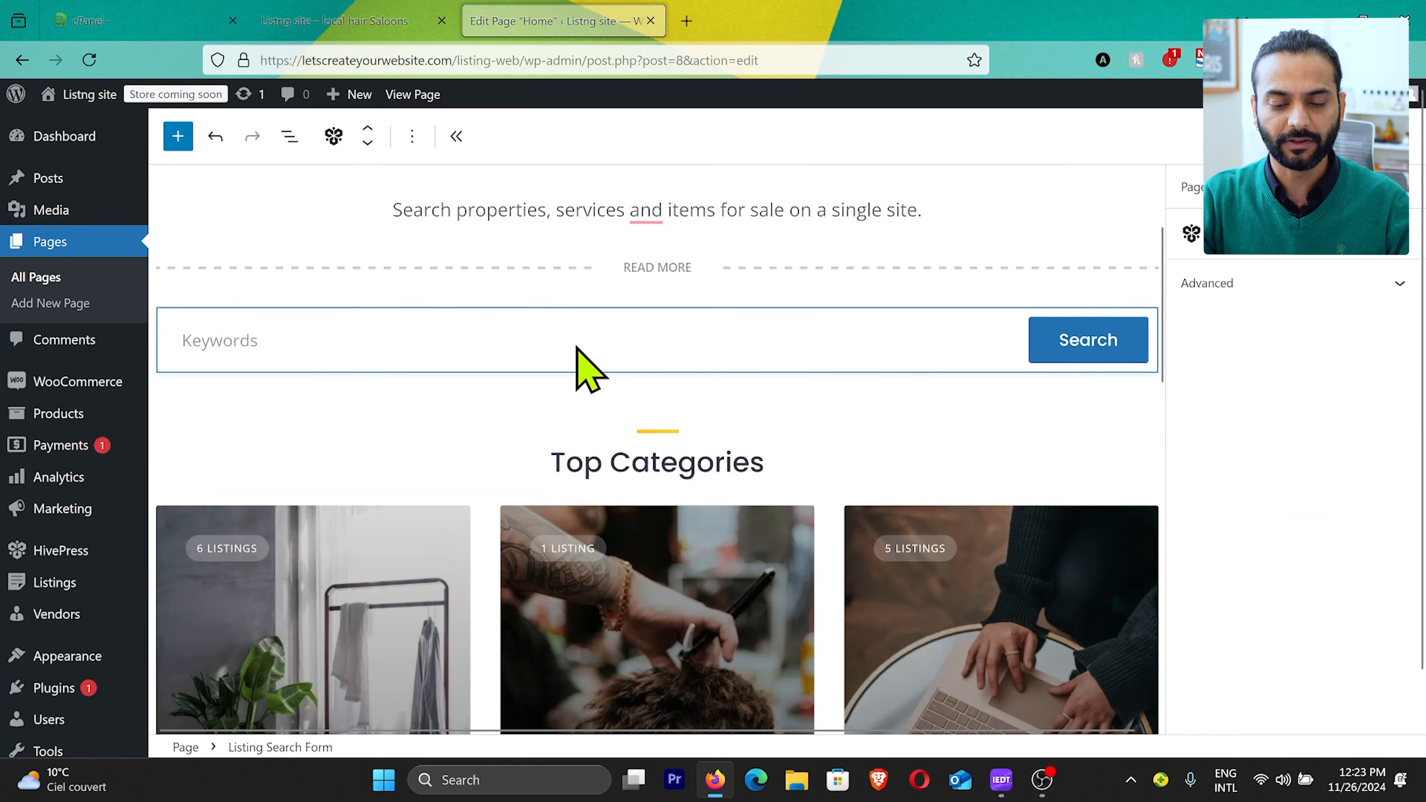
scroll(583, 365, down, 3)
click(612, 421)
scroll(618, 438, down, 8)
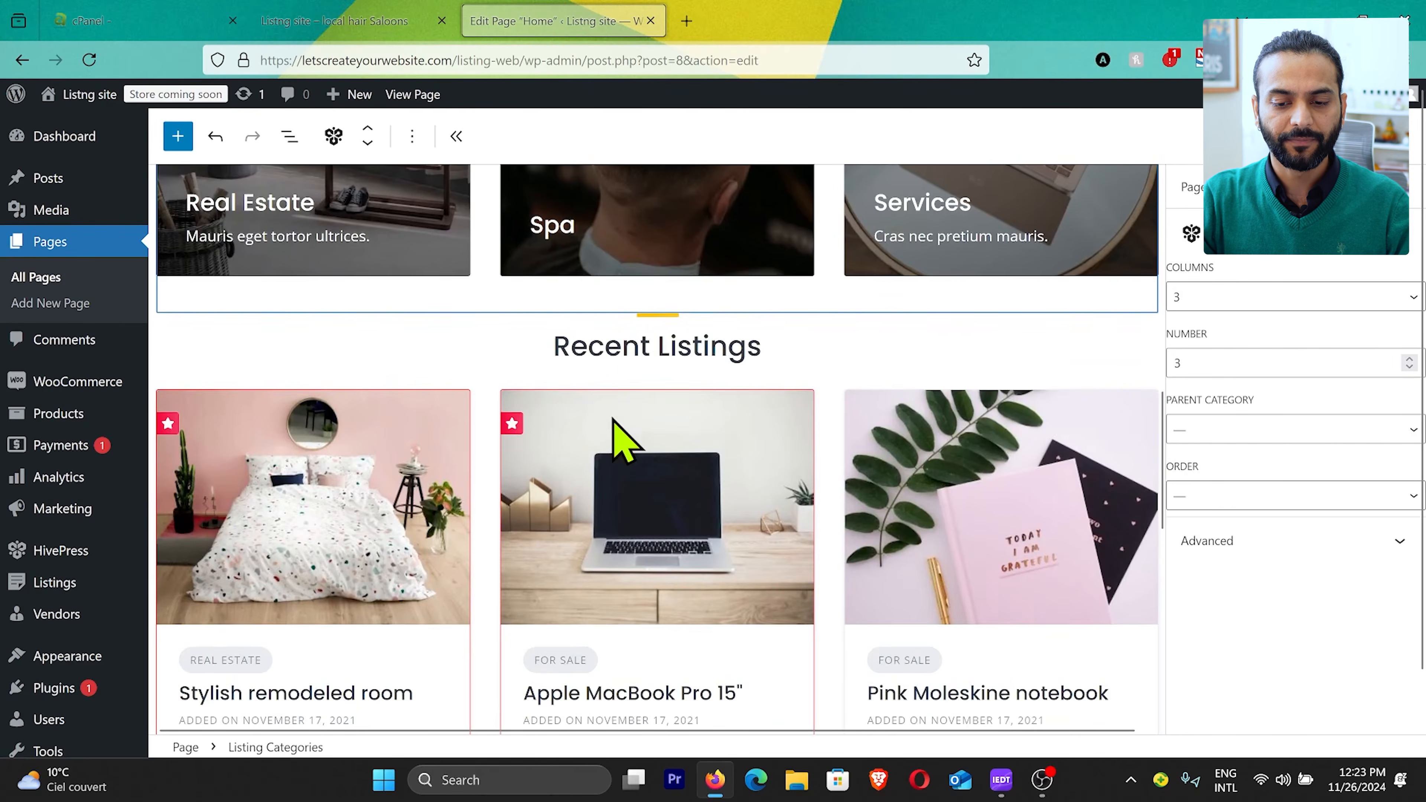
click(614, 519)
scroll(609, 506, up, 5)
scroll(614, 520, up, 9)
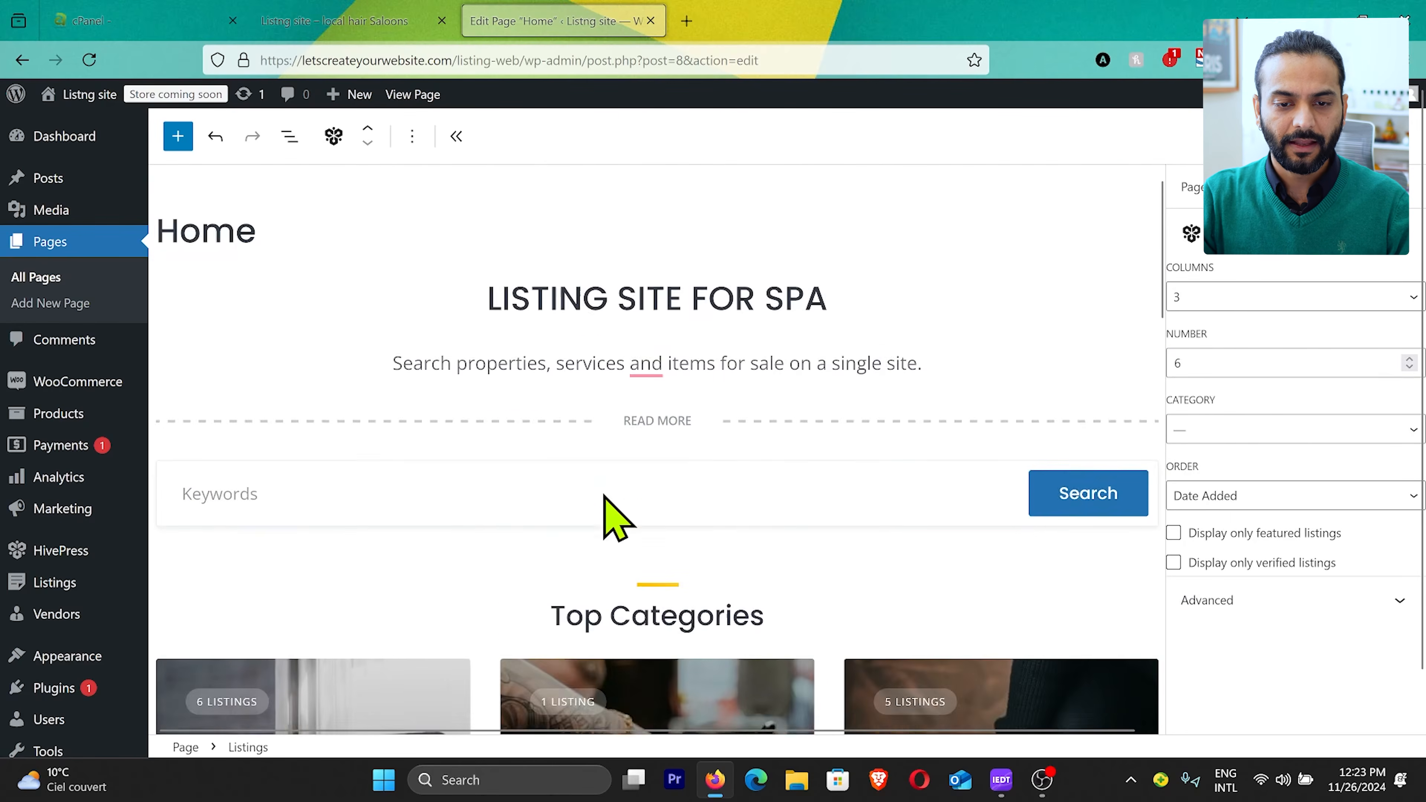
click(288, 136)
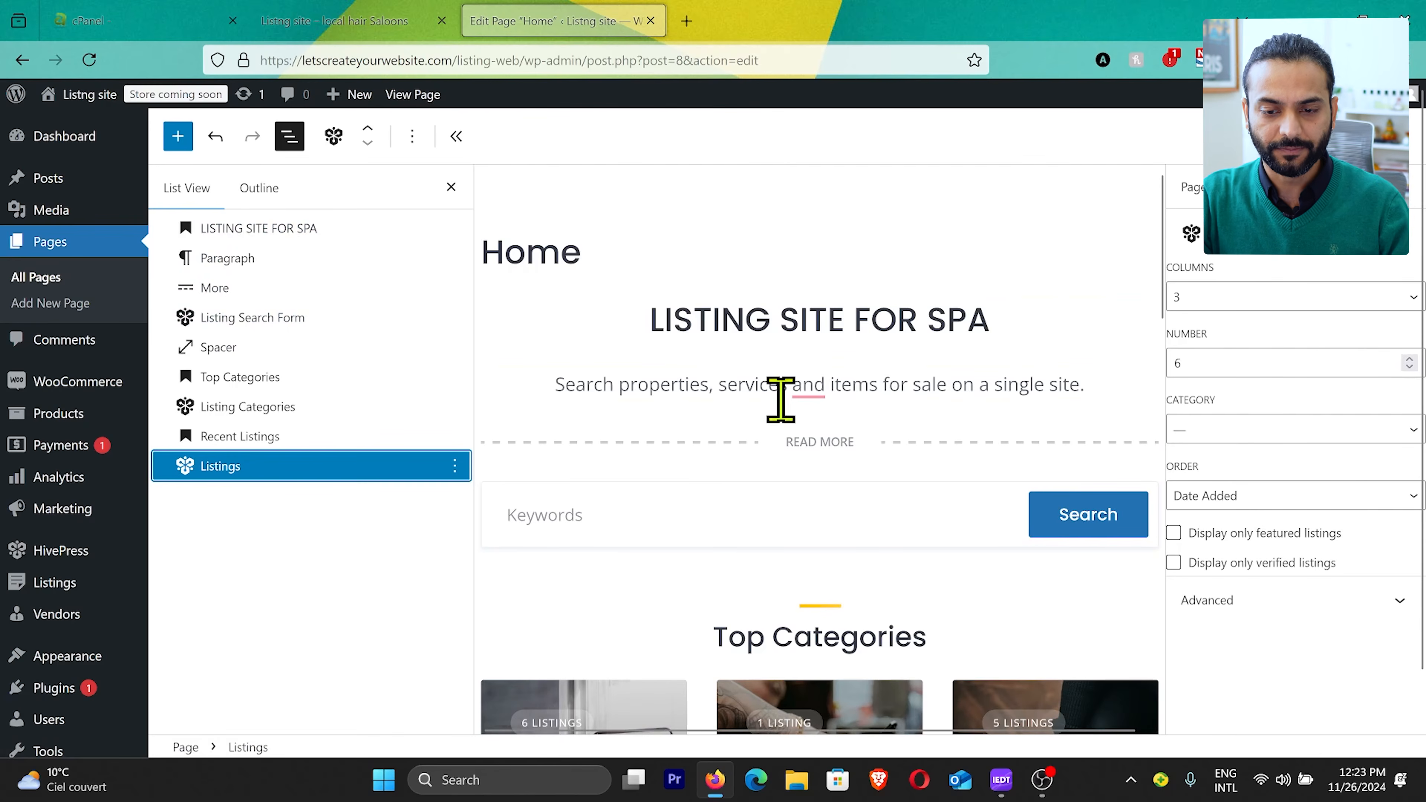
click(450, 187)
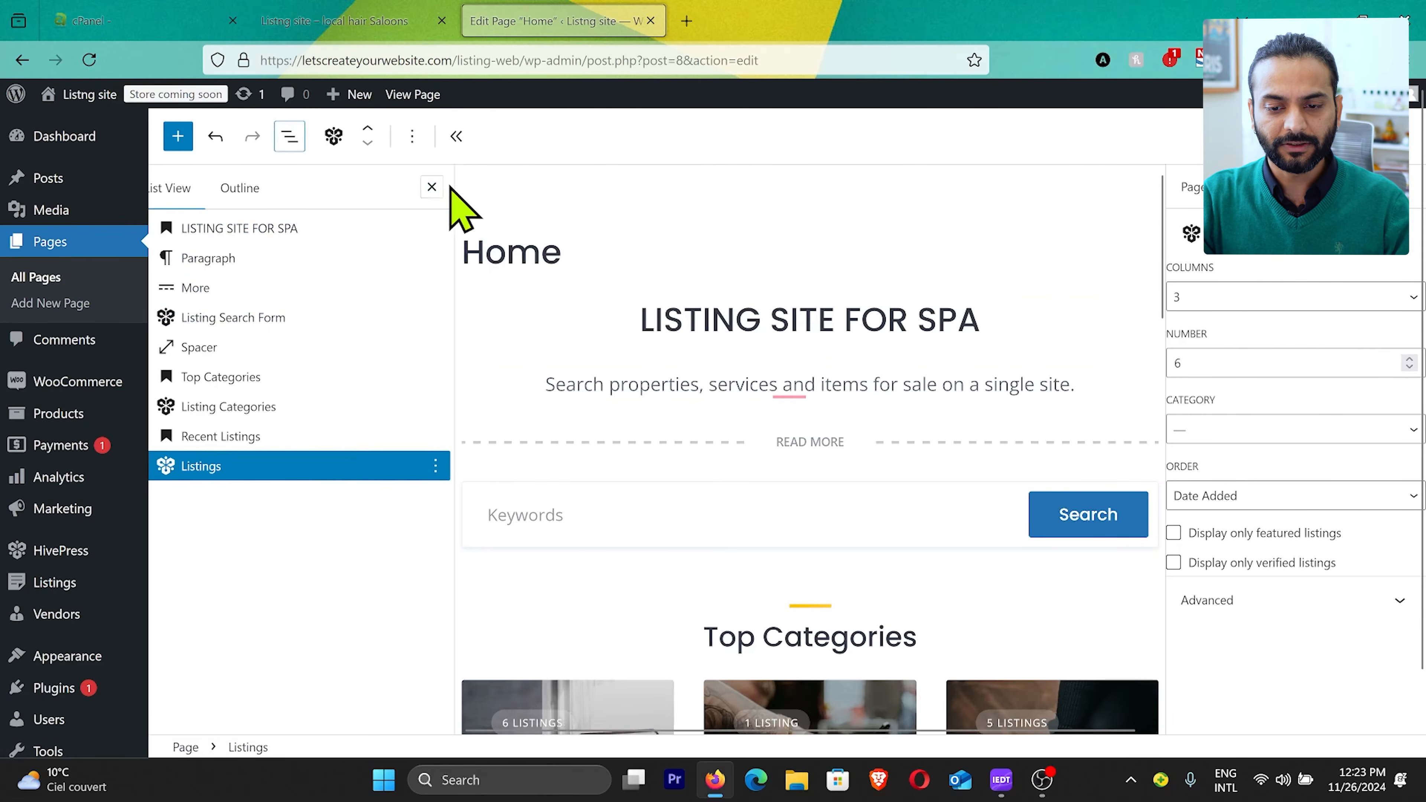
click(597, 441)
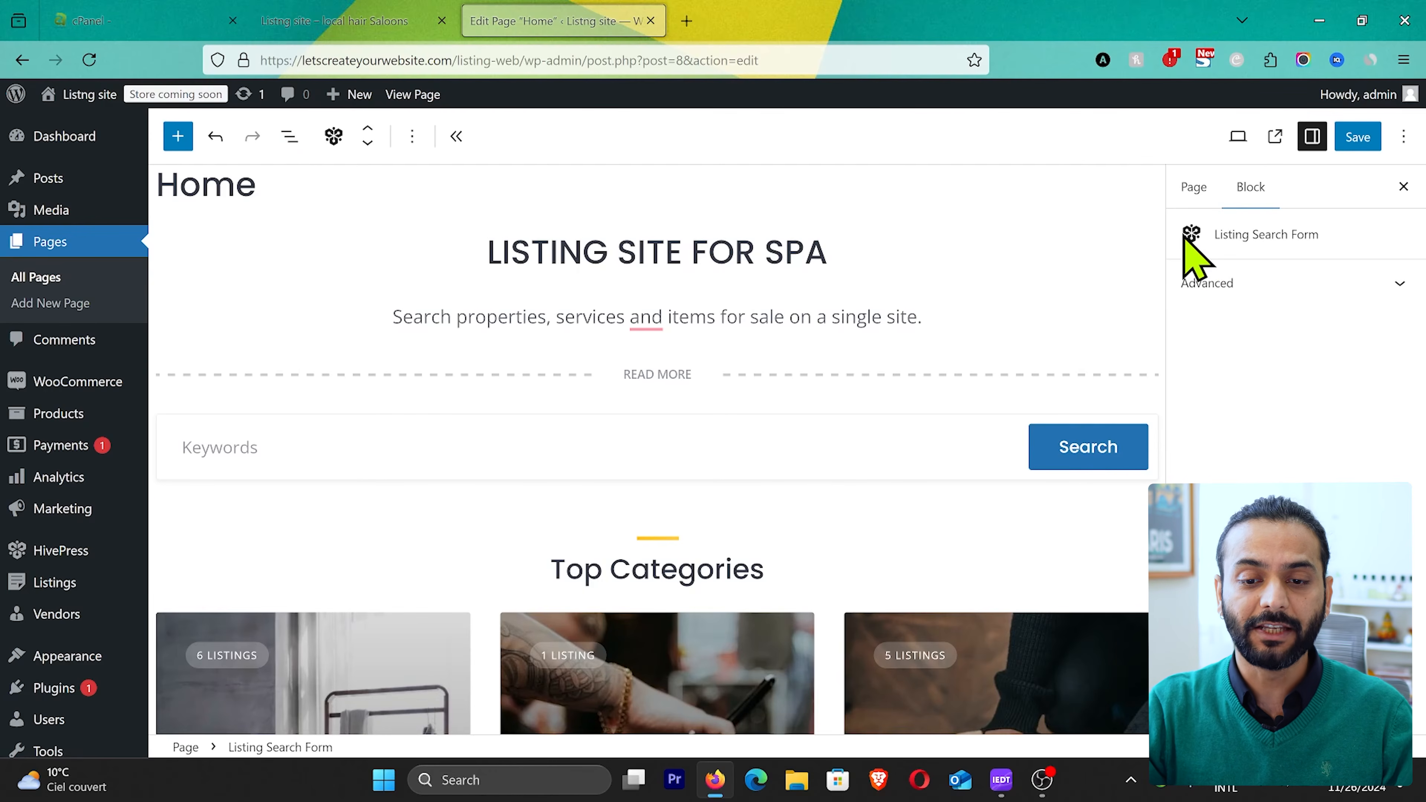
Step: Set the Listing Categories block under Top Categories to 4 columns and a number of 4, and save the page
scroll(612, 469, down, 3)
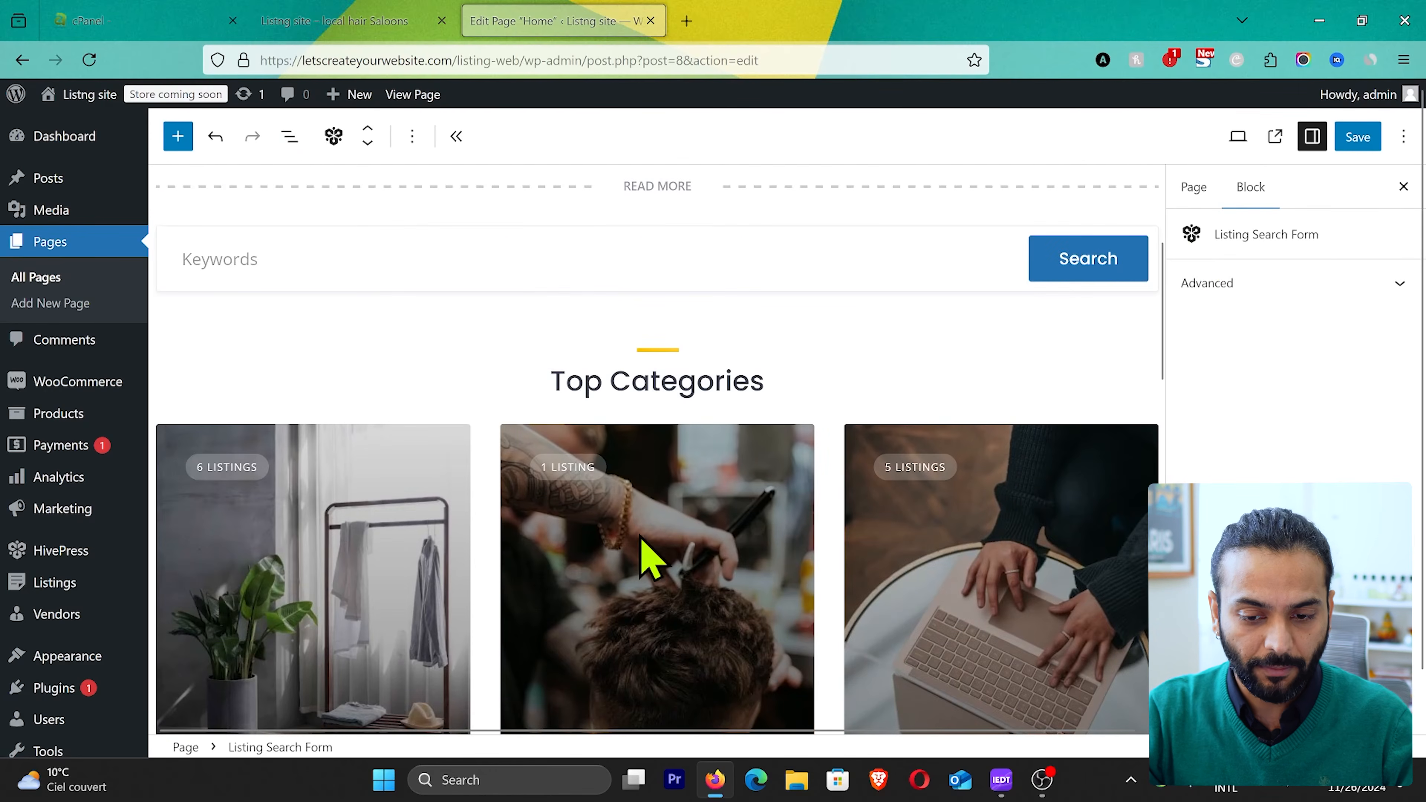
click(645, 572)
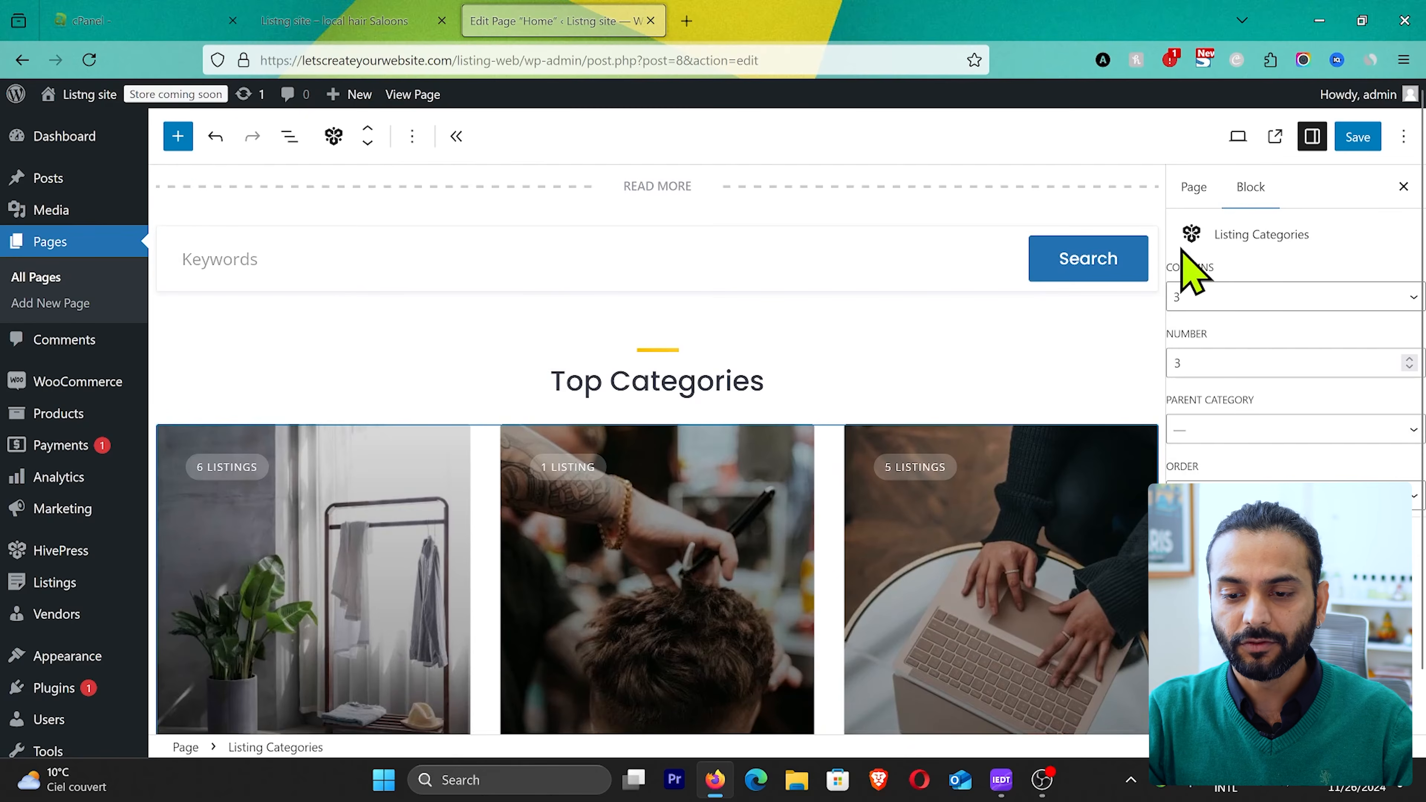
scroll(830, 556, down, 2)
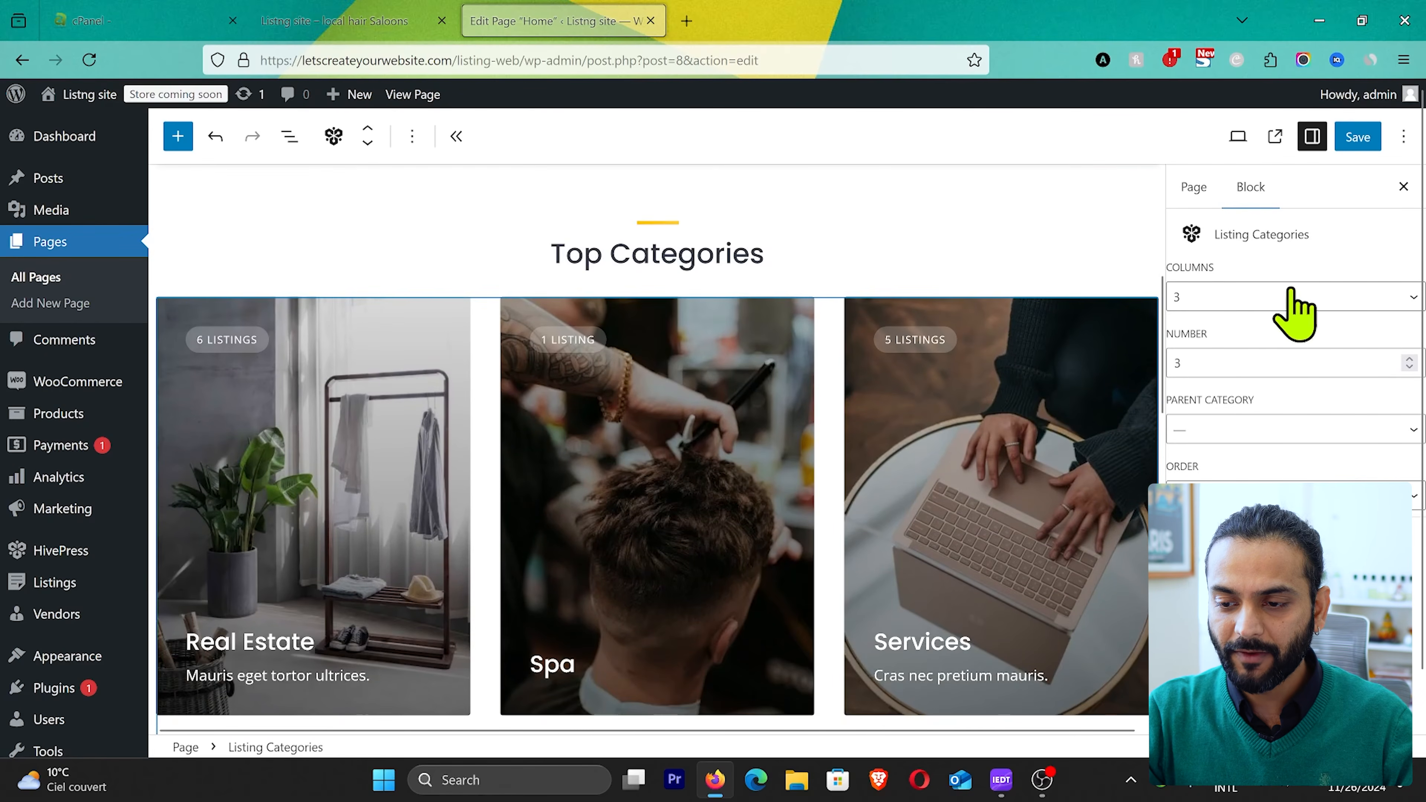
click(1324, 296)
click(1244, 374)
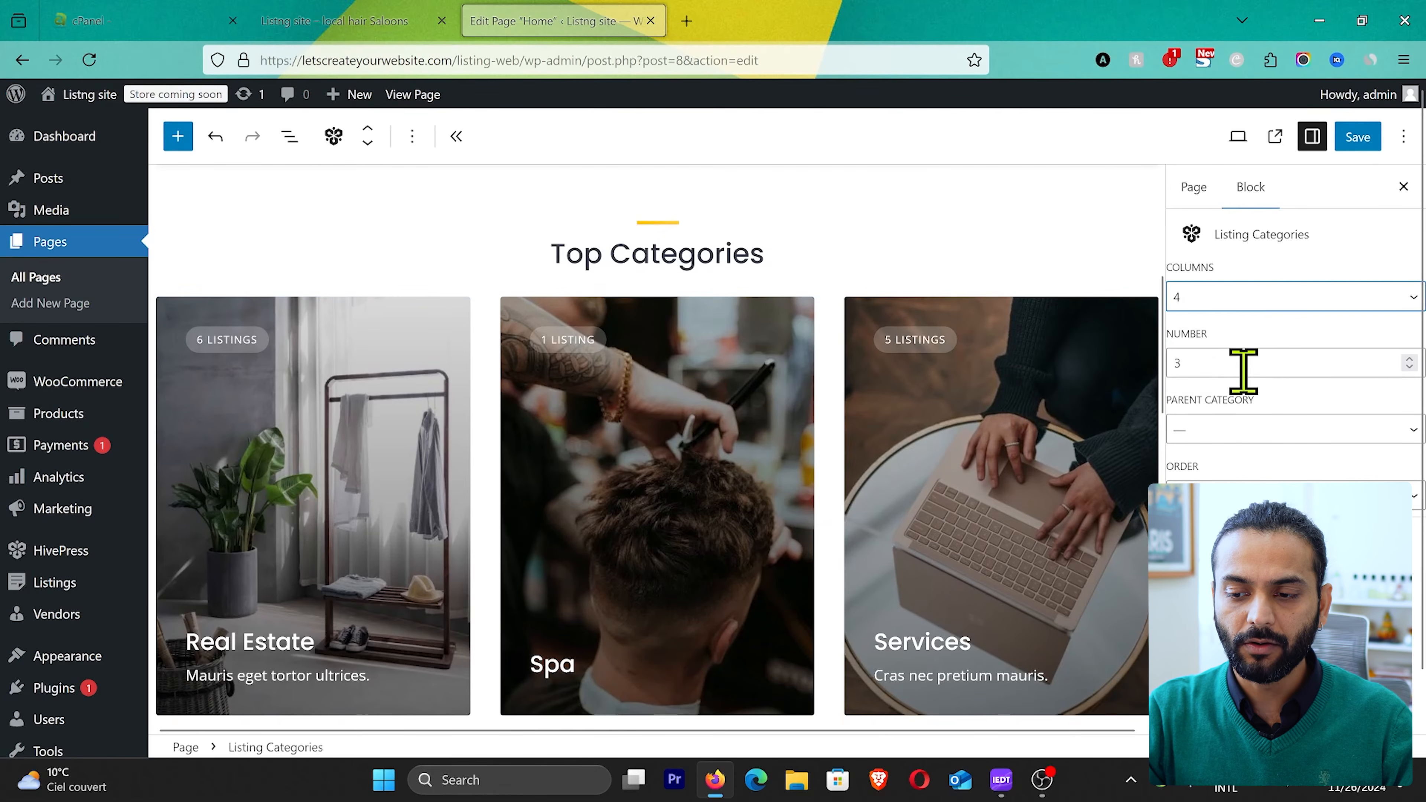
click(1273, 363)
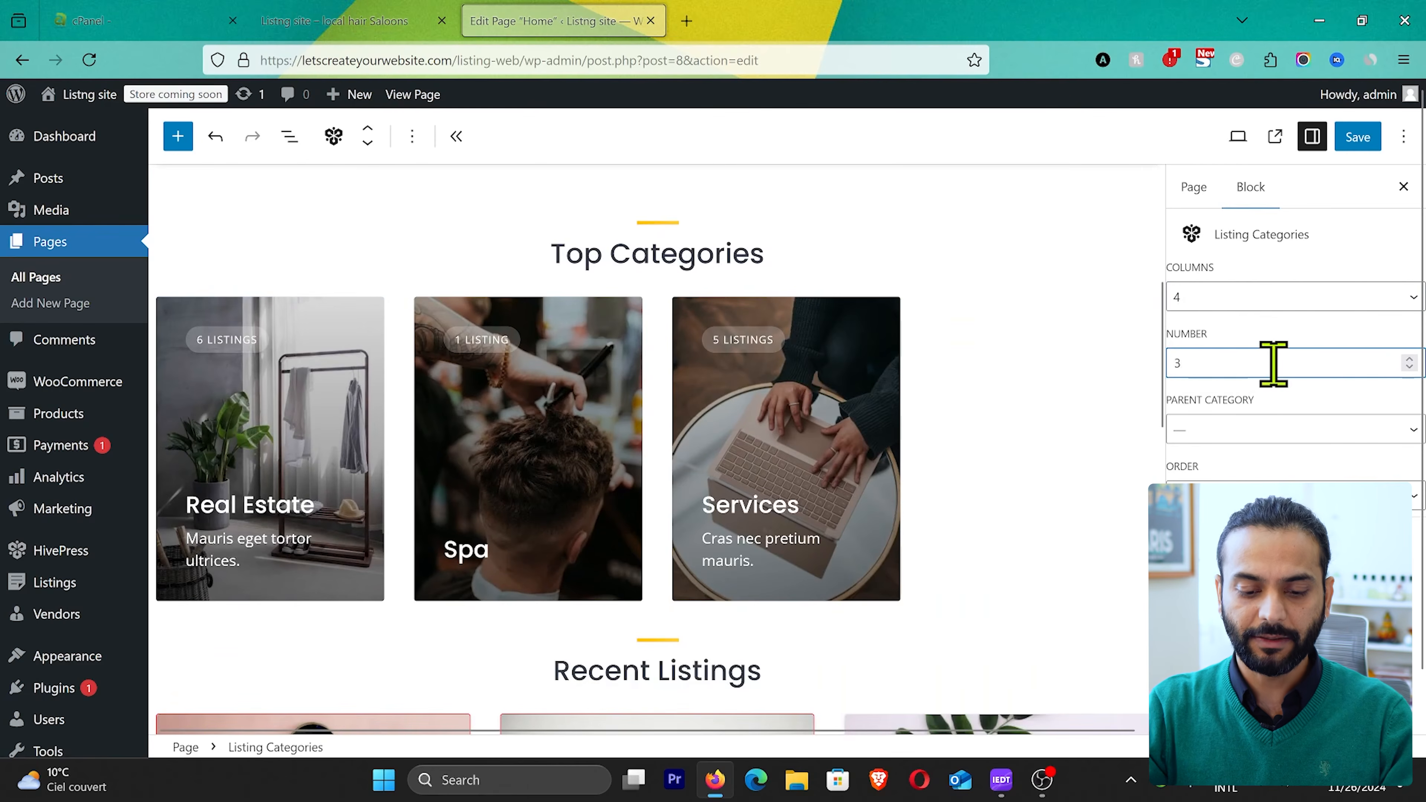
click(1072, 456)
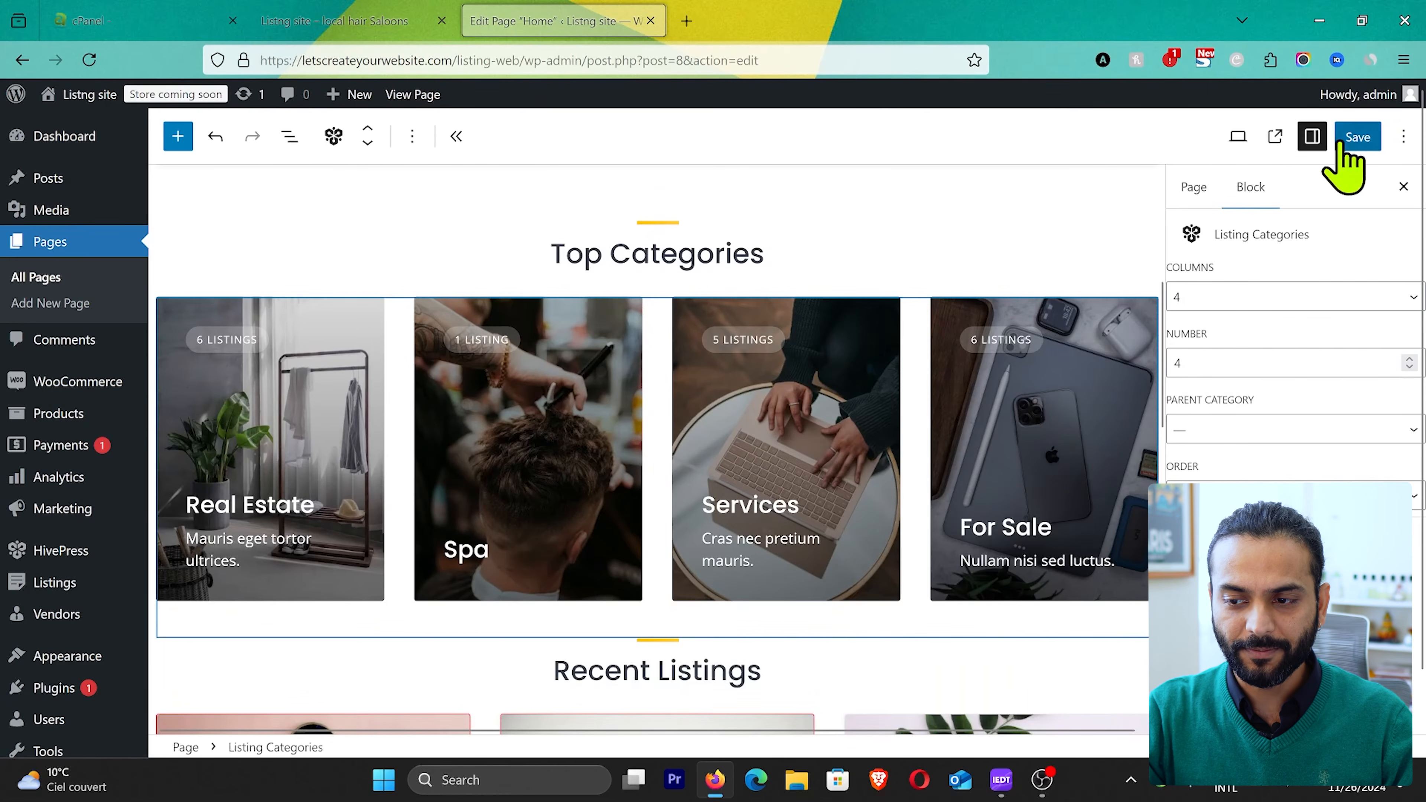
click(1355, 137)
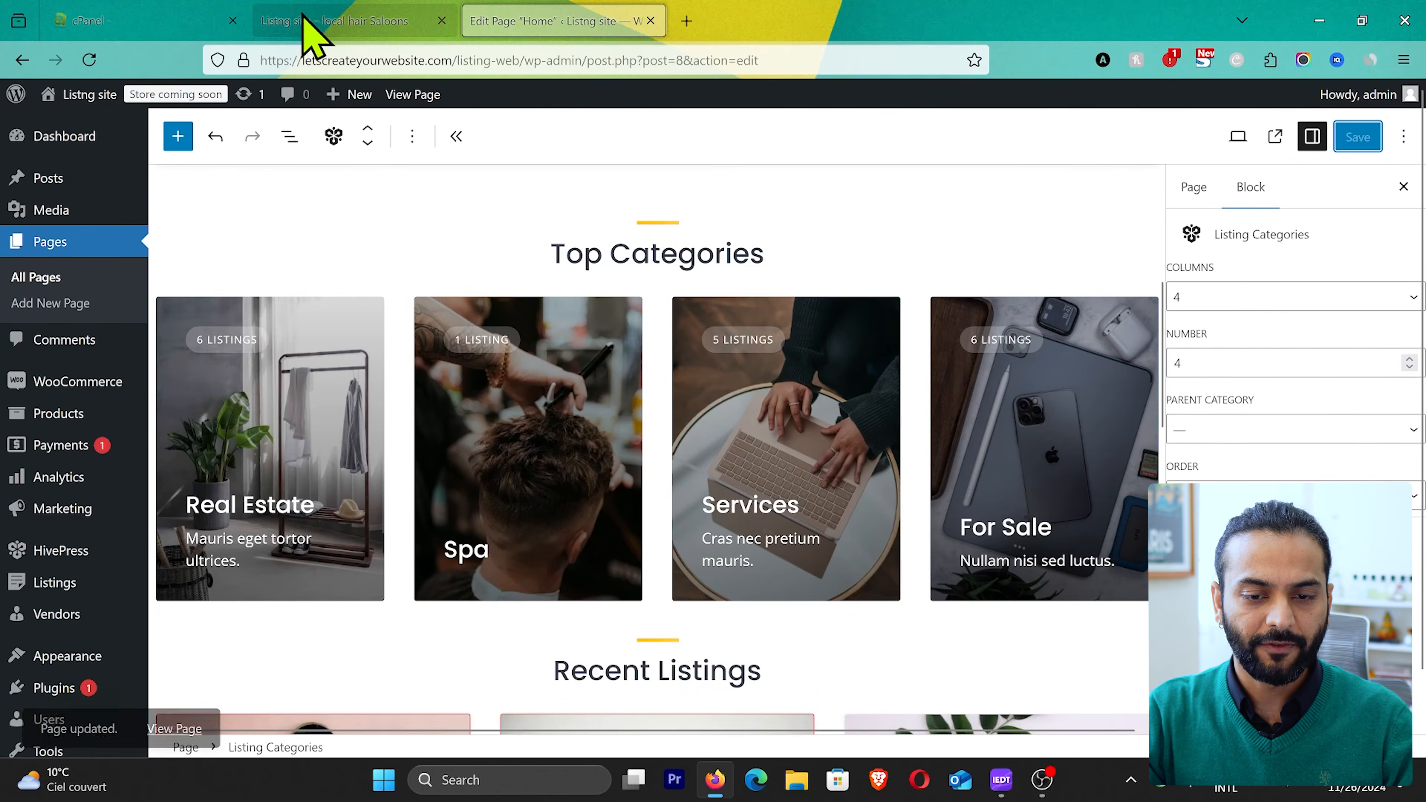
Step: Check the Top Categories section on the live home page
click(314, 23)
scroll(488, 351, up, 15)
scroll(488, 351, down, 5)
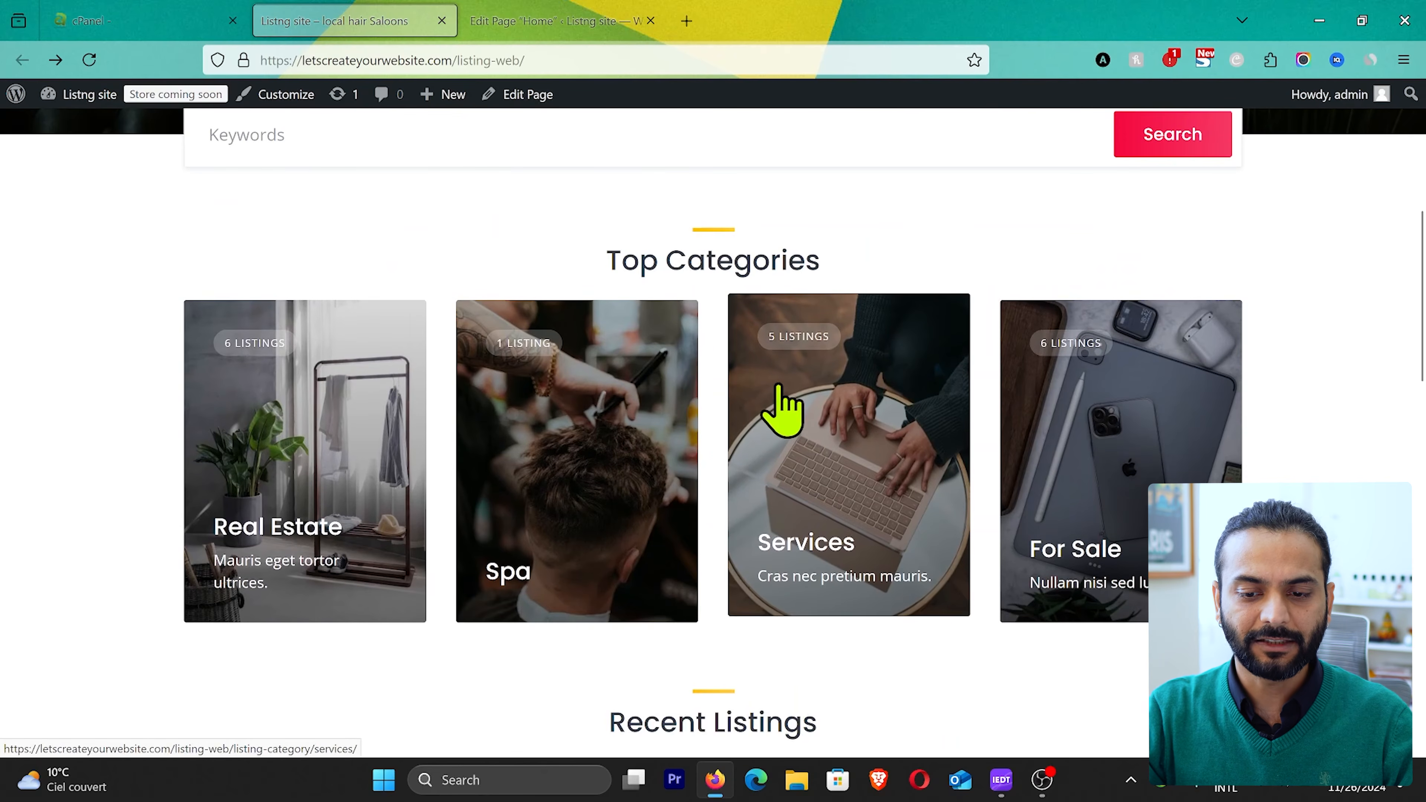
Step: Return to the Home page editor and set the Listings block under Recent Listings to 4 columns
click(534, 31)
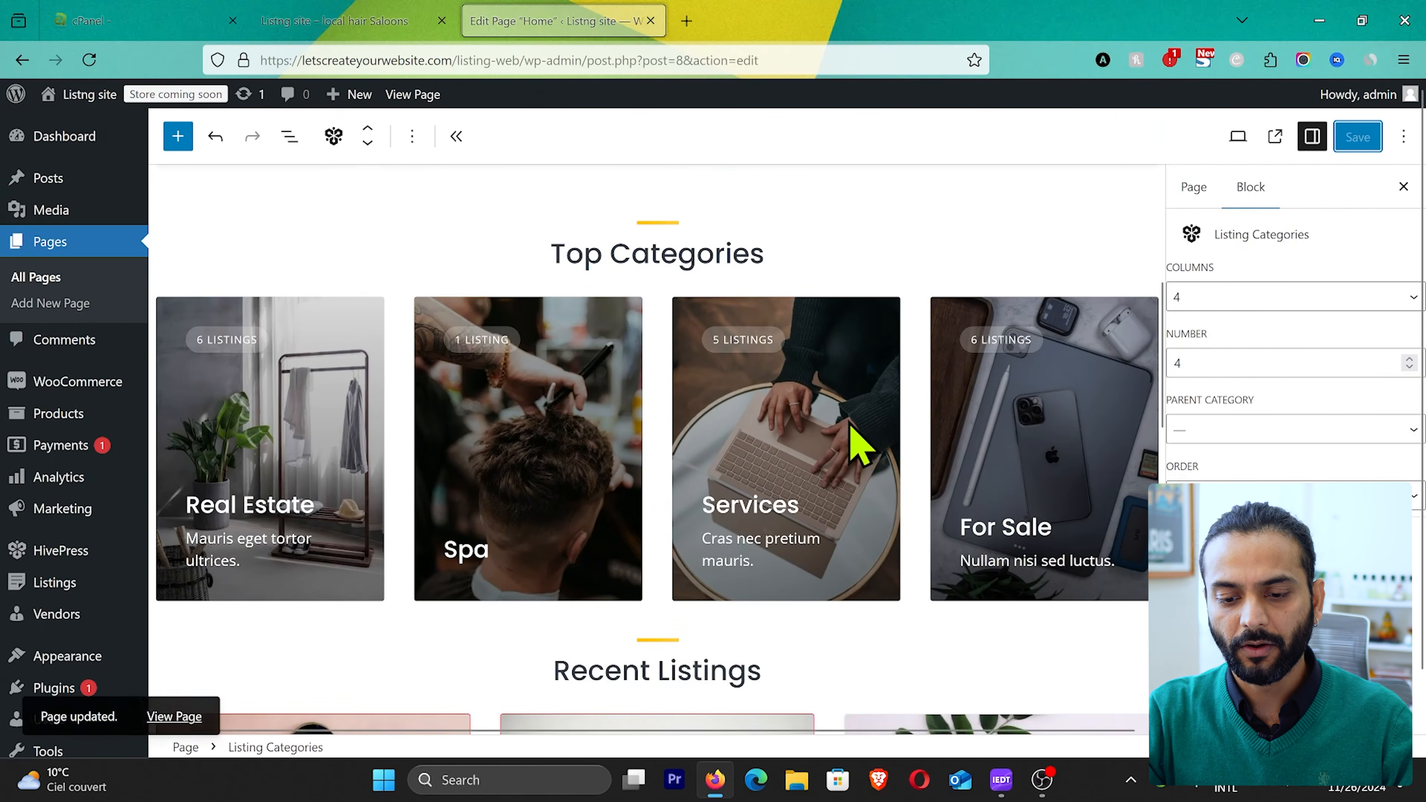
scroll(853, 444, down, 6)
click(727, 458)
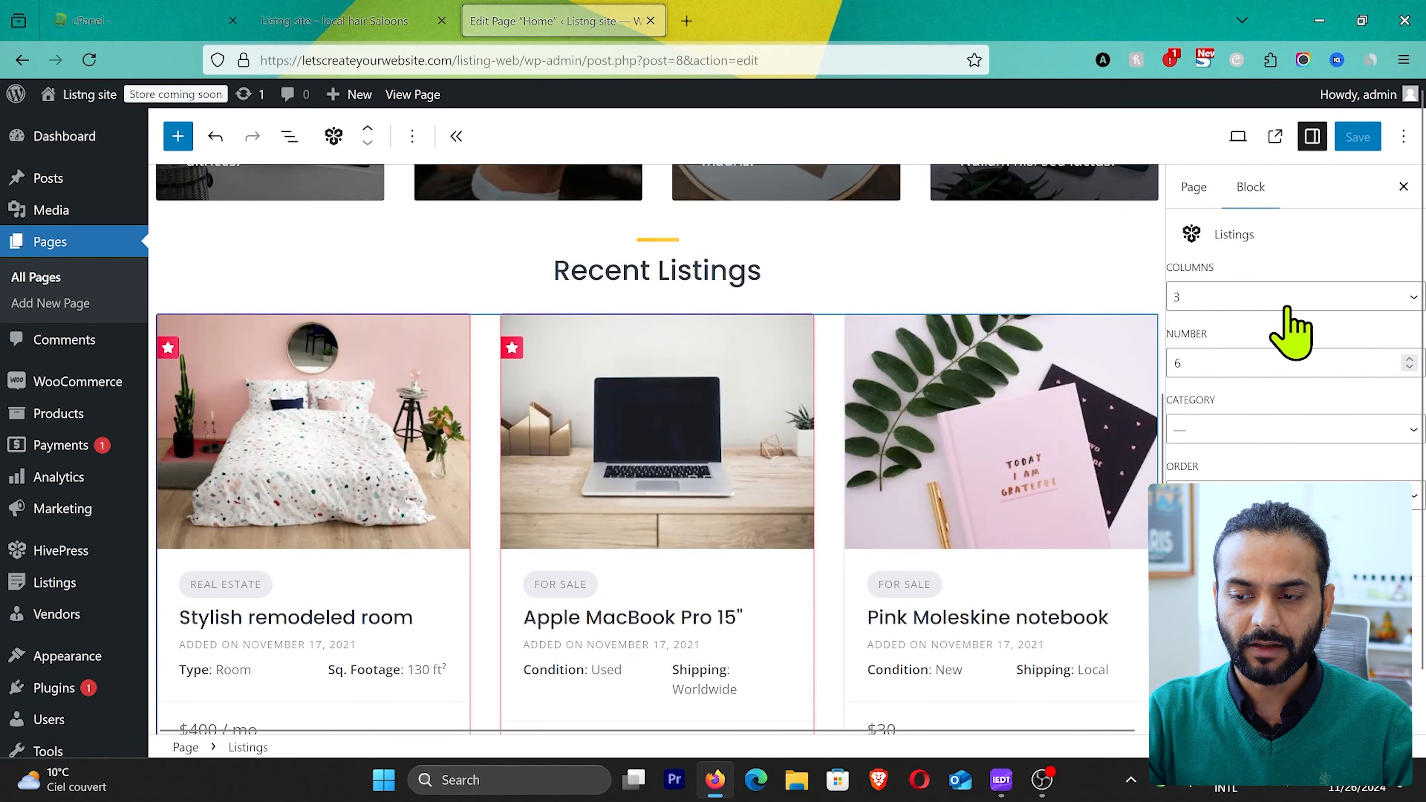
click(1308, 298)
click(1238, 400)
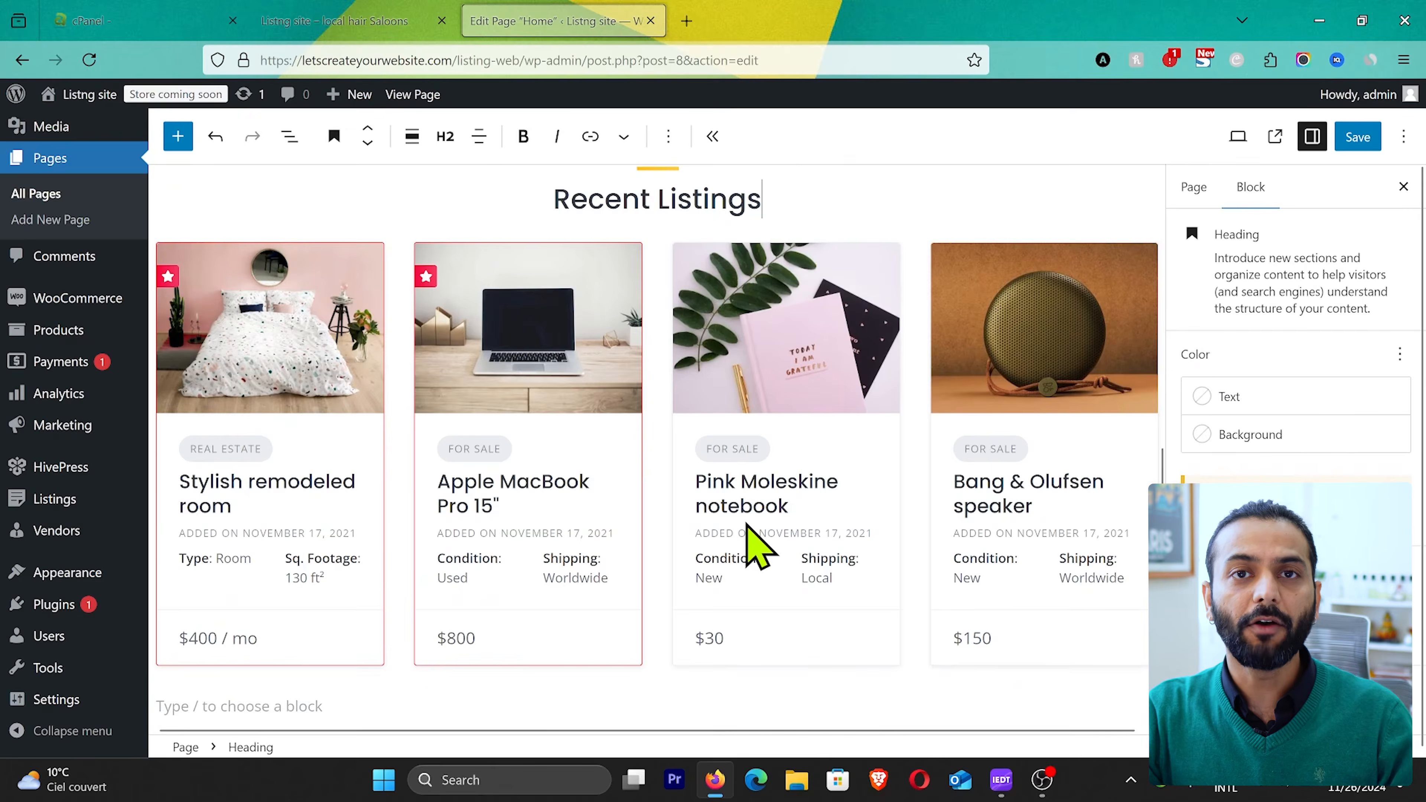
Step: Browse the available blocks for the Home page, from text, media, design and widgets to the HivePress and WooCommerce groups
scroll(748, 527, up, 4)
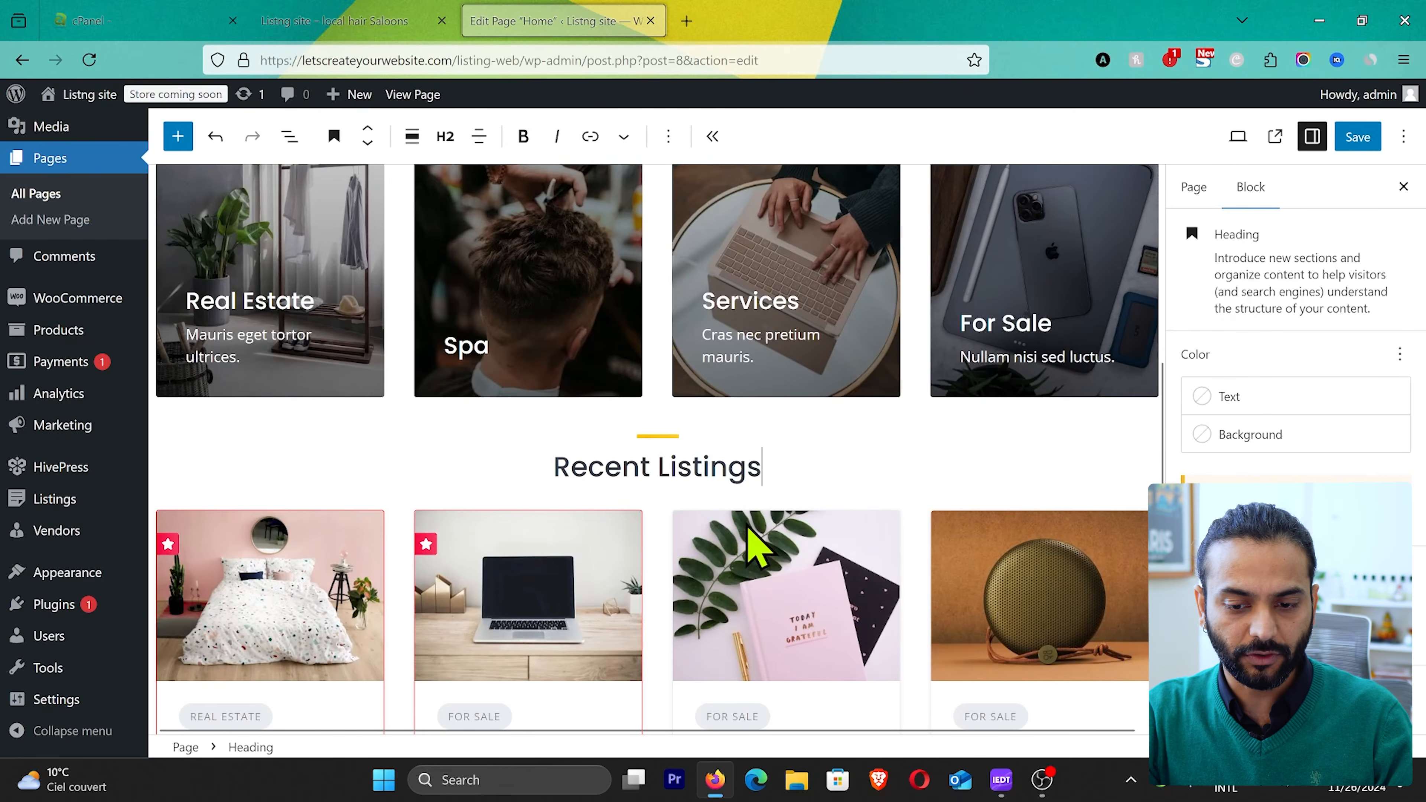
scroll(753, 537, up, 5)
scroll(583, 388, up, 5)
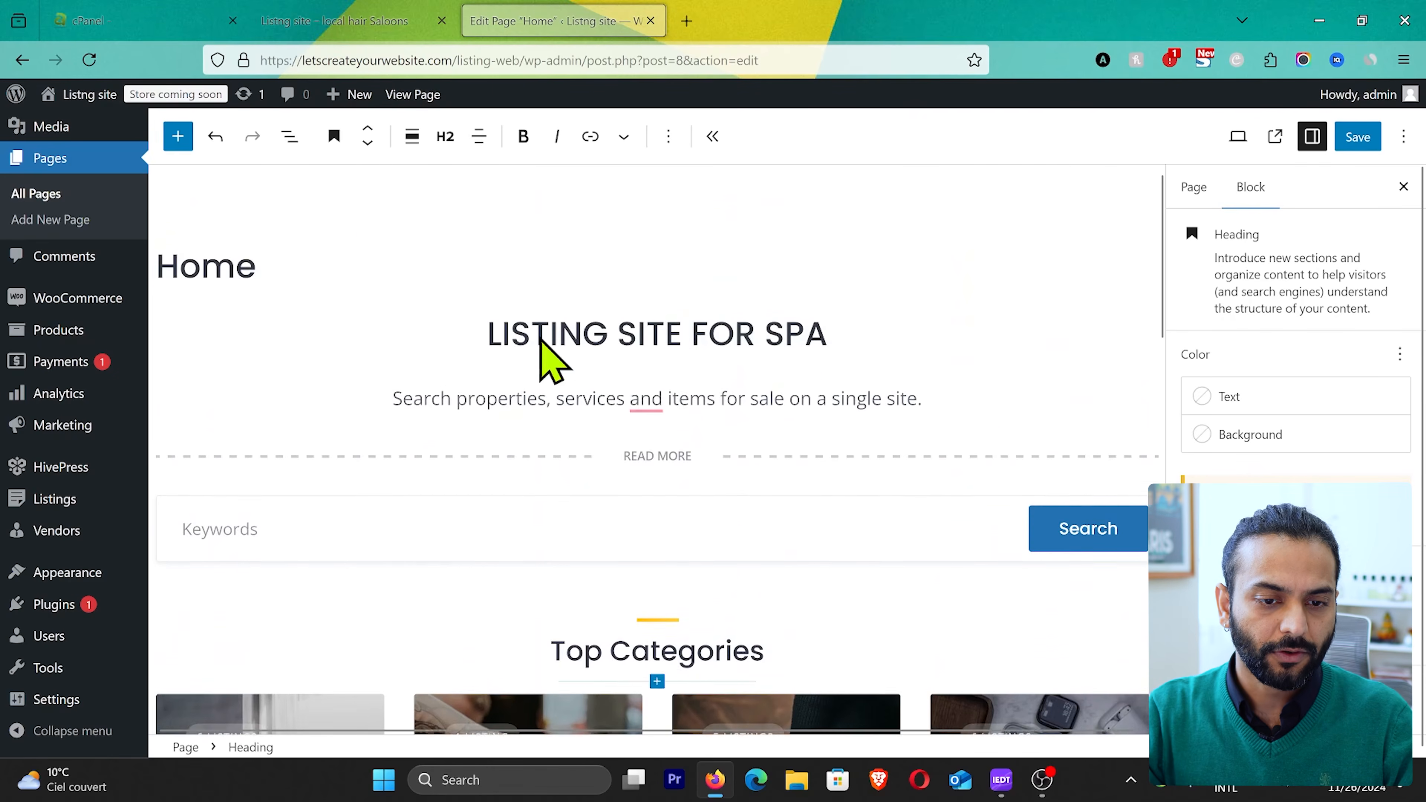
click(178, 136)
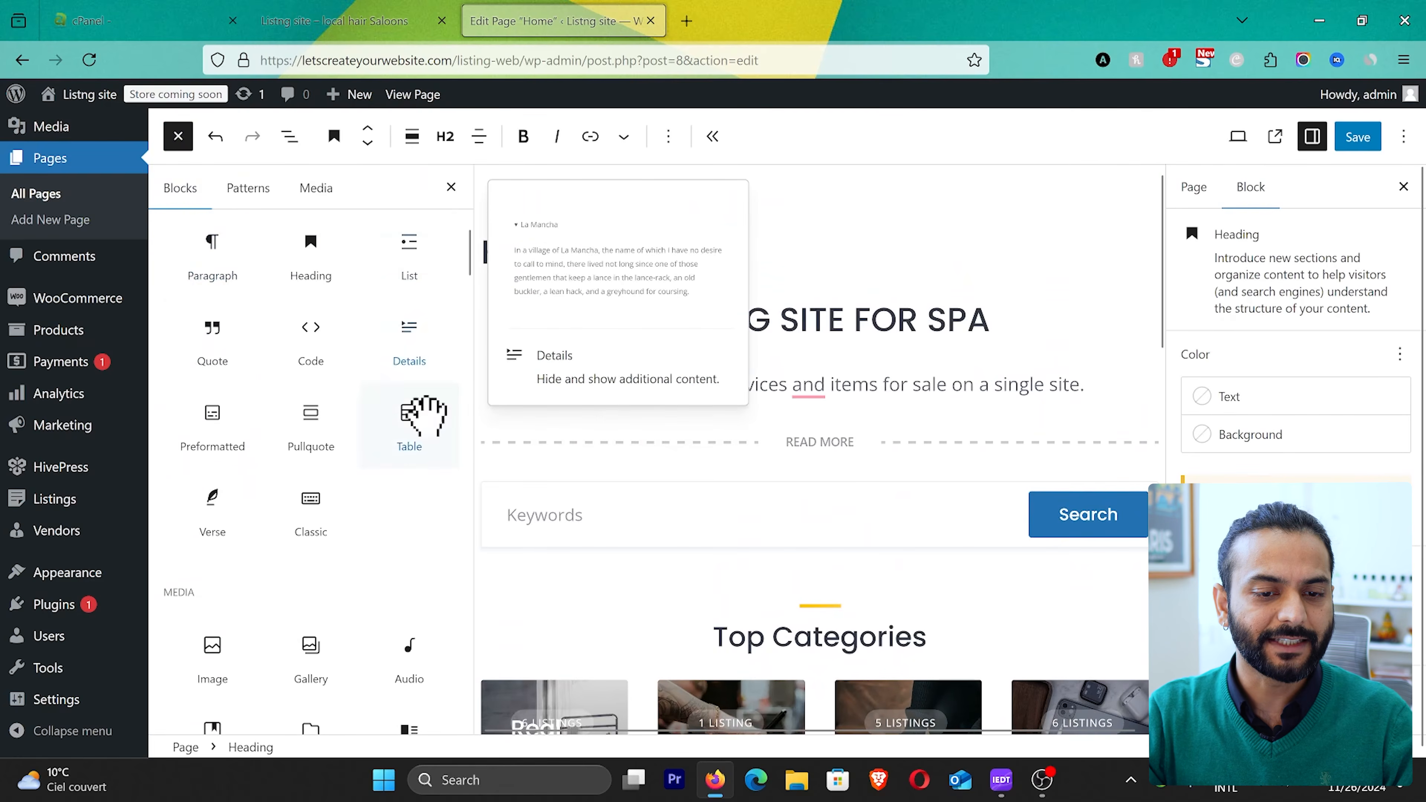
scroll(335, 556, up, 2)
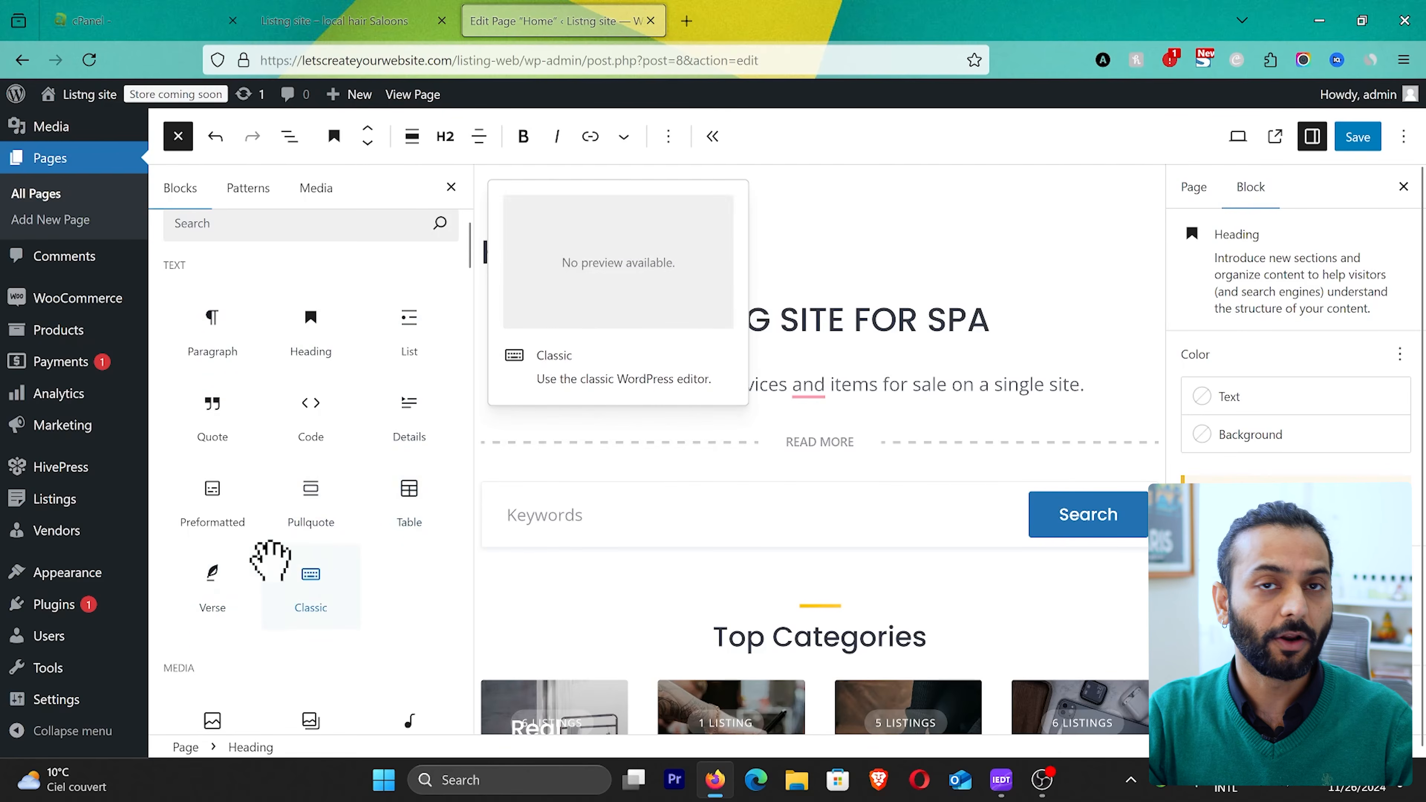
scroll(369, 572, down, 1)
scroll(382, 595, down, 5)
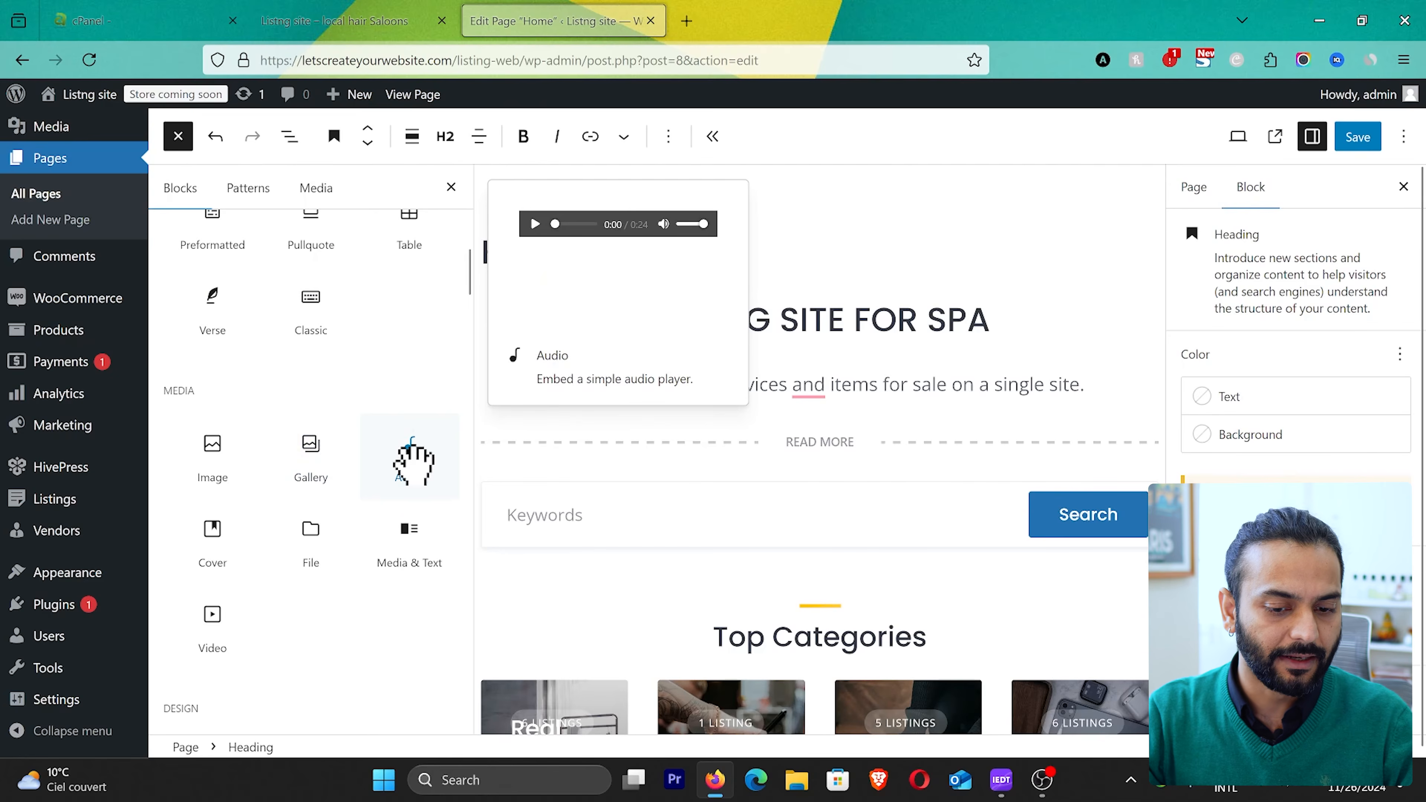
scroll(418, 485, down, 6)
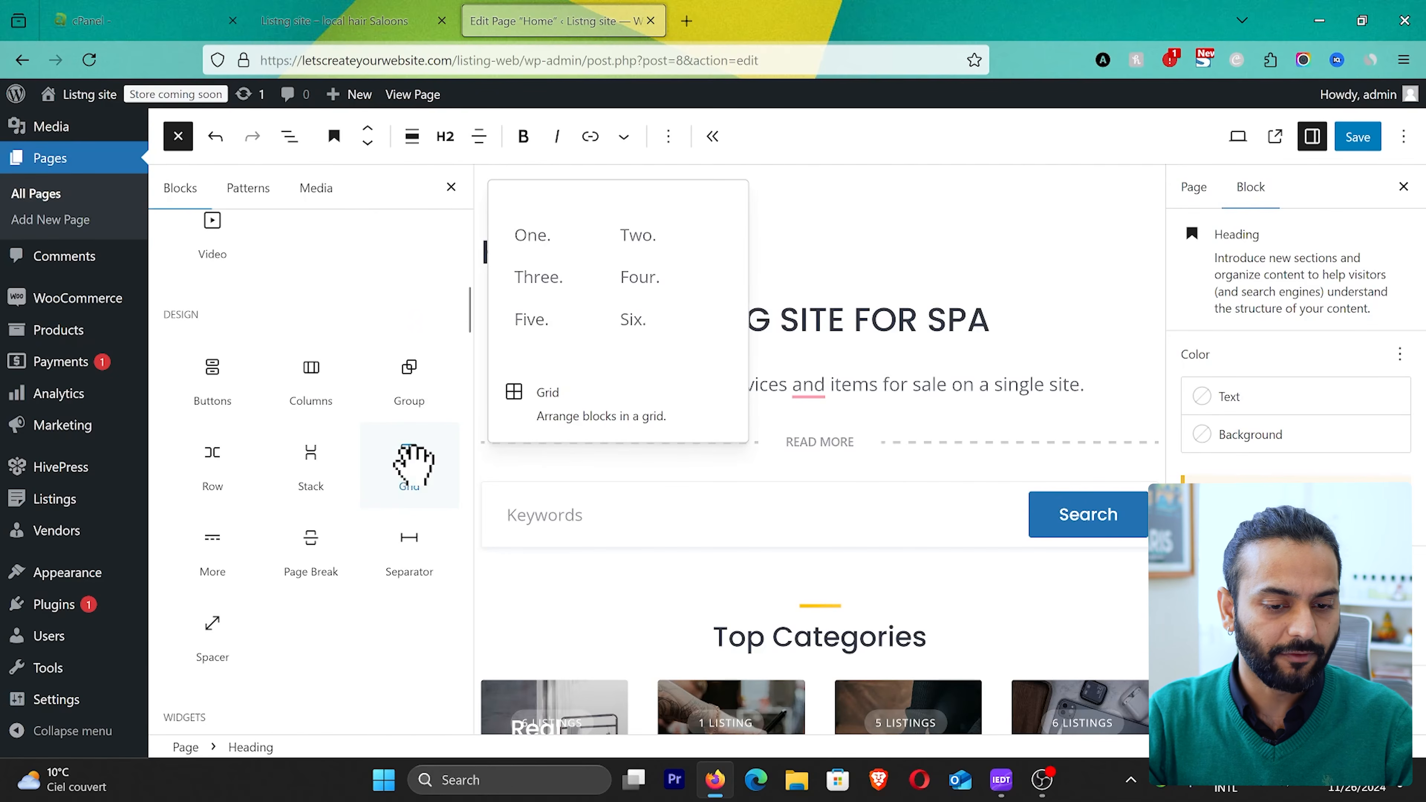
scroll(303, 424, down, 1)
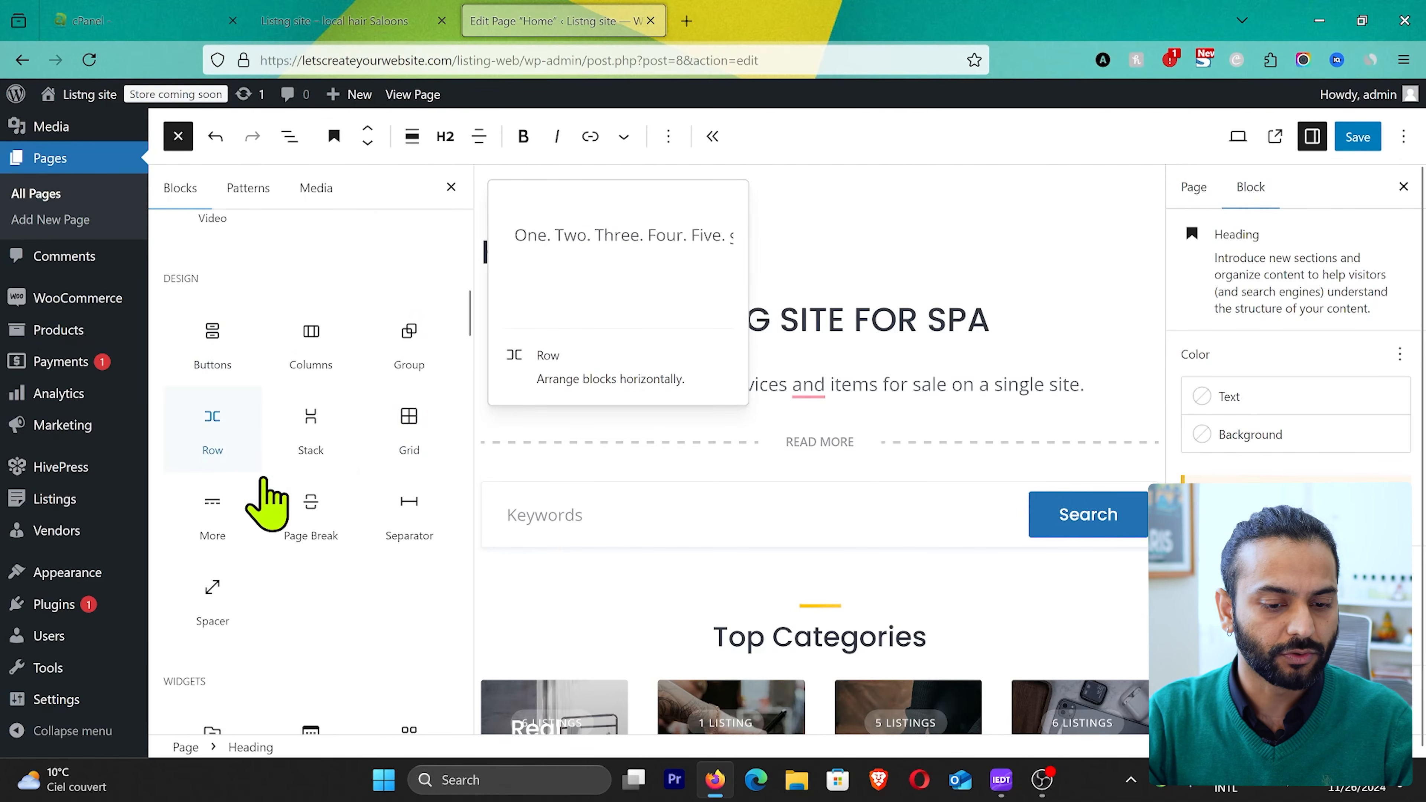
scroll(278, 494, down, 5)
scroll(360, 525, down, 9)
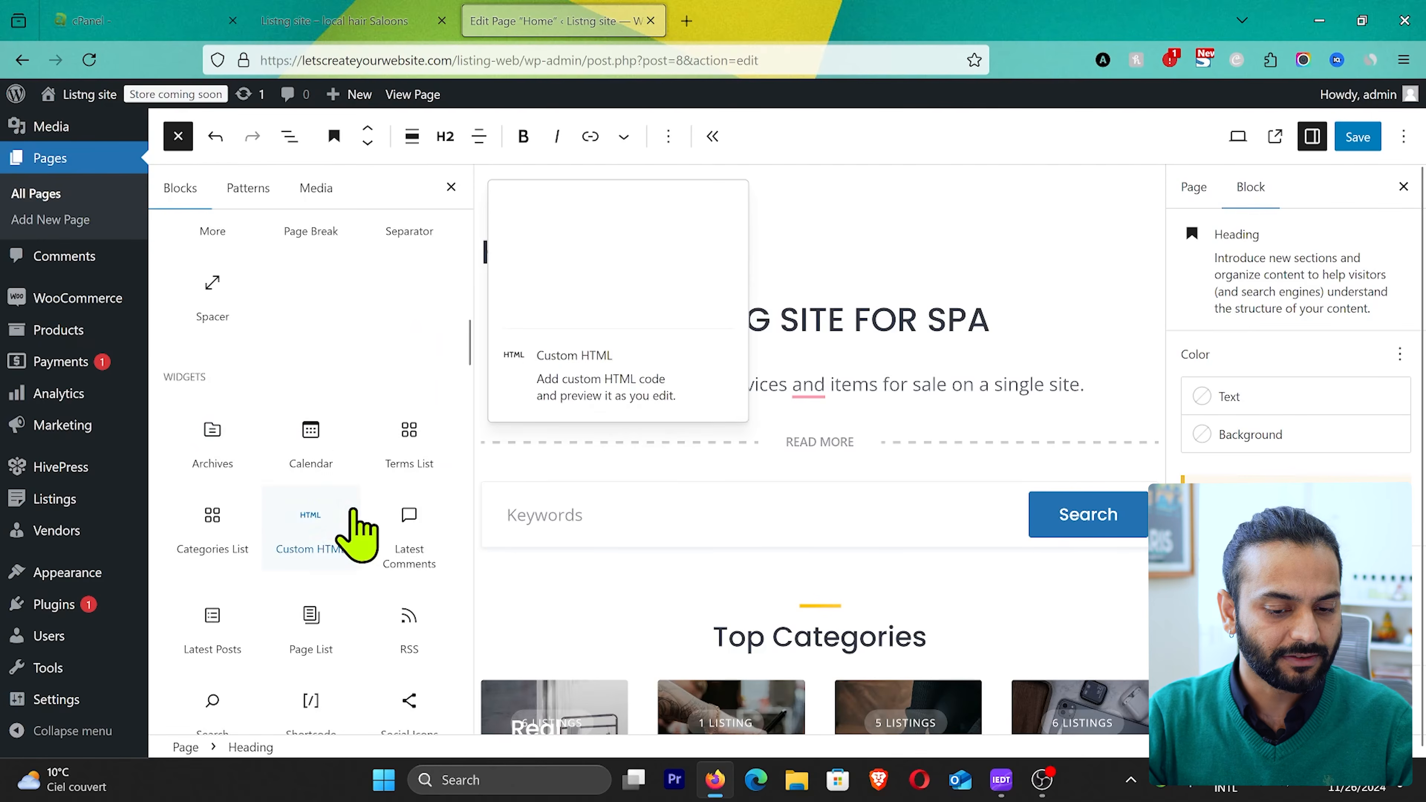
scroll(357, 534, down, 14)
scroll(358, 533, down, 20)
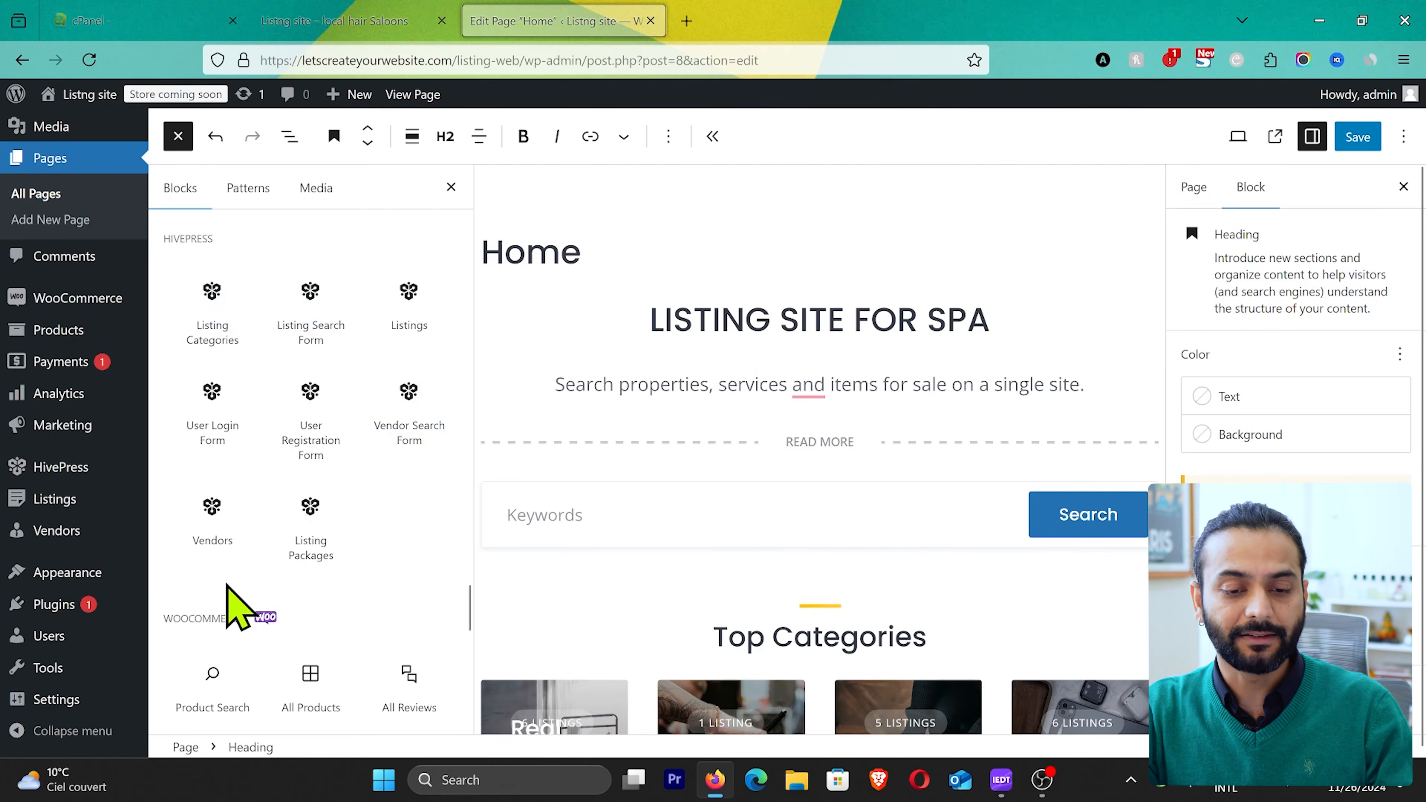
Step: Insert a Listing Categories block below the search form and a Listing Packages block beneath it, above the Top Categories heading
scroll(795, 524, down, 5)
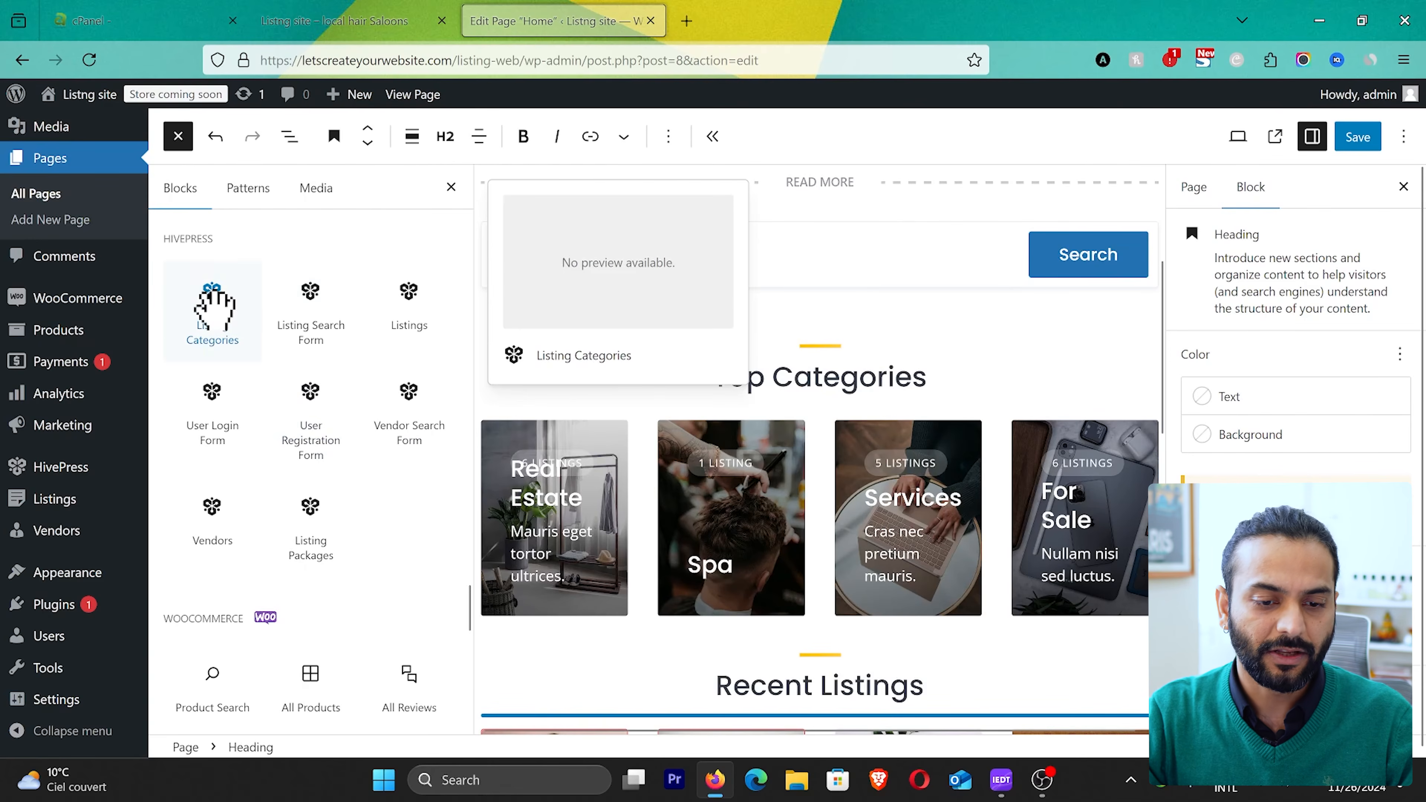
drag(213, 309, 780, 316)
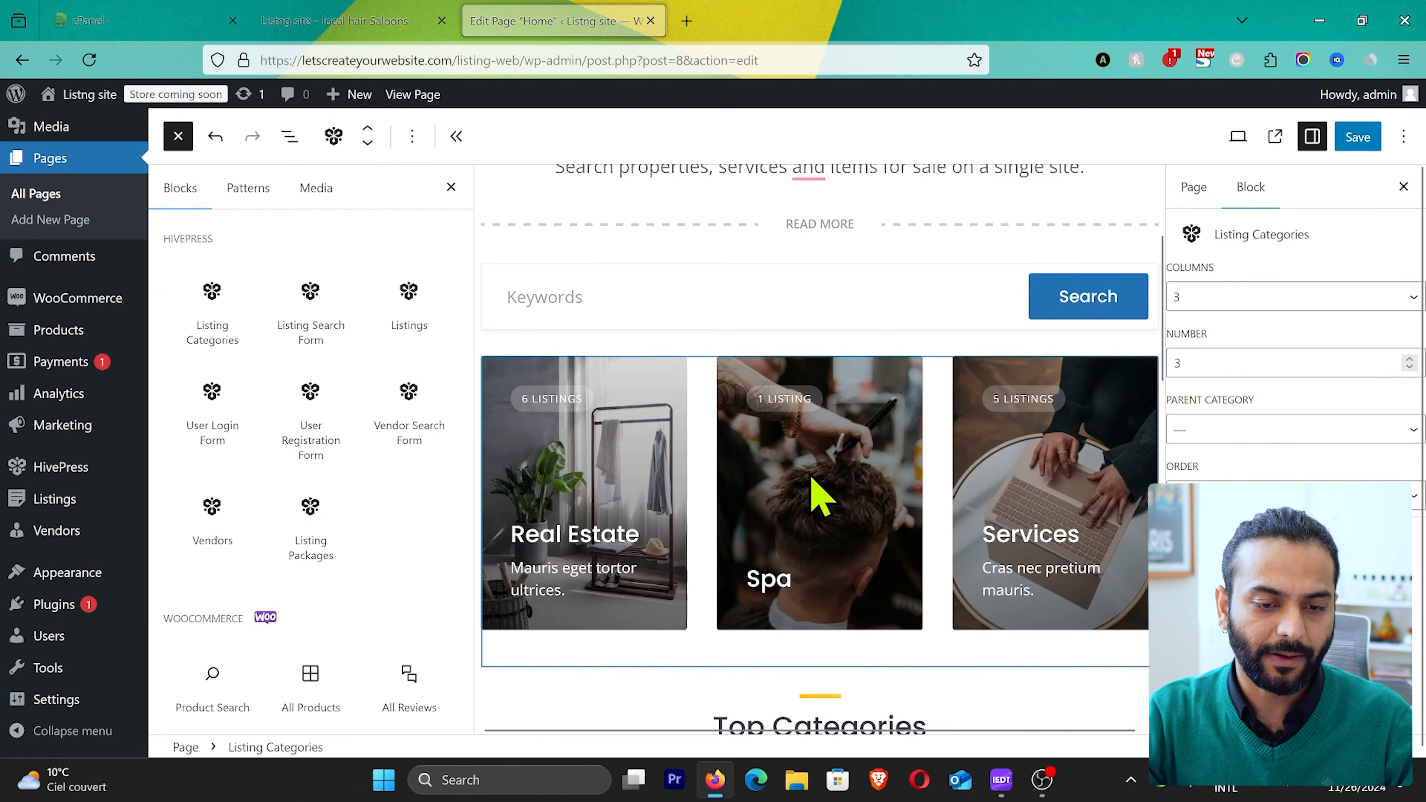
scroll(313, 407, down, 2)
drag(312, 413, 789, 677)
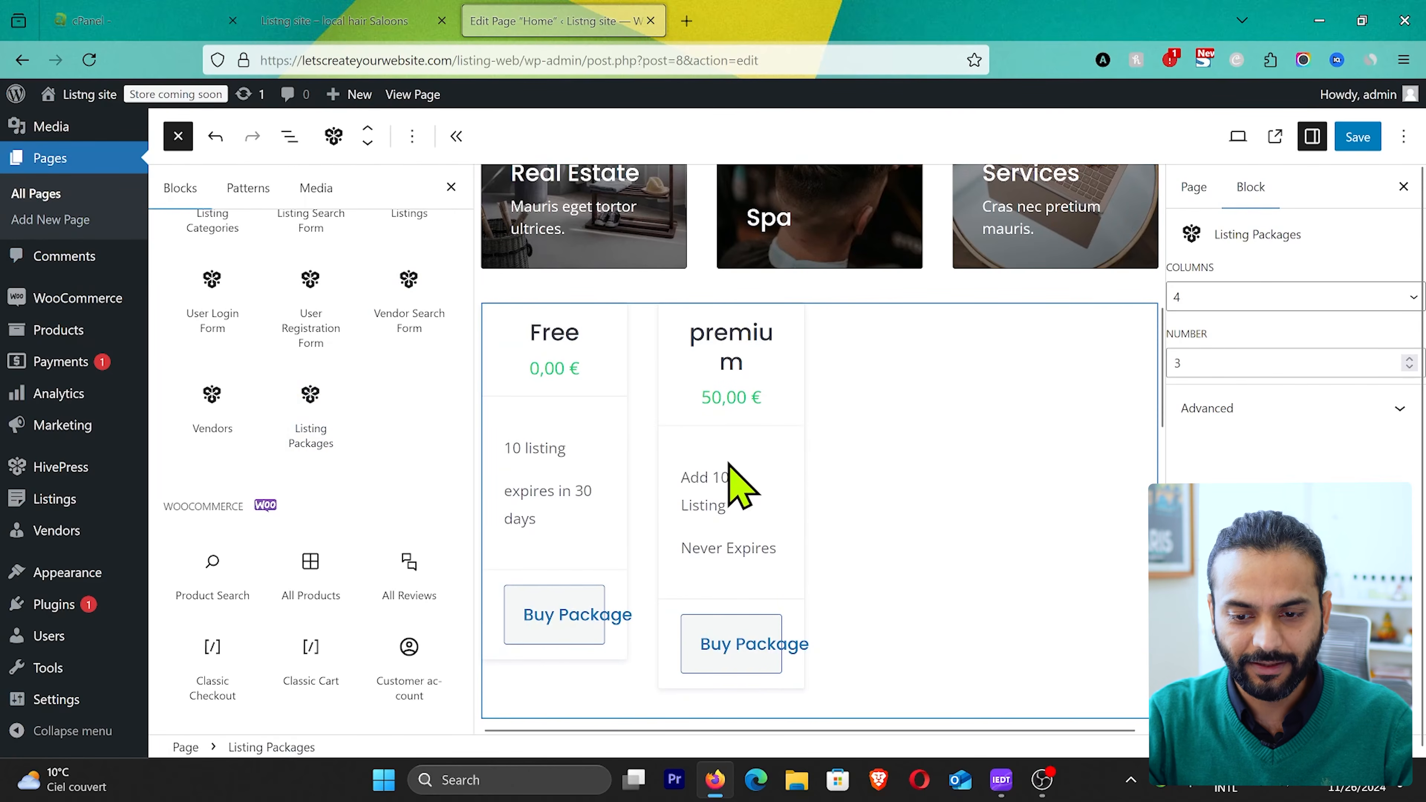
Step: Set the Listing Packages block to 2 columns and a number of 2
click(1363, 298)
click(1235, 328)
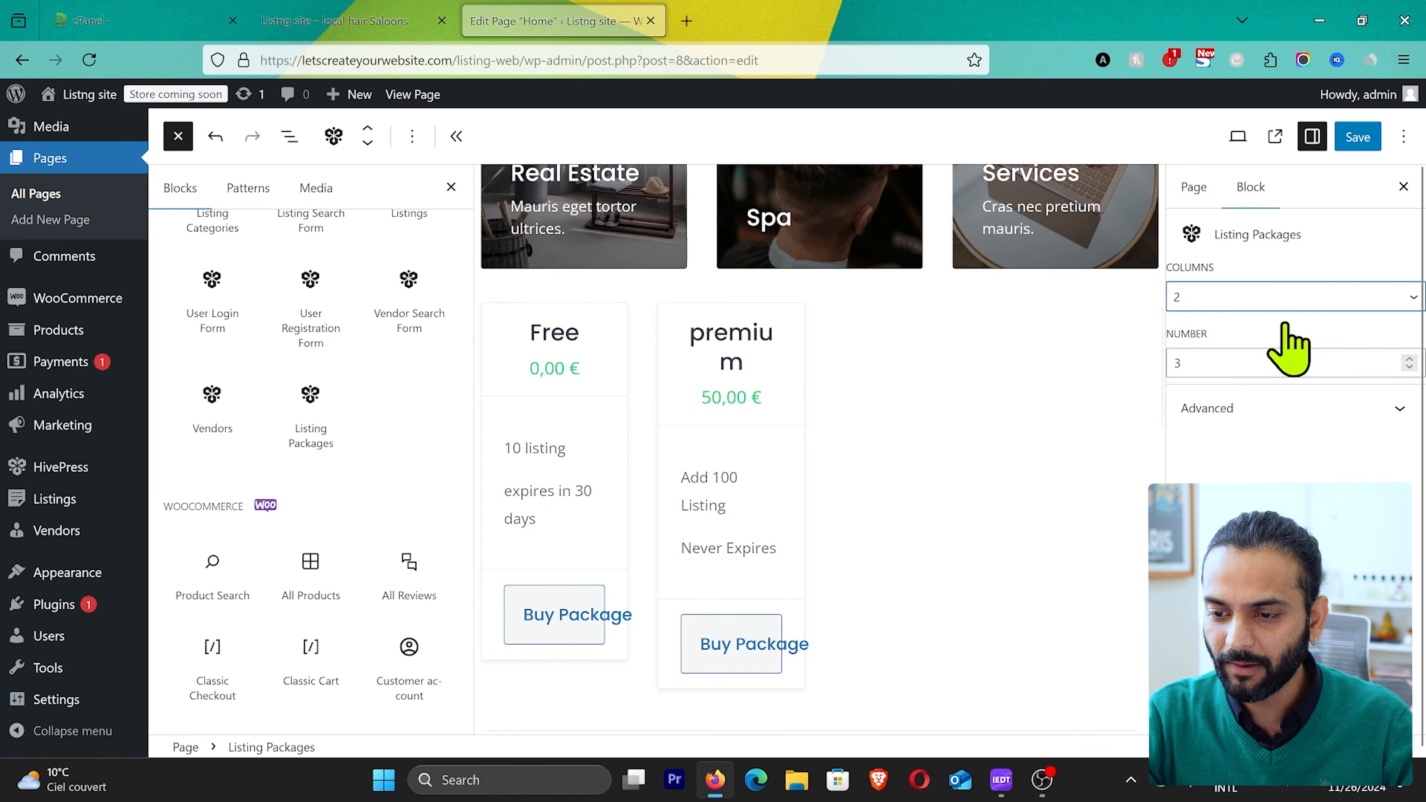
click(1292, 367)
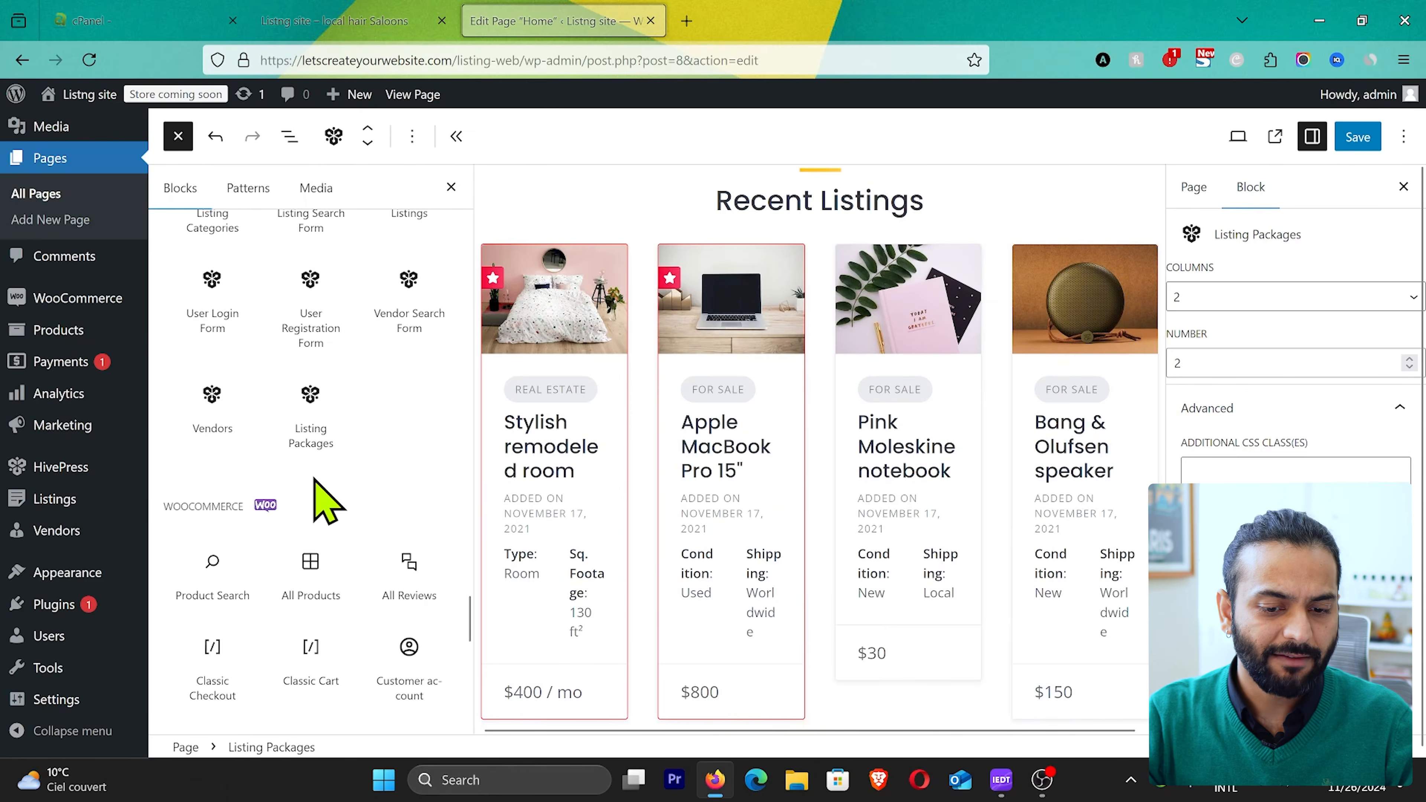
scroll(318, 478, down, 5)
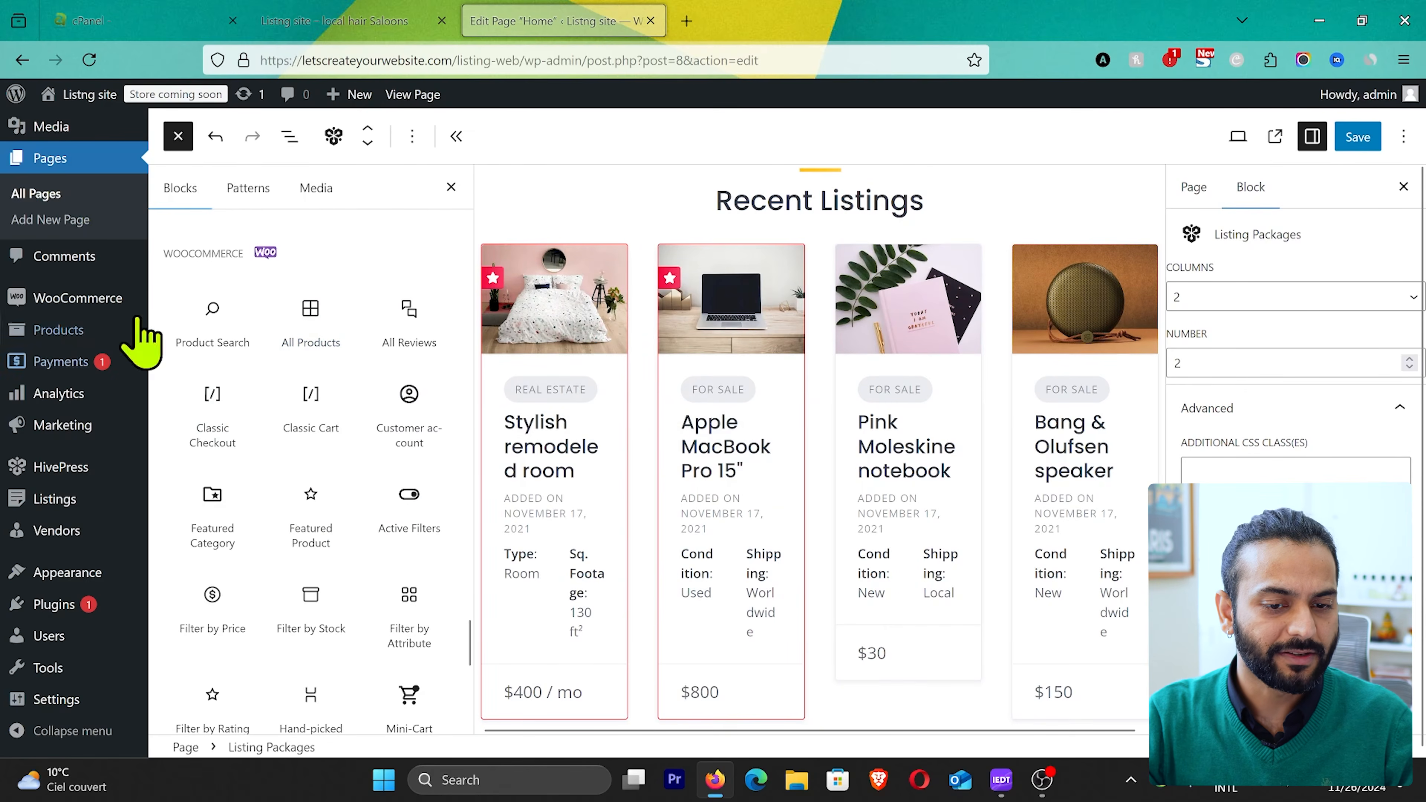